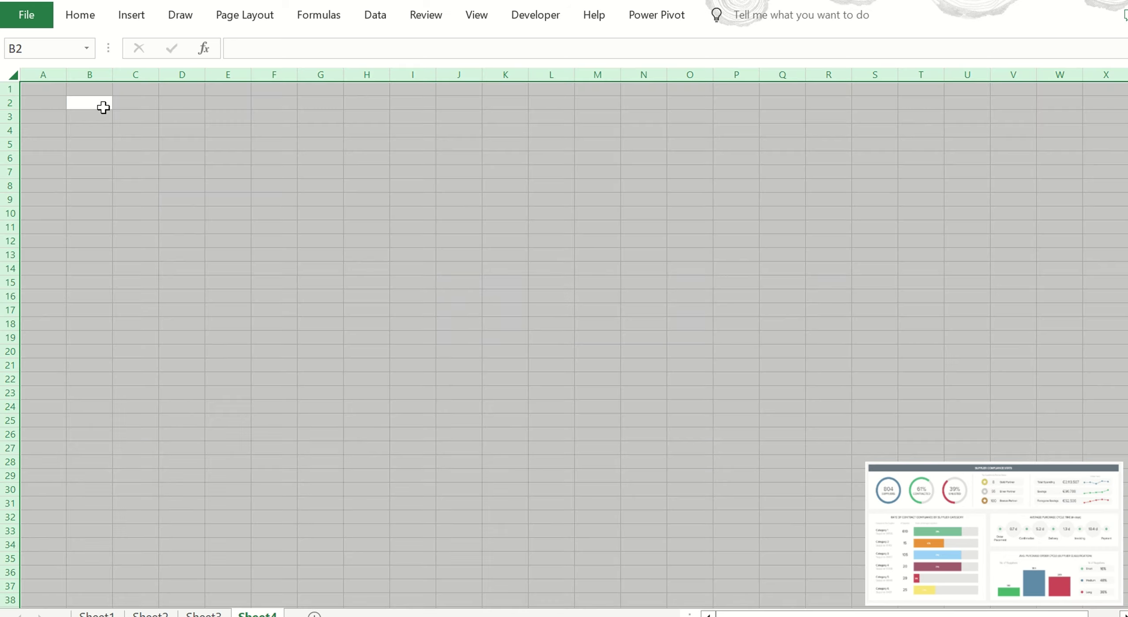
# Fill the entire sheet with light grey (White, Darker 5%).
pyautogui.click(86, 17)
pyautogui.click(265, 17)
pyautogui.click(81, 41)
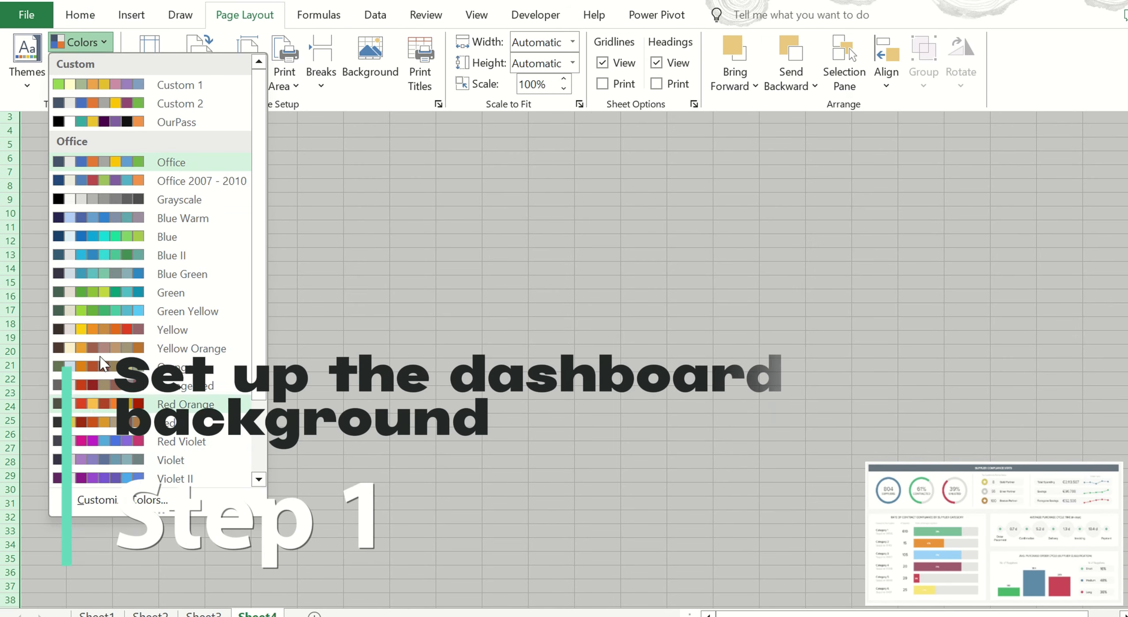
pyautogui.click(182, 441)
pyautogui.click(151, 245)
pyautogui.click(80, 17)
pyautogui.click(234, 77)
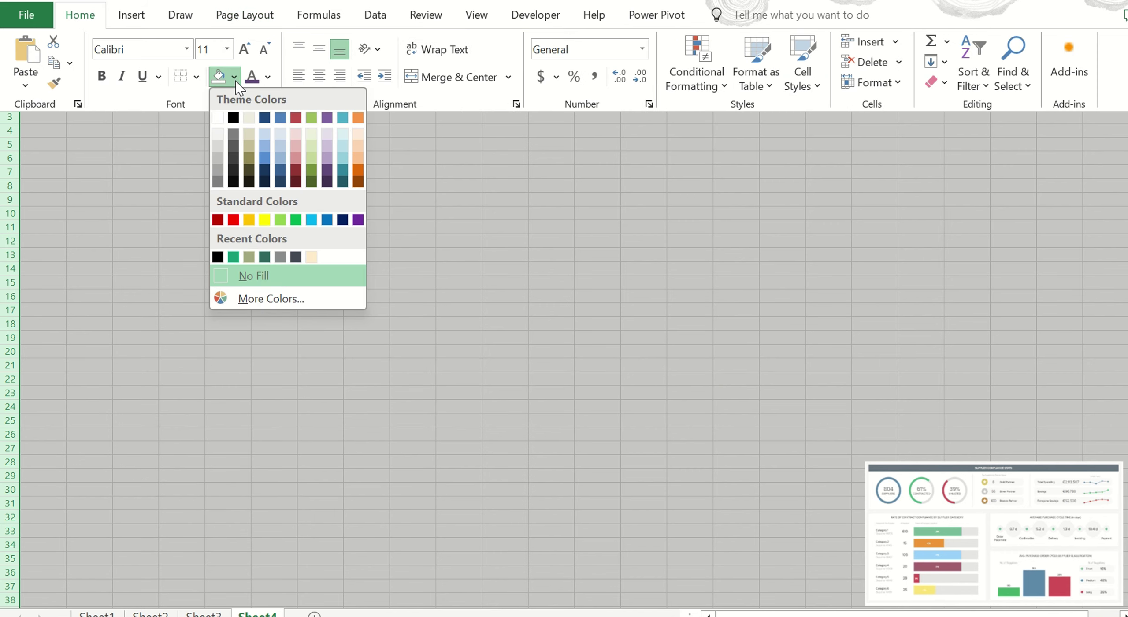
pyautogui.click(218, 143)
pyautogui.click(234, 76)
pyautogui.click(218, 143)
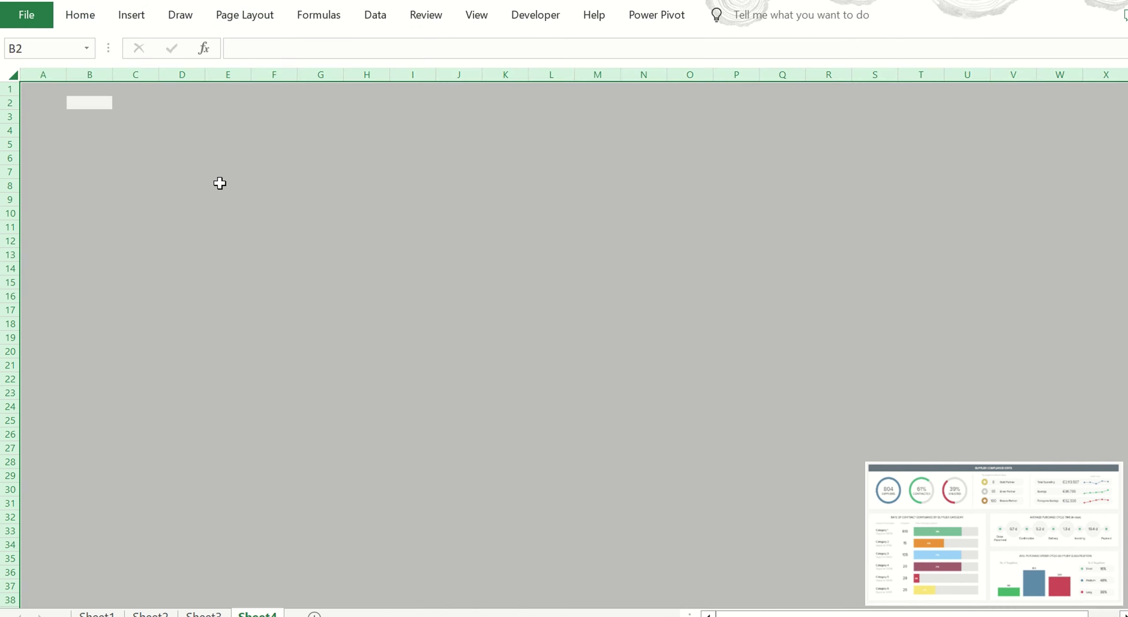
pyautogui.click(219, 183)
# Hide every column from AA to the last column.
pyautogui.hscroll(5, 840, 103)
pyautogui.click(921, 74)
pyautogui.hotkey('ctrl', 'shift', 'Right')
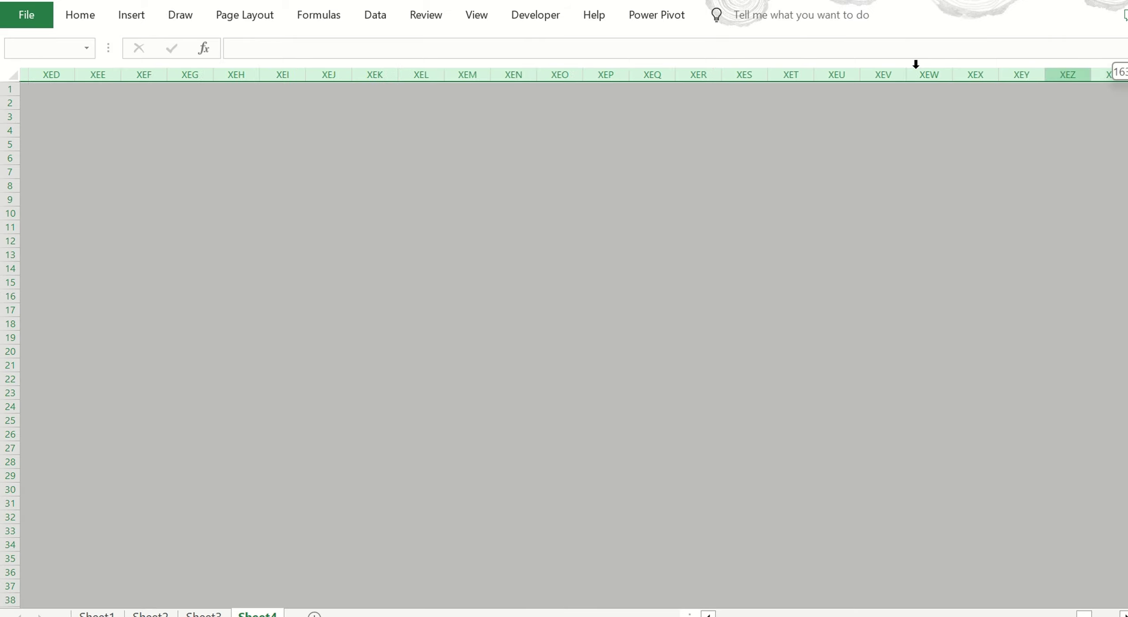
pyautogui.rightClick(918, 71)
pyautogui.click(956, 334)
pyautogui.click(445, 269)
# Hide every row from row 51 to the bottom of the sheet.
pyautogui.hscroll(-5, 443, 269)
pyautogui.scroll(-6, 441, 265)
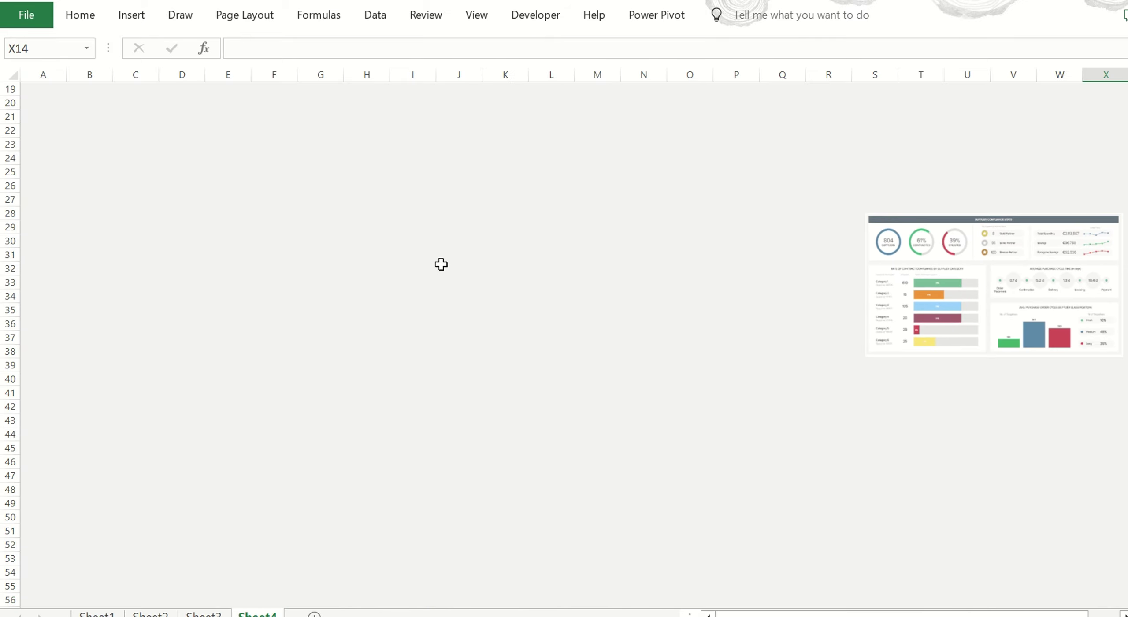
pyautogui.click(3, 530)
pyautogui.hotkey('ctrl', 'shift', 'Down')
pyautogui.rightClick(8, 532)
pyautogui.click(52, 498)
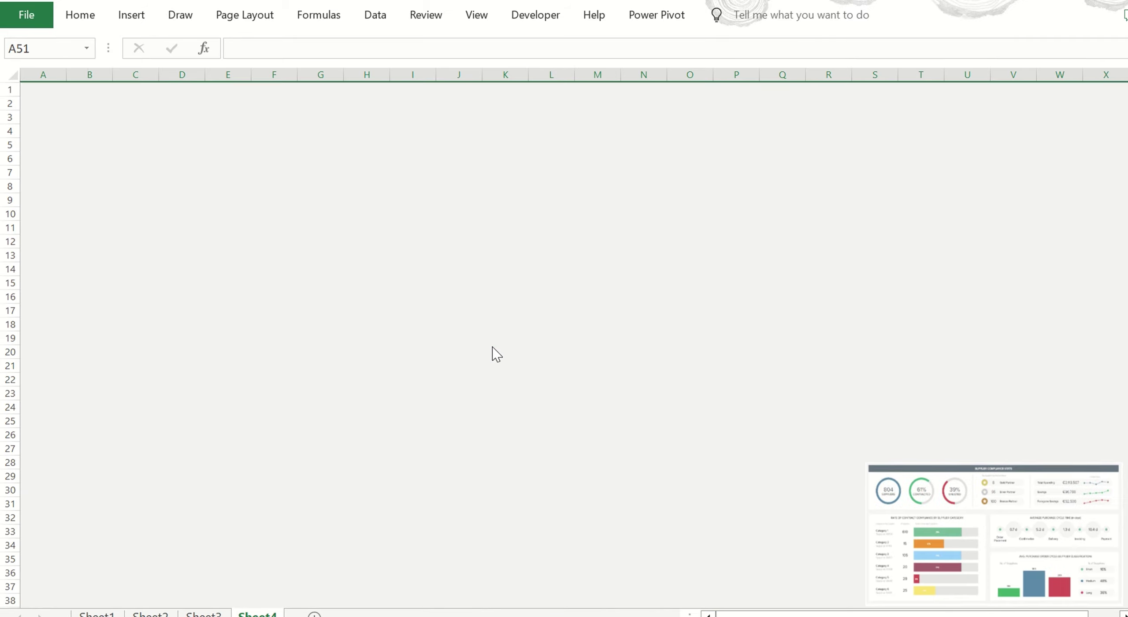
# Draw a rectangle shape covering B5:J17.
pyautogui.click(131, 14)
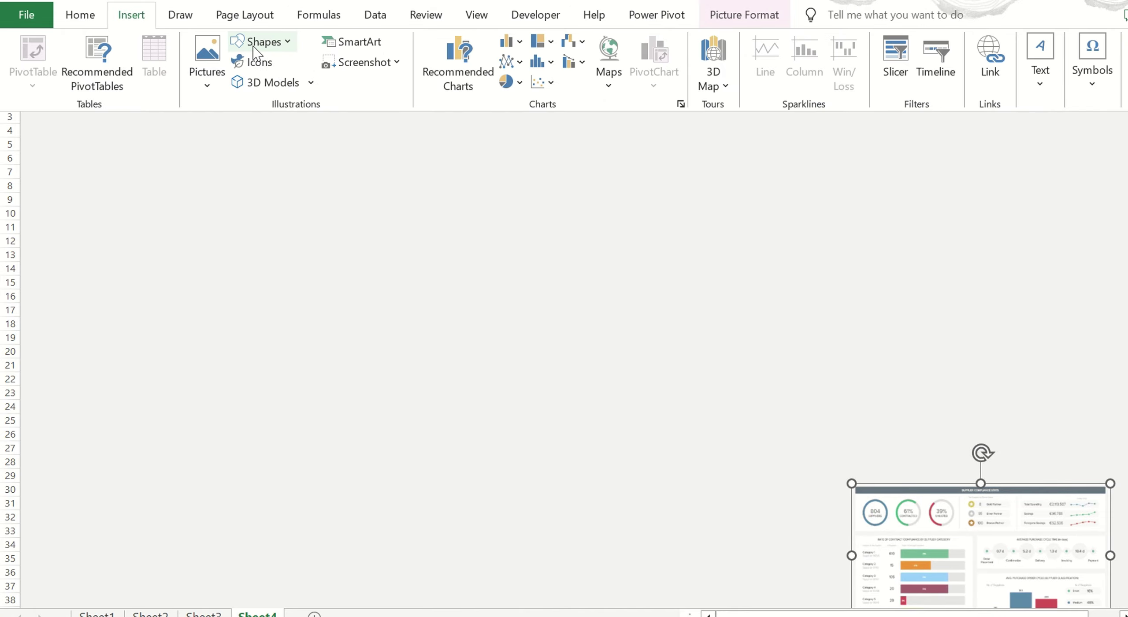
pyautogui.click(262, 40)
pyautogui.click(241, 132)
pyautogui.moveTo(38, 141); pyautogui.dragTo(483, 314)
pyautogui.click(42, 99)
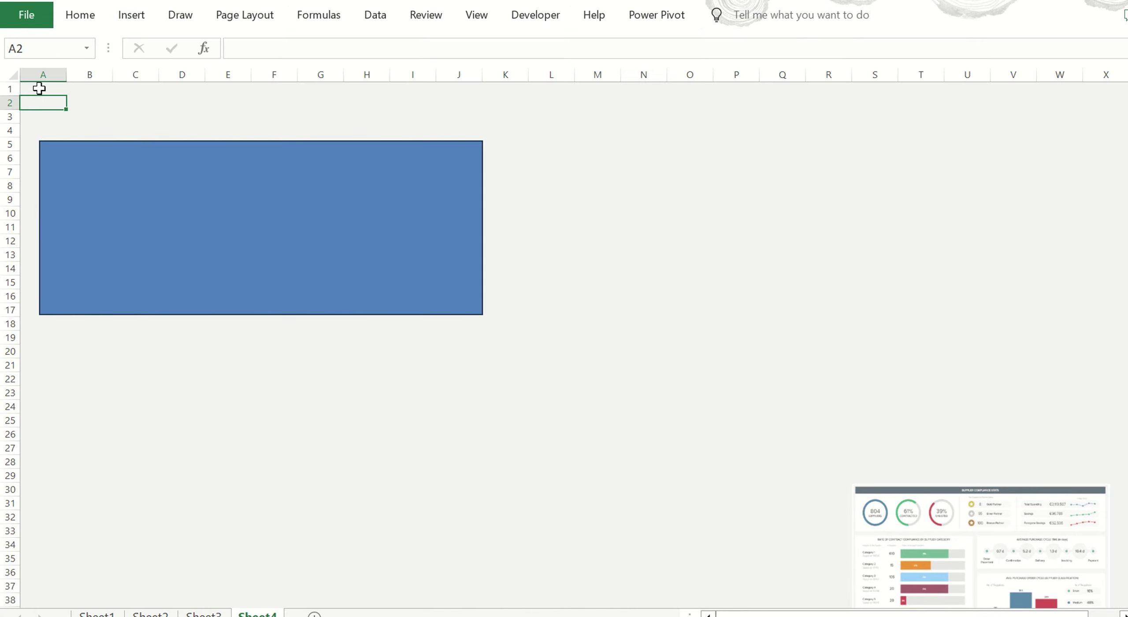
# Narrow columns A and Z into thin margins.
pyautogui.click(38, 87)
pyautogui.moveTo(66, 75); pyautogui.dragTo(31, 87)
pyautogui.moveTo(897, 75); pyautogui.dragTo(866, 78)
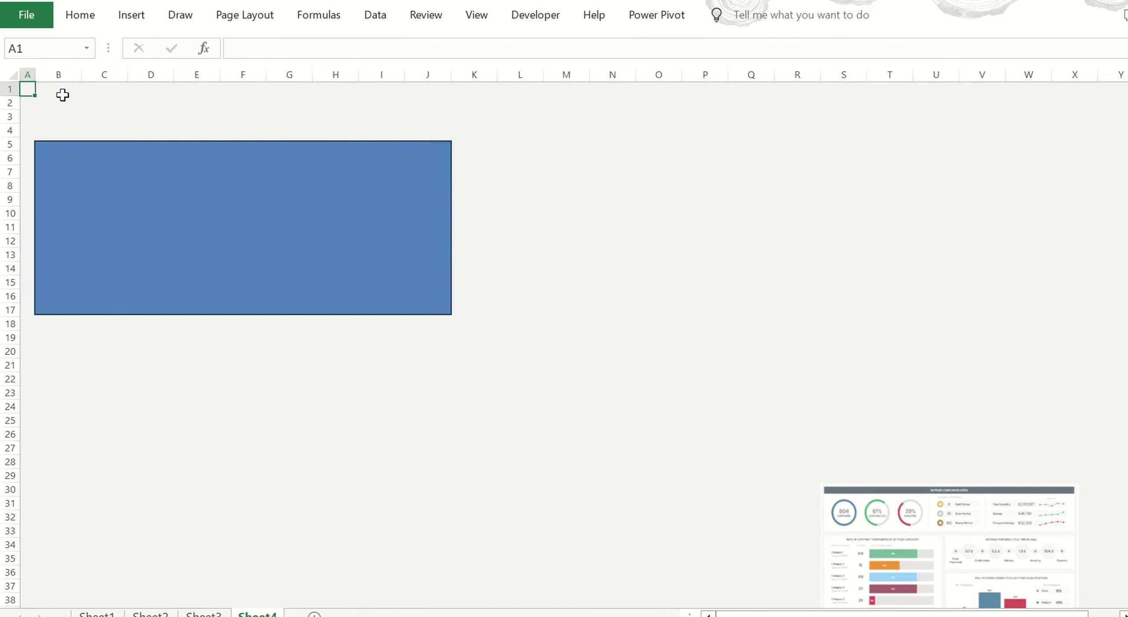
pyautogui.click(80, 21)
# Fill rows 1–2 with dark blue and resize the dashboard reference picture.
pyautogui.click(234, 77)
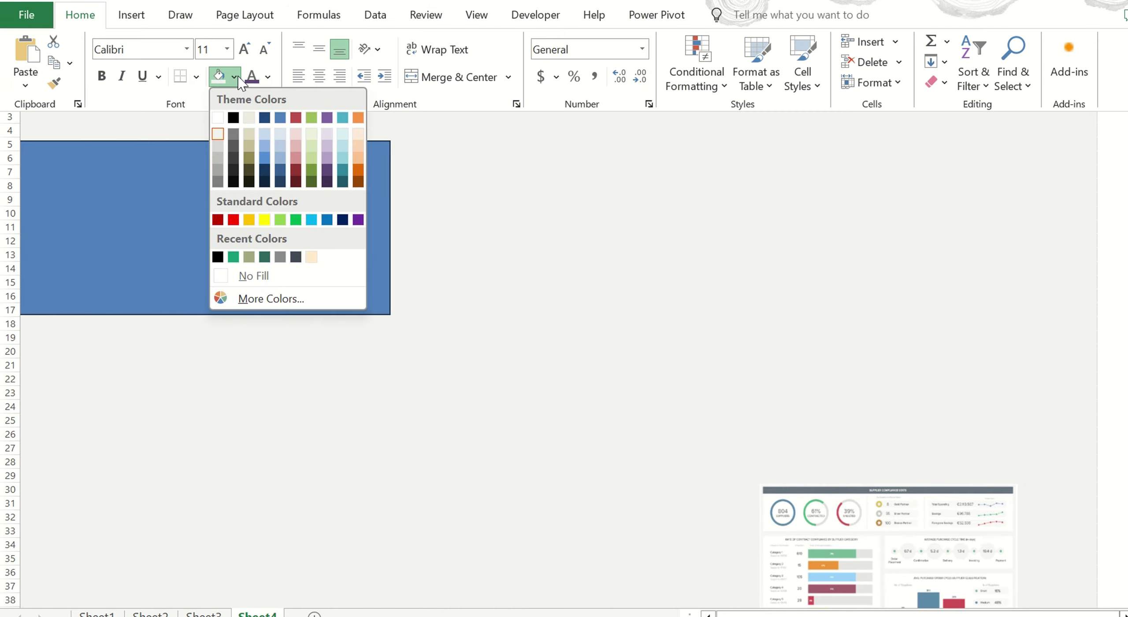
pyautogui.click(272, 116)
pyautogui.click(582, 215)
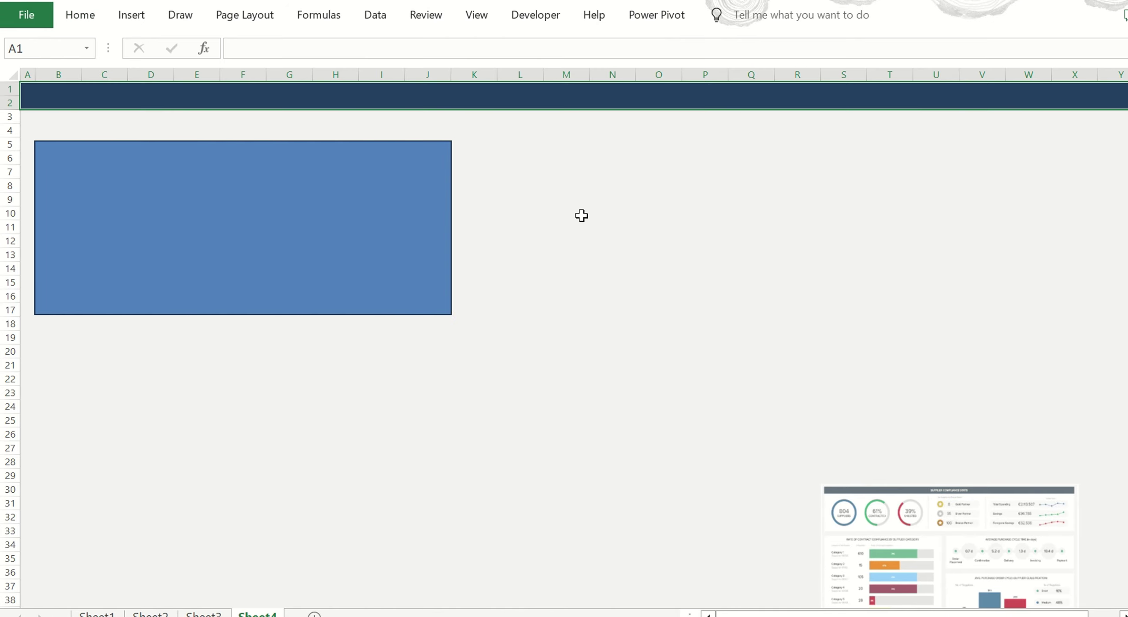
pyautogui.click(974, 521)
pyautogui.moveTo(823, 486)
pyautogui.mouseDown()
pyautogui.moveTo(711, 429)
pyautogui.moveTo(848, 496)
pyautogui.mouseUp()
# Enter 'SUPPLIER HEALTH TRACKER' in the merged banner cell in large white text.
pyautogui.click(518, 94)
pyautogui.write('SUPPLIER HEALTH TRACKER')
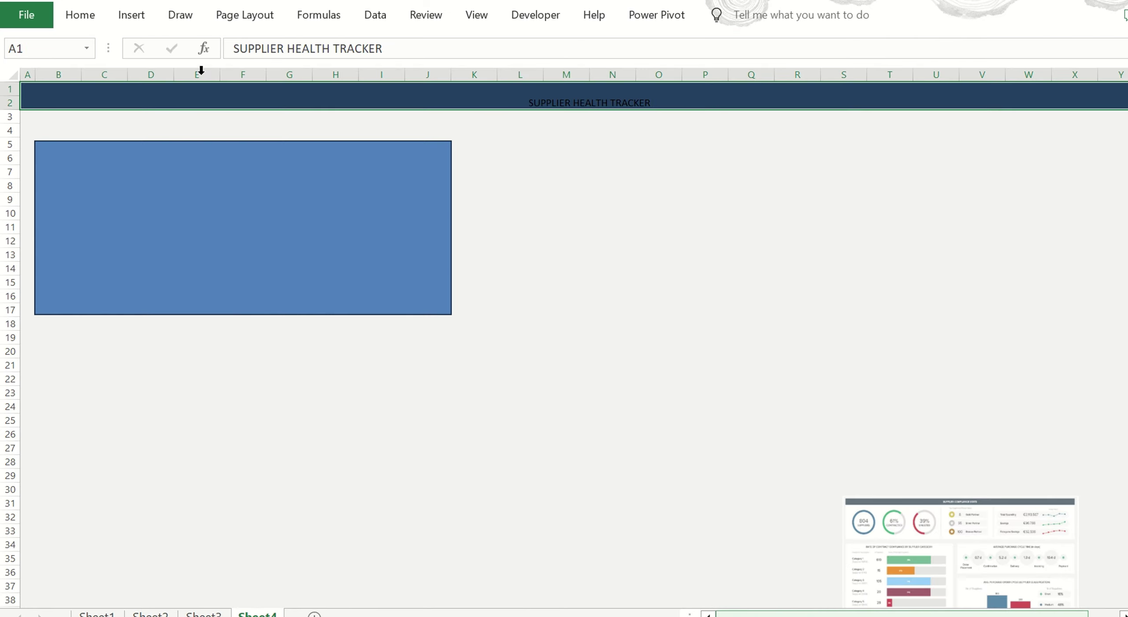
pyautogui.click(80, 14)
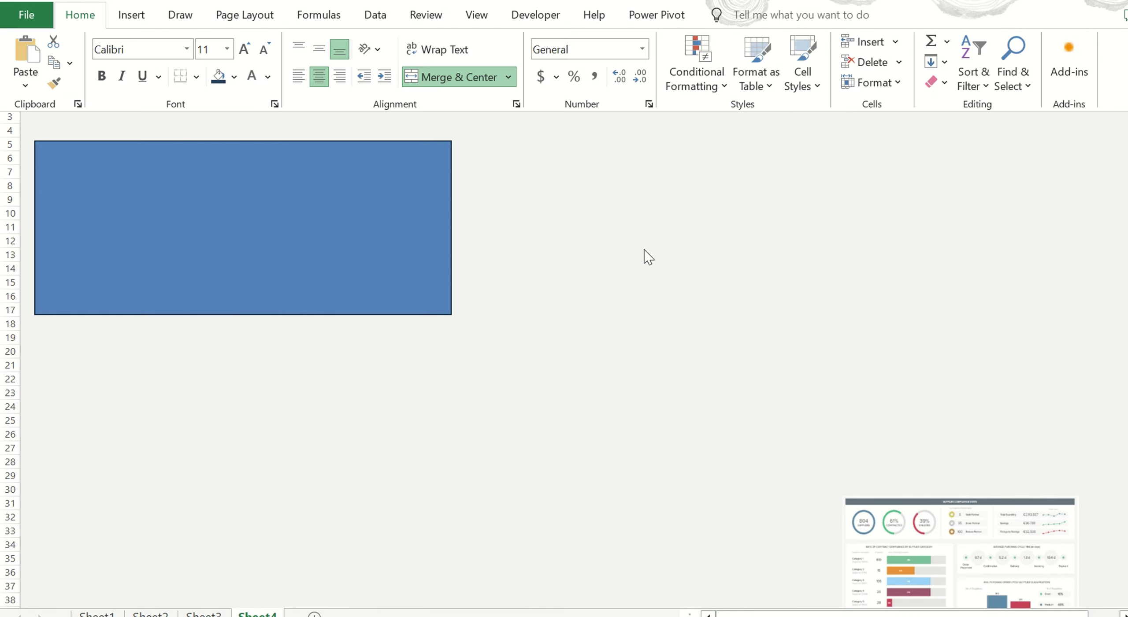
pyautogui.click(566, 268)
pyautogui.hotkey('ctrl', 'a')
pyautogui.click(80, 15)
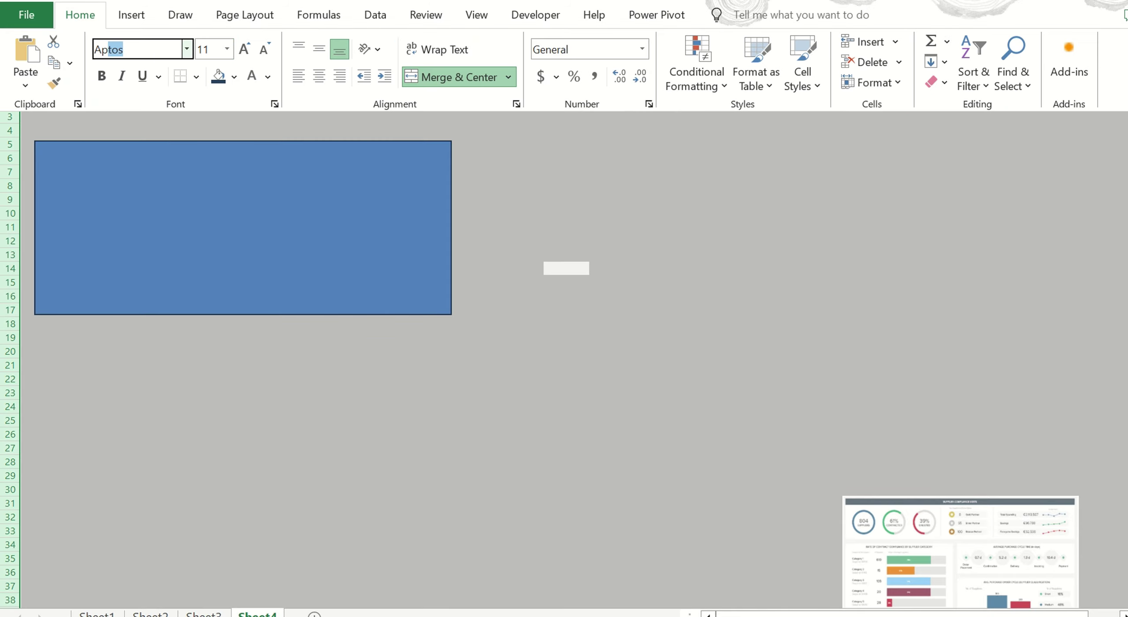
pyautogui.click(511, 93)
pyautogui.click(80, 15)
pyautogui.click(244, 49)
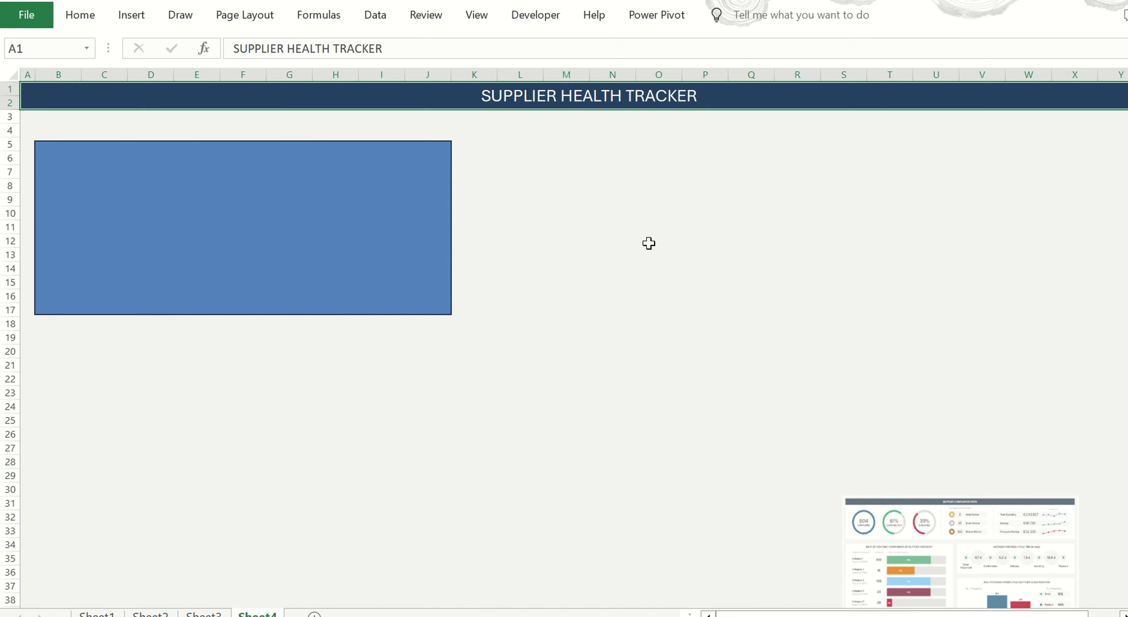
pyautogui.click(433, 216)
pyautogui.click(743, 15)
# Make the rectangle white with no outline, move it below the banner and stretch it wide.
pyautogui.click(440, 60)
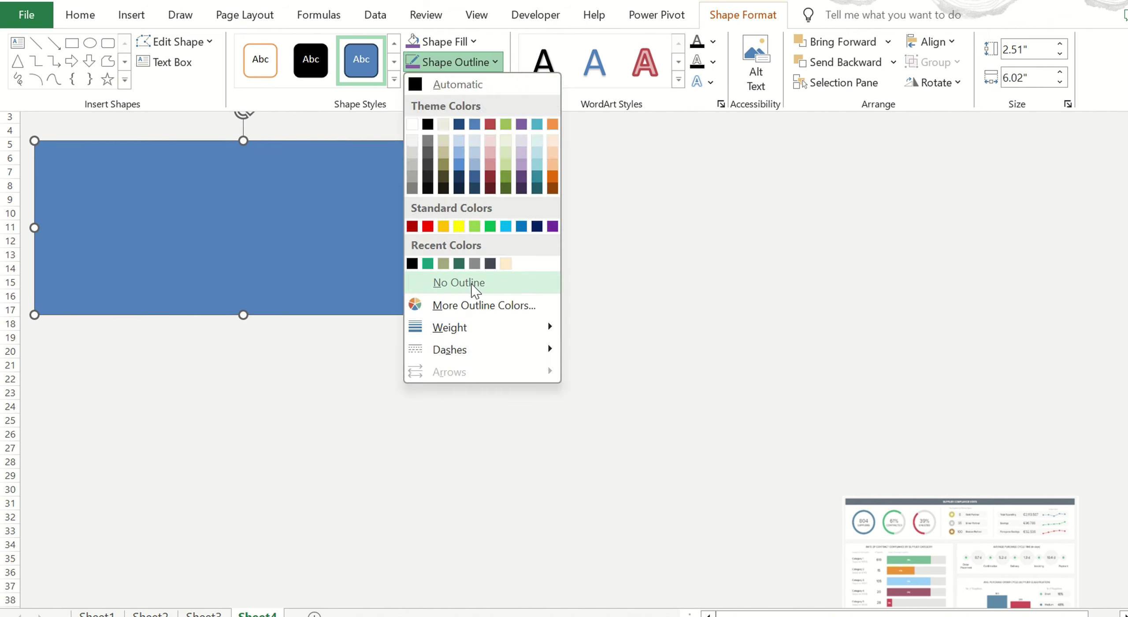
pyautogui.click(442, 41)
pyautogui.click(412, 103)
pyautogui.click(427, 392)
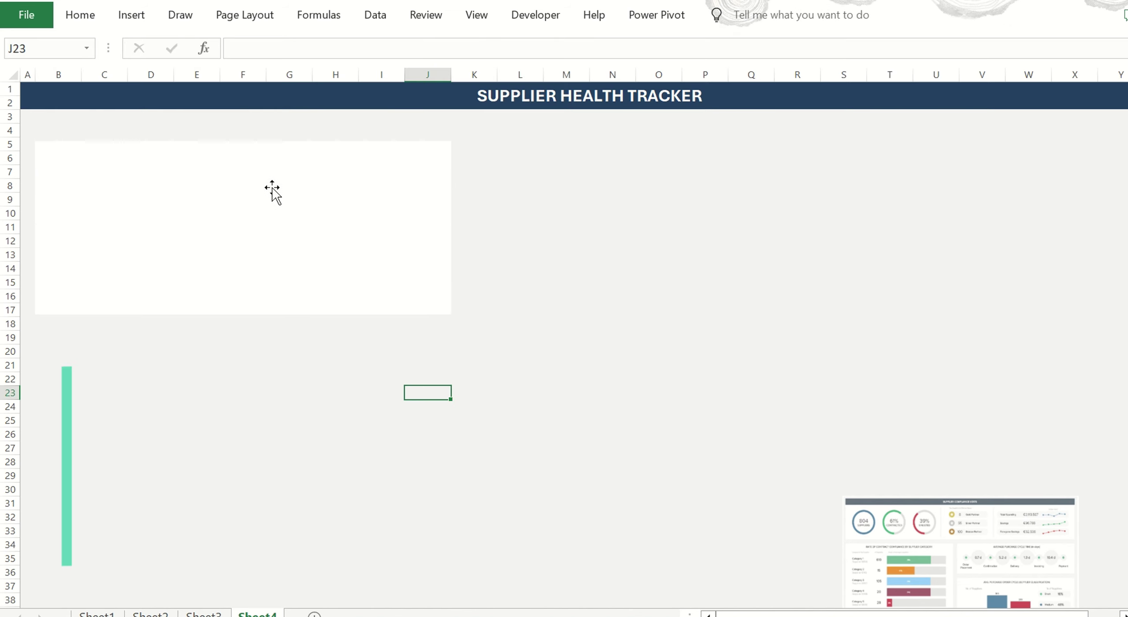
pyautogui.moveTo(272, 190); pyautogui.dragTo(260, 186)
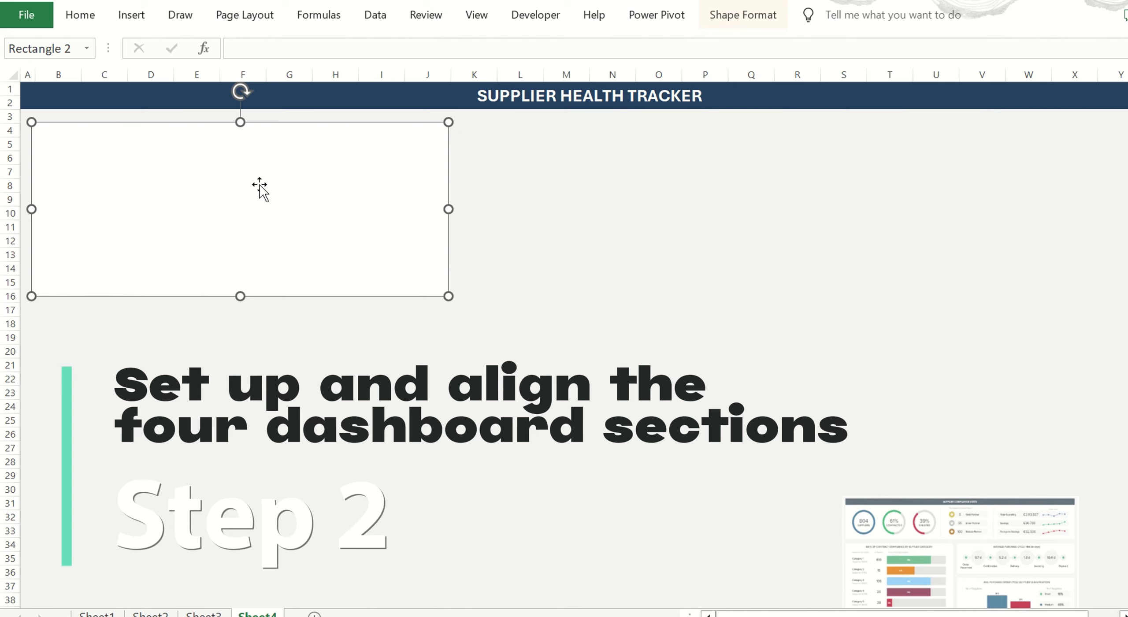
pyautogui.moveTo(449, 209); pyautogui.dragTo(1115, 209)
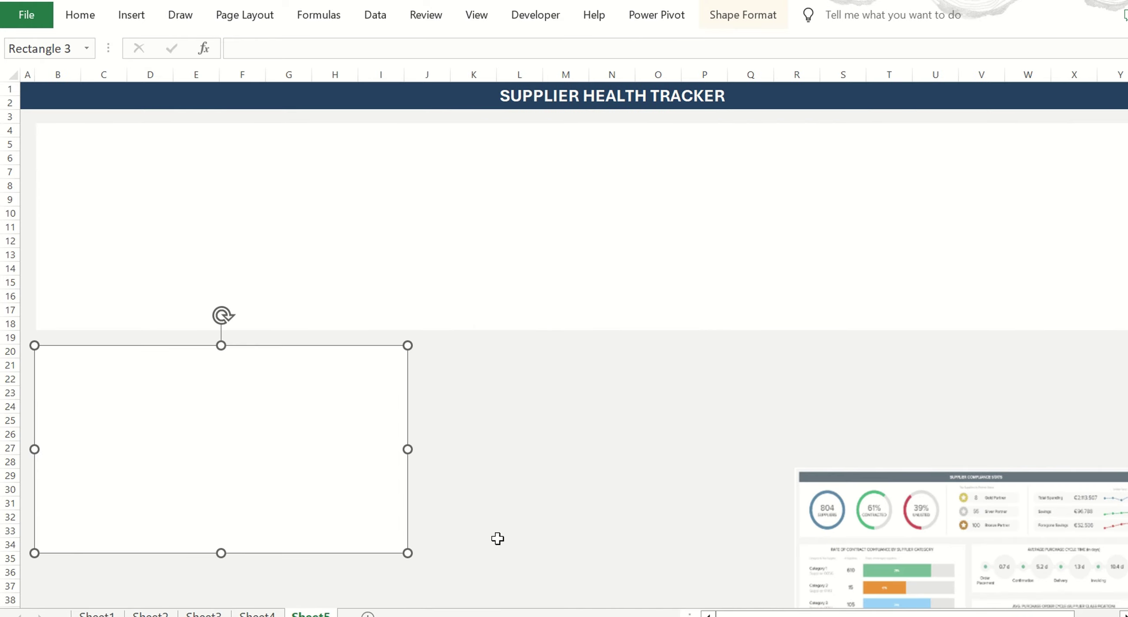
# Extend the lower-left panel down to row 43, widen it, and duplicate it to the right.
pyautogui.scroll(-2, 498, 537)
pyautogui.click(513, 416)
pyautogui.scroll(2, 489, 292)
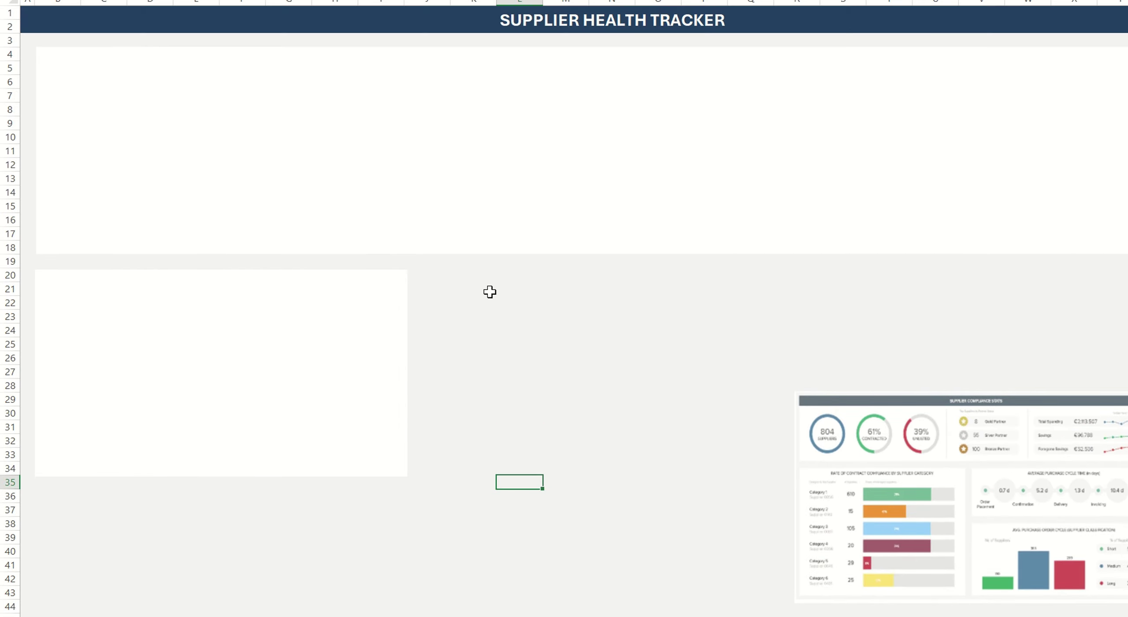
pyautogui.click(240, 344)
pyautogui.click(116, 237)
pyautogui.click(139, 261)
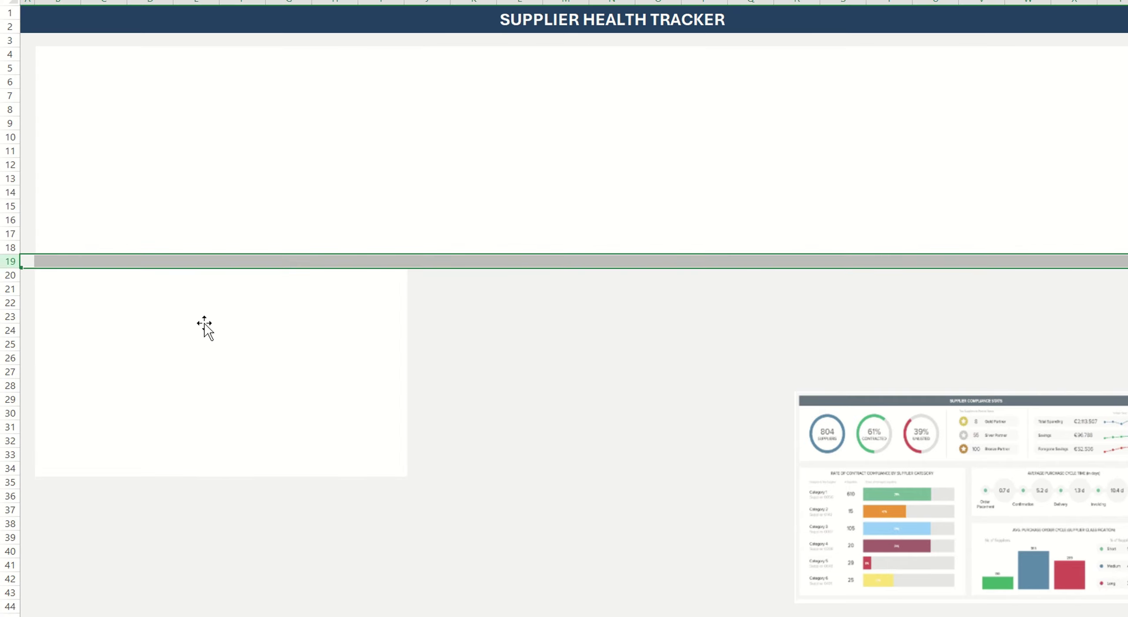
pyautogui.click(327, 434)
pyautogui.moveTo(221, 477); pyautogui.dragTo(195, 611)
pyautogui.moveTo(407, 441)
pyautogui.mouseDown()
pyautogui.moveTo(582, 444)
pyautogui.moveTo(573, 445)
pyautogui.mouseUp()
pyautogui.hotkey('ctrl', 'd')
pyautogui.moveTo(393, 421); pyautogui.dragTo(924, 408)
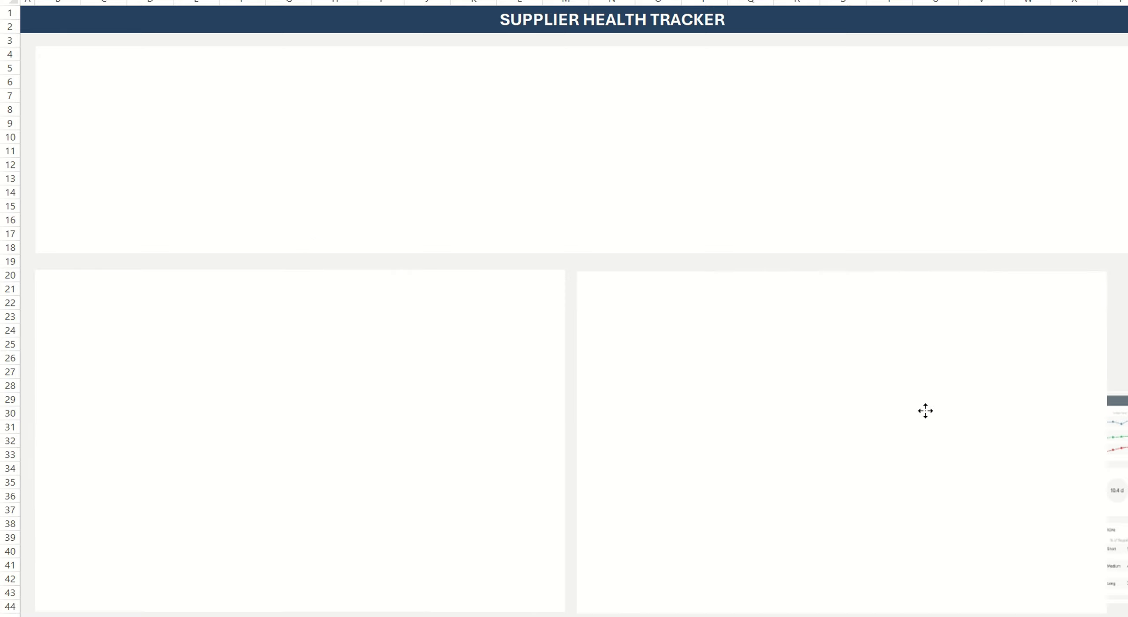
# Fill row 19 with black as a divider band and adjust the reference picture.
pyautogui.rightClick(9, 264)
pyautogui.click(115, 239)
pyautogui.click(112, 271)
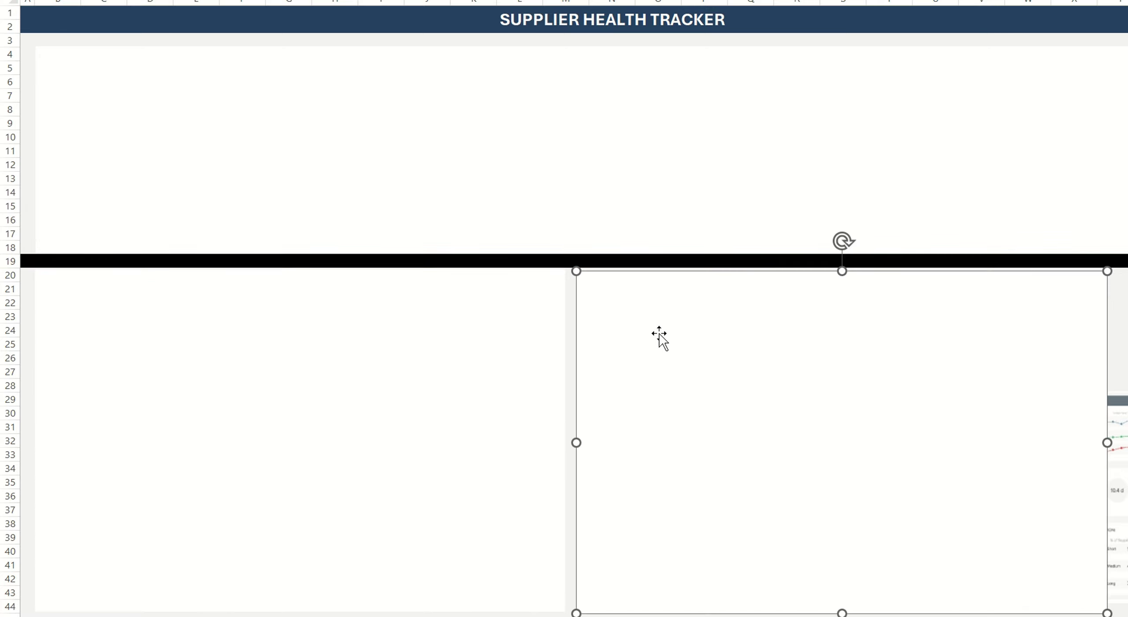
pyautogui.click(1116, 424)
pyautogui.rightClick(1116, 424)
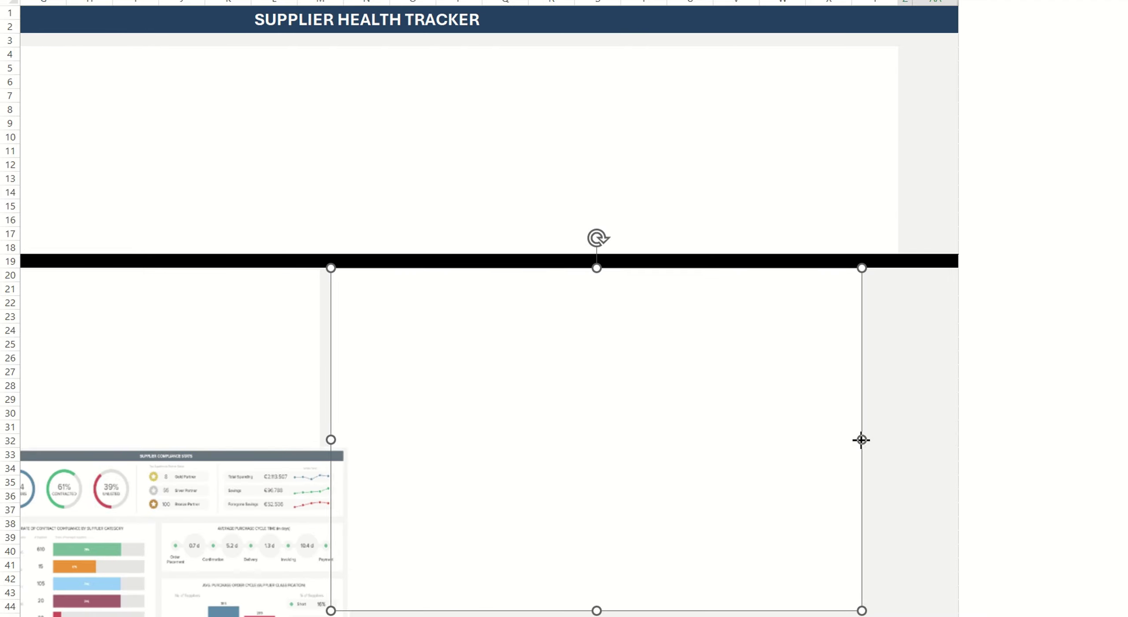
pyautogui.click(899, 440)
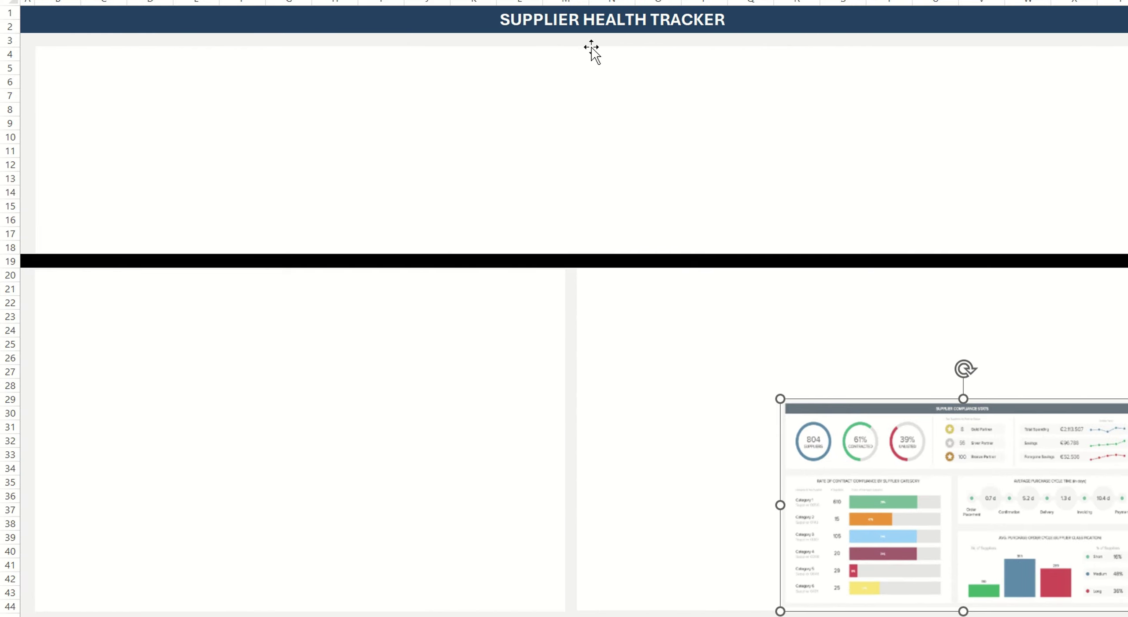
# Narrow column M into a gap between panels and delete the lower-left panel.
pyautogui.click(549, 2)
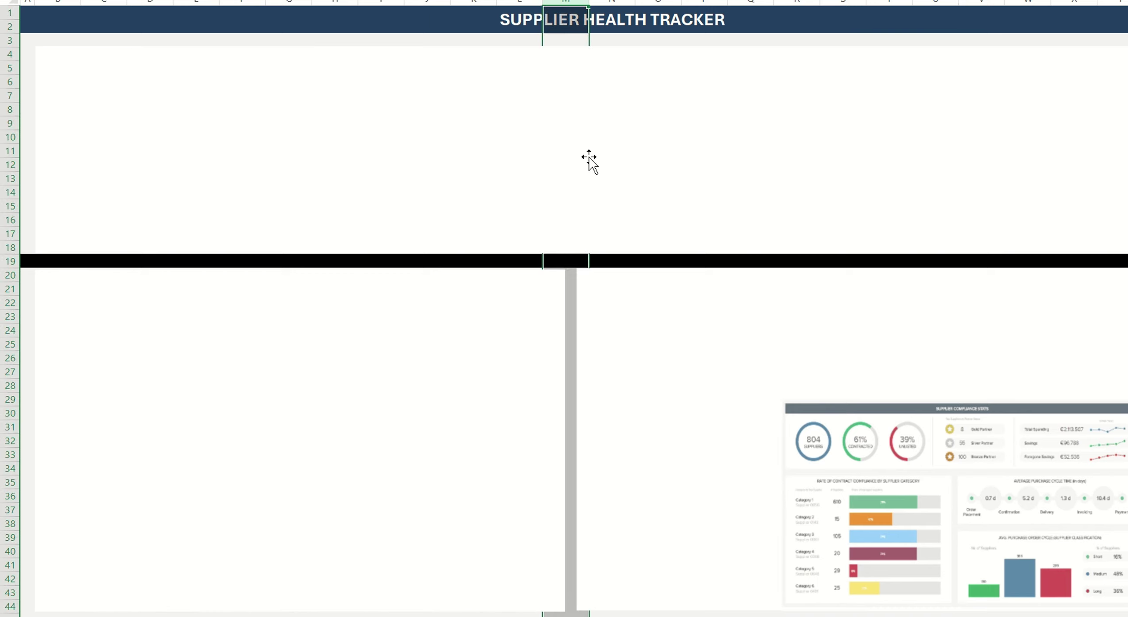
pyautogui.moveTo(588, 3); pyautogui.dragTo(556, 4)
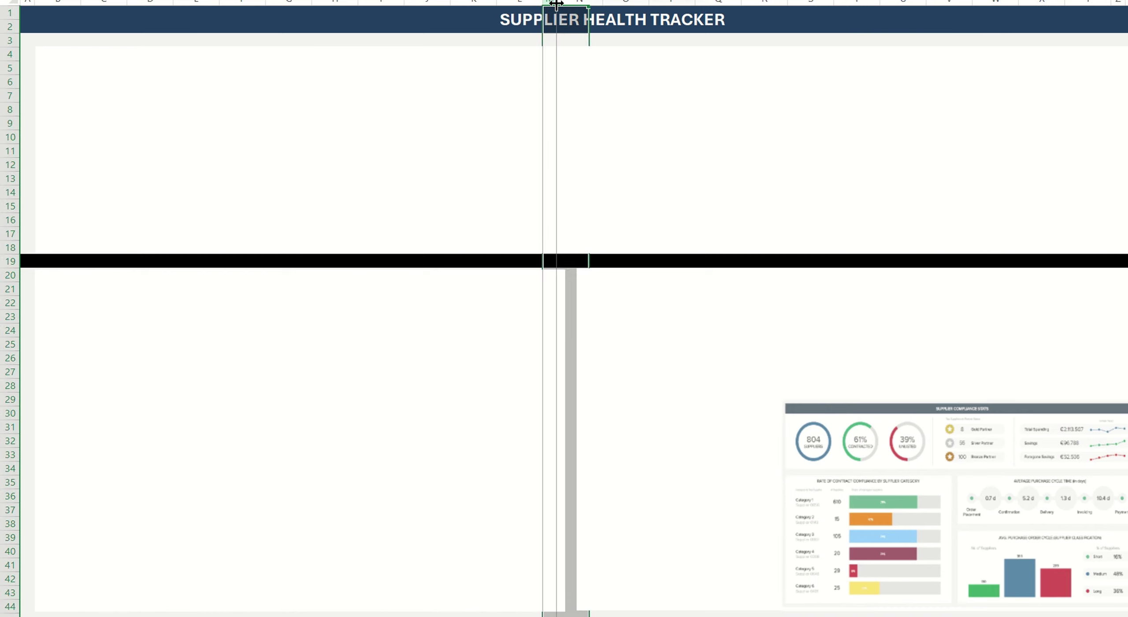
pyautogui.moveTo(555, 5); pyautogui.dragTo(557, 6)
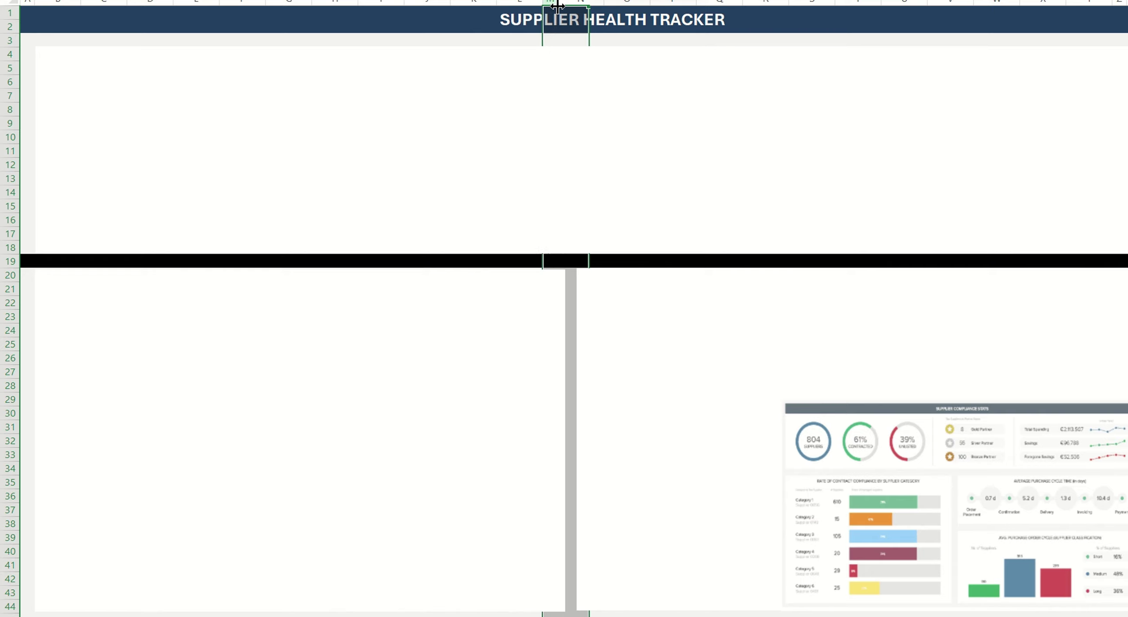
pyautogui.click(398, 335)
pyautogui.press('Delete')
pyautogui.click(181, 331)
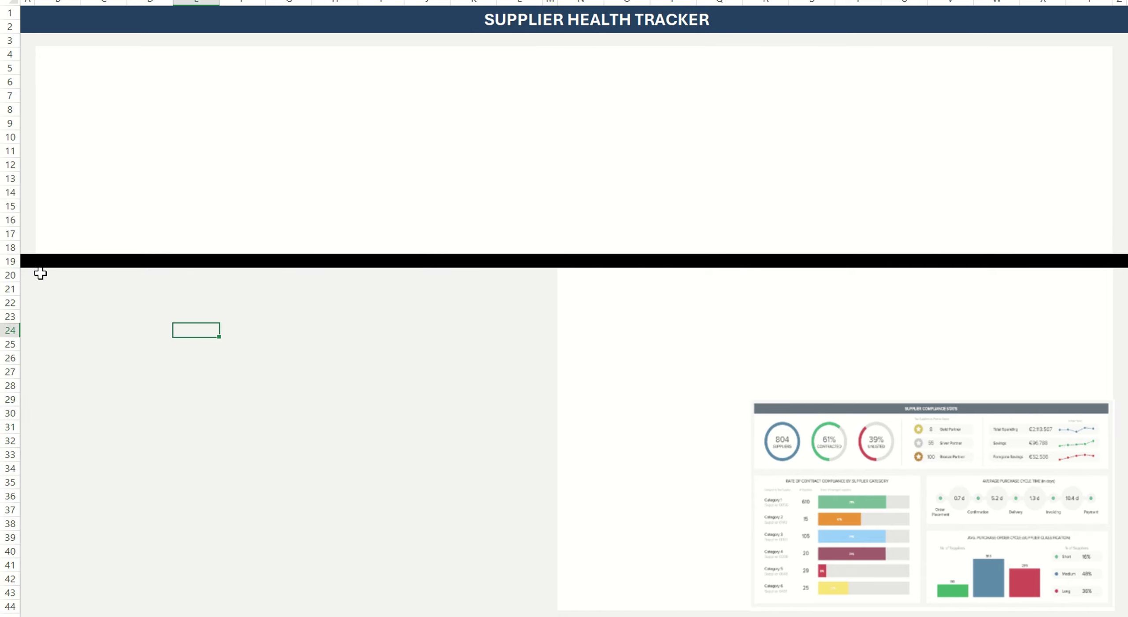
# Set B20:L44 to No Fill and delete the shape covering the right panel.
pyautogui.moveTo(40, 273)
pyautogui.mouseDown()
pyautogui.moveTo(539, 579)
pyautogui.moveTo(533, 609)
pyautogui.mouseUp()
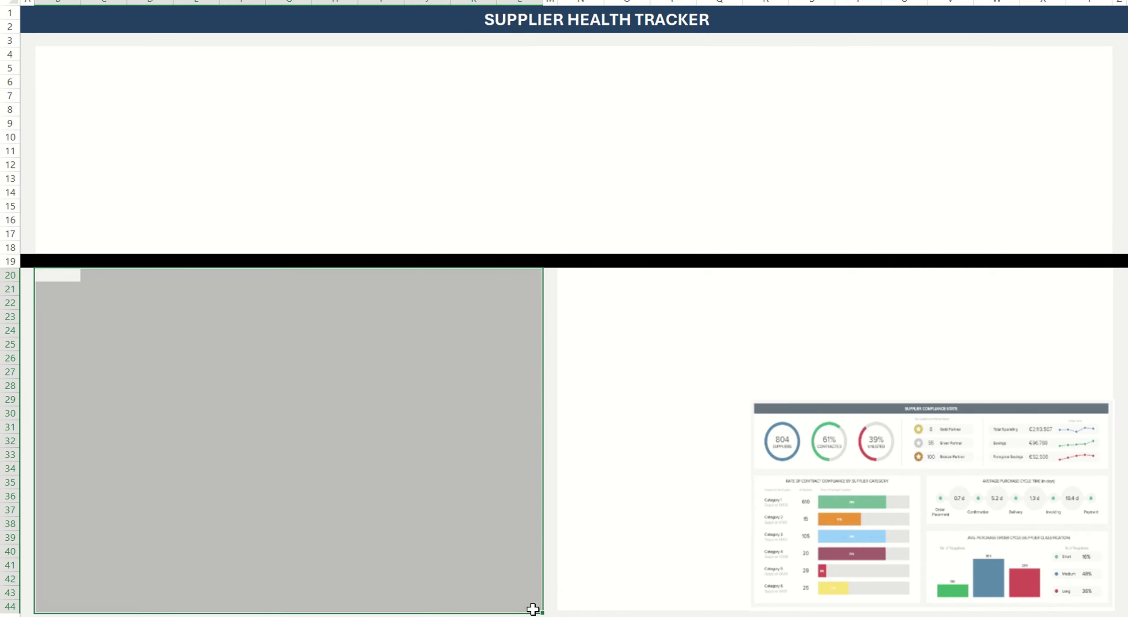
pyautogui.rightClick(343, 499)
pyautogui.click(436, 547)
pyautogui.click(425, 496)
pyautogui.click(600, 338)
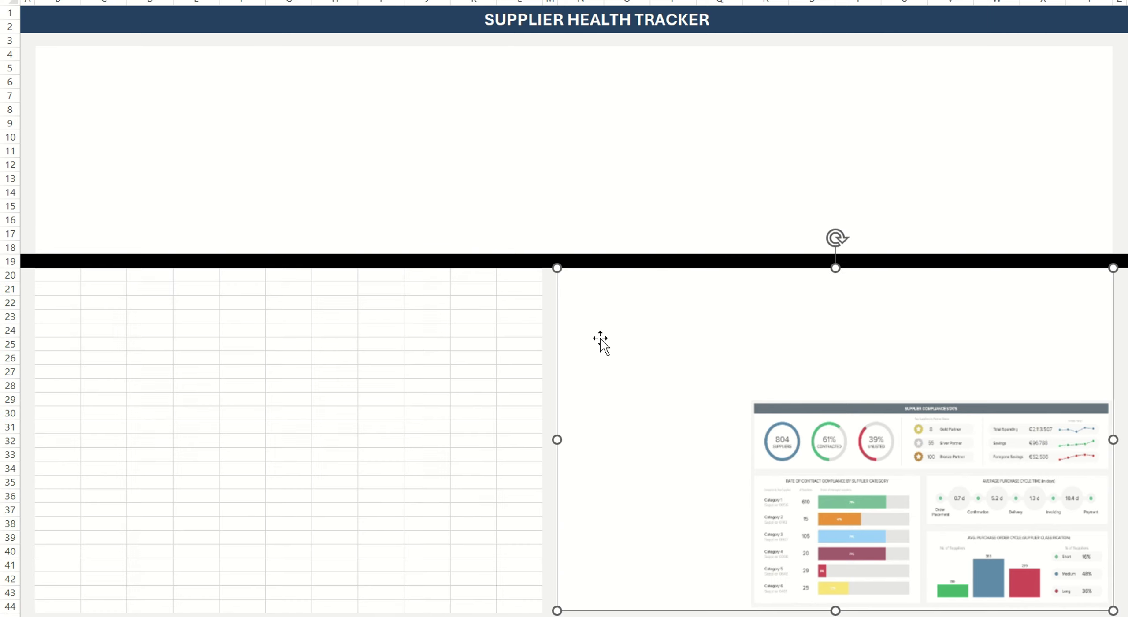
pyautogui.press('Delete')
# Set the right panel's cell range to No Fill.
pyautogui.click(568, 274)
pyautogui.hotkey('shift', 'Right')
pyautogui.hotkey('shift', 'Right')
pyautogui.hotkey('shift', 'Right')
pyautogui.hotkey('shift', 'Right')
pyautogui.hotkey('shift', 'Right')
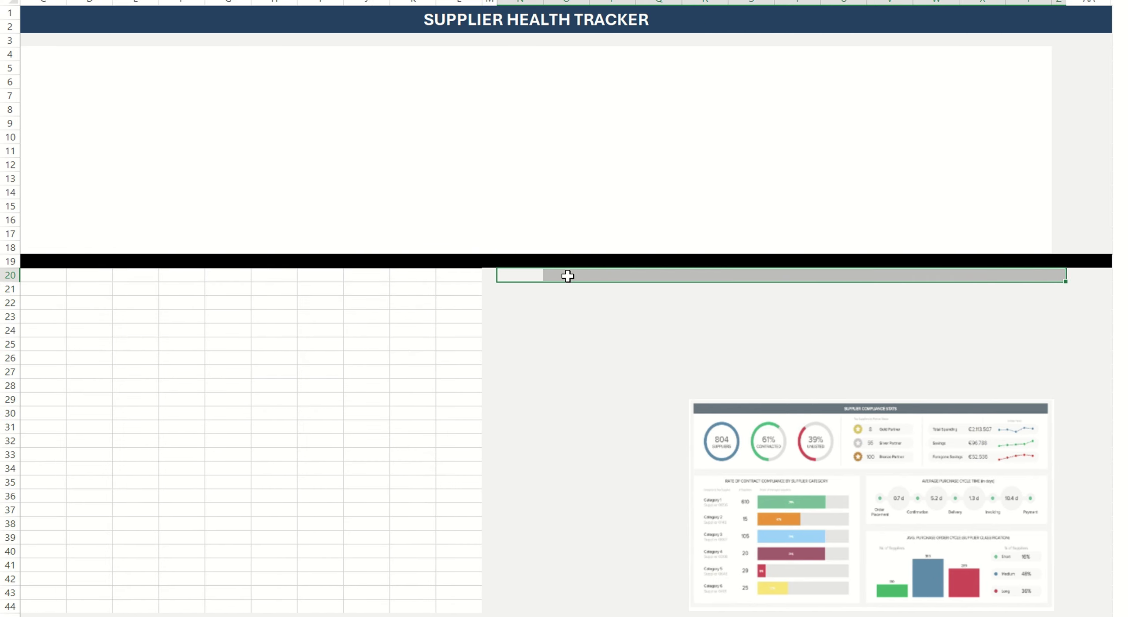
pyautogui.hotkey('shift', 'Left')
pyautogui.hotkey('shift', 'Down')
pyautogui.hotkey('shift', 'Down')
pyautogui.hotkey('shift', 'Down')
pyautogui.hotkey('shift', 'Down')
pyautogui.hotkey('shift', 'Down')
pyautogui.hotkey('shift', 'Down')
pyautogui.hotkey('shift', 'Down')
pyautogui.hotkey('shift', 'Up')
pyautogui.rightClick(564, 308)
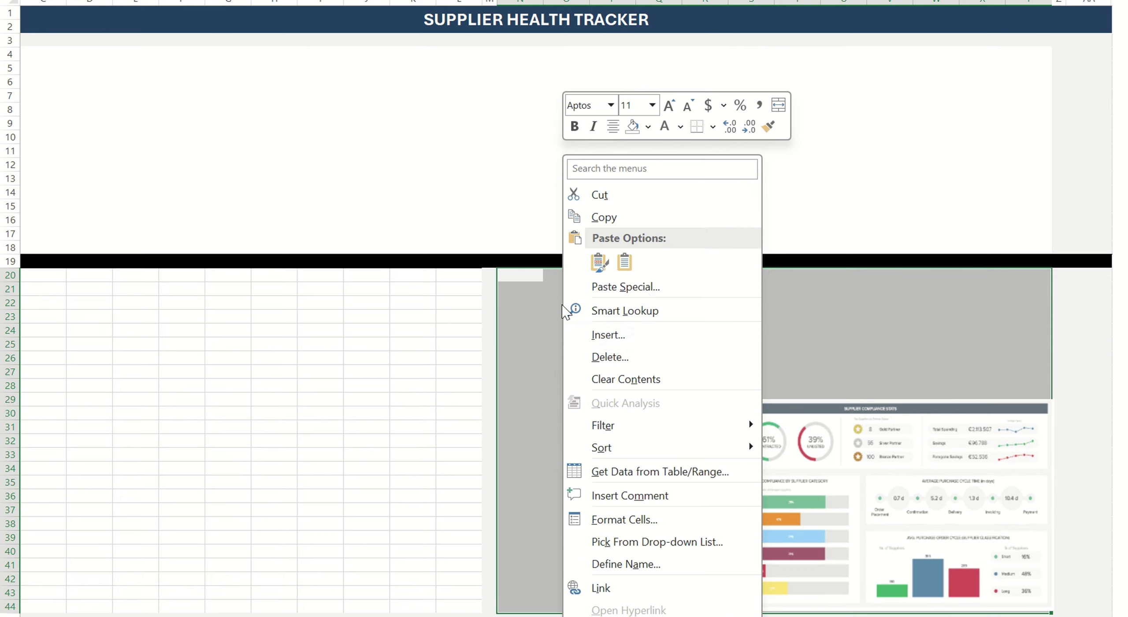
pyautogui.click(632, 127)
pyautogui.click(573, 382)
pyautogui.hscroll(-2, 572, 387)
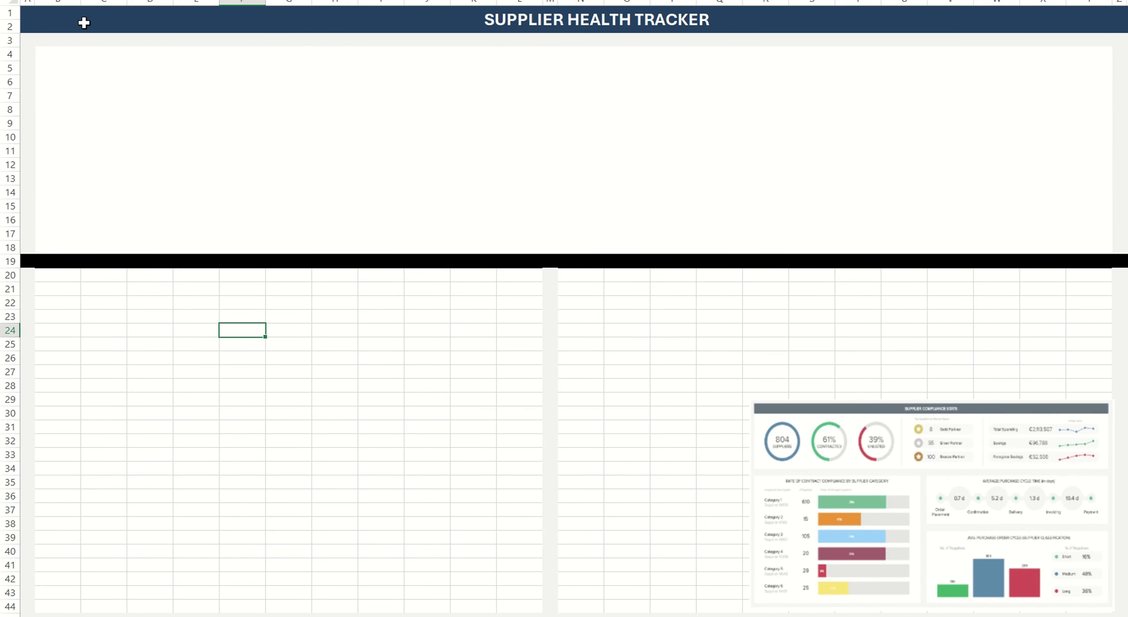
# Narrow column B and move the Category 1 label down to C26.
pyautogui.moveTo(80, 3); pyautogui.dragTo(58, 3)
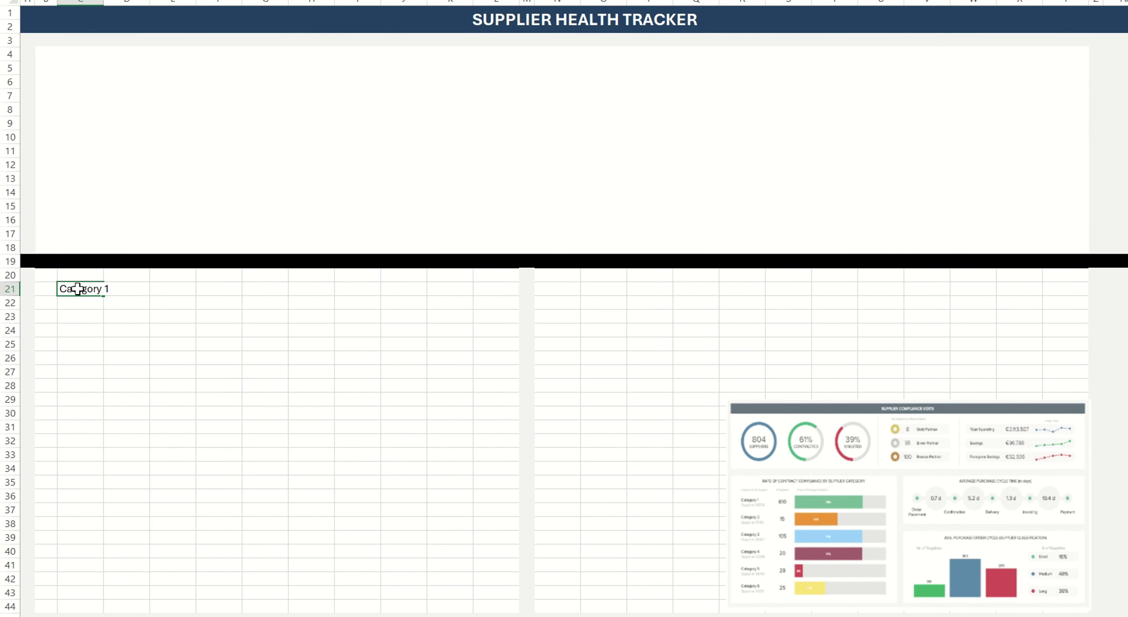
pyautogui.press('Down')
pyautogui.press('Down')
pyautogui.press('Down')
pyautogui.hotkey('ctrl', 'v')
# Merge C21:K22 and enter the title 'RATE OF CONTRACT COMPLIANCE BY SUPPLIER CATEGORY'.
pyautogui.hotkey('shift', 'Up')
pyautogui.hotkey('shift', 'Right')
pyautogui.hotkey('shift', 'Right')
pyautogui.hotkey('shift', 'Right')
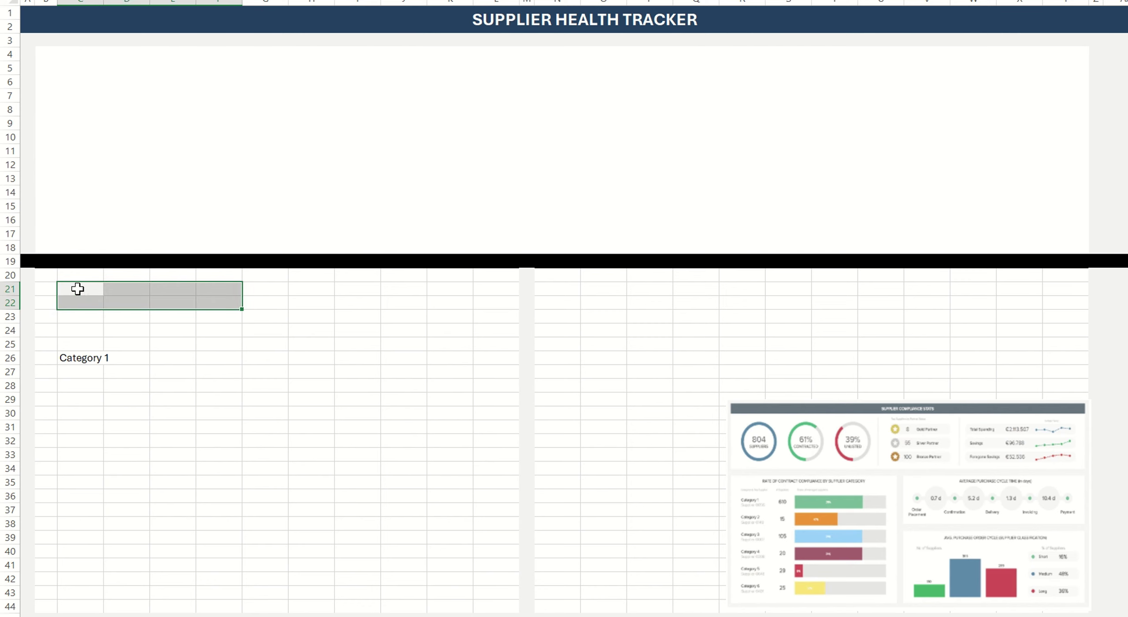
pyautogui.hotkey('shift', 'Right')
pyautogui.hotkey('shift', 'Right')
pyautogui.hotkey('shift', 'Right')
pyautogui.rightClick(78, 296)
pyautogui.click(294, 105)
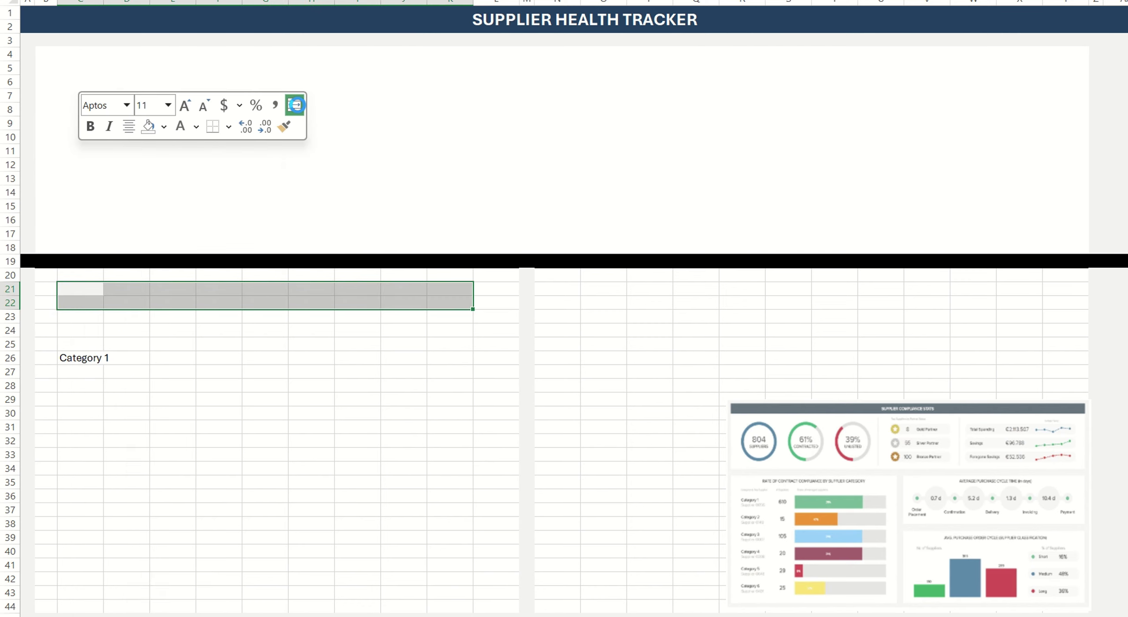
pyautogui.write('R C')
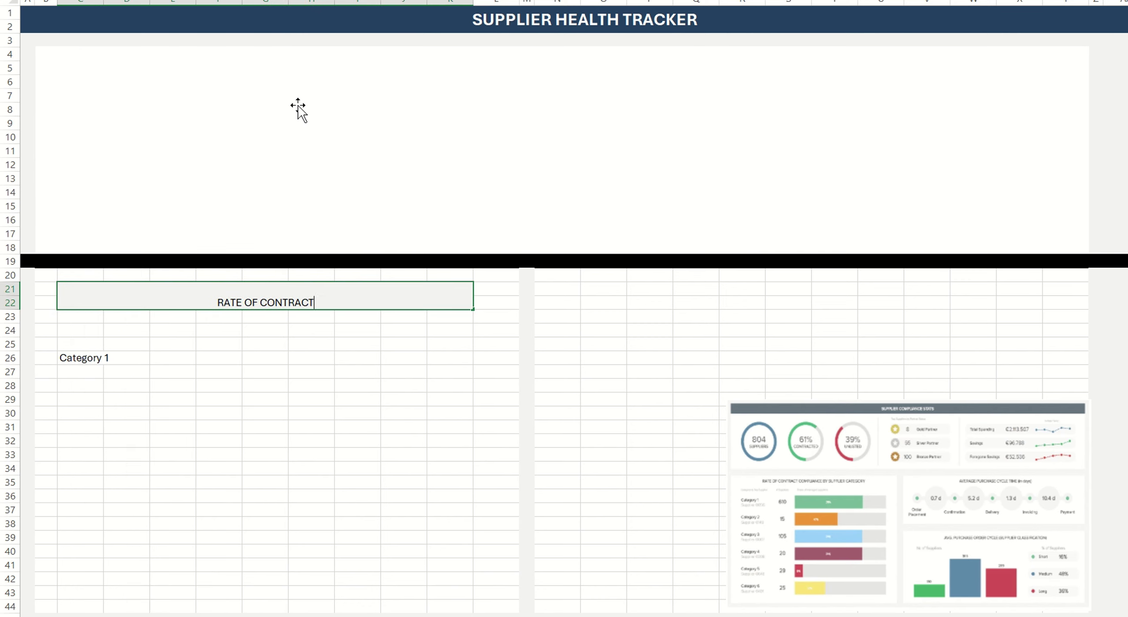
pyautogui.write('ATEGORY')
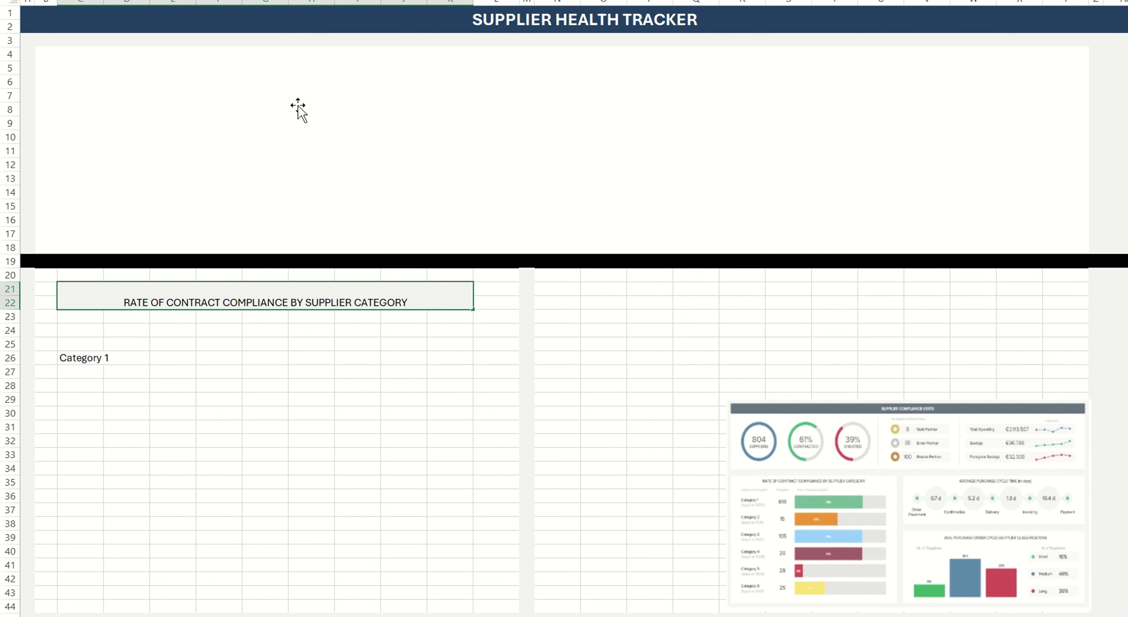
pyautogui.press('Return')
# Copy the merged panel title into the right panel at O21.
pyautogui.click(279, 300)
pyautogui.click(76, 327)
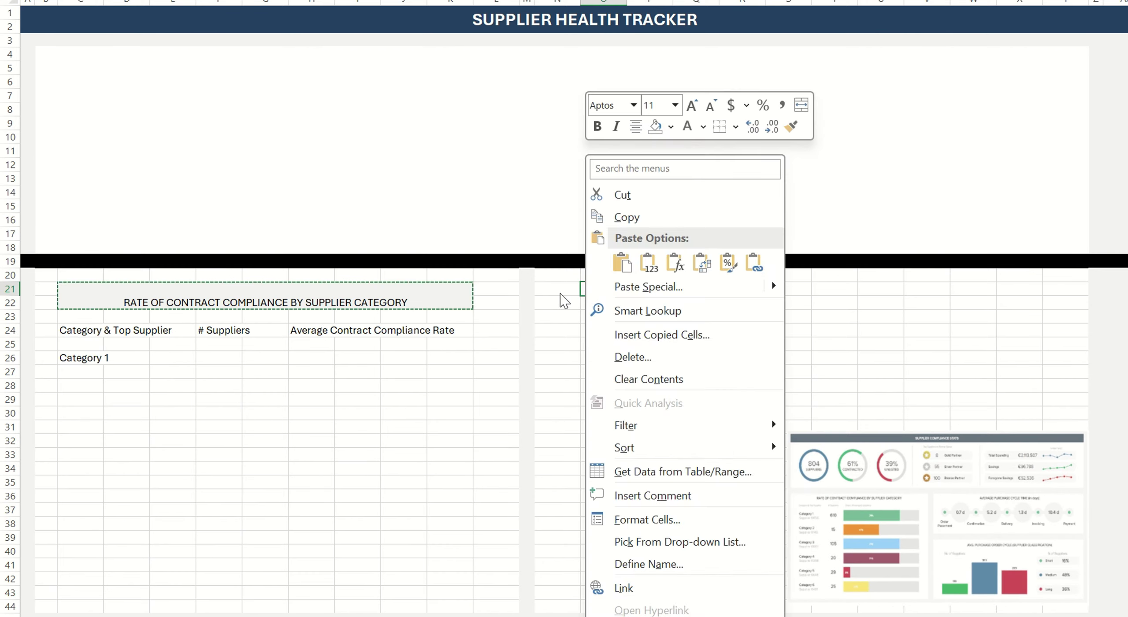
pyautogui.hotkey('ctrl', 'v')
pyautogui.rightClick(59, 4)
pyautogui.click(357, 357)
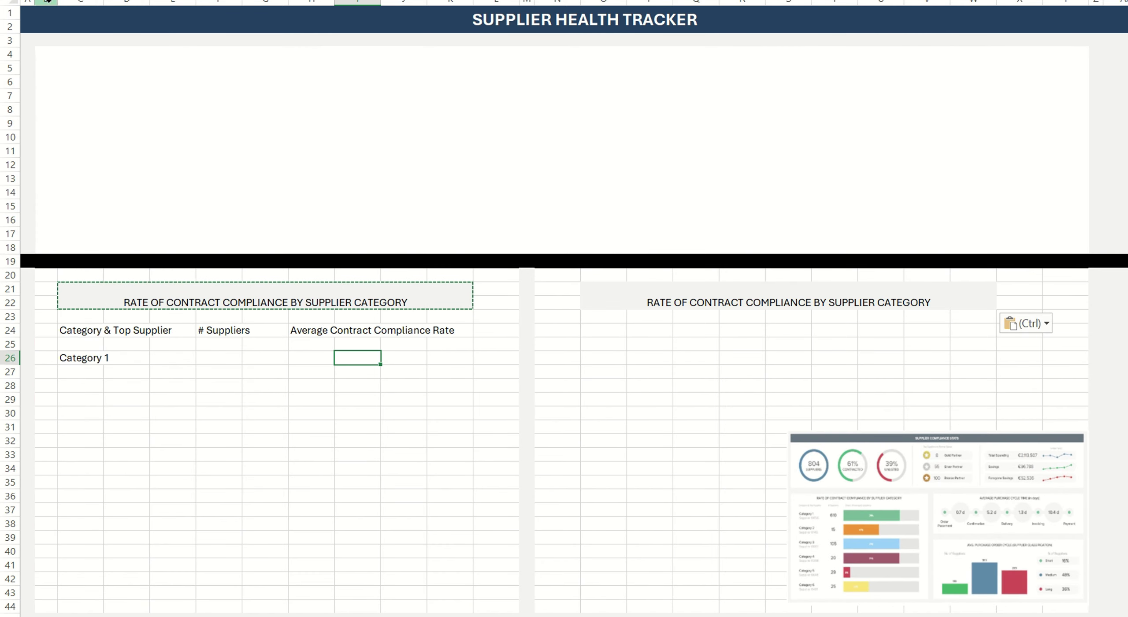
pyautogui.moveTo(580, 4); pyautogui.dragTo(557, 5)
# Insert two extra columns to widen the right panel.
pyautogui.rightClick(939, 5)
pyautogui.click(985, 155)
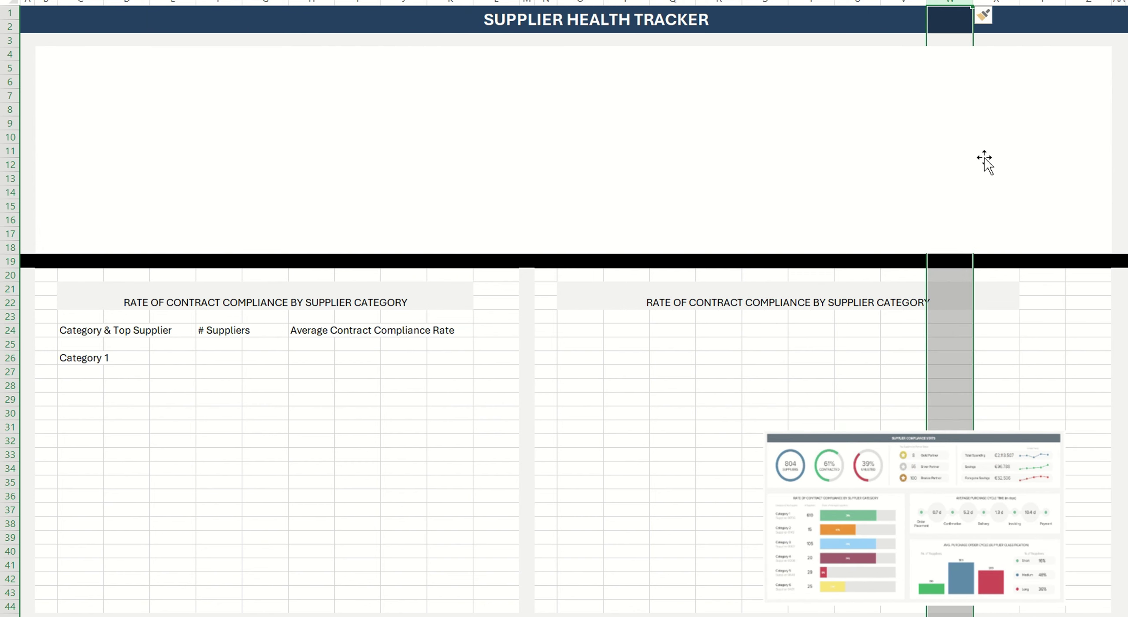
pyautogui.rightClick(898, 5)
pyautogui.click(938, 148)
pyautogui.hscroll(2, 1065, 81)
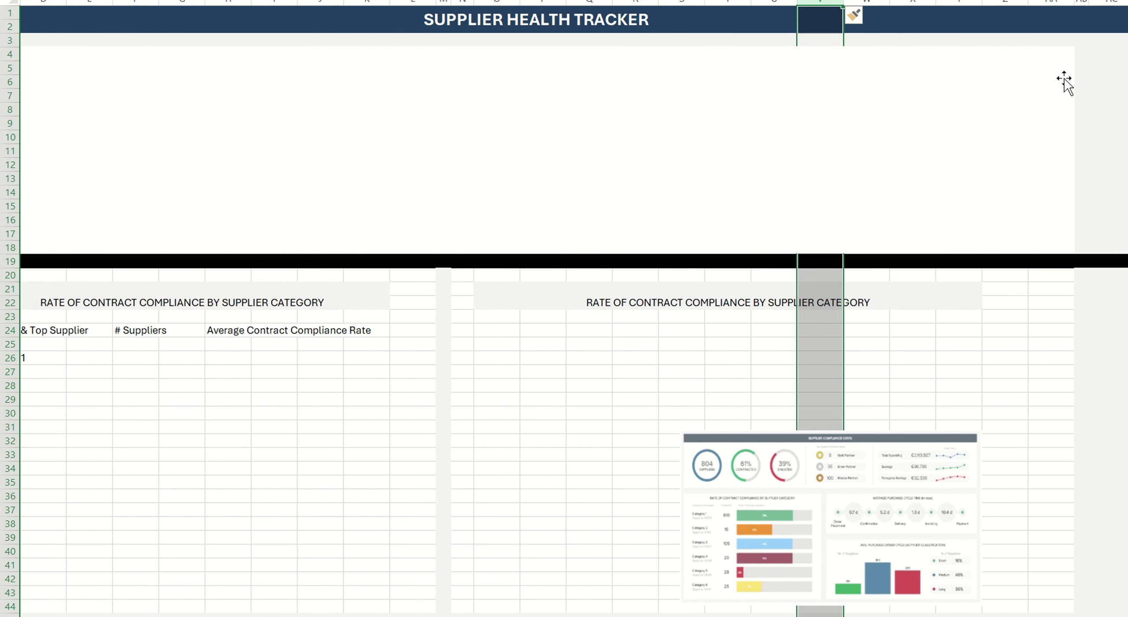
pyautogui.moveTo(1074, 4); pyautogui.dragTo(1050, 5)
pyautogui.hscroll(-2, 885, 302)
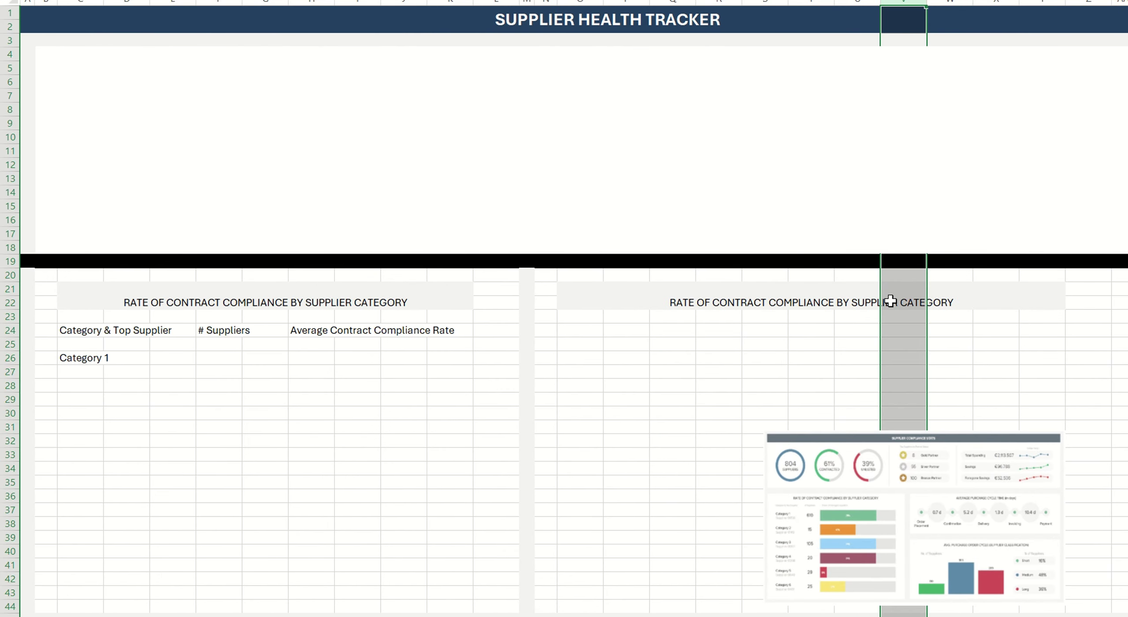
pyautogui.click(755, 356)
pyautogui.click(638, 297)
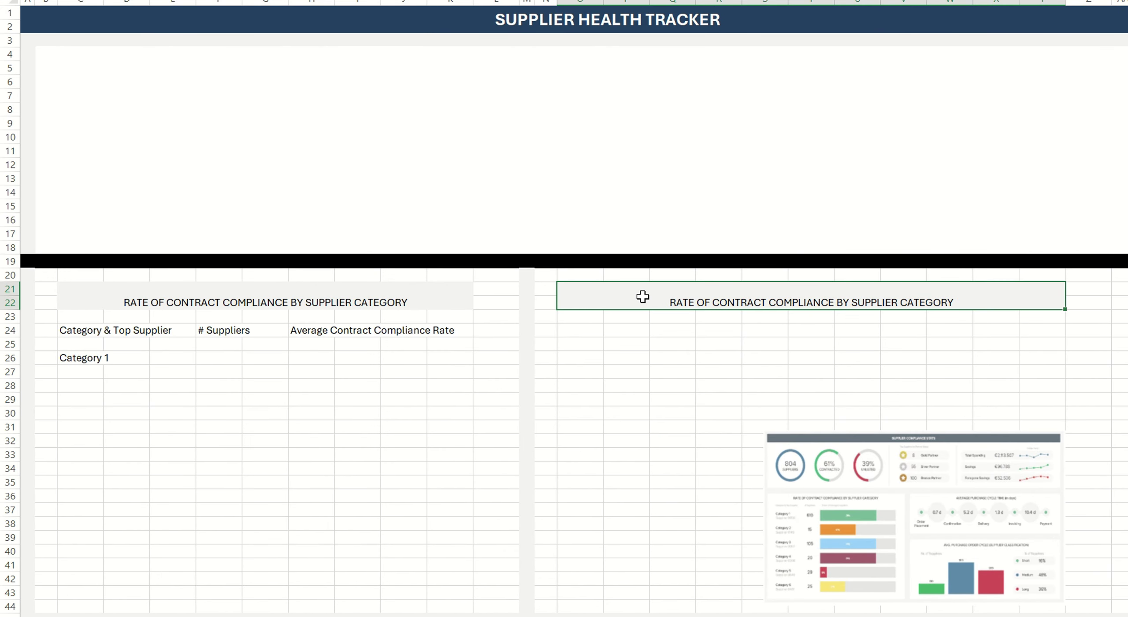
# Recolour the black divider row 19 grey and fill row 31 grey to split the right panel.
pyautogui.rightClick(10, 261)
pyautogui.click(100, 232)
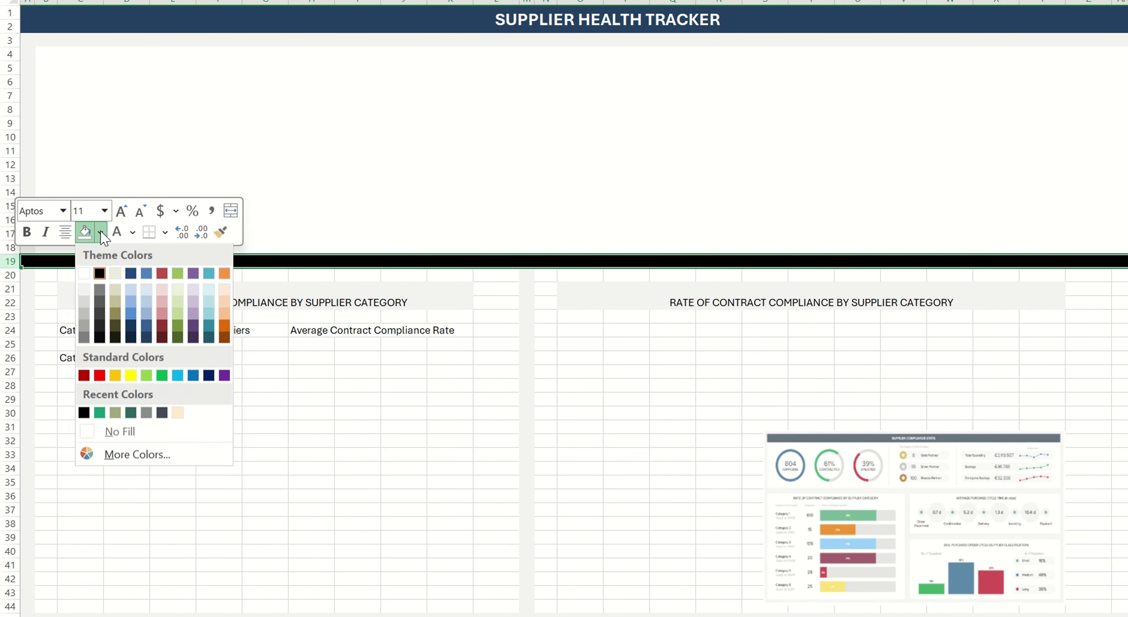
pyautogui.click(91, 313)
pyautogui.click(577, 386)
pyautogui.moveTo(525, 421); pyautogui.dragTo(1119, 426)
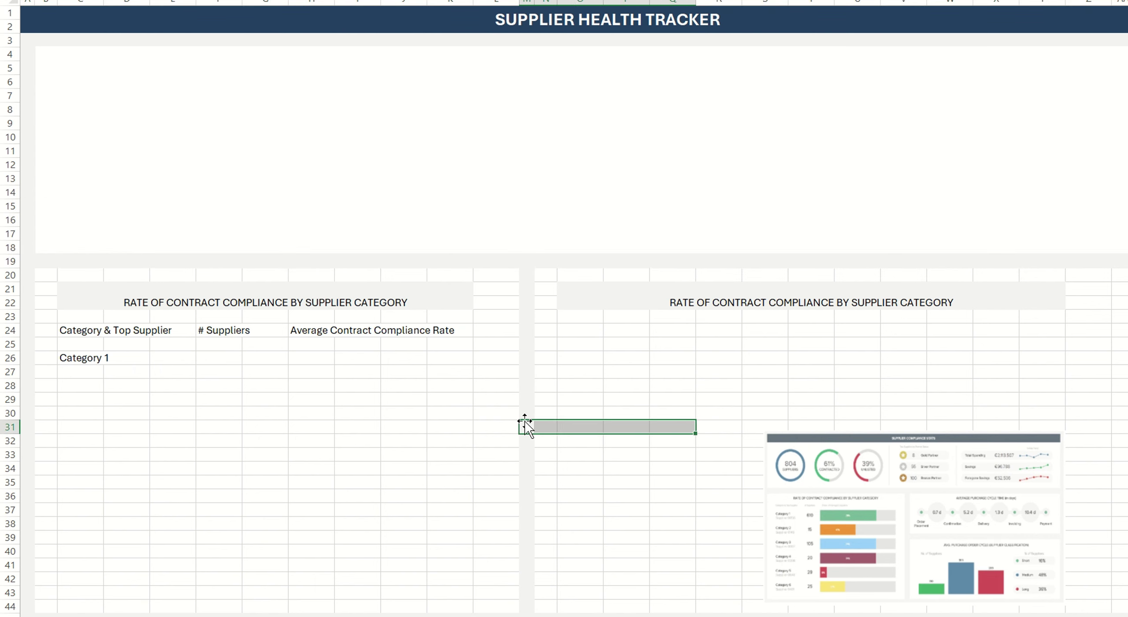
pyautogui.rightClick(446, 427)
pyautogui.click(524, 123)
pyautogui.click(557, 343)
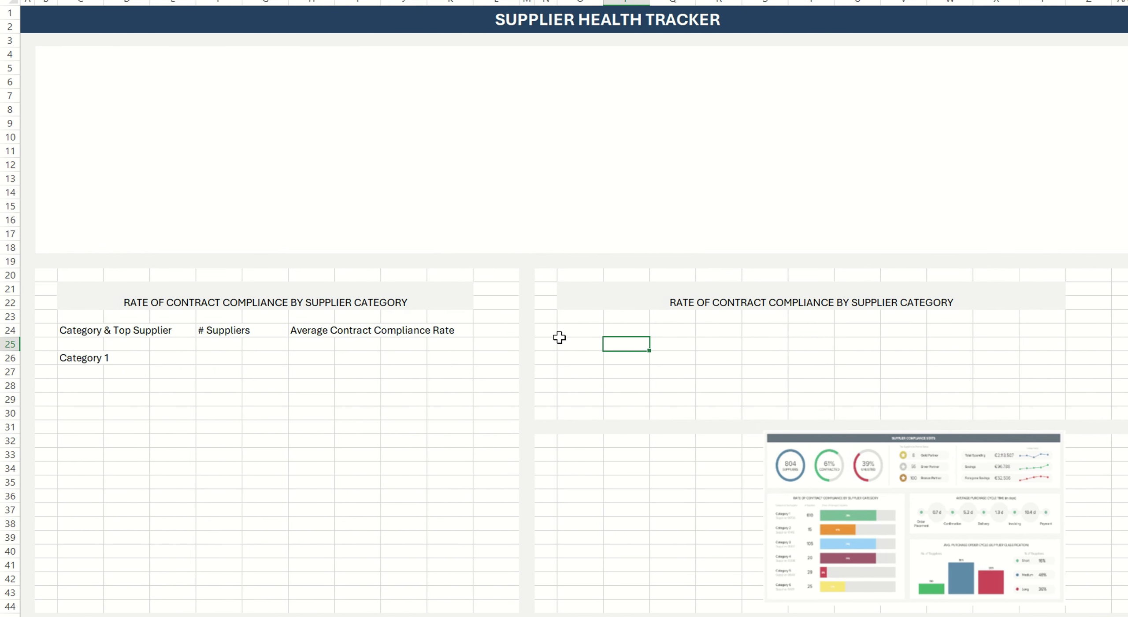
# Re-merge the right panel title across the widened panel and narrow column L.
pyautogui.click(631, 304)
pyautogui.rightClick(632, 308)
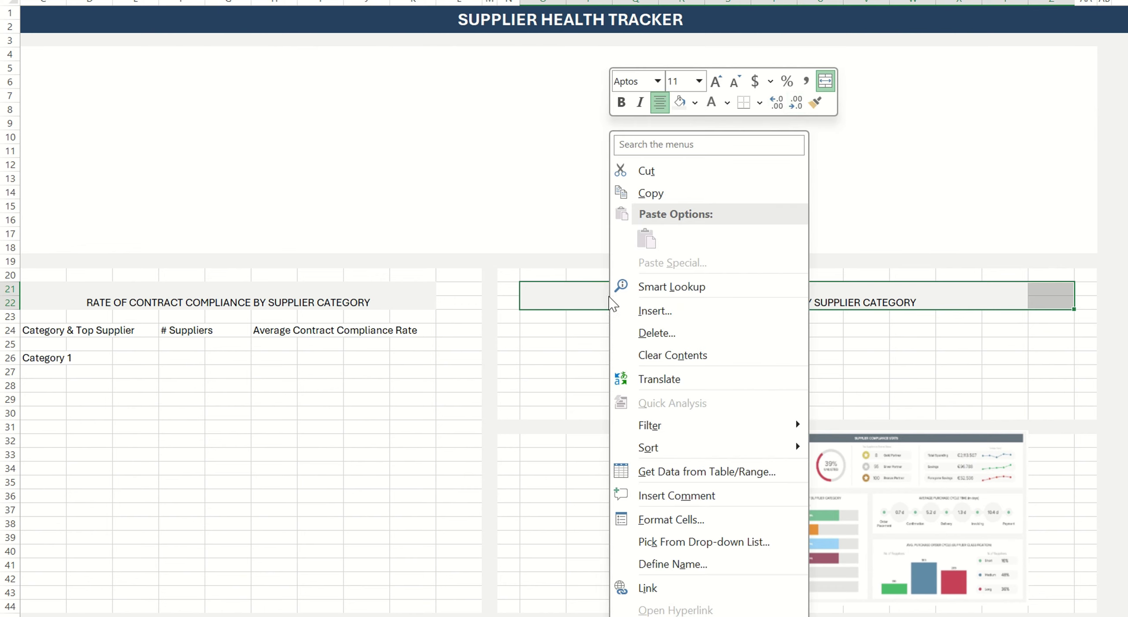
pyautogui.click(825, 81)
pyautogui.click(824, 81)
pyautogui.click(459, 302)
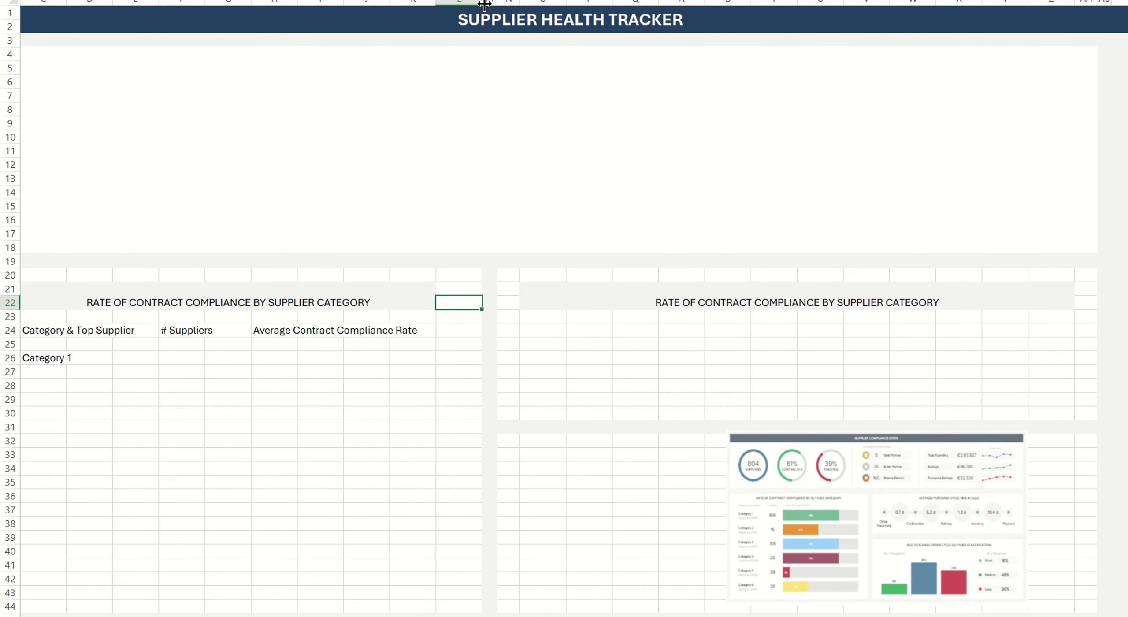
pyautogui.moveTo(484, 5); pyautogui.dragTo(459, 4)
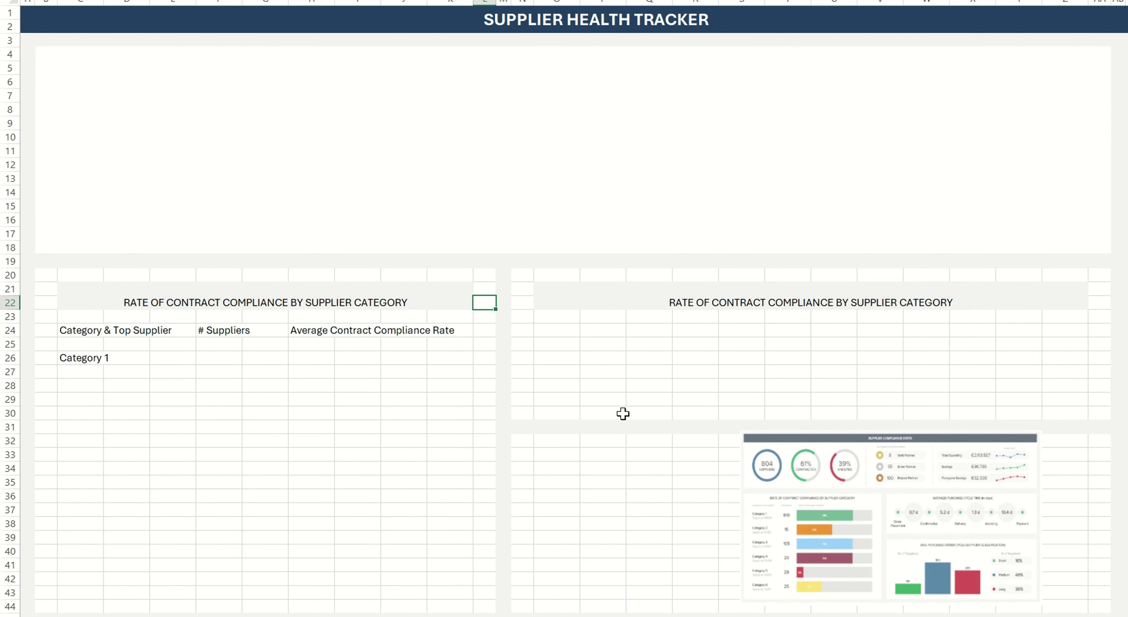
pyautogui.moveTo(884, 475); pyautogui.dragTo(187, 543)
# Copy the panel title into the lower right panel at O33.
pyautogui.click(563, 303)
pyautogui.hotkey('ctrl', 'c')
pyautogui.click(551, 453)
pyautogui.hotkey('ctrl', 'v')
pyautogui.scroll(-2, 552, 455)
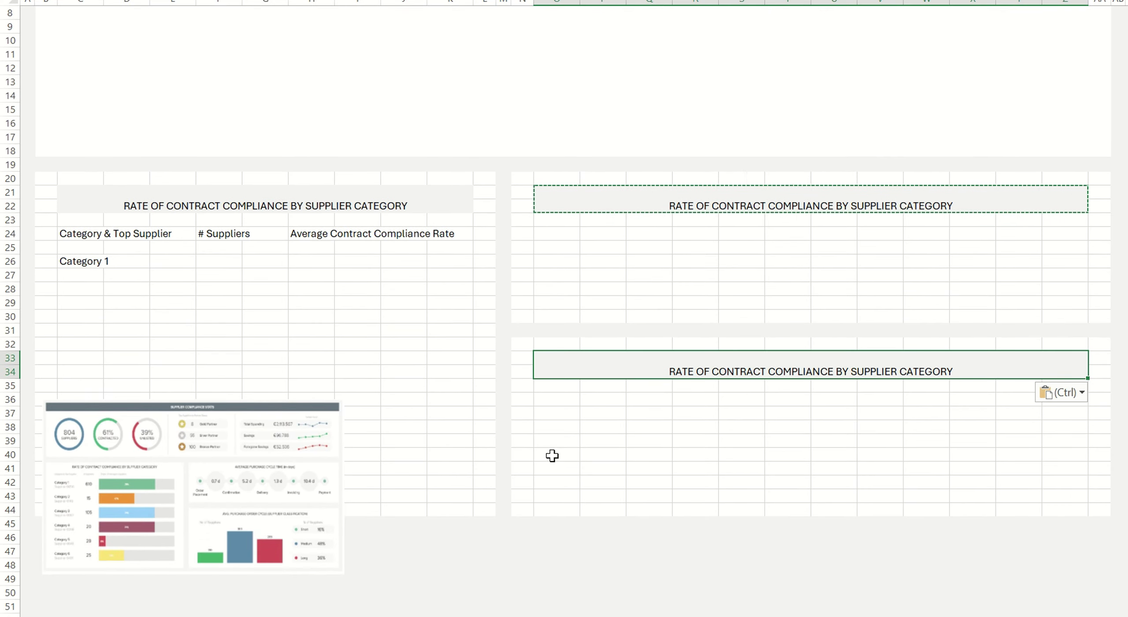
pyautogui.scroll(2, 161, 282)
# Delete row 14 to shorten the top area.
pyautogui.click(6, 193)
pyautogui.hotkey('ctrl', '-')
pyautogui.click(491, 186)
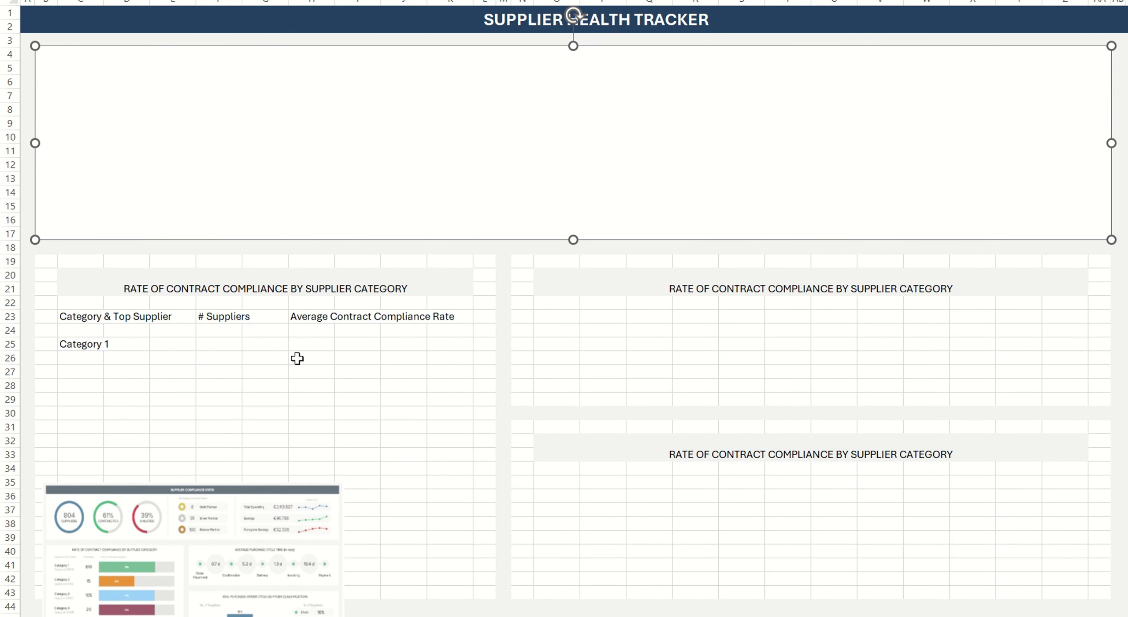
# Insert a new row 38 and move the dashboard reference image to rows 33–44.
pyautogui.scroll(-1, 315, 365)
pyautogui.click(448, 558)
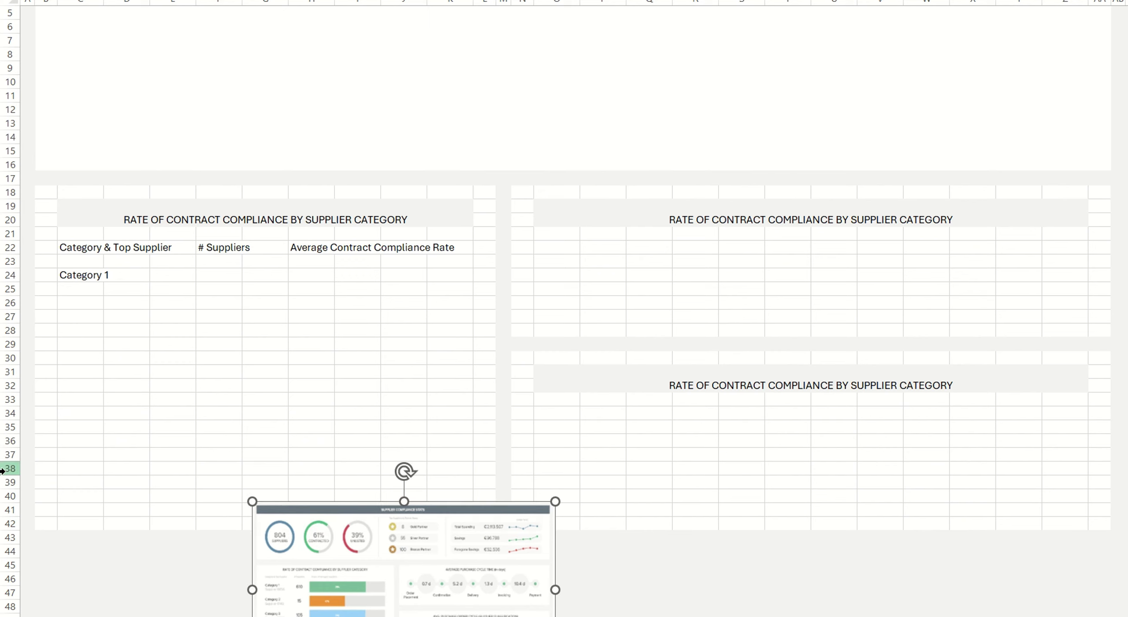
pyautogui.rightClick(9, 468)
pyautogui.click(49, 326)
pyautogui.scroll(1, 410, 362)
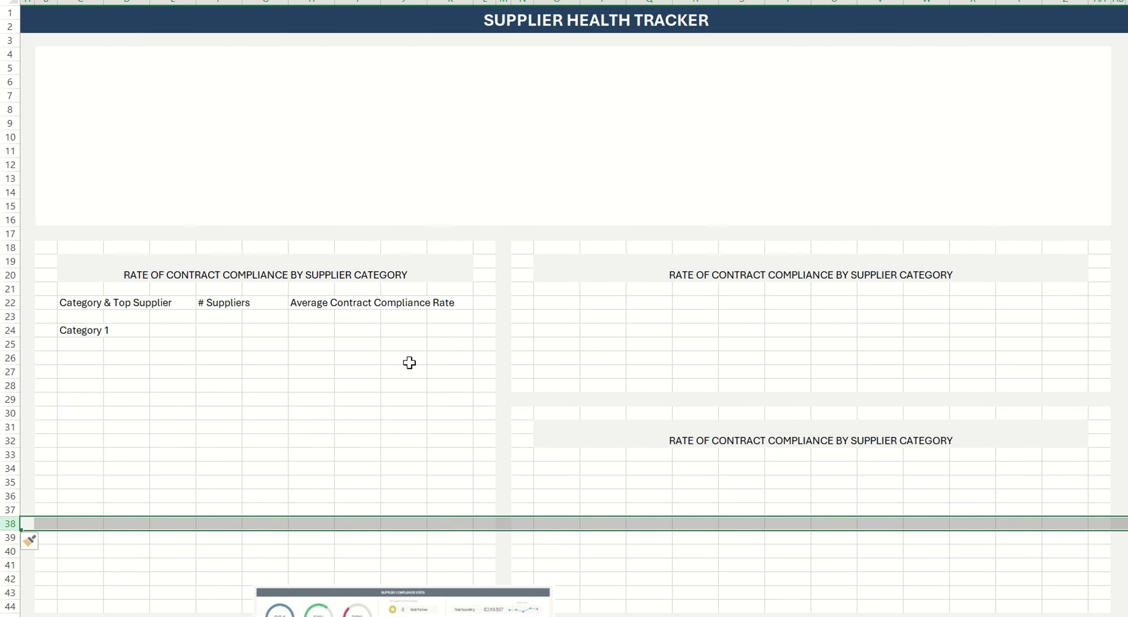
pyautogui.moveTo(428, 593); pyautogui.dragTo(242, 467)
# Retitle the upper panel 'AVERAGE PURCHASE CYCLE TIME (IN DAYS)' and finish the lower title ending 'CLASSIFICATION)'.
pyautogui.click(743, 269)
pyautogui.write('AVERAGE PURCHASE CYCLE TIME (IN DA')
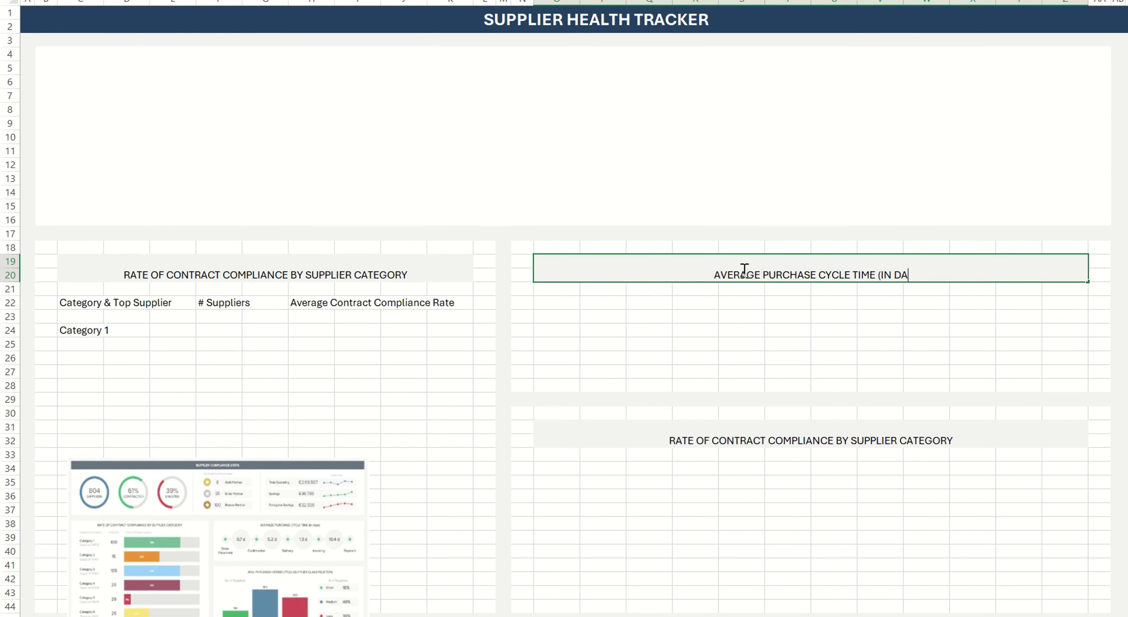
pyautogui.write('YS)')
pyautogui.click(713, 434)
pyautogui.write('AVERAGE PURCHASE ORDER CYCLE')
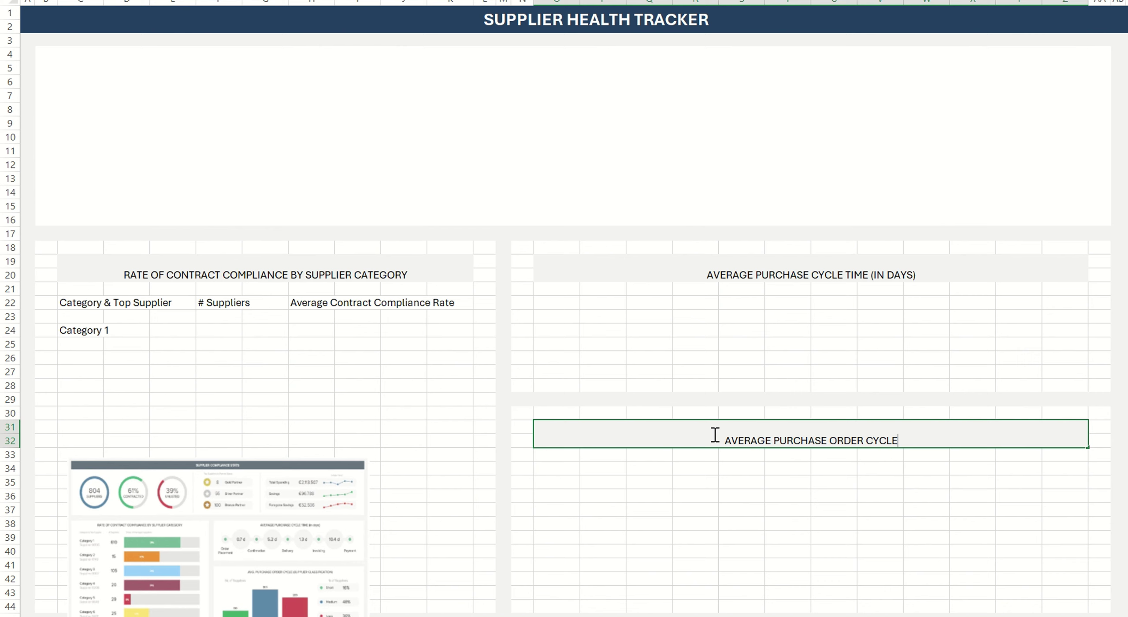
pyautogui.press('Return')
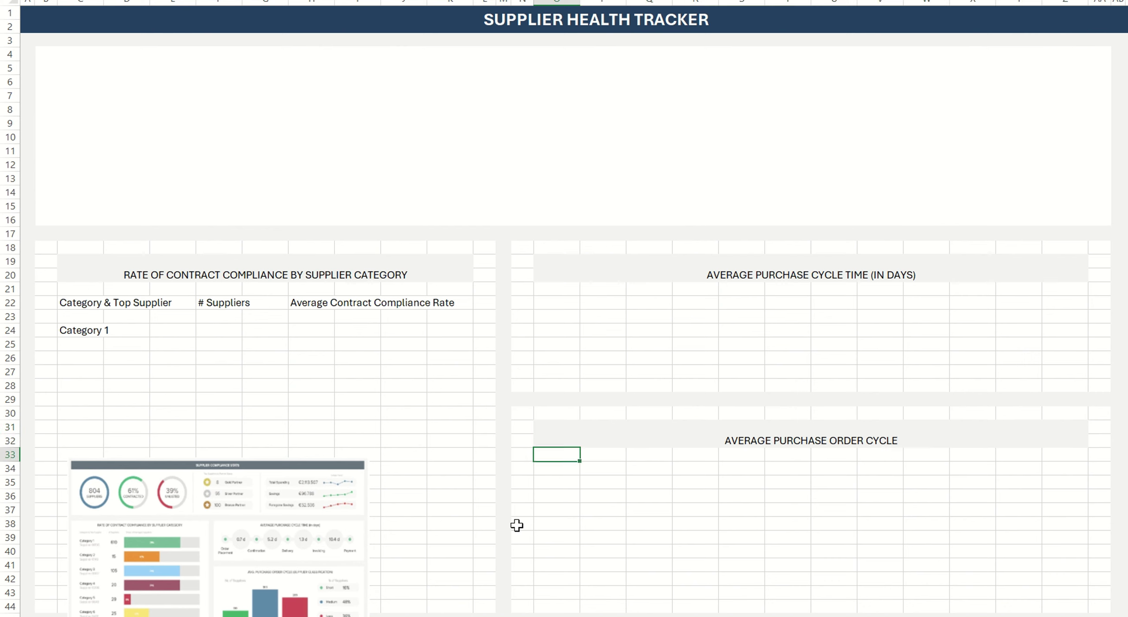
pyautogui.moveTo(285, 539); pyautogui.dragTo(286, 377)
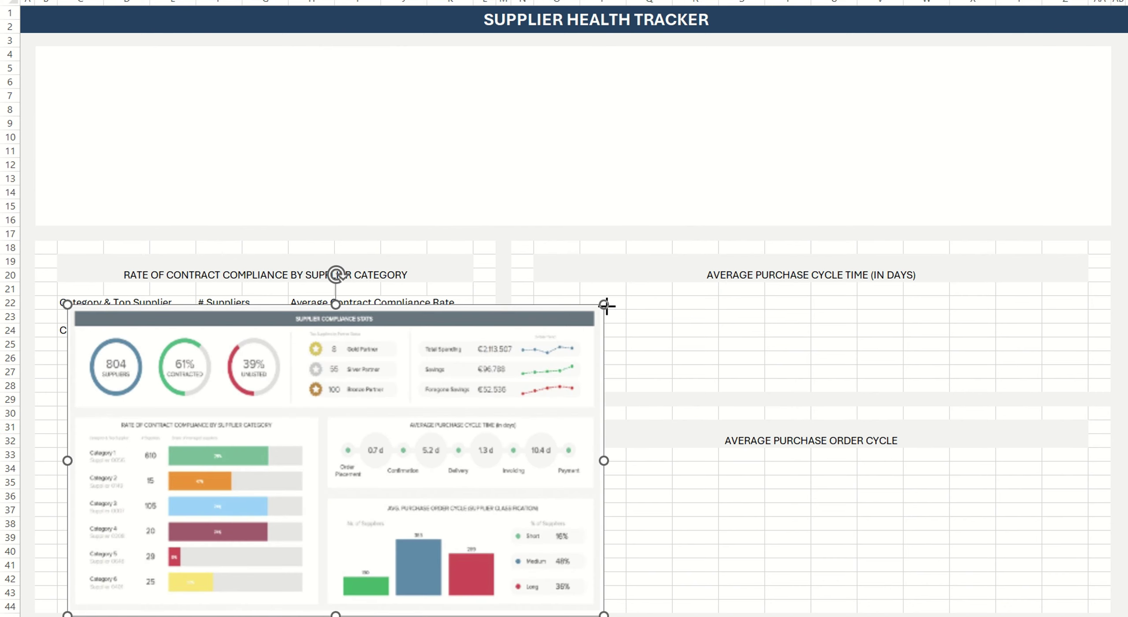
pyautogui.hotkey('ctrl', 'z')
pyautogui.click(851, 435)
pyautogui.write('CLASSIFICATION)')
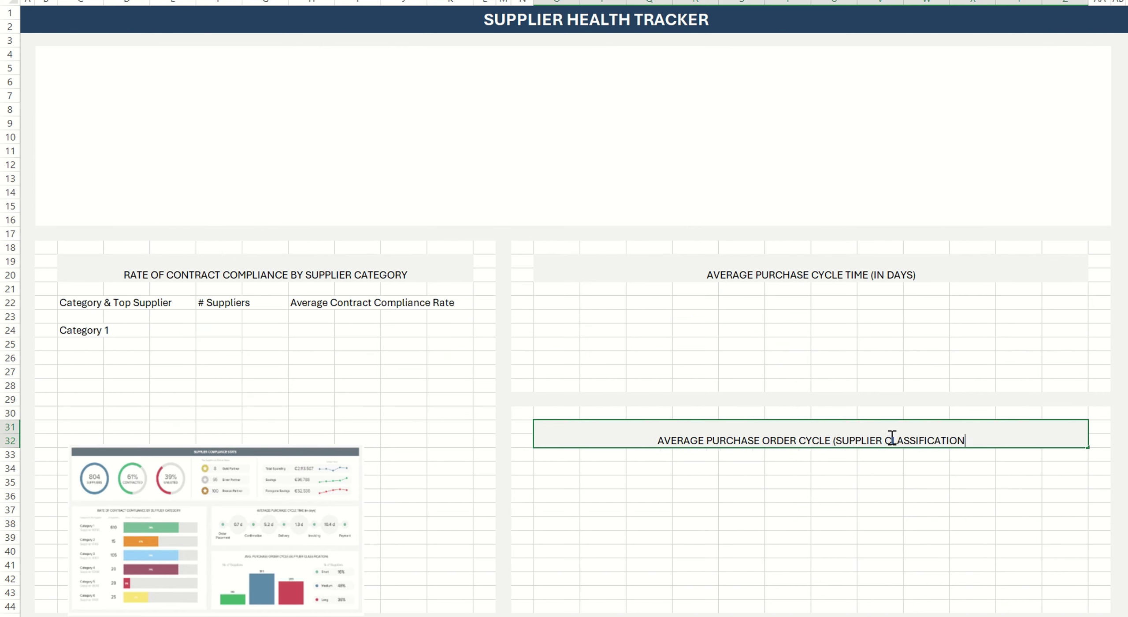
pyautogui.press('Return')
# Move the large white panel shape to the lower right and enlarge the reference dashboard picture toward row 18.
pyautogui.click(387, 174)
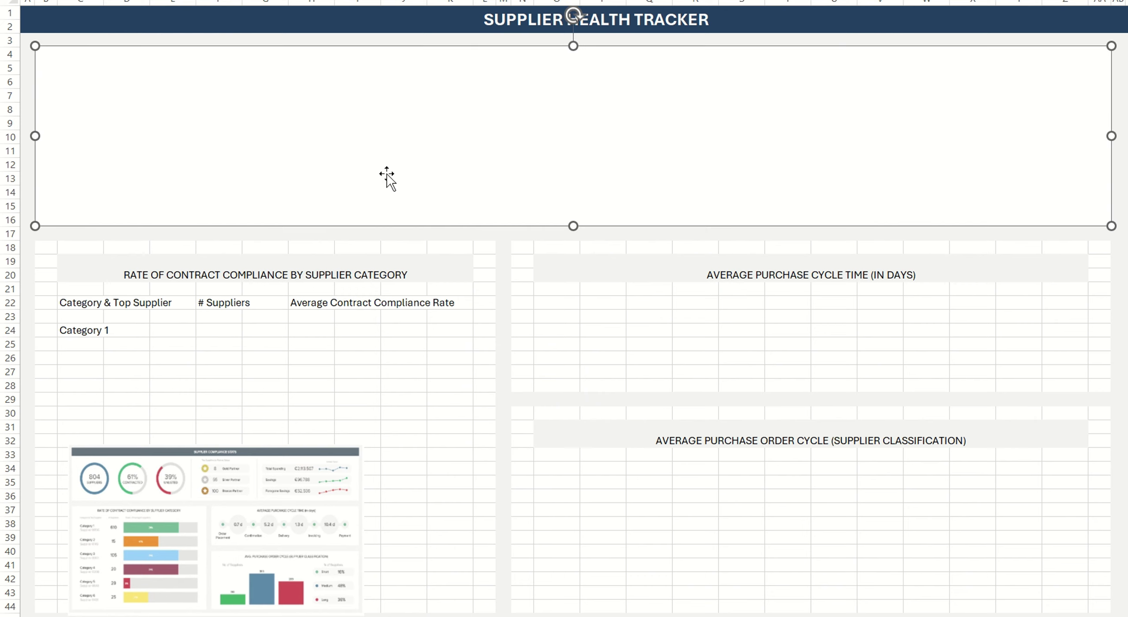
pyautogui.click(27, 54)
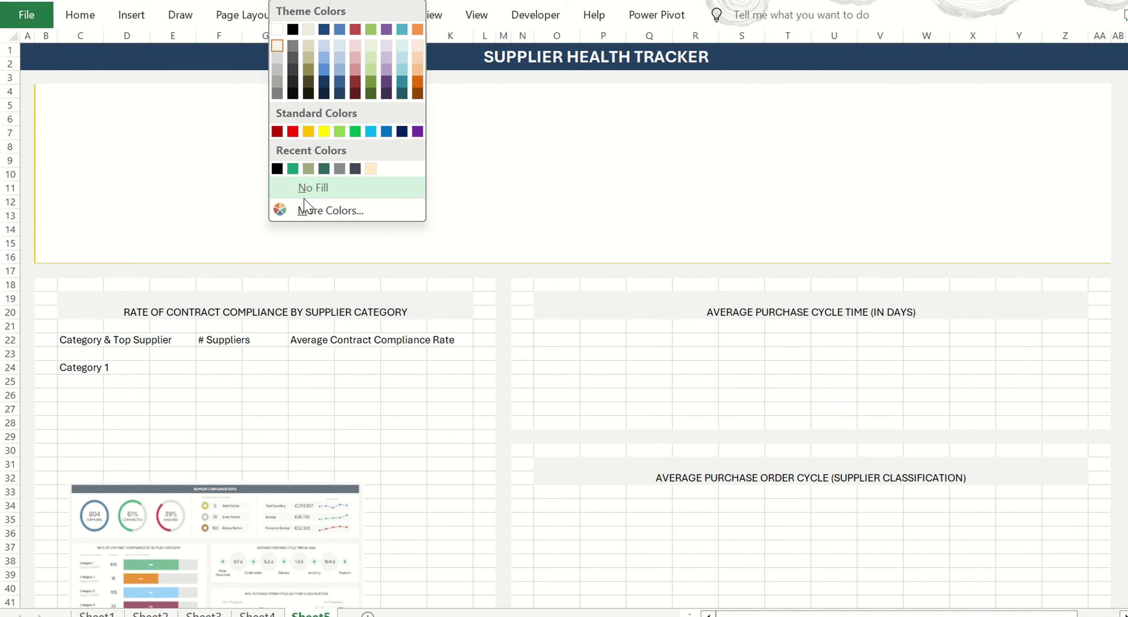
pyautogui.click(308, 185)
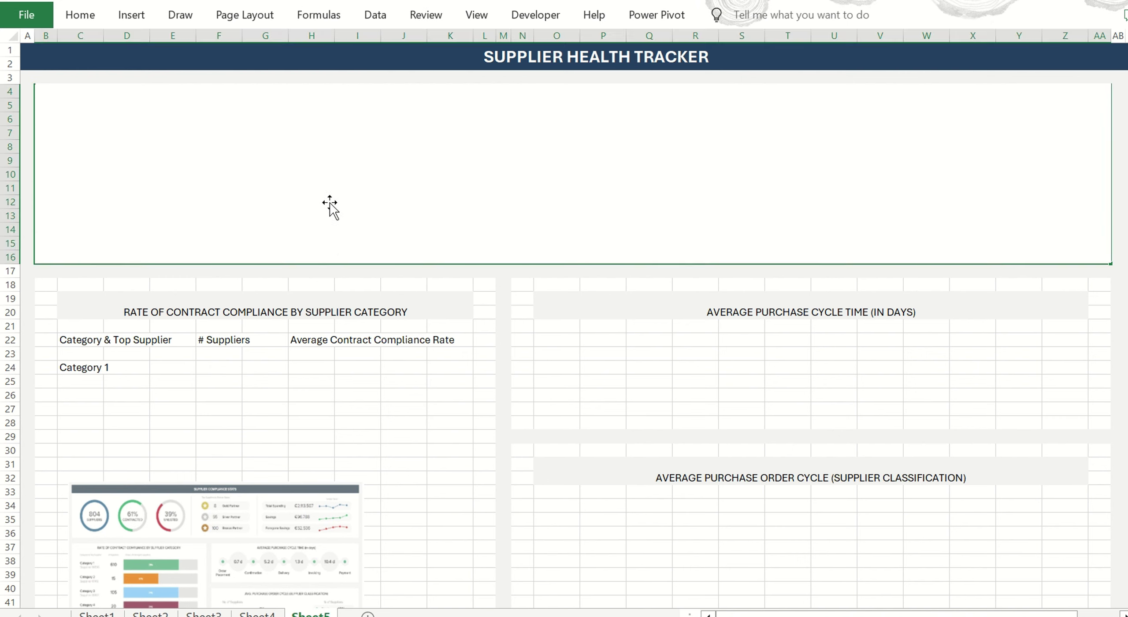
pyautogui.click(318, 196)
pyautogui.moveTo(317, 196); pyautogui.dragTo(873, 511)
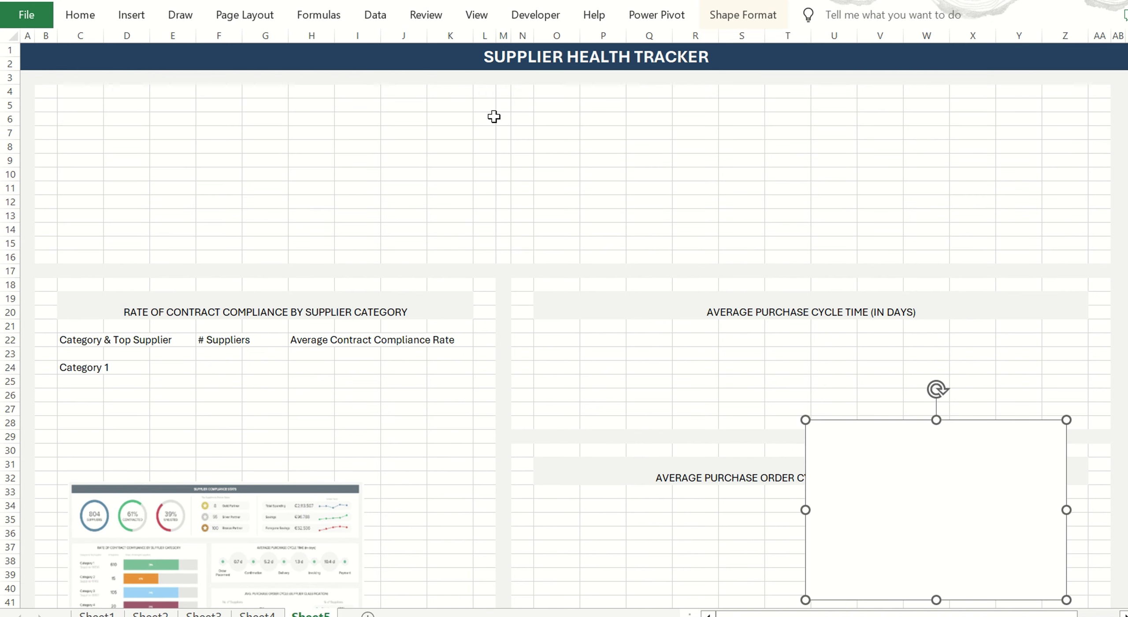
pyautogui.moveTo(407, 104); pyautogui.dragTo(437, 237)
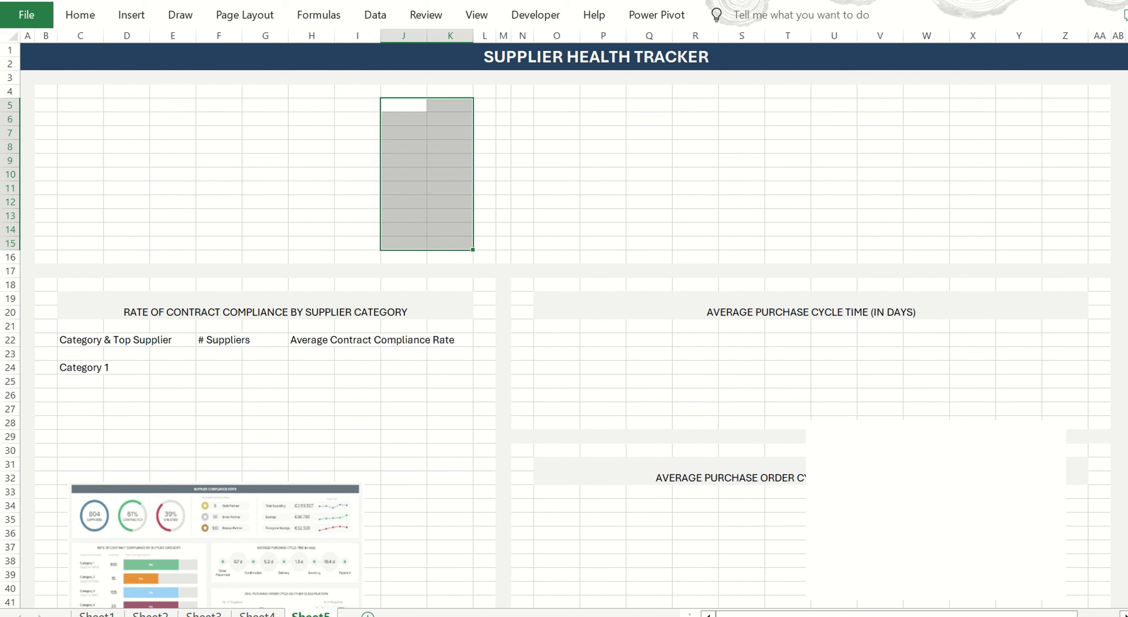
pyautogui.moveTo(435, 395)
pyautogui.mouseDown()
pyautogui.moveTo(637, 294)
pyautogui.moveTo(379, 423)
pyautogui.mouseUp()
# Add a new worksheet and enter the Suppliers label.
pyautogui.click(368, 614)
pyautogui.click(106, 78)
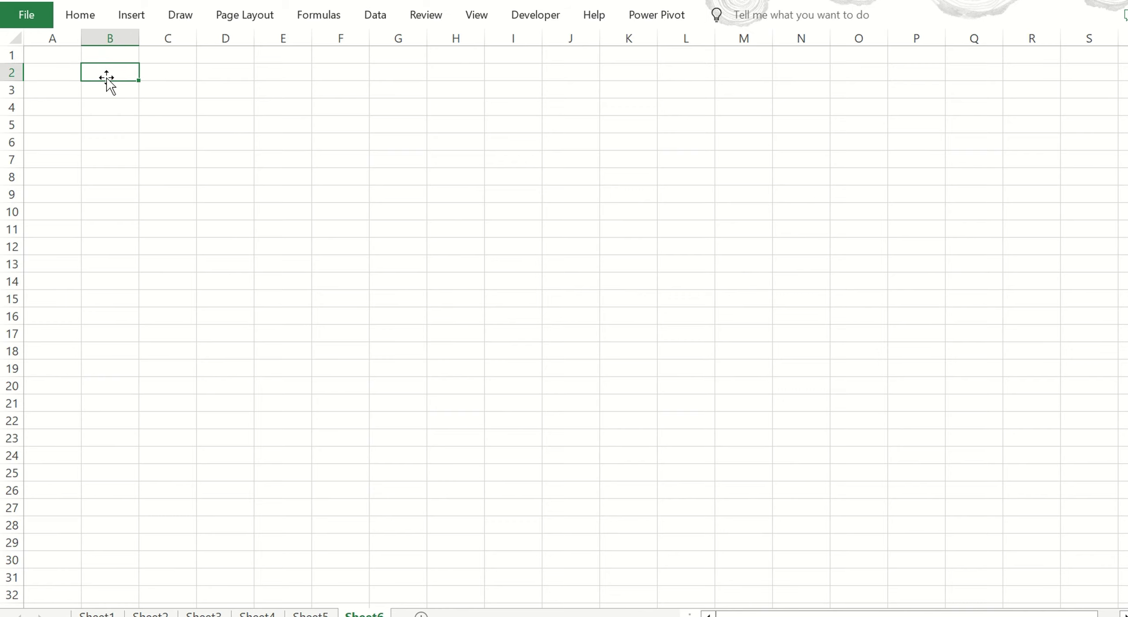
pyautogui.write('sUPLIERS')
pyautogui.press('Return')
pyautogui.write('Unlisted')
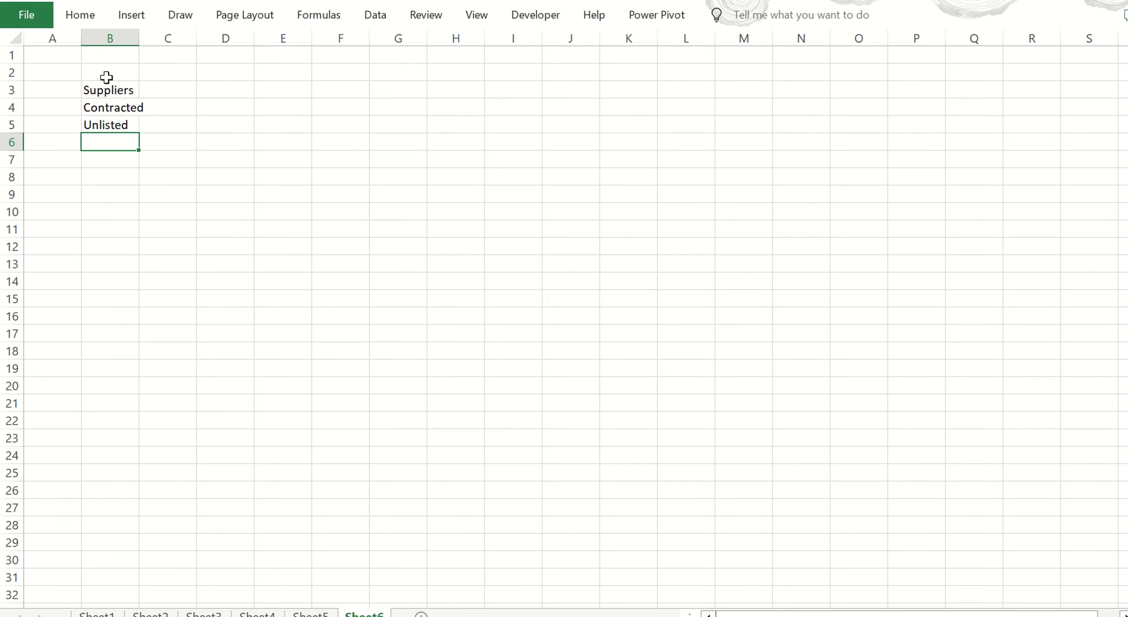
pyautogui.click(311, 614)
pyautogui.click(348, 615)
# Enter the supplier total 804 in C3 and 0 in D3.
pyautogui.click(161, 91)
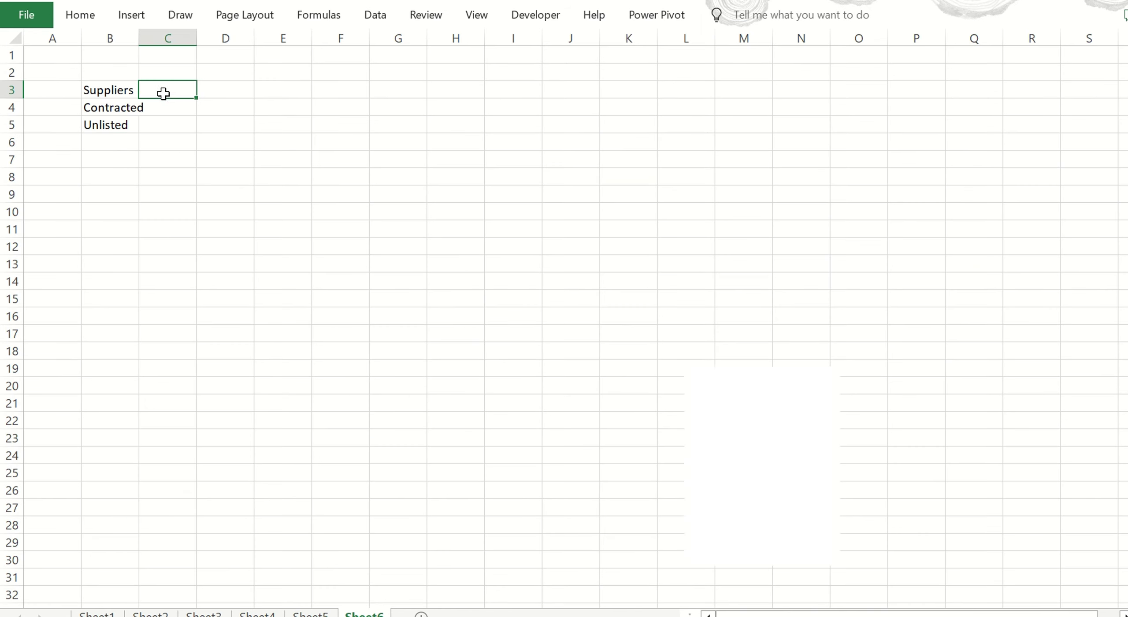
pyautogui.write('804')
pyautogui.press('Tab')
pyautogui.write('0')
pyautogui.press('Return')
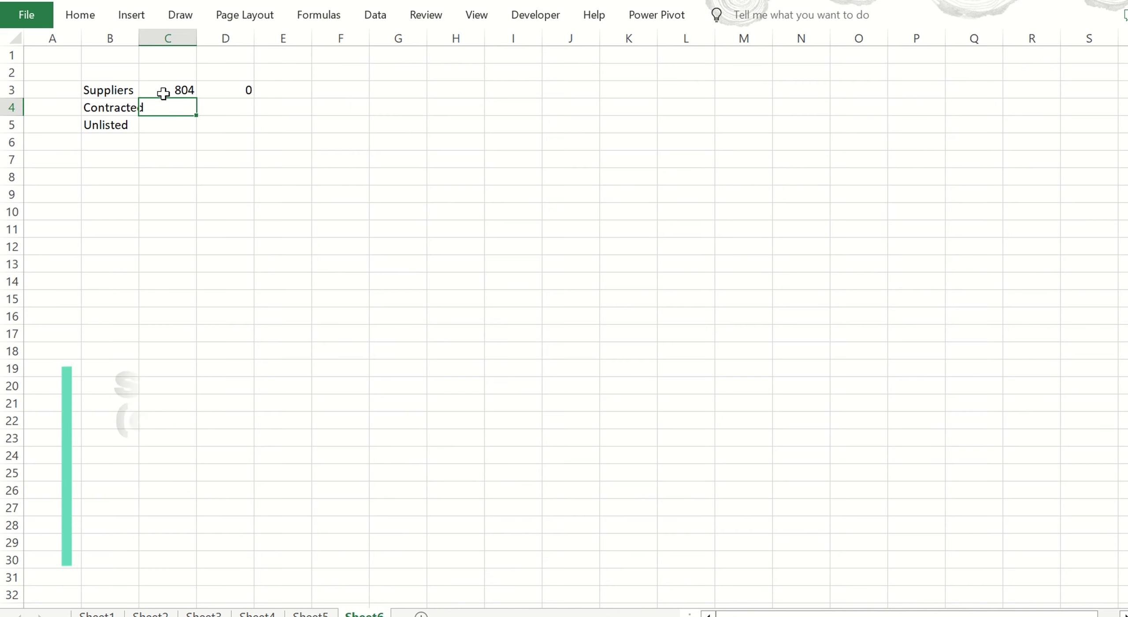
# Compute Contracted as =ROUND(C3*0.61,0) giving 490 and Unlisted as =C3-C4 giving 314.
pyautogui.write('=')
pyautogui.click(163, 93)
pyautogui.write('*')
pyautogui.hotkey('ctrl', 'Return')
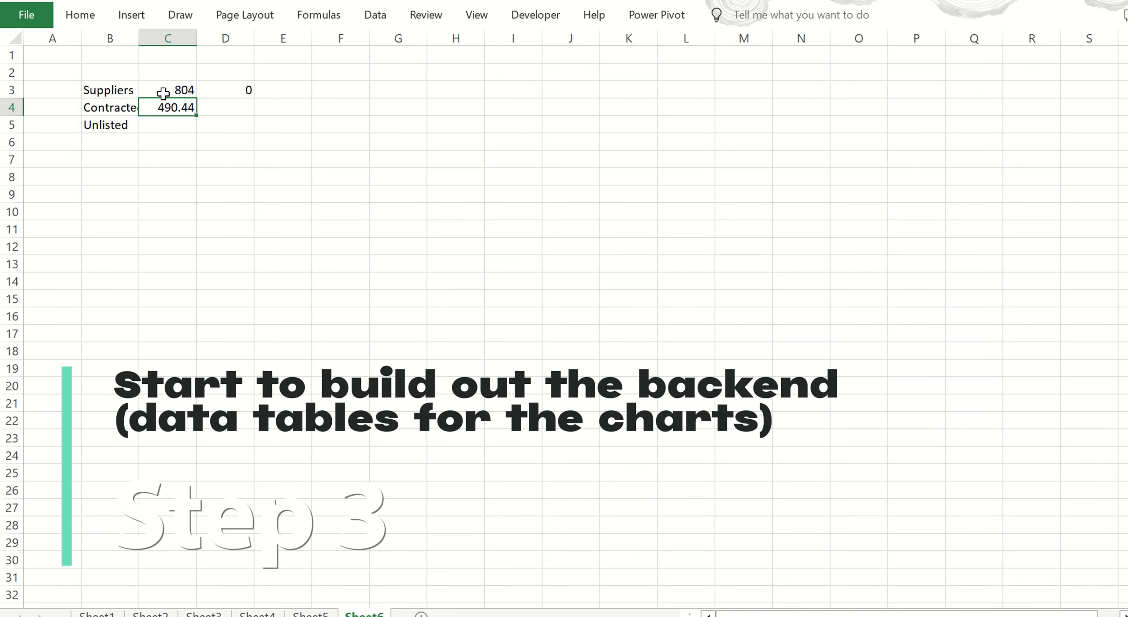
pyautogui.write('round(')
pyautogui.write('0)')
pyautogui.press('Return')
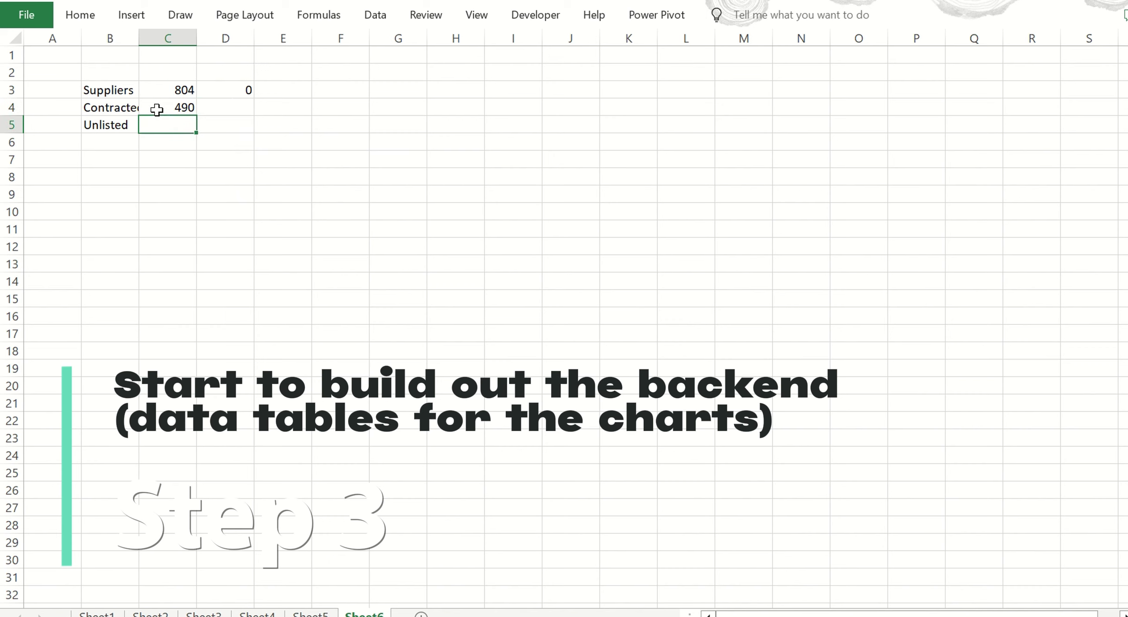
pyautogui.write('=C3-')
pyautogui.click(157, 109)
pyautogui.hotkey('ctrl', 'Return')
pyautogui.press('Up')
# Fill D4 and D5 with subtraction formulas giving complements 314 and 490.
pyautogui.press('Right')
pyautogui.write('=')
pyautogui.click(157, 109)
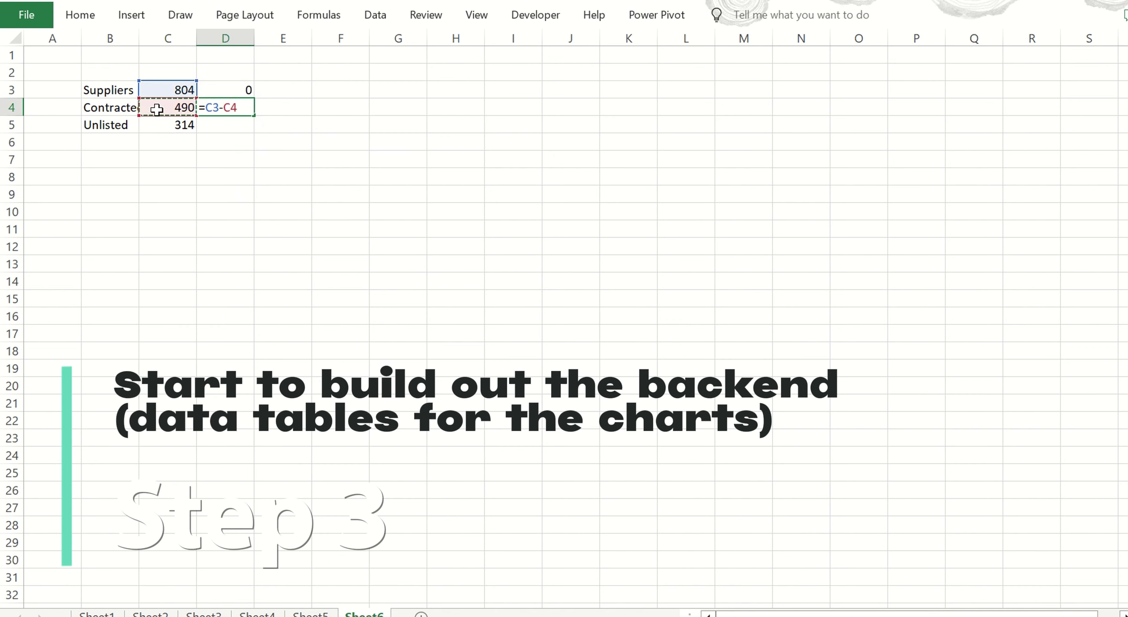
pyautogui.press('Return')
pyautogui.write('=')
pyautogui.press('Left')
pyautogui.write('-')
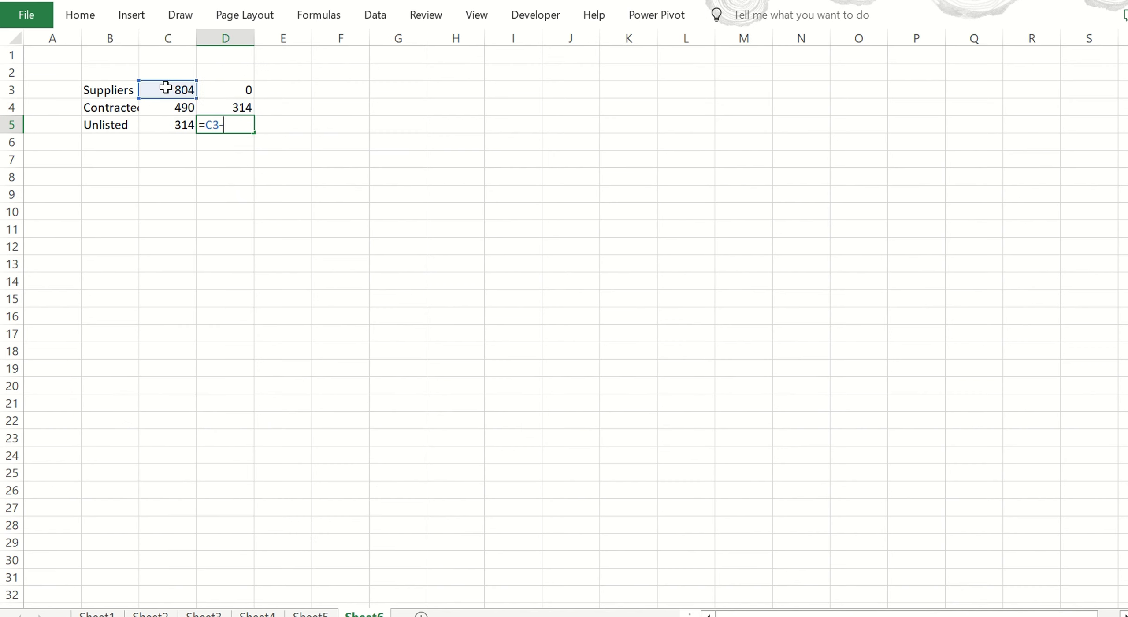
pyautogui.press('Down')
pyautogui.press('Down')
pyautogui.hotkey('ctrl', 'Return')
pyautogui.press('Up')
pyautogui.press('Left')
pyautogui.press('Up')
pyautogui.press('Left')
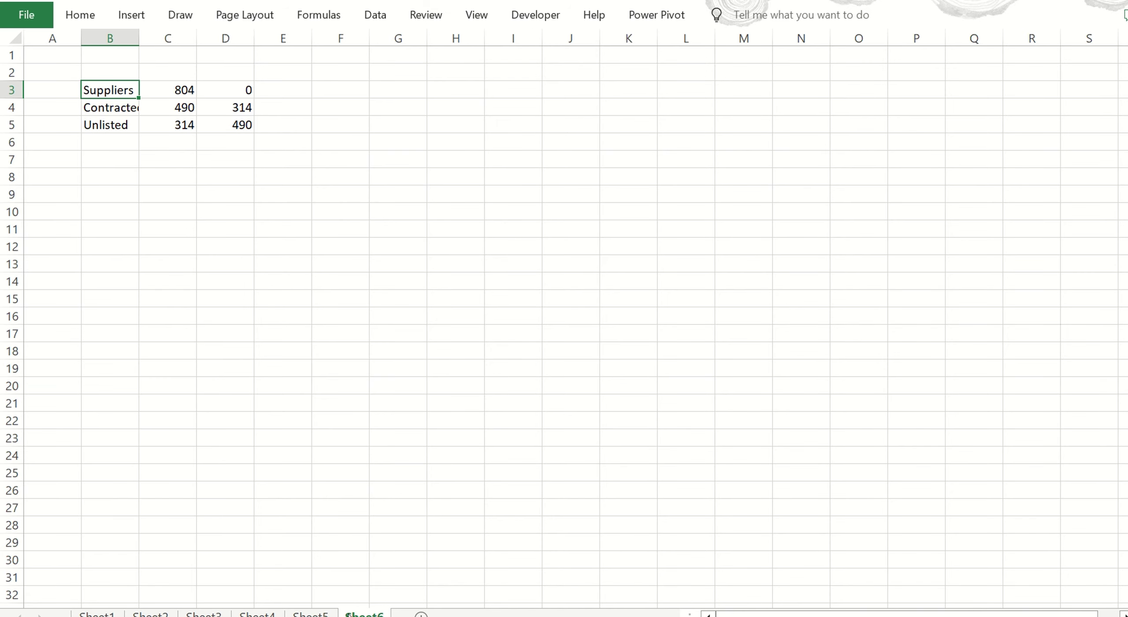
pyautogui.rightClick(180, 93)
pyautogui.press('Escape')
pyautogui.click(131, 14)
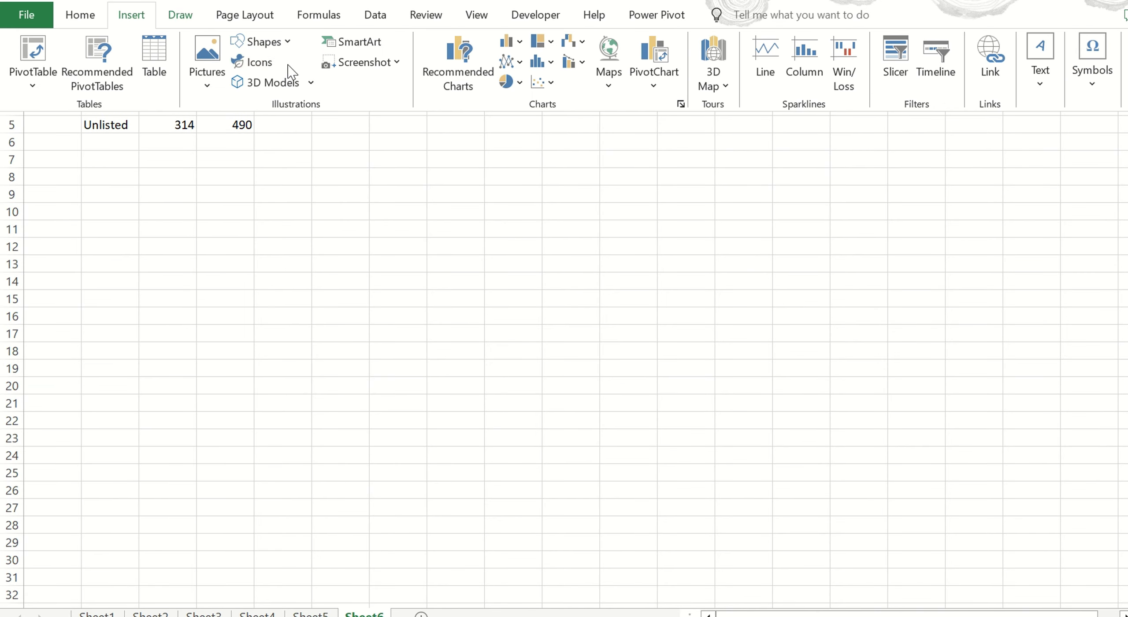
# Insert a doughnut chart of the supplier data with data labels on and no title or legend.
pyautogui.click(539, 84)
pyautogui.click(817, 209)
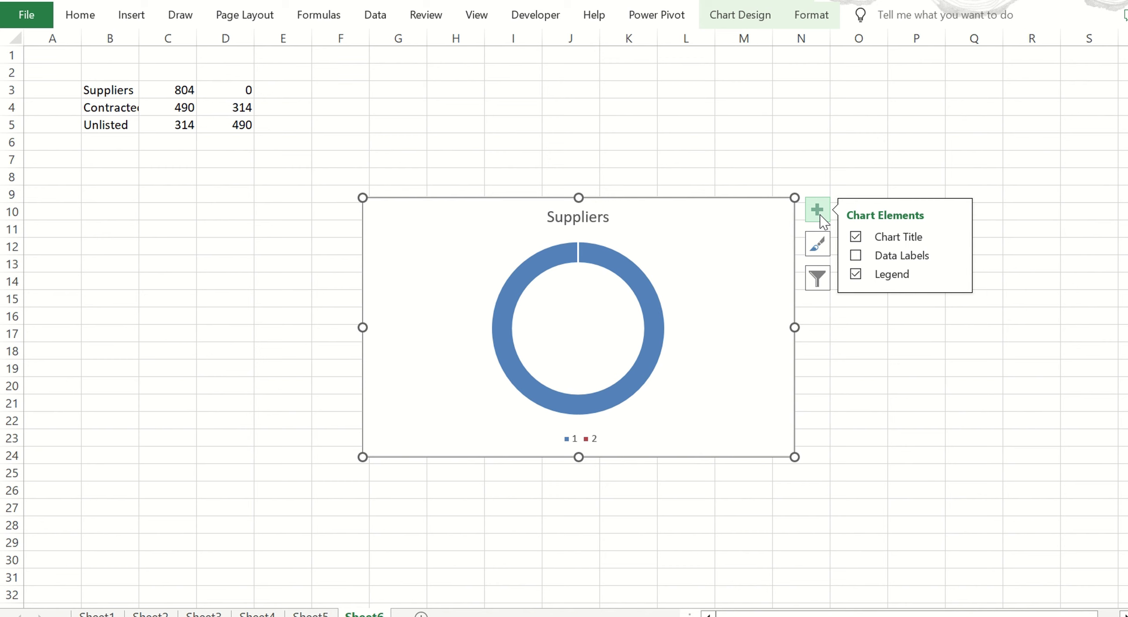
pyautogui.click(856, 255)
pyautogui.click(856, 274)
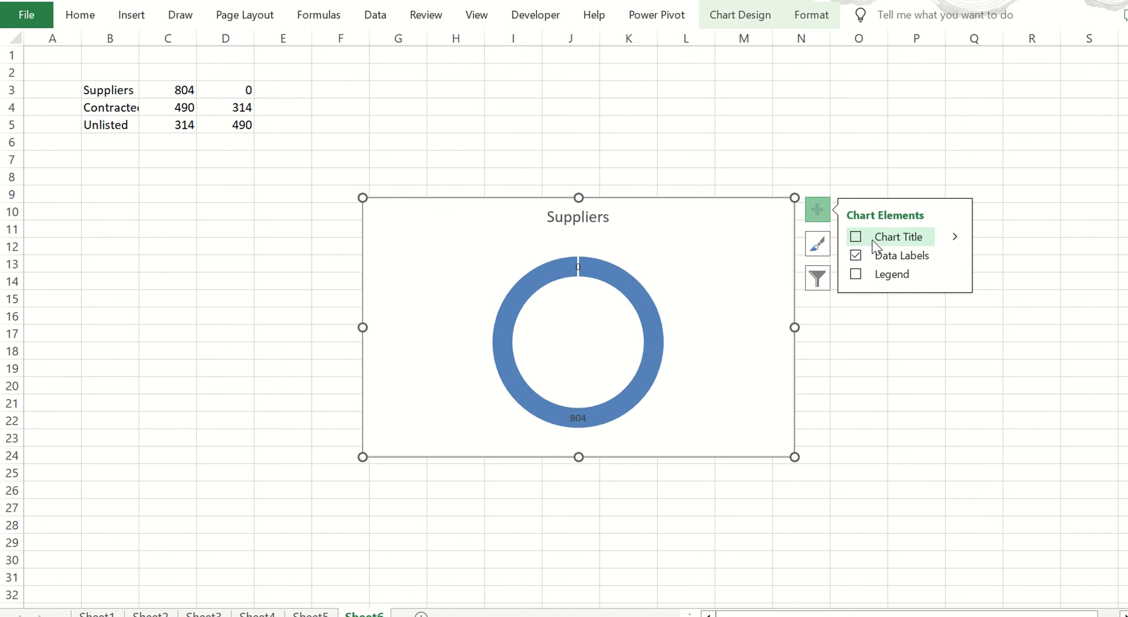
pyautogui.click(856, 236)
pyautogui.click(1006, 314)
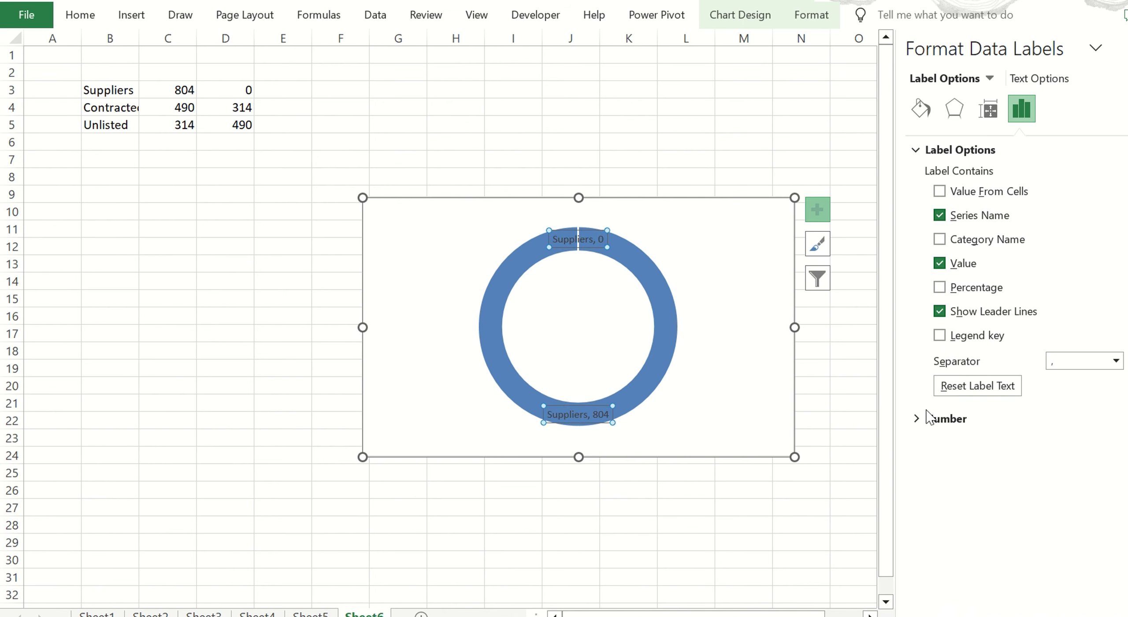
# Rotate the doughnut ring by setting its first-slice angle to 180°.
pyautogui.rightClick(574, 412)
pyautogui.rightClick(581, 228)
pyautogui.rightClick(562, 240)
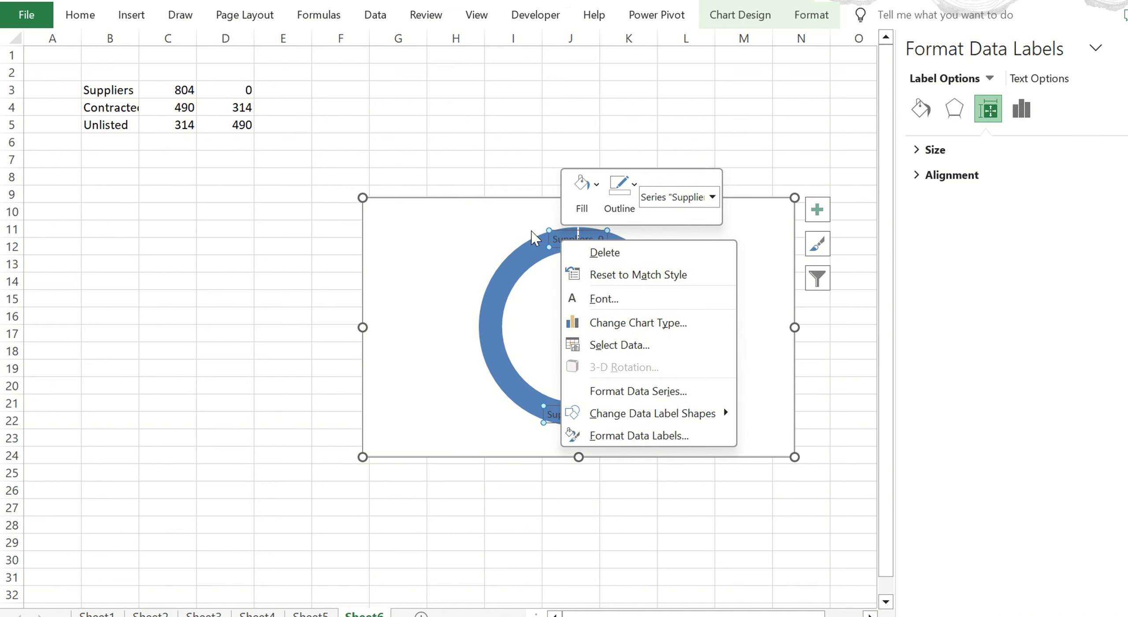
pyautogui.rightClick(412, 201)
pyautogui.click(454, 212)
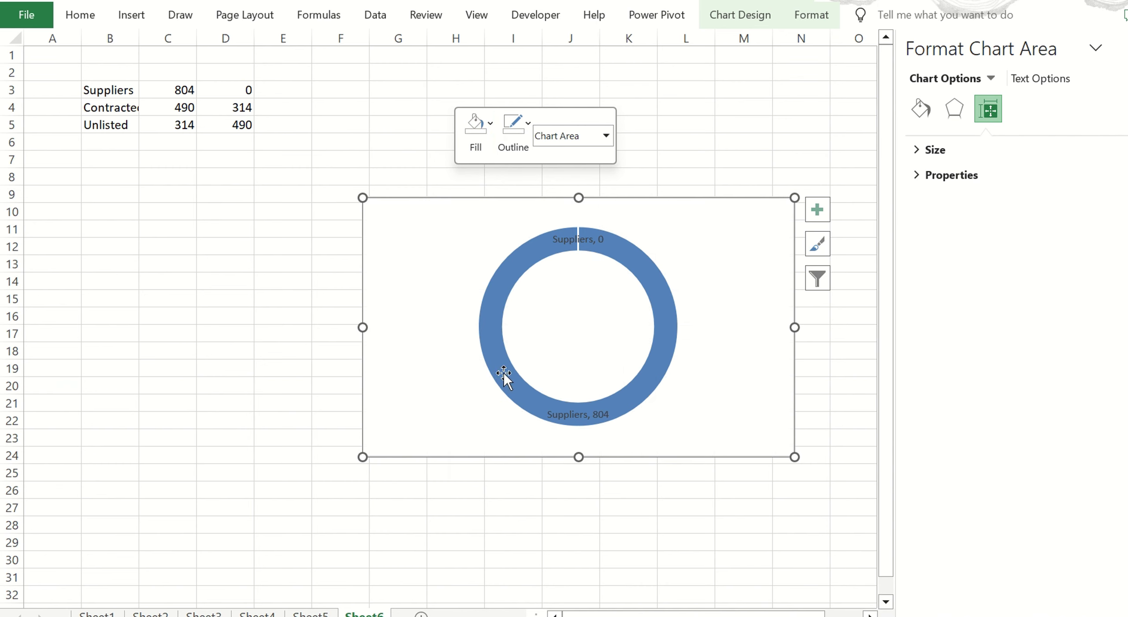
pyautogui.click(514, 123)
pyautogui.click(541, 372)
pyautogui.click(631, 278)
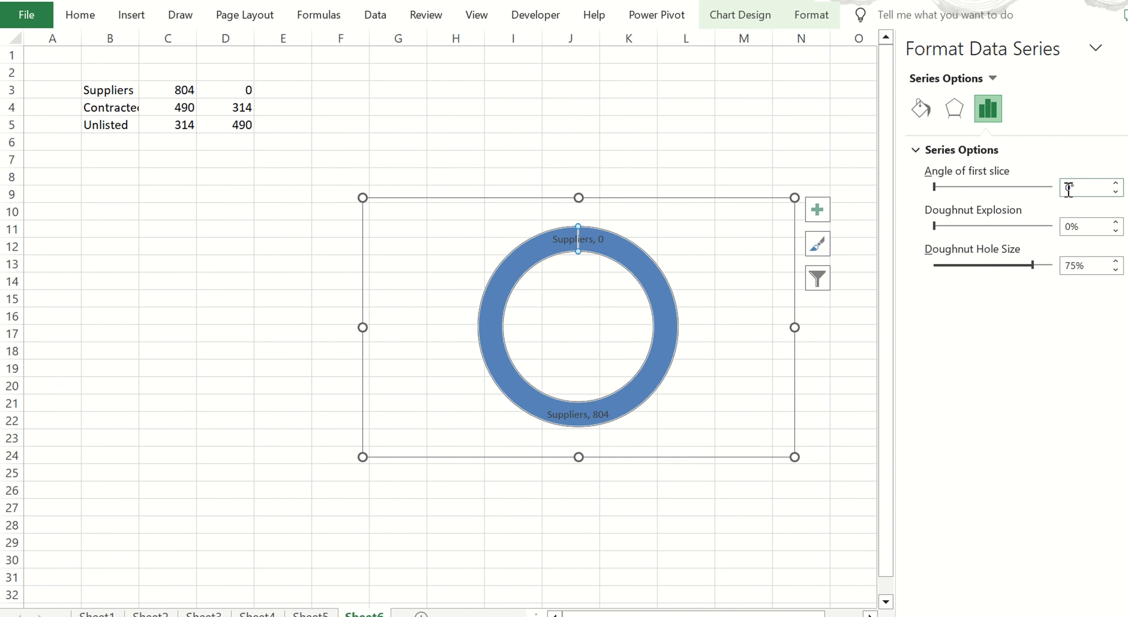
pyautogui.rightClick(1066, 188)
pyautogui.click(1066, 187)
pyautogui.write('35')
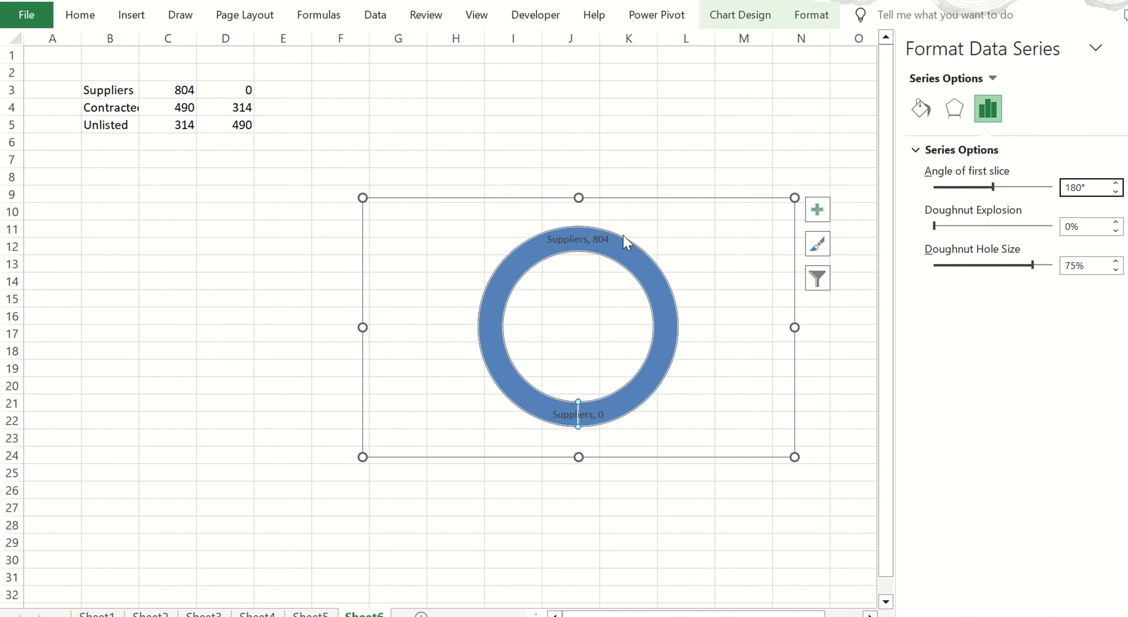
# Format the data labels to show the value on a new line without leader lines.
pyautogui.click(593, 241)
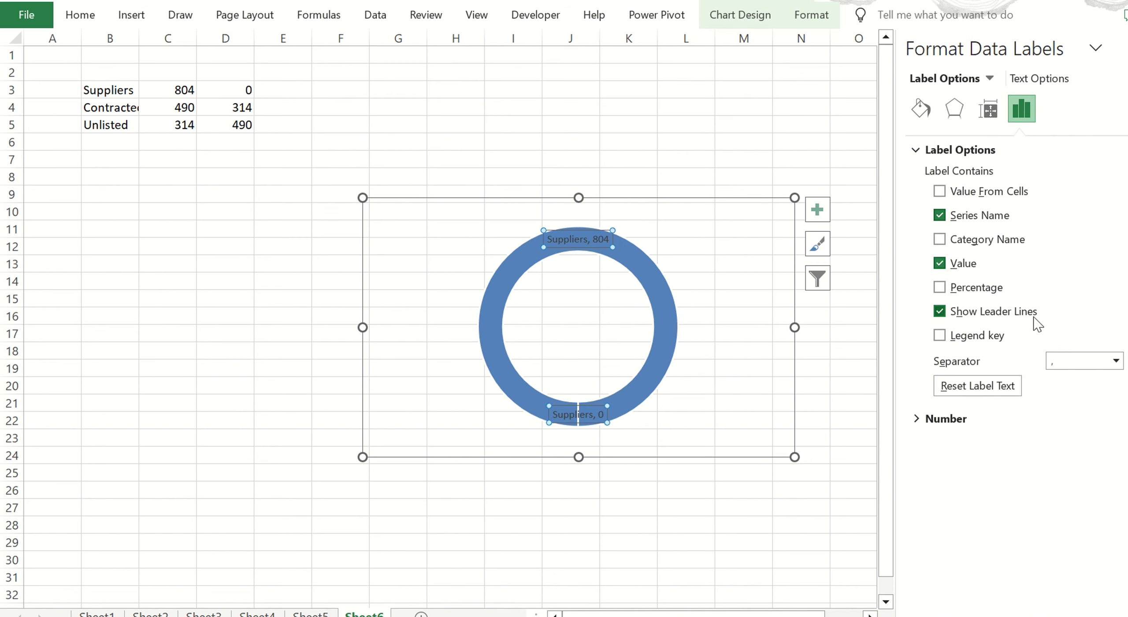
pyautogui.click(939, 311)
pyautogui.click(939, 263)
pyautogui.click(1115, 360)
pyautogui.click(1075, 417)
# Delete the 0 label, centre the 'Suppliers 804' label in the ring, and shrink the chart.
pyautogui.click(612, 490)
pyautogui.click(568, 408)
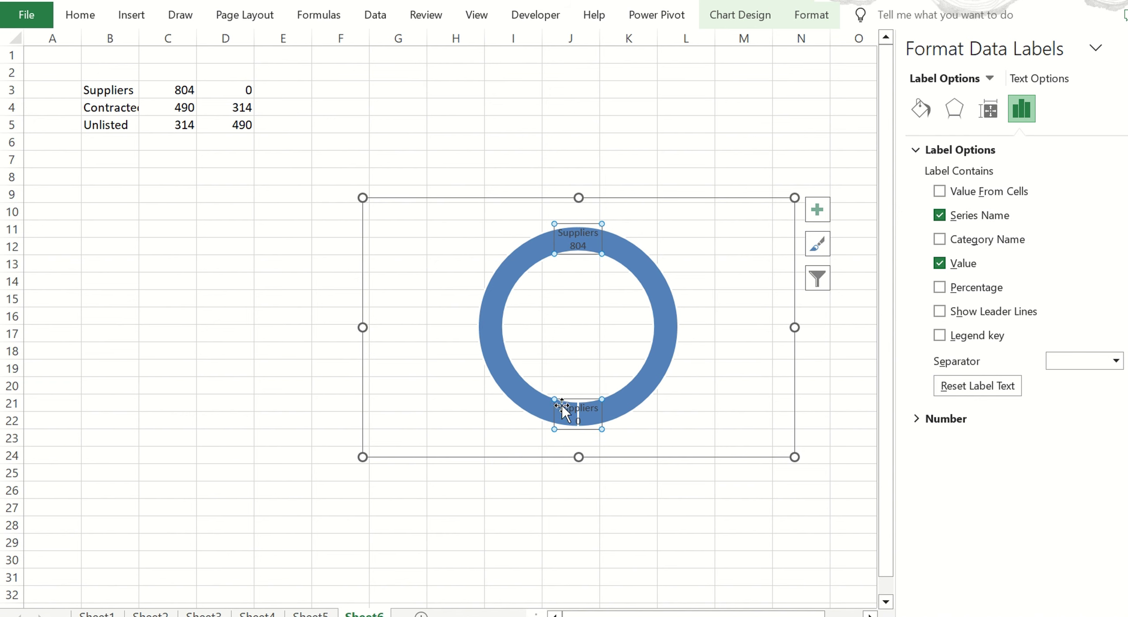
pyautogui.click(569, 408)
pyautogui.press('Delete')
pyautogui.rightClick(579, 242)
pyautogui.press('Escape')
pyautogui.moveTo(566, 230); pyautogui.dragTo(566, 314)
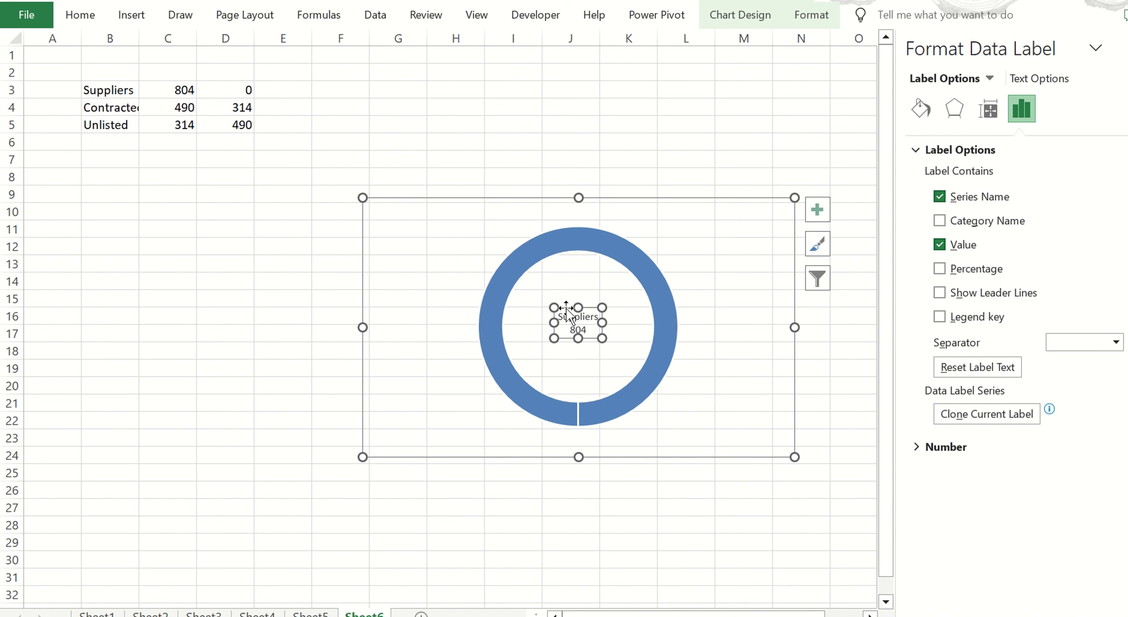
pyautogui.moveTo(791, 459); pyautogui.dragTo(640, 421)
pyautogui.click(564, 242)
pyautogui.click(416, 231)
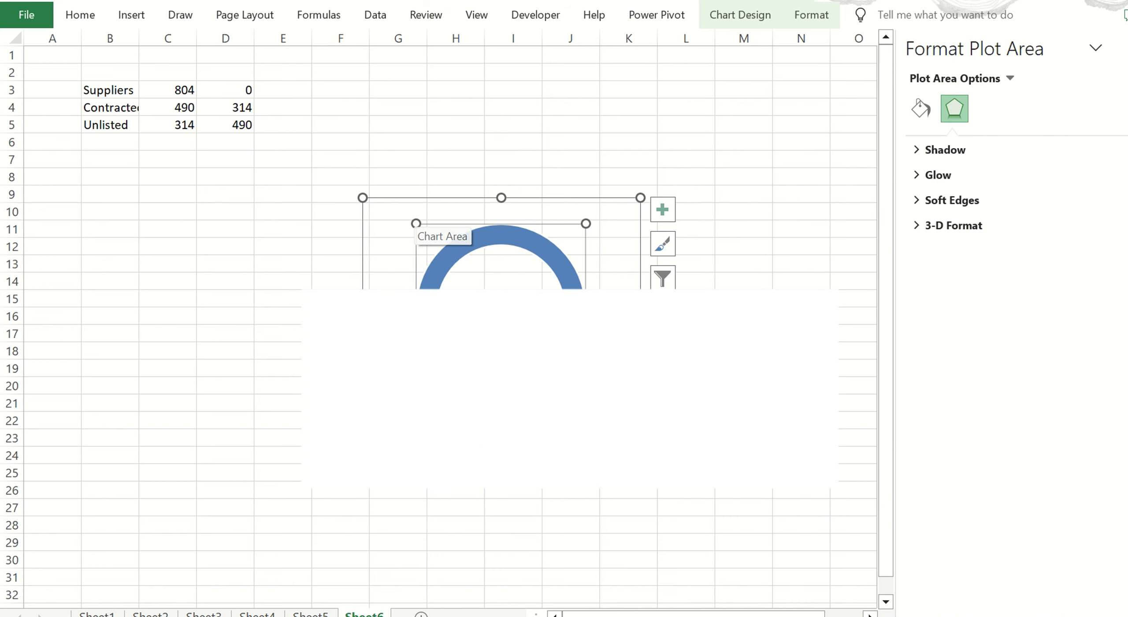
pyautogui.click(640, 421)
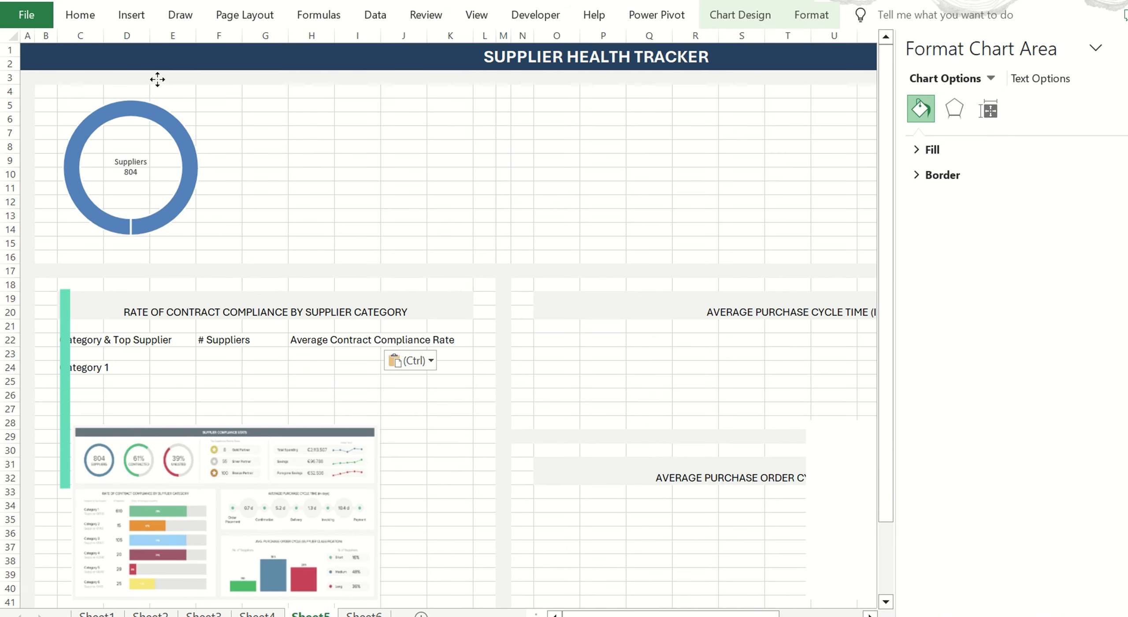
# Move the donut chart into the top dashboard area, fit the ring to the chart, and duplicate it into a third copy.
pyautogui.moveTo(296, 270); pyautogui.dragTo(239, 244)
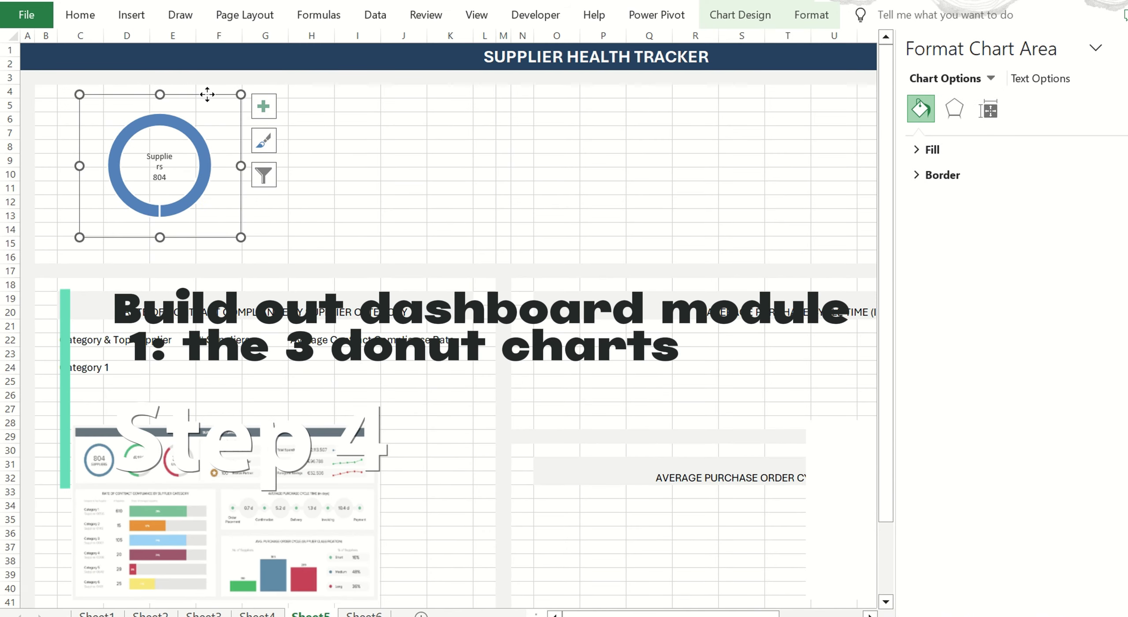
pyautogui.moveTo(207, 93); pyautogui.dragTo(160, 95)
pyautogui.click(60, 114)
pyautogui.moveTo(42, 105); pyautogui.dragTo(33, 96)
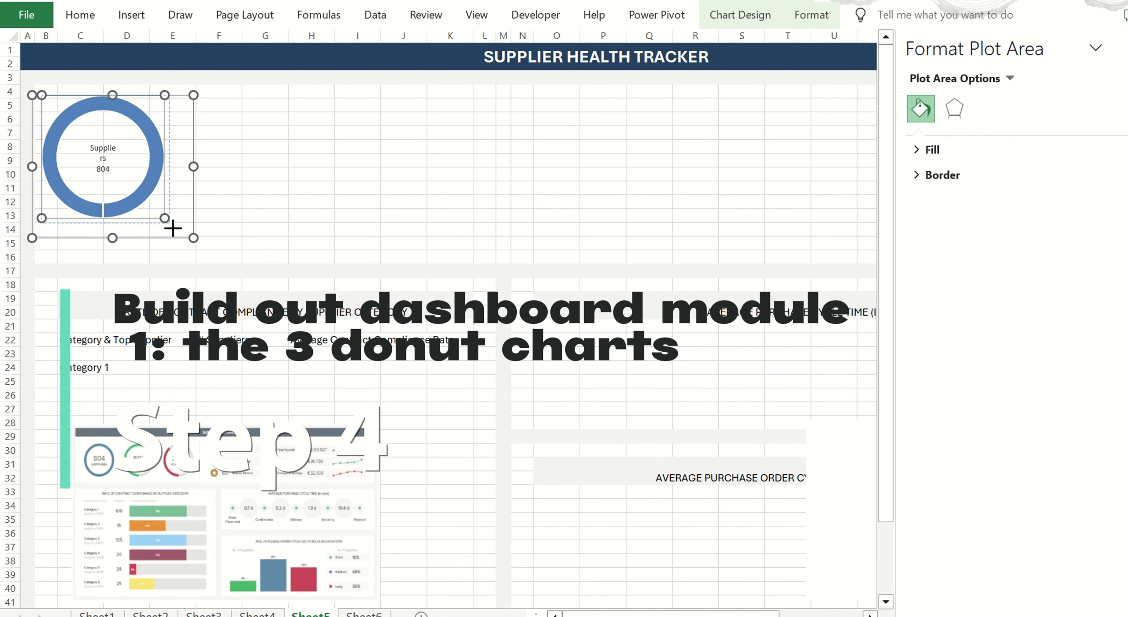
pyautogui.moveTo(164, 218); pyautogui.dragTo(190, 227)
pyautogui.click(176, 106)
pyautogui.click(178, 98)
pyautogui.moveTo(146, 100); pyautogui.dragTo(307, 111)
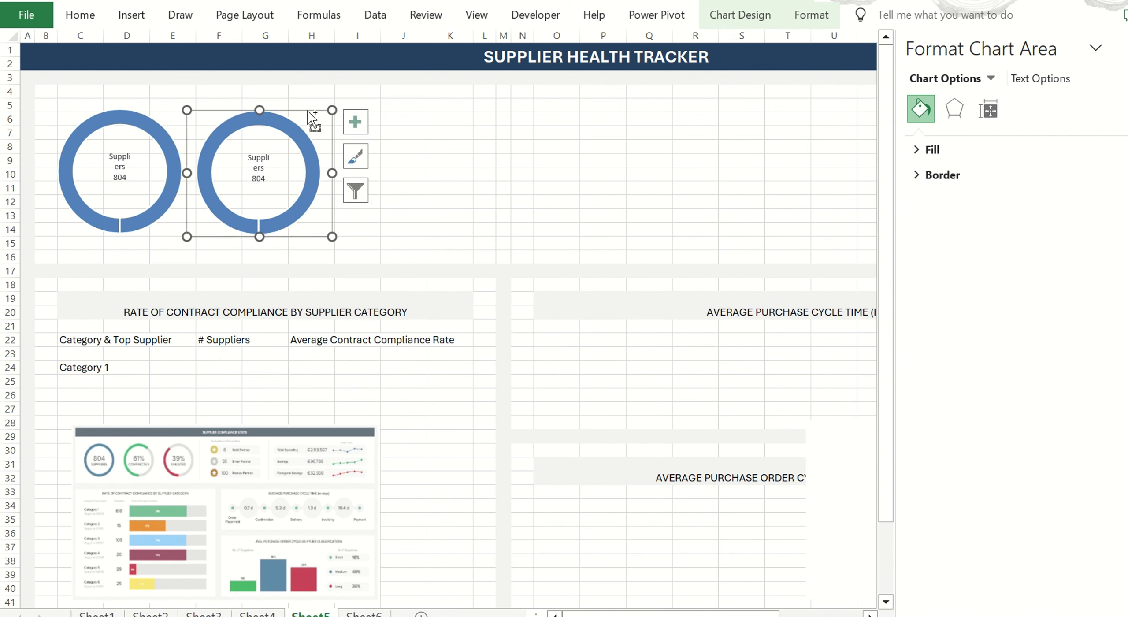
pyautogui.hotkey('ctrl', 'd')
pyautogui.click(483, 341)
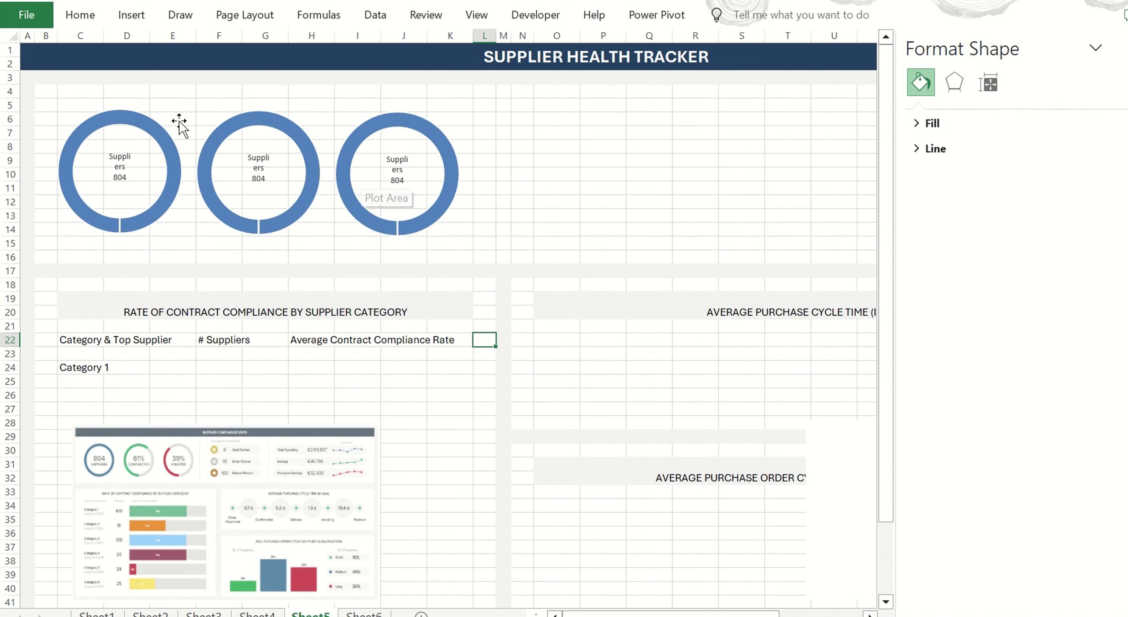
# Thin the first donut's ring and set its centre label to All Caps.
pyautogui.click(168, 145)
pyautogui.moveTo(1032, 265); pyautogui.dragTo(1042, 265)
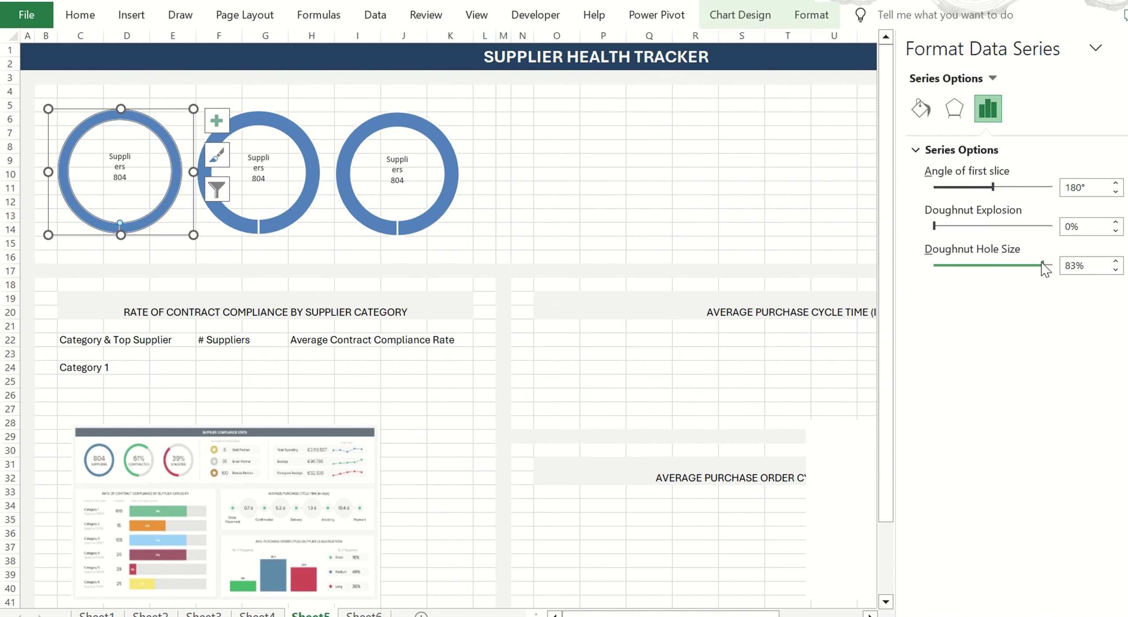
pyautogui.click(1116, 262)
pyautogui.click(126, 169)
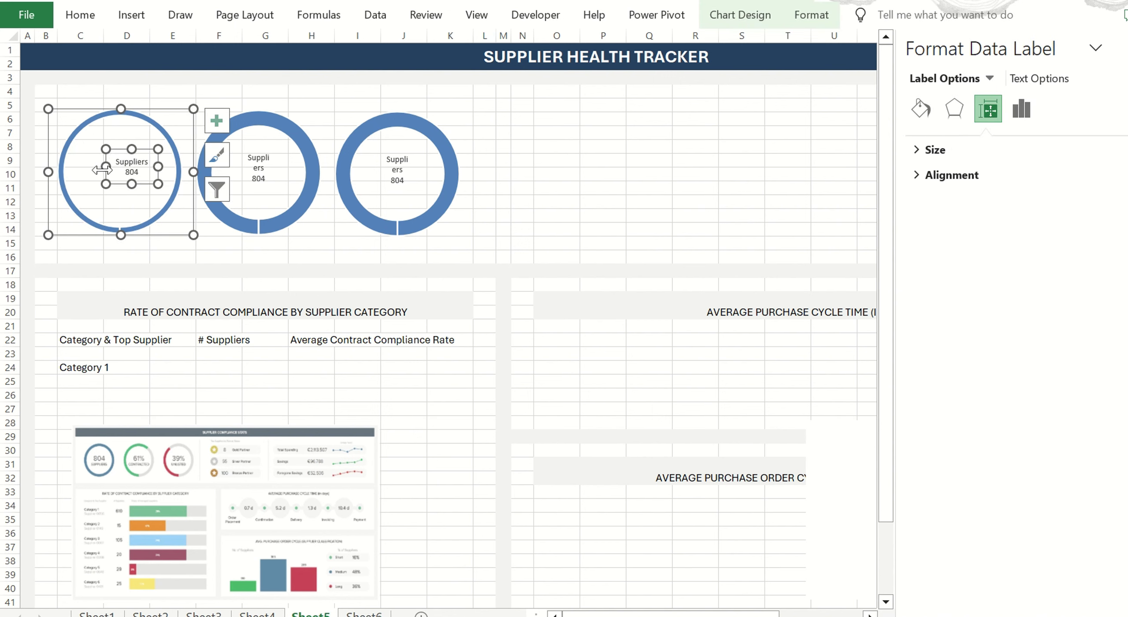
pyautogui.moveTo(102, 169); pyautogui.dragTo(89, 169)
pyautogui.click(80, 15)
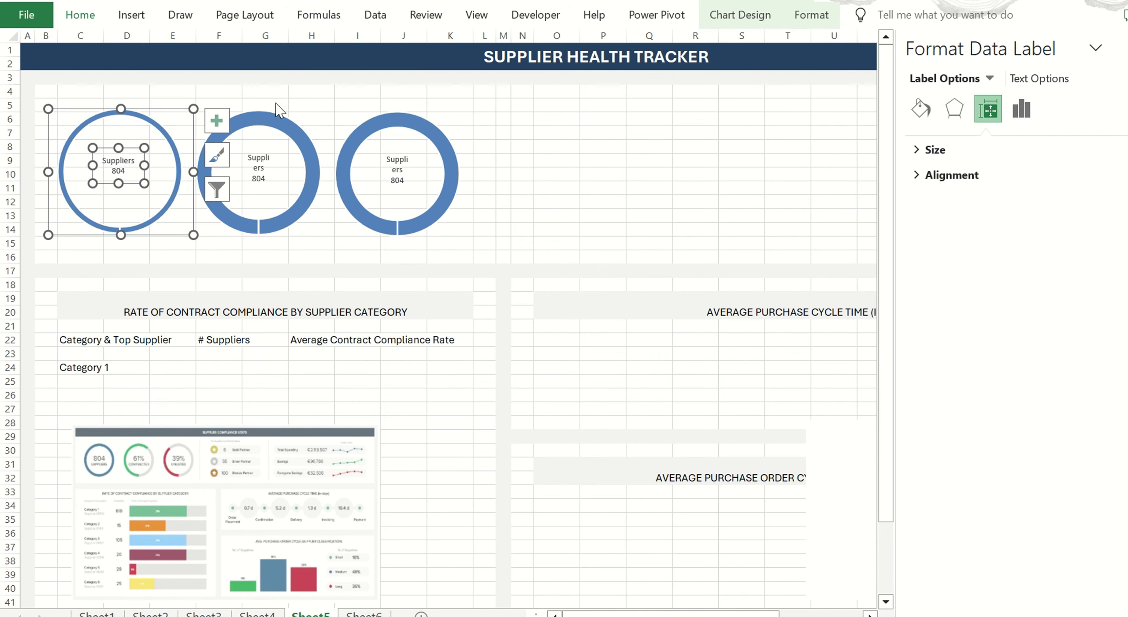
pyautogui.hotkey('ctrl', 'shift', 'f')
pyautogui.click(586, 415)
pyautogui.click(667, 435)
pyautogui.click(127, 169)
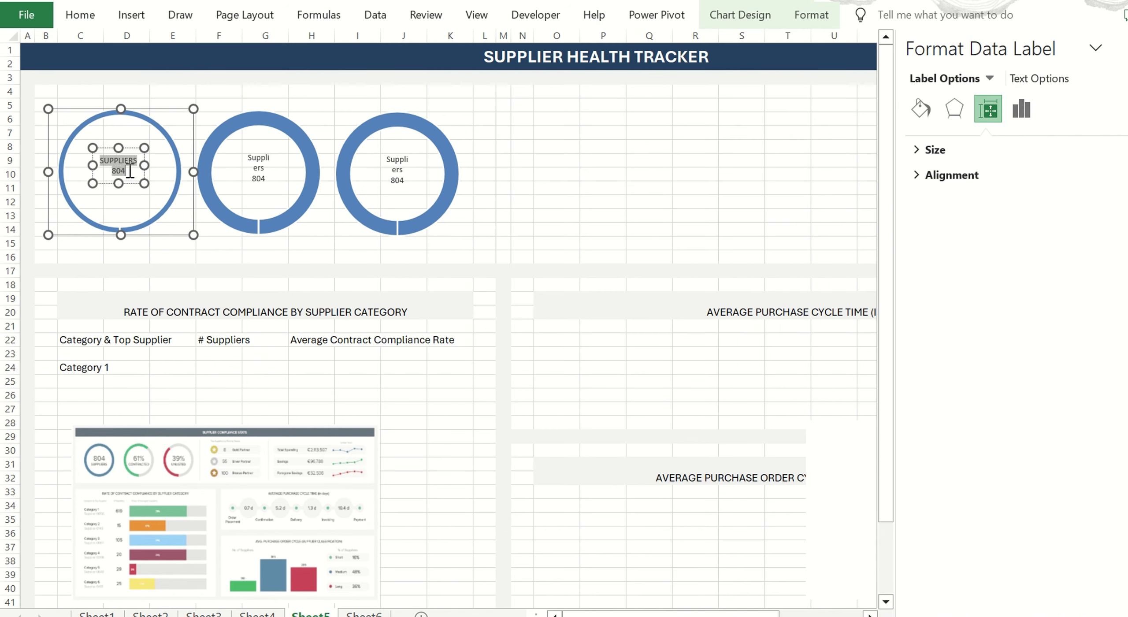
# Untick Series Name so the label shows only 804, then increase its font size.
pyautogui.click(1021, 109)
pyautogui.click(939, 196)
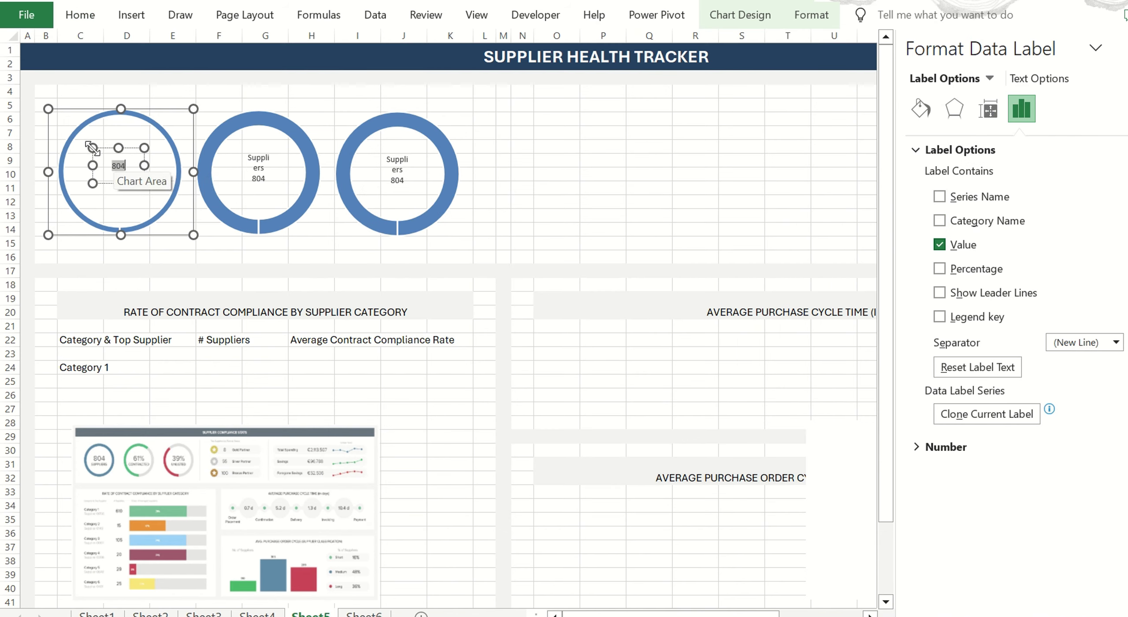
pyautogui.hotkey('alt', 'h')
pyautogui.press('f')
pyautogui.press('f')
pyautogui.write('Aptos Display')
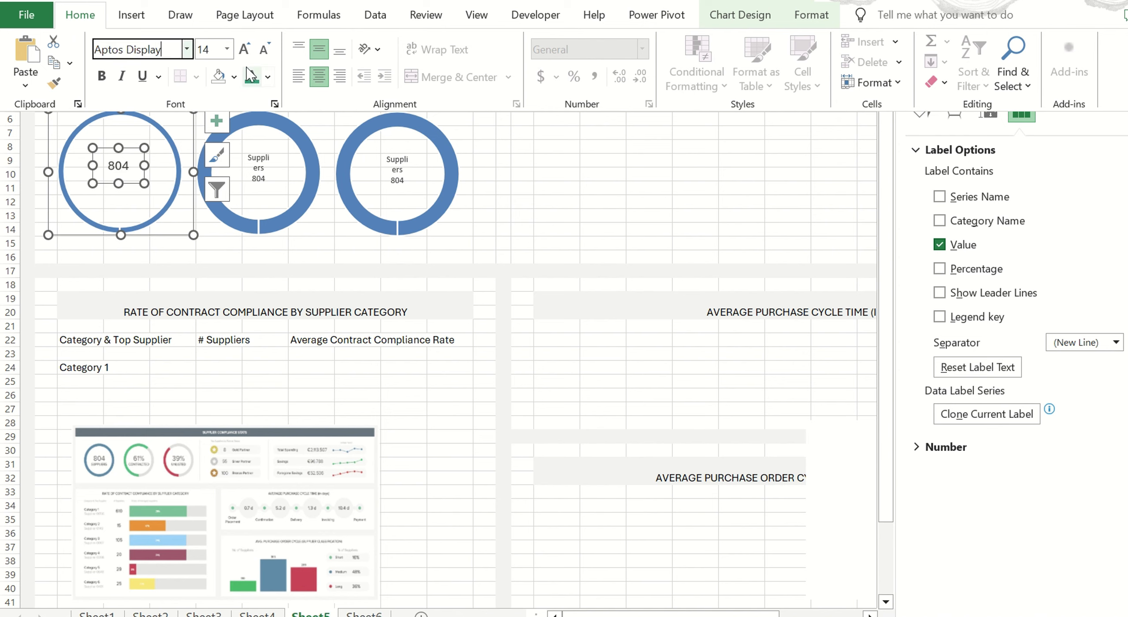
pyautogui.rightClick(249, 56)
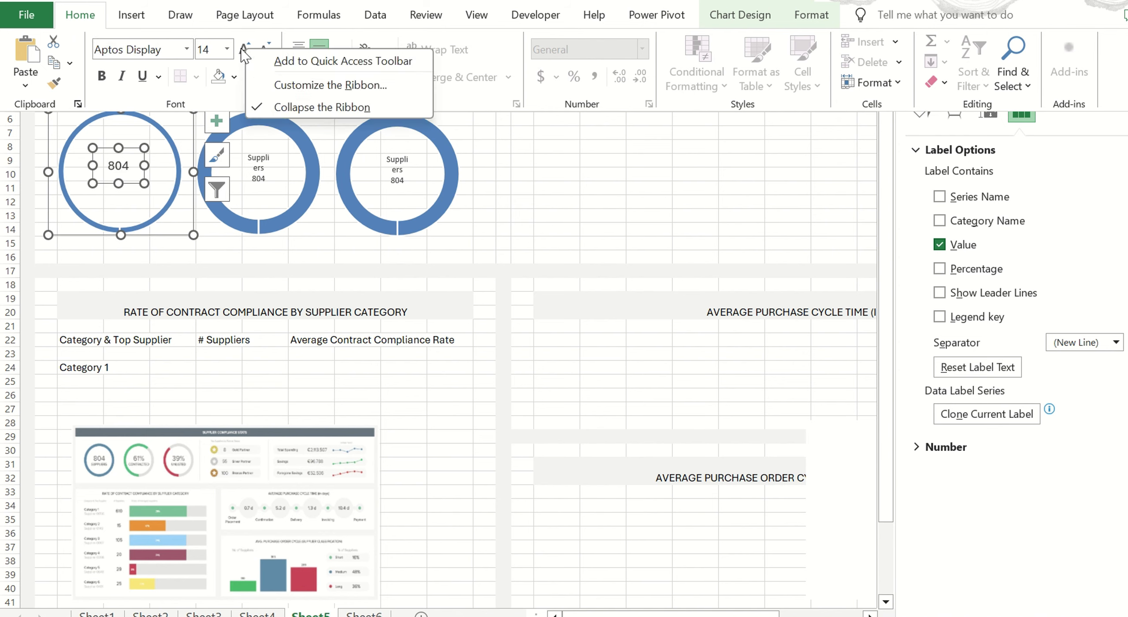
pyautogui.click(244, 50)
pyautogui.click(243, 50)
pyautogui.click(118, 167)
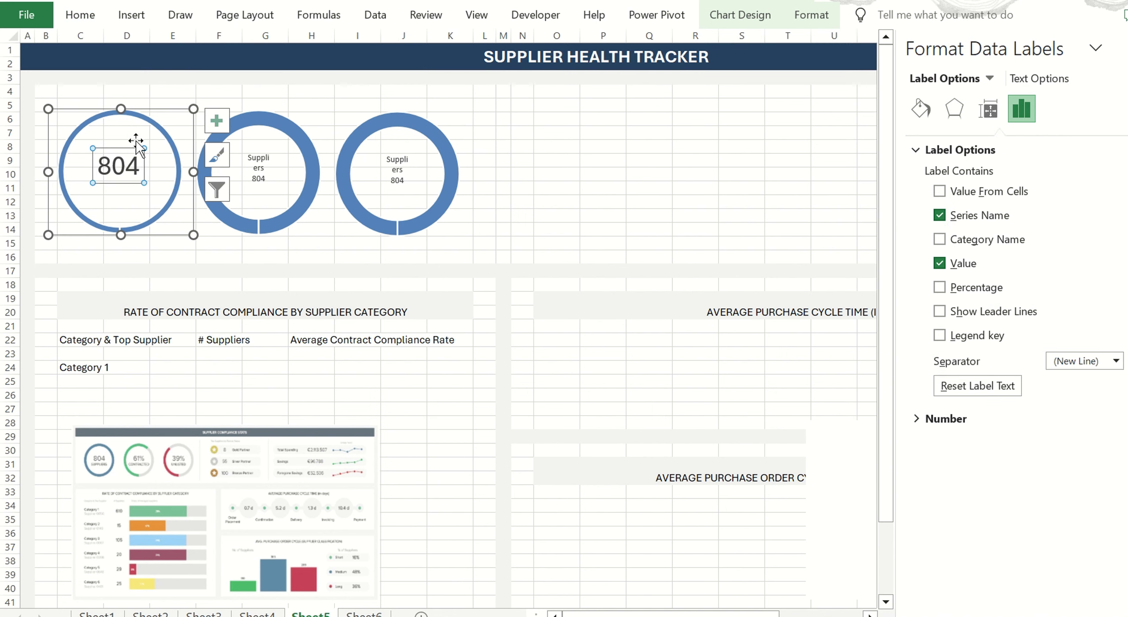
pyautogui.click(118, 167)
pyautogui.click(310, 165)
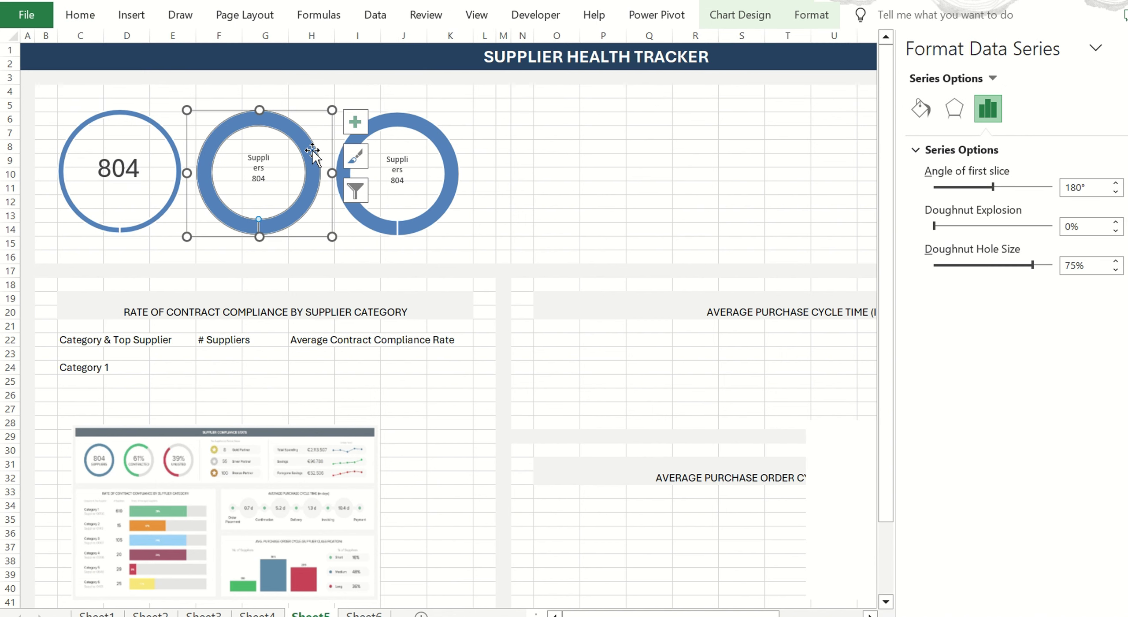
# Shrink the first circle chart and make its 804 label larger.
pyautogui.click(193, 233)
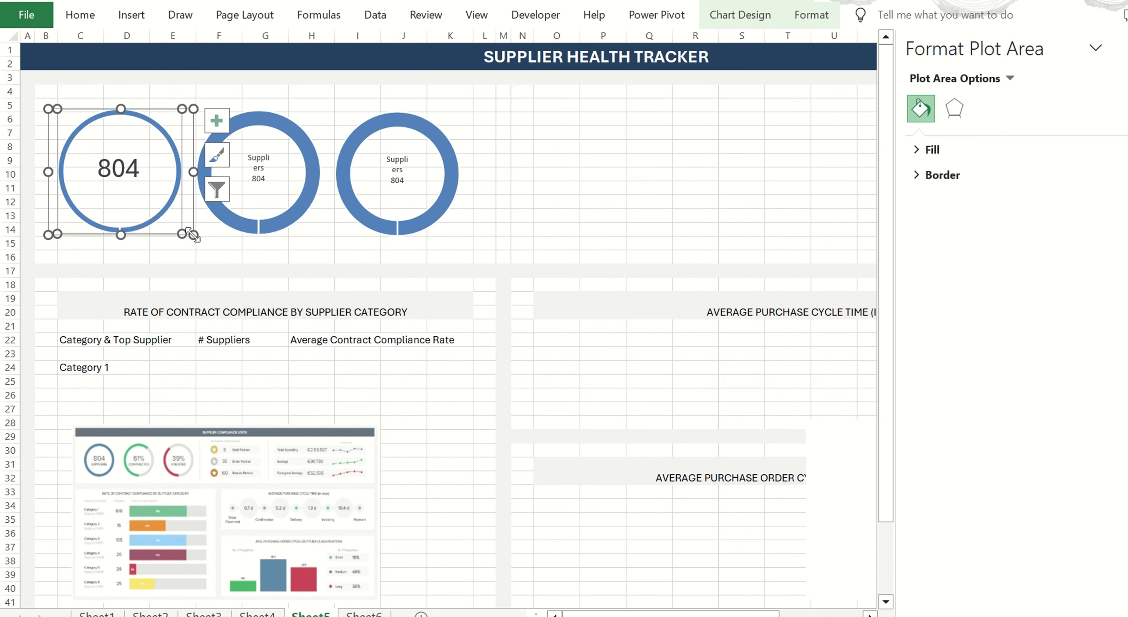
pyautogui.moveTo(193, 234); pyautogui.dragTo(179, 221)
pyautogui.click(112, 162)
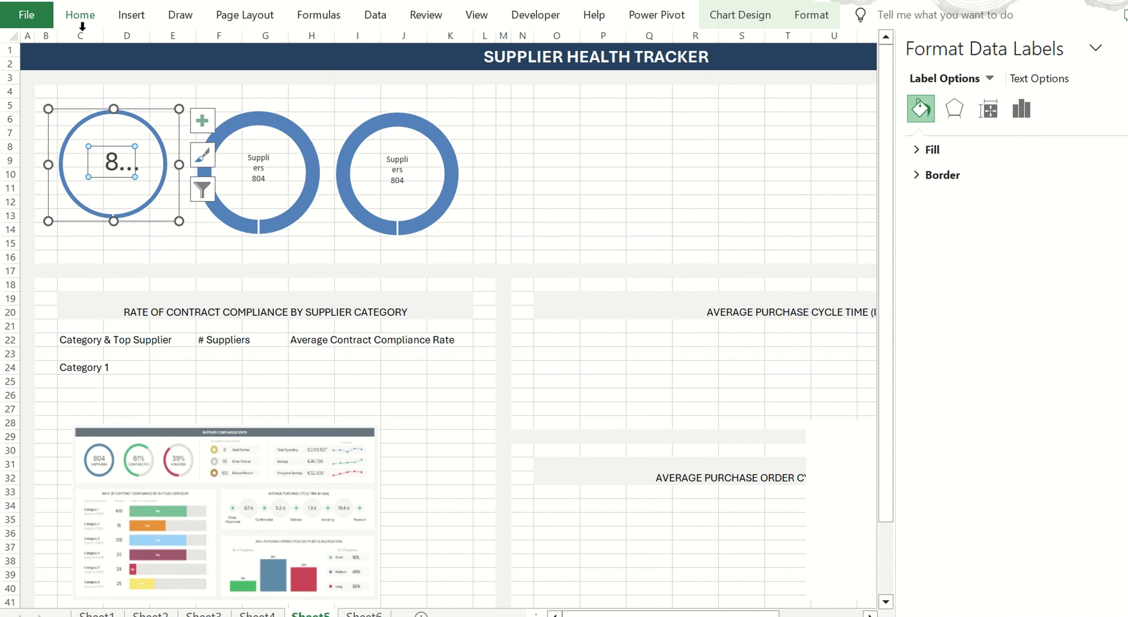
pyautogui.click(80, 15)
pyautogui.click(113, 161)
pyautogui.click(80, 15)
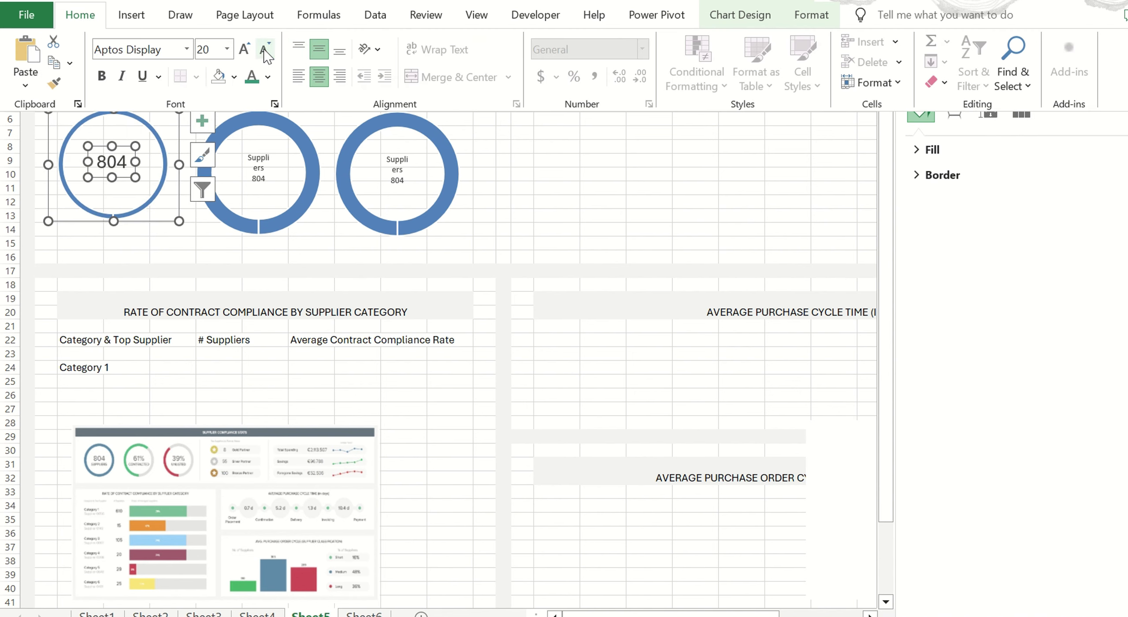
pyautogui.press('Escape')
pyautogui.press('Escape')
pyautogui.press('Escape')
pyautogui.rightClick(3, 243)
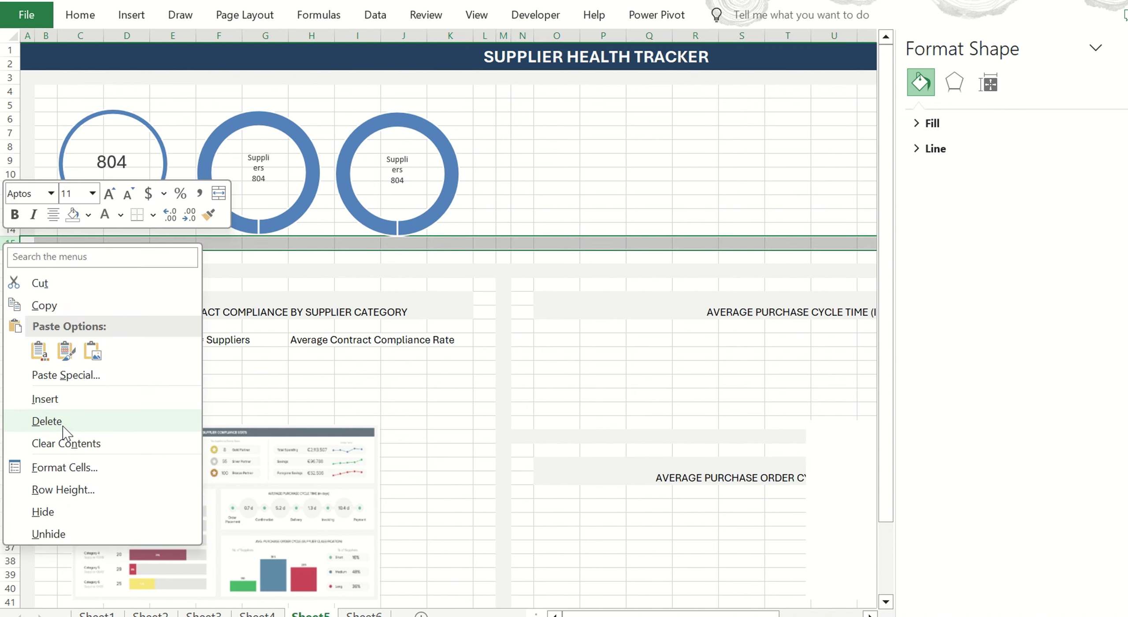
pyautogui.press('Escape')
pyautogui.click(297, 138)
# Delete the second and third donuts and add two copies of the 804 circle to its right.
pyautogui.keyDown('ctrl'); pyautogui.click(397, 133); pyautogui.keyUp('ctrl')
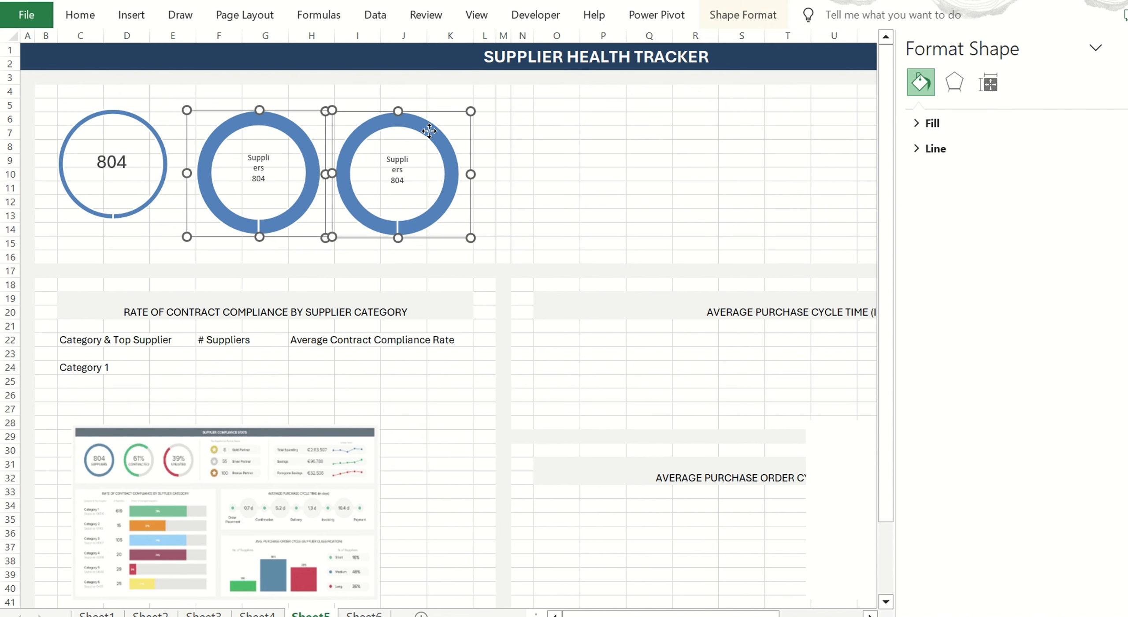
pyautogui.press('Delete')
pyautogui.click(137, 116)
pyautogui.moveTo(134, 109); pyautogui.dragTo(267, 111)
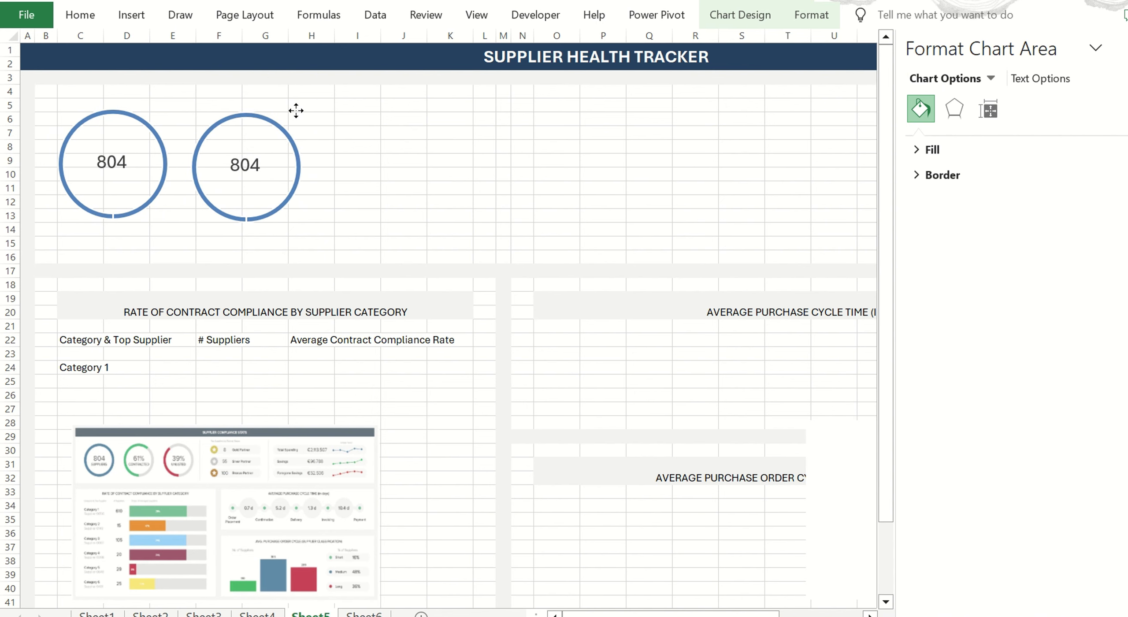
pyautogui.hotkey('ctrl', 'd')
# Align the three circles along their tops and distribute them horizontally.
pyautogui.keyDown('ctrl'); pyautogui.click(262, 115); pyautogui.keyUp('ctrl')
pyautogui.keyDown('ctrl'); pyautogui.click(146, 111); pyautogui.keyUp('ctrl')
pyautogui.click(743, 14)
pyautogui.click(933, 41)
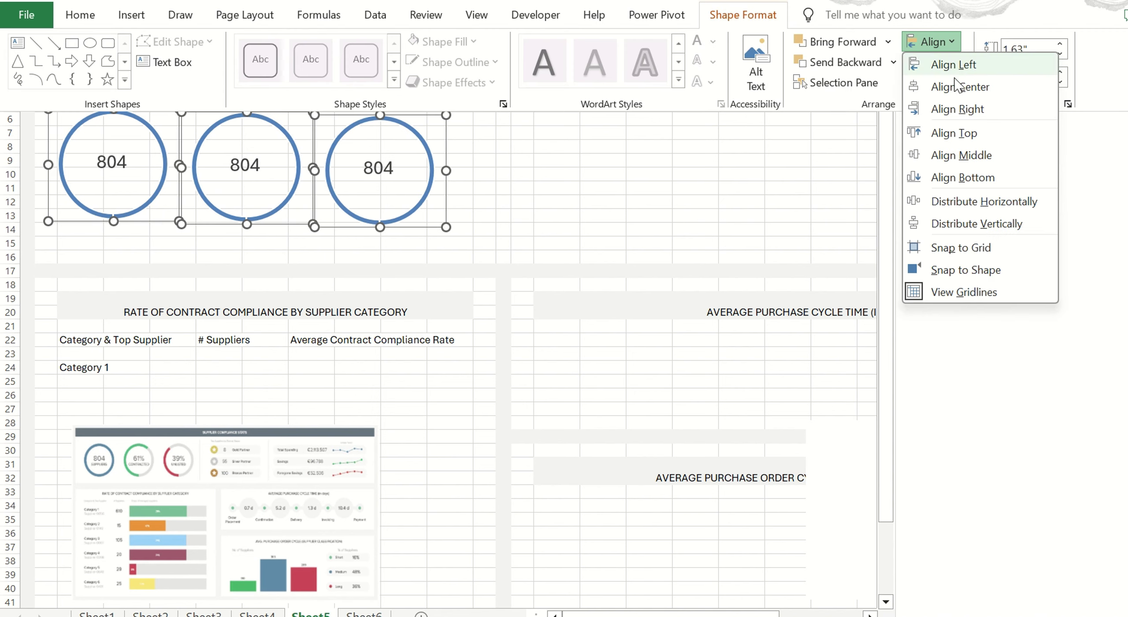
pyautogui.click(956, 131)
pyautogui.click(950, 49)
pyautogui.click(956, 199)
pyautogui.click(581, 196)
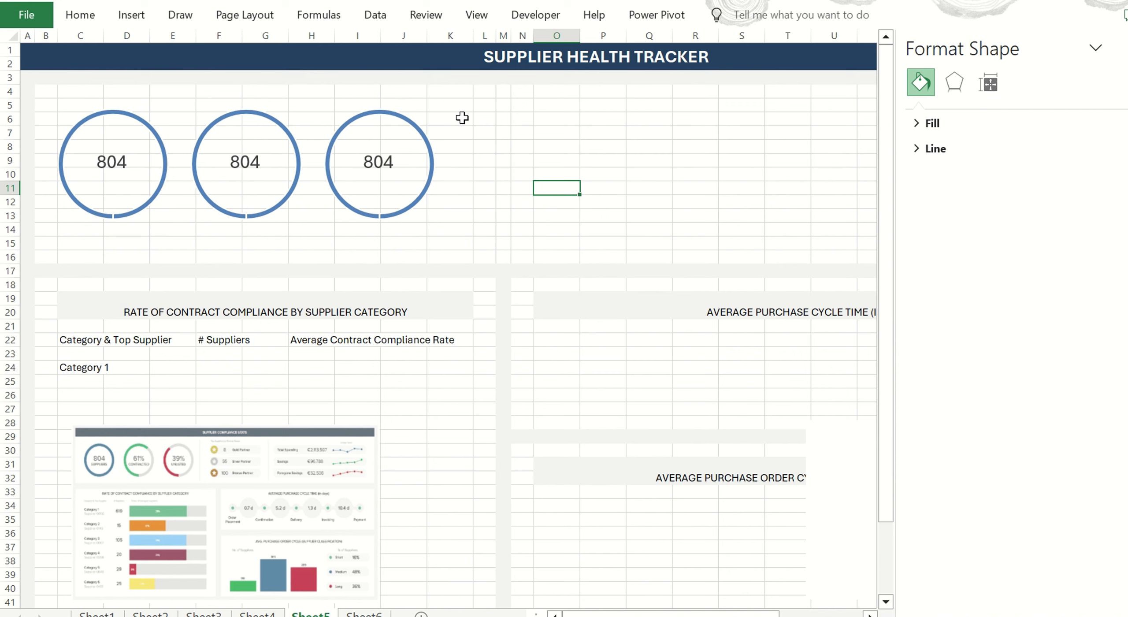
# Nudge the third circle right and redistribute all three evenly.
pyautogui.click(423, 116)
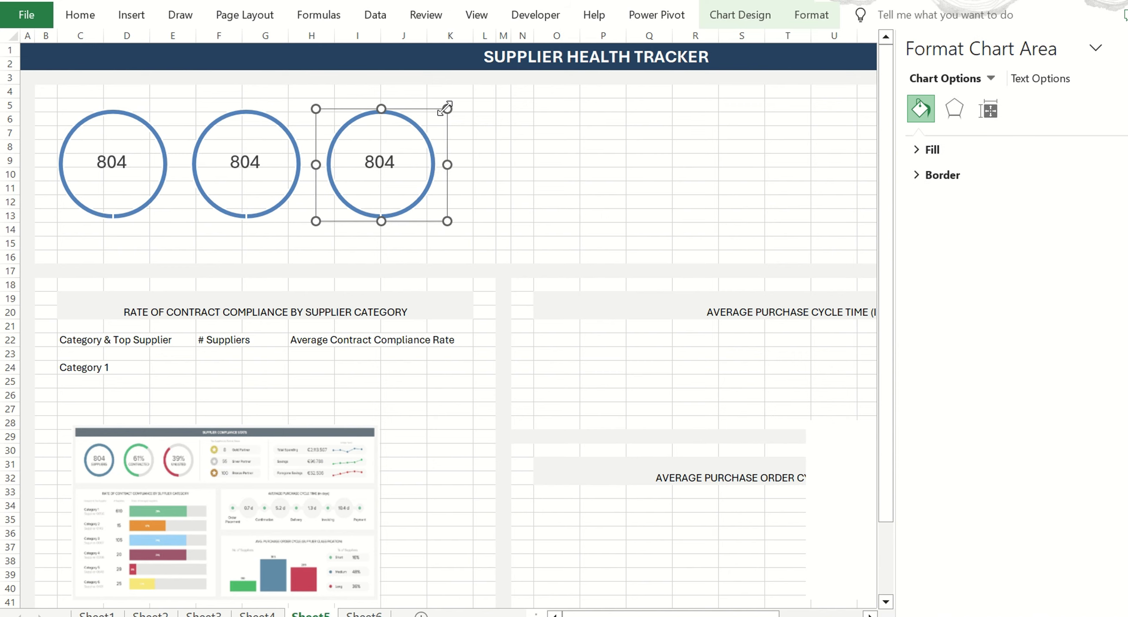
pyautogui.moveTo(437, 109); pyautogui.dragTo(446, 108)
pyautogui.keyDown('ctrl'); pyautogui.click(281, 112); pyautogui.keyUp('ctrl')
pyautogui.keyDown('ctrl'); pyautogui.click(132, 116); pyautogui.keyUp('ctrl')
pyautogui.click(743, 15)
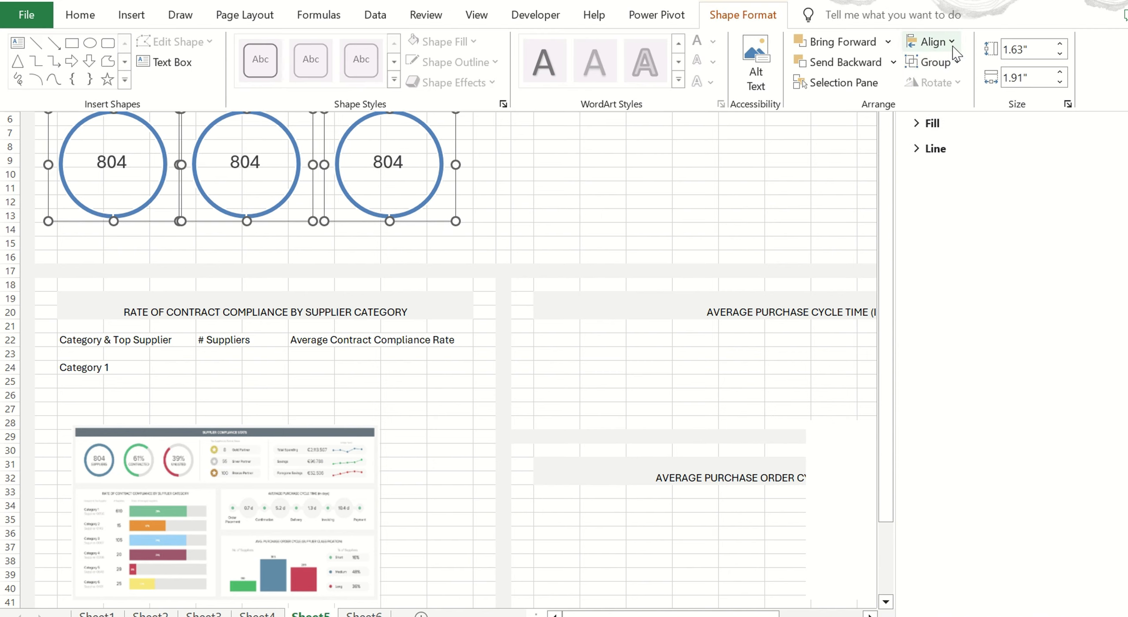
pyautogui.click(932, 43)
pyautogui.click(951, 200)
pyautogui.click(578, 167)
# Give K5:L14 a light grey inside vertical border as a divider beside the circles.
pyautogui.moveTo(466, 106); pyautogui.dragTo(489, 227)
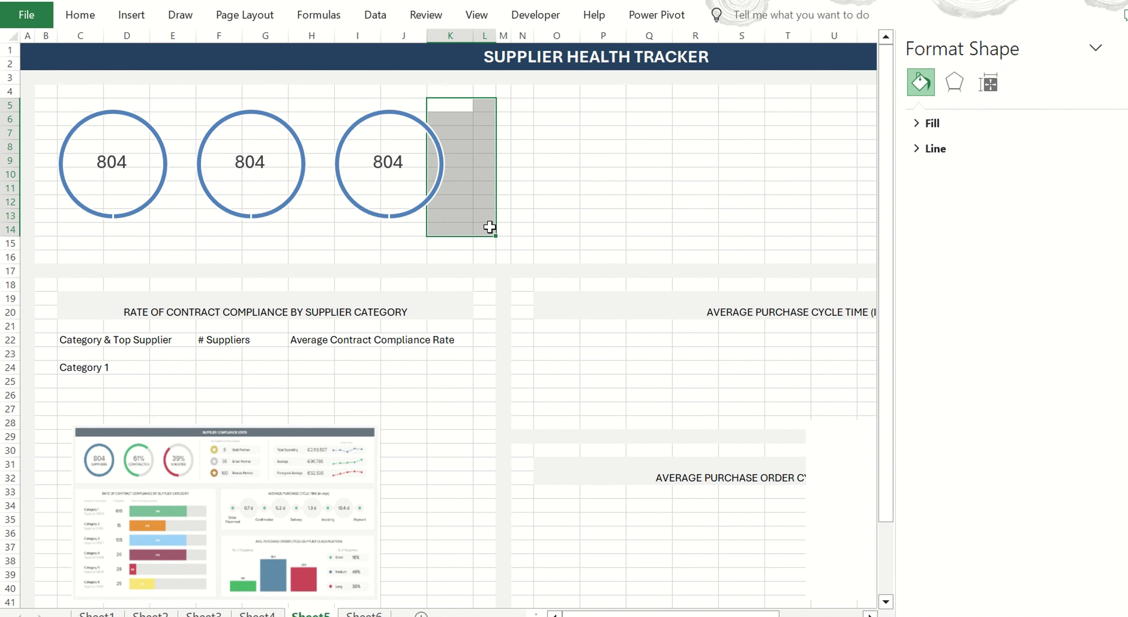
pyautogui.hotkey('ctrl', '1')
pyautogui.click(547, 168)
pyautogui.click(422, 368)
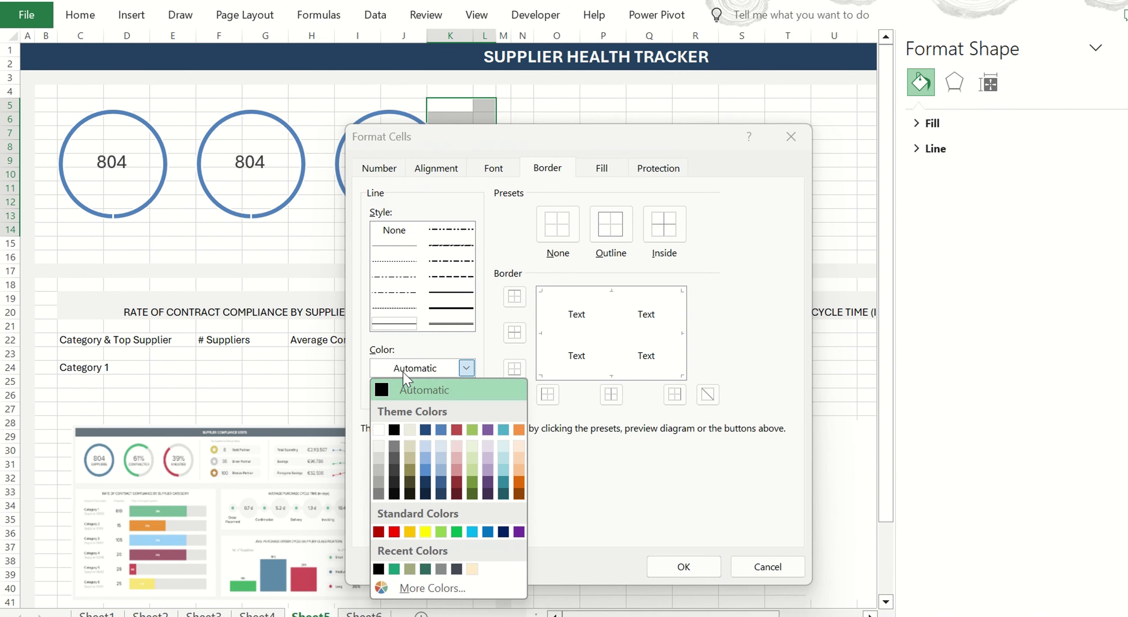
pyautogui.click(382, 473)
pyautogui.click(466, 368)
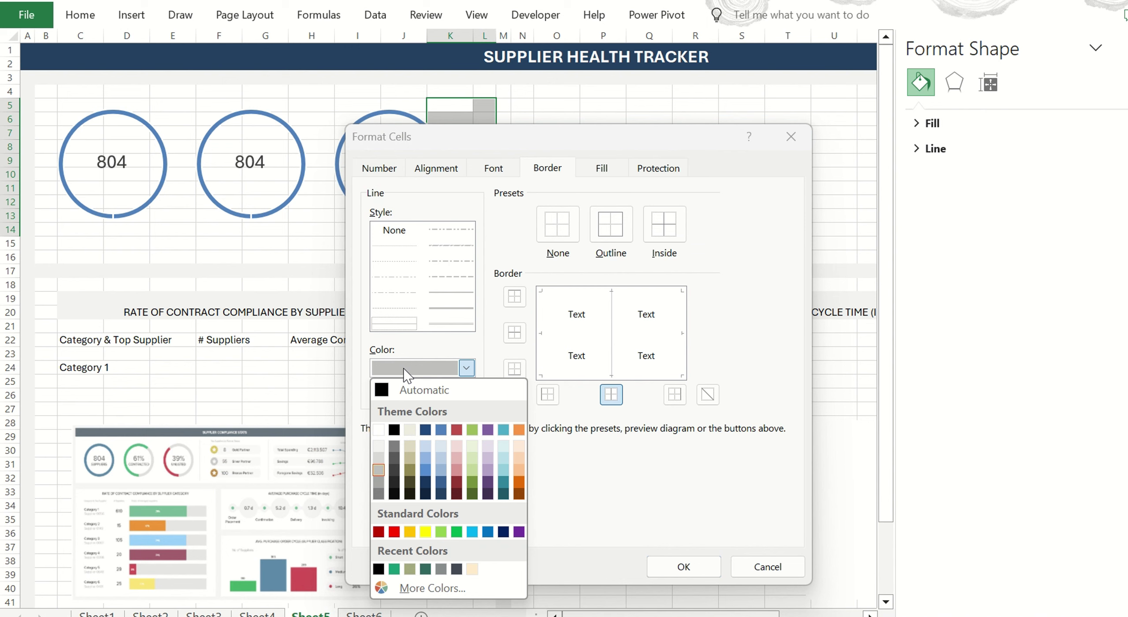
pyautogui.click(379, 457)
pyautogui.click(467, 368)
pyautogui.click(466, 368)
pyautogui.click(683, 567)
pyautogui.click(587, 148)
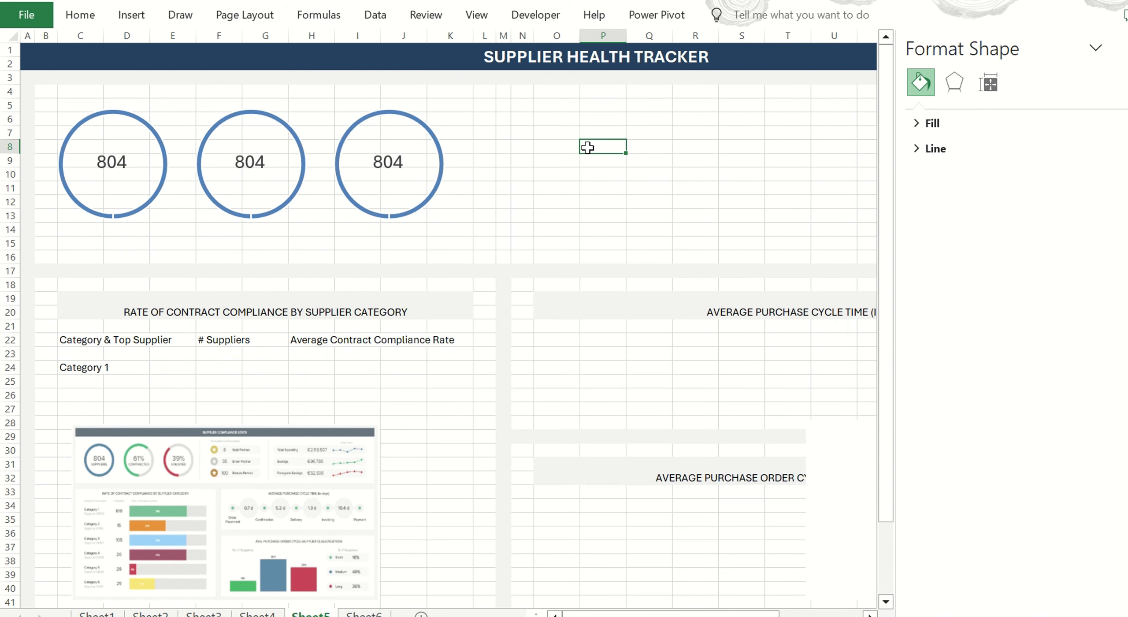
# Hide the sheet gridlines and close the formatting side pane.
pyautogui.click(477, 14)
pyautogui.click(203, 63)
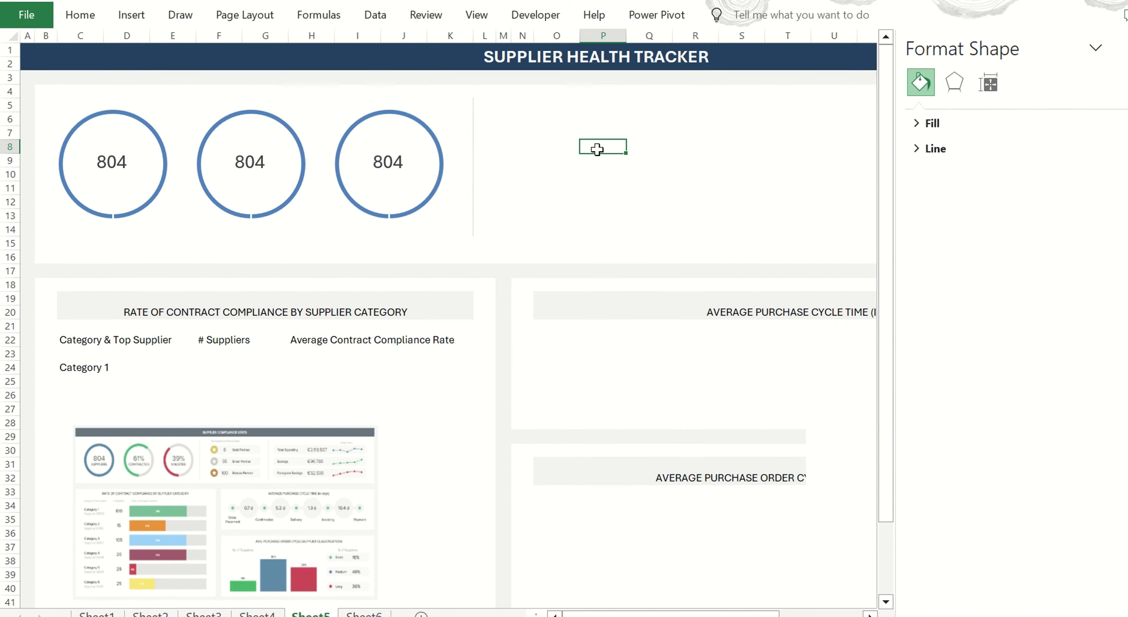
pyautogui.click(767, 119)
pyautogui.click(522, 119)
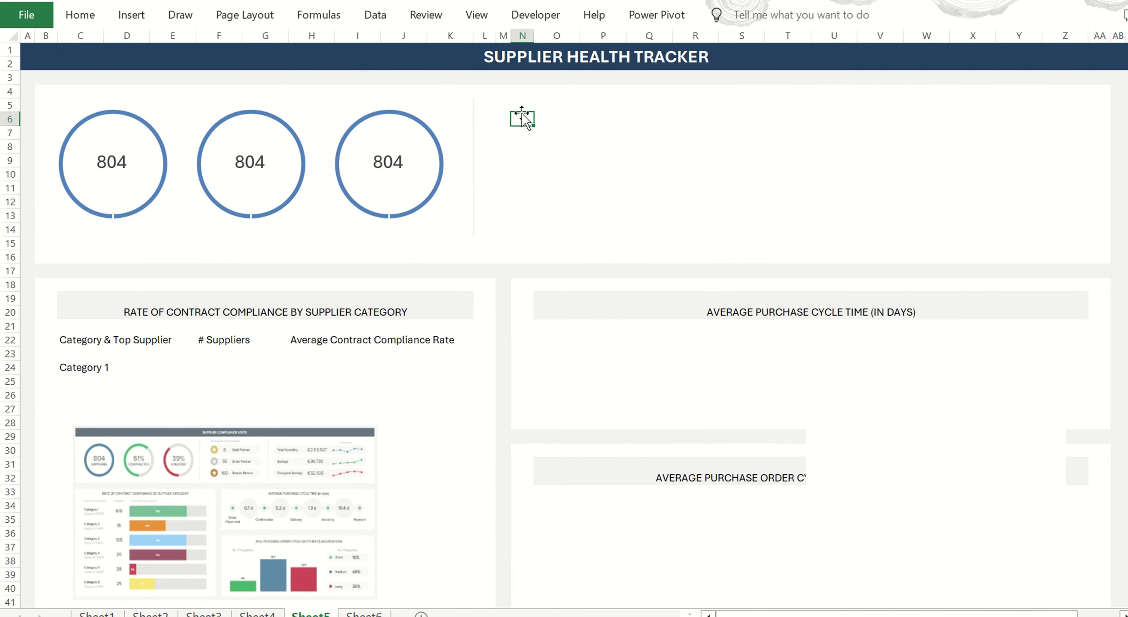
pyautogui.click(497, 106)
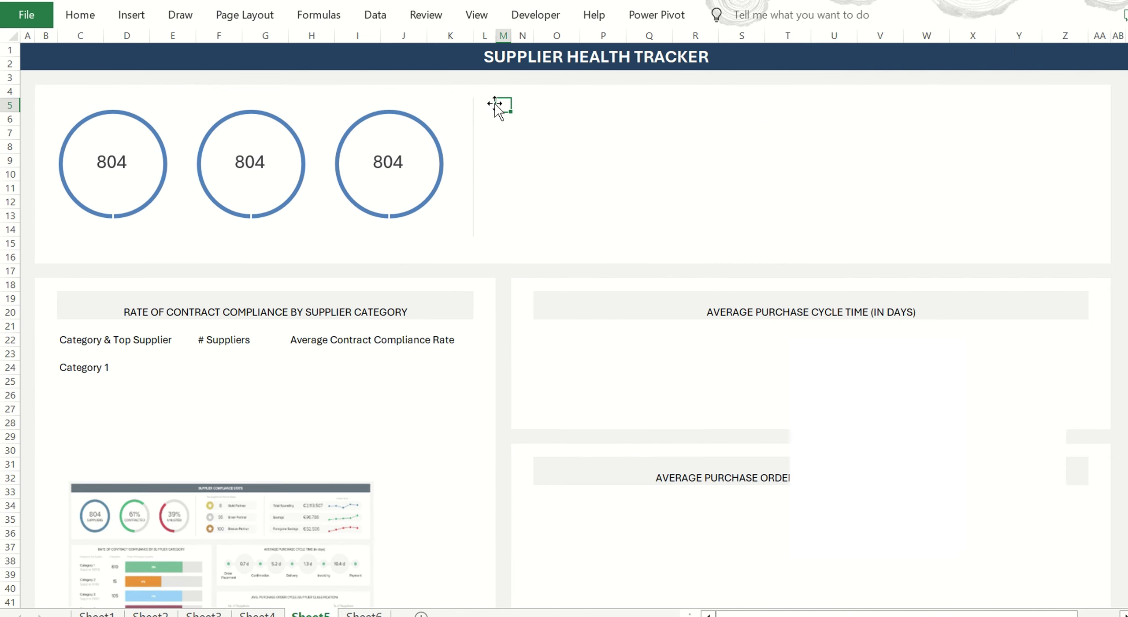
# Add the 'Top Suppliers by Partner Status' heading, fill green bars M7:R8, M10:R11, M13:R14, and shorten rows 9 and 12.
pyautogui.write('Top Suppliers by Partners')
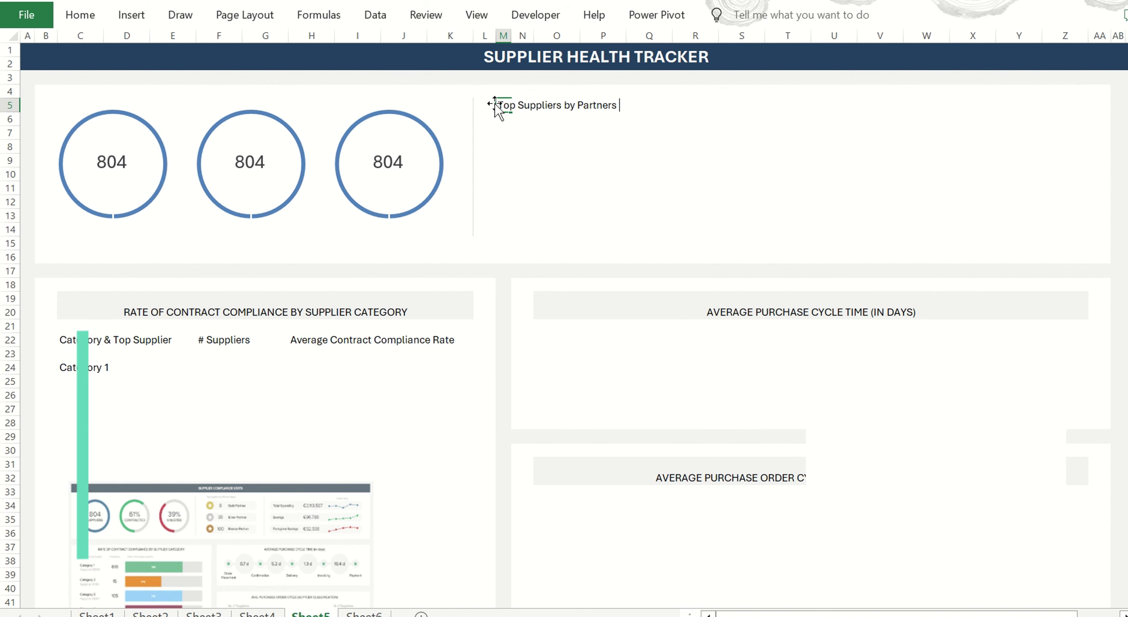
pyautogui.write('tus')
pyautogui.moveTo(503, 132); pyautogui.dragTo(718, 150)
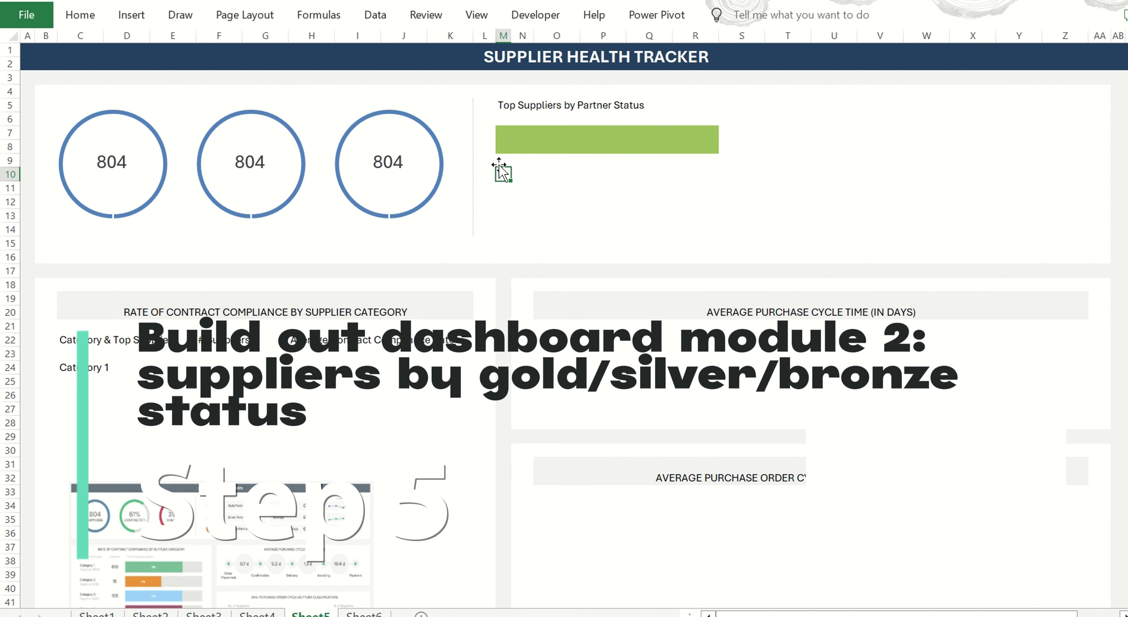
pyautogui.moveTo(502, 173); pyautogui.dragTo(717, 194)
pyautogui.press('F4')
pyautogui.moveTo(504, 215); pyautogui.dragTo(717, 235)
pyautogui.press('F4')
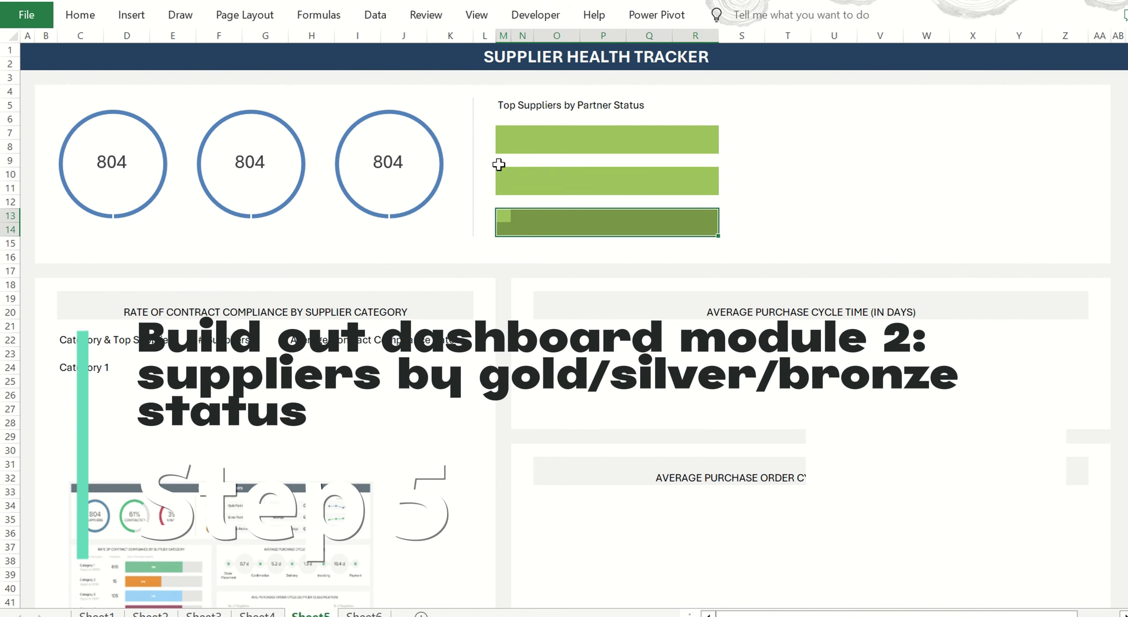
pyautogui.press('Left')
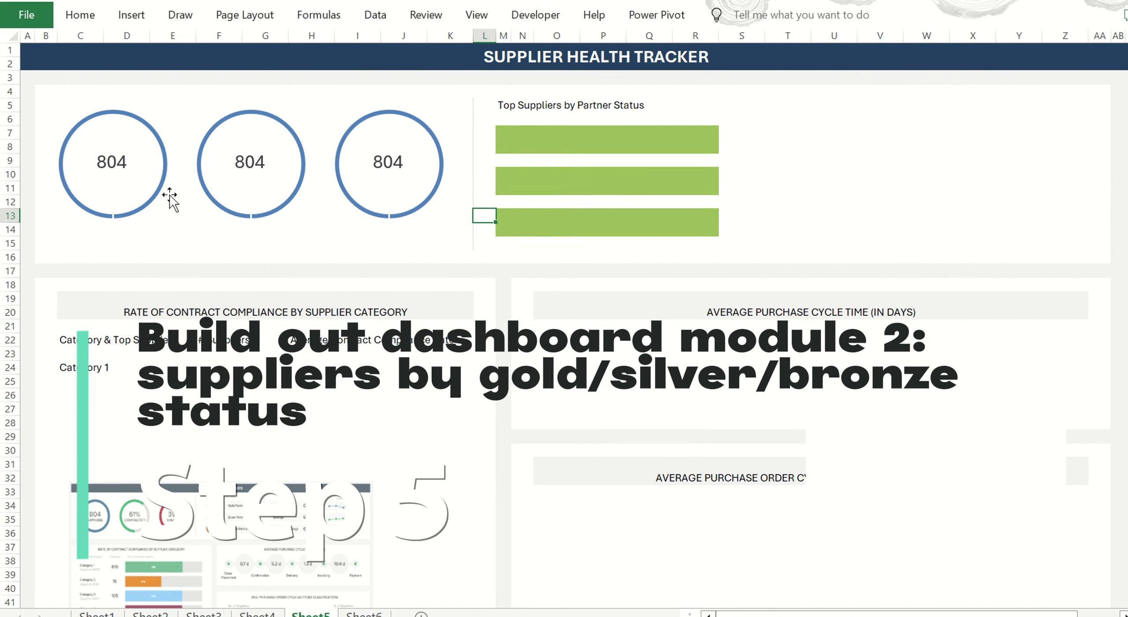
pyautogui.click(10, 160)
pyautogui.keyDown('ctrl'); pyautogui.click(6, 204); pyautogui.keyUp('ctrl')
pyautogui.moveTo(9, 209); pyautogui.dragTo(10, 205)
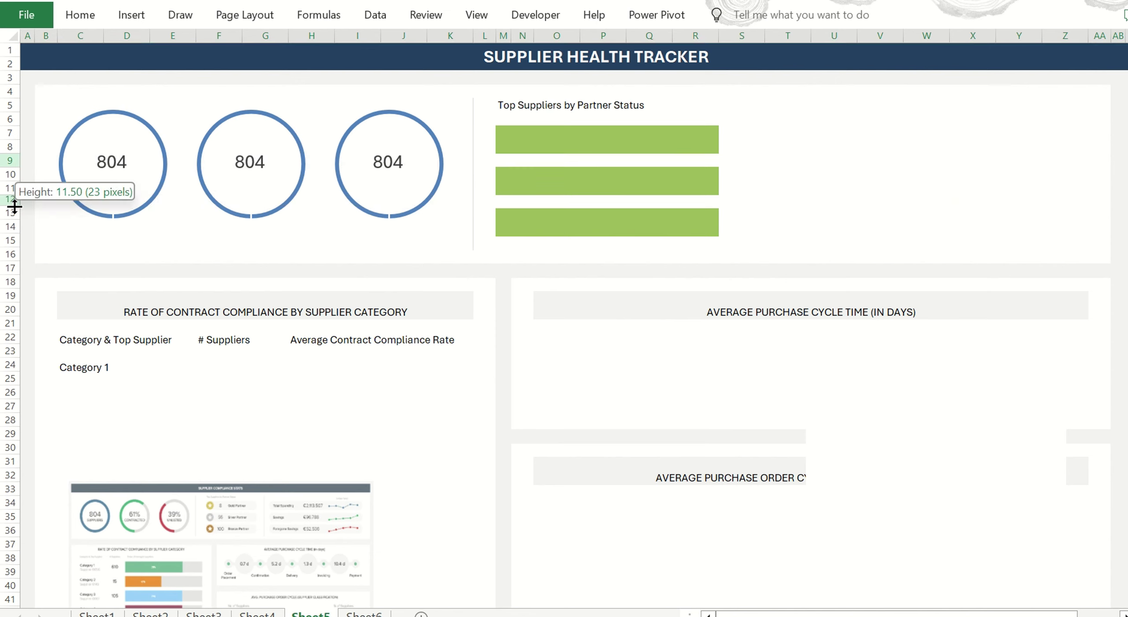
pyautogui.click(764, 227)
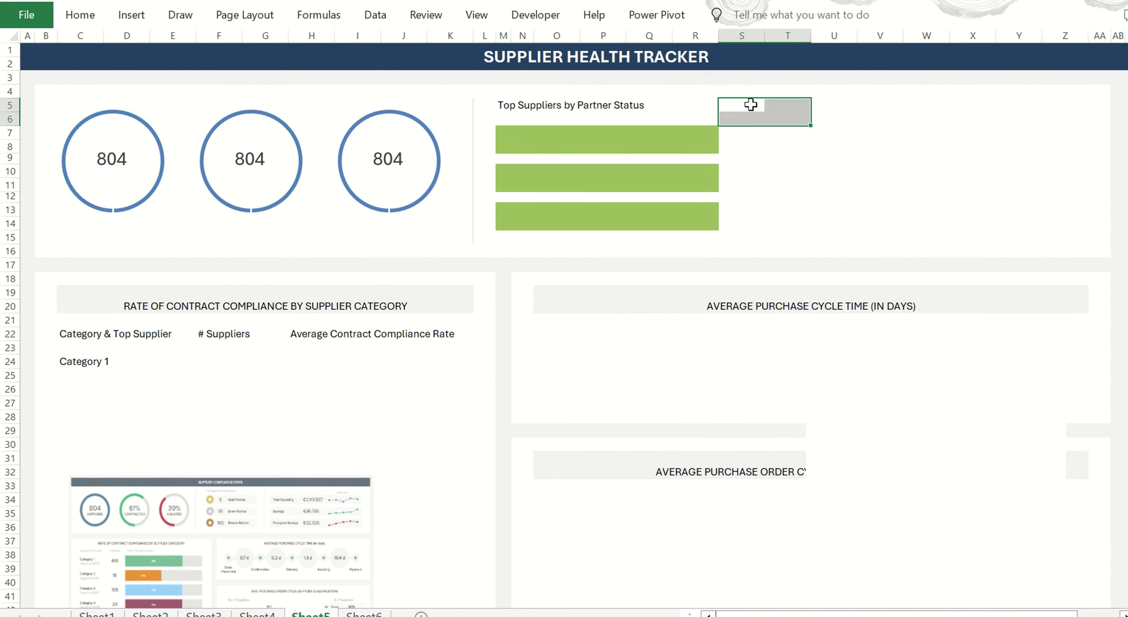
# Copy the grey divider block and paste it to the right of the bars.
pyautogui.moveTo(747, 104); pyautogui.dragTo(749, 227)
pyautogui.moveTo(466, 95); pyautogui.dragTo(476, 238)
pyautogui.hotkey('ctrl', 'c')
pyautogui.click(732, 89)
pyautogui.hotkey('ctrl', 'v')
pyautogui.click(851, 116)
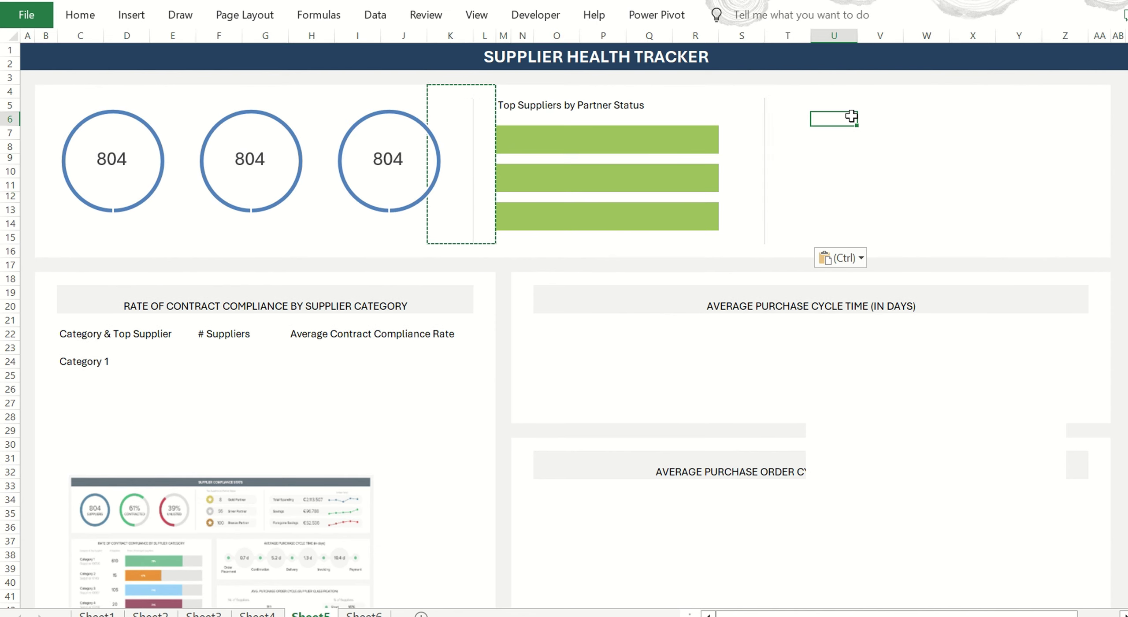
pyautogui.click(744, 118)
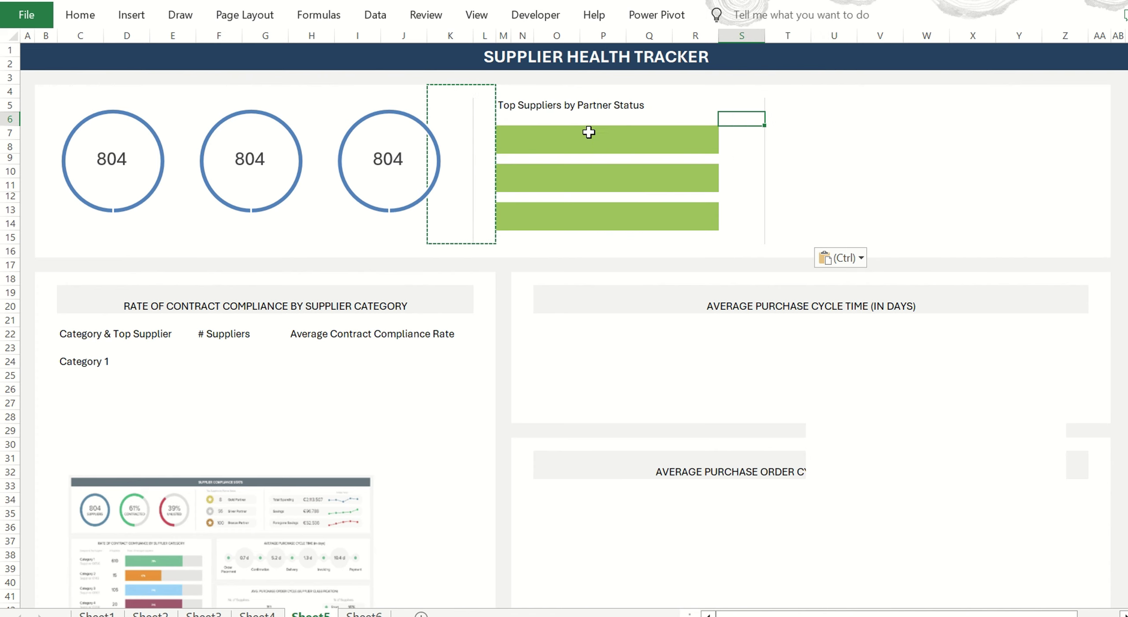
# Fill the left ends (M:N) of all three bars tan, narrow column O and insert a column.
pyautogui.moveTo(588, 132); pyautogui.dragTo(516, 137)
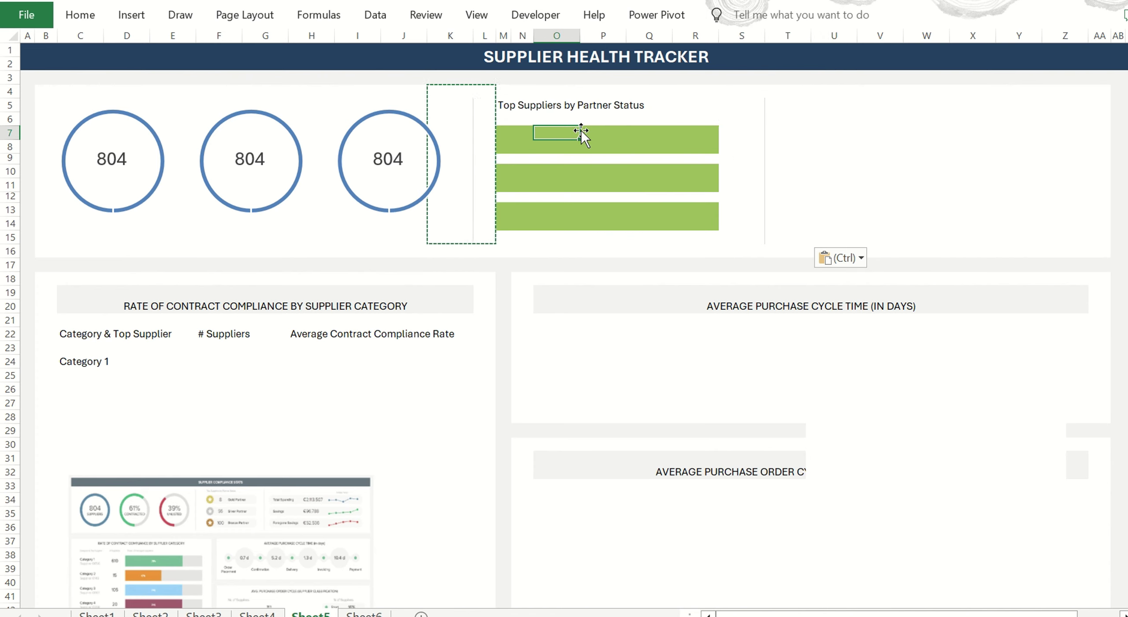
pyautogui.rightClick(515, 137)
pyautogui.click(599, 109)
pyautogui.click(630, 141)
pyautogui.click(507, 184)
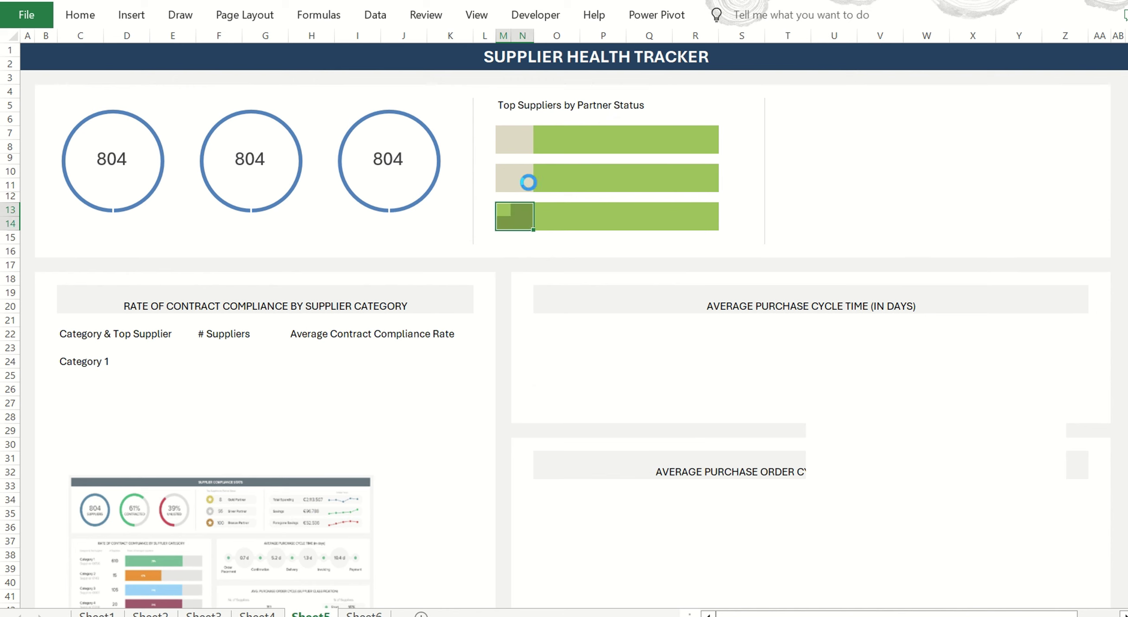
pyautogui.press('F4')
pyautogui.press('Right')
pyautogui.moveTo(580, 35); pyautogui.dragTo(556, 35)
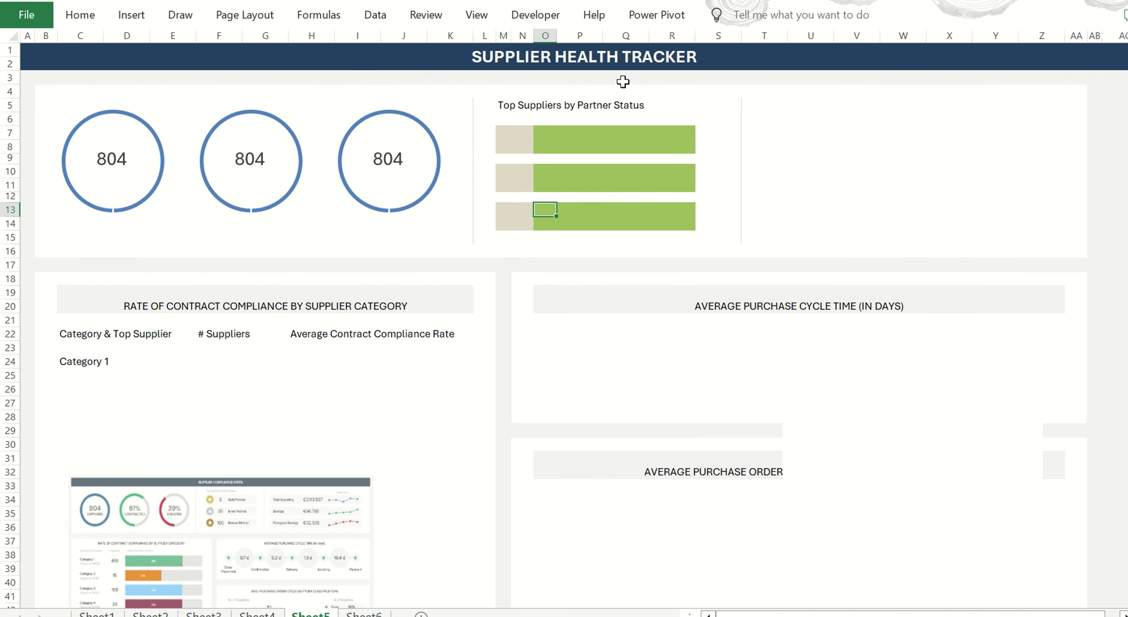
pyautogui.rightClick(626, 35)
pyautogui.click(705, 192)
# Fill column P lavender in all three bars, narrow columns P and Q, and merge R7:S8.
pyautogui.click(581, 138)
pyautogui.rightClick(581, 138)
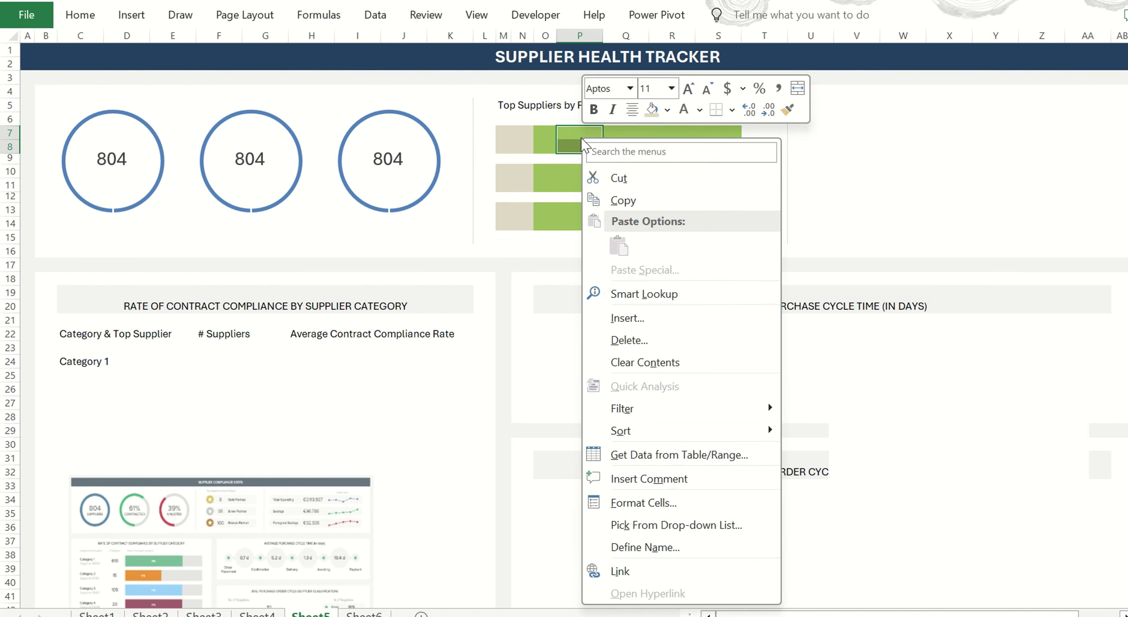
pyautogui.click(664, 108)
pyautogui.click(758, 169)
pyautogui.click(571, 171)
pyautogui.press('F4')
pyautogui.press('Down')
pyautogui.press('Down')
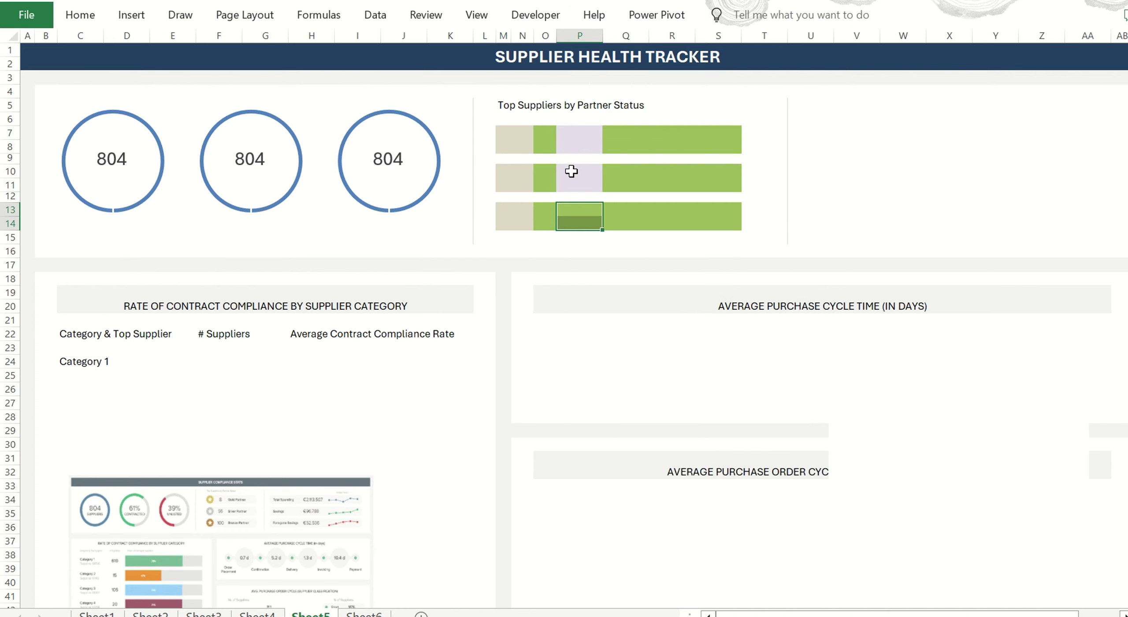
pyautogui.moveTo(603, 35)
pyautogui.mouseDown()
pyautogui.moveTo(593, 35)
pyautogui.moveTo(616, 46)
pyautogui.mouseUp()
pyautogui.click(632, 130)
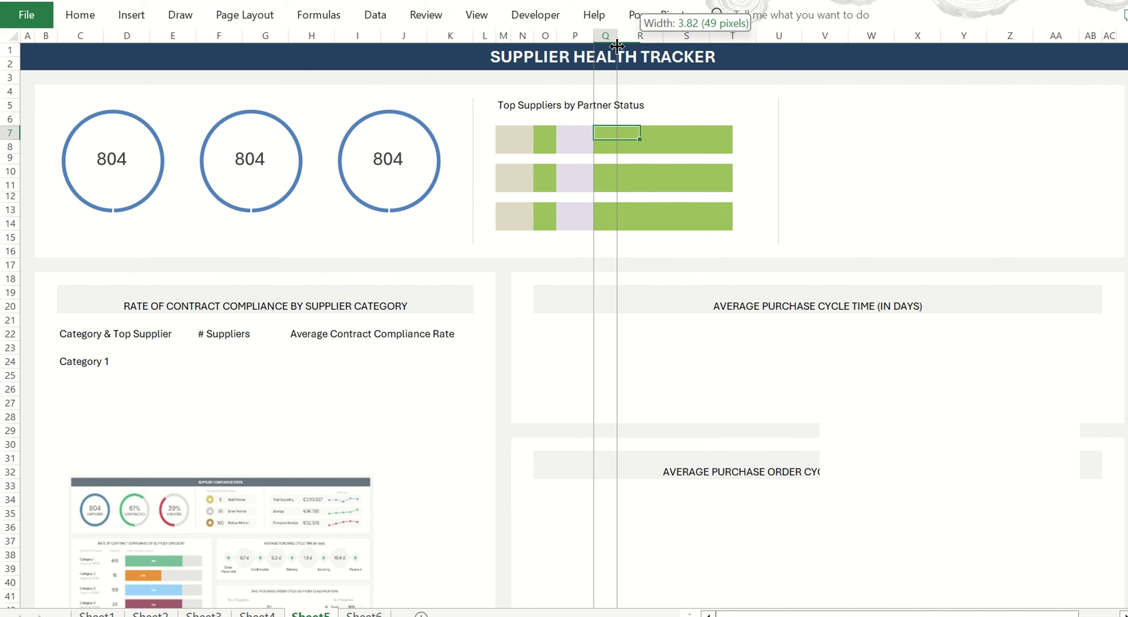
pyautogui.moveTo(635, 135); pyautogui.dragTo(688, 148)
pyautogui.click(80, 15)
pyautogui.click(458, 77)
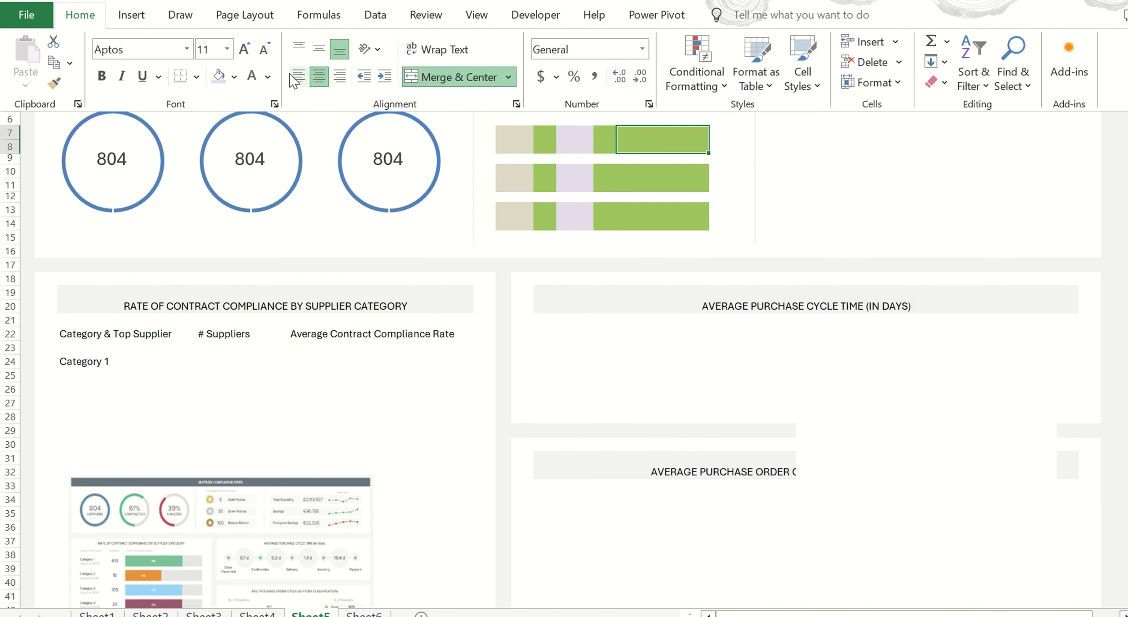
# Label the three bars Gold Partner, Silver Partner and Bronze Partner.
pyautogui.write('Gold Partner')
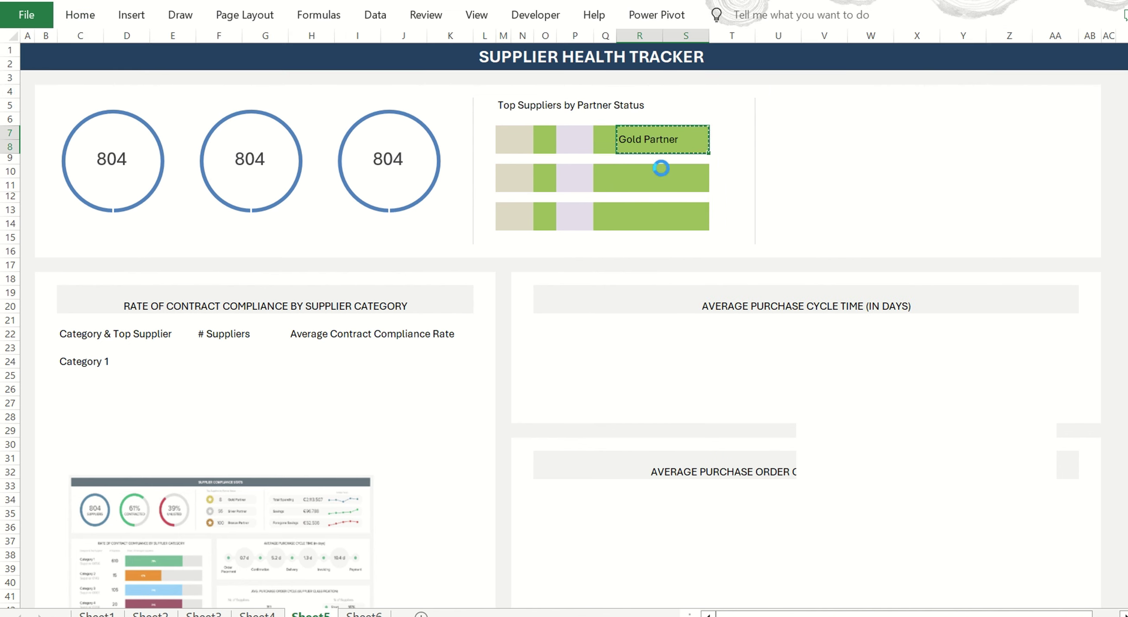
pyautogui.click(661, 168)
pyautogui.hotkey('ctrl', 'v')
pyautogui.write('Silv')
pyautogui.press('Return')
pyautogui.write('Bronze')
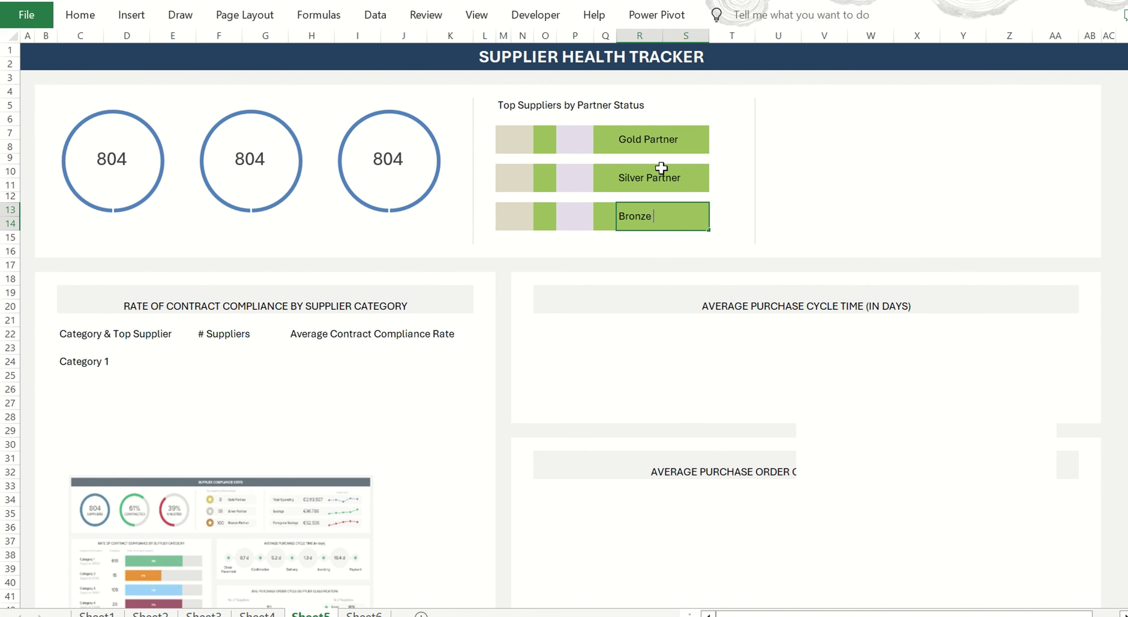
pyautogui.press('Return')
# Enter counts 5, 15 and 100 in the lavender cells and increase the block's font size.
pyautogui.click(577, 137)
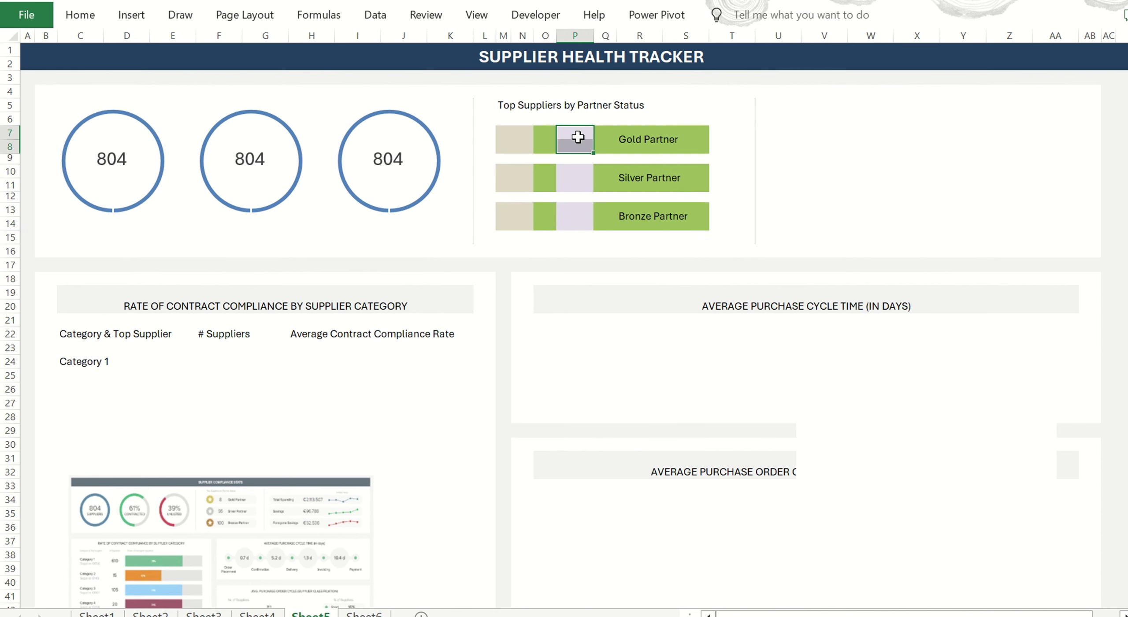
pyautogui.rightClick(577, 137)
pyautogui.write('5')
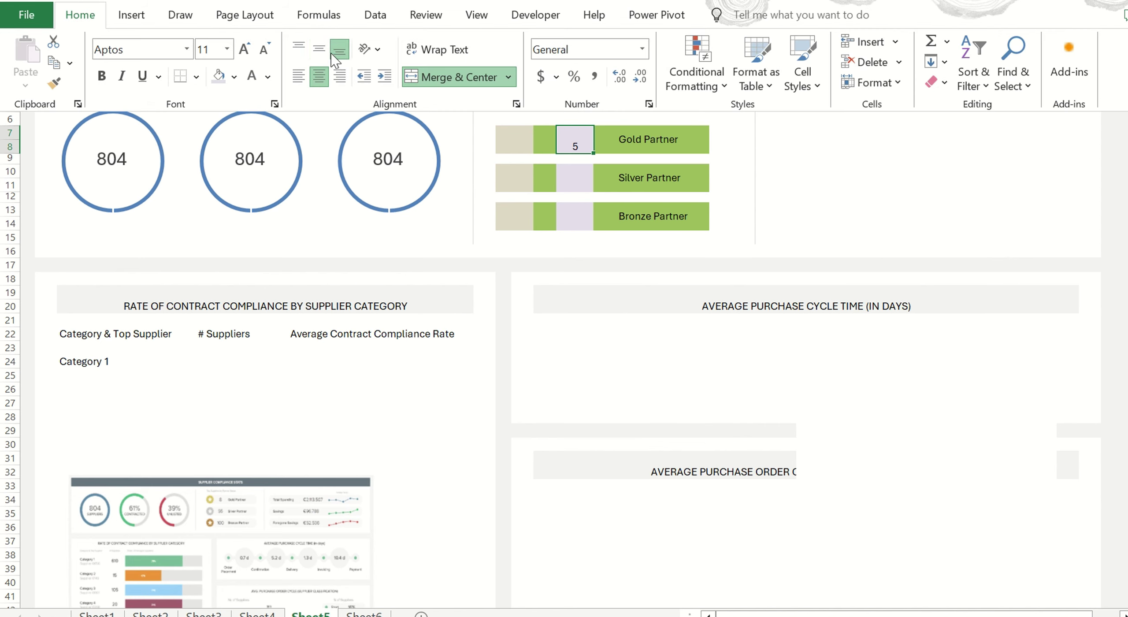
pyautogui.hotkey('ctrl', 'v')
pyautogui.press('Down')
pyautogui.press('Down')
pyautogui.hotkey('ctrl', 'v')
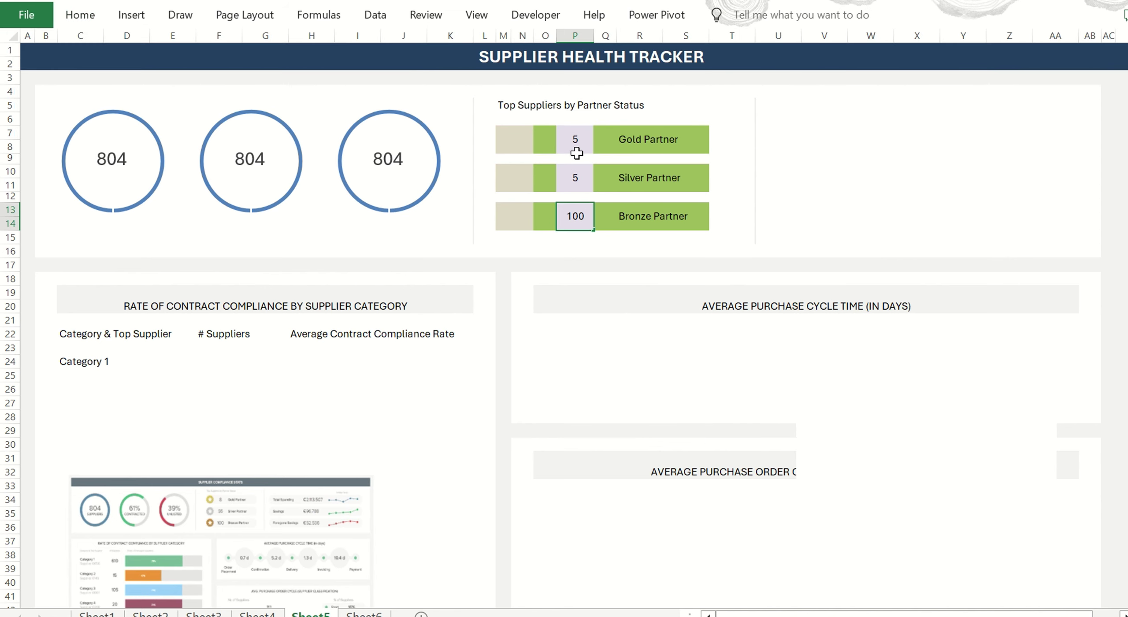
pyautogui.press('Up')
pyautogui.write('15')
pyautogui.moveTo(576, 153); pyautogui.dragTo(661, 220)
pyautogui.click(80, 15)
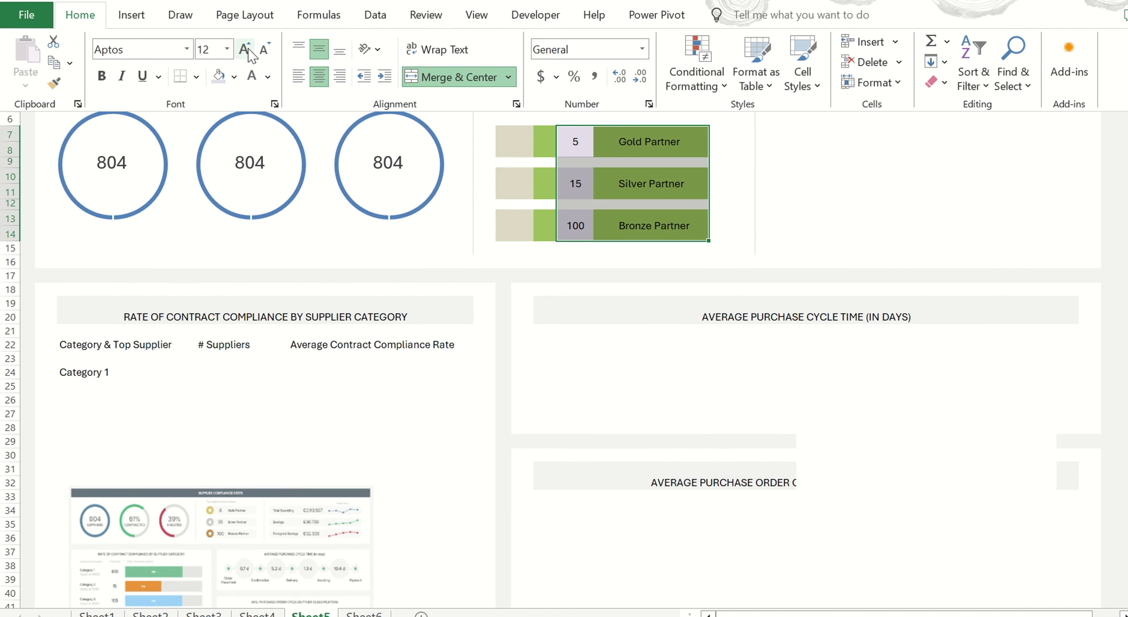
pyautogui.click(743, 172)
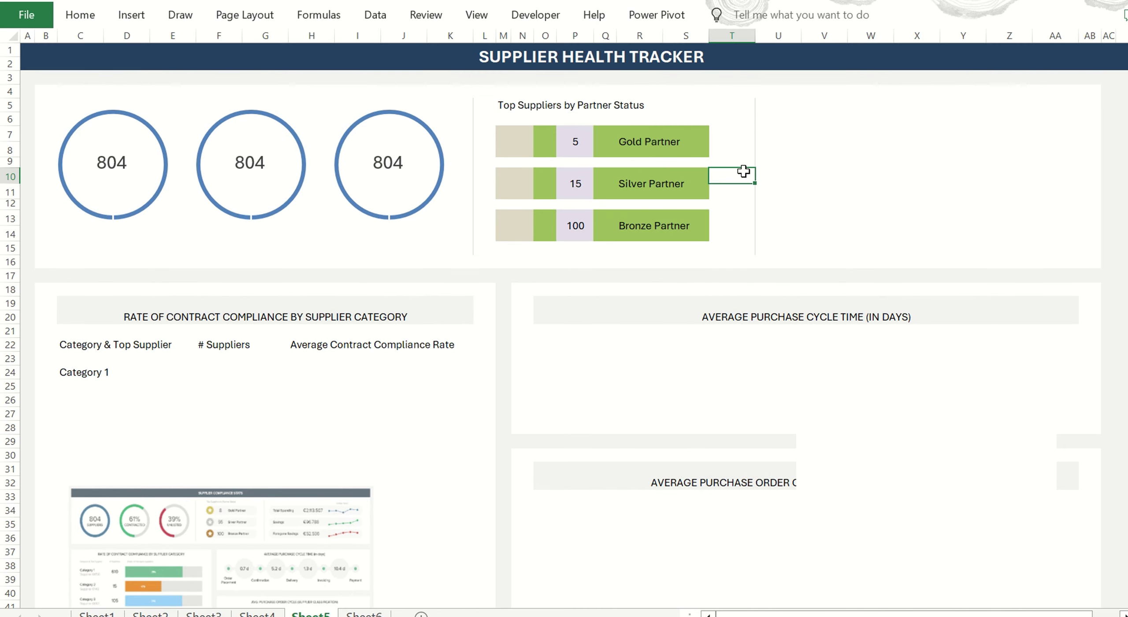
# Draw a star below the Bronze Partner bar and a circle just to its right.
pyautogui.click(507, 148)
pyautogui.click(132, 14)
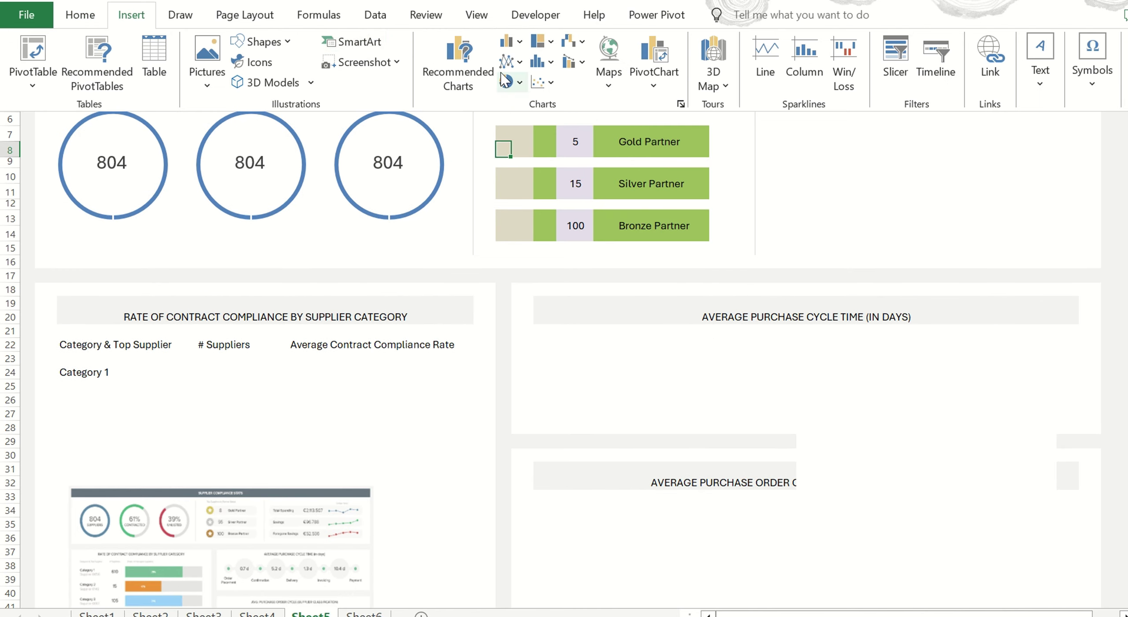
pyautogui.click(264, 40)
pyautogui.click(328, 102)
pyautogui.click(610, 274)
pyautogui.click(132, 14)
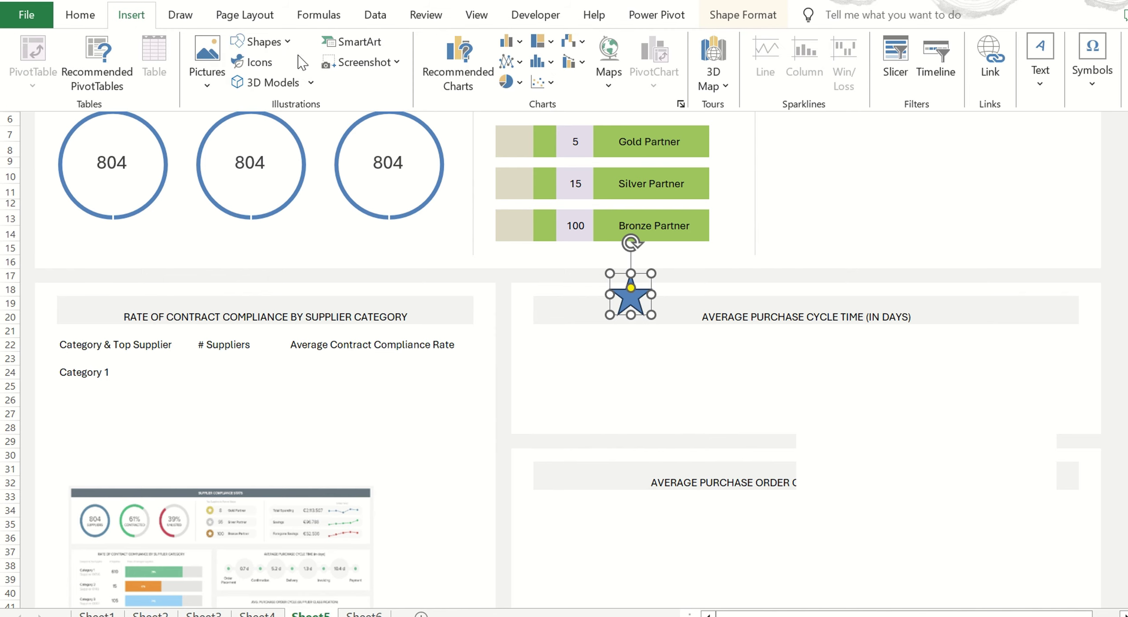
pyautogui.click(265, 41)
pyautogui.click(310, 80)
pyautogui.moveTo(670, 270); pyautogui.dragTo(720, 320)
# Paste the gold, silver and bronze swatch image, shrink it, and move it beside the compliance section.
pyautogui.click(502, 418)
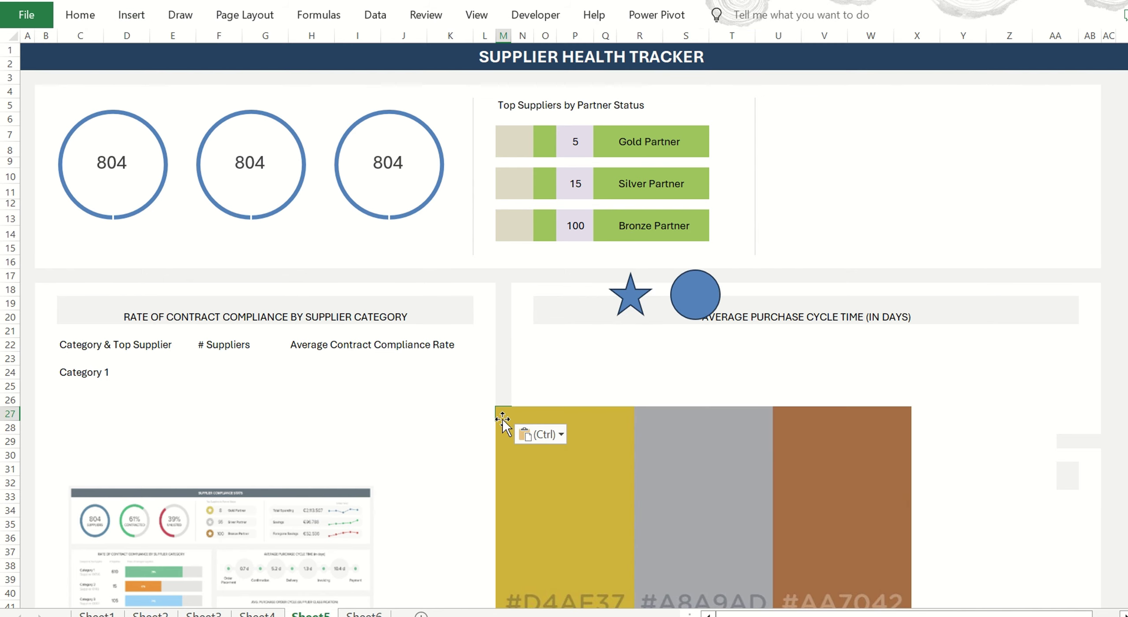
pyautogui.click(503, 419)
pyautogui.moveTo(495, 406); pyautogui.dragTo(669, 501)
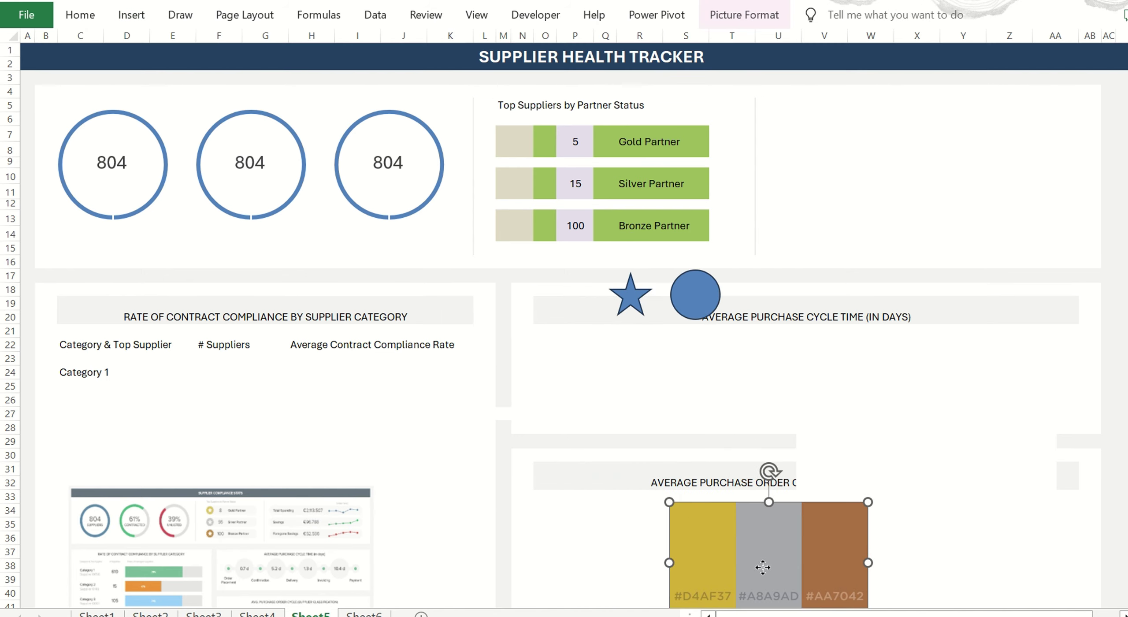
pyautogui.moveTo(765, 571); pyautogui.dragTo(699, 464)
pyautogui.press('Escape')
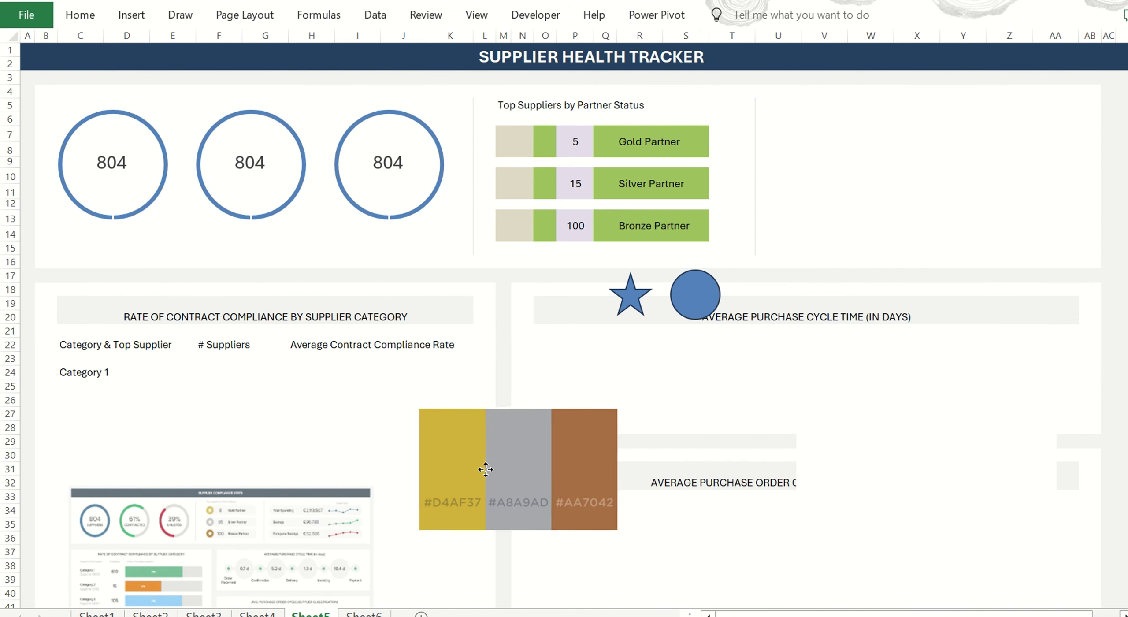
# Select the star and the circle together.
pyautogui.click(631, 295)
pyautogui.click(743, 15)
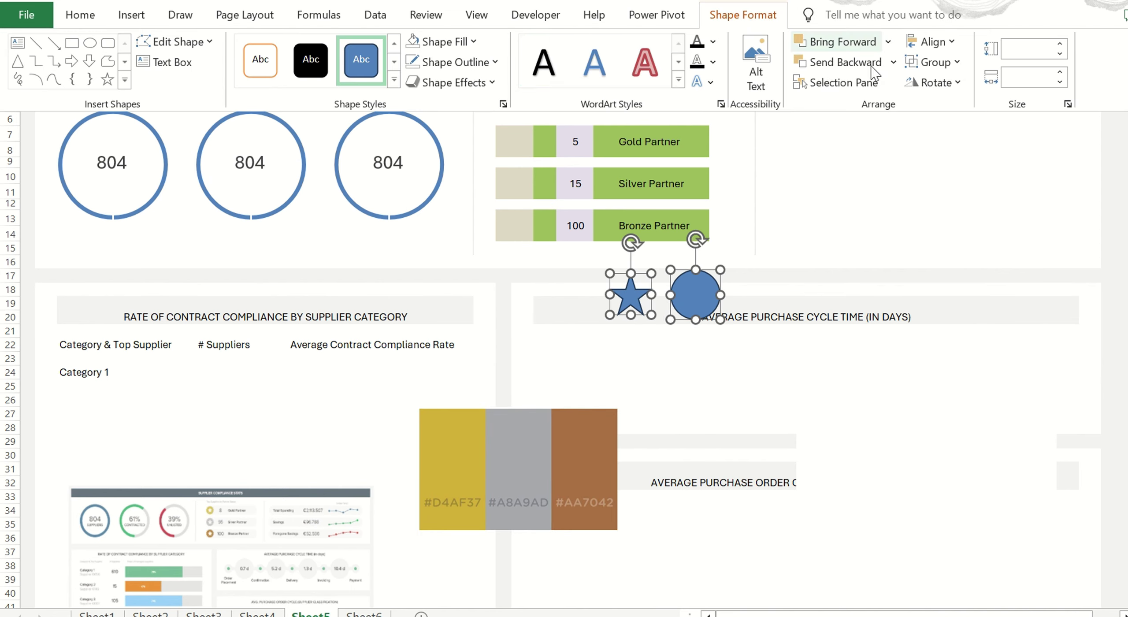
pyautogui.click(453, 62)
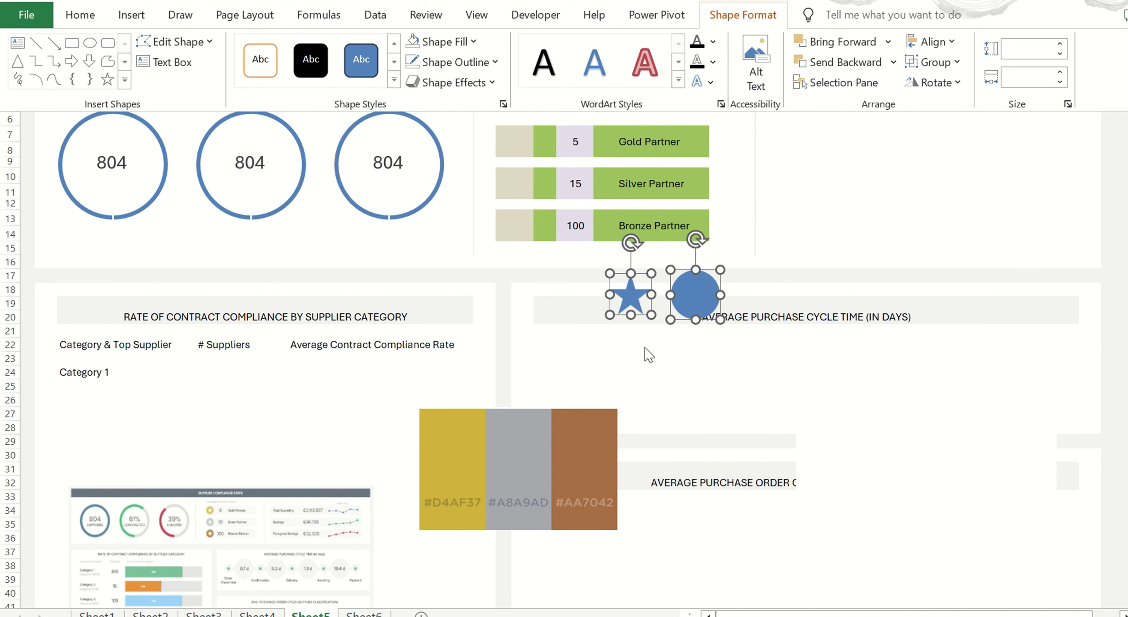
# Fill the circle with the custom gold colour #D4AF37.
pyautogui.click(778, 283)
pyautogui.rightClick(700, 293)
pyautogui.click(776, 590)
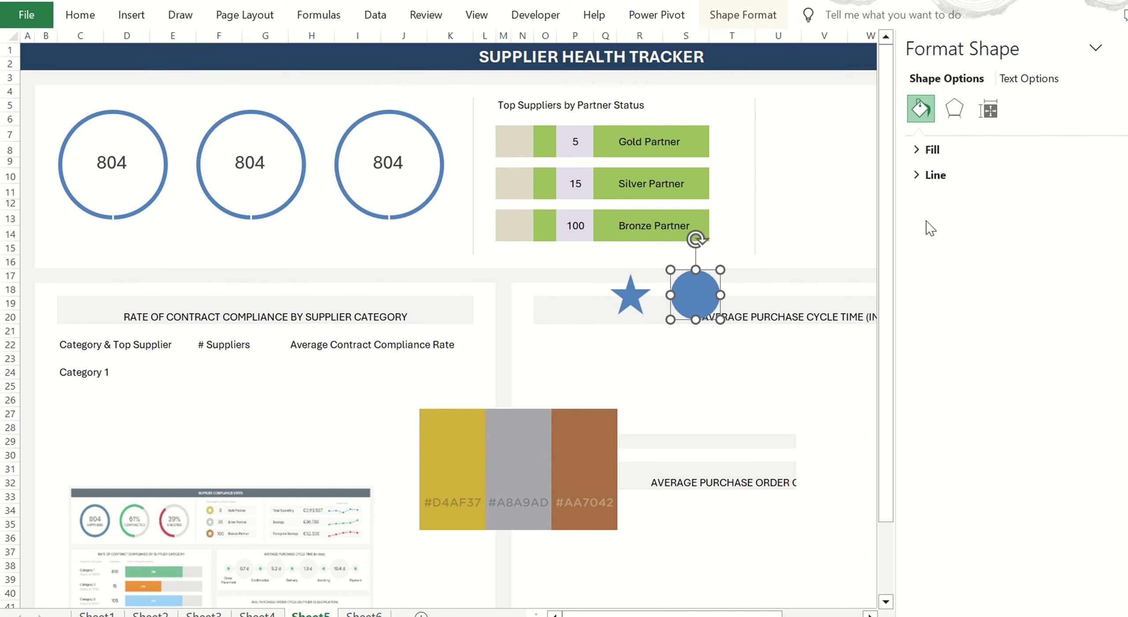
pyautogui.click(930, 149)
pyautogui.click(1115, 296)
pyautogui.click(1053, 550)
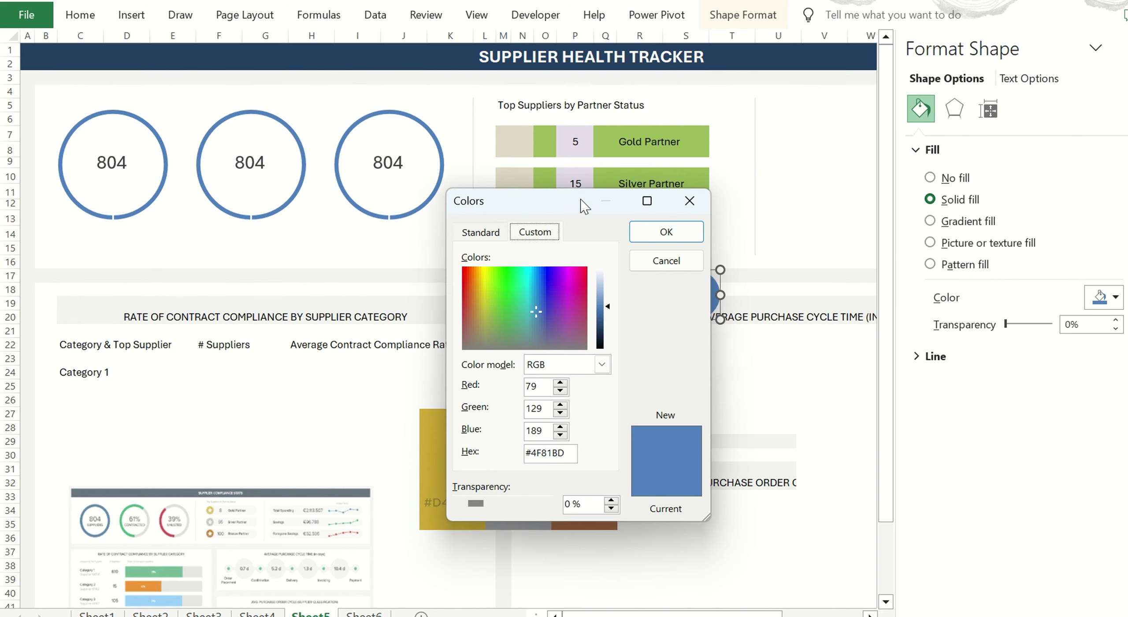
pyautogui.moveTo(583, 206); pyautogui.dragTo(736, 149)
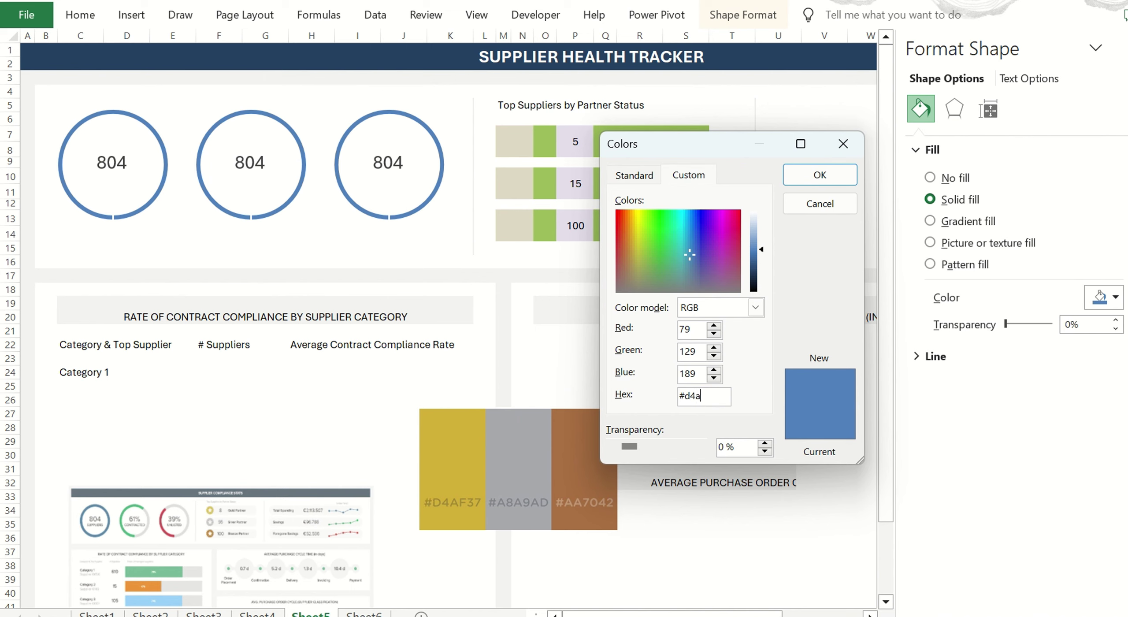
pyautogui.click(809, 181)
# Set the star to No Fill and group the star with the circle.
pyautogui.rightClick(629, 295)
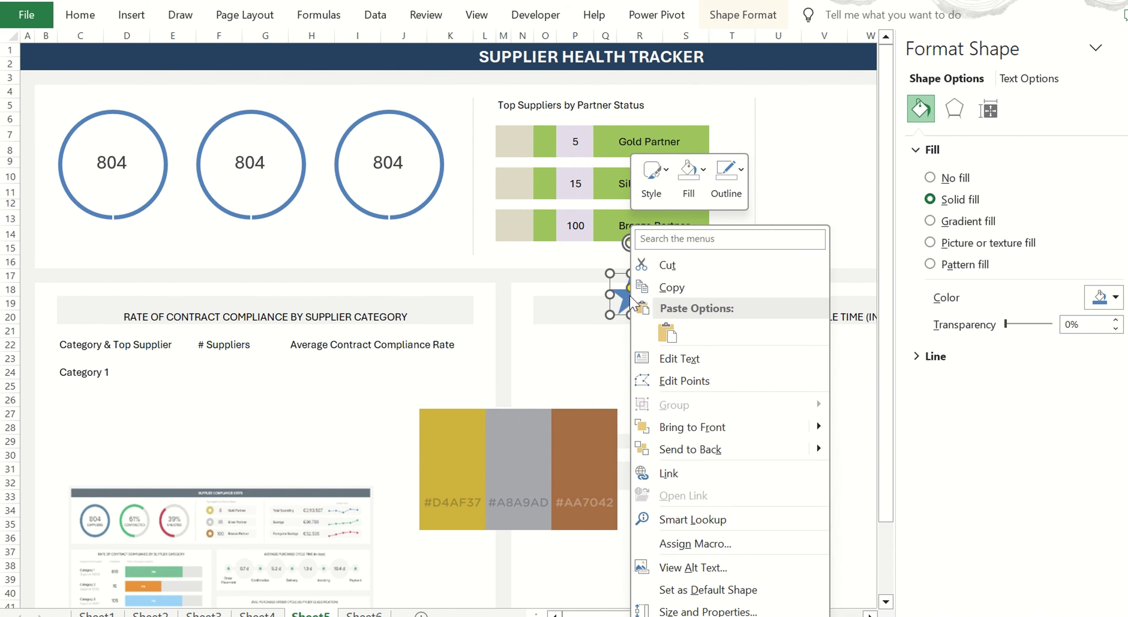
pyautogui.click(688, 179)
pyautogui.click(713, 417)
pyautogui.keyDown('shift'); pyautogui.click(695, 294); pyautogui.keyUp('shift')
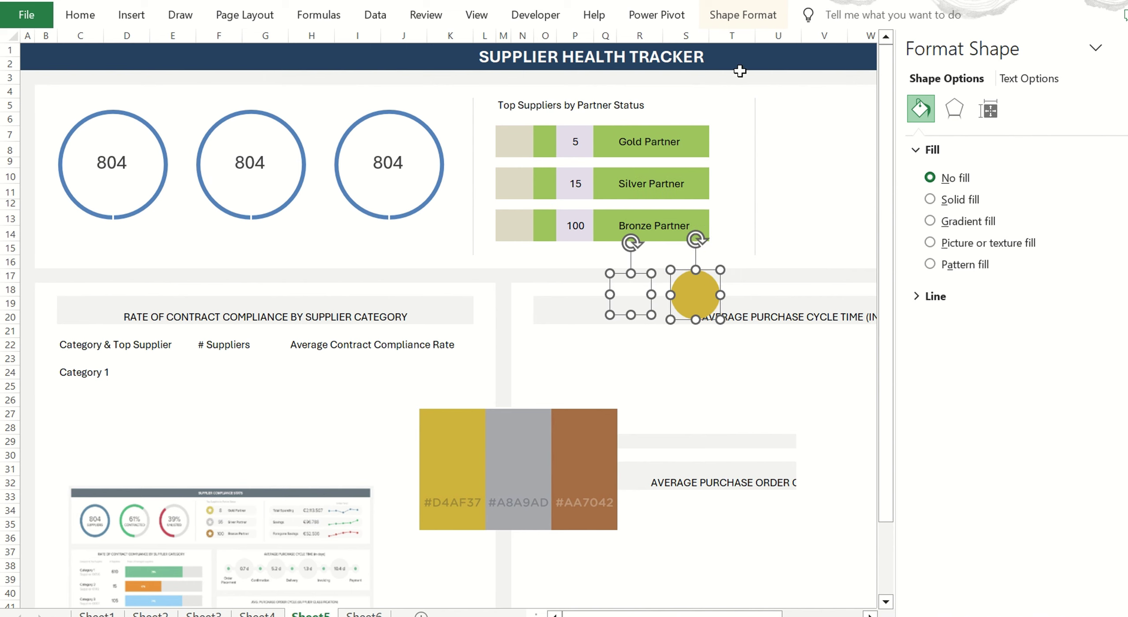
pyautogui.click(743, 15)
pyautogui.click(732, 17)
pyautogui.click(733, 15)
pyautogui.click(1007, 57)
pyautogui.click(1035, 84)
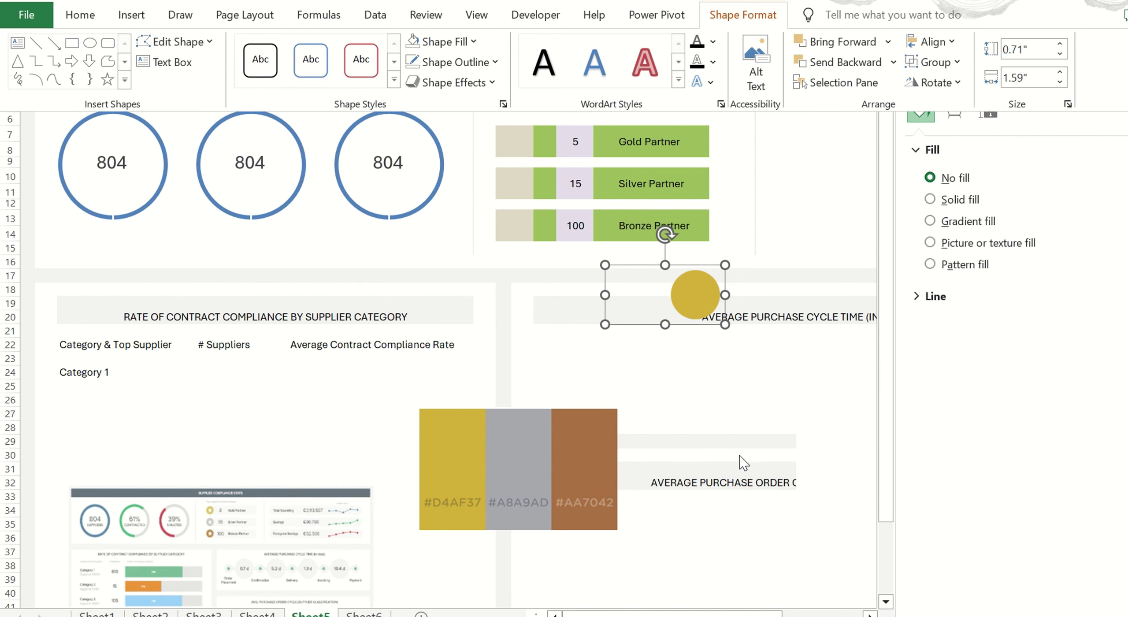
# Copy the grouped shapes and paste them onto a blank PowerPoint slide.
pyautogui.hotkey('ctrl', 'c')
pyautogui.hotkey('ctrl', 'v')
pyautogui.keyDown('shift'); pyautogui.click(390, 367); pyautogui.keyUp('shift')
# Delete the slide's title and subtitle placeholders and make the slide background blue.
pyautogui.press('Delete')
pyautogui.rightClick(390, 367)
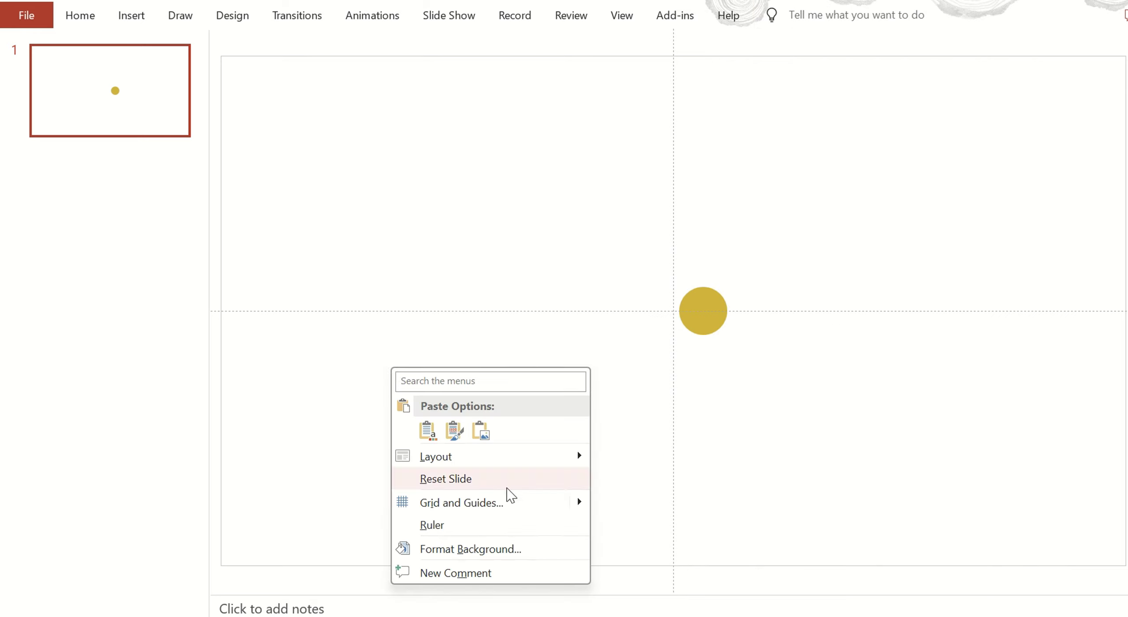
pyautogui.click(467, 547)
pyautogui.click(1114, 275)
pyautogui.click(1065, 342)
# Fill the star solid white, move both shapes up-left, and bring the star in front of the circle.
pyautogui.click(545, 310)
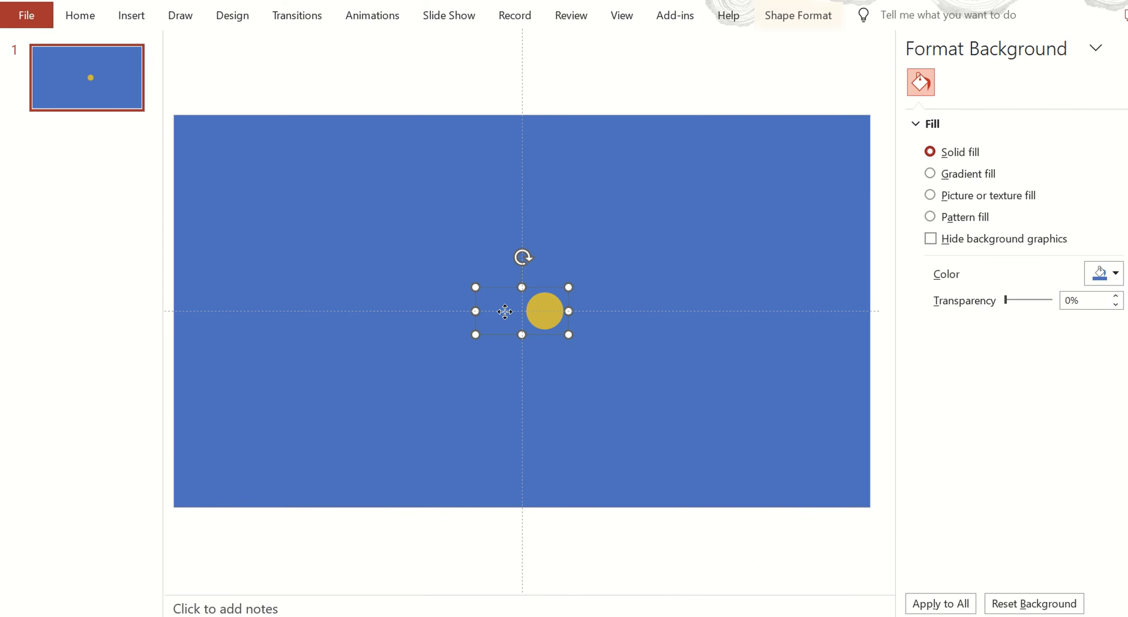
pyautogui.click(798, 16)
pyautogui.click(460, 41)
pyautogui.click(429, 82)
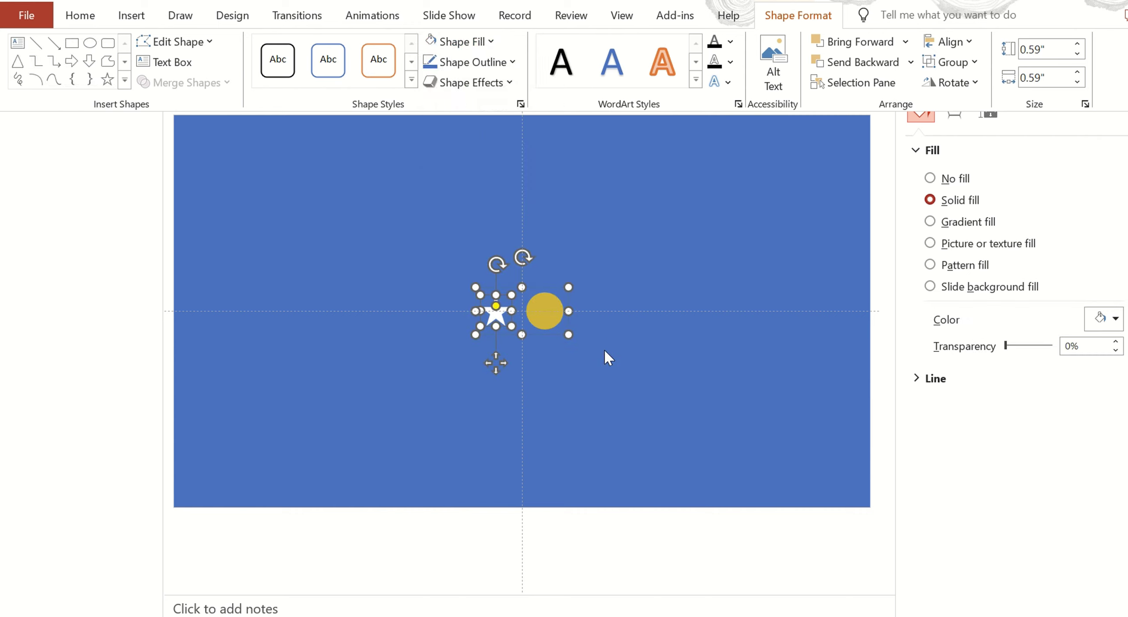
pyautogui.moveTo(544, 310); pyautogui.dragTo(404, 258)
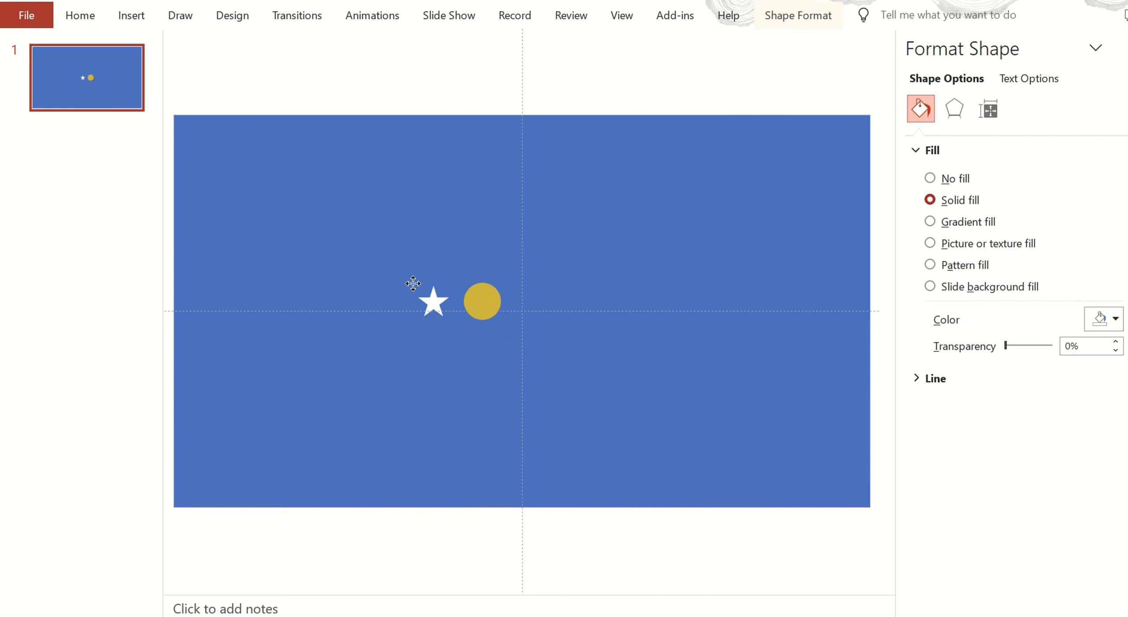
pyautogui.click(798, 16)
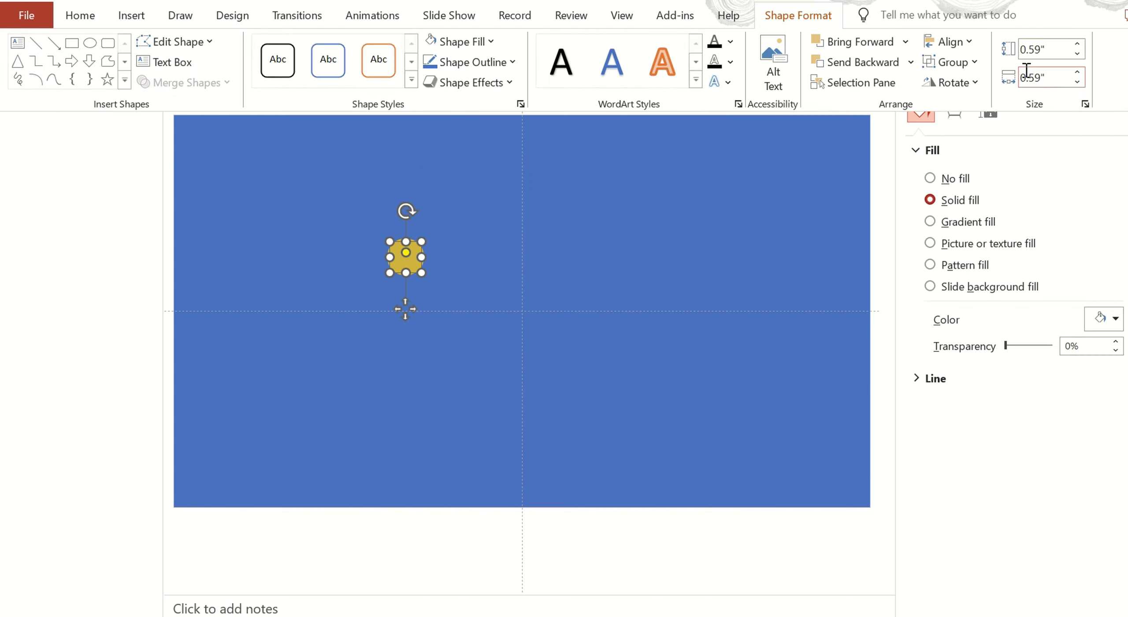
pyautogui.click(905, 41)
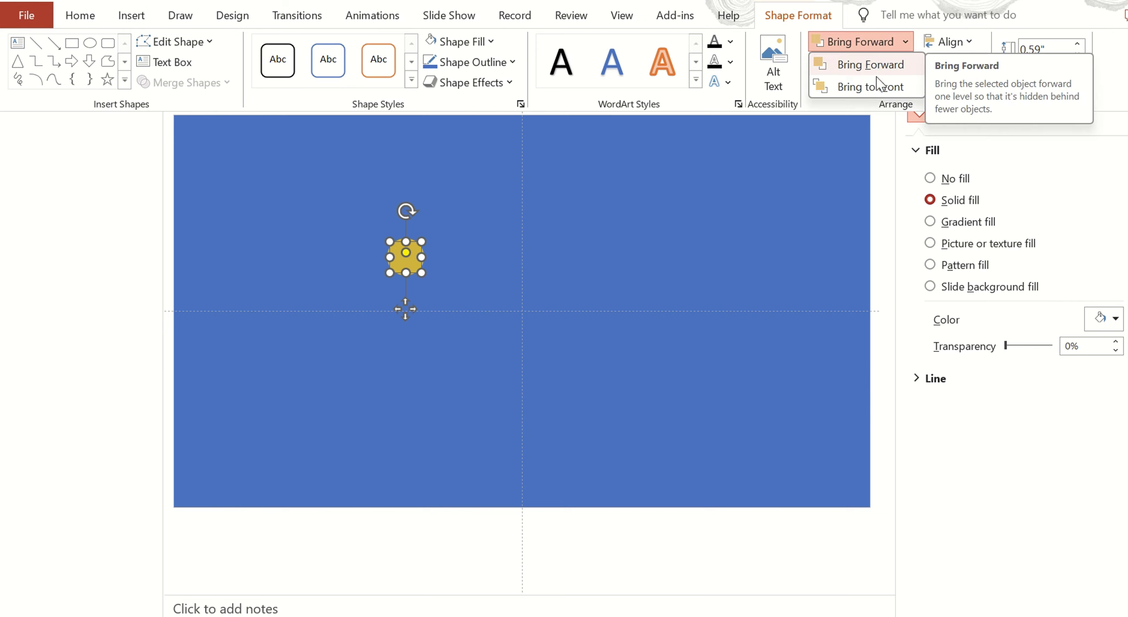
pyautogui.click(883, 65)
# Combine the star and circle into one badge with Merge Shapes > Combine.
pyautogui.click(600, 256)
pyautogui.click(415, 243)
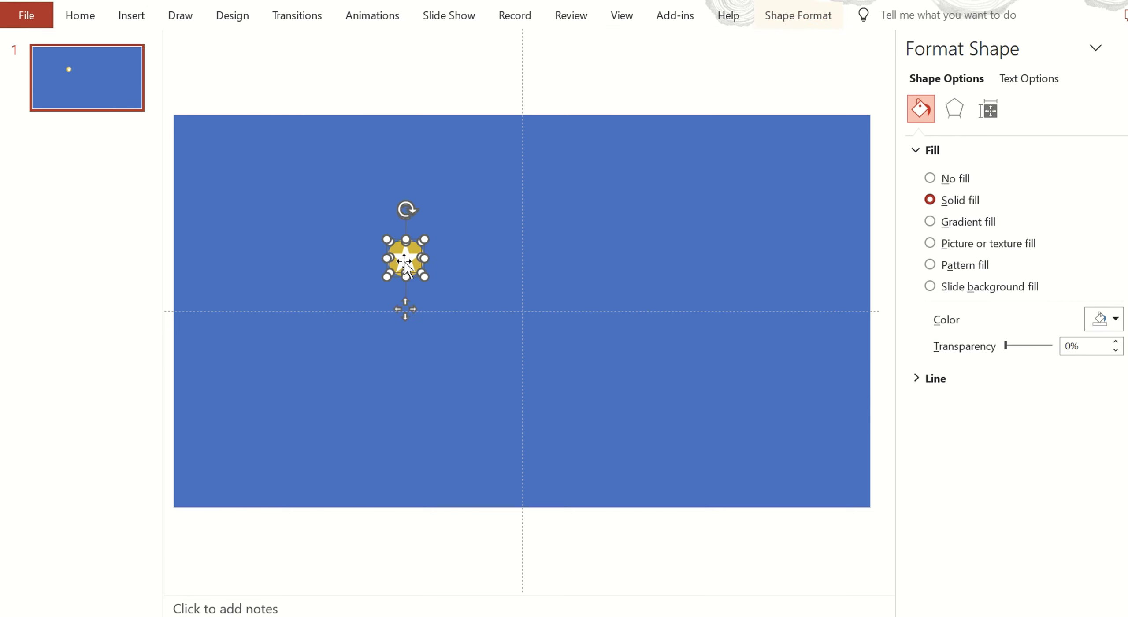
pyautogui.keyDown('shift'); pyautogui.click(405, 271); pyautogui.keyUp('shift')
pyautogui.click(798, 15)
pyautogui.click(185, 82)
pyautogui.click(181, 128)
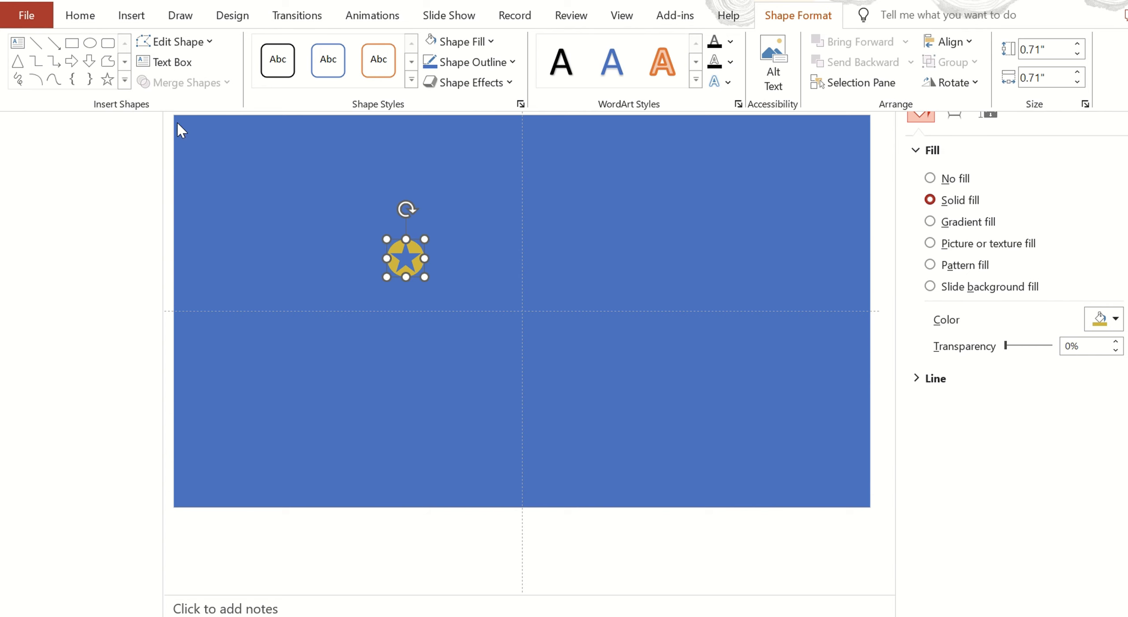
pyautogui.click(459, 229)
pyautogui.click(406, 259)
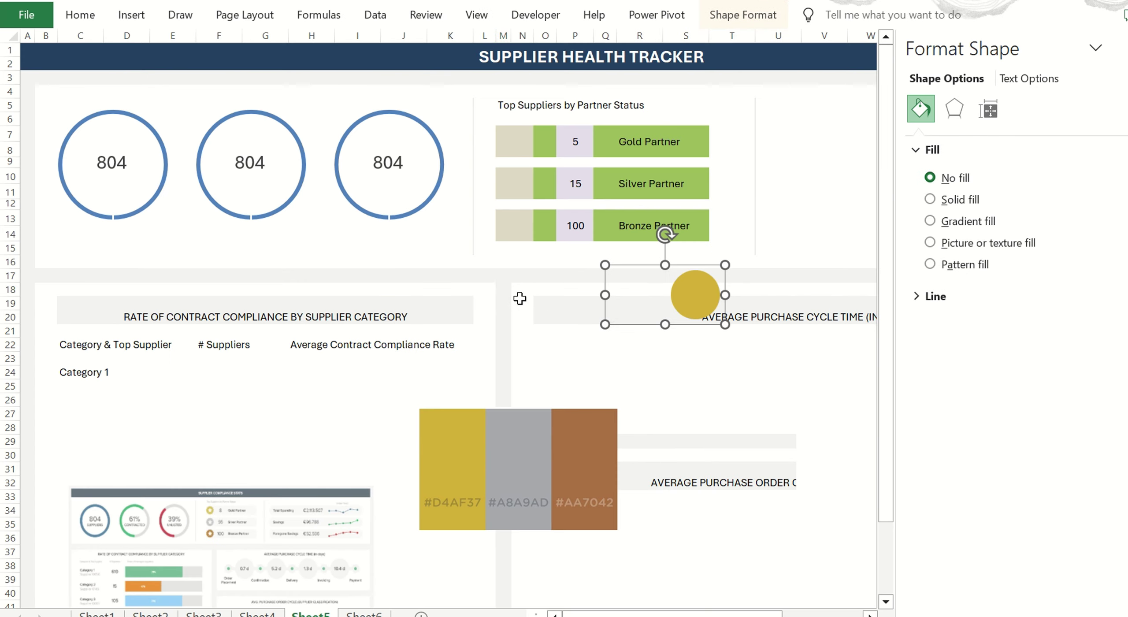
# Paste the star badge into Excel, duplicate it, and recolour the copy grey #A8A9AD.
pyautogui.hotkey('ctrl', 'v')
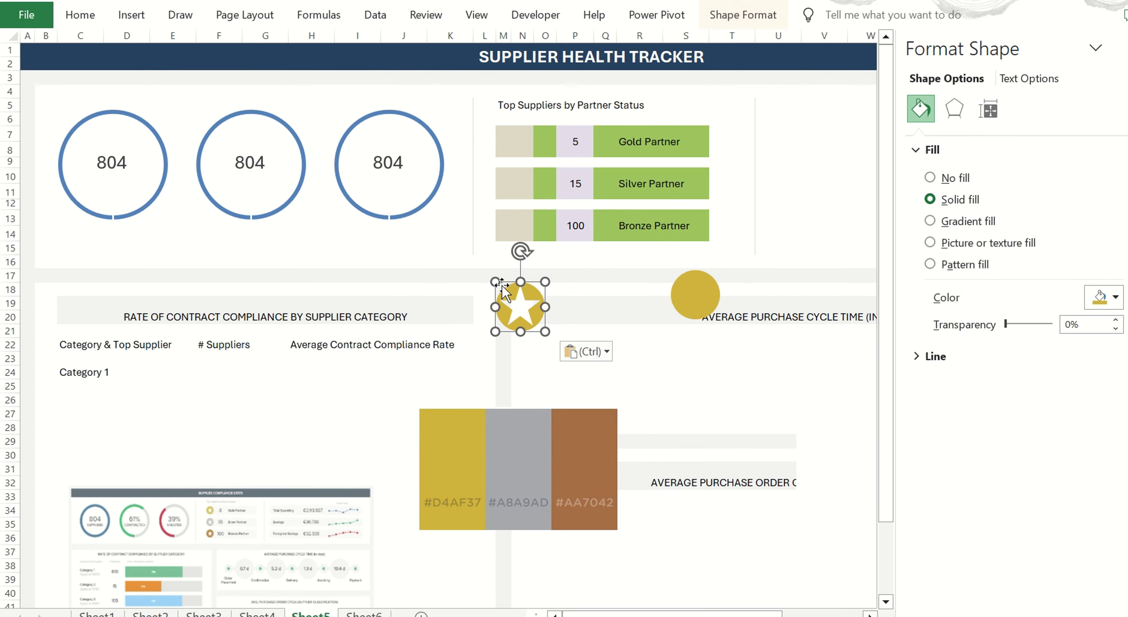
pyautogui.moveTo(527, 306); pyautogui.dragTo(613, 292)
pyautogui.click(1115, 297)
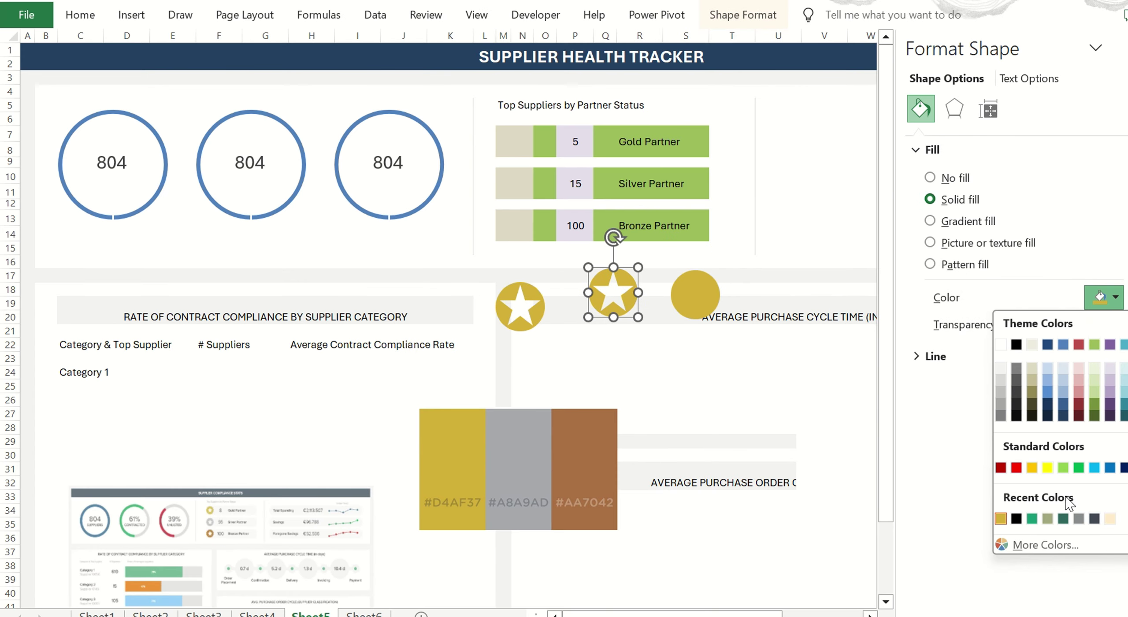
pyautogui.click(1066, 525)
pyautogui.click(1116, 297)
pyautogui.click(976, 582)
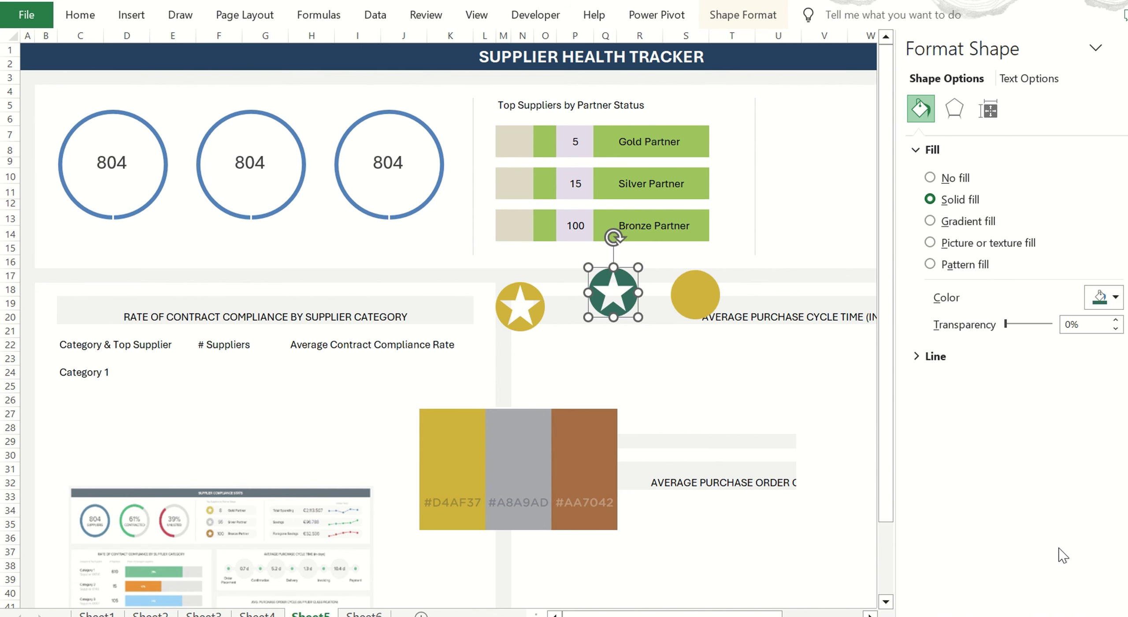
pyautogui.moveTo(722, 395); pyautogui.dragTo(682, 396)
pyautogui.write('#a8a9ad')
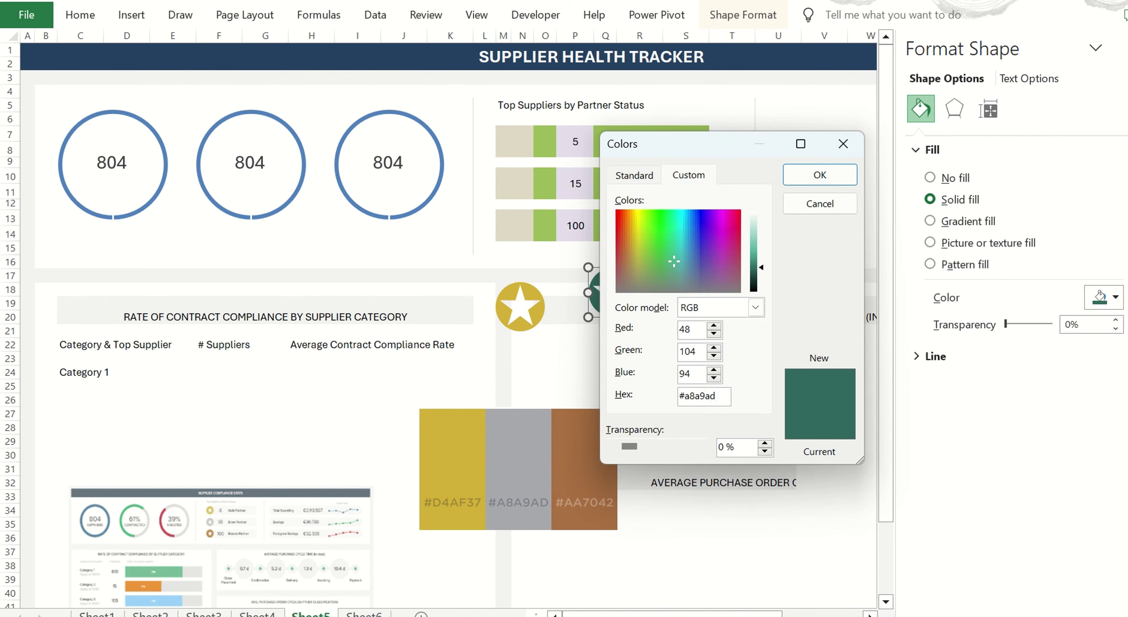
pyautogui.press('Return')
# Delete the spare gold circle and colour the third star brown #AA7042.
pyautogui.click(695, 295)
pyautogui.press('Delete')
pyautogui.click(636, 313)
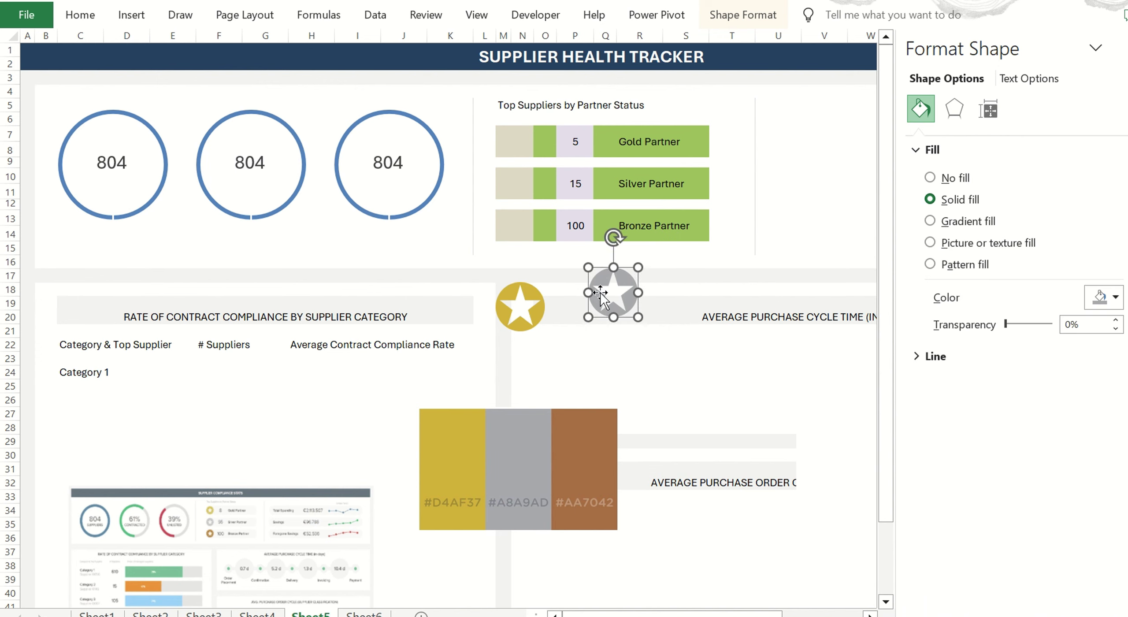
pyautogui.click(1116, 297)
pyautogui.click(1060, 541)
pyautogui.write('#Aa7042')
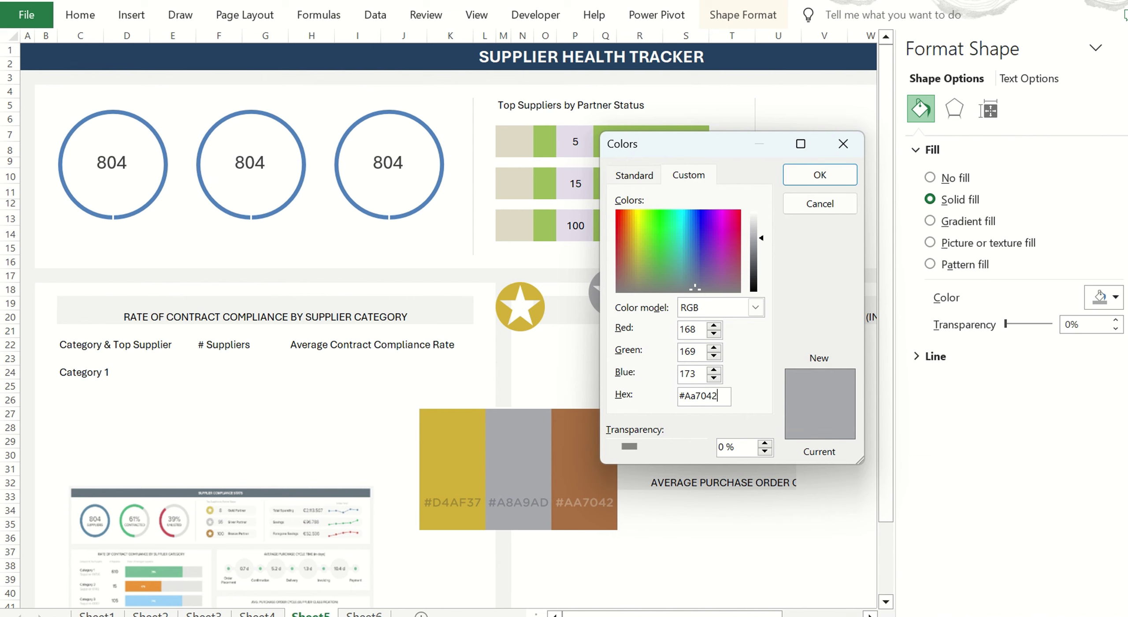
pyautogui.click(803, 181)
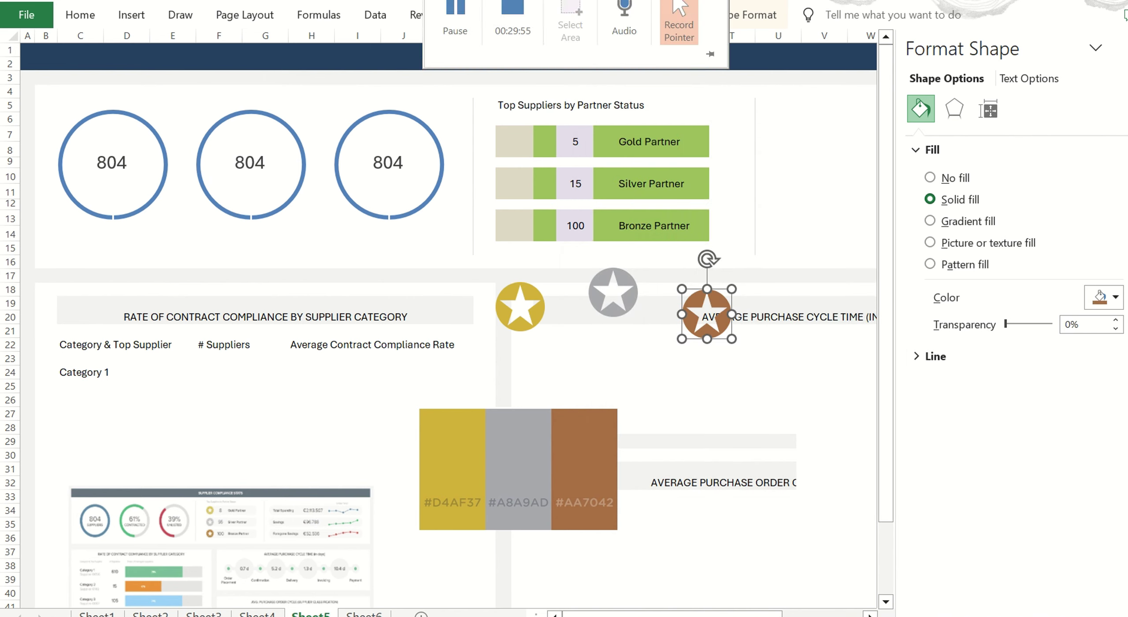
# Shrink the three stars and move them into the Gold, Silver and Bronze Partner rows.
pyautogui.click(517, 308)
pyautogui.keyDown('shift'); pyautogui.click(612, 293); pyautogui.keyUp('shift')
pyautogui.moveTo(518, 307); pyautogui.dragTo(505, 328)
pyautogui.keyDown('shift'); pyautogui.click(707, 314); pyautogui.keyUp('shift')
pyautogui.moveTo(489, 317); pyautogui.dragTo(510, 145)
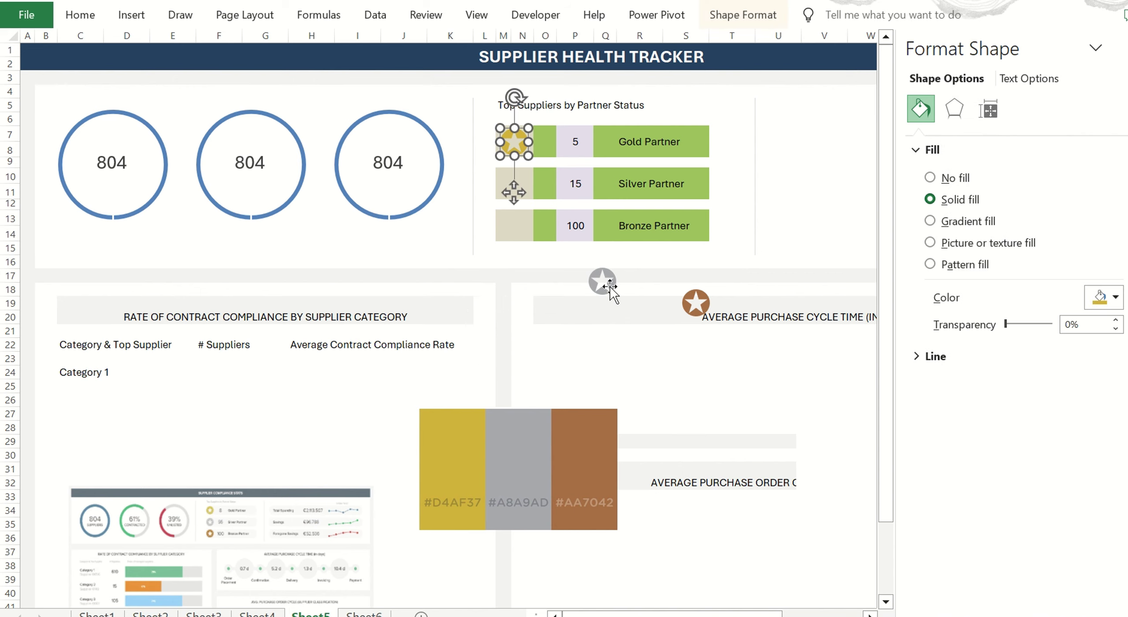
pyautogui.moveTo(603, 281); pyautogui.dragTo(513, 177)
pyautogui.moveTo(695, 302); pyautogui.dragTo(517, 223)
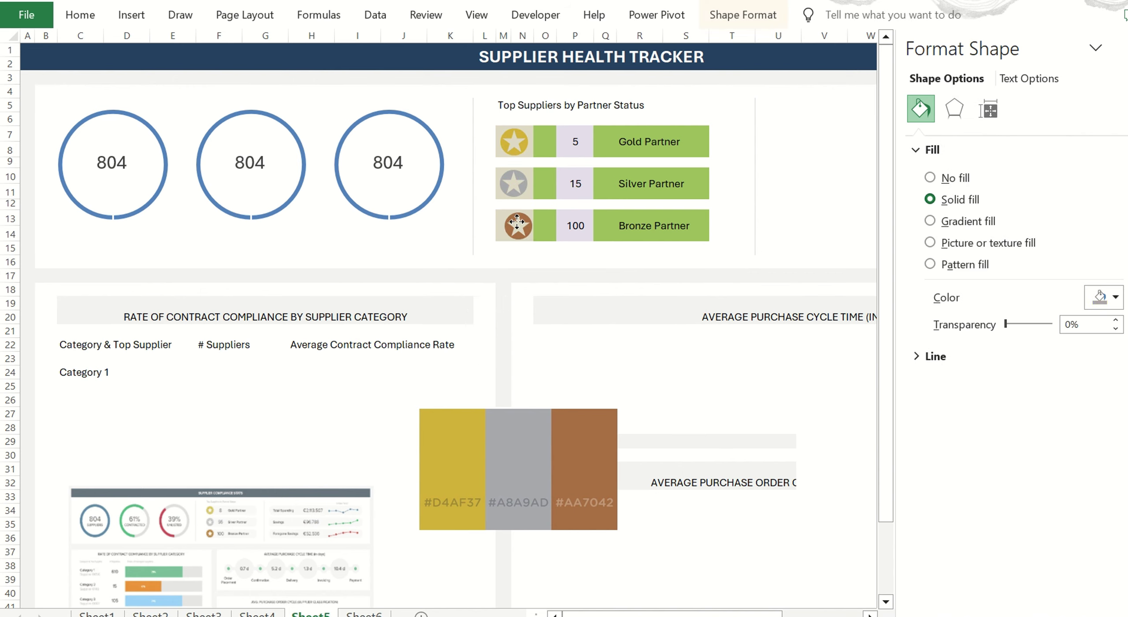
# Distribute the three stars evenly on the vertical axis.
pyautogui.keyDown('shift'); pyautogui.click(513, 183); pyautogui.keyUp('shift')
pyautogui.keyDown('shift'); pyautogui.click(513, 141); pyautogui.keyUp('shift')
pyautogui.click(743, 14)
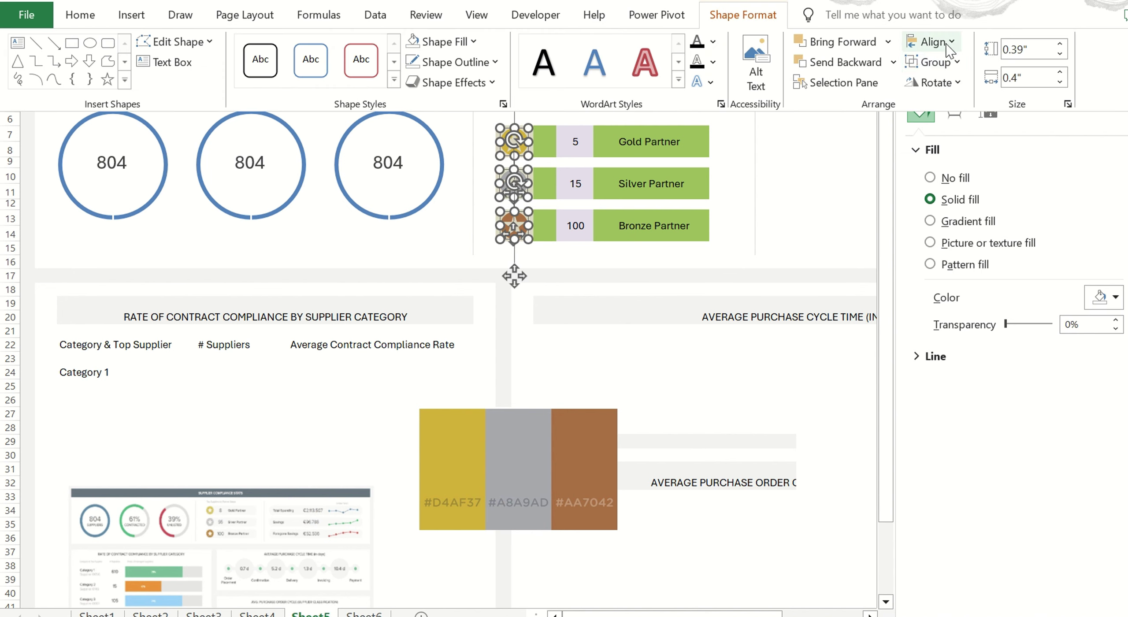
pyautogui.click(931, 42)
pyautogui.click(951, 223)
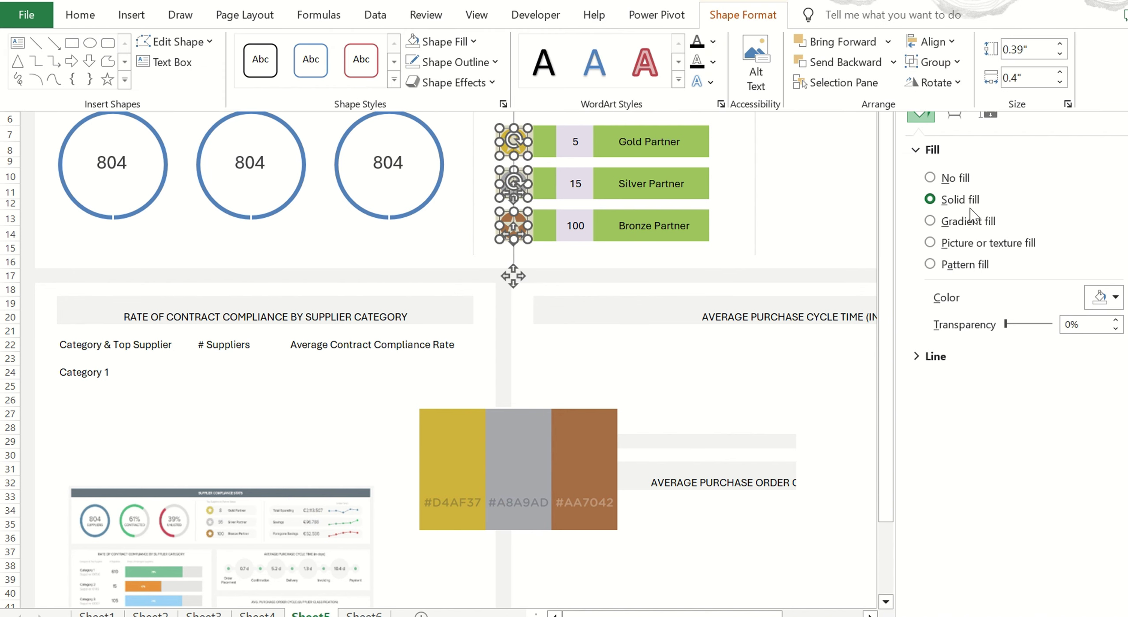
# Set the stars to Don't move or size with cells.
pyautogui.click(988, 109)
pyautogui.click(951, 175)
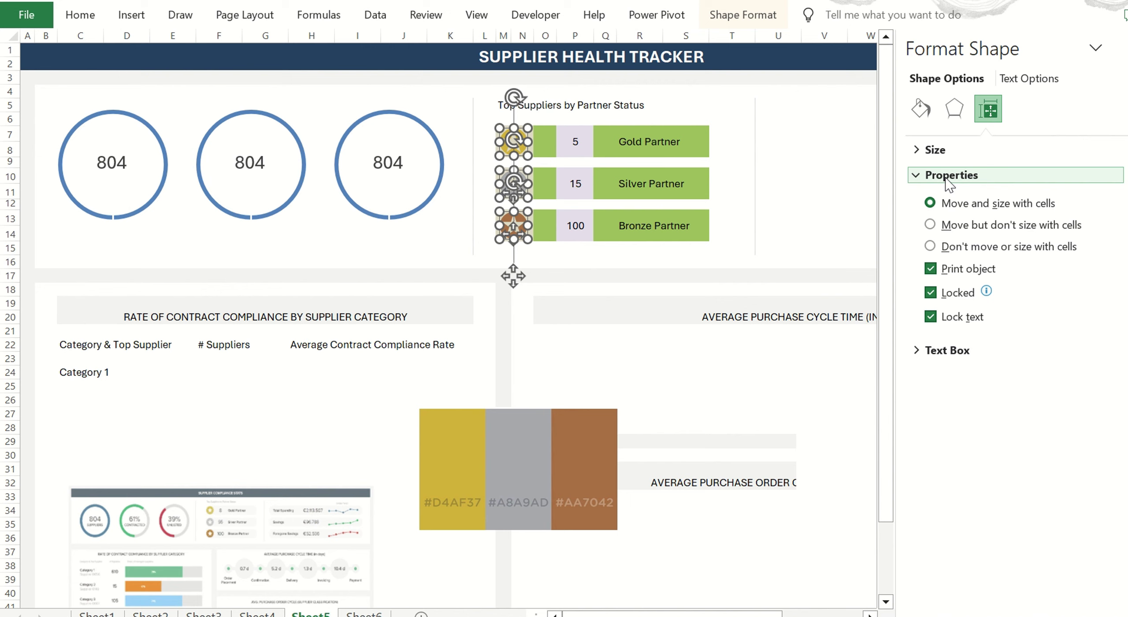
pyautogui.click(931, 247)
pyautogui.click(637, 188)
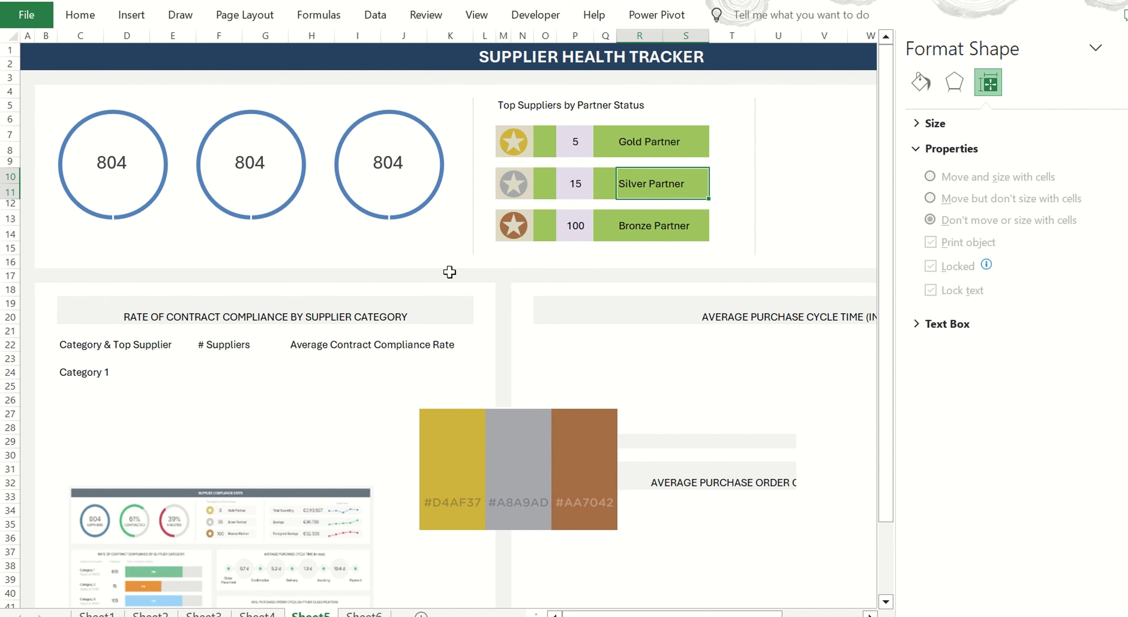
pyautogui.click(462, 498)
# Delete the colour swatch image and draw a rounded rectangle over the Gold Partner row.
pyautogui.press('Delete')
pyautogui.click(131, 14)
pyautogui.click(277, 42)
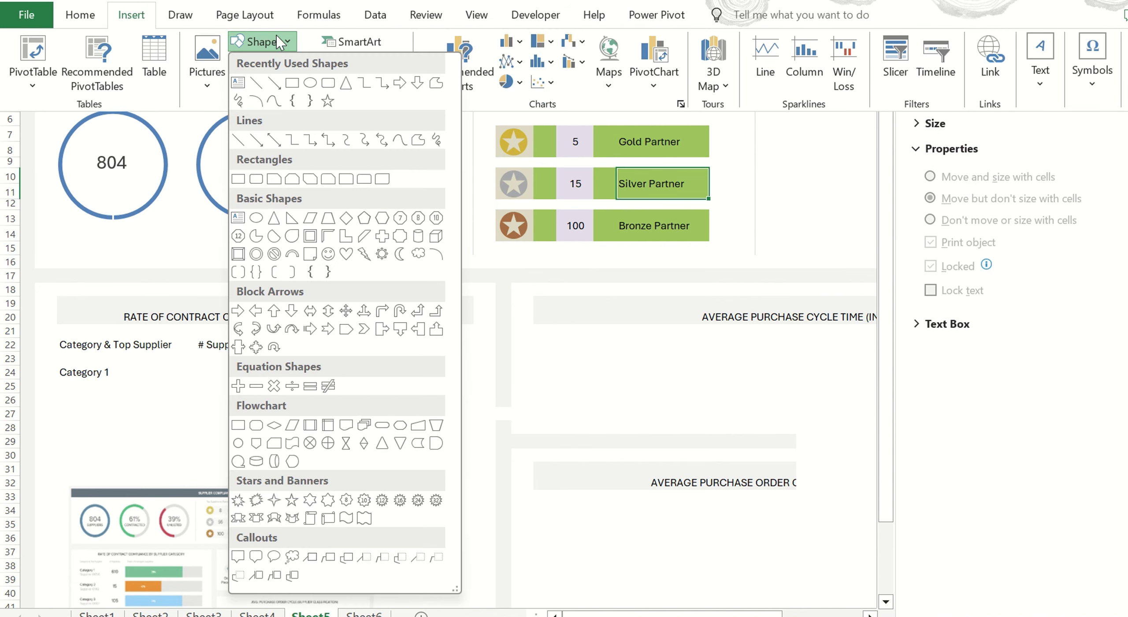
pyautogui.click(326, 86)
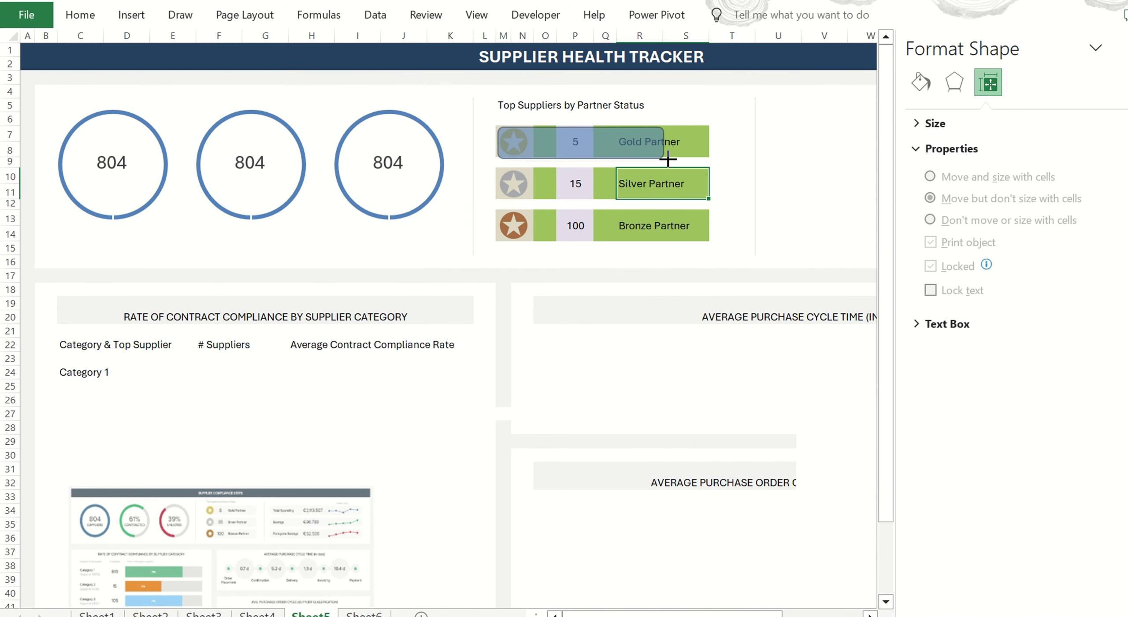
pyautogui.moveTo(498, 127); pyautogui.dragTo(705, 156)
# Give the bar a dark fill at 82% transparency and round its ends fully.
pyautogui.click(743, 14)
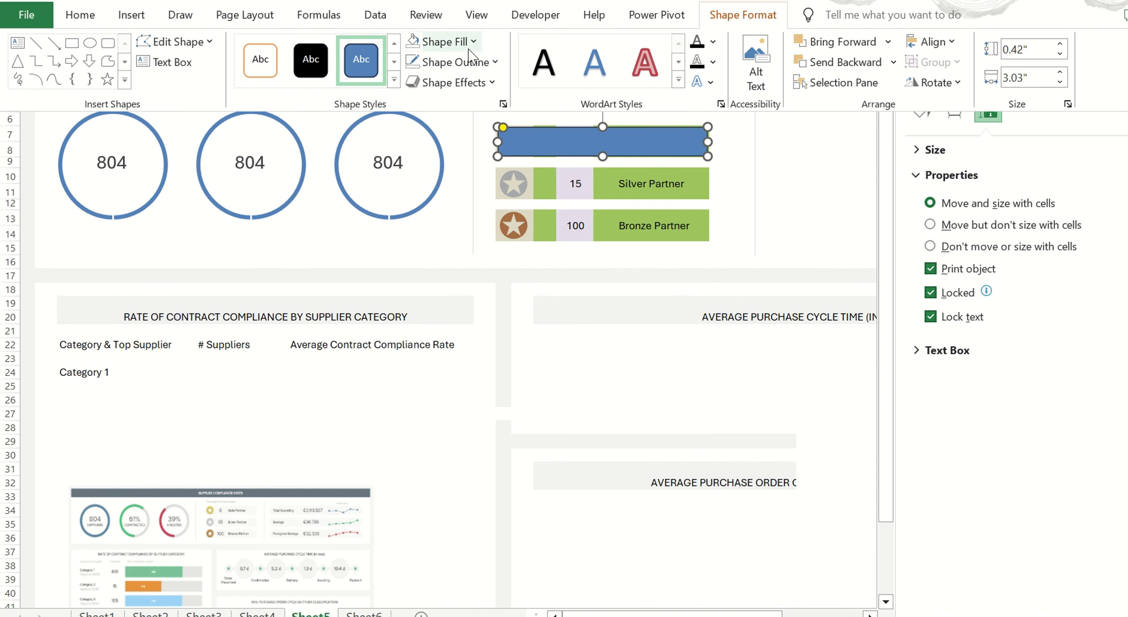
pyautogui.click(442, 42)
pyautogui.click(413, 125)
pyautogui.click(443, 41)
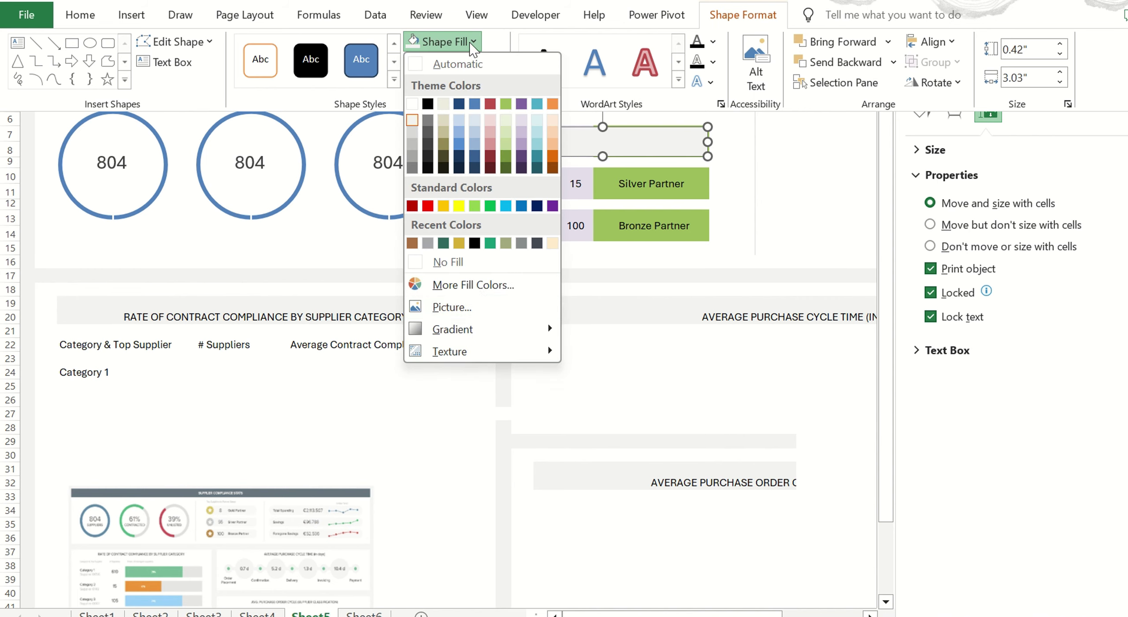
pyautogui.click(473, 285)
pyautogui.moveTo(632, 447); pyautogui.dragTo(677, 447)
pyautogui.click(819, 175)
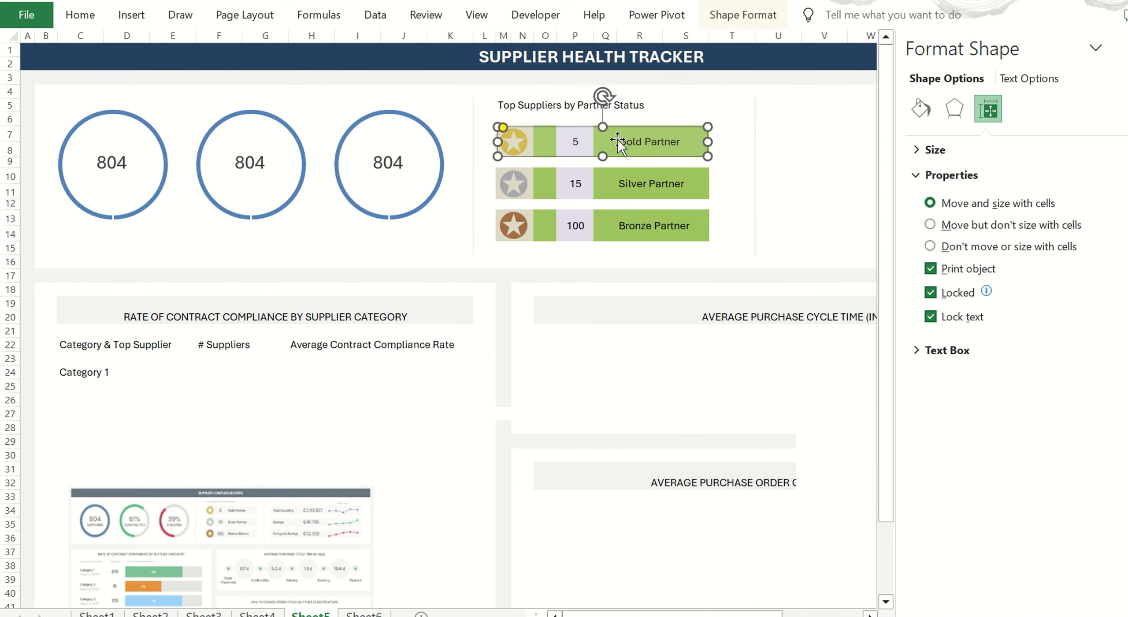
pyautogui.moveTo(509, 130); pyautogui.dragTo(513, 128)
# Lower the bar's fill transparency to 40% and nudge the bar into place.
pyautogui.click(742, 15)
pyautogui.click(461, 40)
pyautogui.click(458, 262)
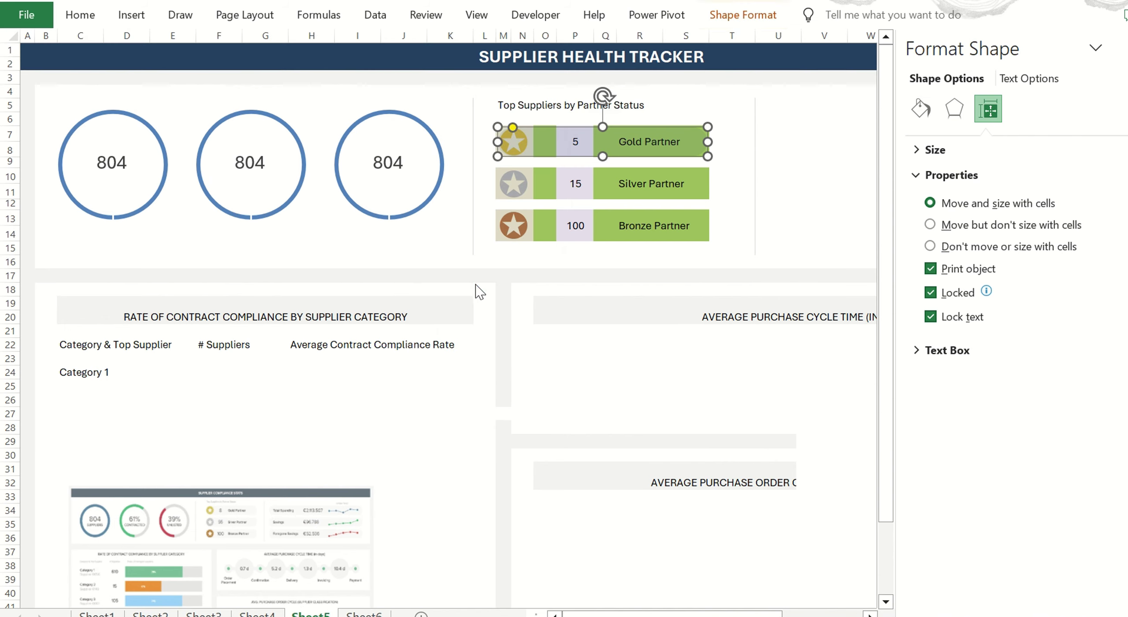
pyautogui.moveTo(678, 445); pyautogui.dragTo(651, 446)
pyautogui.click(819, 175)
pyautogui.scroll(5, 534, 277)
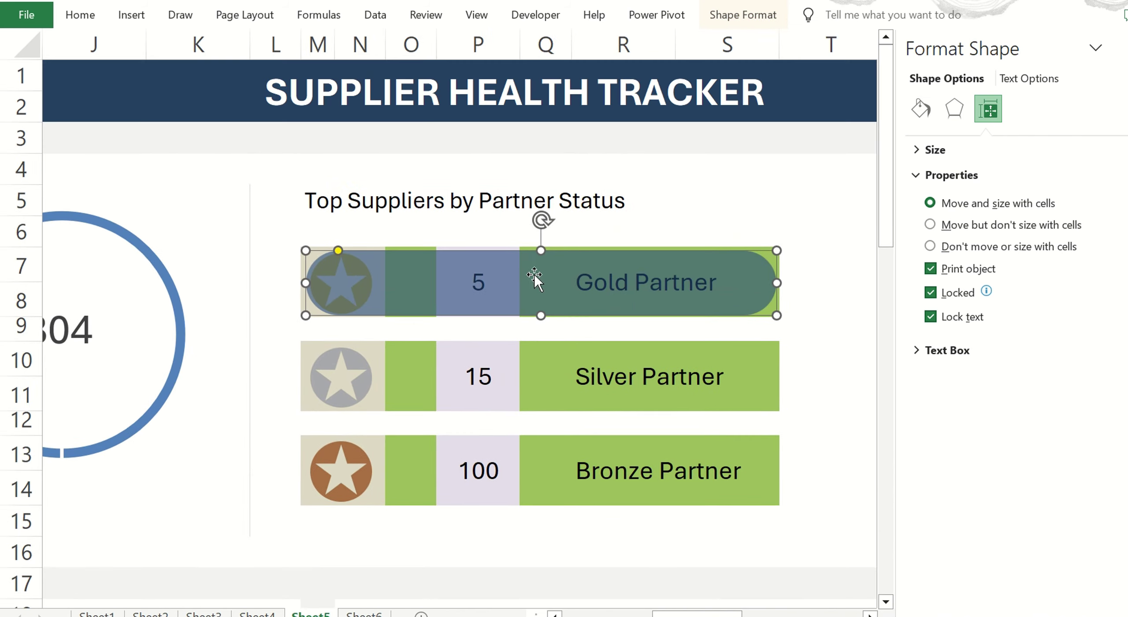
pyautogui.moveTo(534, 275); pyautogui.dragTo(471, 271)
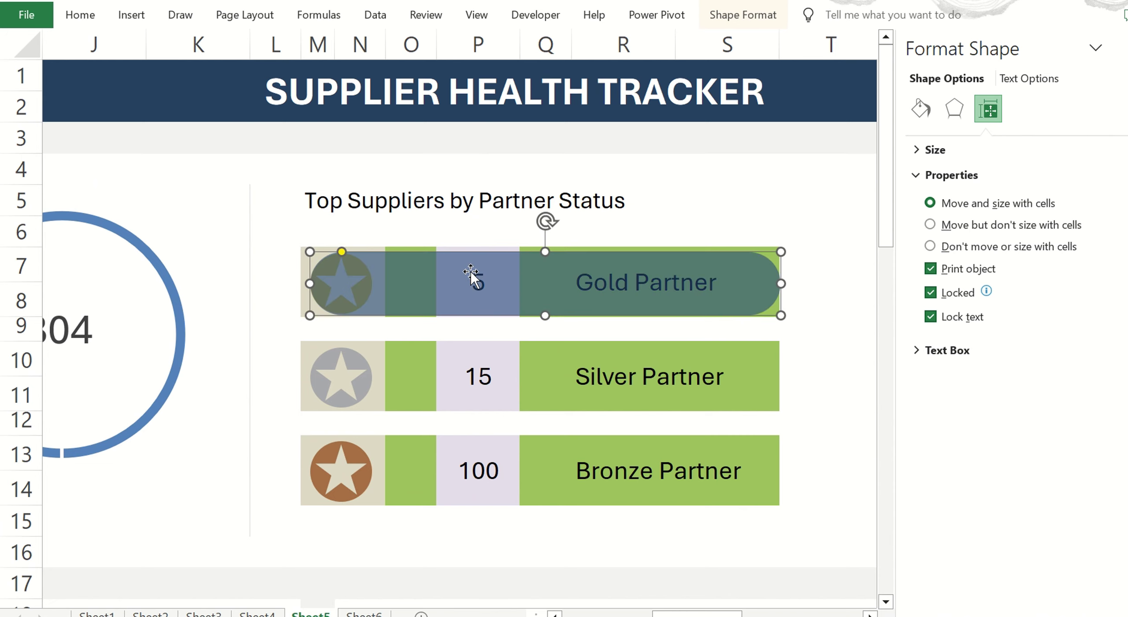
pyautogui.moveTo(304, 244); pyautogui.dragTo(815, 489)
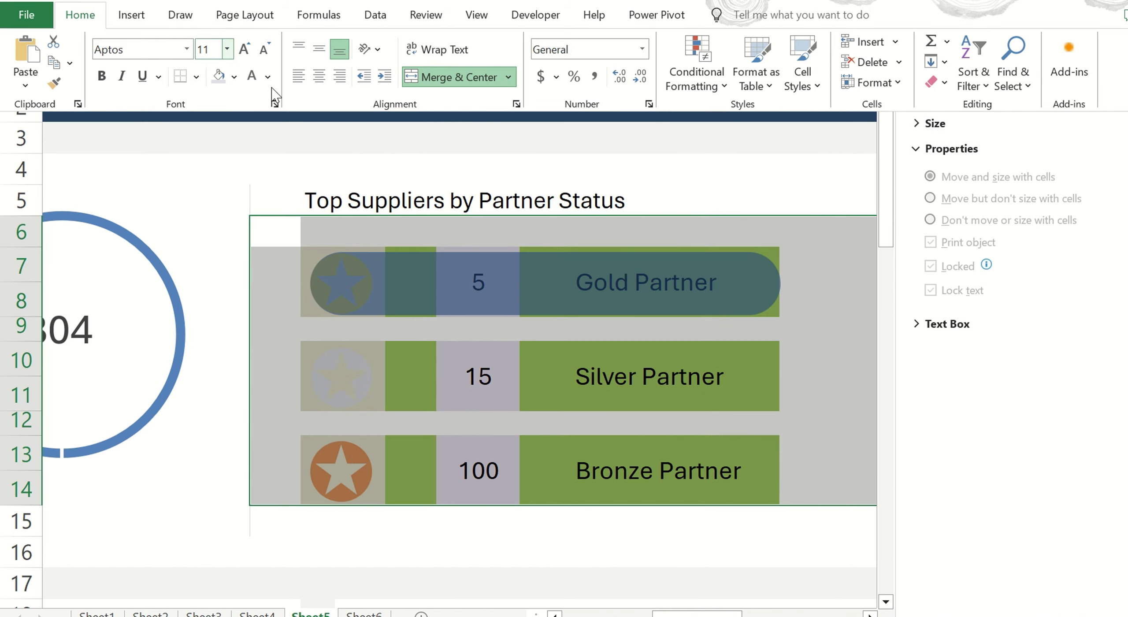
# Clear the fill from cells L6:T14 and send the Gold Partner bar behind its star.
pyautogui.click(234, 76)
pyautogui.click(241, 272)
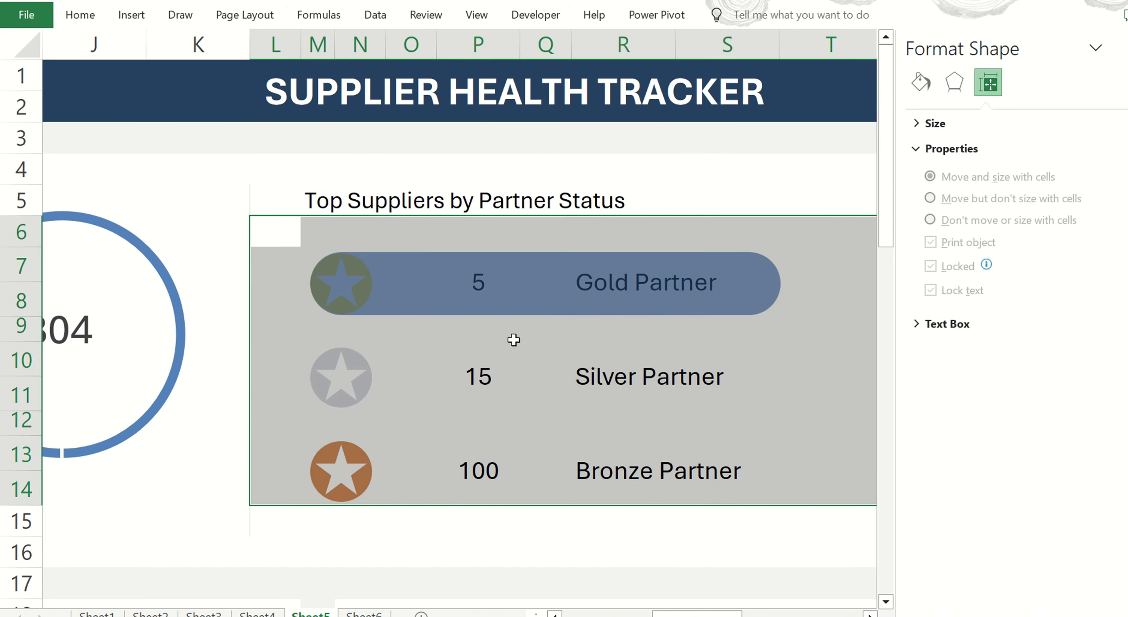
pyautogui.click(511, 338)
pyautogui.click(385, 282)
pyautogui.click(743, 14)
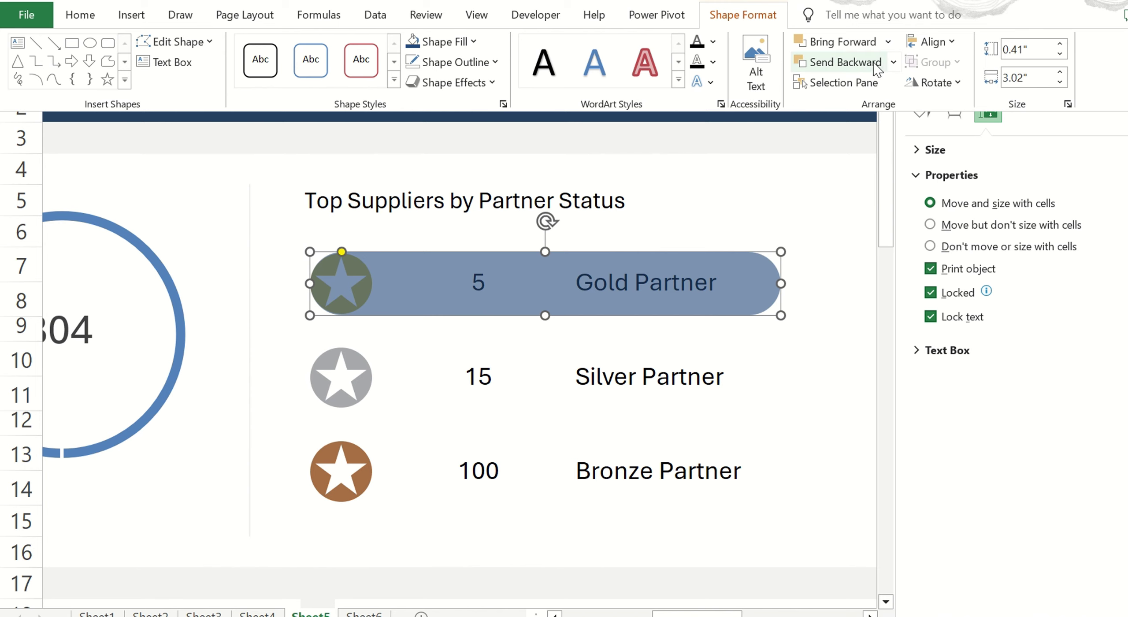
pyautogui.click(894, 66)
pyautogui.click(838, 108)
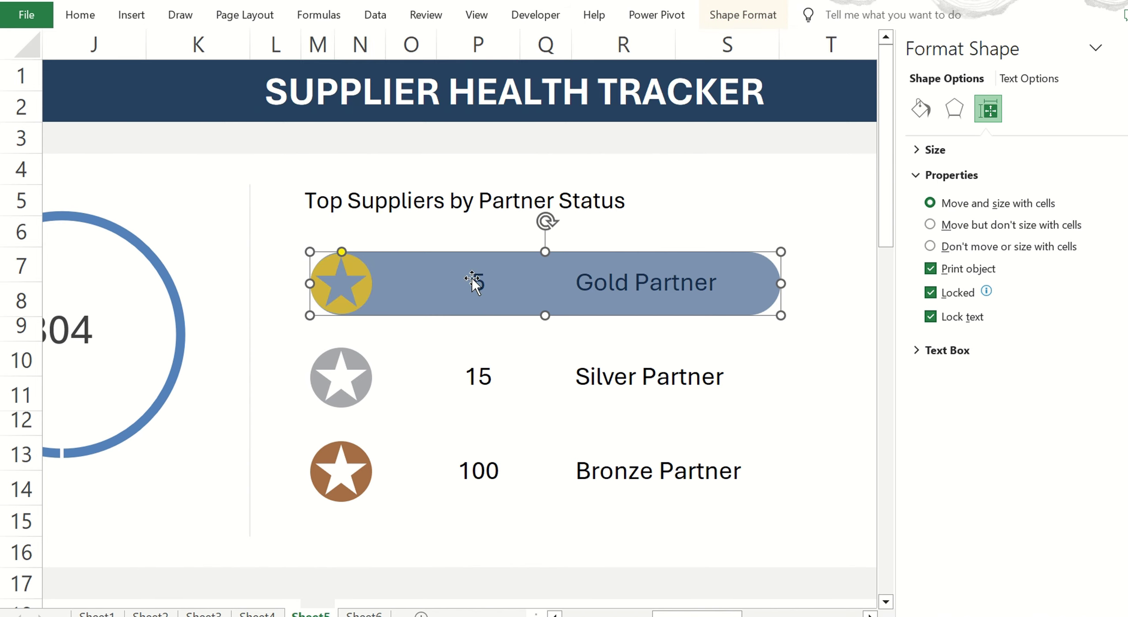
# Fill the Gold Partner bar White, Darker 5% and copy it onto the Silver Partner row.
pyautogui.rightClick(350, 257)
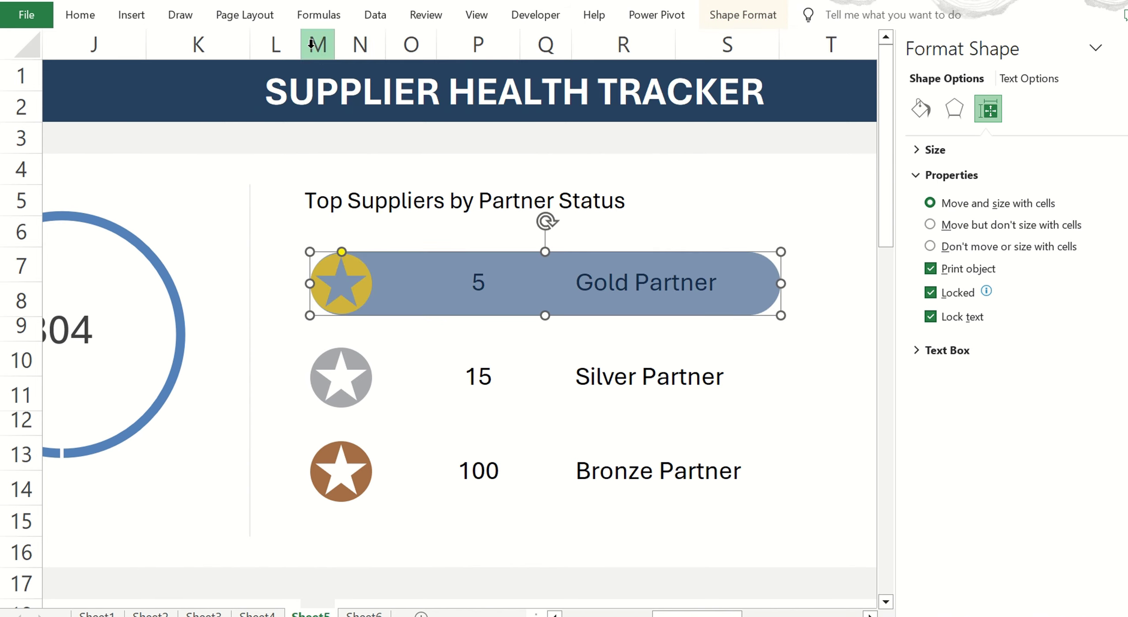
pyautogui.click(322, 199)
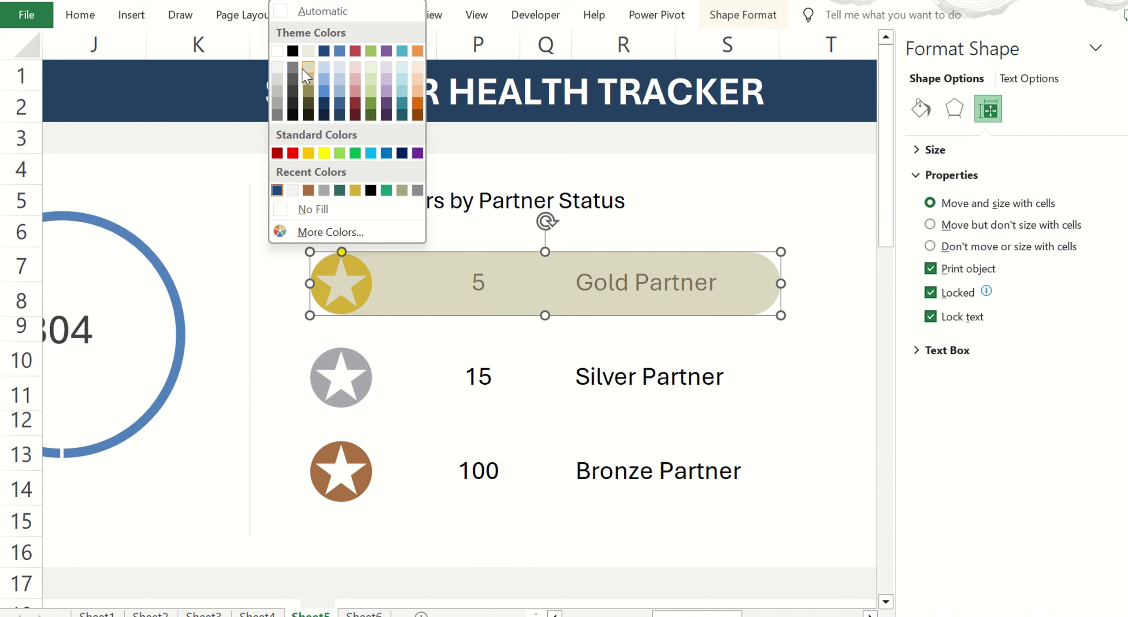
pyautogui.click(277, 67)
pyautogui.click(432, 346)
pyautogui.keyDown('ctrl'); pyautogui.scroll(-5, 518, 368); pyautogui.keyUp('ctrl')
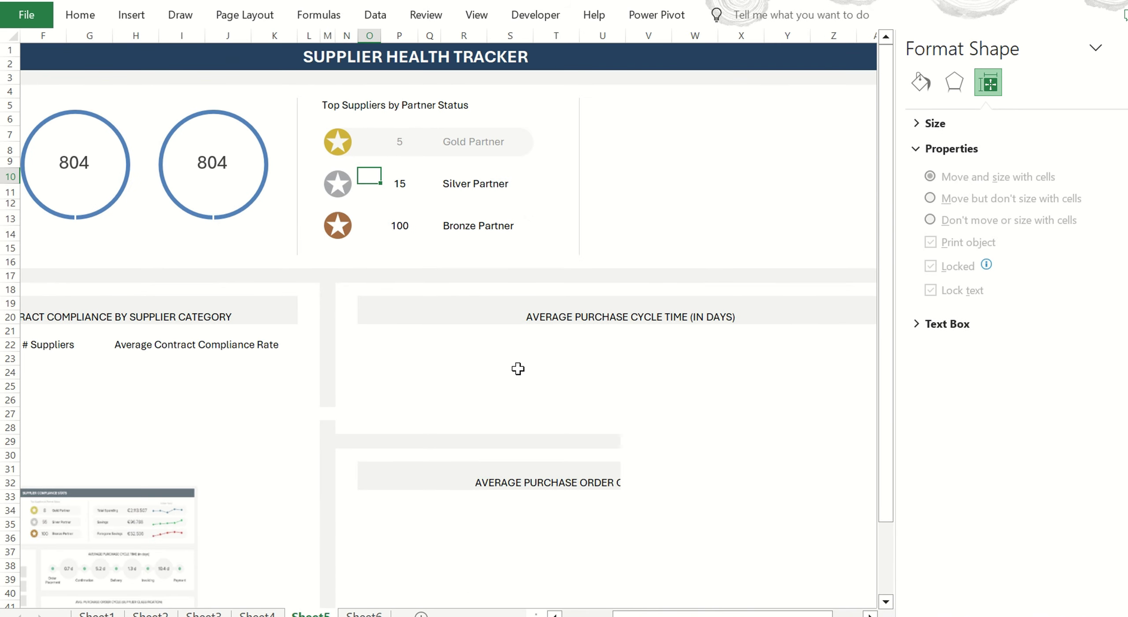
pyautogui.click(503, 146)
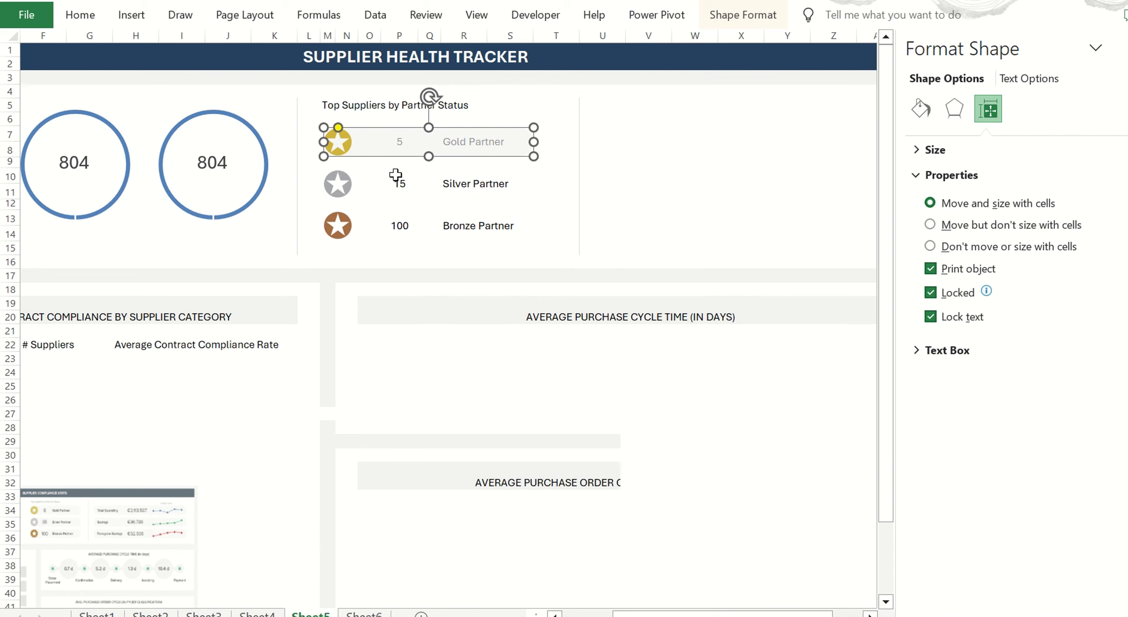
pyautogui.moveTo(423, 151); pyautogui.dragTo(411, 183)
# Duplicate the bar onto the Bronze Partner row and send the bars behind the stars and text.
pyautogui.click(743, 14)
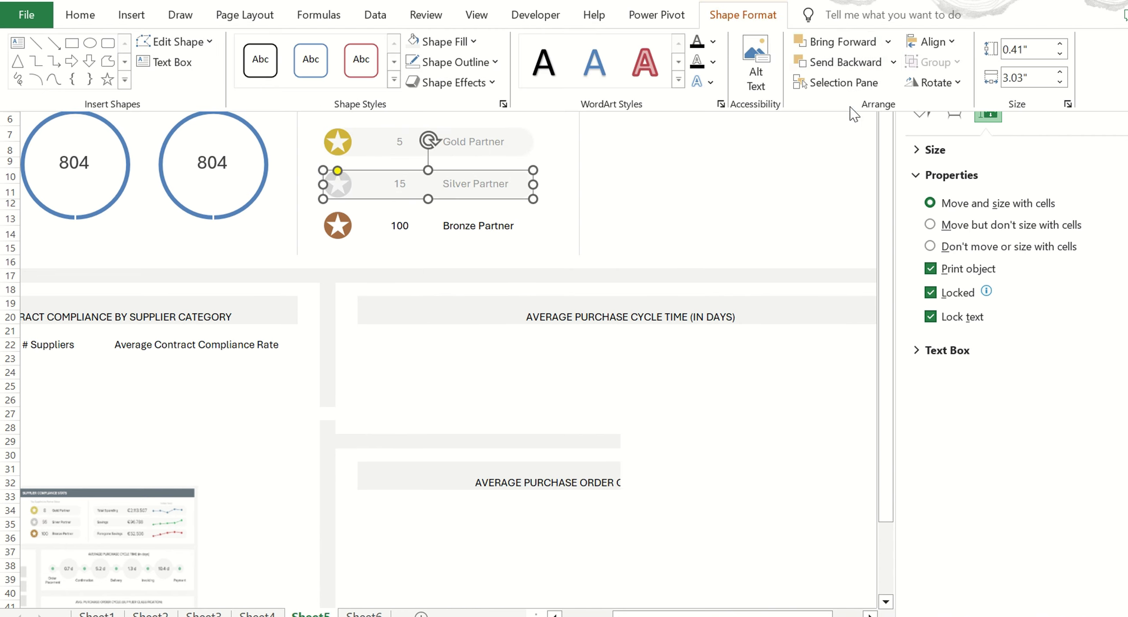
pyautogui.hotkey('ctrl', 'd')
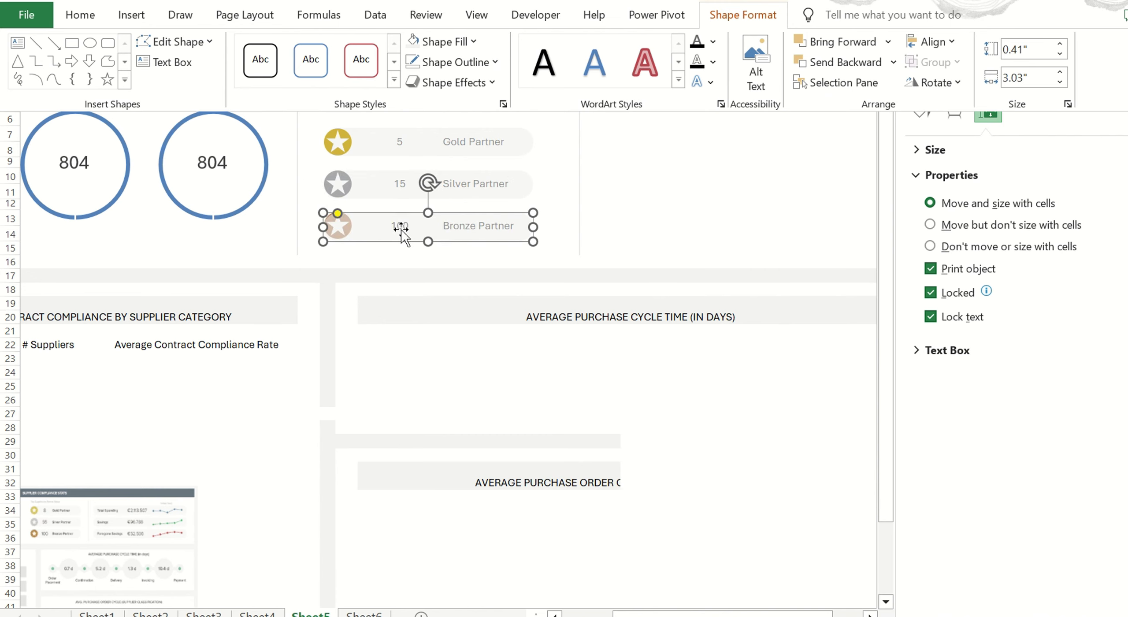
pyautogui.click(402, 229)
pyautogui.click(743, 15)
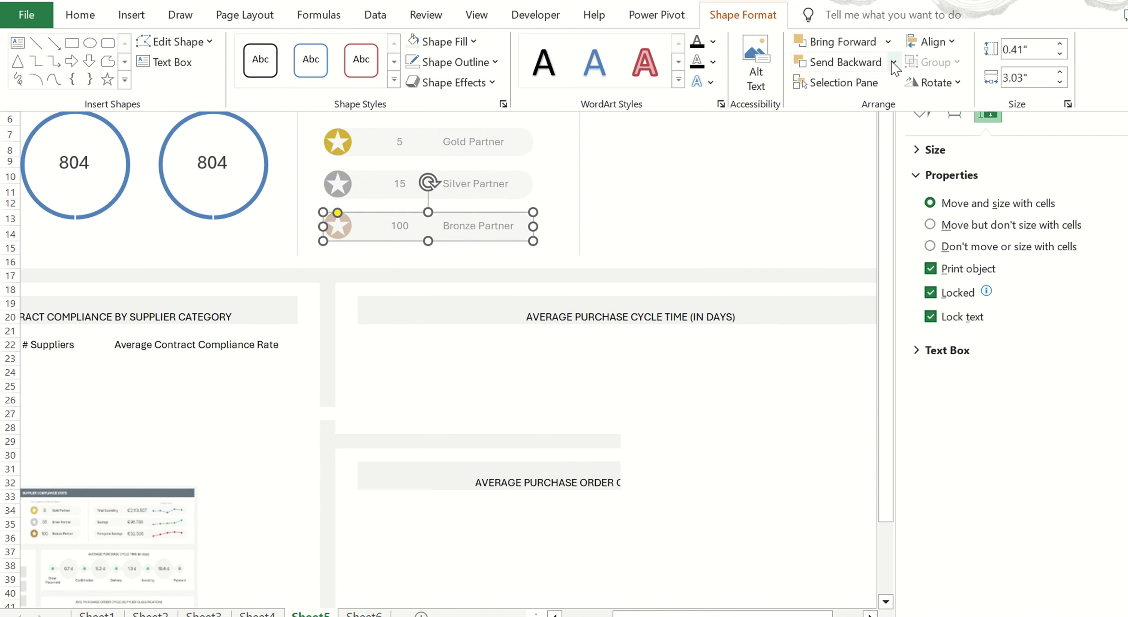
pyautogui.click(967, 246)
pyautogui.hotkey('shift', 'Tab')
pyautogui.hotkey('shift', 'Tab')
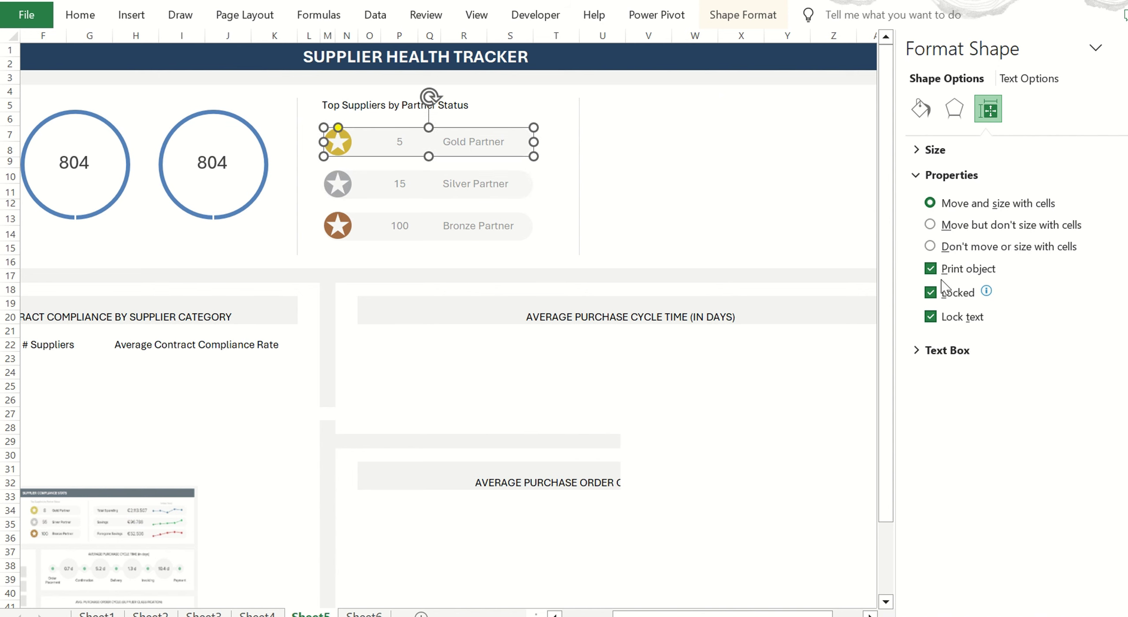
pyautogui.click(724, 176)
pyautogui.moveTo(120, 545); pyautogui.dragTo(431, 445)
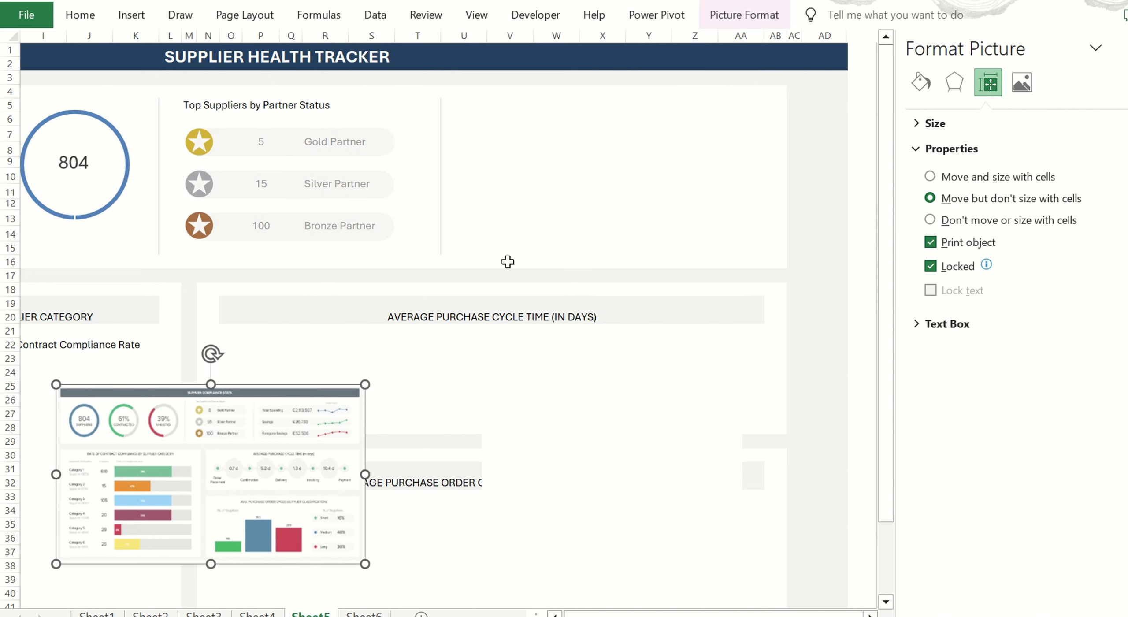
# Make column T narrower beside the partner panel.
pyautogui.hscroll(3, 506, 259)
pyautogui.moveTo(439, 41); pyautogui.dragTo(422, 41)
pyautogui.click(584, 37)
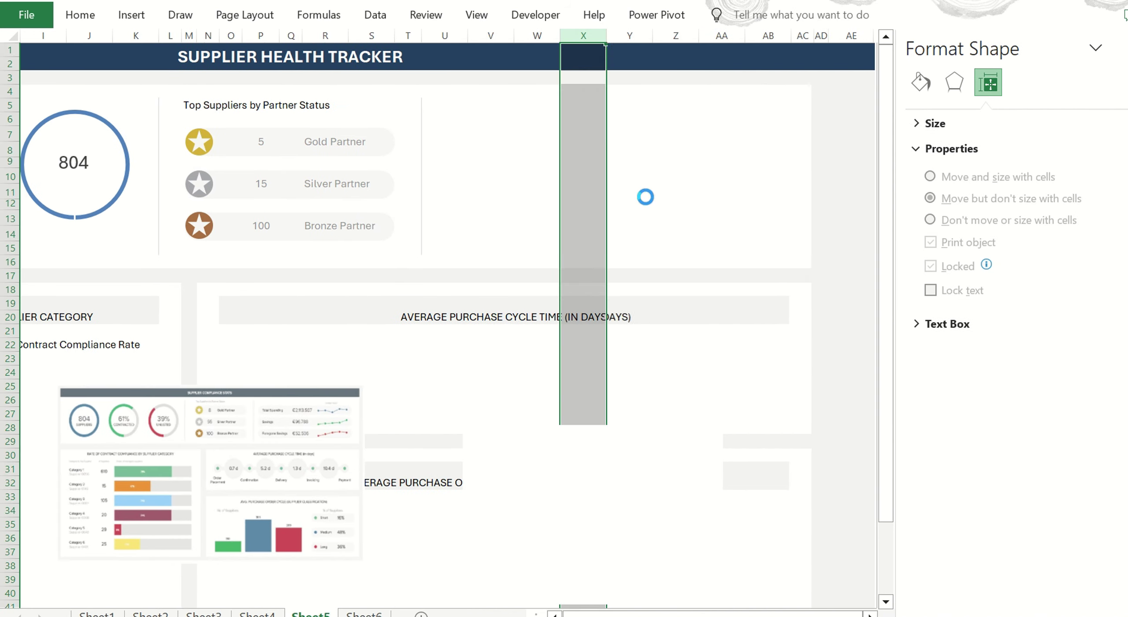
pyautogui.click(579, 191)
pyautogui.hscroll(-5, 593, 192)
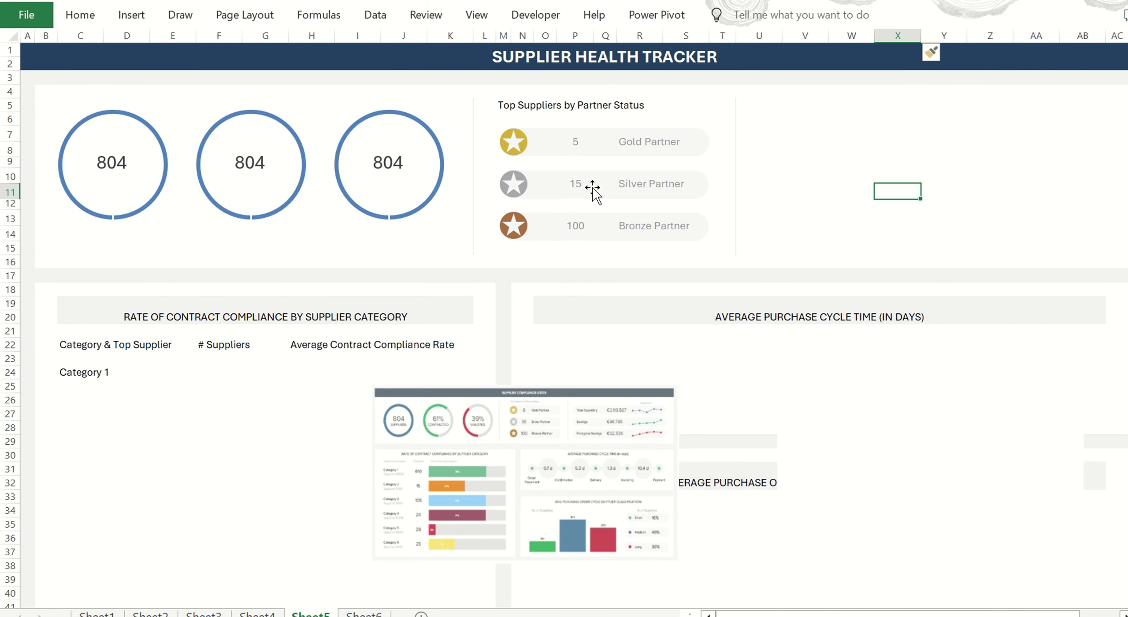
pyautogui.hscroll(3, 592, 191)
# Merge V7:AB8 into one block and paste a copy at V10:AB11.
pyautogui.click(633, 122)
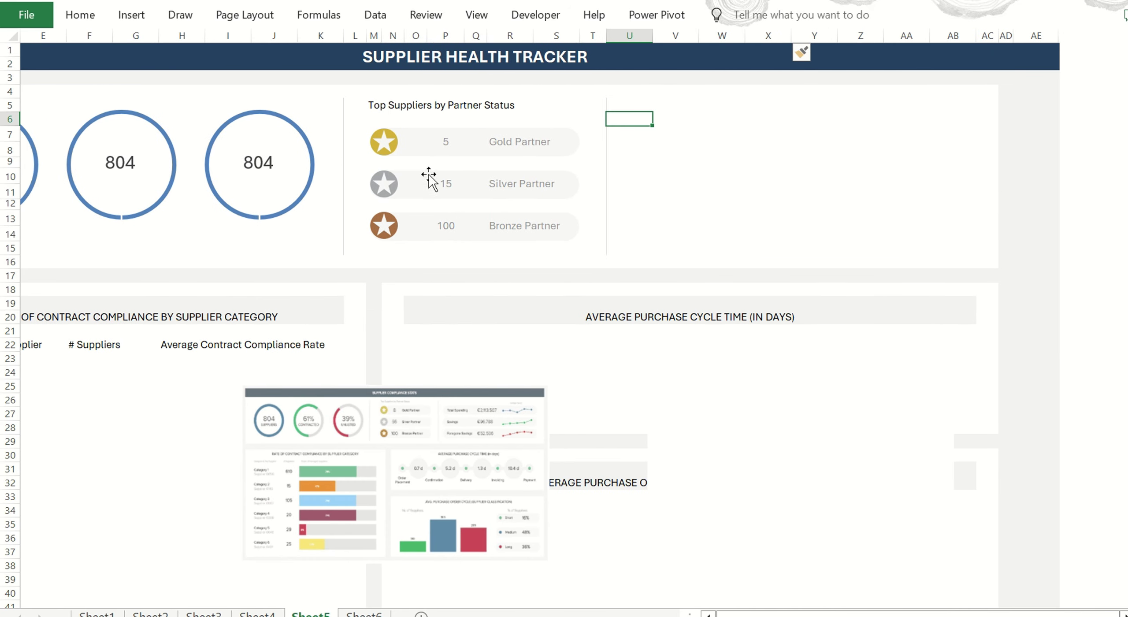
pyautogui.moveTo(397, 440); pyautogui.dragTo(110, 578)
pyautogui.moveTo(674, 133); pyautogui.dragTo(815, 149)
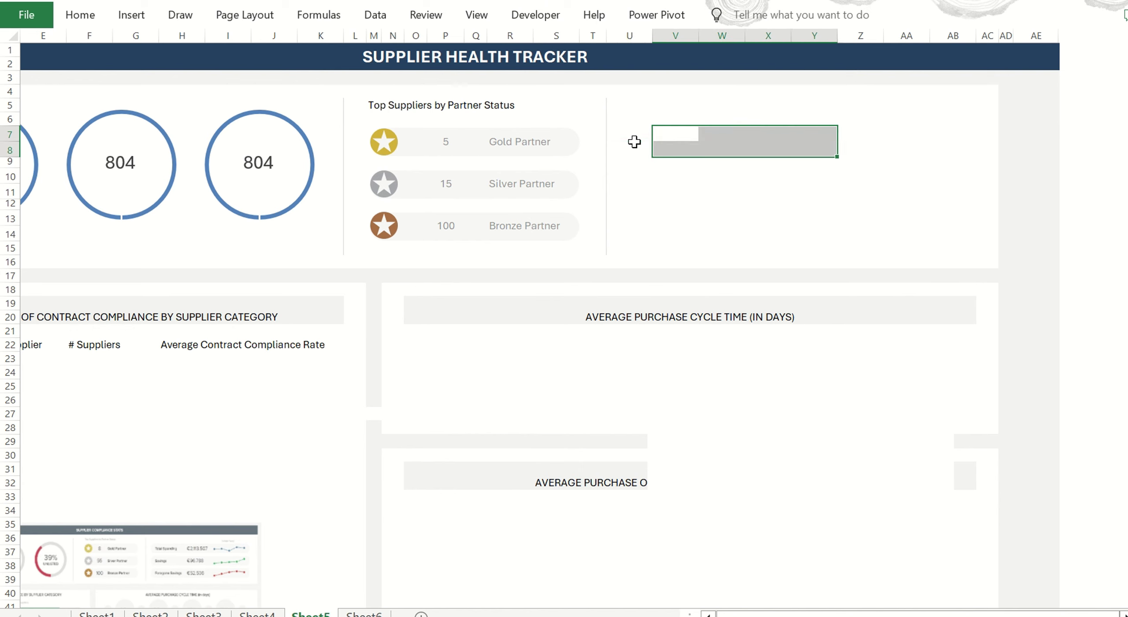
pyautogui.hotkey('shift', 'Right')
pyautogui.hotkey('shift', 'Right')
pyautogui.hotkey('shift', 'Right')
pyautogui.click(80, 15)
pyautogui.click(458, 77)
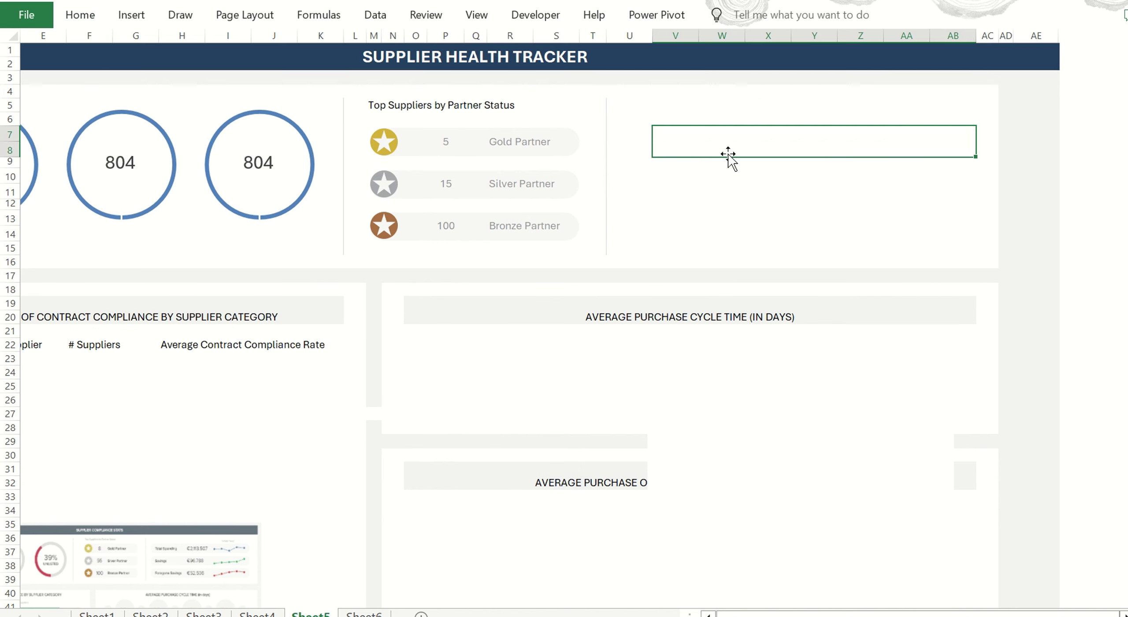
pyautogui.hotkey('ctrl', 'c')
pyautogui.press('Down')
pyautogui.press('Down')
pyautogui.hotkey('ctrl', 'v')
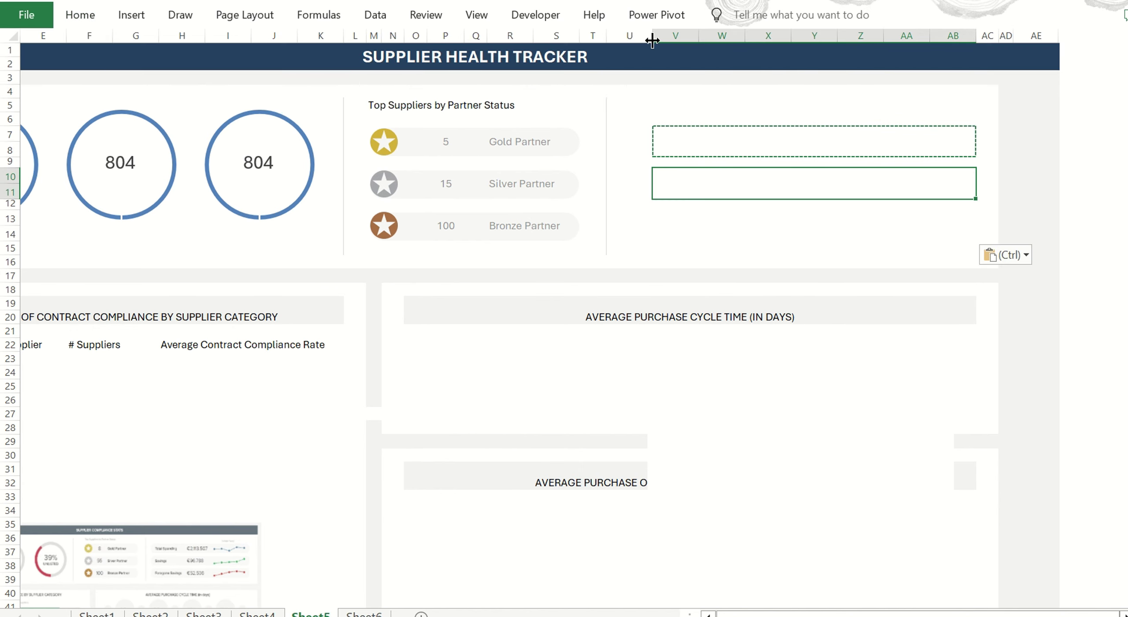
# Set column T to a width of 3.82.
pyautogui.rightClick(606, 35)
pyautogui.press('Escape')
pyautogui.moveTo(606, 35); pyautogui.dragTo(602, 37)
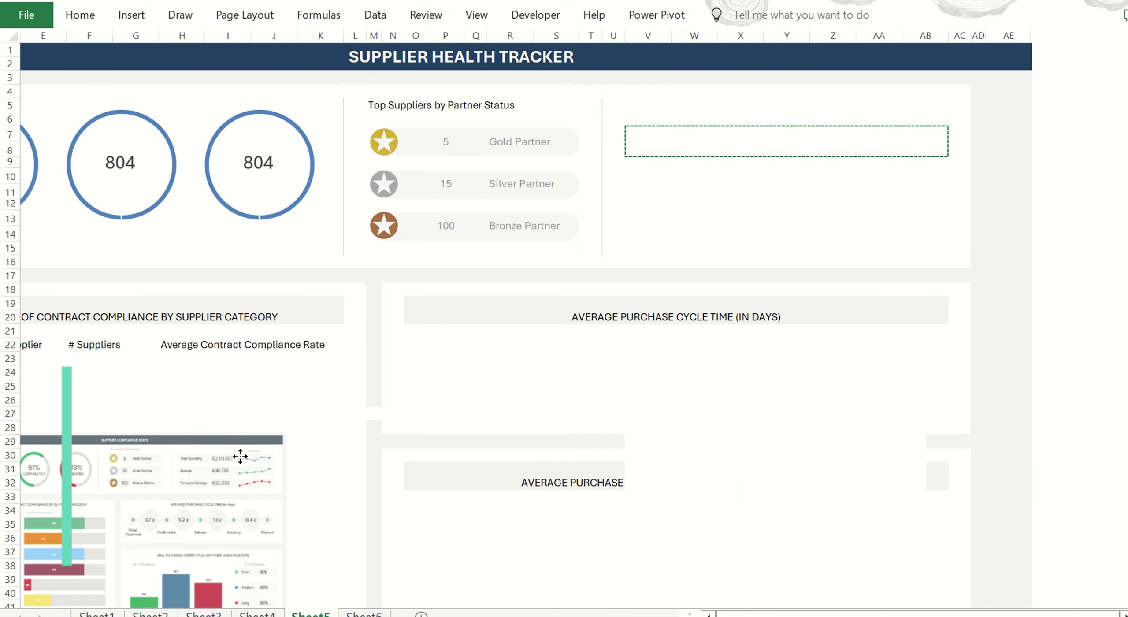
pyautogui.click(241, 456)
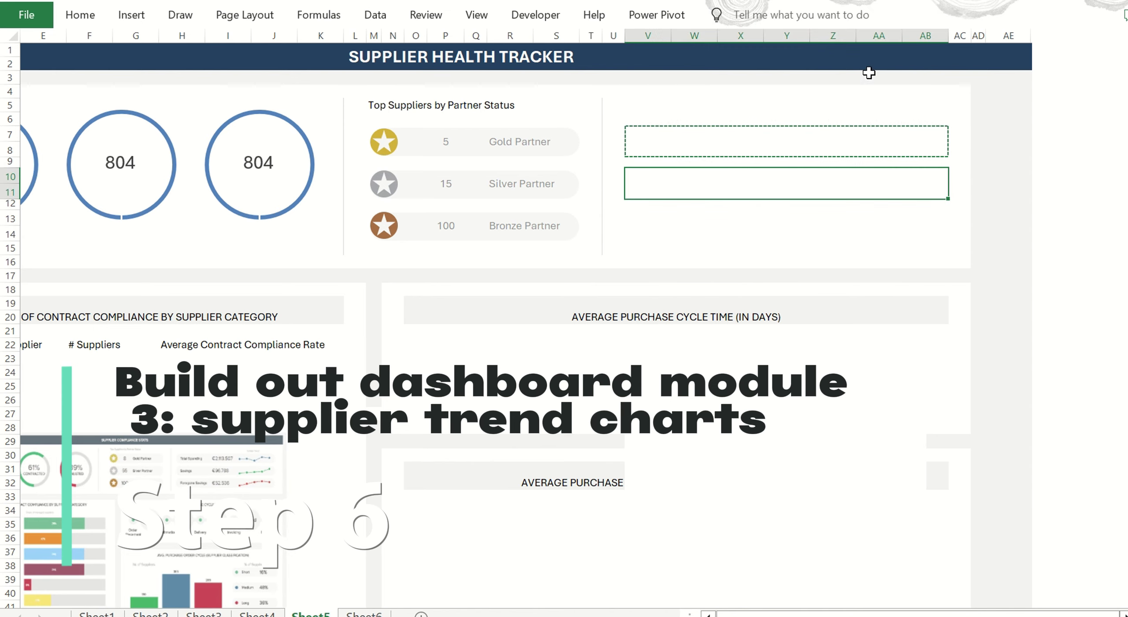
# Insert a column to widen the bars and fill V7:AC8, V10:AC11 and V13:AC14 green.
pyautogui.rightClick(877, 35)
pyautogui.click(908, 191)
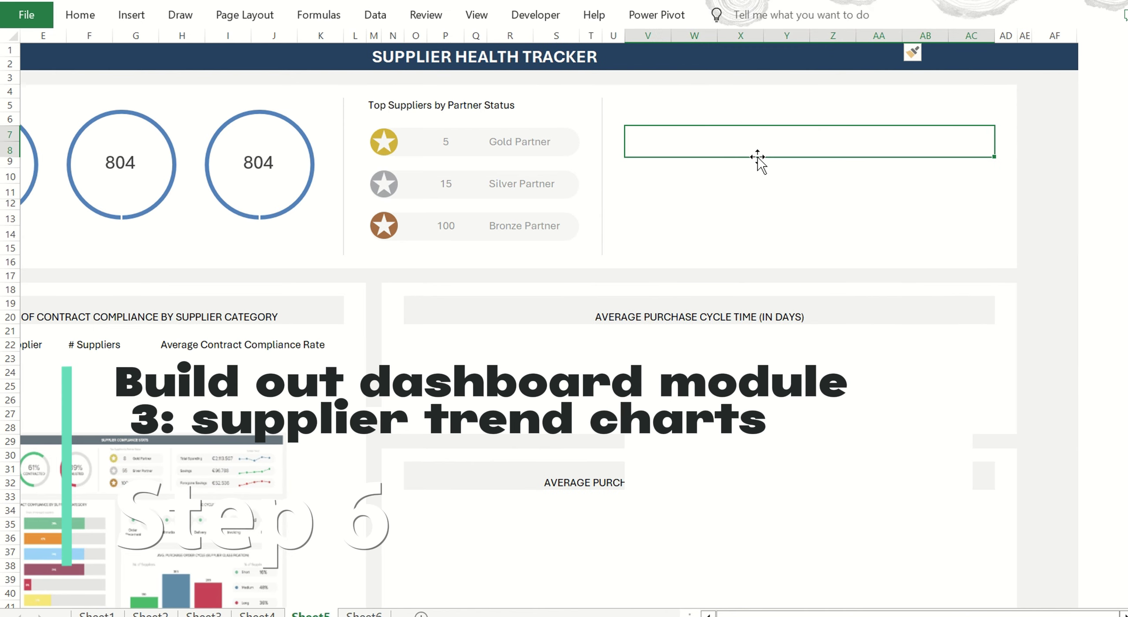
pyautogui.click(282, 166)
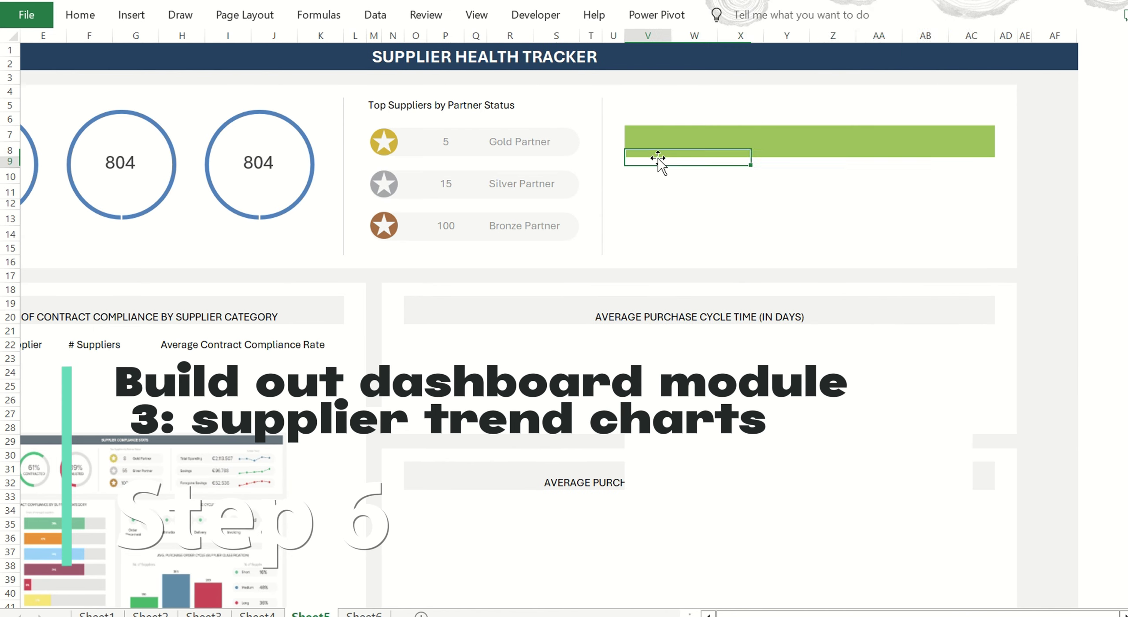
pyautogui.click(659, 172)
pyautogui.press('F4')
pyautogui.press('Down')
pyautogui.press('Down')
pyautogui.press('F4')
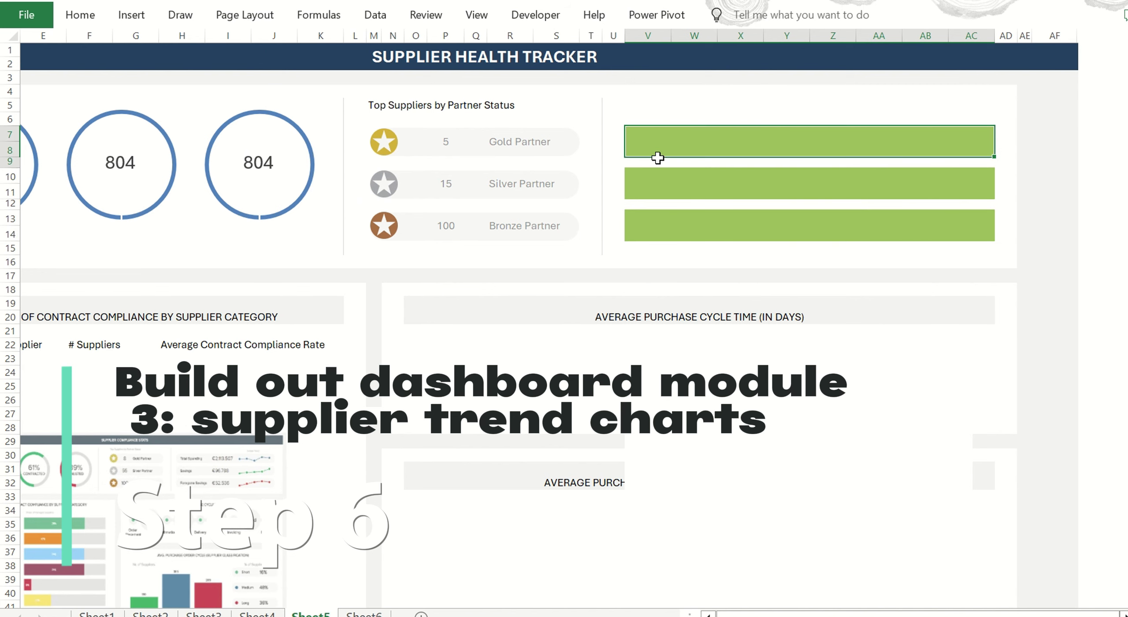
pyautogui.moveTo(657, 158); pyautogui.dragTo(660, 234)
pyautogui.click(77, 15)
pyautogui.rightClick(665, 134)
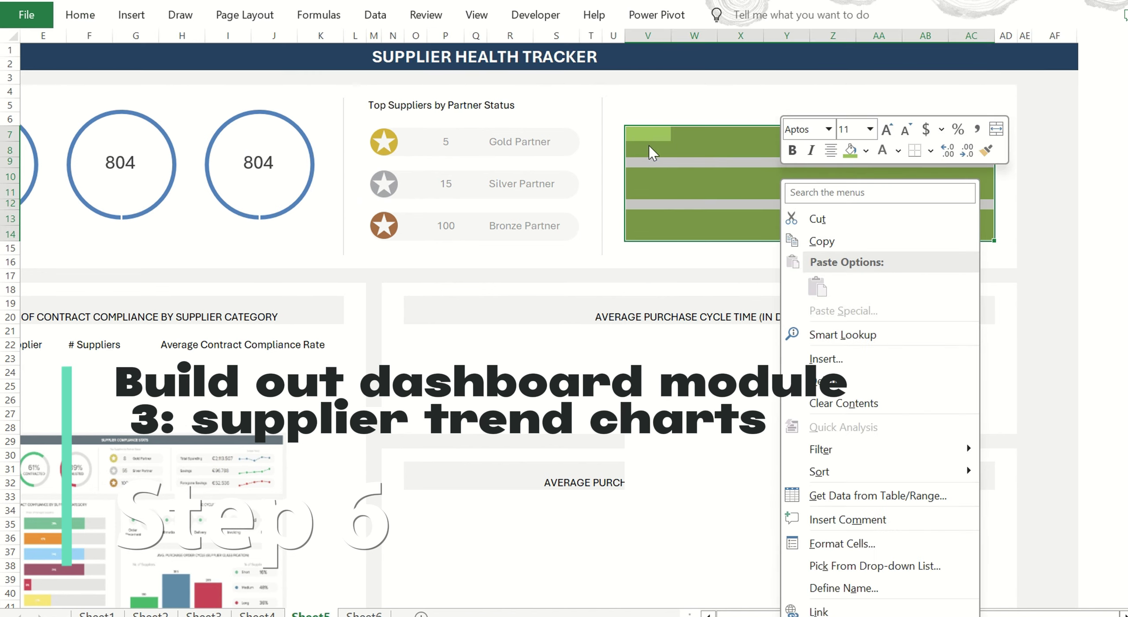
# Merge V7:W8 into a single Total Spending label cell.
pyautogui.click(665, 134)
pyautogui.hotkey('shift', 'Right')
pyautogui.hotkey('shift', 'Down')
pyautogui.click(80, 14)
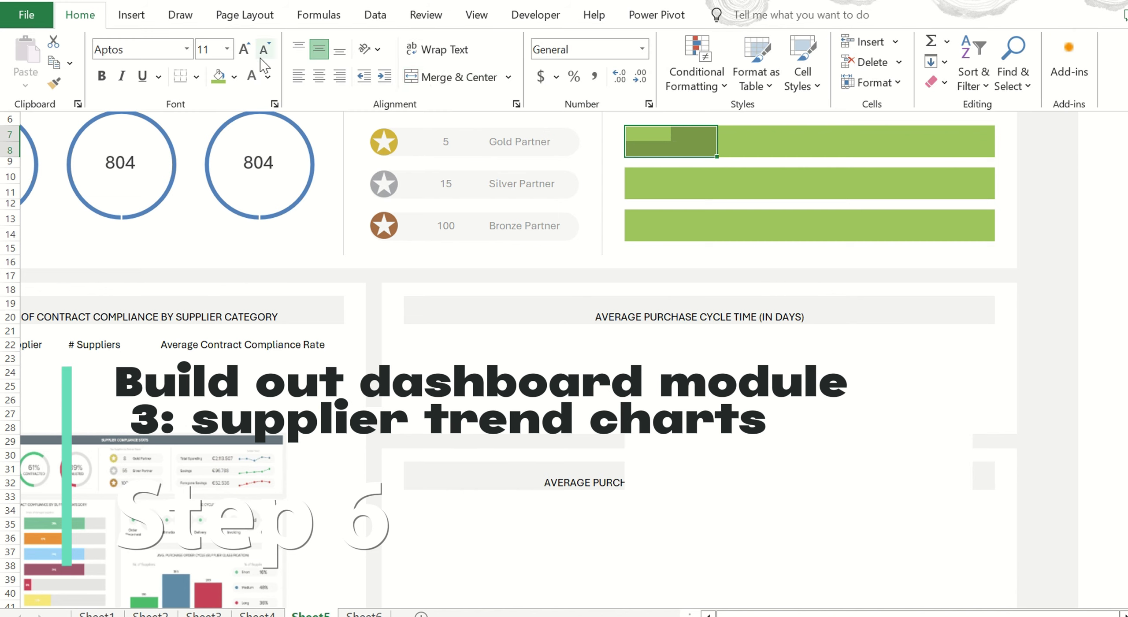
pyautogui.click(453, 76)
pyautogui.write('Total Spending')
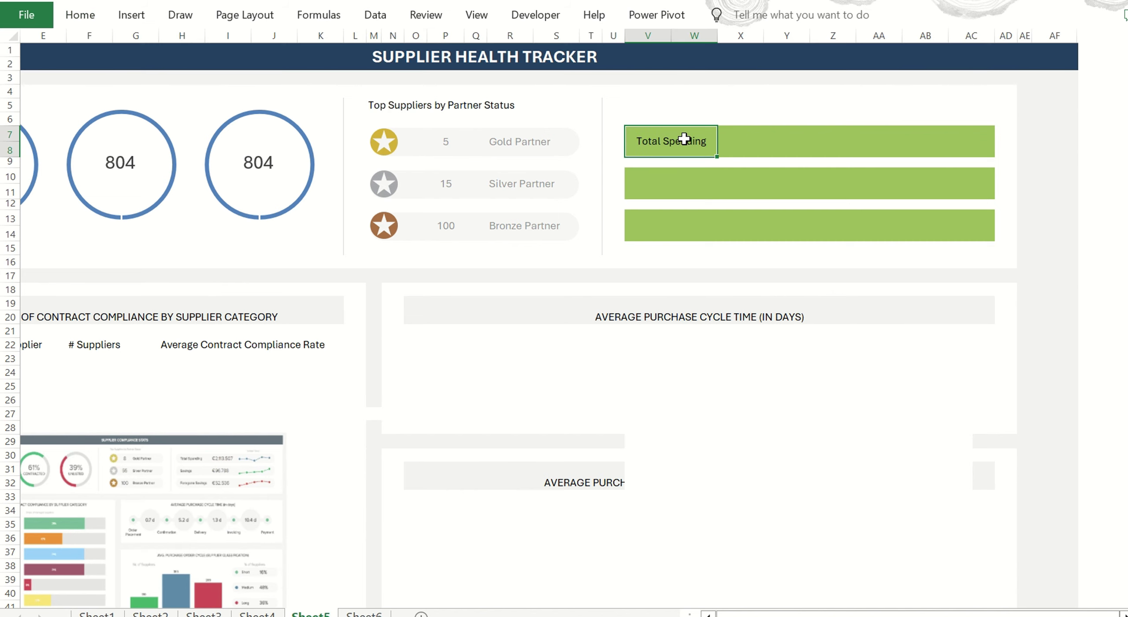
# Copy the label down to the other bars, relabelling them Savings and Foregone Savings.
pyautogui.hotkey('ctrl', 'c')
pyautogui.press('Down')
pyautogui.press('Down')
pyautogui.hotkey('ctrl', 'v')
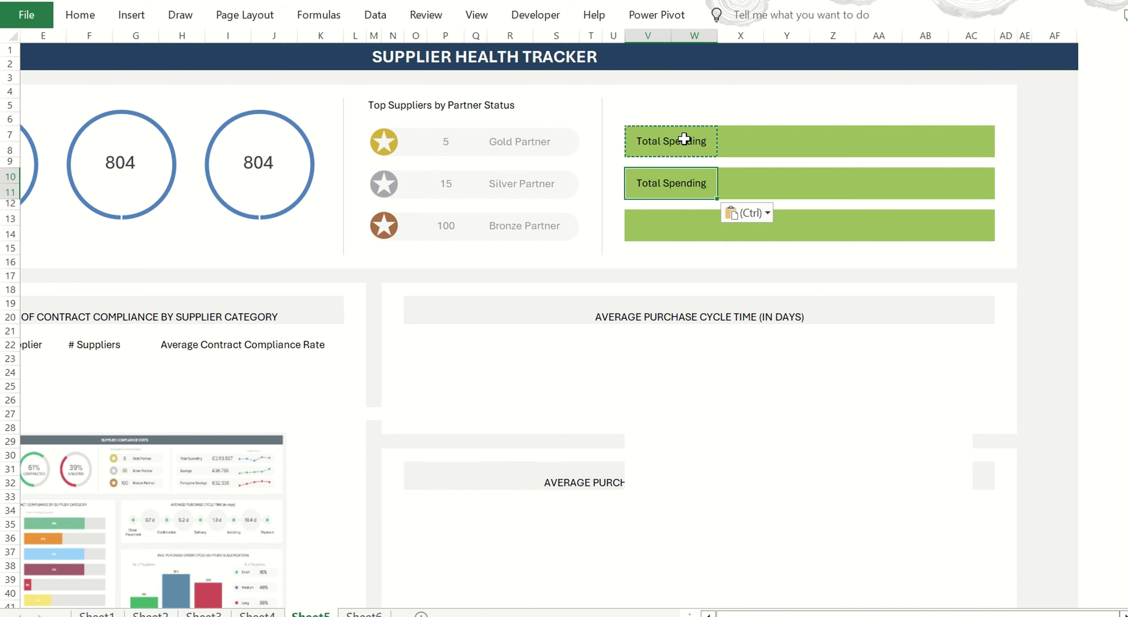
pyautogui.write('Savins')
pyautogui.hotkey('ctrl', 'Return')
pyautogui.hotkey('ctrl', 'c')
pyautogui.press('Down')
pyautogui.press('Down')
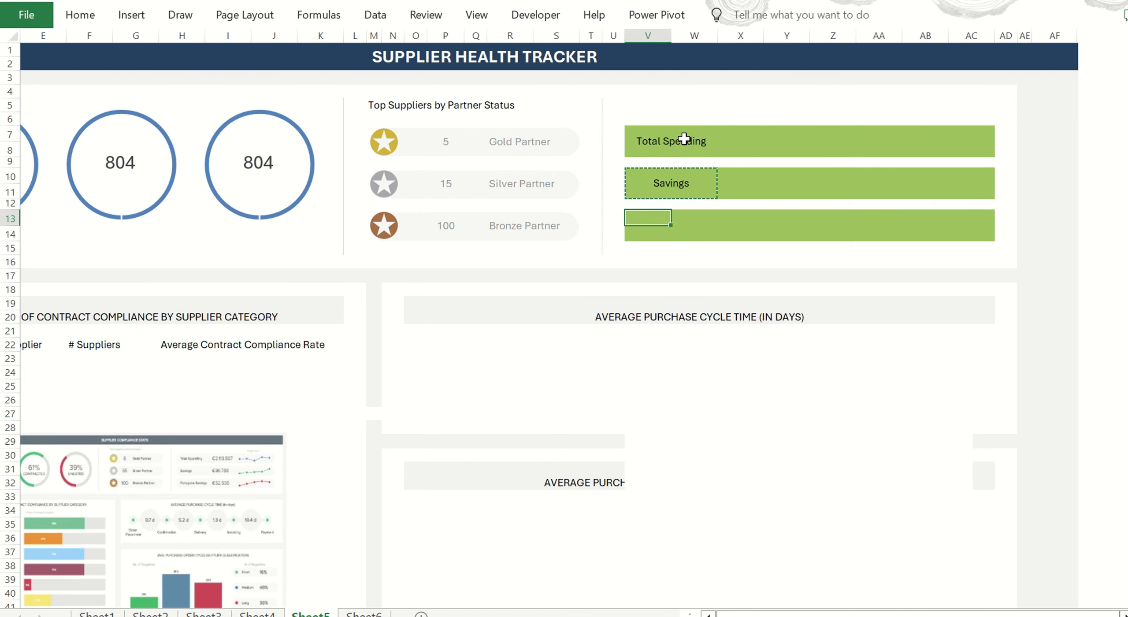
pyautogui.hotkey('ctrl', 'v')
pyautogui.write('Foregone Savings')
# Left-align the three labels in V7:W14.
pyautogui.moveTo(680, 138); pyautogui.dragTo(675, 224)
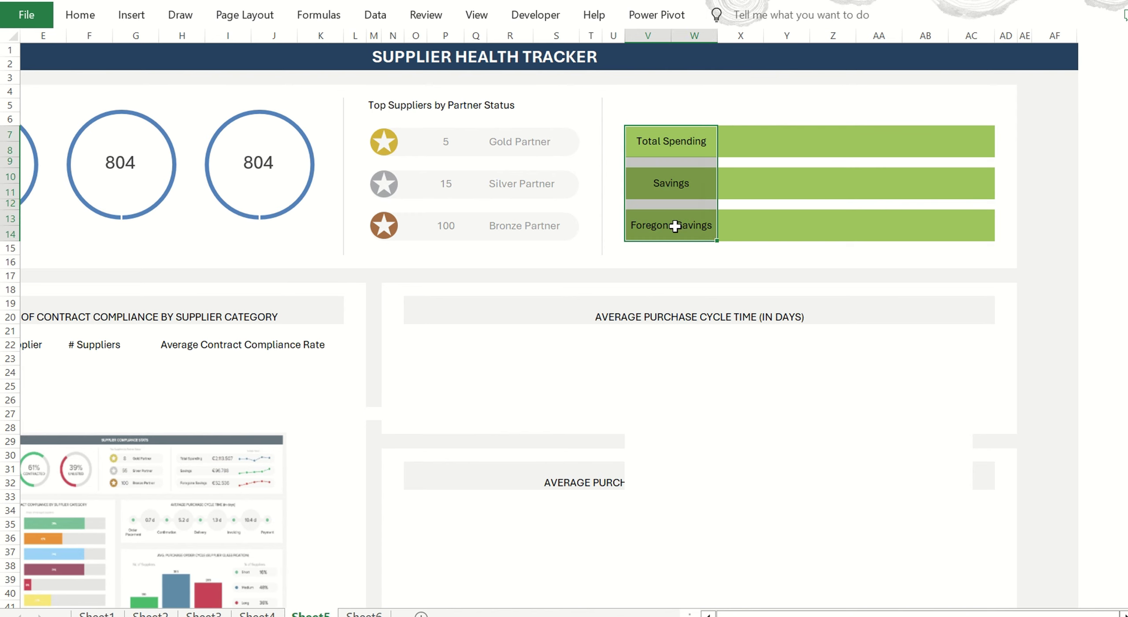
pyautogui.rightClick(674, 224)
pyautogui.click(81, 17)
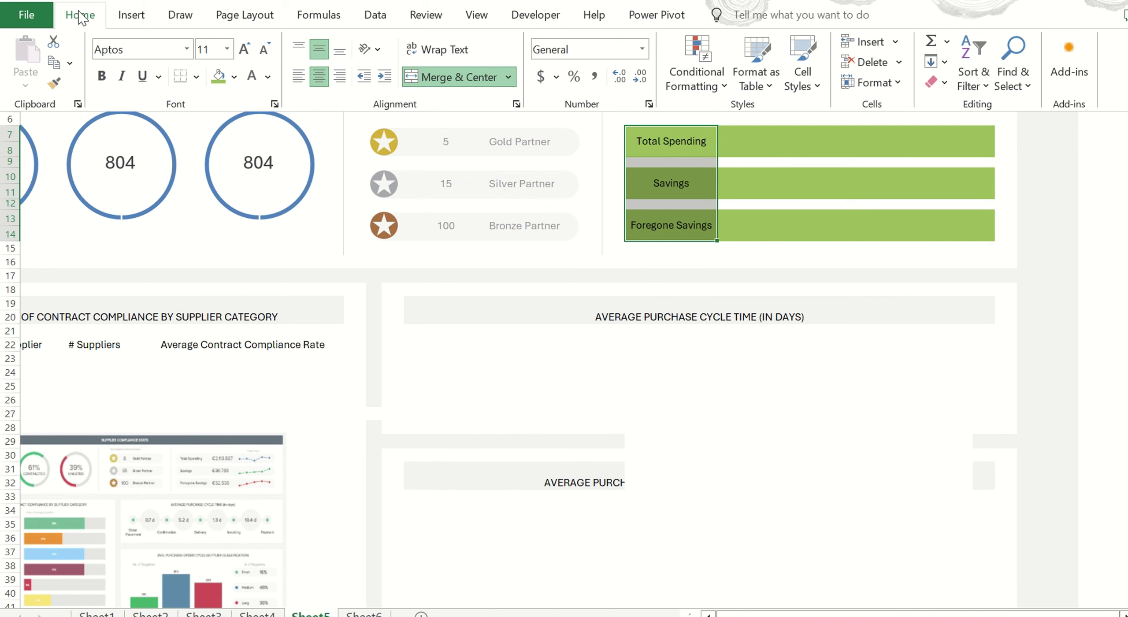
pyautogui.click(299, 76)
pyautogui.click(740, 180)
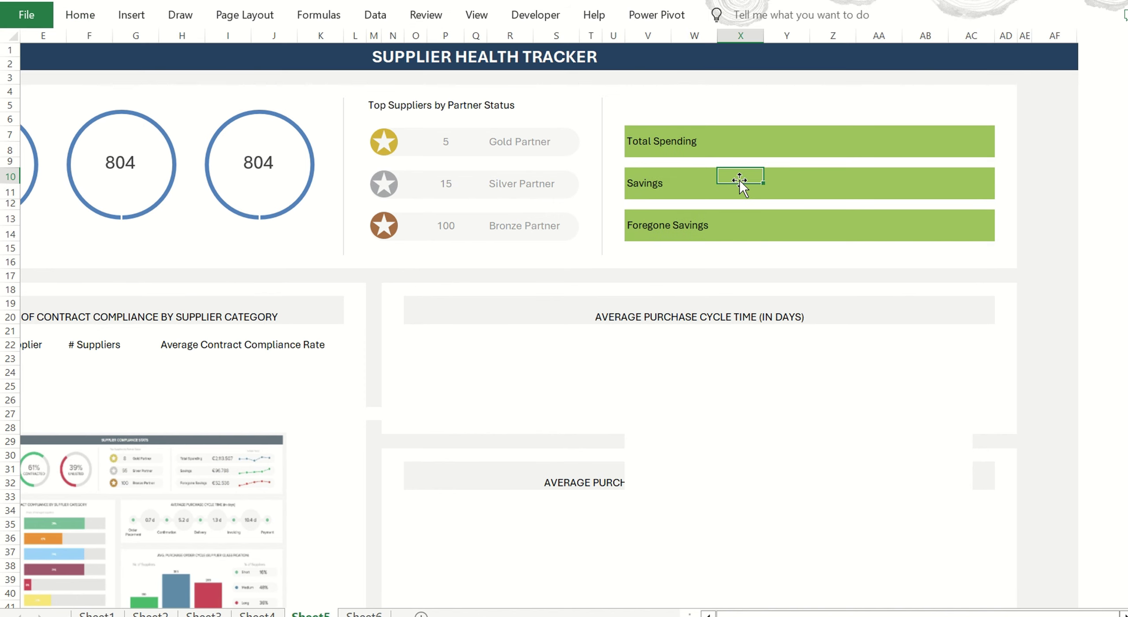
# Merge X7:Y8 and enter the Total Spending value 2113507.
pyautogui.moveTo(739, 146); pyautogui.dragTo(789, 152)
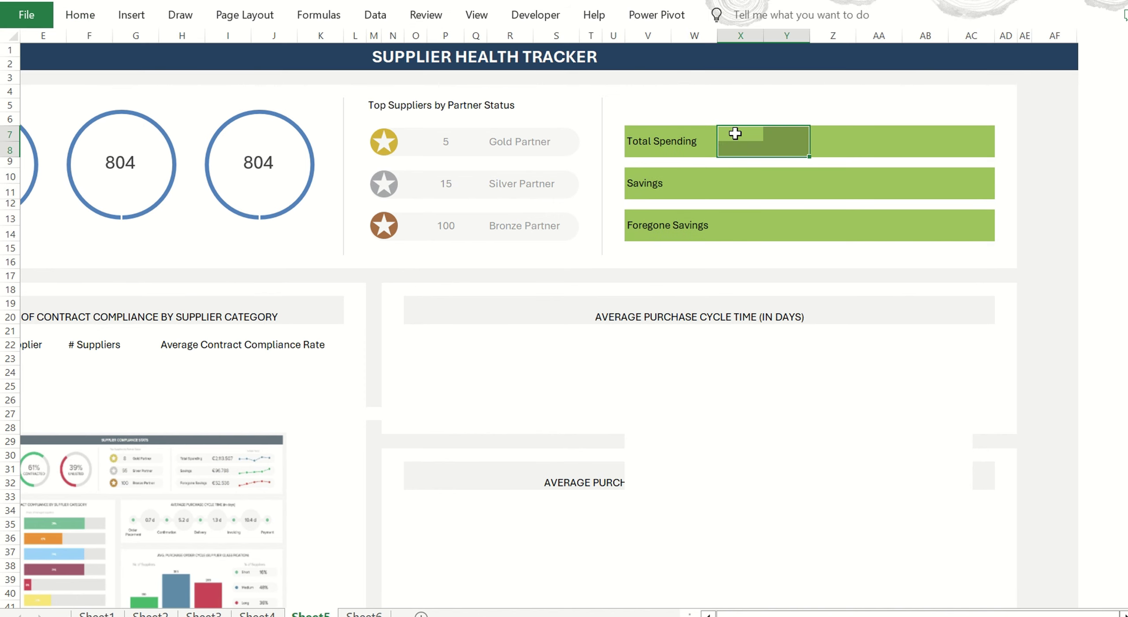
pyautogui.click(80, 14)
pyautogui.click(458, 77)
pyautogui.write('21135')
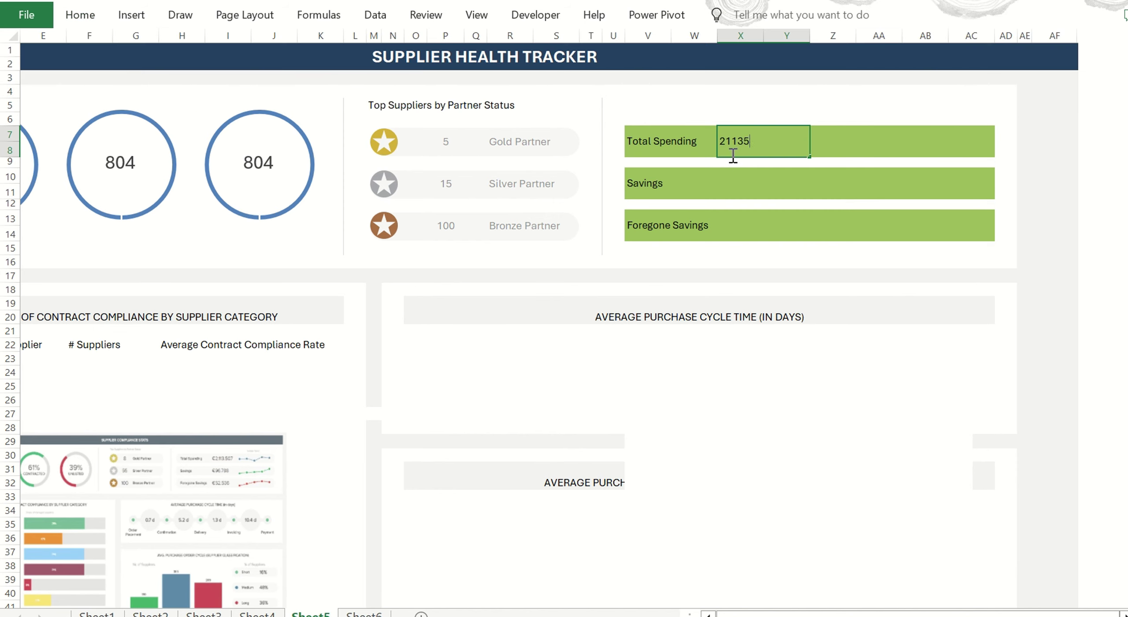
pyautogui.write('07')
pyautogui.click(732, 152)
# Copy the value down, changing it to 96788 for Savings and 32536 for Foregone Savings.
pyautogui.hotkey('ctrl', 'c')
pyautogui.press('Down')
pyautogui.press('Down')
pyautogui.hotkey('ctrl', 'v')
pyautogui.press('Down')
pyautogui.press('Down')
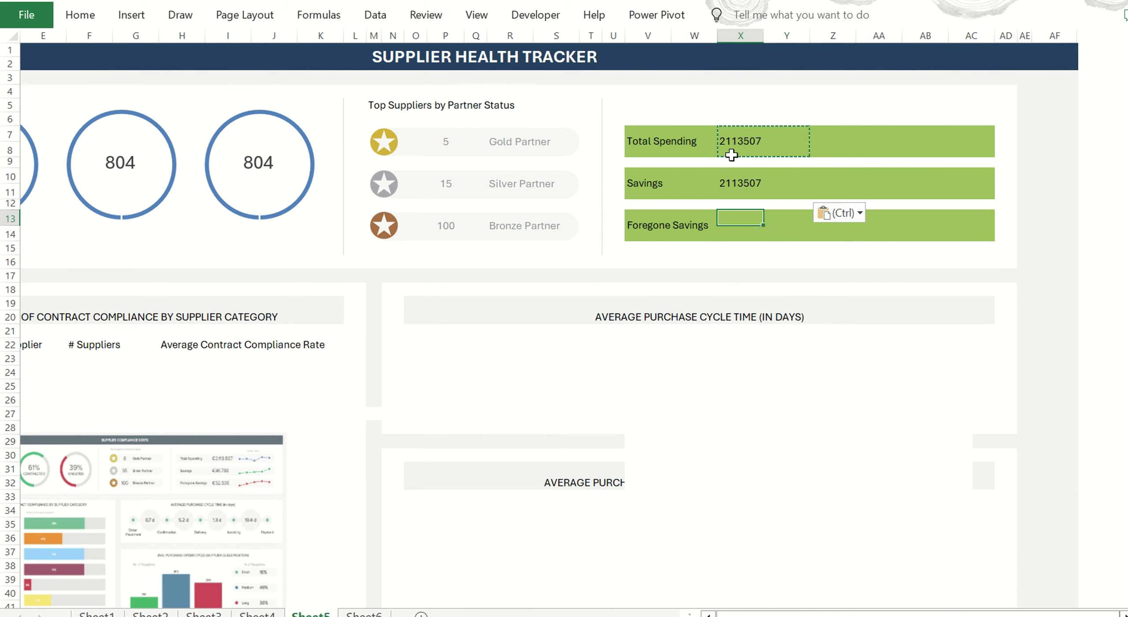
pyautogui.hotkey('ctrl', 'v')
pyautogui.press('Up')
pyautogui.press('Up')
pyautogui.write('967')
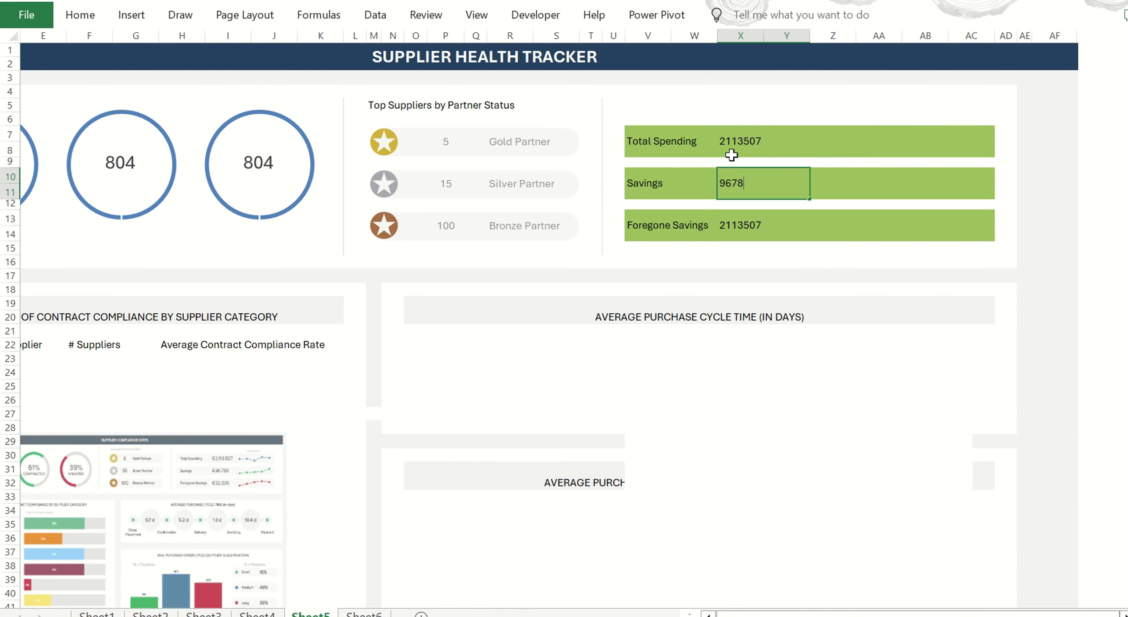
pyautogui.write('8')
pyautogui.press('Down')
pyautogui.press('Down')
pyautogui.write('36')
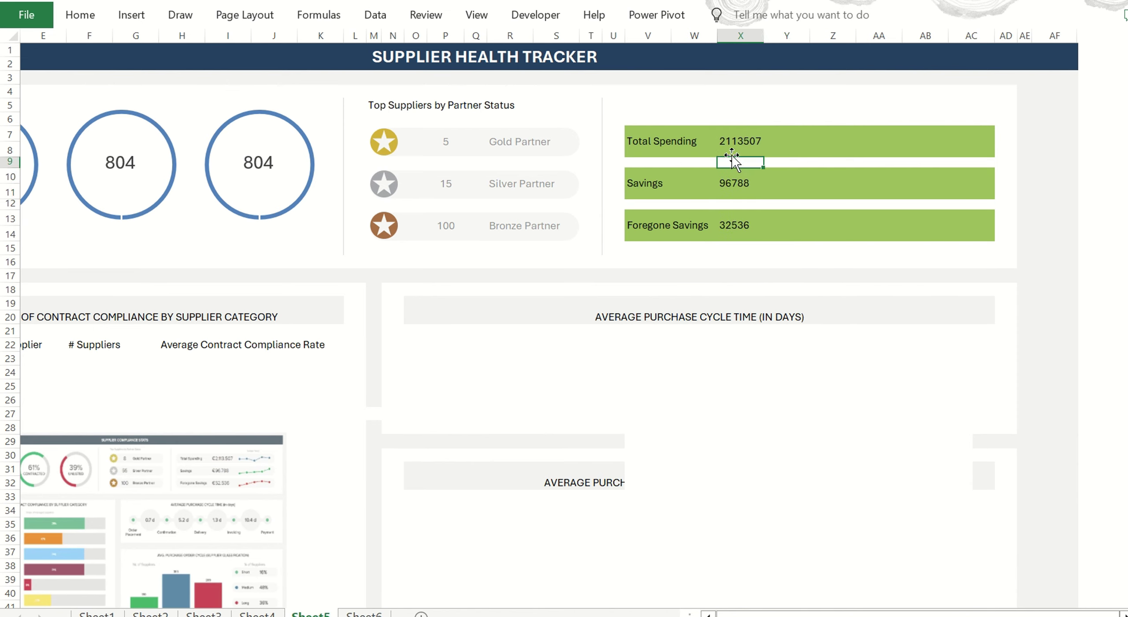
pyautogui.click(731, 155)
# Format the three totals with the custom whole-dollar format $#,##0.
pyautogui.hotkey('shift', 'Down')
pyautogui.hotkey('shift', 'Down')
pyautogui.hotkey('ctrl', '1')
pyautogui.click(533, 111)
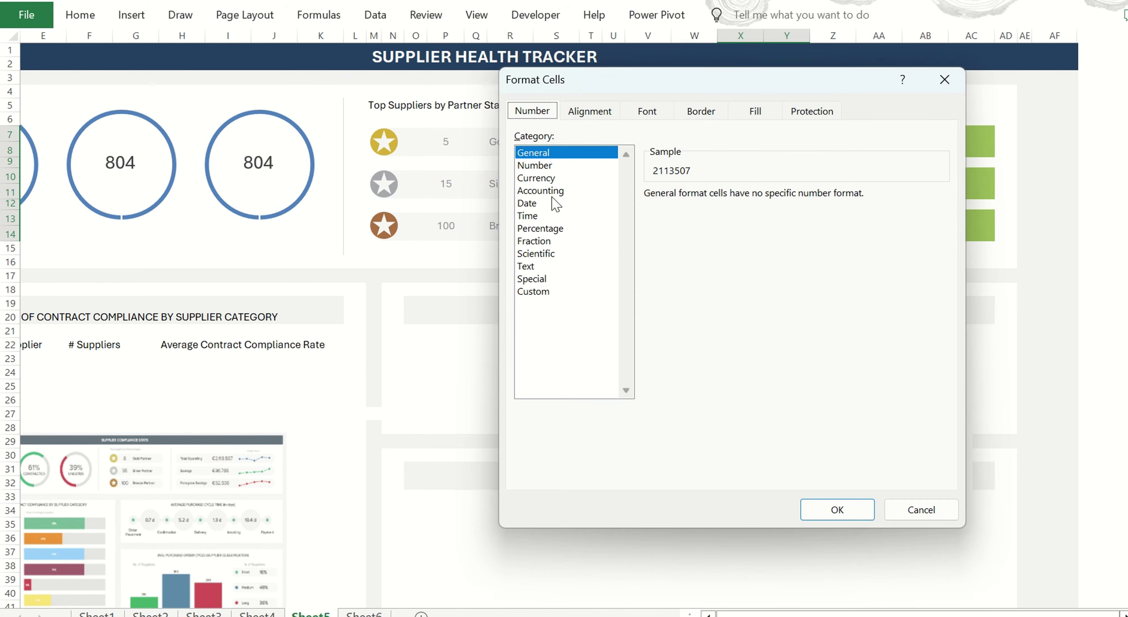
pyautogui.click(536, 178)
pyautogui.click(532, 293)
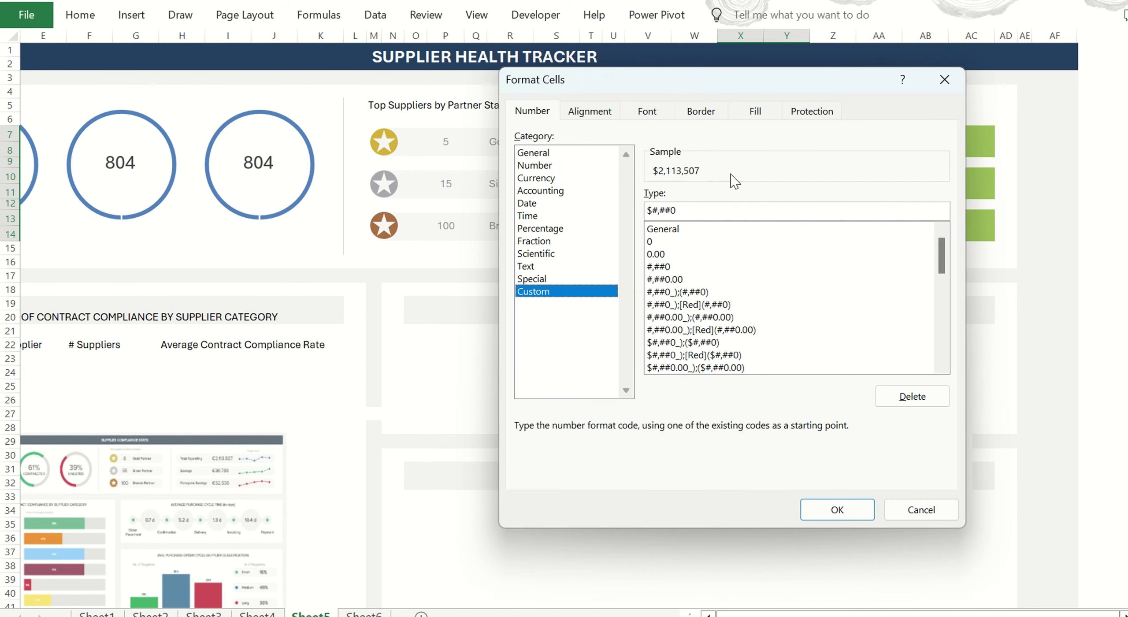
pyautogui.moveTo(725, 86); pyautogui.dragTo(335, 86)
pyautogui.click(446, 555)
pyautogui.click(838, 163)
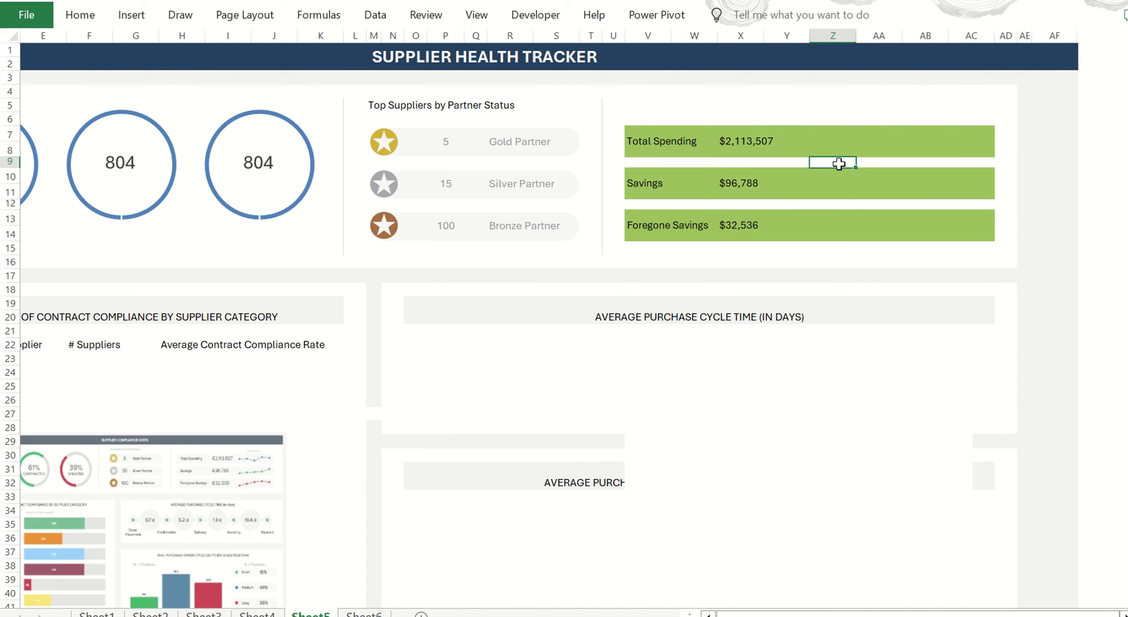
# Insert an entire column before the values and narrow it to width 3.00.
pyautogui.click(832, 136)
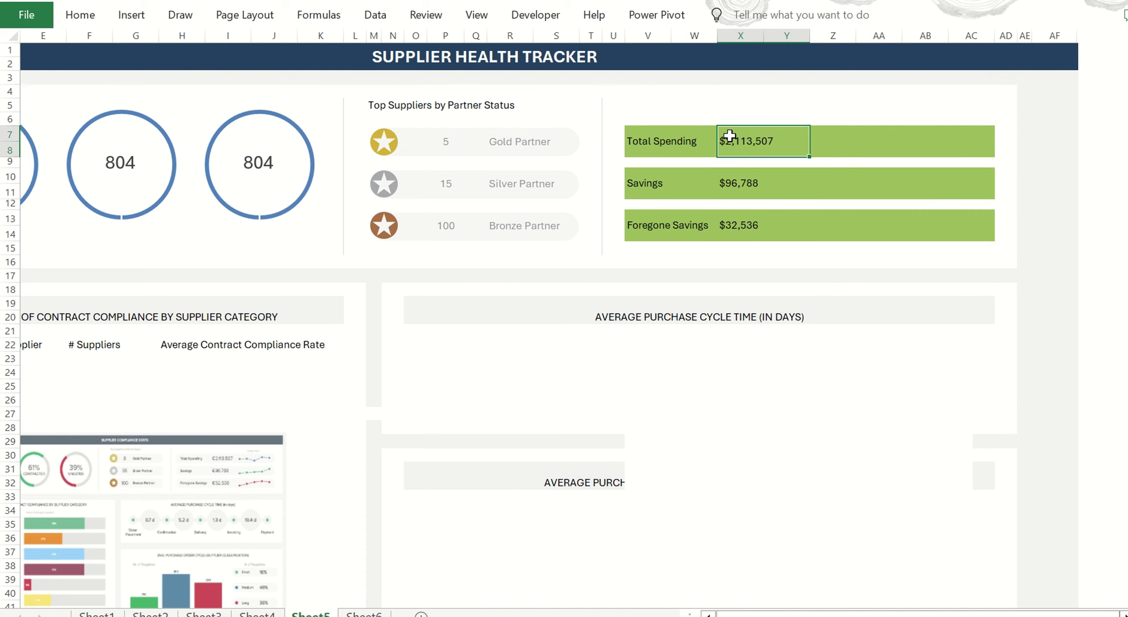
pyautogui.rightClick(744, 36)
pyautogui.click(758, 192)
pyautogui.click(806, 140)
pyautogui.moveTo(764, 39); pyautogui.dragTo(740, 39)
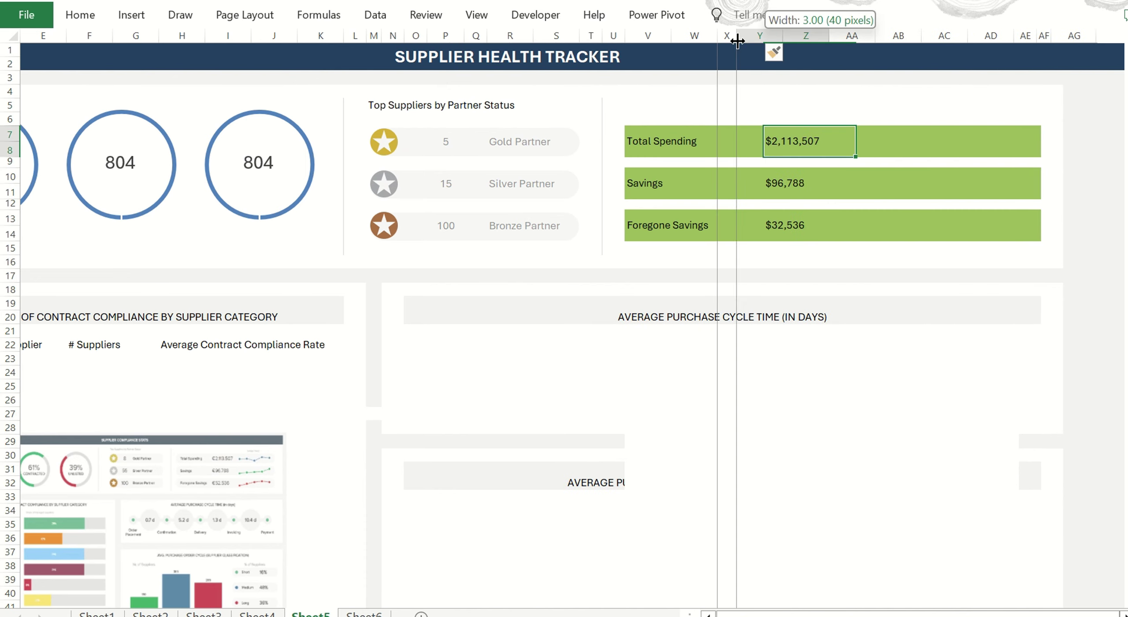
# Add a 'Monthly trend' heading in AA6 and delete column AC.
pyautogui.click(856, 147)
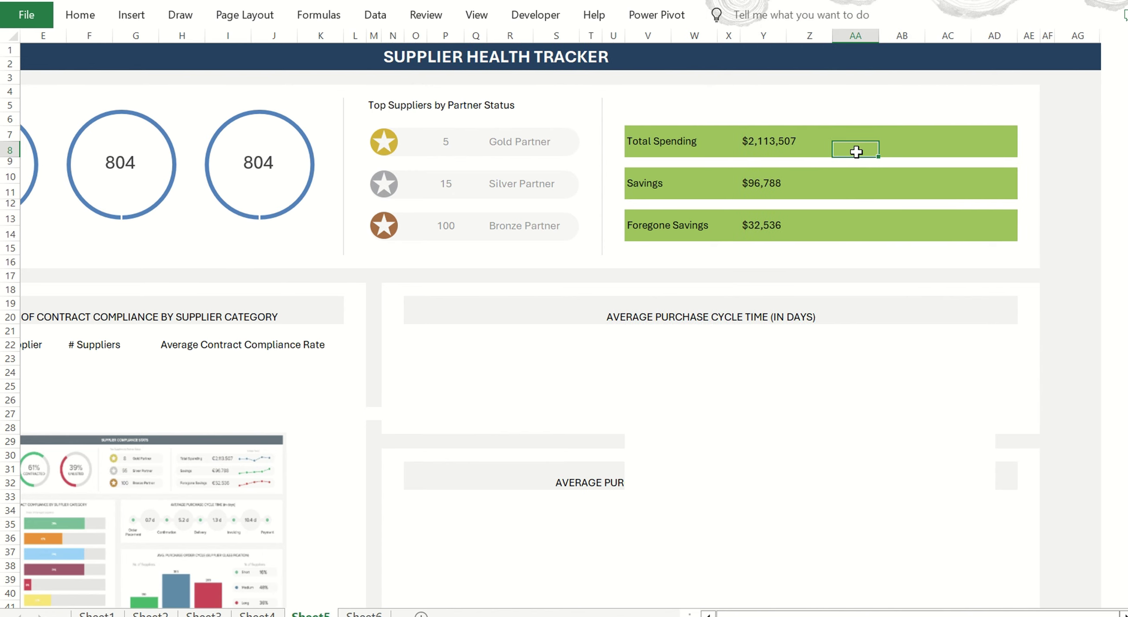
pyautogui.click(855, 117)
pyautogui.write('Monthly tre')
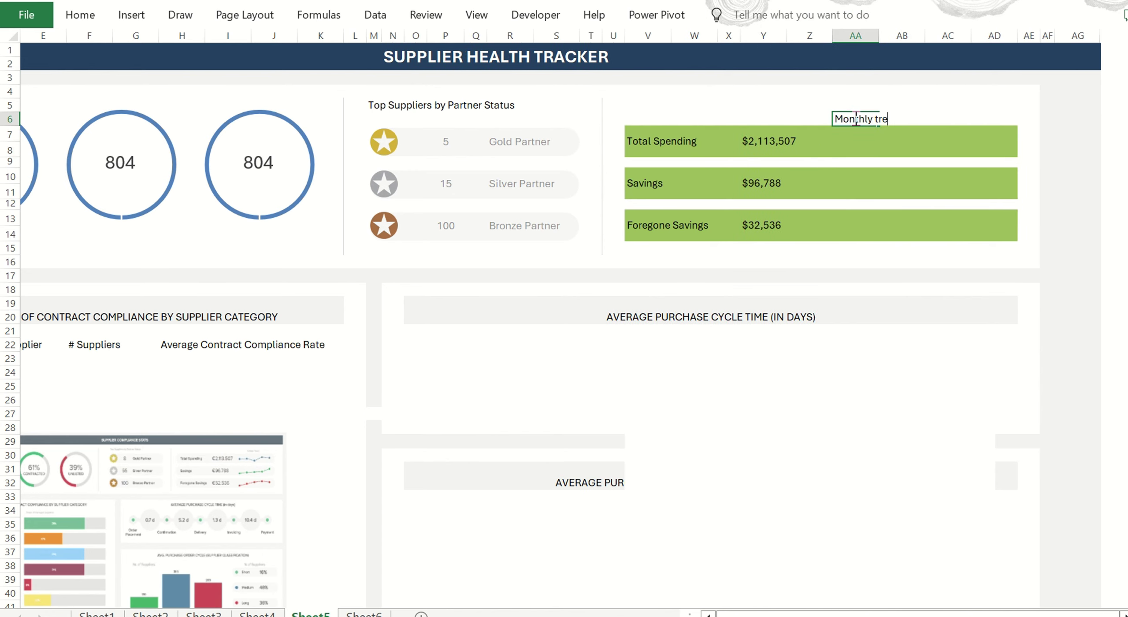
pyautogui.write('nd')
pyautogui.press('Return')
pyautogui.rightClick(947, 35)
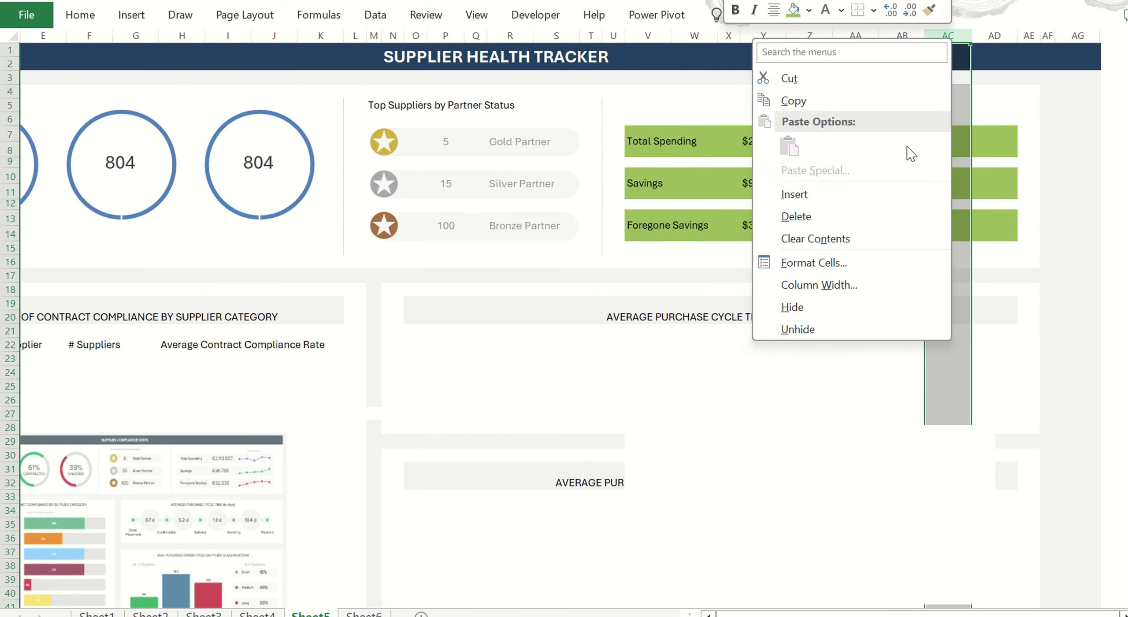
pyautogui.click(775, 197)
pyautogui.hscroll(-3, 667, 193)
# Recolour the Total Spending, Savings and Foregone Savings bars with White, Darker 5% fill.
pyautogui.click(783, 141)
pyautogui.hotkey('shift', 'Right')
pyautogui.hotkey('shift', 'Right')
pyautogui.hotkey('shift', 'Right')
pyautogui.hotkey('alt', 'h')
pyautogui.press('h')
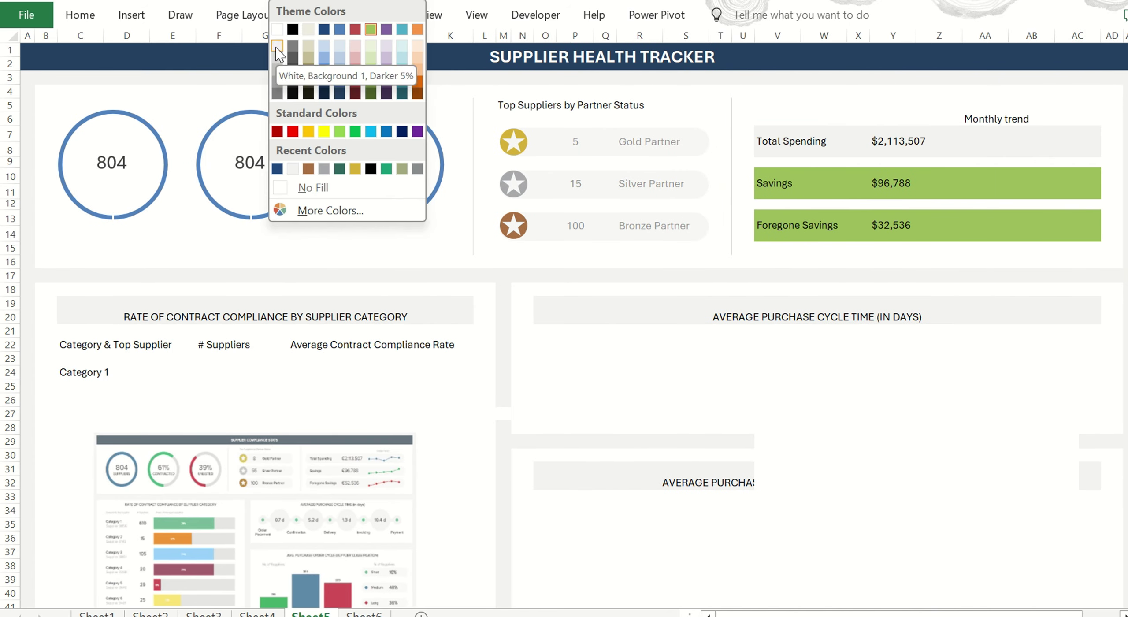
pyautogui.click(291, 184)
pyautogui.click(786, 181)
pyautogui.hotkey('shift', 'Right')
pyautogui.hotkey('shift', 'Right')
pyautogui.hotkey('shift', 'Right')
pyautogui.hotkey('alt', 'h')
pyautogui.press('h')
pyautogui.press('n')
pyautogui.press('Down')
pyautogui.hotkey('shift', 'Right')
pyautogui.hotkey('shift', 'Right')
pyautogui.hotkey('shift', 'Right')
pyautogui.hotkey('alt', 'h')
pyautogui.press('h')
pyautogui.press('n')
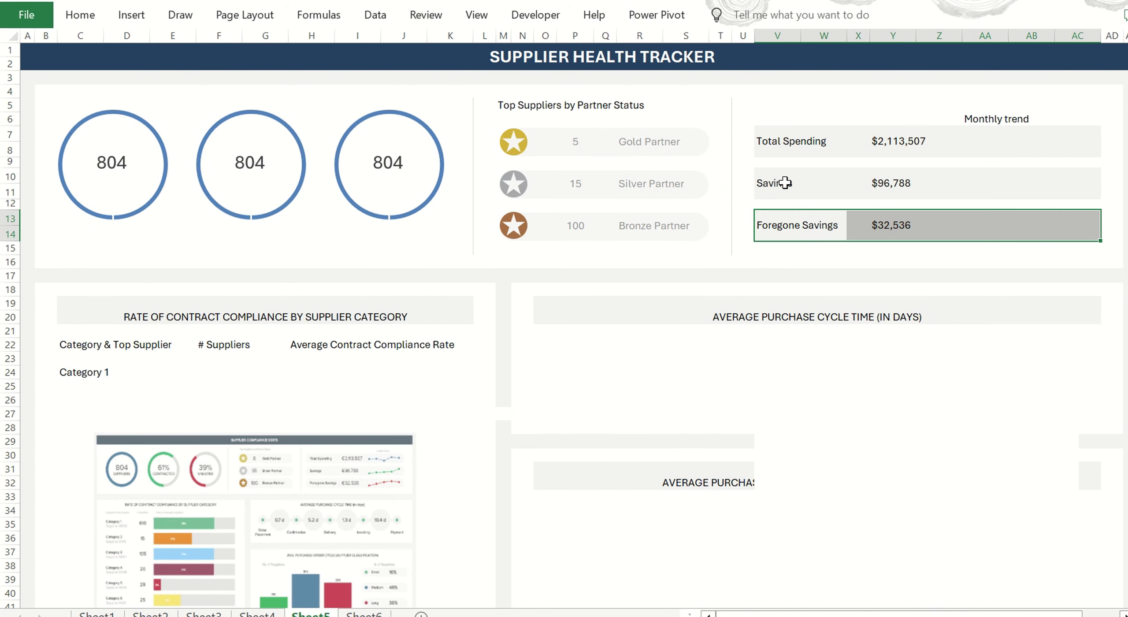
pyautogui.press('Up')
pyautogui.press('Up')
pyautogui.press('Right')
pyautogui.press('Right')
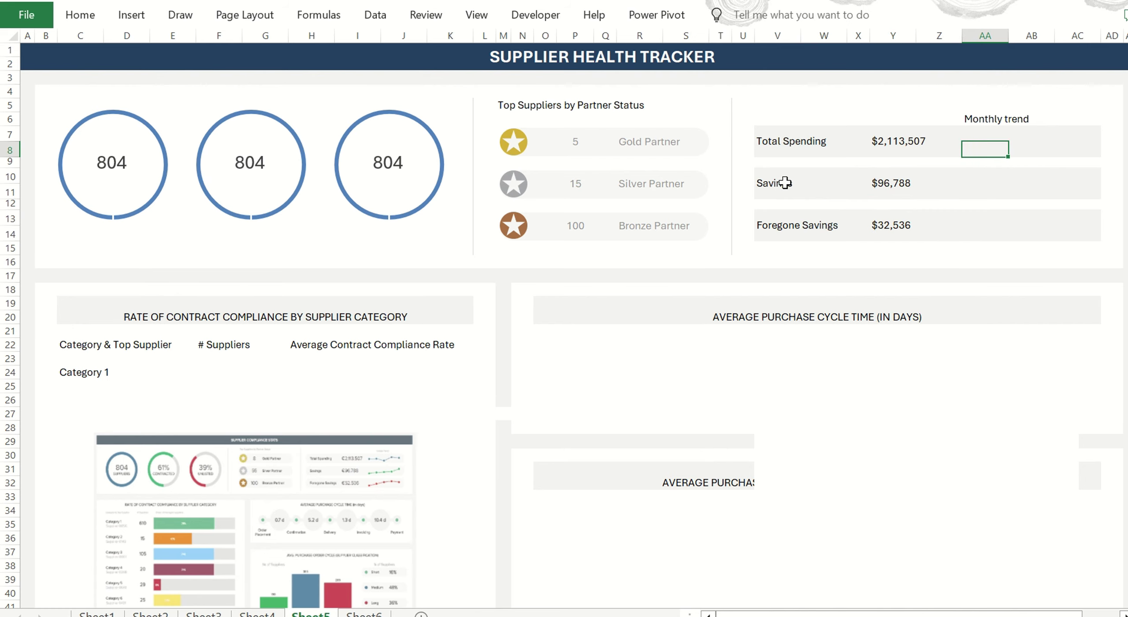
# On Sheet6, enter the labels Total Savings, Spendings and Foregone Savings in B8:B10.
pyautogui.click(353, 613)
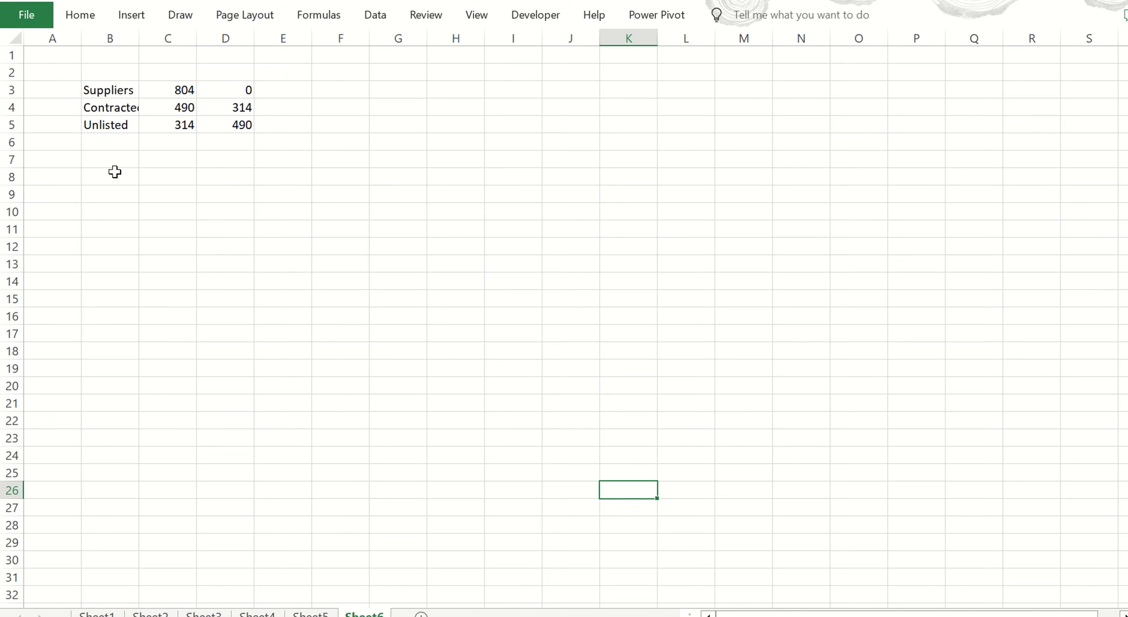
pyautogui.click(115, 174)
pyautogui.press('Return')
pyautogui.write('Spendings')
pyautogui.press('Return')
pyautogui.write('Foregone')
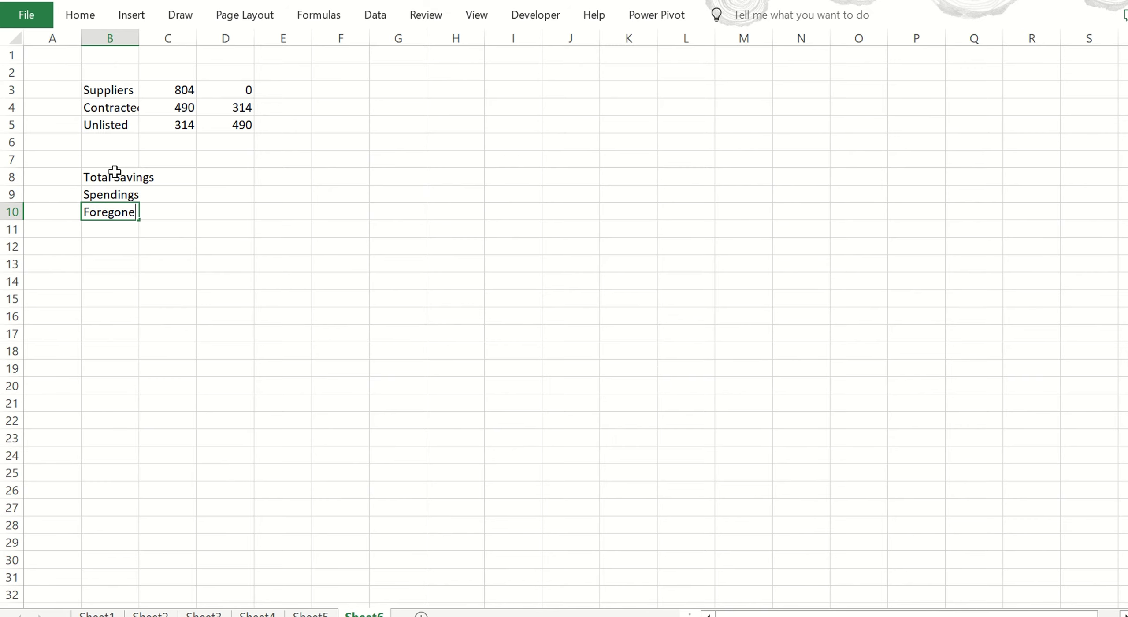
pyautogui.write(' Savings')
pyautogui.press('Up')
pyautogui.press('Up')
# Enter monthly values: 10, 11, 13, 12, 14; 9, 17, 18, 16, 15; 15, 18, 14, 16.
pyautogui.press('Right')
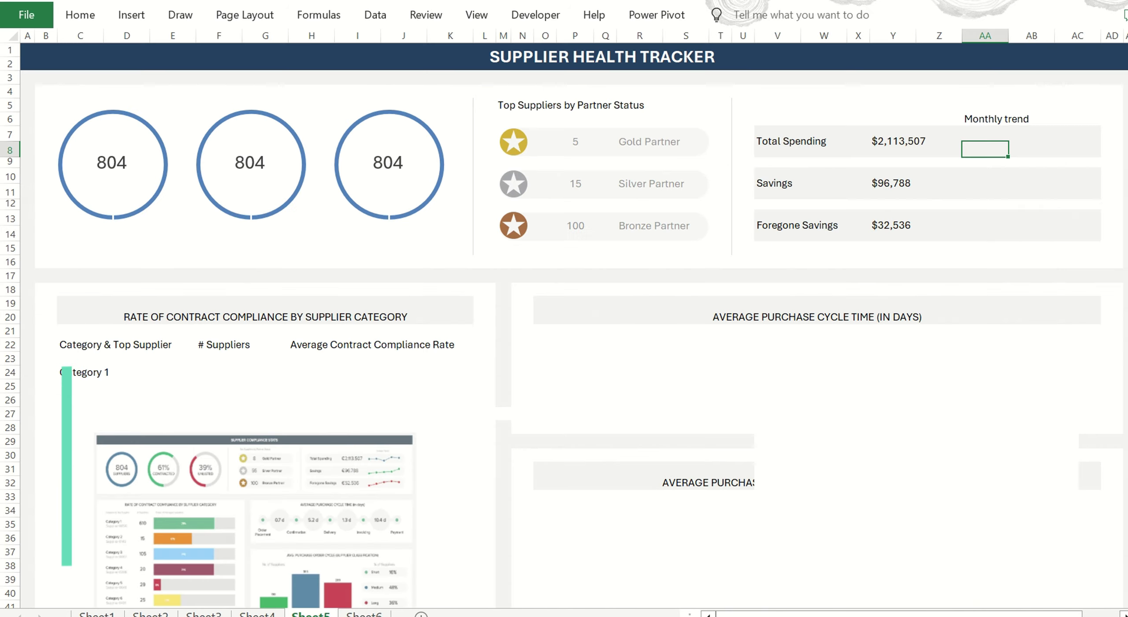
pyautogui.write('10\t11\t13\t12\t14')
pyautogui.press('Return')
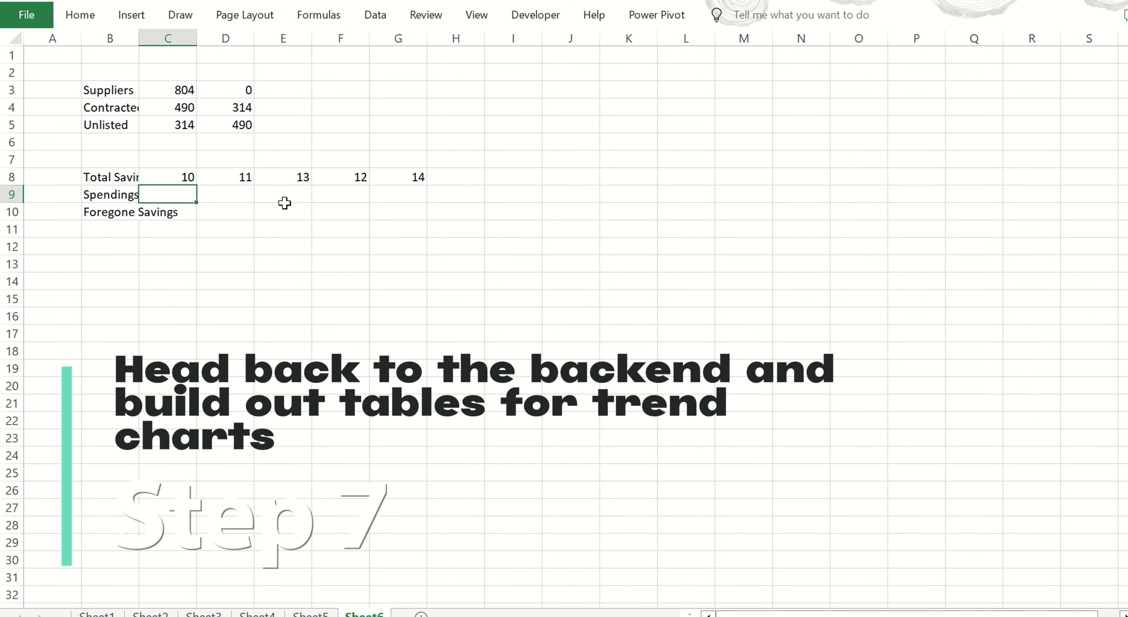
pyautogui.write('9\t17\t18\t16\t1')
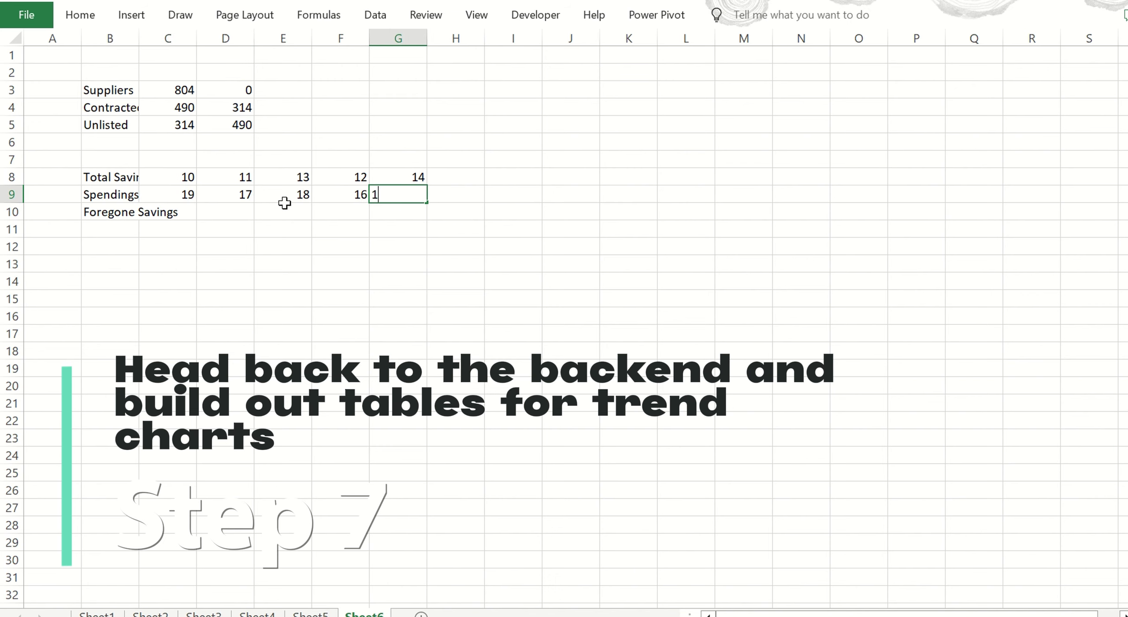
pyautogui.write('5')
pyautogui.press('Return')
pyautogui.write('15\t18\t14\t')
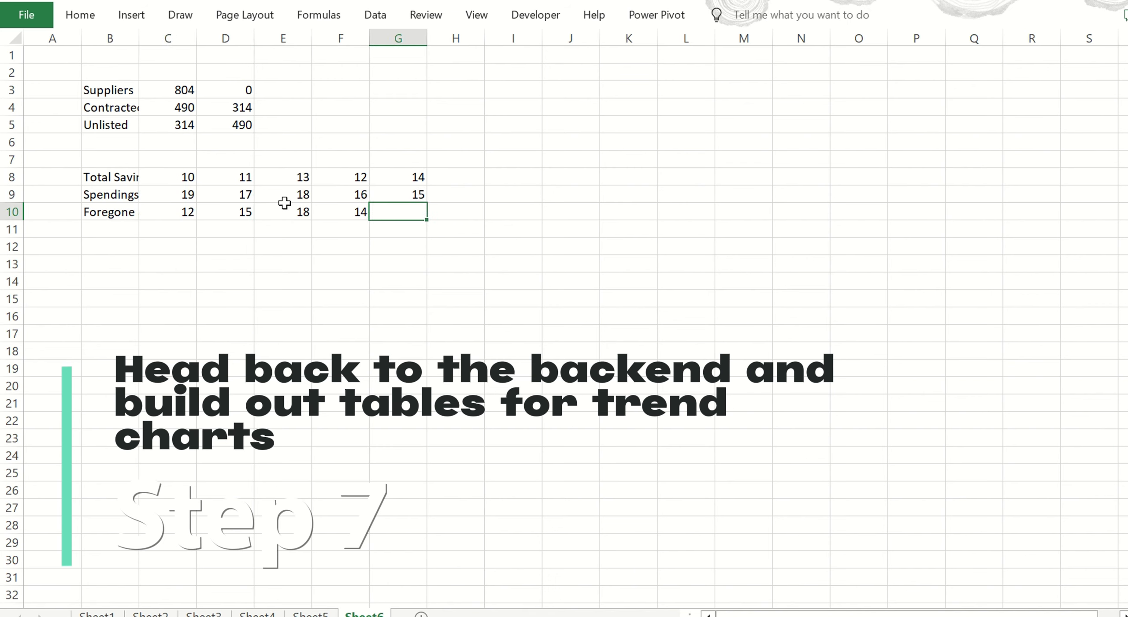
pyautogui.write('16')
pyautogui.press('Return')
pyautogui.press('Up')
pyautogui.press('Up')
pyautogui.press('Up')
pyautogui.hotkey('shift', 'Right')
pyautogui.hotkey('shift', 'Right')
pyautogui.hotkey('shift', 'Right')
# Insert a line-with-markers chart of Total Savings without title, gridlines or axes.
pyautogui.click(132, 18)
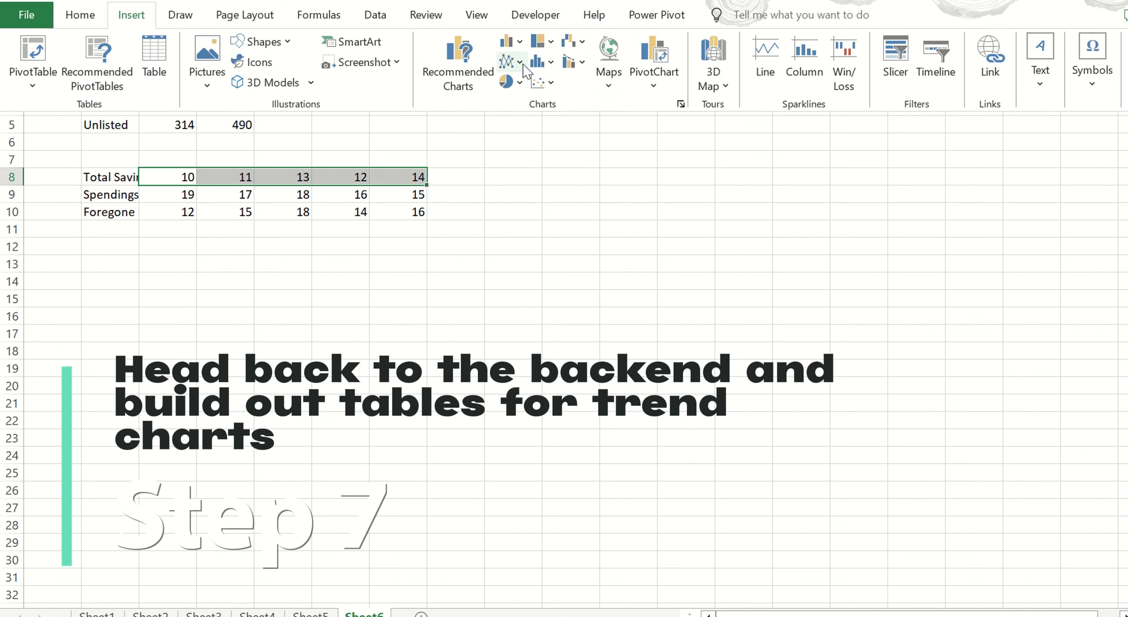
pyautogui.click(513, 66)
pyautogui.click(667, 118)
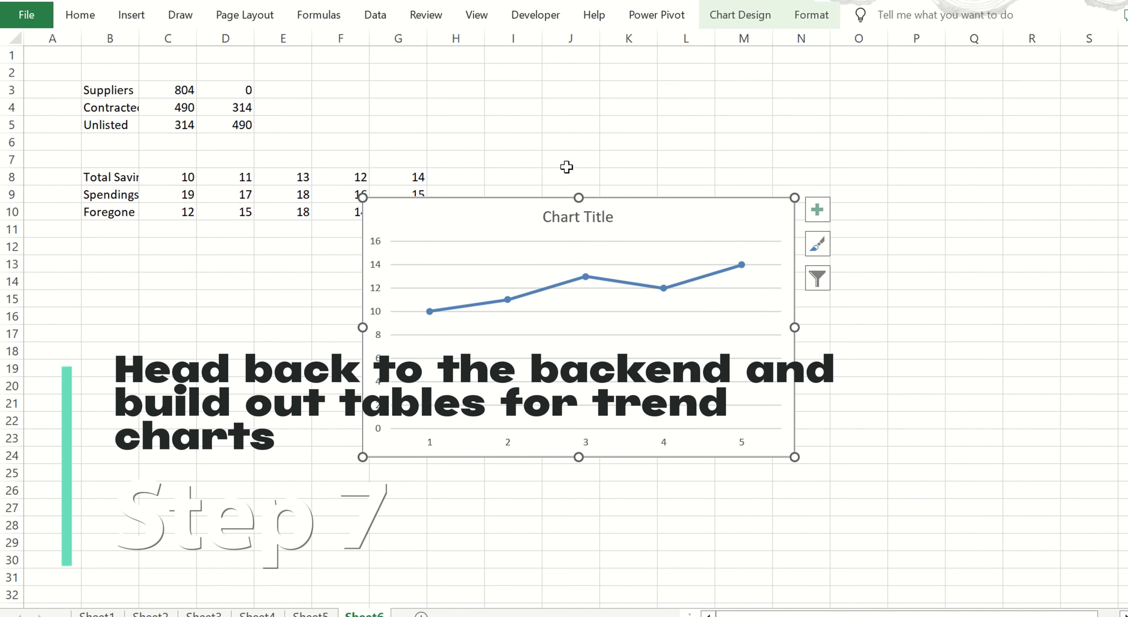
pyautogui.click(817, 209)
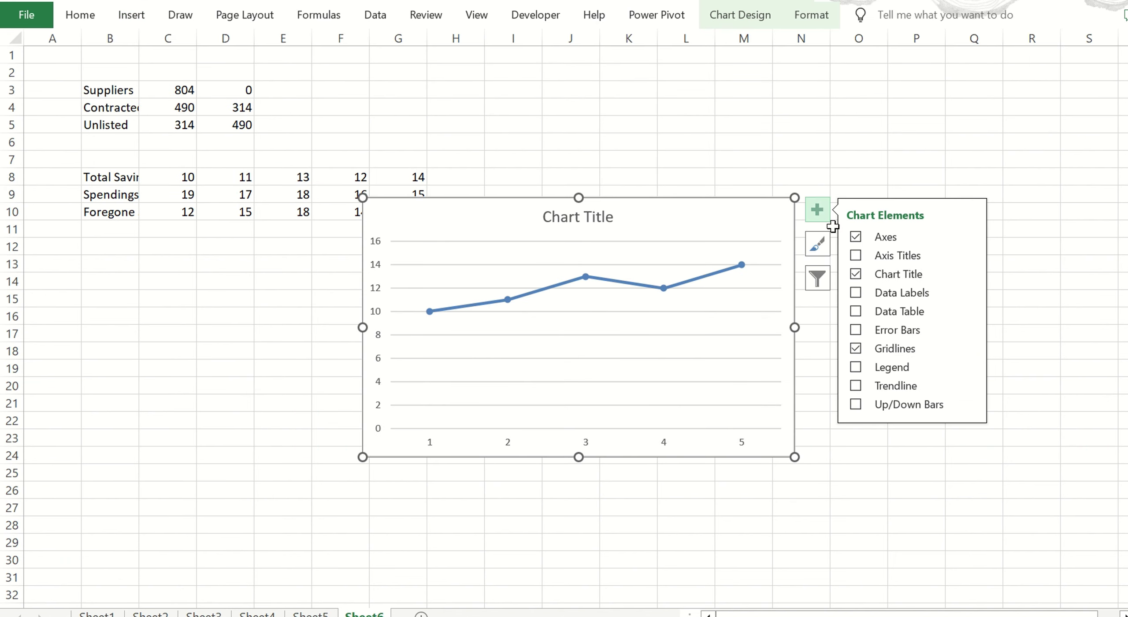
pyautogui.click(856, 348)
pyautogui.click(855, 273)
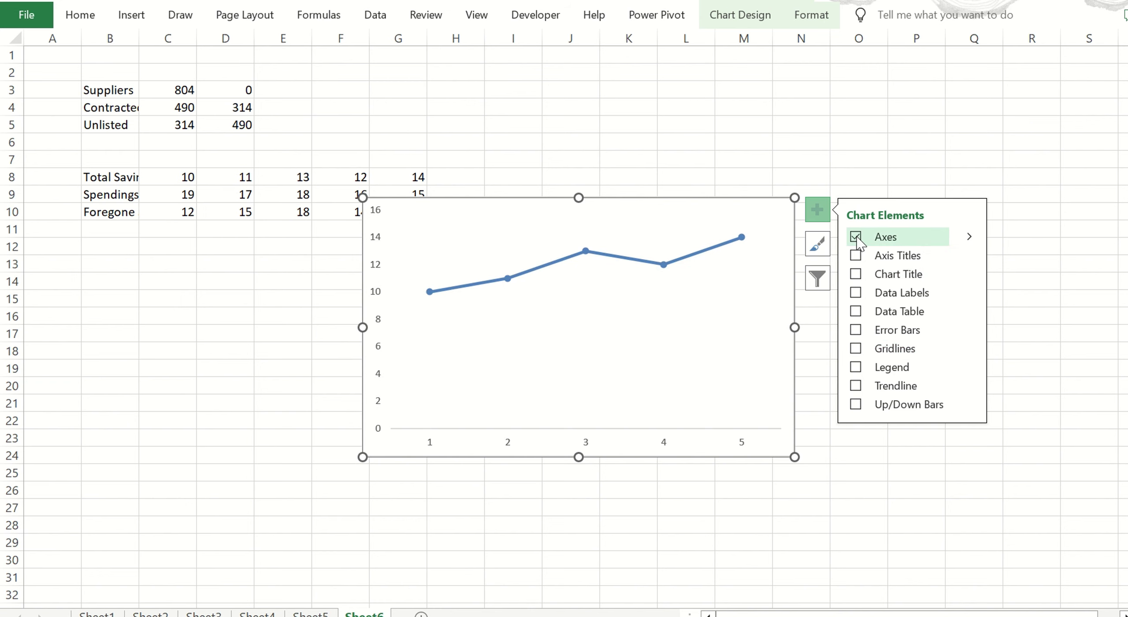
pyautogui.click(855, 237)
# Set the chart's shape fill to No Fill.
pyautogui.rightClick(775, 223)
pyautogui.press('Escape')
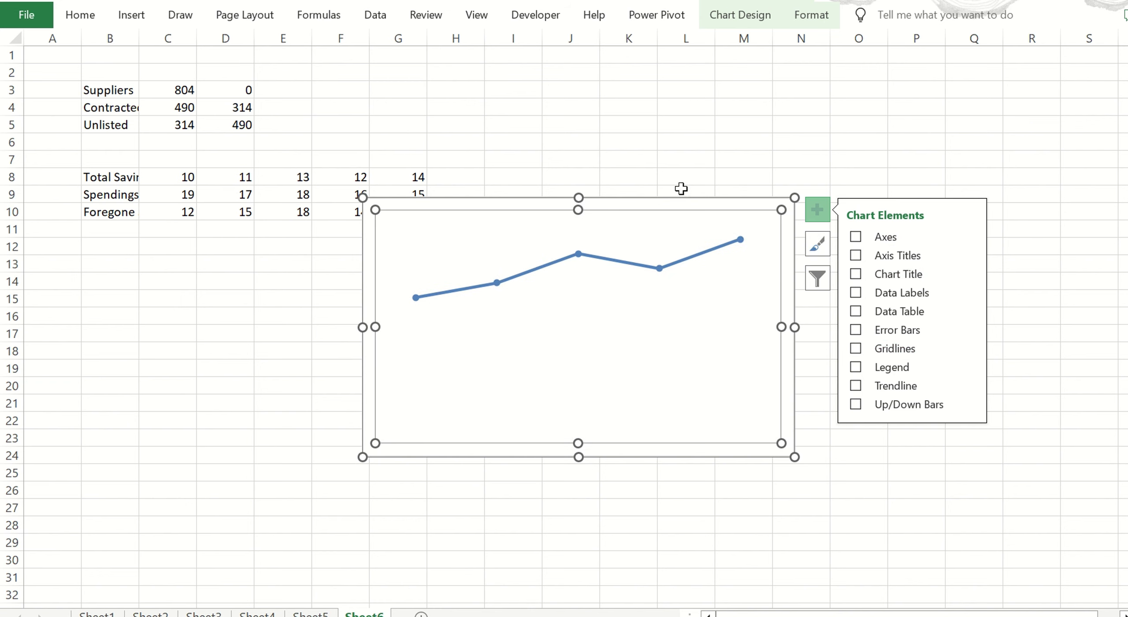
pyautogui.click(811, 14)
pyautogui.click(484, 62)
pyautogui.click(493, 283)
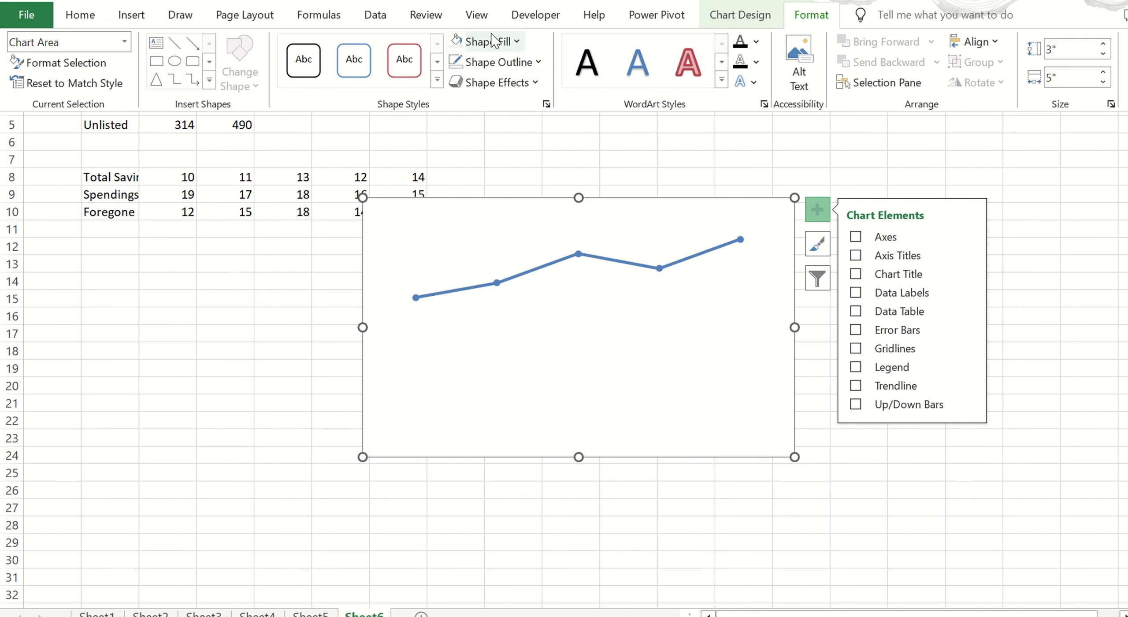
pyautogui.click(485, 42)
pyautogui.click(493, 262)
# Shrink the chart to a small size ending at row 15.
pyautogui.hotkey('ctrl', 'F1')
pyautogui.moveTo(794, 457); pyautogui.dragTo(674, 344)
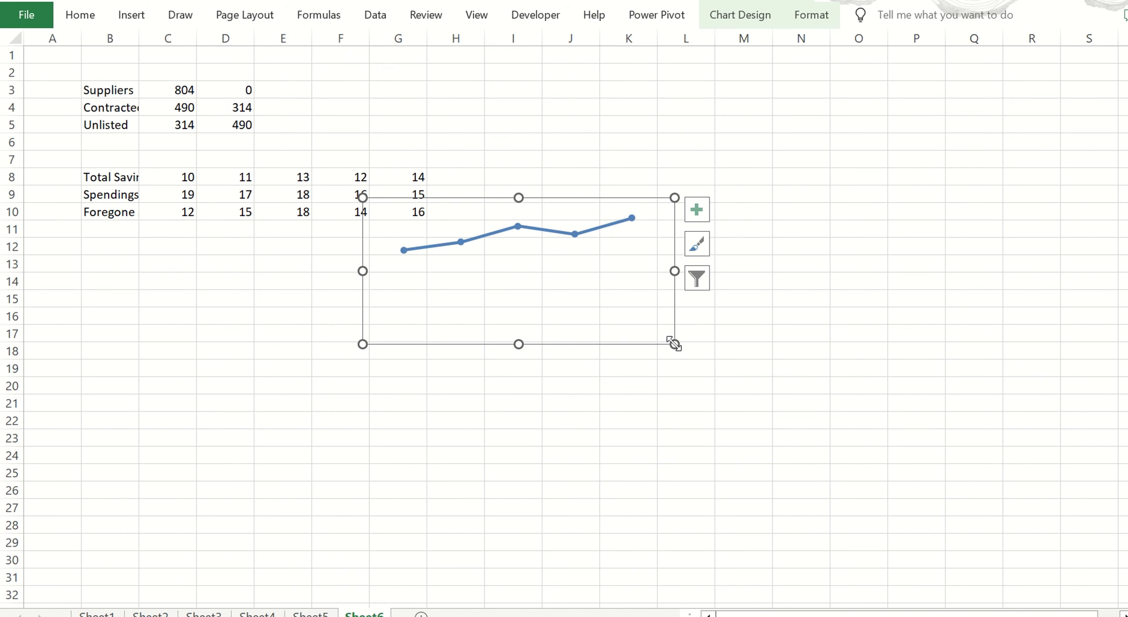
pyautogui.click(524, 308)
pyautogui.moveTo(518, 343); pyautogui.dragTo(514, 302)
# Set the vertical axis minimum to 10, then hide the axes again.
pyautogui.click(697, 210)
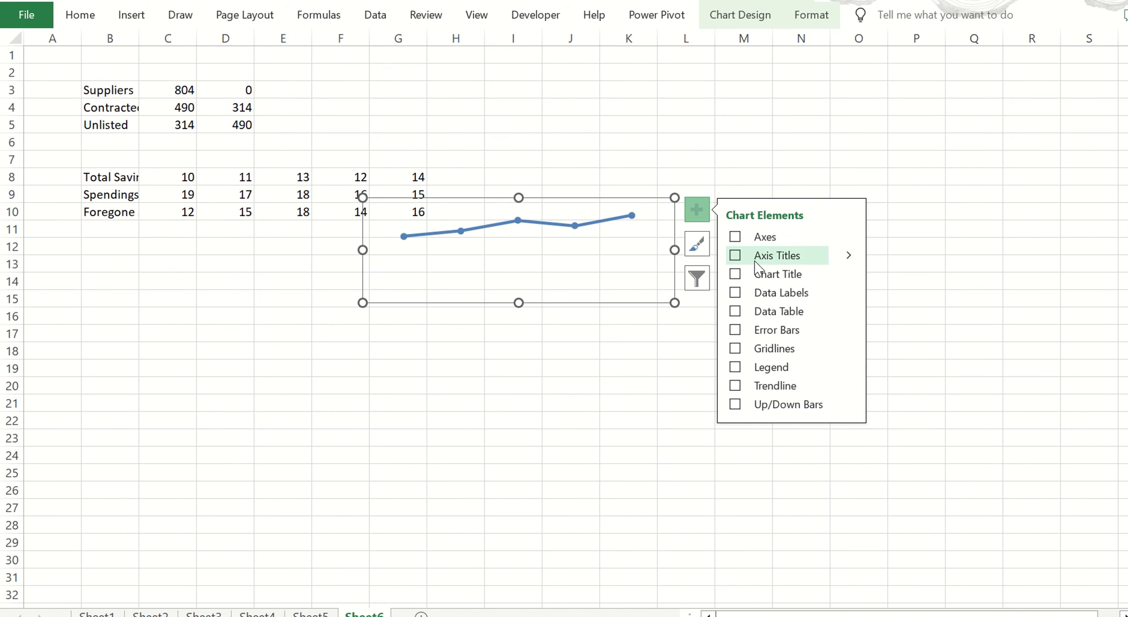
pyautogui.click(735, 237)
pyautogui.click(934, 287)
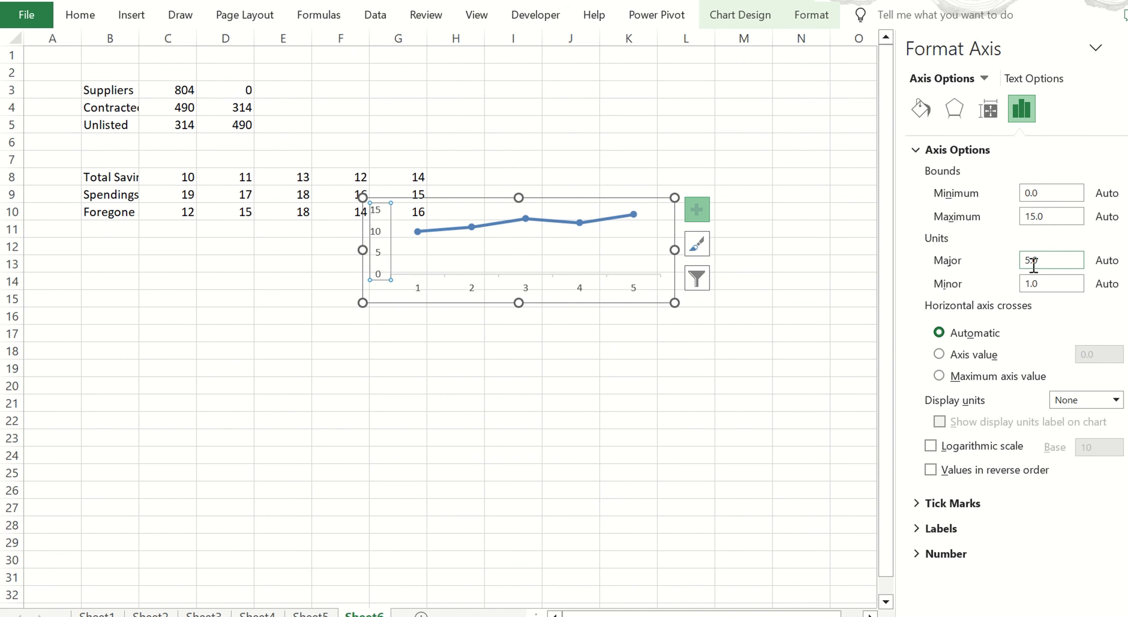
pyautogui.write('10')
pyautogui.press('Return')
pyautogui.click(726, 386)
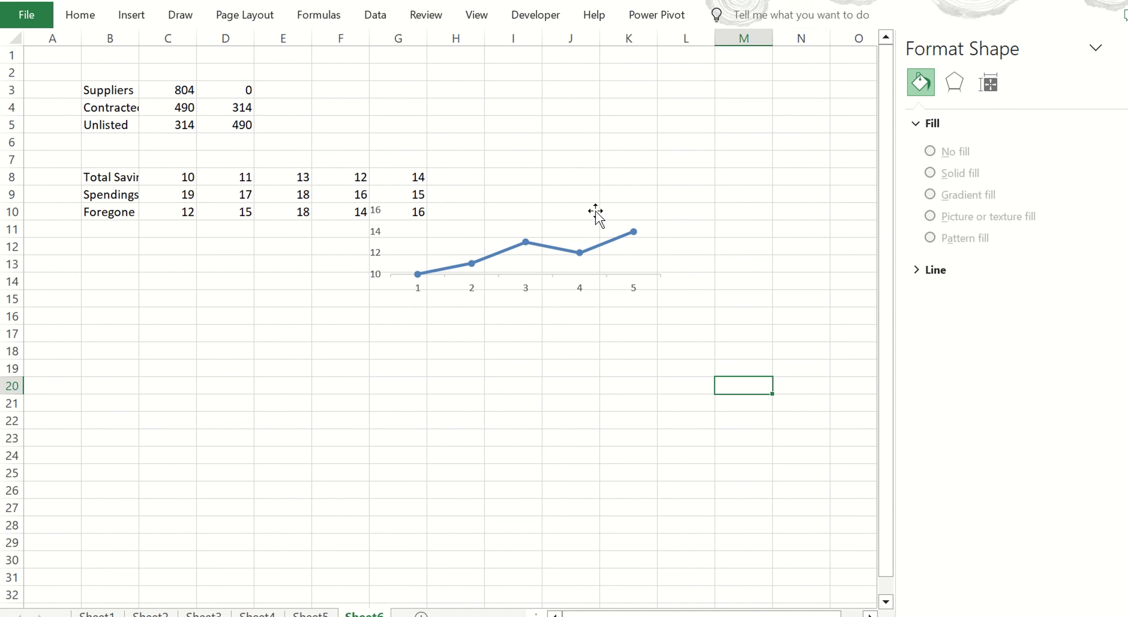
pyautogui.click(597, 214)
pyautogui.click(696, 210)
pyautogui.click(735, 237)
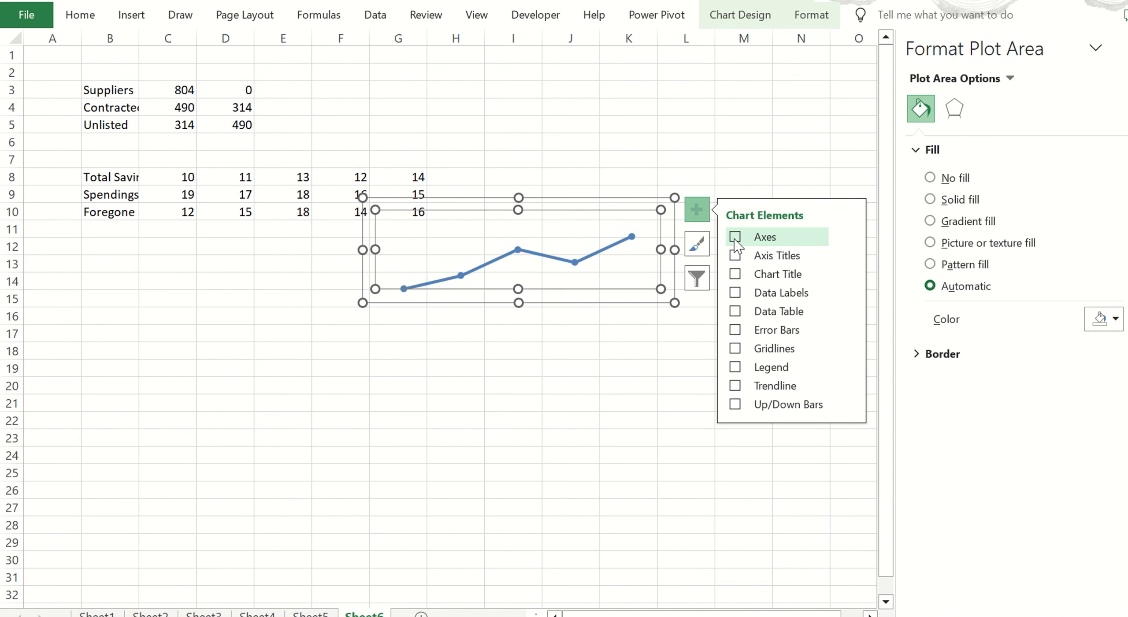
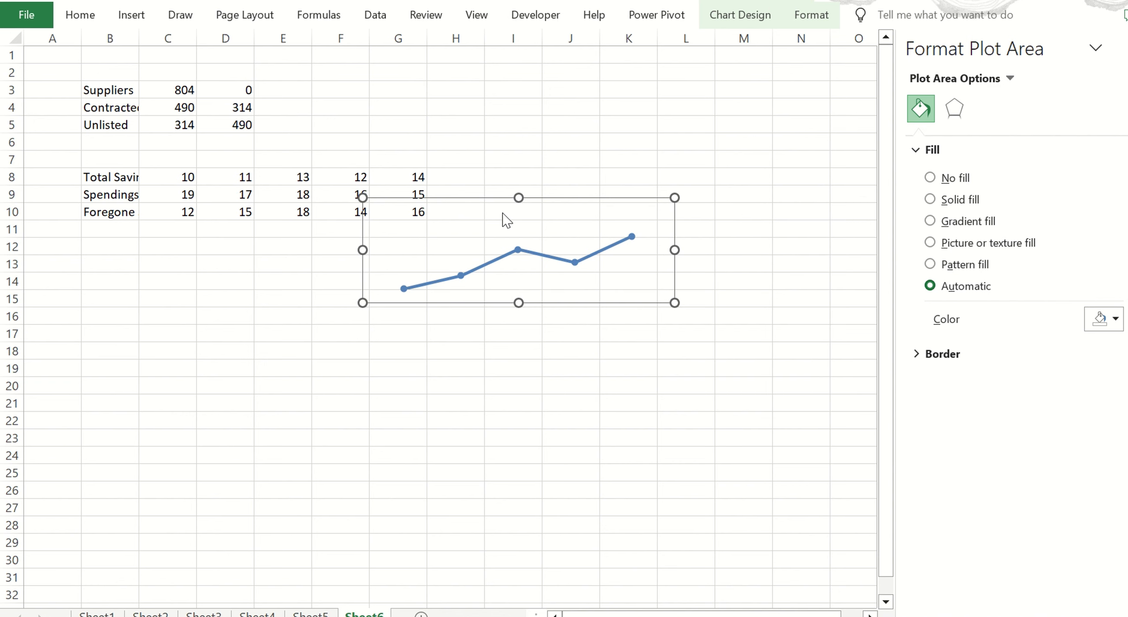
# Copy the Sheet6 Monthly trend line chart onto the dashboard and fit it beside Total Spending.
pyautogui.click(479, 195)
pyautogui.hotkey('ctrl', 'c')
pyautogui.hotkey('ctrl', 'pageup')
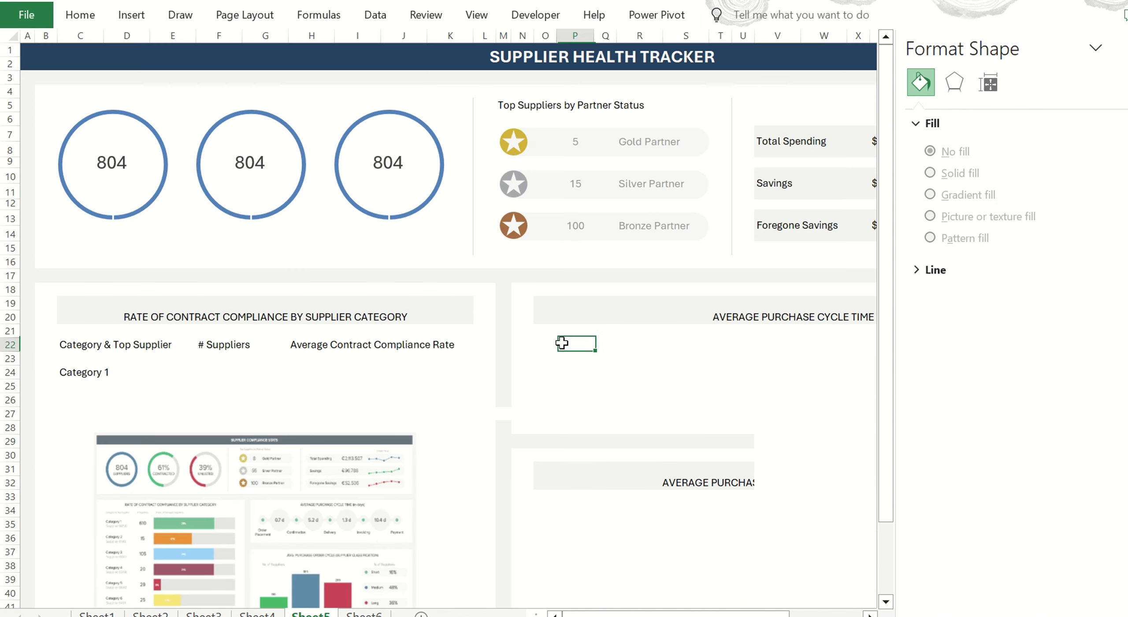
pyautogui.hotkey('ctrl', 'v')
pyautogui.moveTo(787, 359); pyautogui.dragTo(1052, 113)
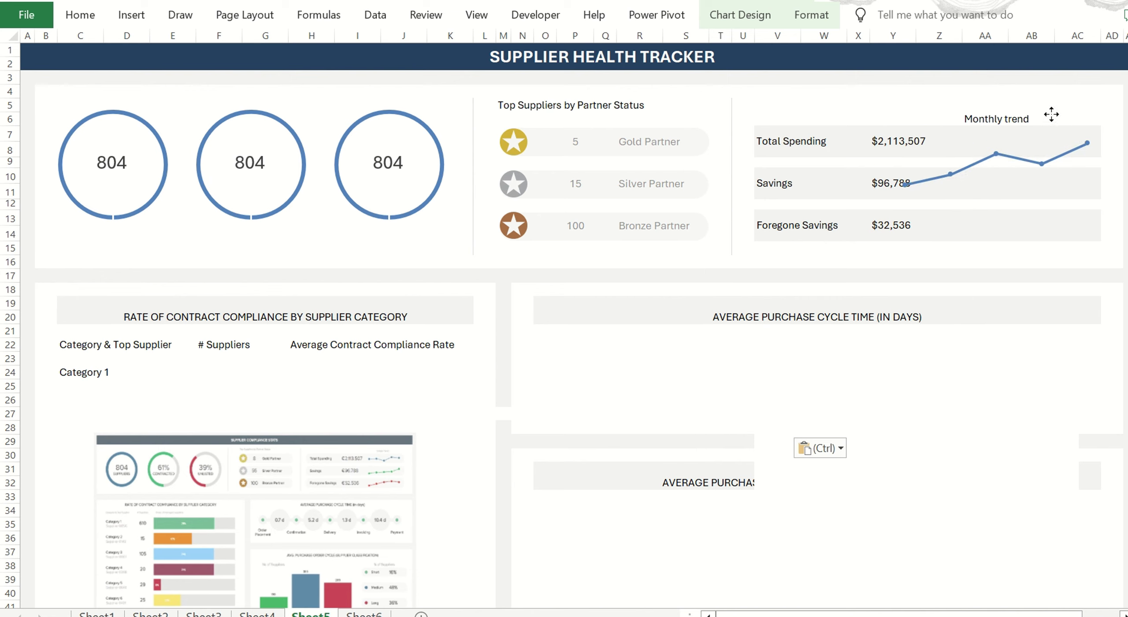
pyautogui.moveTo(1106, 190); pyautogui.dragTo(988, 144)
pyautogui.moveTo(941, 105)
pyautogui.mouseDown()
pyautogui.moveTo(1044, 119)
pyautogui.moveTo(1023, 121)
pyautogui.mouseUp()
pyautogui.click(1083, 133)
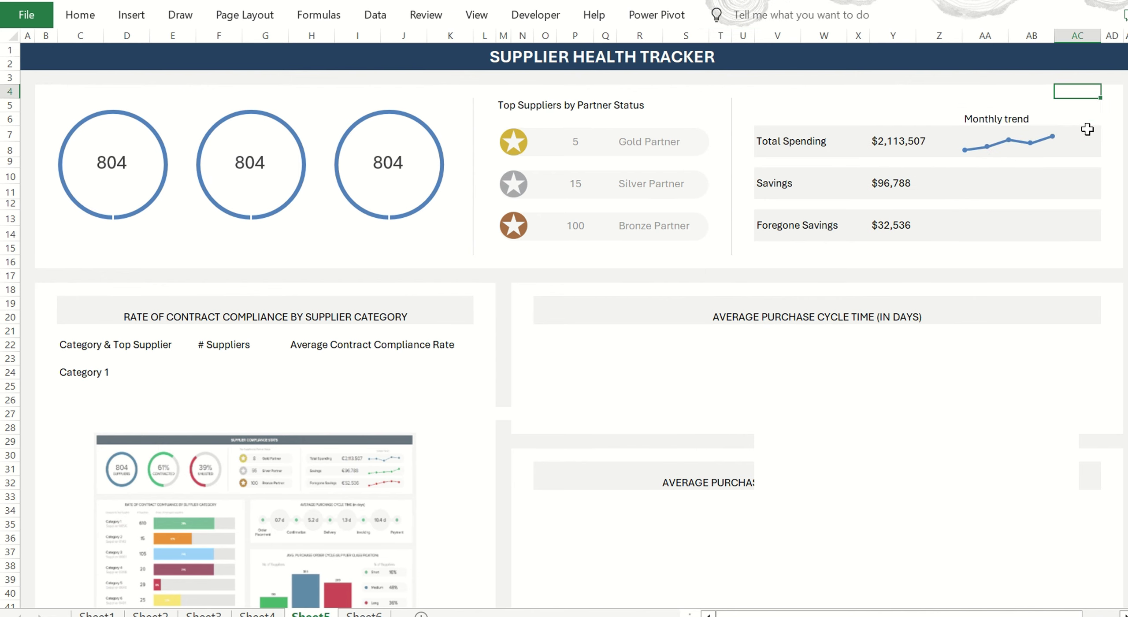
# Adjust the rightmost dashboard column widths so the edge realigns around the trend chart.
pyautogui.click(1009, 152)
pyautogui.click(1107, 132)
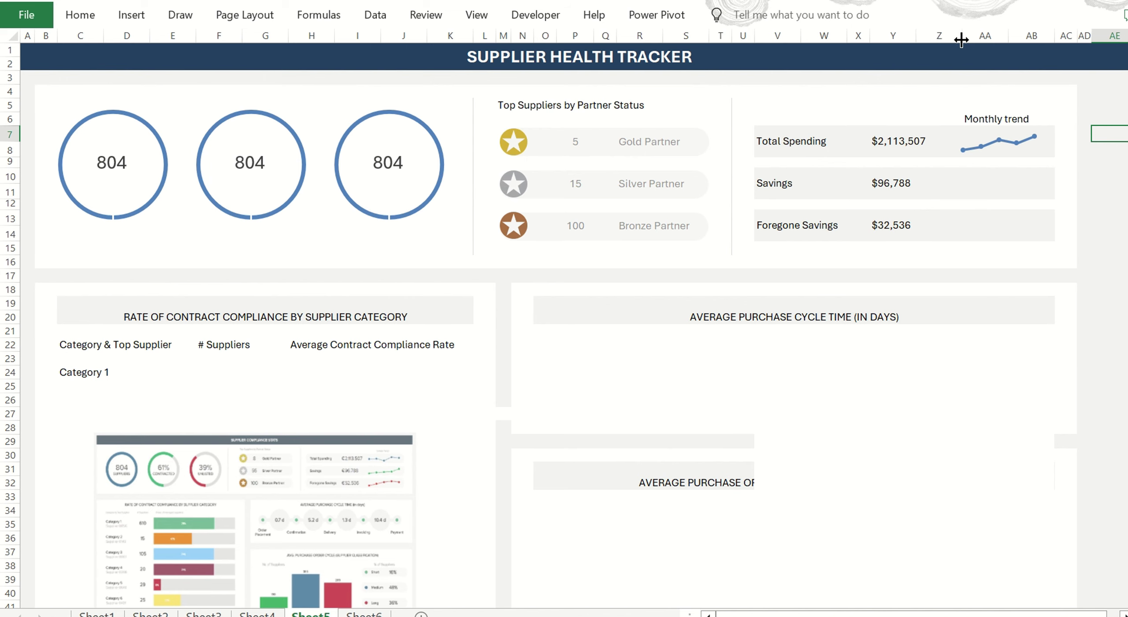
pyautogui.click(982, 30)
pyautogui.hotkey('ctrl', 'z')
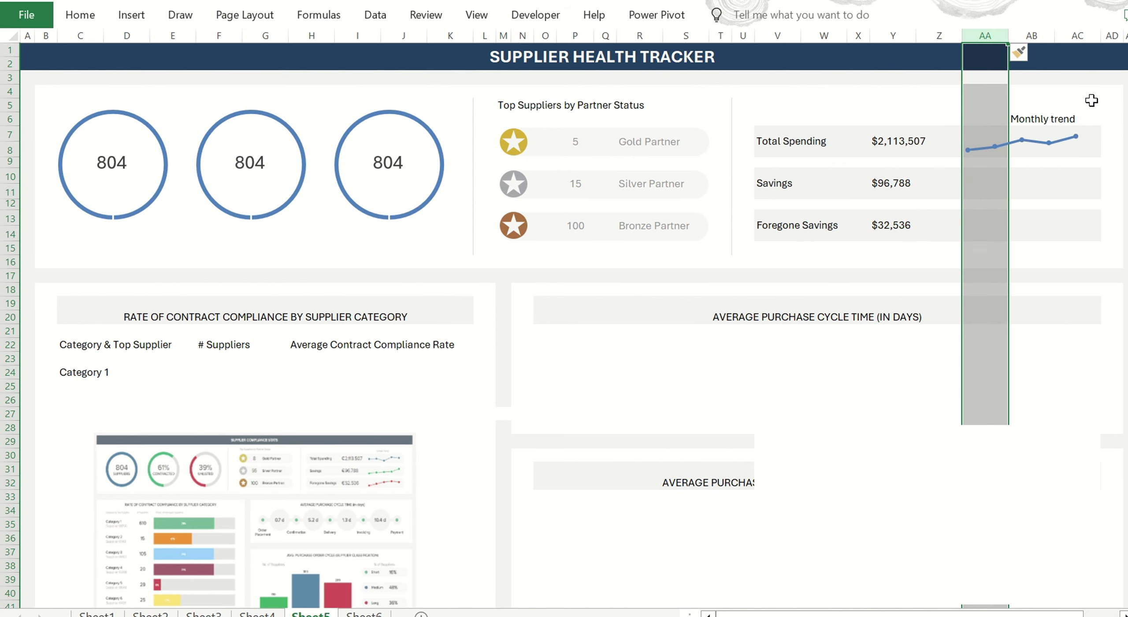
pyautogui.click(1093, 106)
pyautogui.click(999, 143)
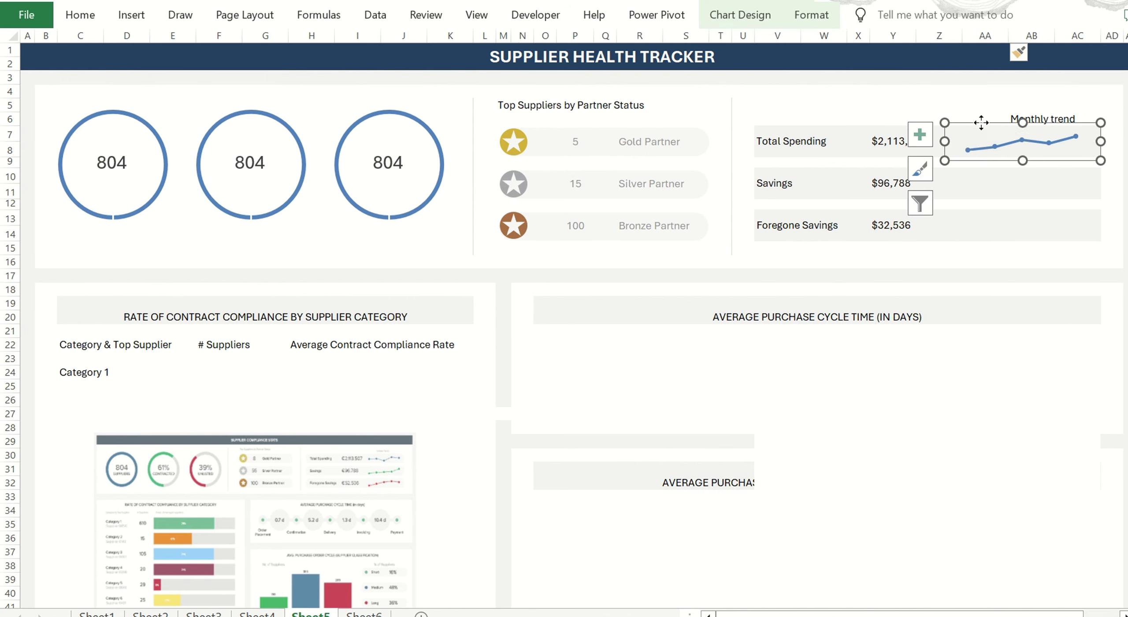
pyautogui.click(985, 233)
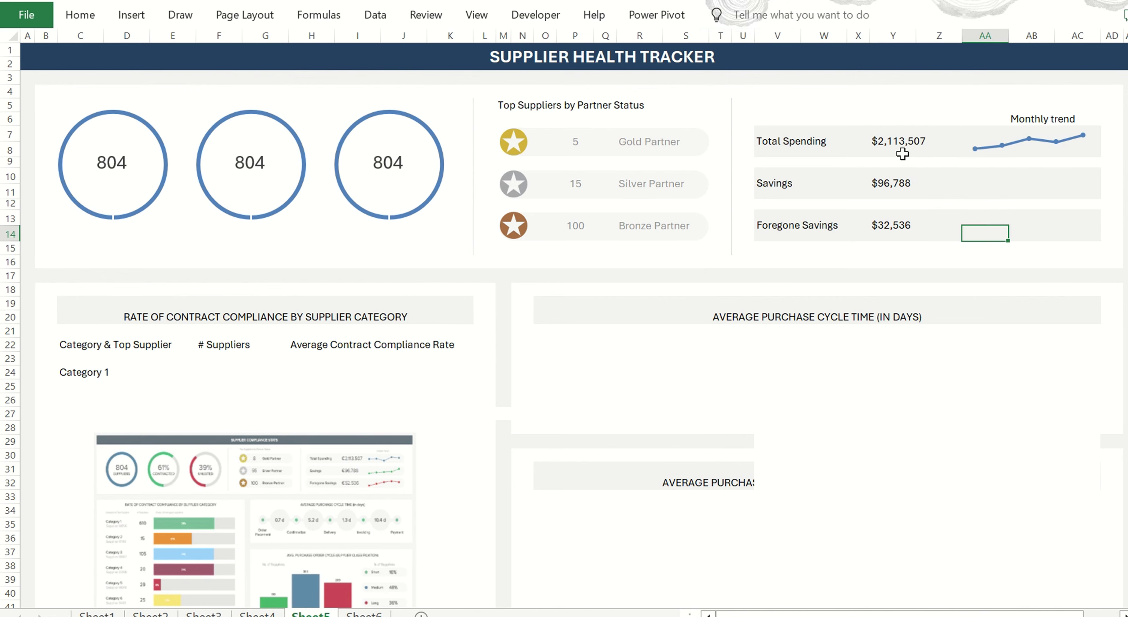
# Place copies of the trend chart in the Savings and Foregone Savings rows.
pyautogui.click(969, 148)
pyautogui.moveTo(1005, 121); pyautogui.dragTo(1005, 159)
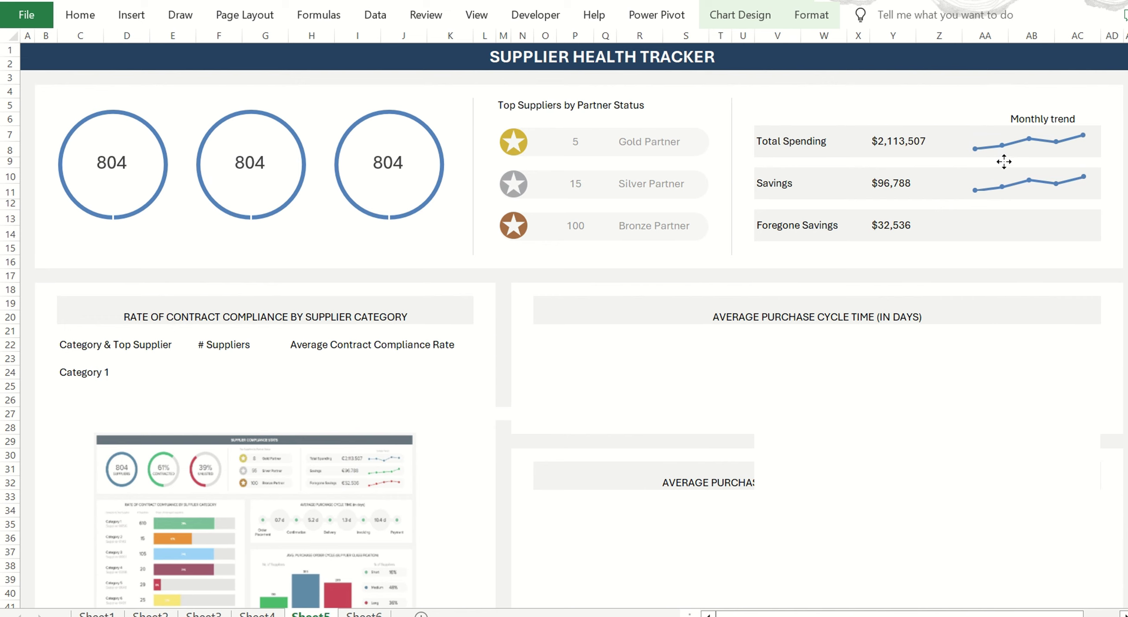
pyautogui.click(1003, 162)
pyautogui.hotkey('ctrl', 'd')
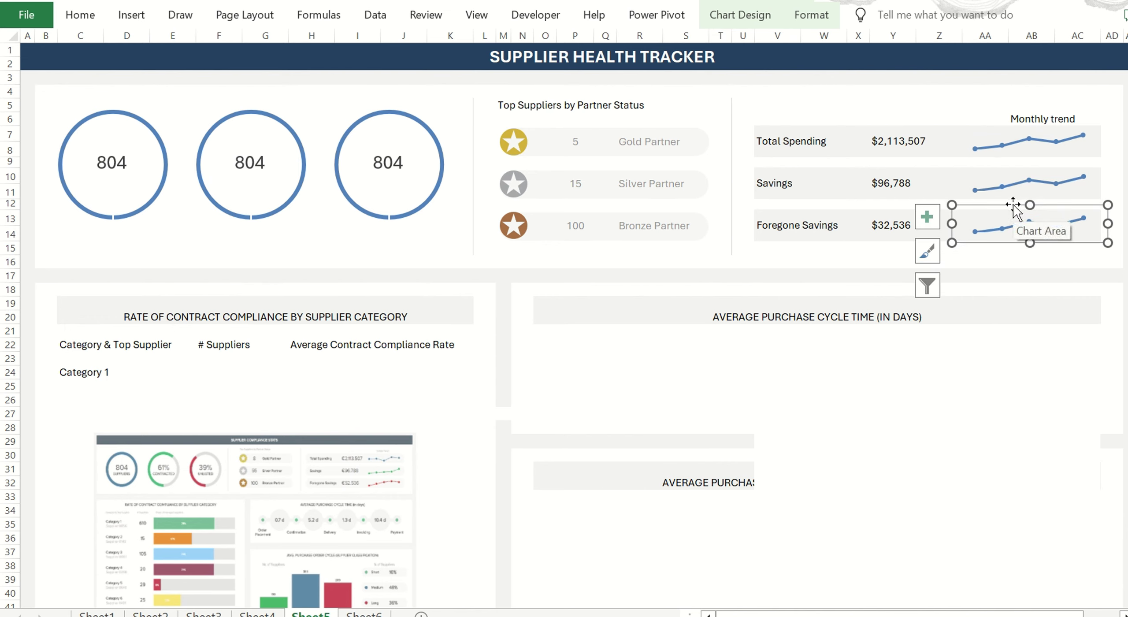
pyautogui.moveTo(1012, 204); pyautogui.dragTo(1015, 208)
pyautogui.click(1013, 205)
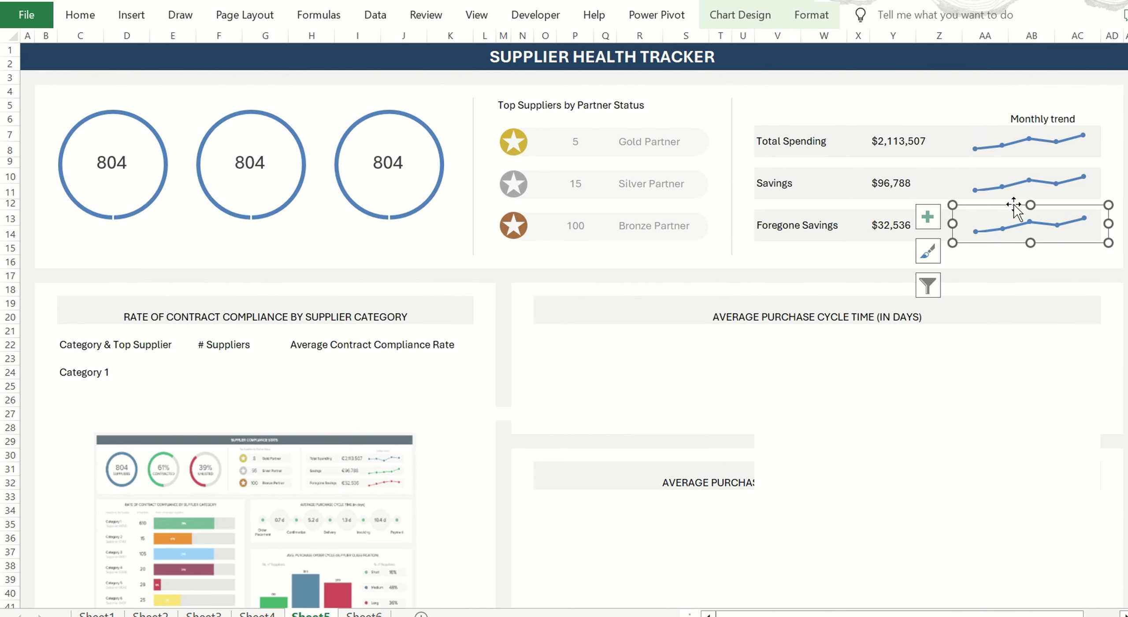
# Point the Foregone Savings trend chart at row C10:G10 and colour its line red.
pyautogui.click(811, 14)
pyautogui.click(740, 15)
pyautogui.click(944, 68)
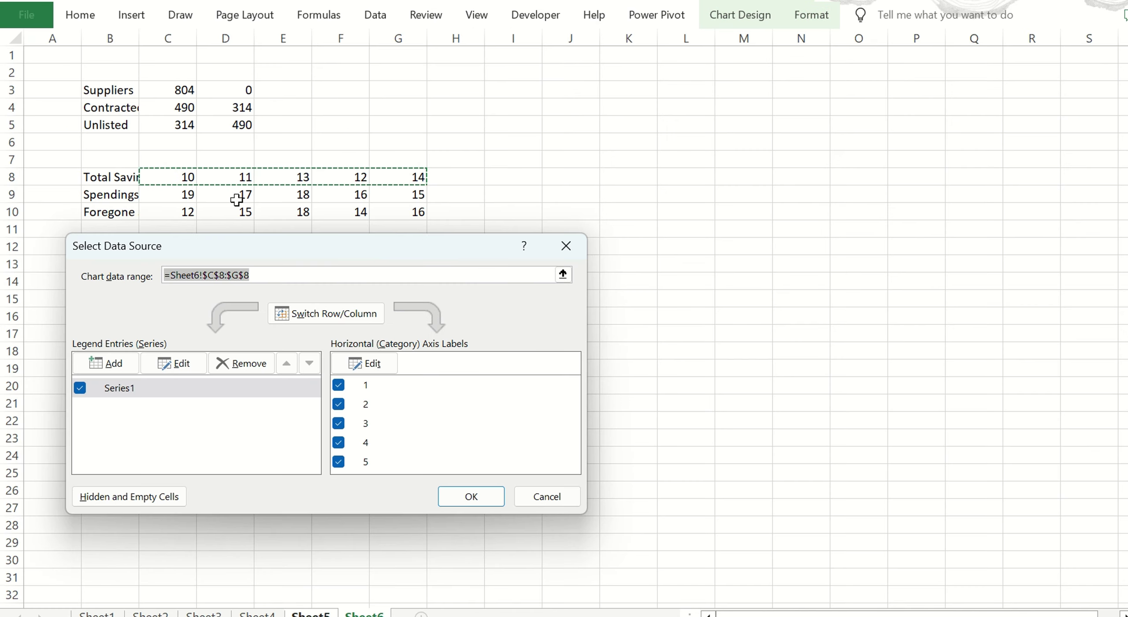
pyautogui.moveTo(185, 195); pyautogui.dragTo(397, 194)
pyautogui.moveTo(185, 212); pyautogui.dragTo(418, 212)
pyautogui.click(469, 496)
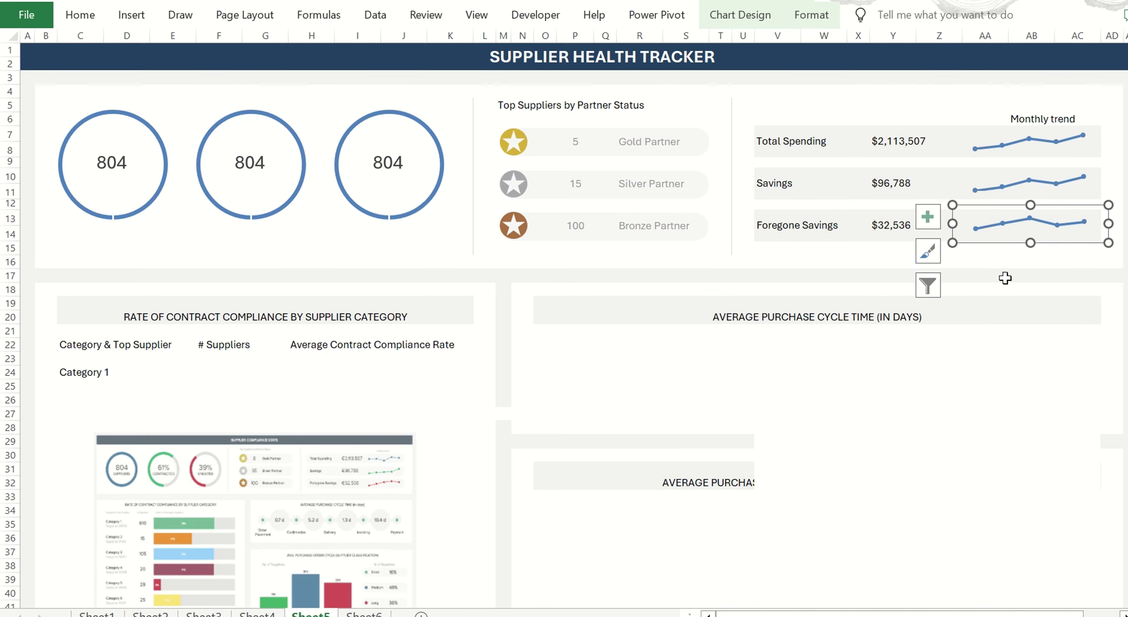
pyautogui.click(749, 18)
pyautogui.click(145, 77)
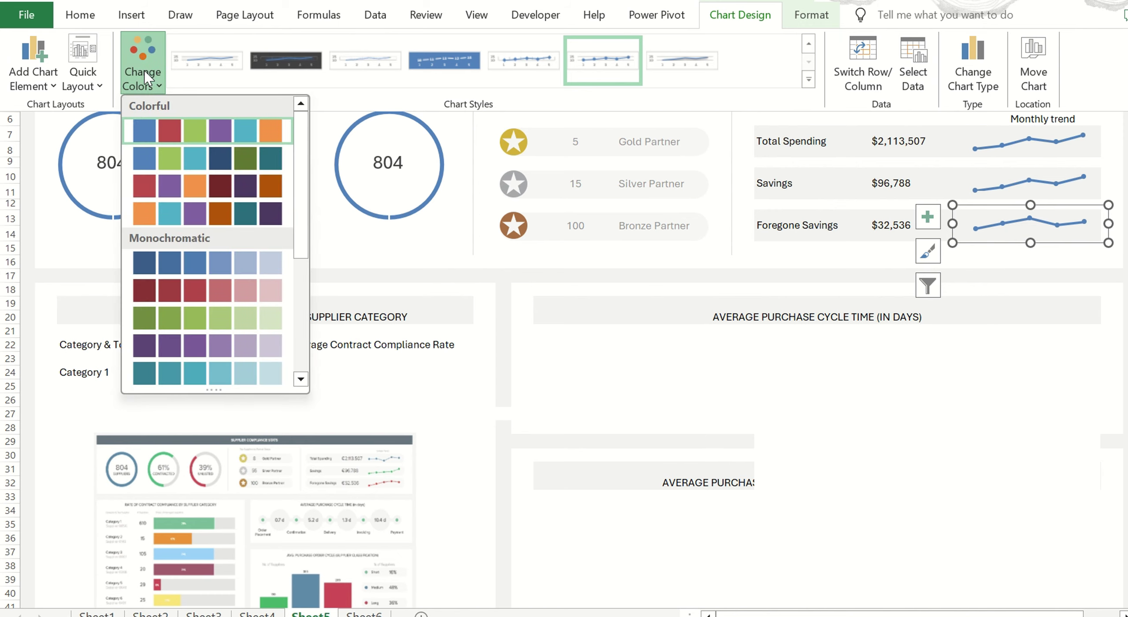
pyautogui.click(207, 186)
# Point the Savings trend chart at row C9:G9 and colour its line green.
pyautogui.click(1013, 189)
pyautogui.click(749, 17)
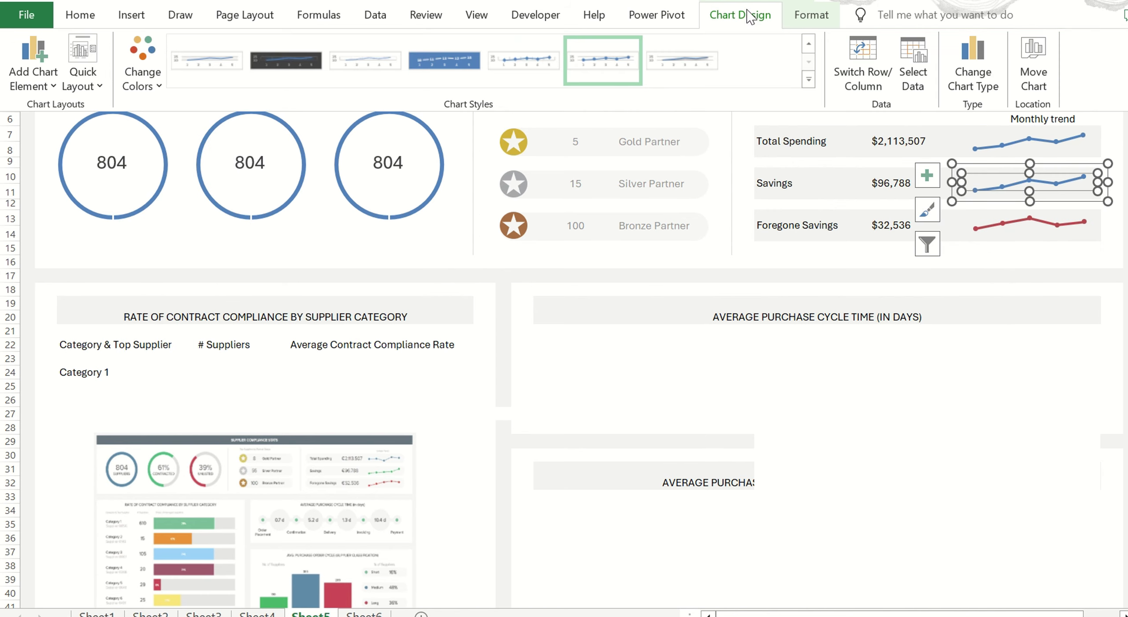
pyautogui.click(913, 71)
pyautogui.moveTo(185, 194); pyautogui.dragTo(417, 194)
pyautogui.click(471, 497)
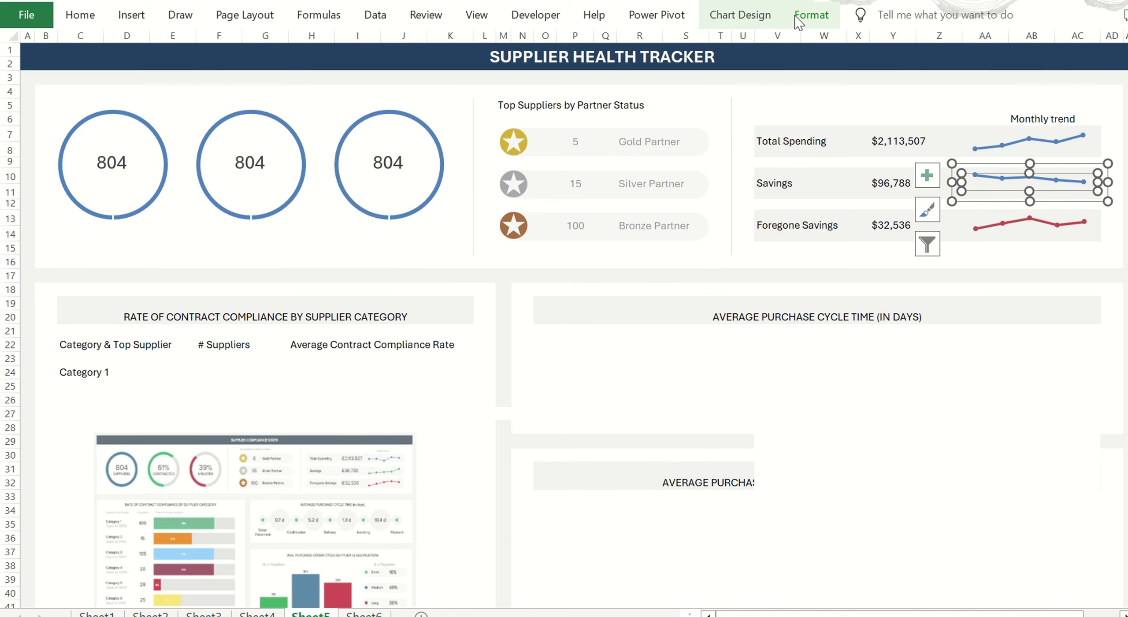
pyautogui.click(744, 17)
pyautogui.click(145, 74)
pyautogui.click(171, 285)
# Set the middle doughnut's data to the Contracted row and the third doughnut's to the Unlisted row.
pyautogui.click(522, 289)
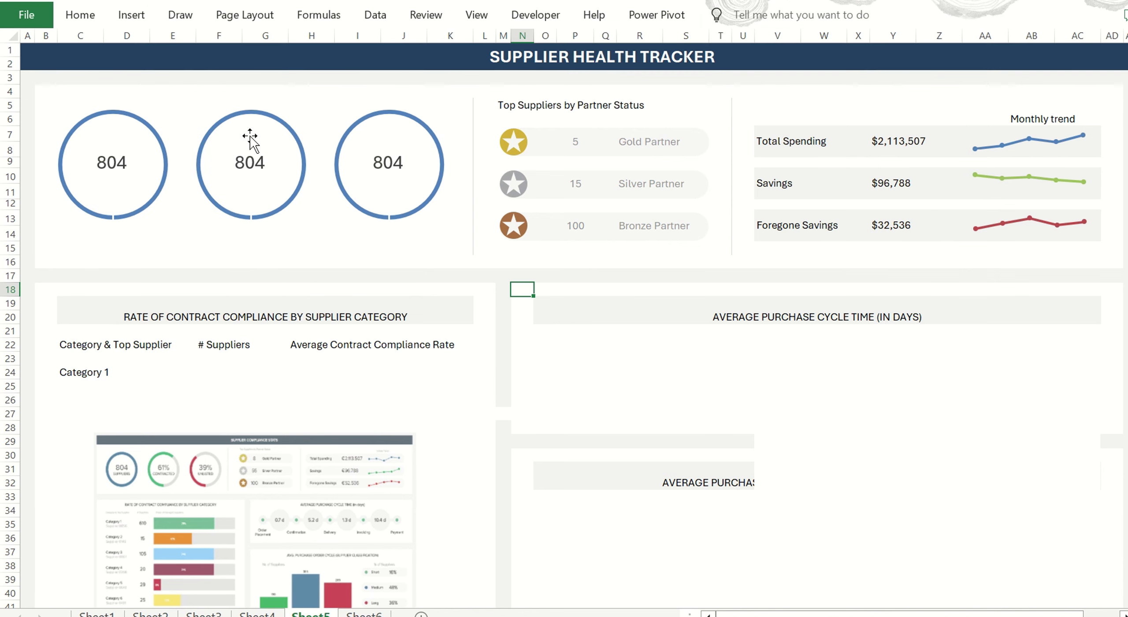
pyautogui.click(250, 140)
pyautogui.click(740, 14)
pyautogui.click(823, 55)
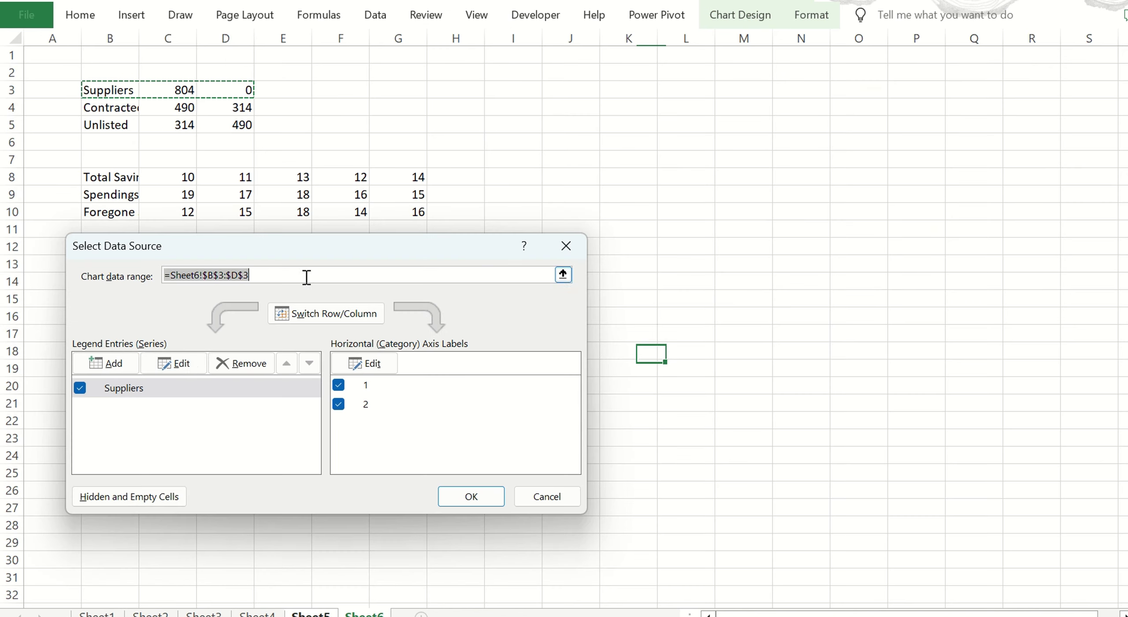
pyautogui.moveTo(88, 108); pyautogui.dragTo(246, 108)
pyautogui.click(471, 496)
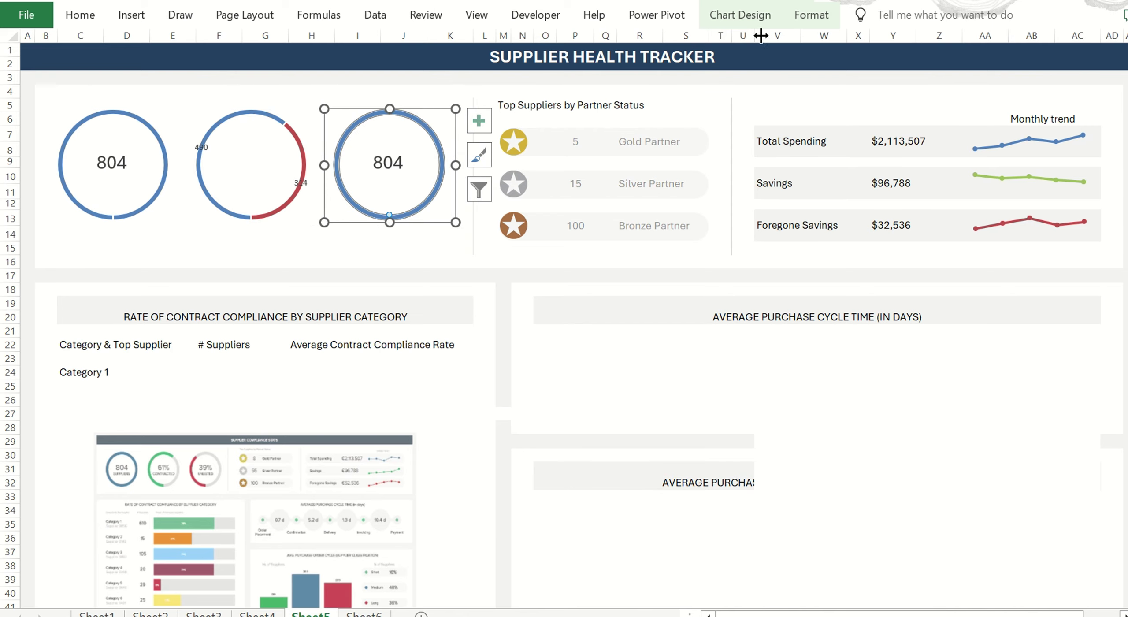
pyautogui.click(740, 14)
pyautogui.click(913, 61)
pyautogui.moveTo(95, 124); pyautogui.dragTo(234, 123)
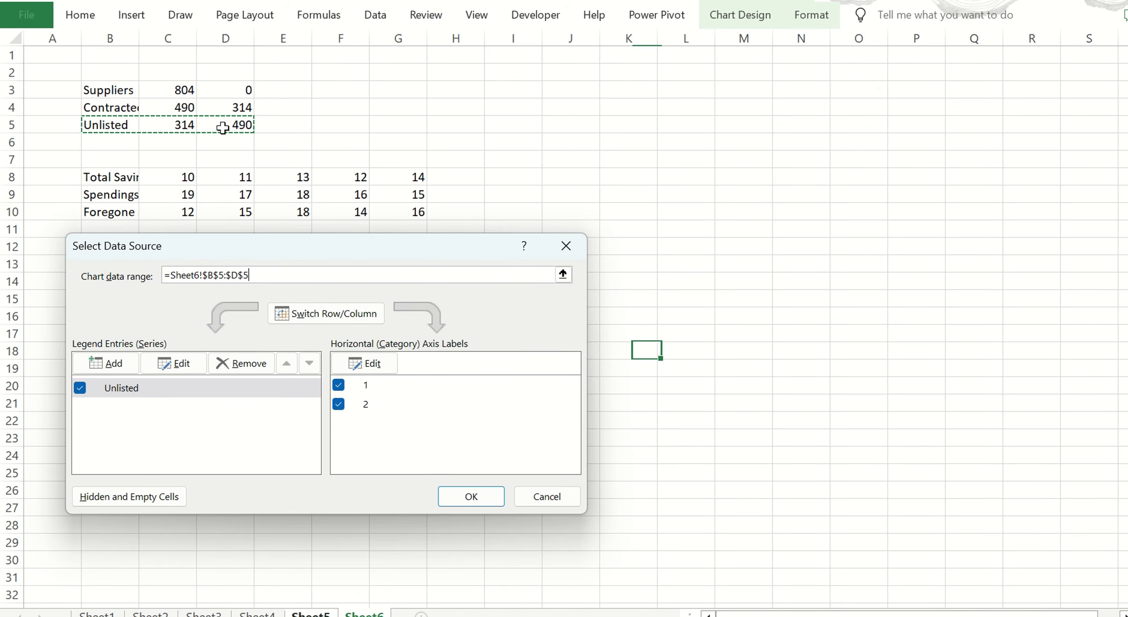
pyautogui.press('Return')
# Fill a segment of the third doughnut light grey.
pyautogui.click(357, 123)
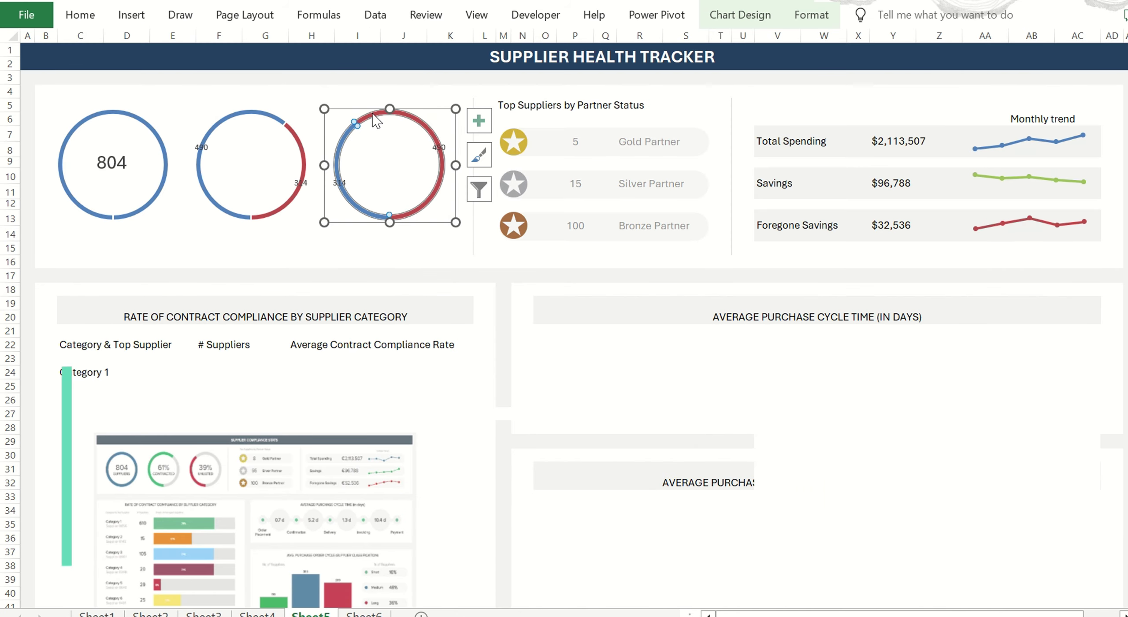
pyautogui.rightClick(368, 115)
pyautogui.press('Escape')
pyautogui.click(811, 14)
pyautogui.click(554, 48)
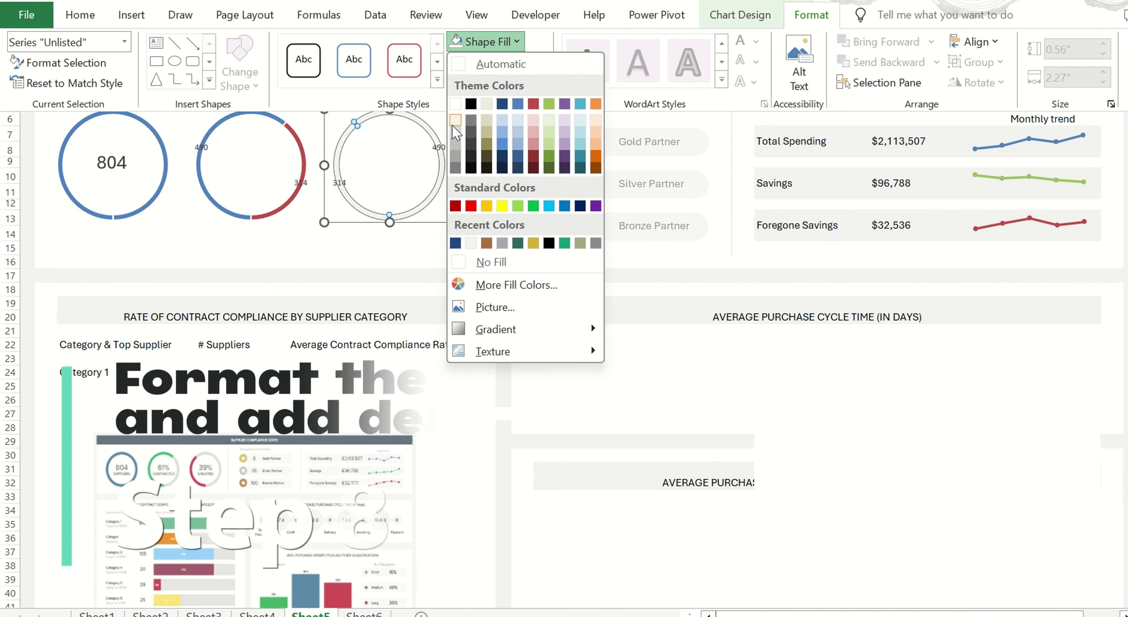
pyautogui.press('Escape')
pyautogui.click(370, 249)
pyautogui.click(430, 203)
pyautogui.click(431, 203)
pyautogui.click(811, 14)
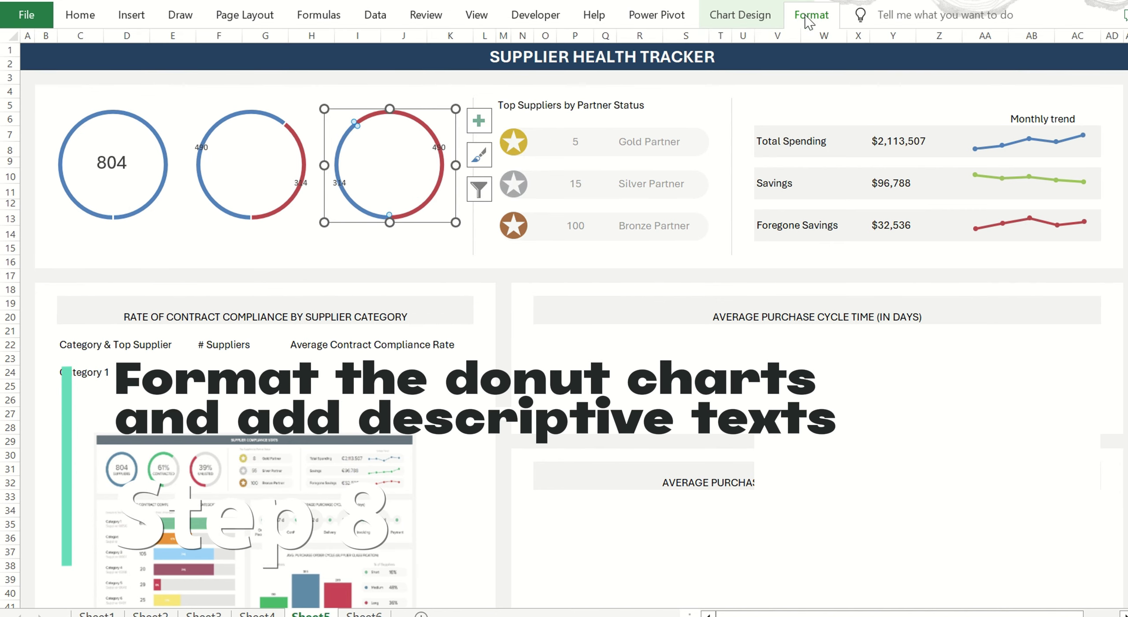
pyautogui.click(507, 42)
pyautogui.click(456, 132)
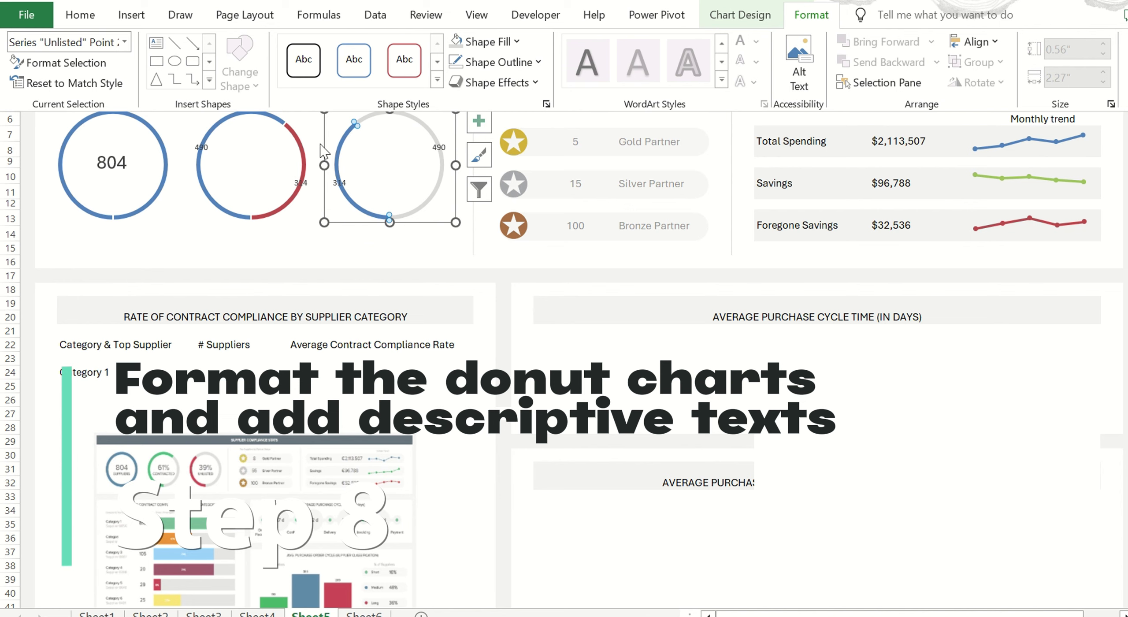
# Apply a new fill colour to the third doughnut's Unlisted segment.
pyautogui.click(282, 125)
pyautogui.click(282, 124)
pyautogui.click(811, 14)
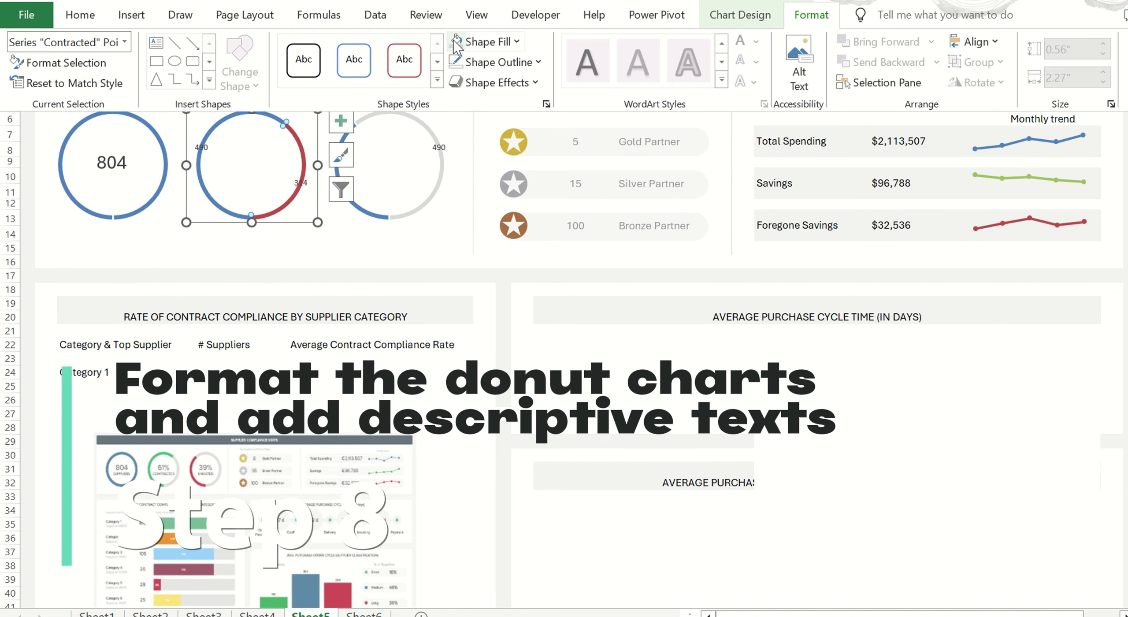
pyautogui.click(364, 202)
pyautogui.click(364, 201)
pyautogui.click(811, 14)
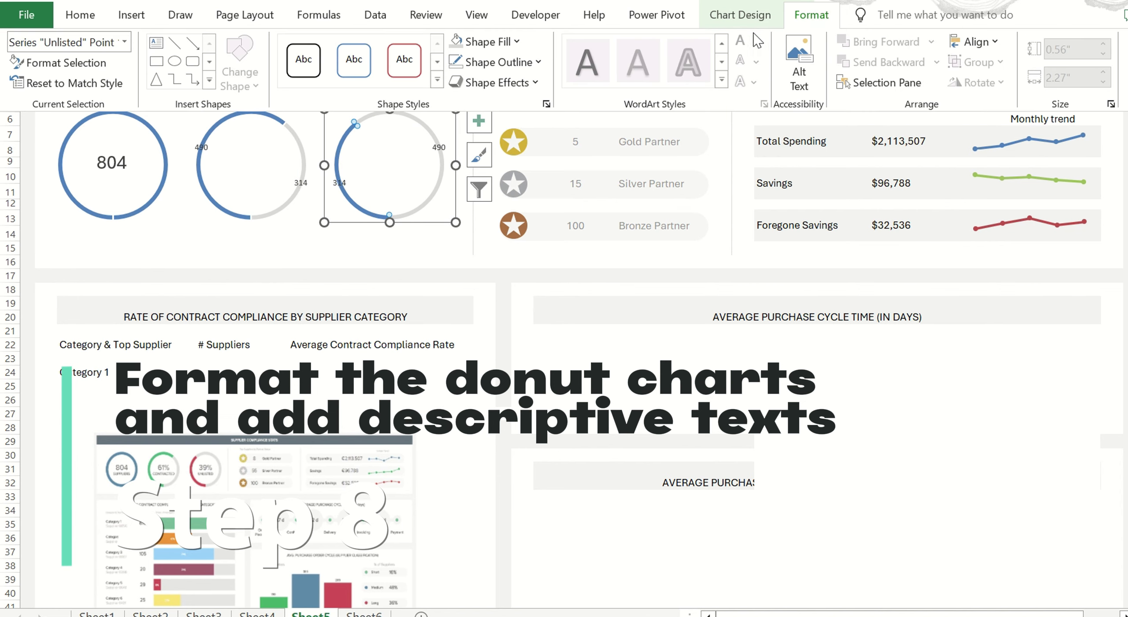
pyautogui.click(489, 42)
pyautogui.click(251, 171)
# Colour the second doughnut's Contracted arc green.
pyautogui.click(198, 183)
pyautogui.click(198, 183)
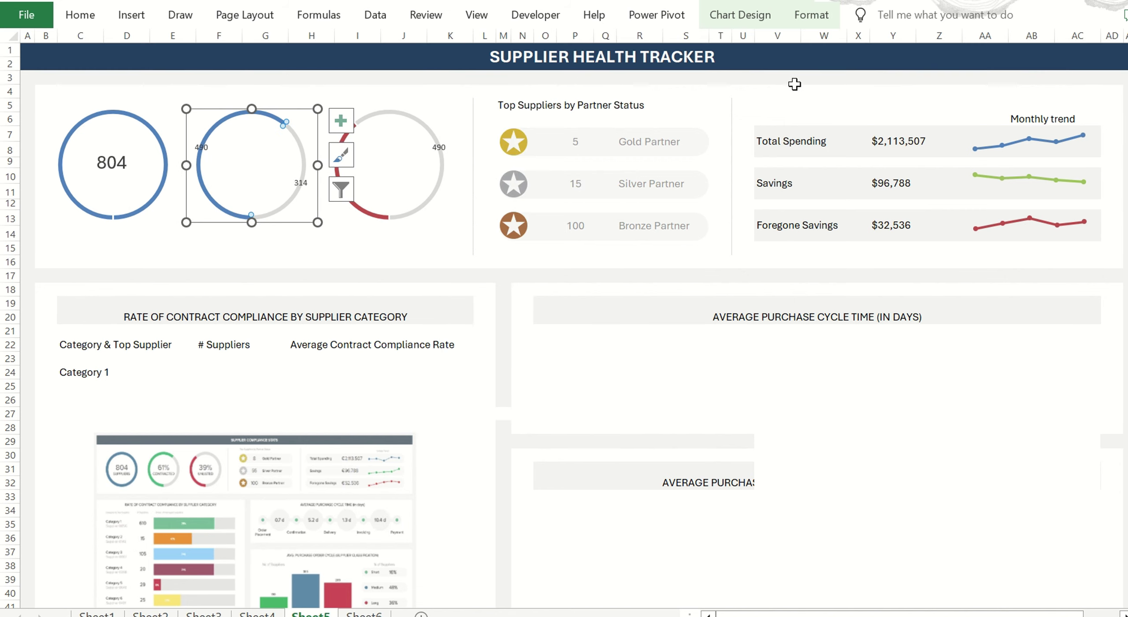
pyautogui.click(811, 15)
pyautogui.click(517, 41)
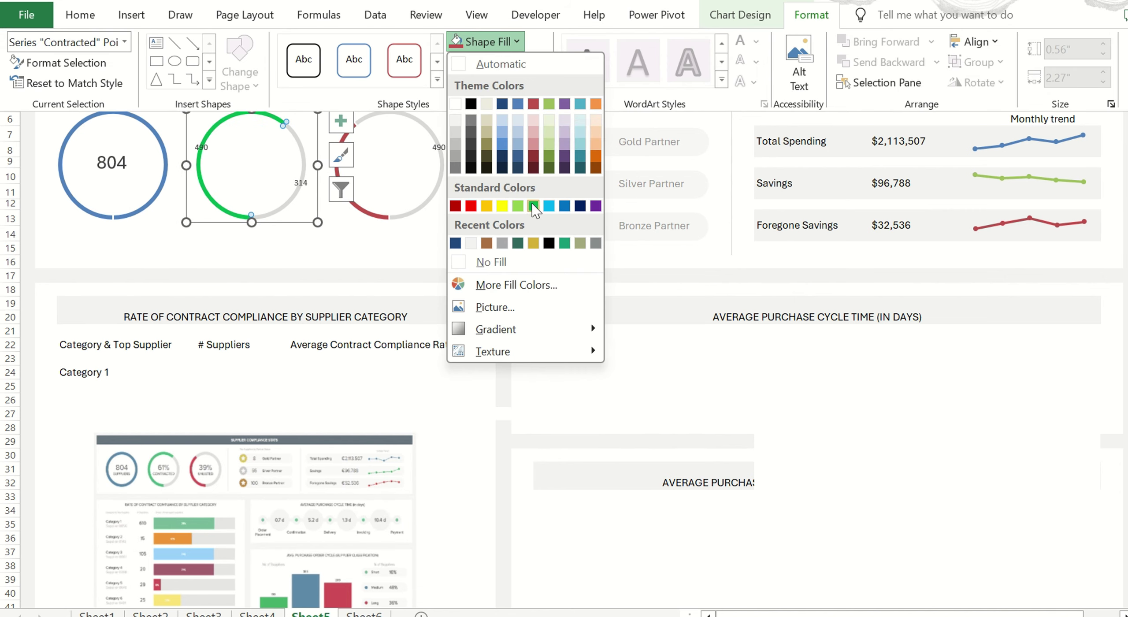
pyautogui.click(533, 243)
# Make the Savings trend line bright green.
pyautogui.click(1031, 176)
pyautogui.click(1031, 176)
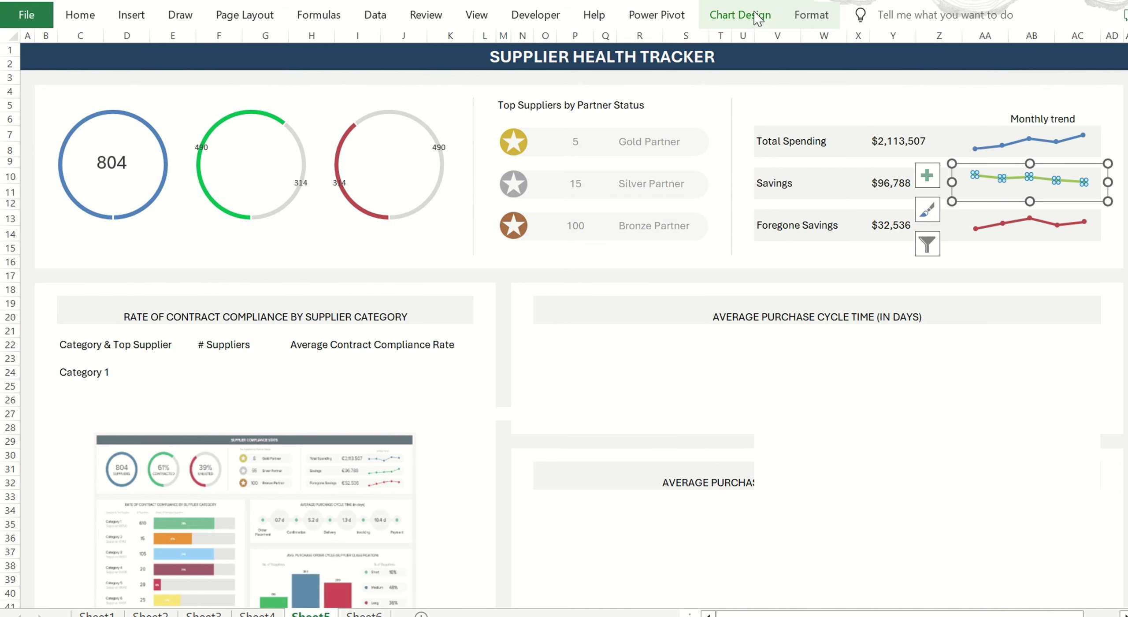
pyautogui.click(811, 15)
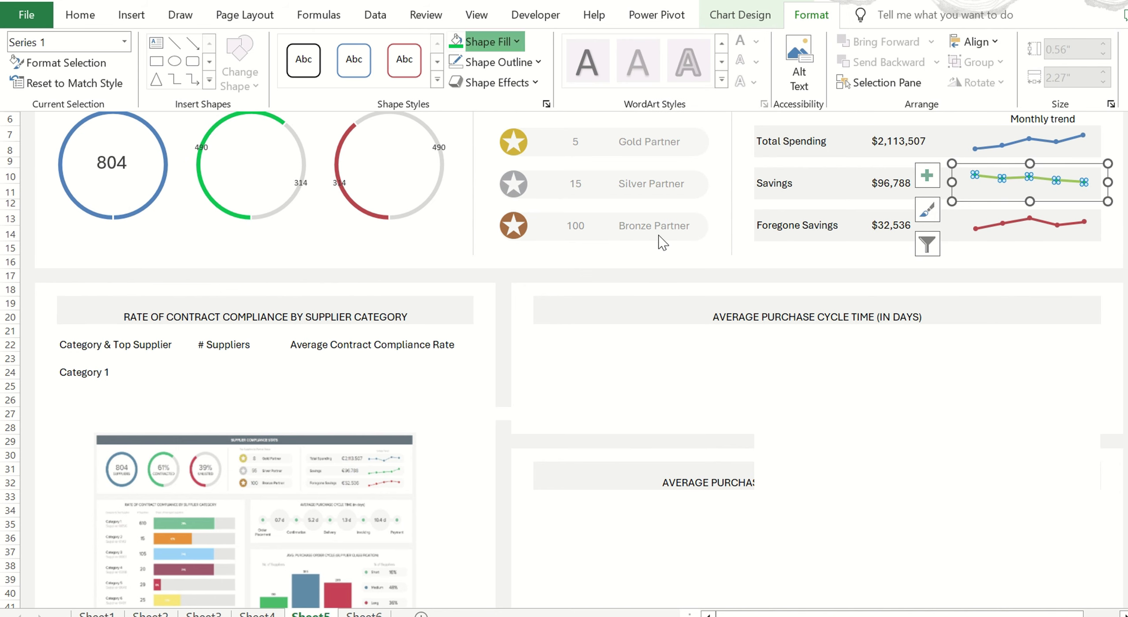
pyautogui.click(538, 62)
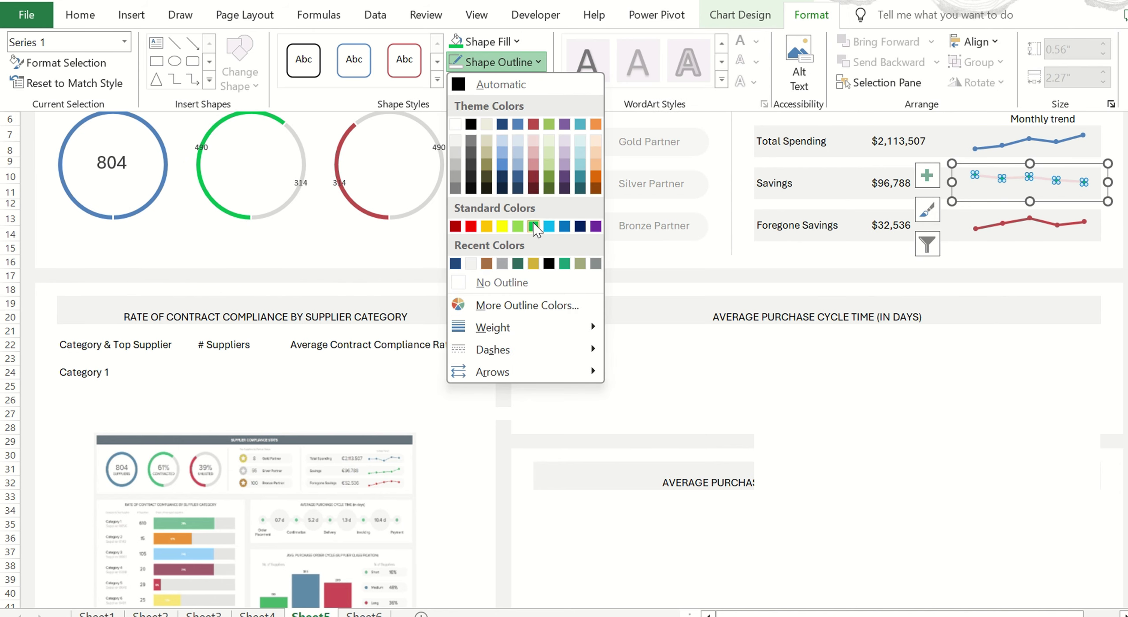
pyautogui.click(533, 222)
pyautogui.click(476, 260)
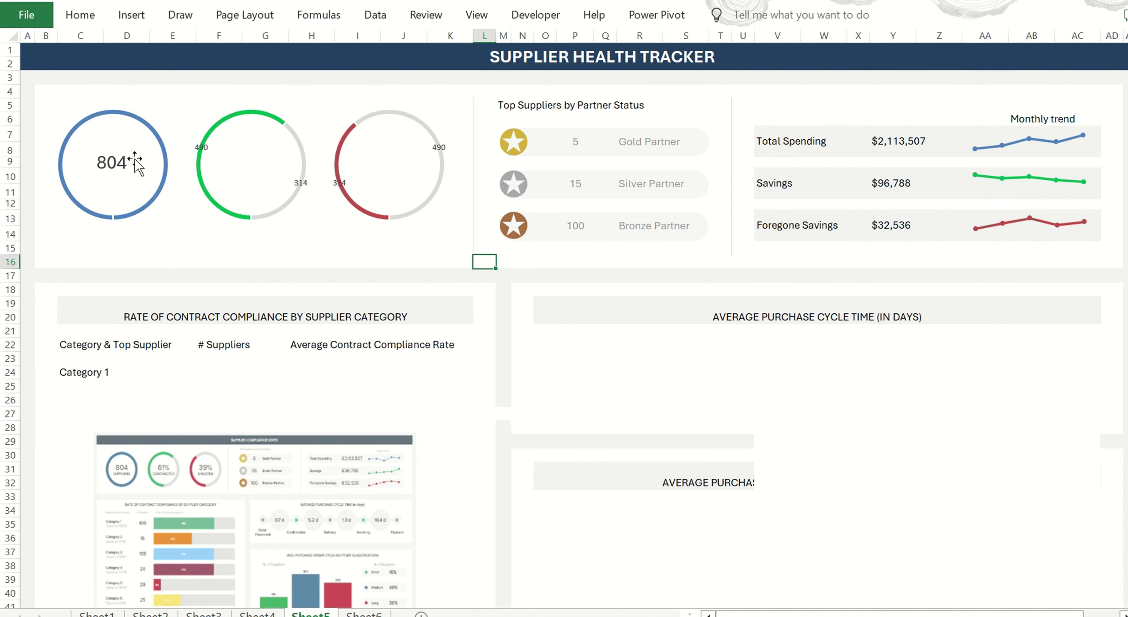
# Set the green and red doughnuts' data labels to show percentages instead of values.
pyautogui.click(201, 147)
pyautogui.click(340, 120)
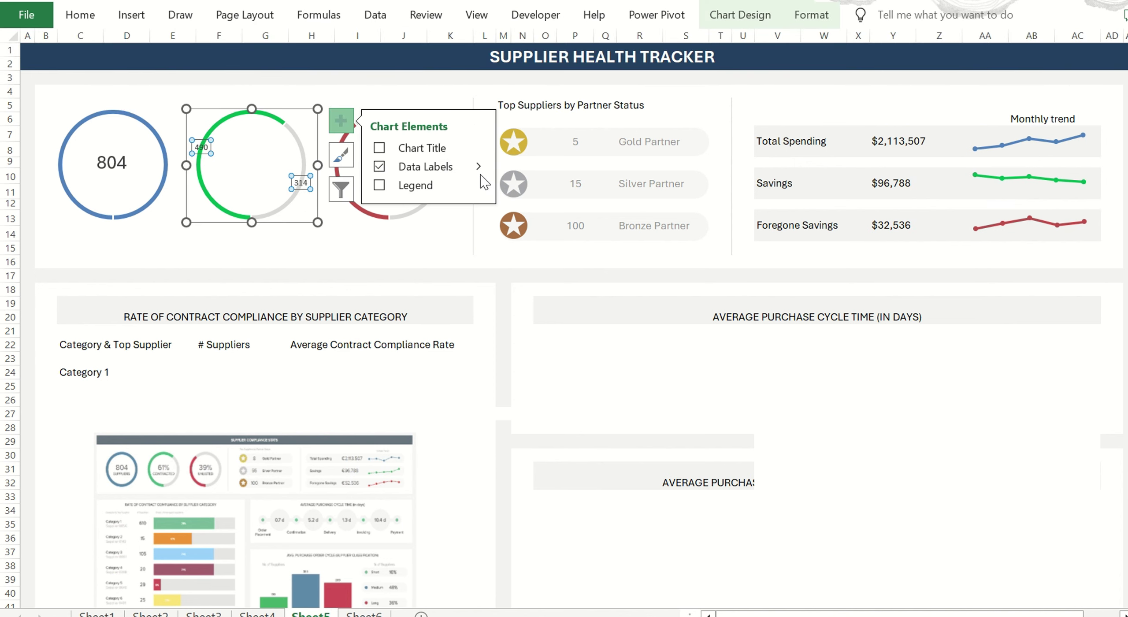
pyautogui.click(478, 166)
pyautogui.click(549, 218)
pyautogui.click(939, 287)
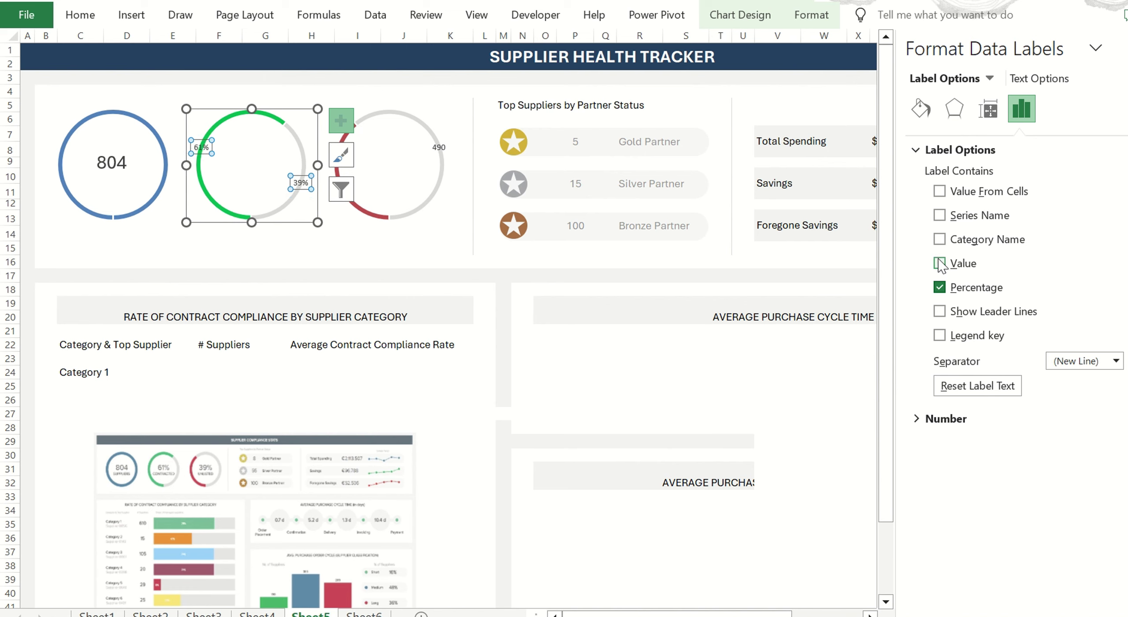
pyautogui.click(439, 148)
pyautogui.click(939, 263)
pyautogui.click(939, 287)
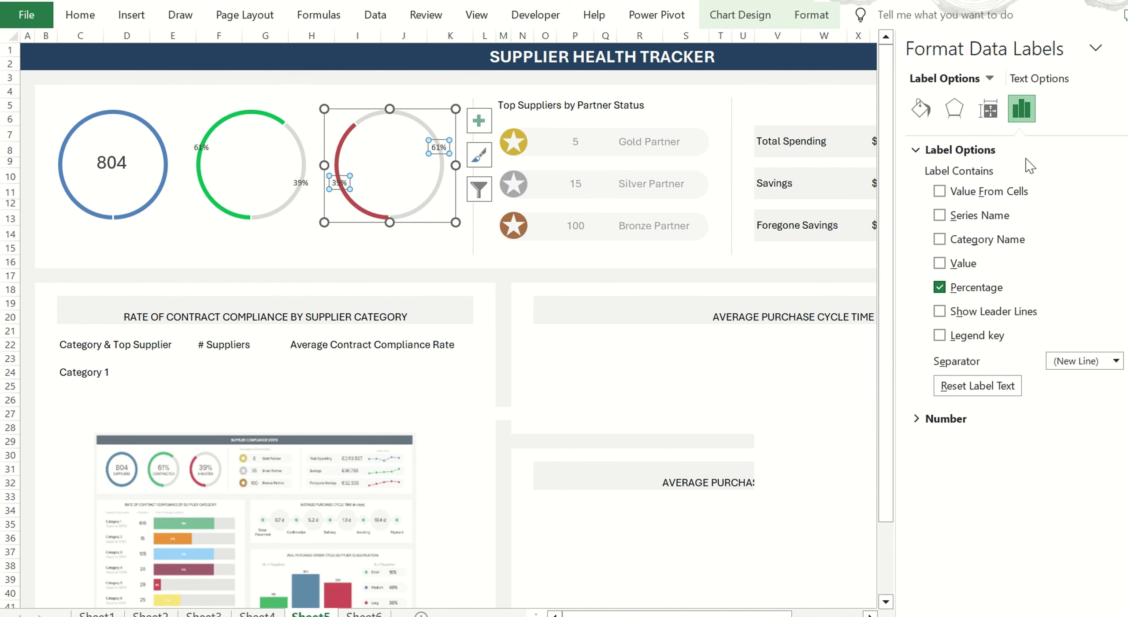
# Delete the unneeded extra percentage labels from the doughnuts.
pyautogui.click(371, 260)
pyautogui.click(438, 147)
pyautogui.click(438, 146)
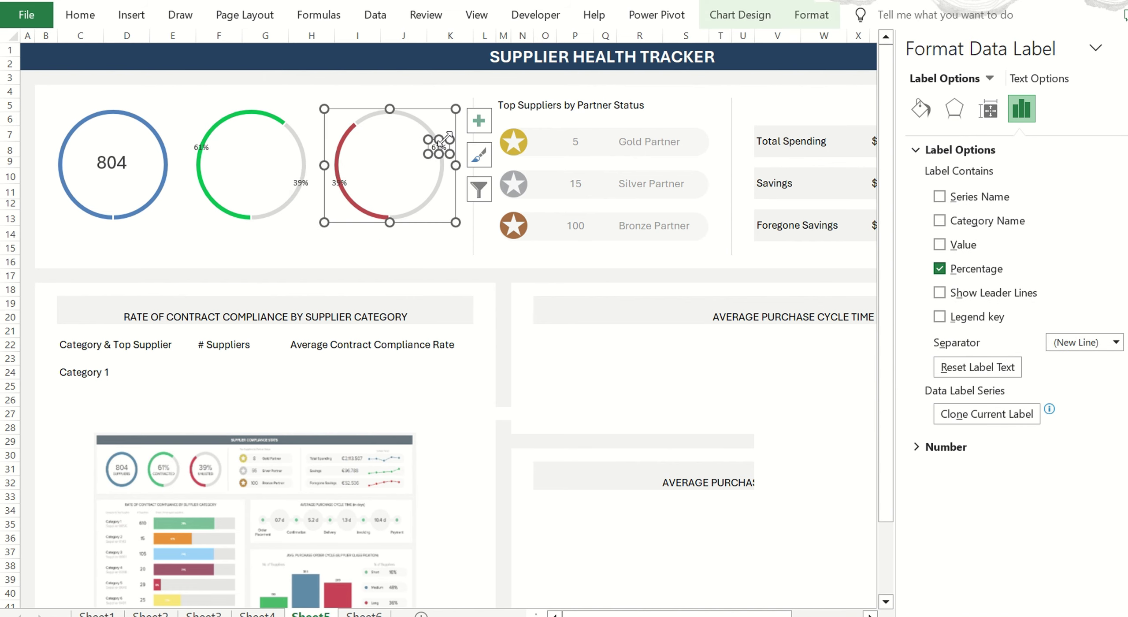
pyautogui.click(298, 181)
pyautogui.click(300, 182)
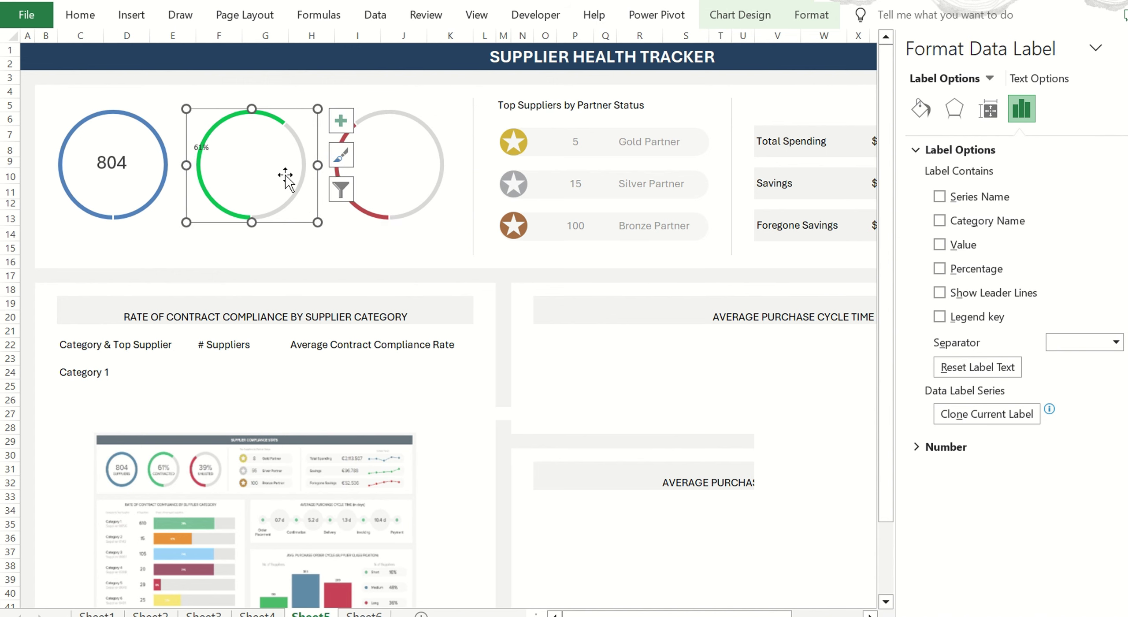
pyautogui.press('Delete')
pyautogui.click(112, 163)
# Restyle the 61% label with a new font, larger size, centred in the green doughnut.
pyautogui.click(81, 17)
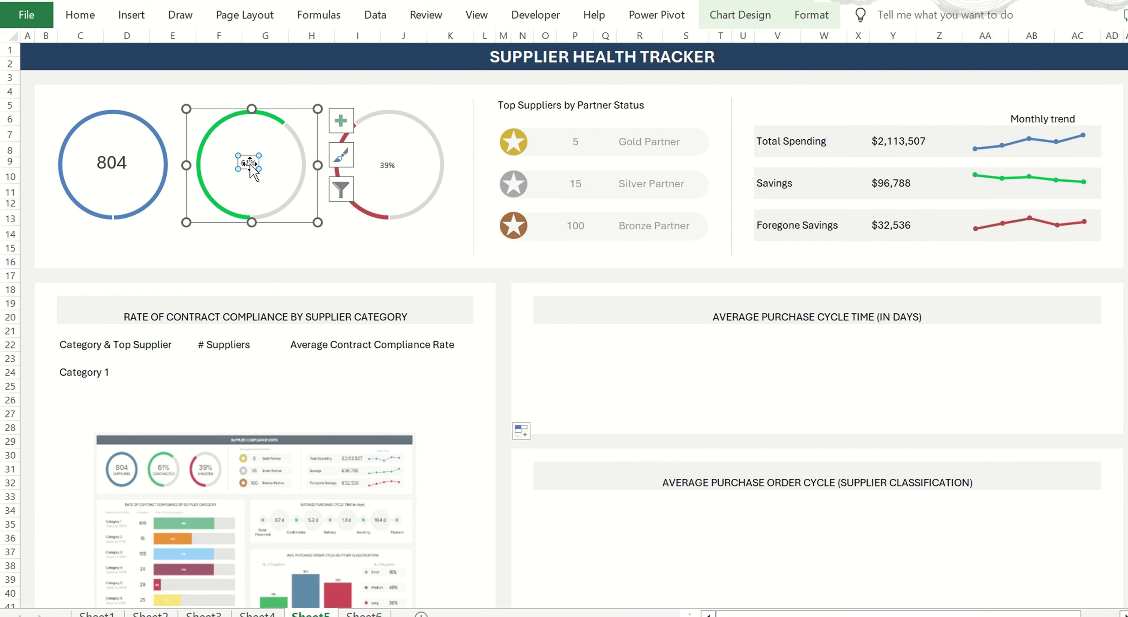
pyautogui.click(80, 15)
pyautogui.click(187, 49)
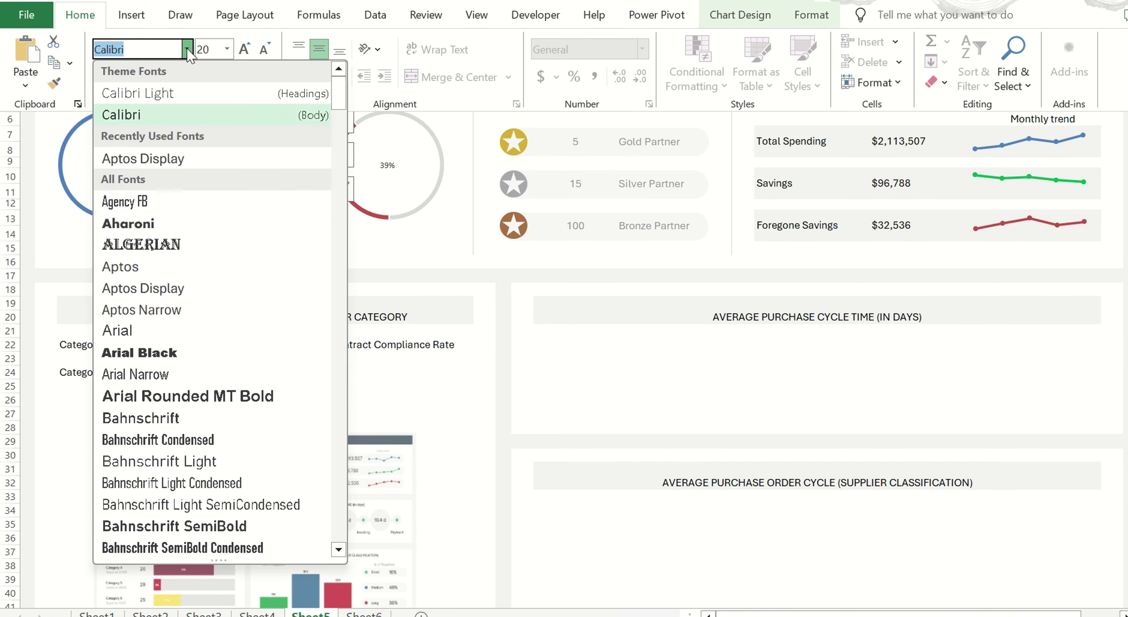
pyautogui.click(151, 156)
pyautogui.click(272, 162)
pyautogui.moveTo(272, 162)
pyautogui.mouseDown()
pyautogui.moveTo(304, 162)
pyautogui.moveTo(281, 139)
pyautogui.moveTo(250, 140)
pyautogui.mouseUp()
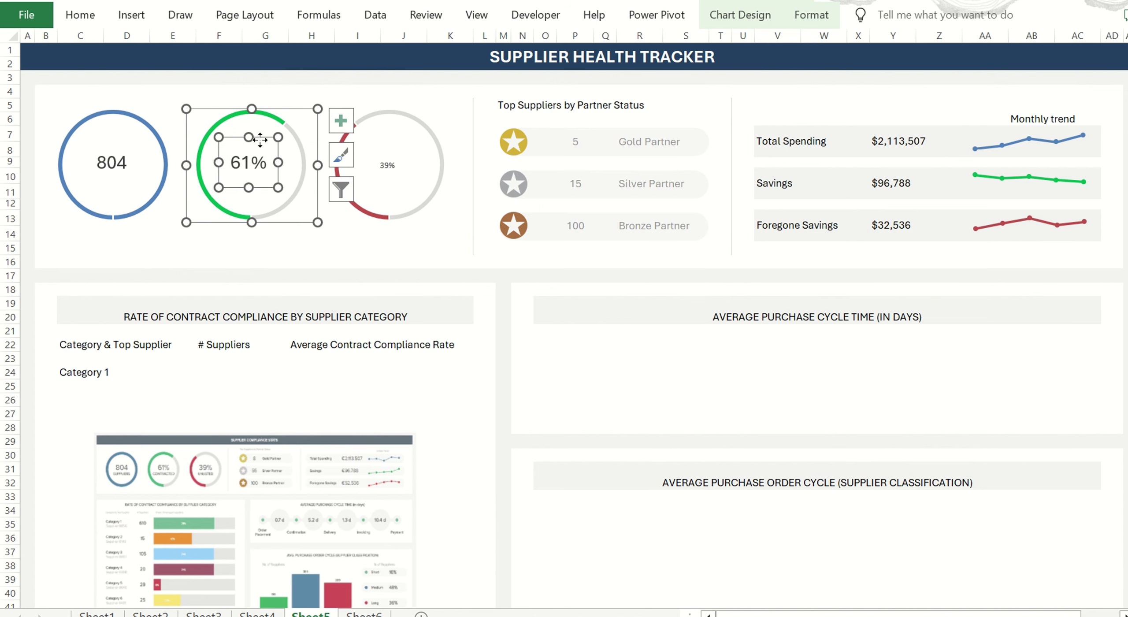
pyautogui.click(382, 166)
# Set the 39% label to Aptos, enlarge it, and centre it in the red doughnut.
pyautogui.click(382, 166)
pyautogui.click(80, 15)
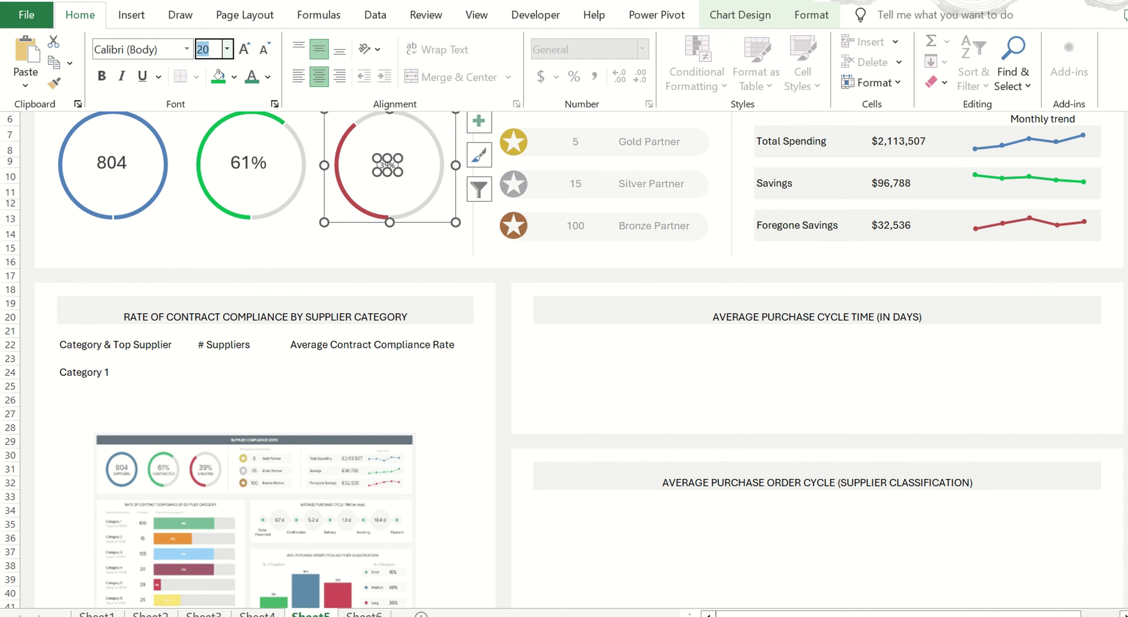
pyautogui.click(187, 49)
pyautogui.click(121, 286)
pyautogui.click(404, 165)
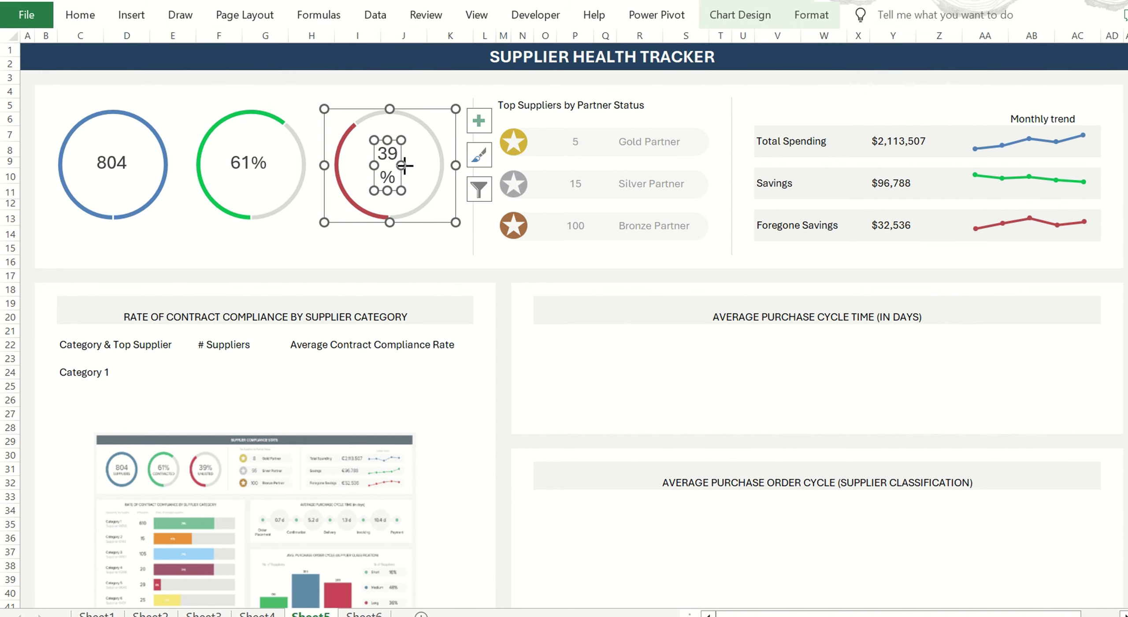
pyautogui.moveTo(404, 166)
pyautogui.mouseDown()
pyautogui.moveTo(456, 165)
pyautogui.moveTo(408, 140)
pyautogui.mouseUp()
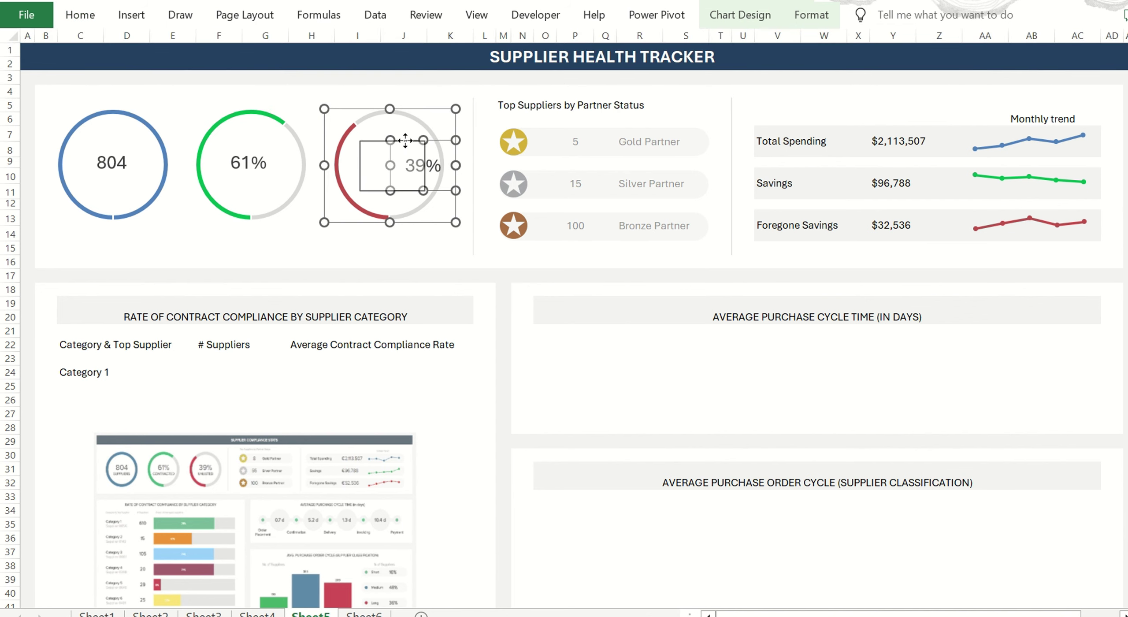
pyautogui.click(490, 290)
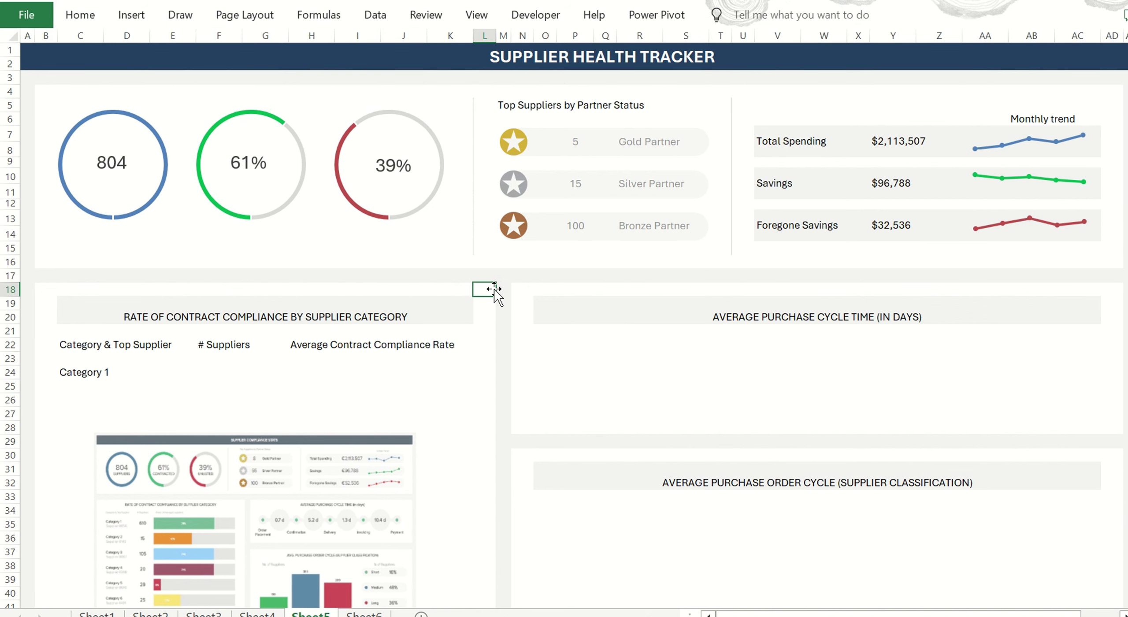
# Add a SUPPLIERS text box in Aptos Narrow under 804 in the blue doughnut.
pyautogui.click(132, 16)
pyautogui.click(264, 40)
pyautogui.click(242, 96)
pyautogui.click(48, 277)
pyautogui.write('SUP')
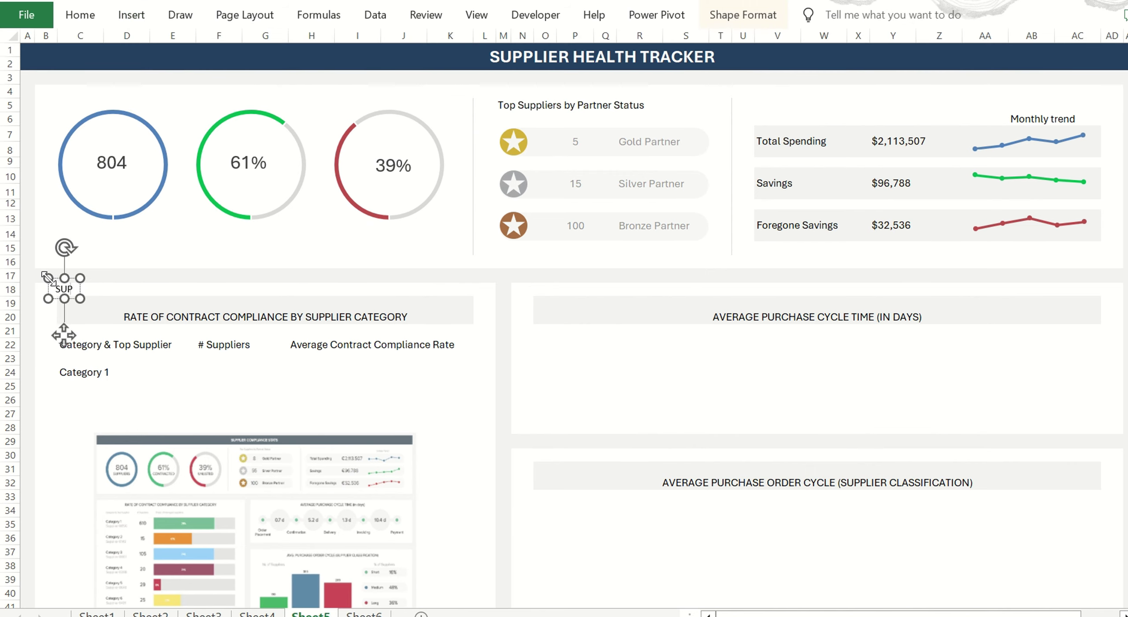
pyautogui.write('PLIERS')
pyautogui.hotkey('ctrl', 'a')
pyautogui.click(79, 15)
pyautogui.click(187, 49)
pyautogui.click(134, 341)
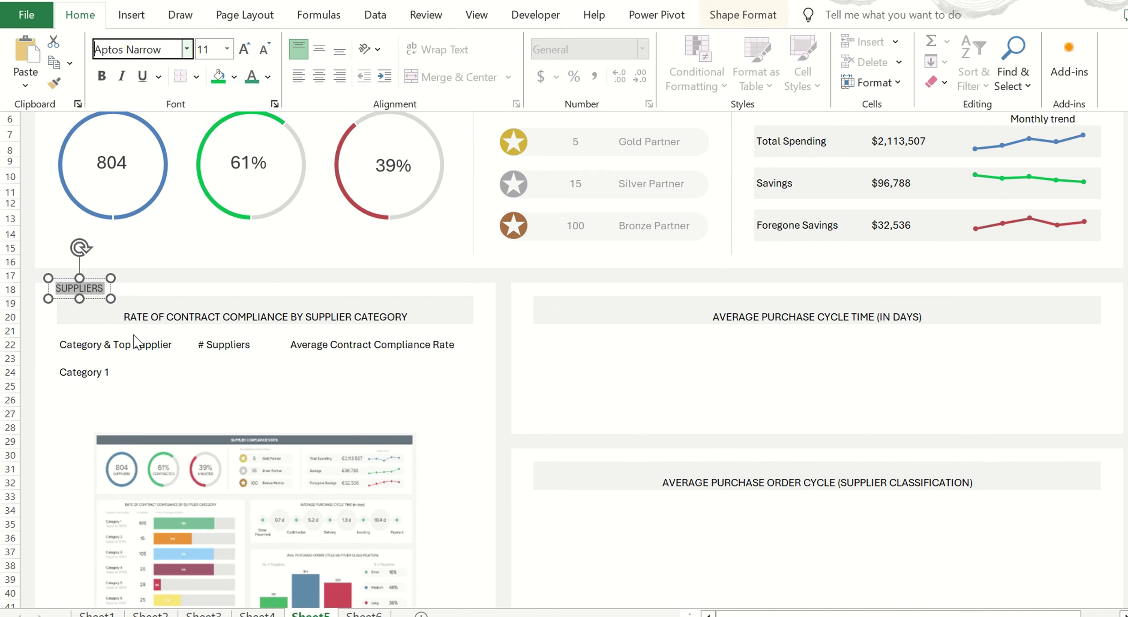
pyautogui.click(248, 50)
pyautogui.moveTo(90, 277)
pyautogui.mouseDown()
pyautogui.moveTo(122, 166)
pyautogui.moveTo(390, 178)
pyautogui.mouseUp()
# Change the copied captions to UNLISTED in the red doughnut and CONTACTED in the green one.
pyautogui.doubleClick(390, 180)
pyautogui.write('UNLISTED')
pyautogui.doubleClick(240, 181)
pyautogui.write('CO')
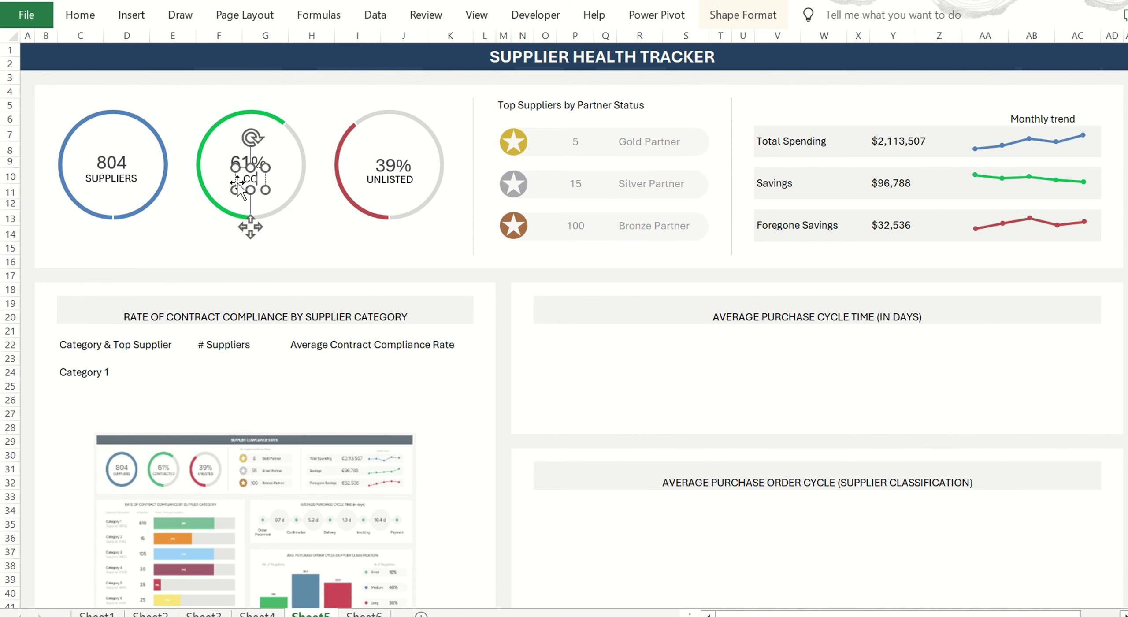
pyautogui.write('NTACTED')
pyautogui.click(150, 128)
pyautogui.doubleClick(150, 128)
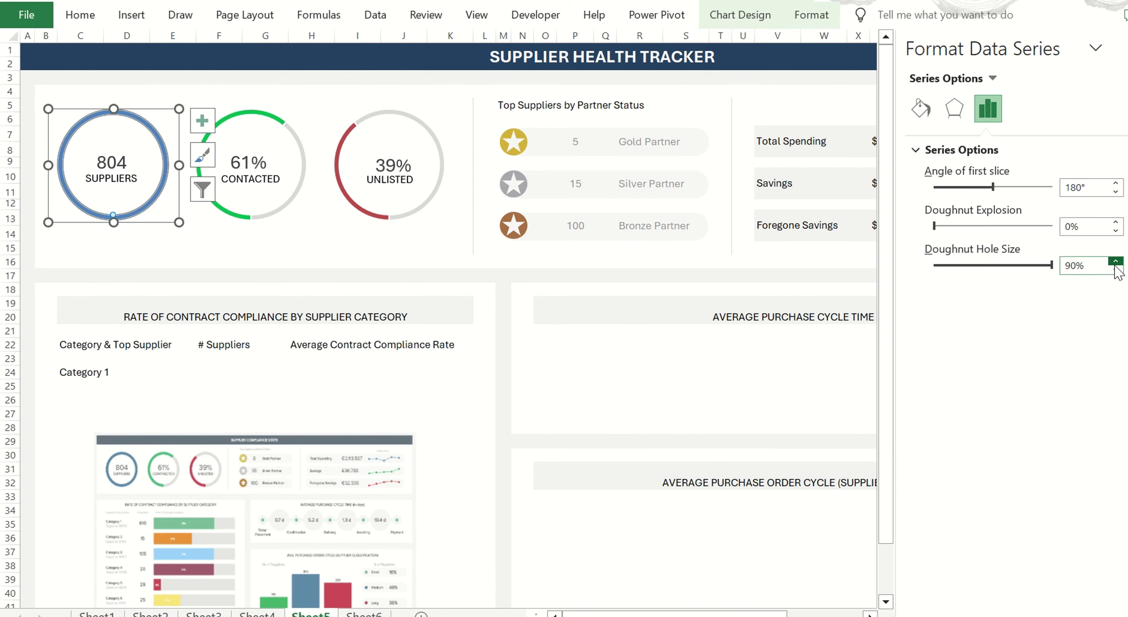
# Reduce the doughnut hole size of the blue, green and red charts to thicken their rings.
pyautogui.click(1115, 270)
pyautogui.click(286, 128)
pyautogui.click(1115, 270)
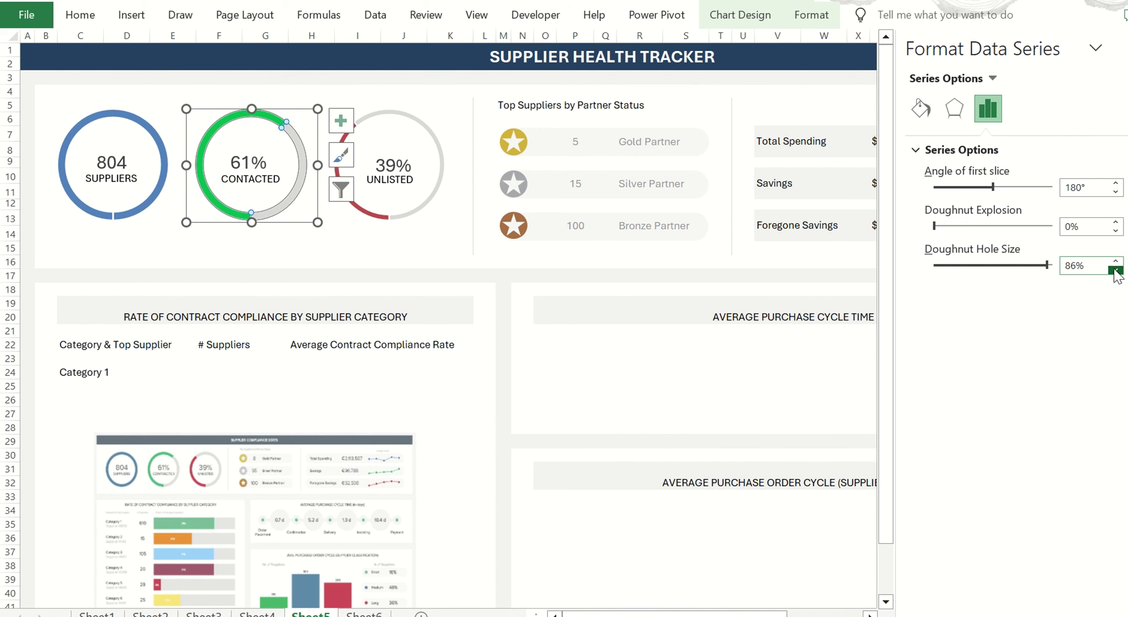
pyautogui.click(1116, 271)
pyautogui.click(436, 132)
pyautogui.click(1115, 270)
pyautogui.click(1115, 270)
pyautogui.click(544, 274)
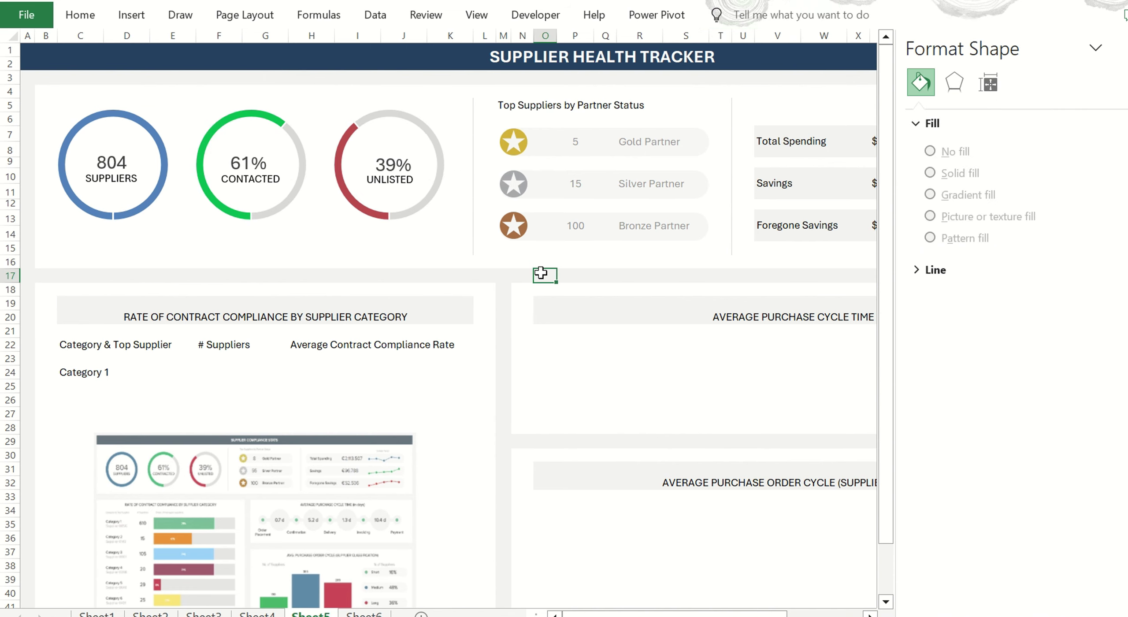
# Select the UNLISTED, 39%, 61% and 804 labels on the three doughnuts to check placement.
pyautogui.click(379, 163)
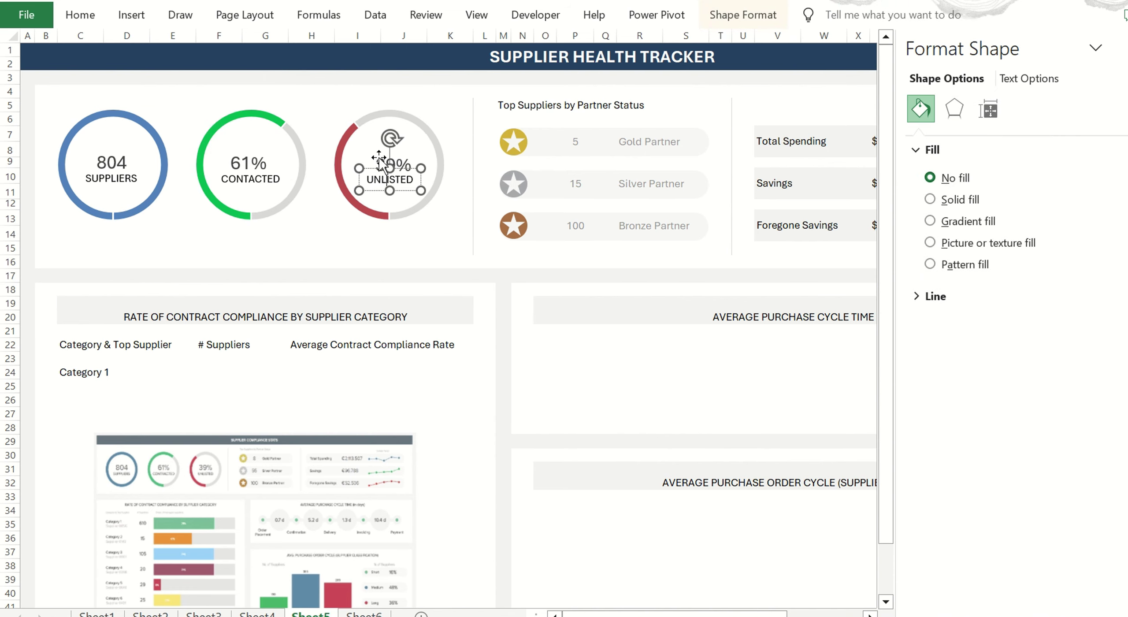
pyautogui.click(412, 165)
pyautogui.click(388, 136)
pyautogui.click(388, 134)
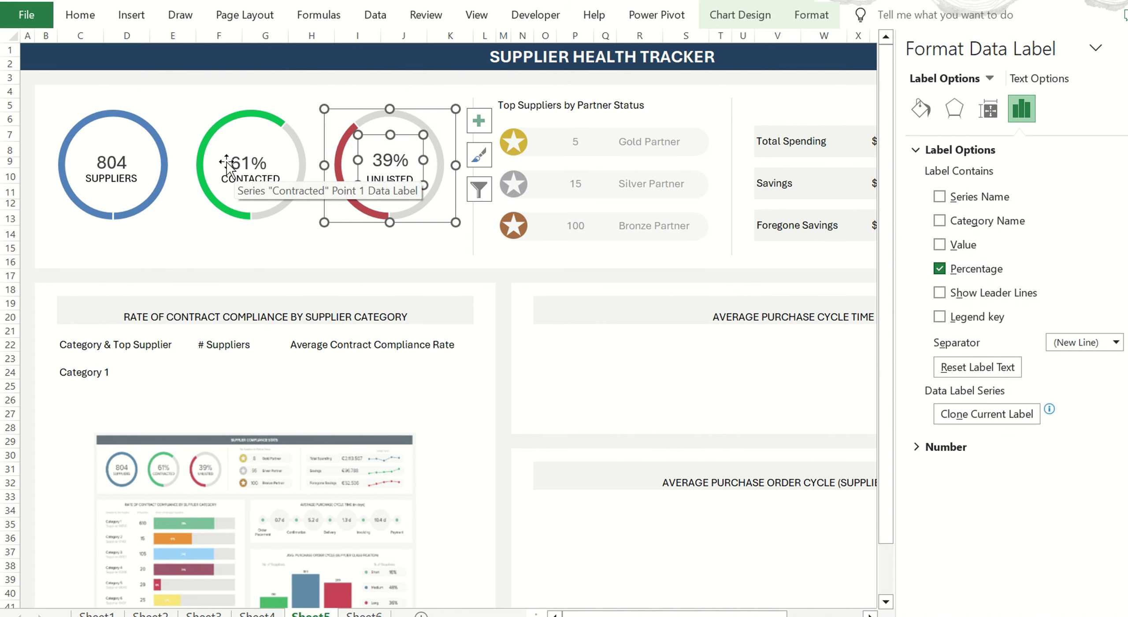
pyautogui.click(261, 136)
pyautogui.click(261, 137)
pyautogui.click(121, 142)
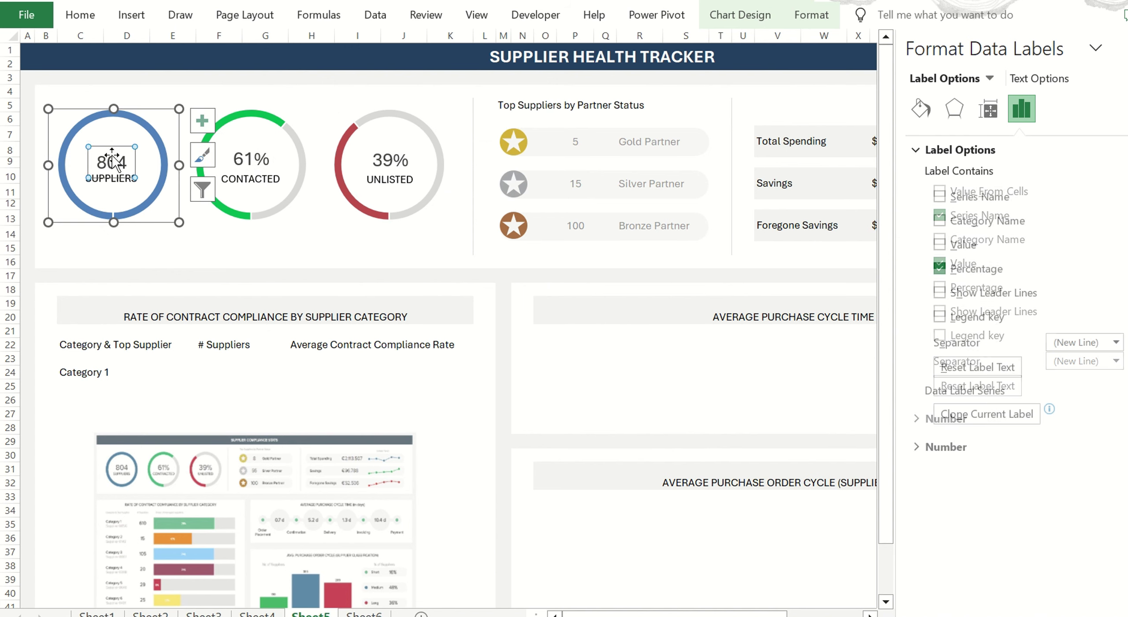
pyautogui.click(121, 141)
pyautogui.click(412, 161)
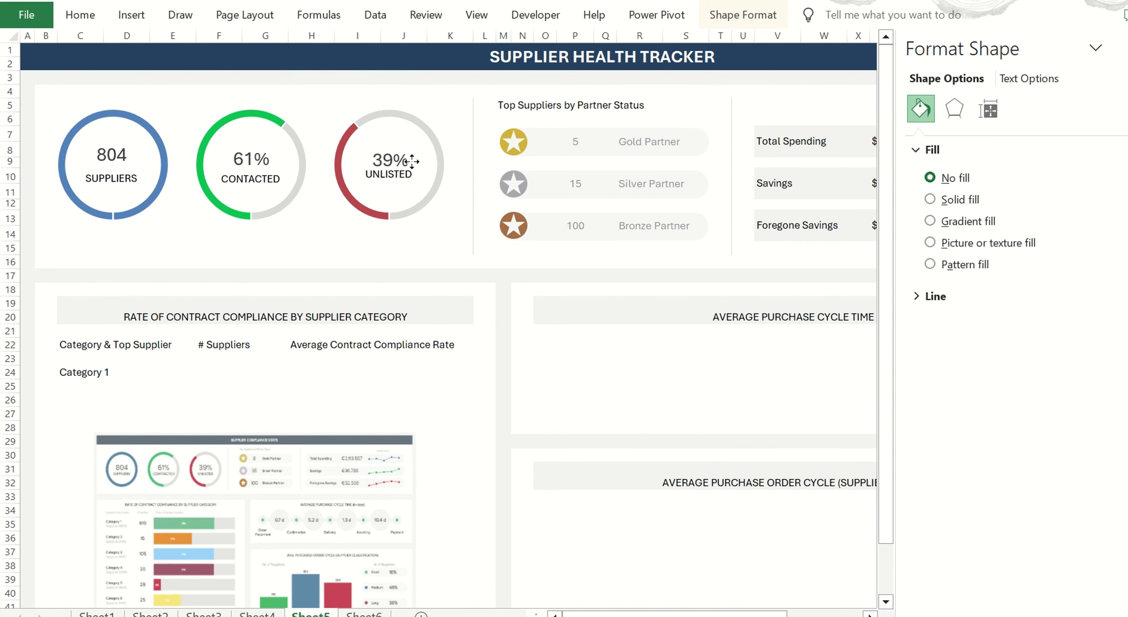
# Nudge CONTACTED up and drag the SUPPLIERS caption up to sit just under 804.
pyautogui.click(270, 162)
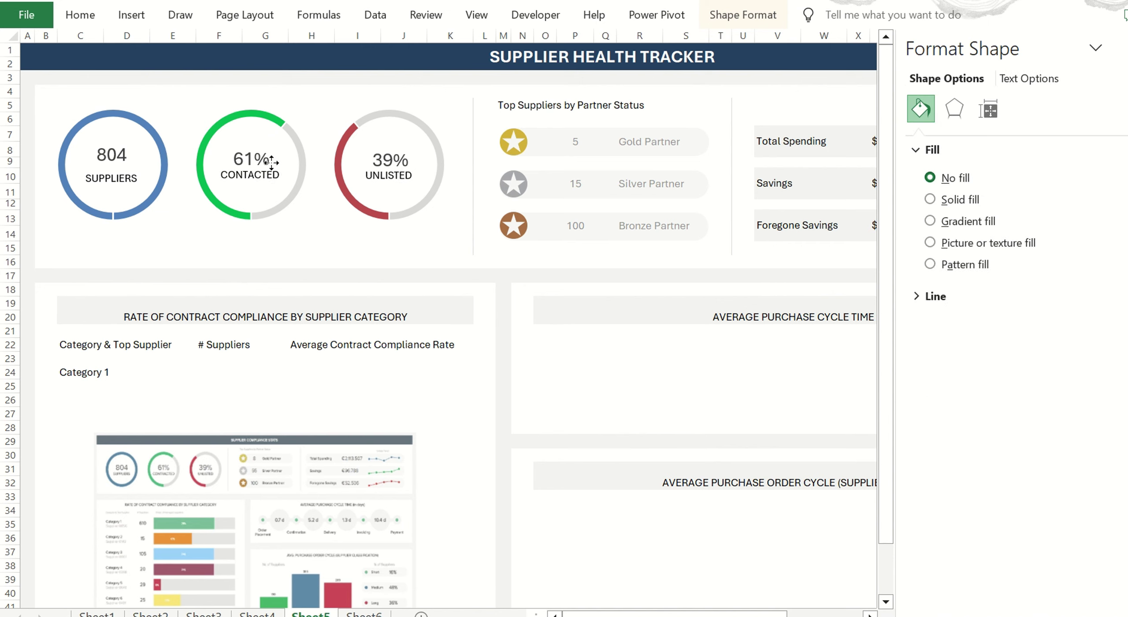
pyautogui.click(128, 174)
pyautogui.moveTo(128, 174); pyautogui.dragTo(130, 157)
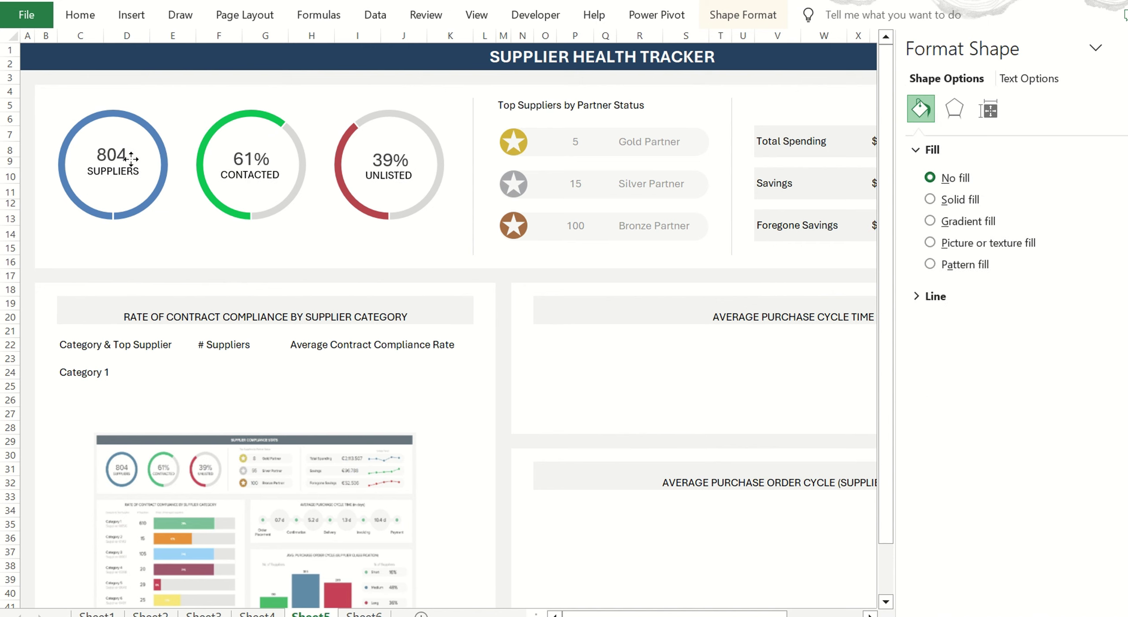
pyautogui.click(130, 277)
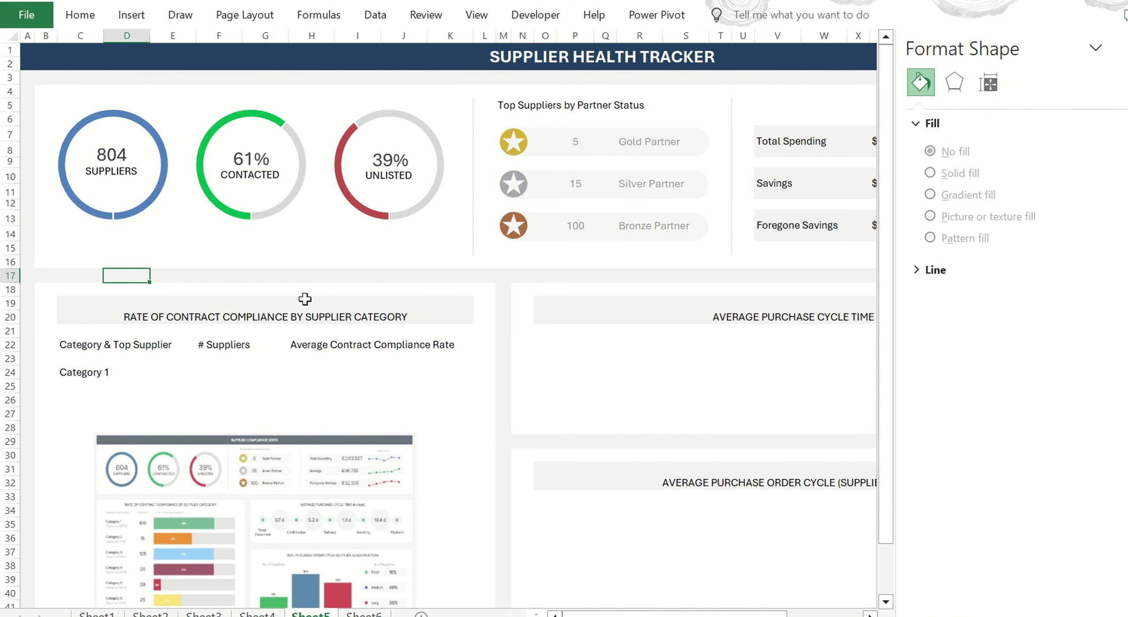
pyautogui.click(123, 181)
pyautogui.click(130, 164)
pyautogui.click(131, 162)
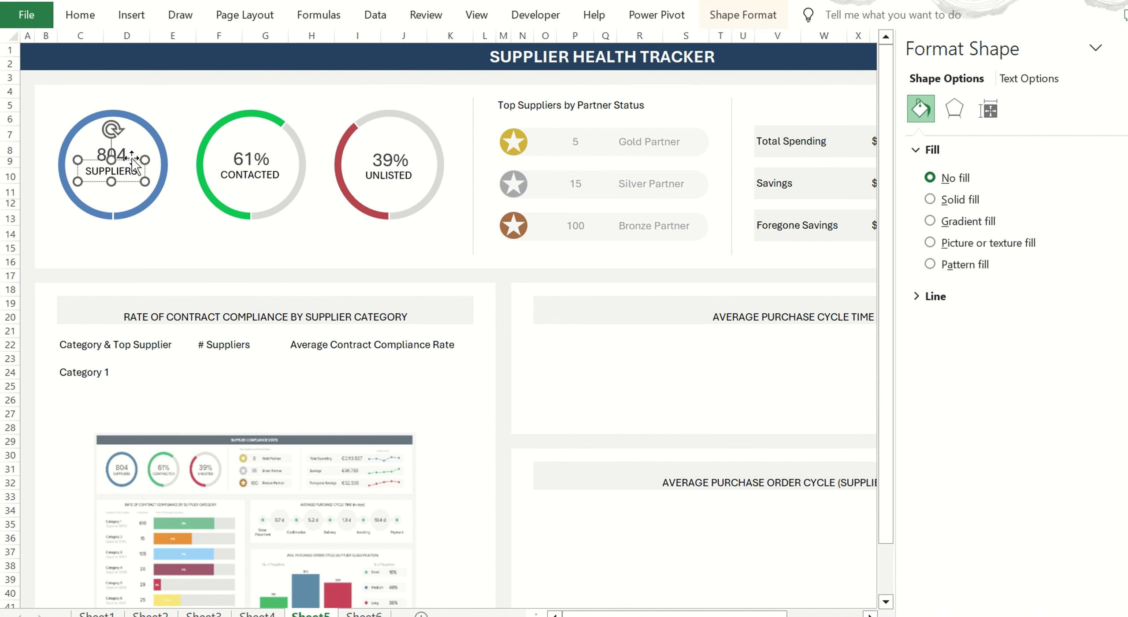
pyautogui.click(131, 161)
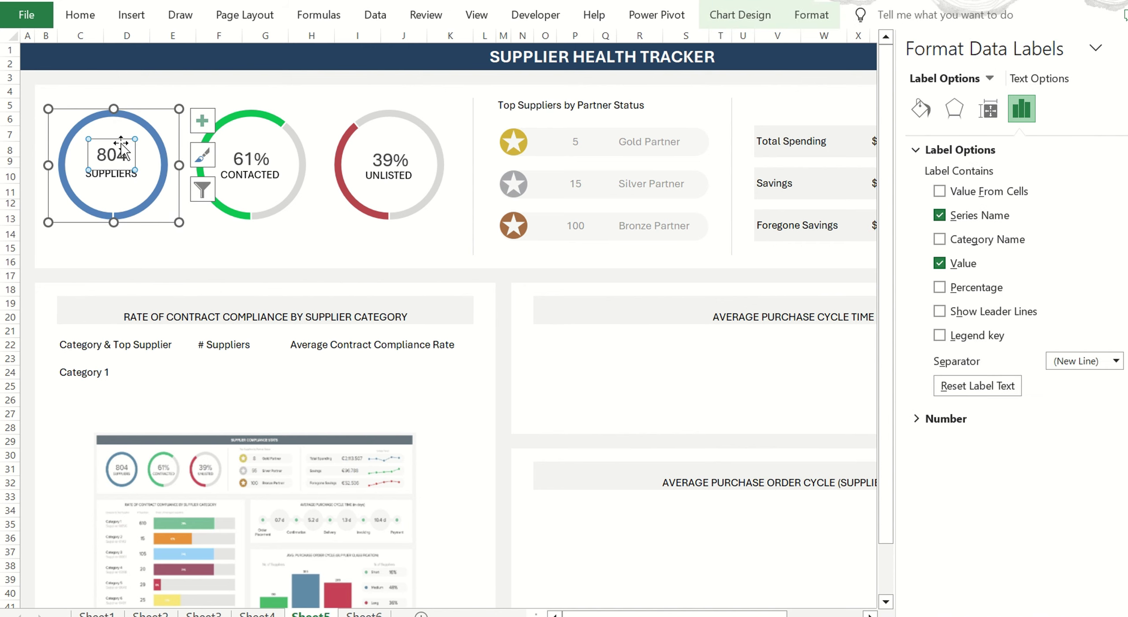
pyautogui.click(119, 144)
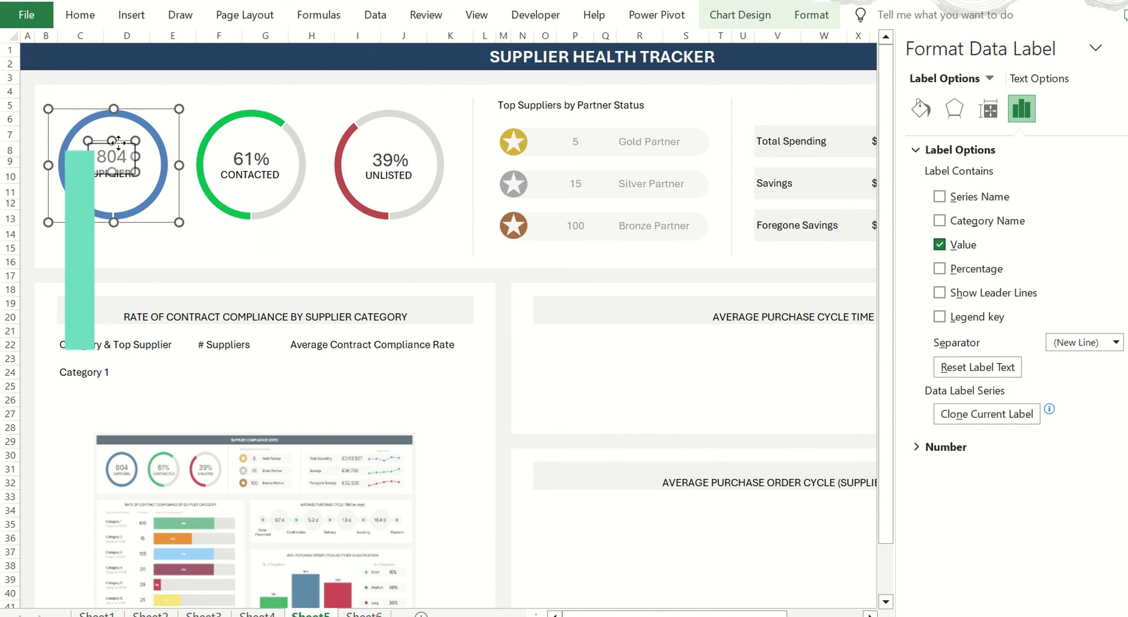
pyautogui.click(179, 262)
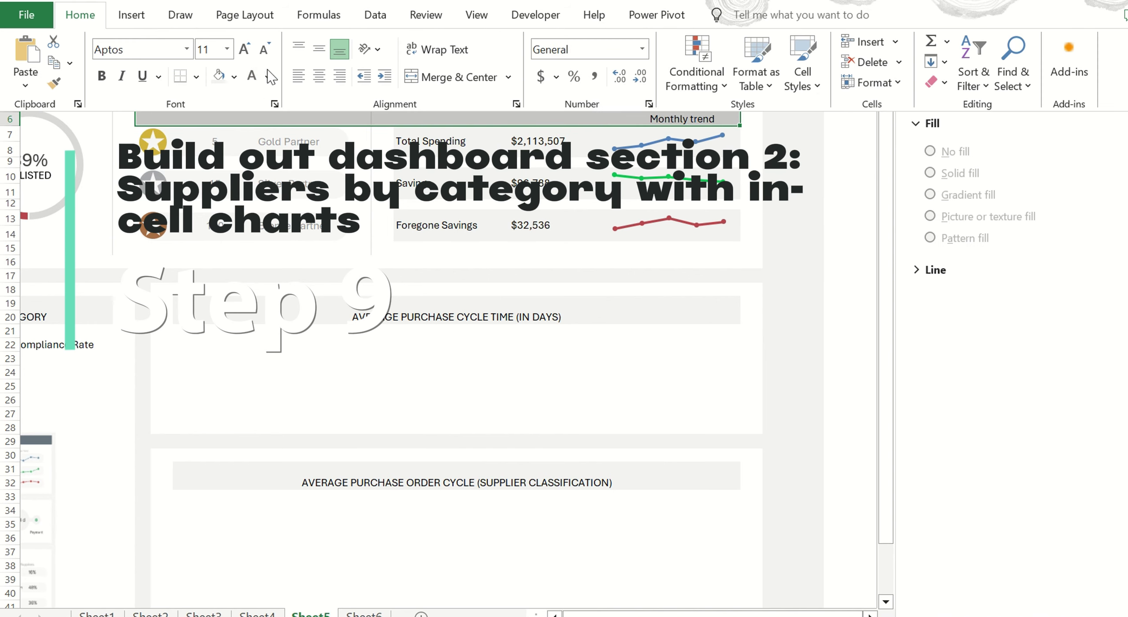
# Move the reference image out of the way to the right.
pyautogui.click(271, 77)
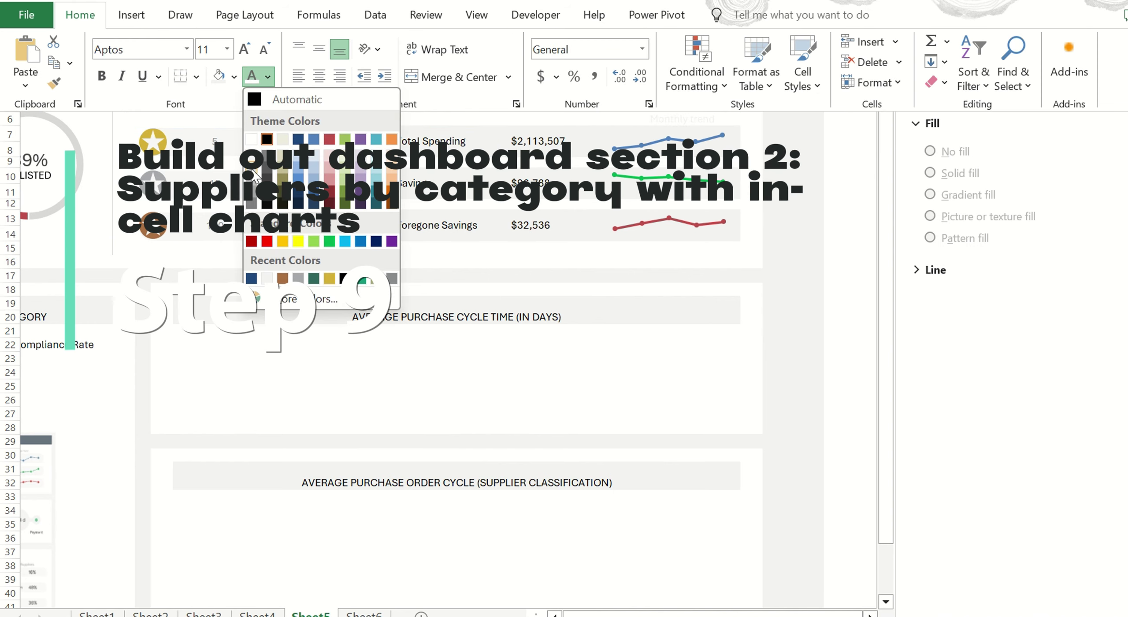
pyautogui.click(200, 273)
pyautogui.click(146, 282)
pyautogui.hscroll(-5, 146, 282)
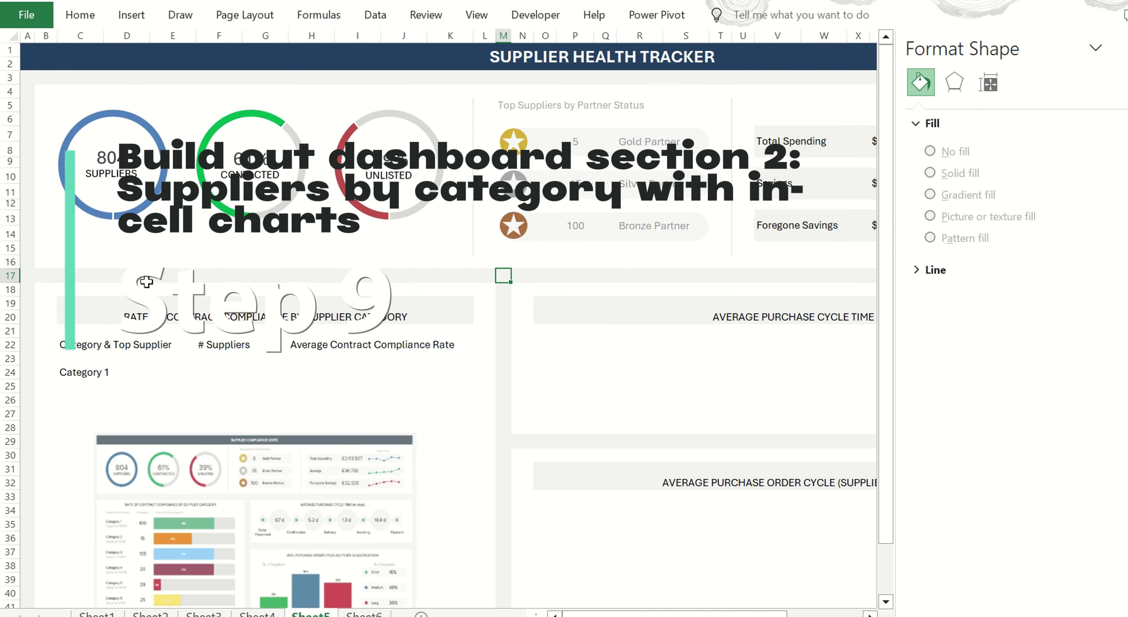
pyautogui.moveTo(264, 515); pyautogui.dragTo(679, 422)
# Format the row 22 column headers as grey 9 pt text.
pyautogui.moveTo(62, 345); pyautogui.dragTo(453, 345)
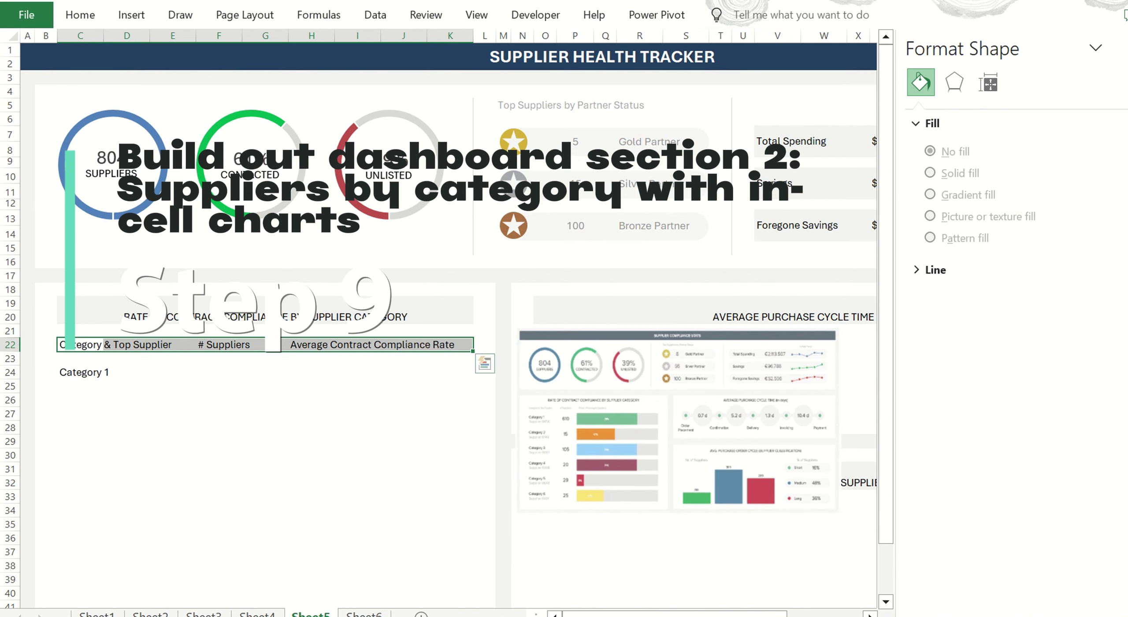
pyautogui.hotkey('alt', 'h', 'f', 'c')
pyautogui.press('Return')
pyautogui.hotkey('alt', 'h', 'f', 's')
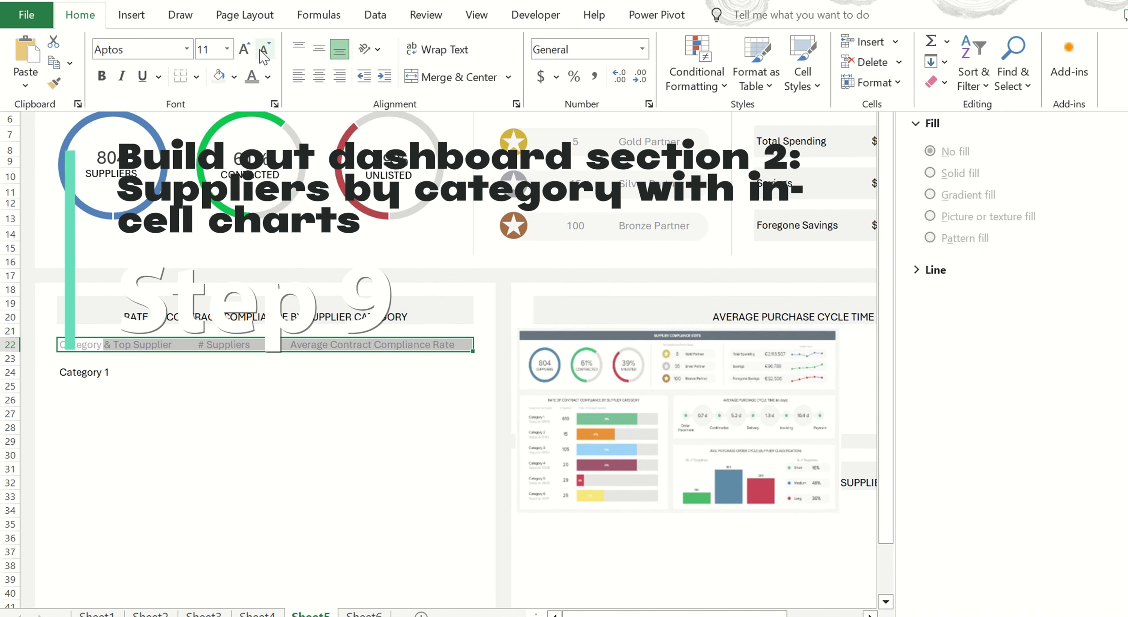
pyautogui.write('9')
pyautogui.press('Return')
# Enter Supplier 0047, Category 2, Supplier 0103, Category 3 and Supplier 0290 in column C.
pyautogui.click(87, 366)
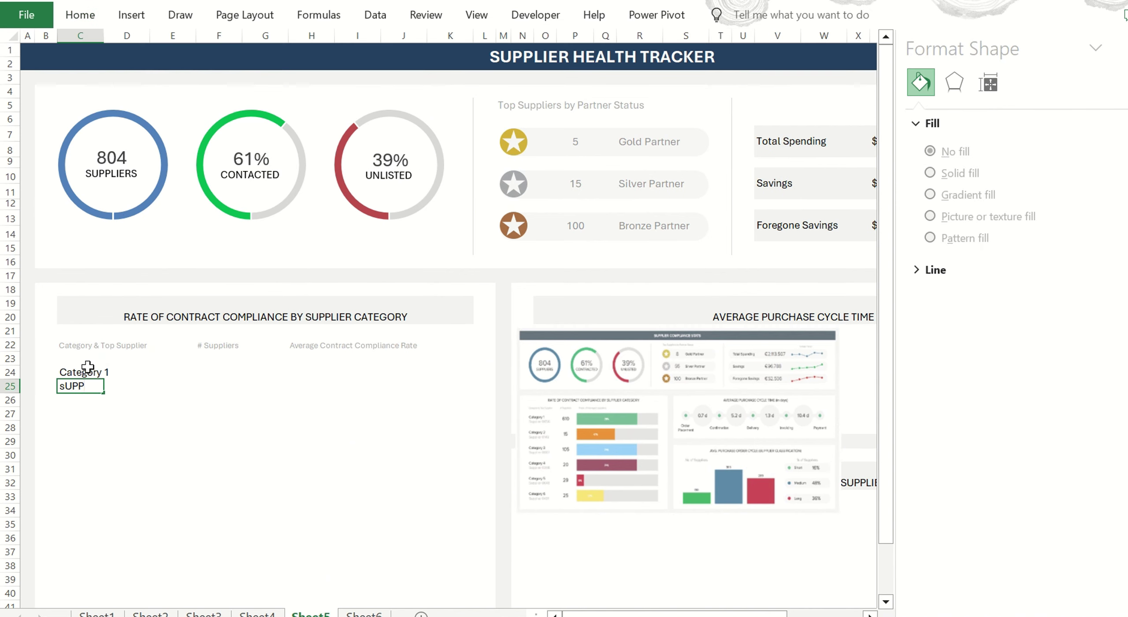
pyautogui.press('Down')
pyautogui.press('Down')
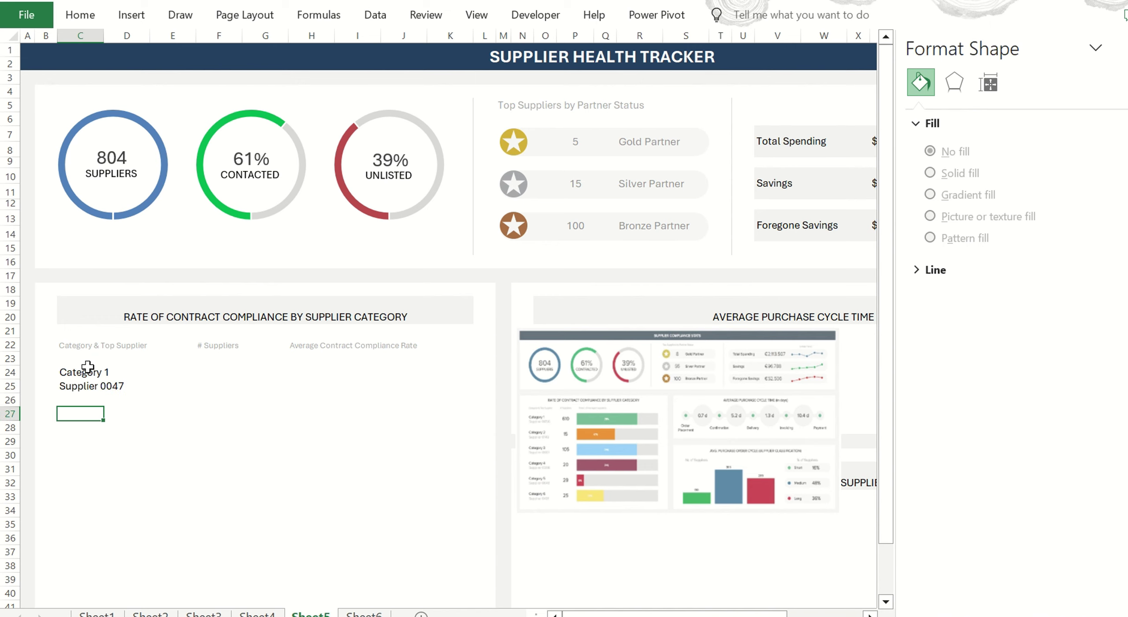
pyautogui.write('tegory 2')
pyautogui.press('Return')
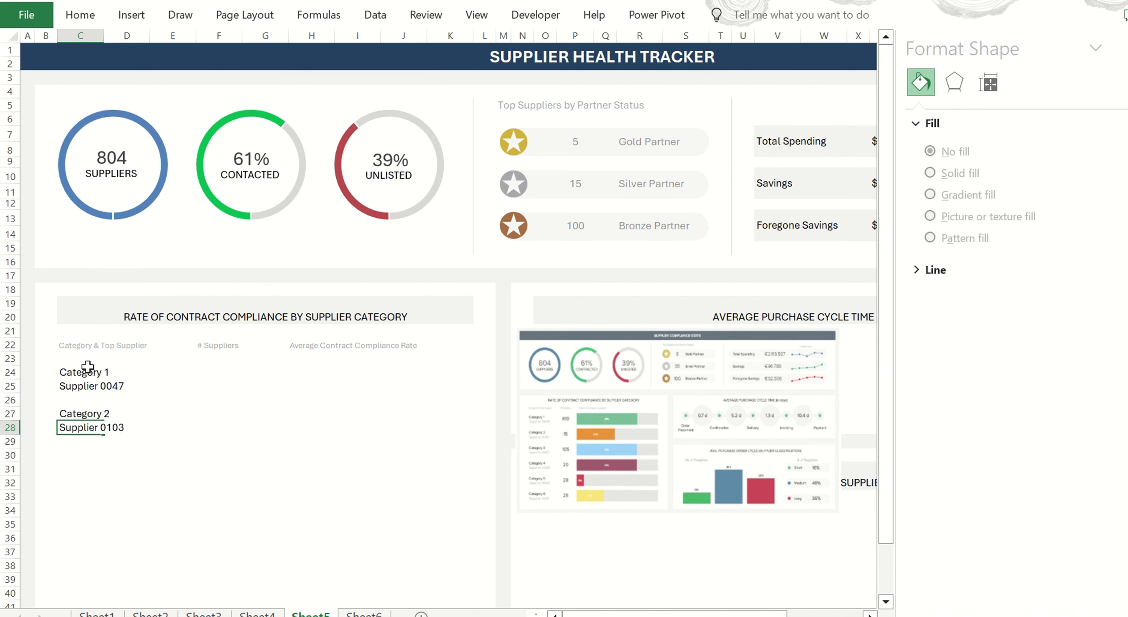
pyautogui.press('Down')
pyautogui.press('Down')
pyautogui.write('C')
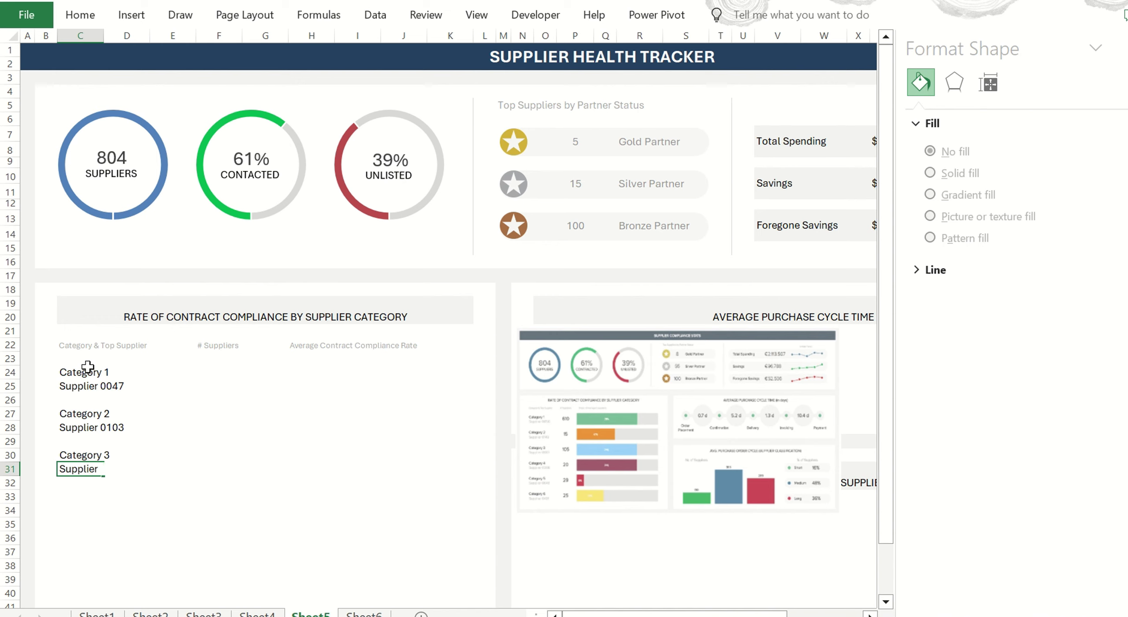
pyautogui.press('Return')
pyautogui.press('Down')
pyautogui.press('Down')
# Add Category 4 with Supplier 0054, Category 5 with Supplier 0890, Category 6 with Supplier 0199.
pyautogui.write('gory 4')
pyautogui.press('Return')
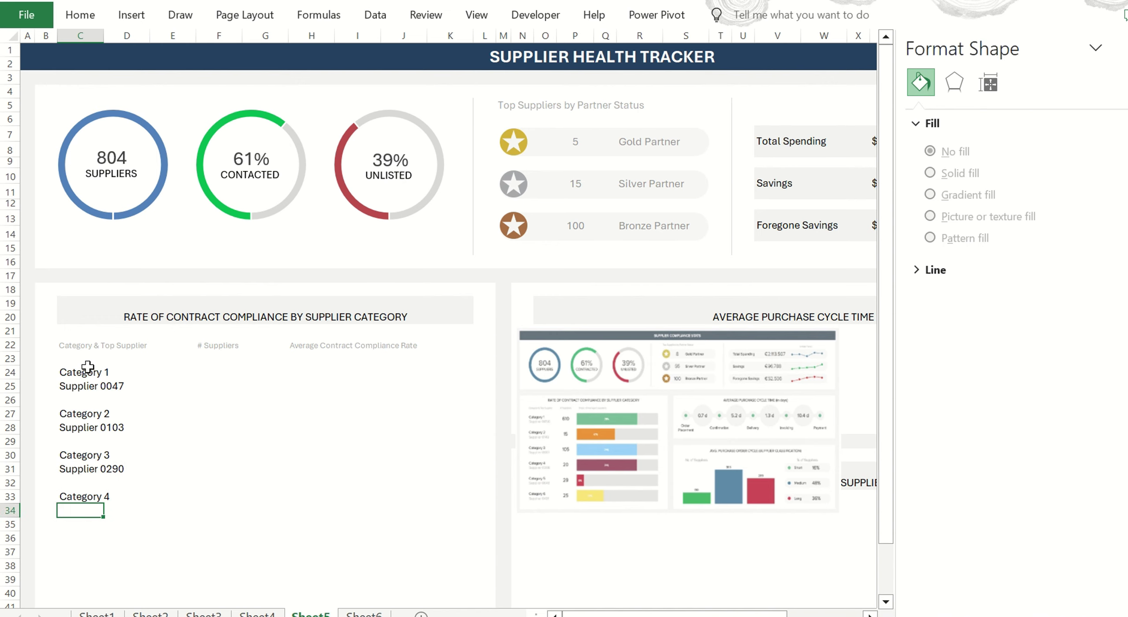
pyautogui.write('54')
pyautogui.press('Return')
pyautogui.press('Down')
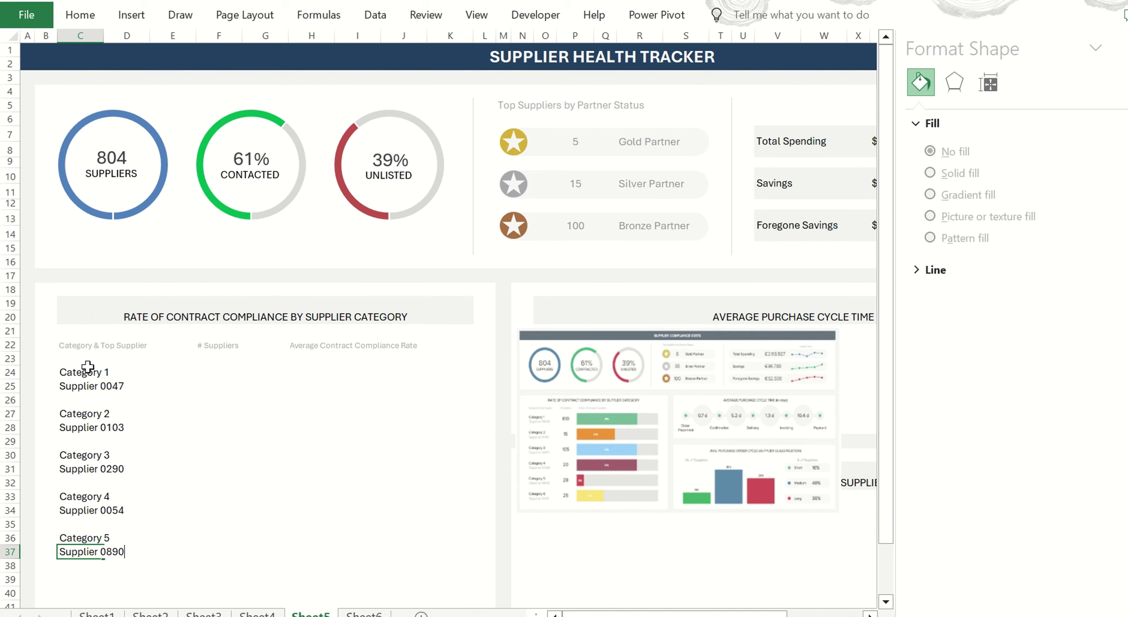
pyautogui.press('Return')
pyautogui.press('Down')
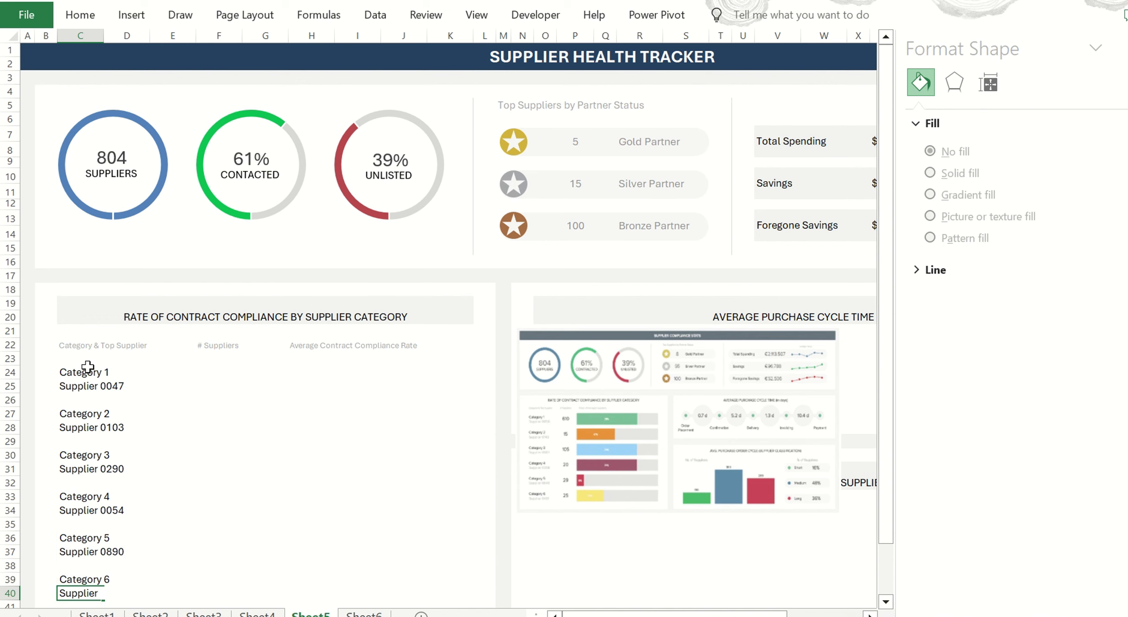
pyautogui.write('99')
pyautogui.press('Return')
# Bold the Category 1 through Category 6 labels.
pyautogui.click(68, 353)
pyautogui.hotkey('ctrl', 'b')
pyautogui.press('Down')
pyautogui.press('Down')
pyautogui.press('Down')
pyautogui.hotkey('ctrl', 'b')
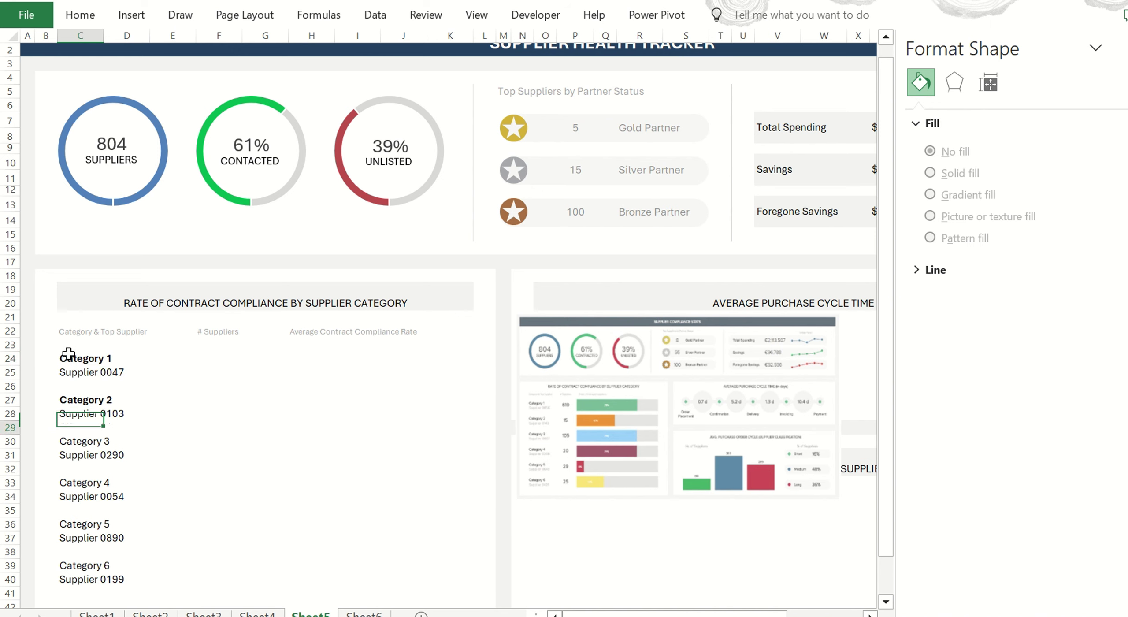
pyautogui.press('Down')
pyautogui.press('Down')
pyautogui.press('Down')
pyautogui.hotkey('ctrl', 'b')
pyautogui.press('Down')
pyautogui.press('Down')
pyautogui.hotkey('ctrl', 'b')
pyautogui.press('Down')
pyautogui.press('Down')
pyautogui.press('Down')
pyautogui.hotkey('ctrl', 'b')
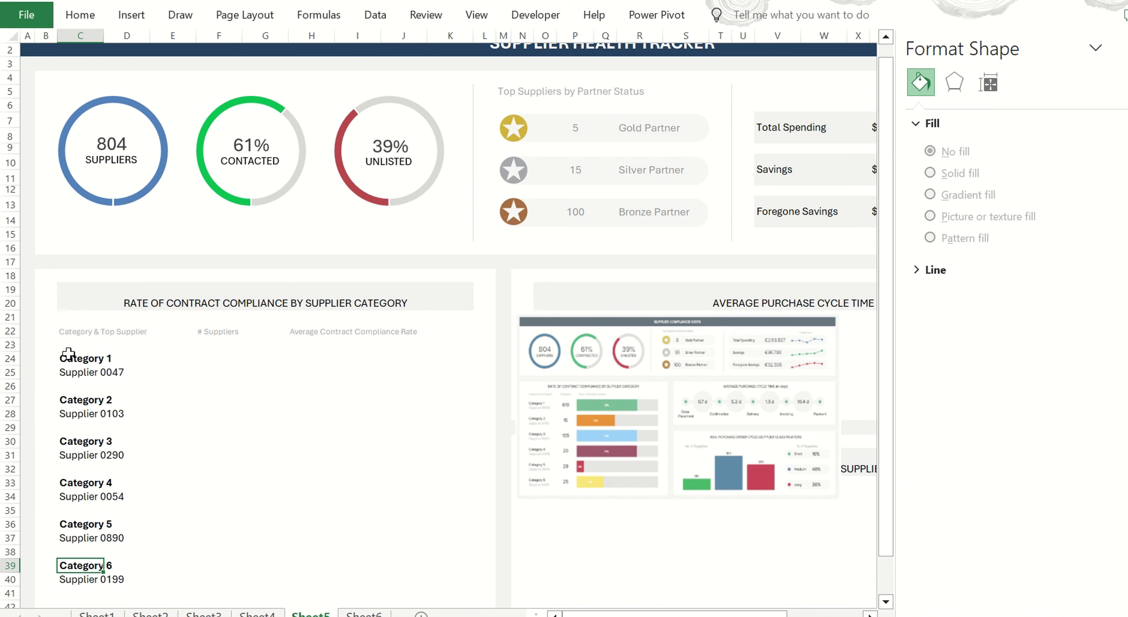
pyautogui.click(80, 14)
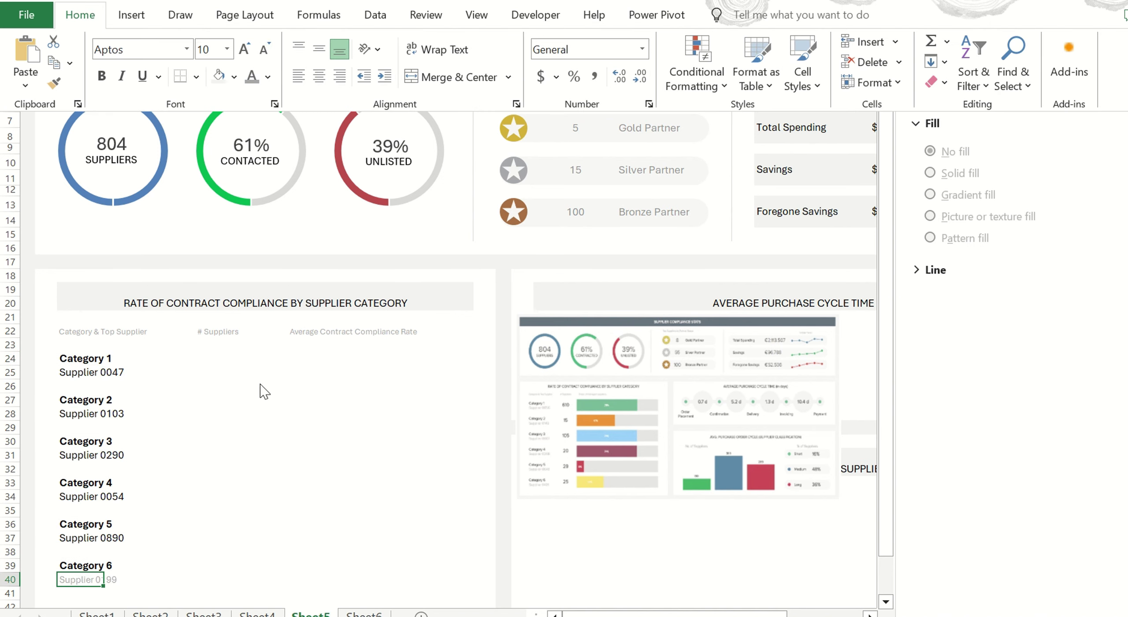
# Copy Supplier 0199's grey style onto Suppliers 0890, 0054, 0290, 0103 and 0047 with Format Painter.
pyautogui.click(88, 538)
pyautogui.click(88, 496)
pyautogui.click(88, 455)
pyautogui.click(88, 413)
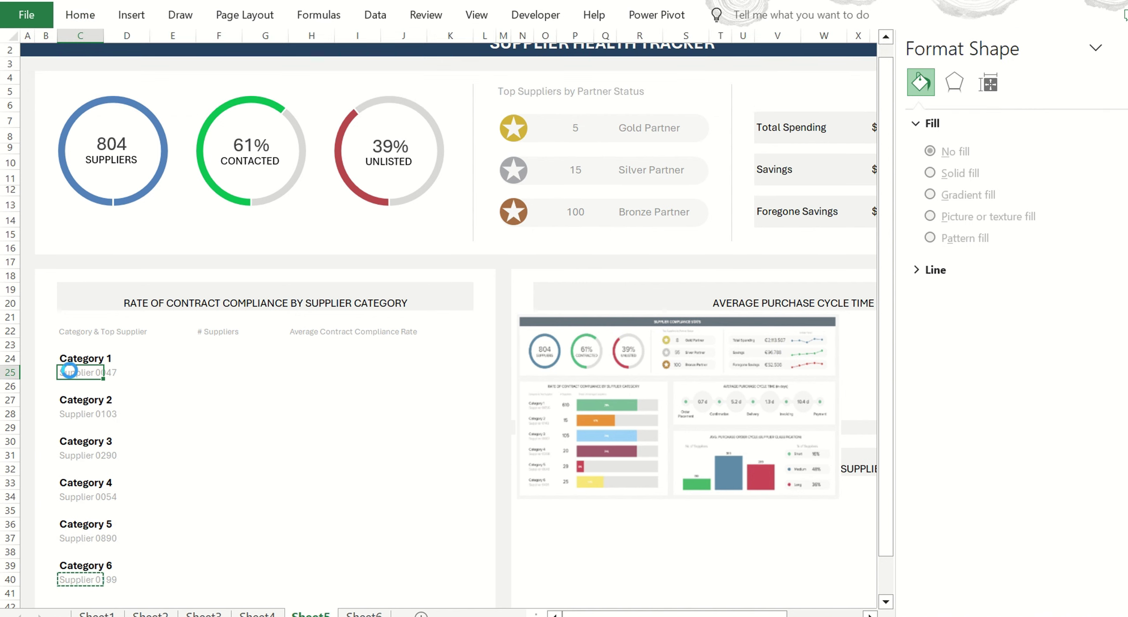
pyautogui.click(88, 373)
pyautogui.click(80, 14)
pyautogui.click(60, 83)
# Increase the font size of the whole category and supplier list.
pyautogui.moveTo(139, 361); pyautogui.dragTo(126, 590)
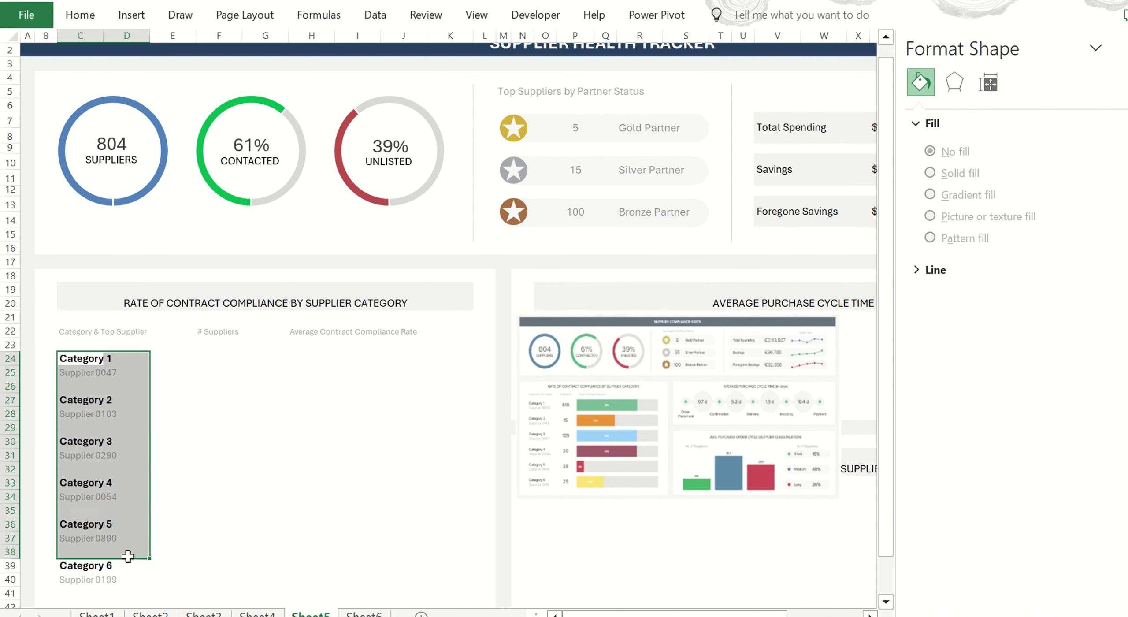
pyautogui.click(80, 14)
pyautogui.click(229, 45)
pyautogui.click(172, 468)
# Narrow column E to about 4.27, undoing a trial narrowing of column G.
pyautogui.click(203, 364)
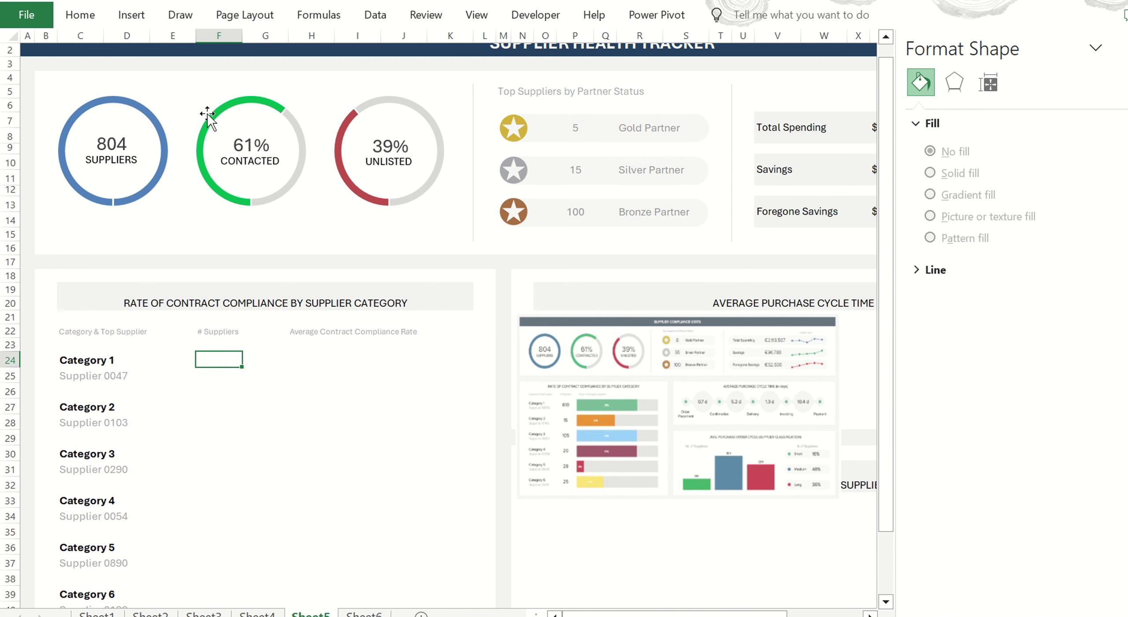
pyautogui.moveTo(196, 35); pyautogui.dragTo(176, 35)
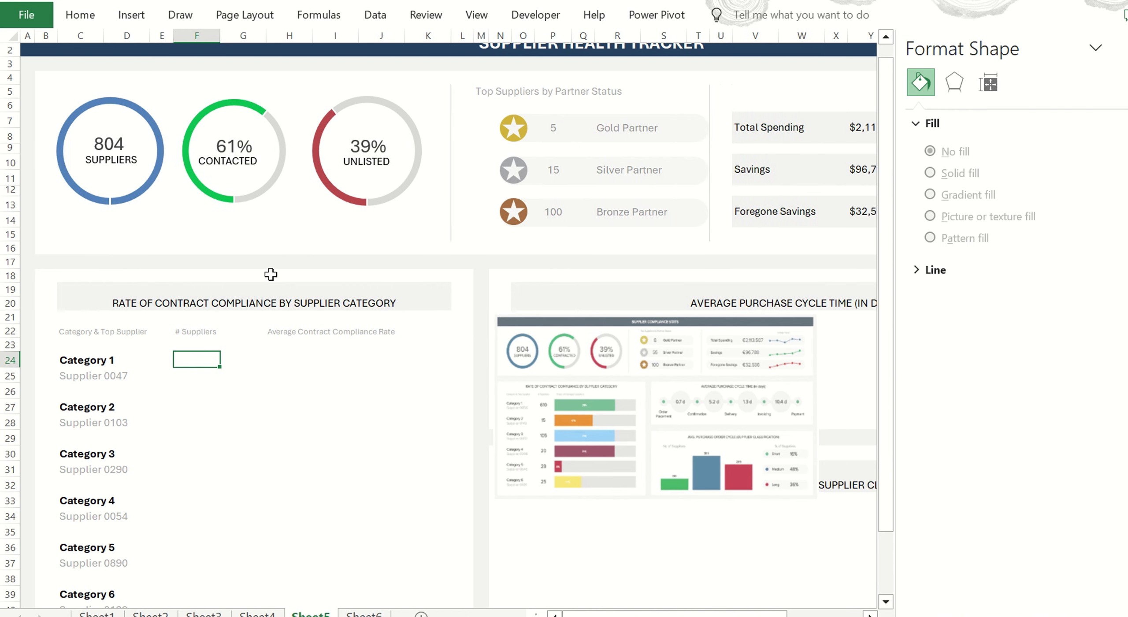
pyautogui.click(252, 36)
pyautogui.moveTo(265, 36); pyautogui.dragTo(244, 36)
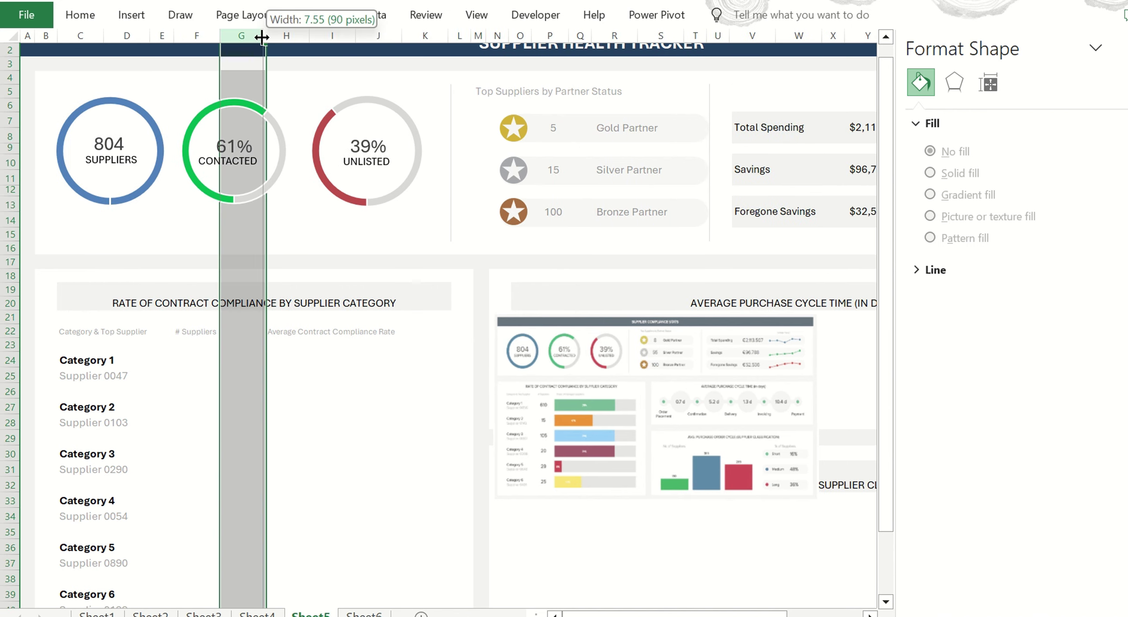
pyautogui.click(314, 369)
pyautogui.hotkey('ctrl', 'z')
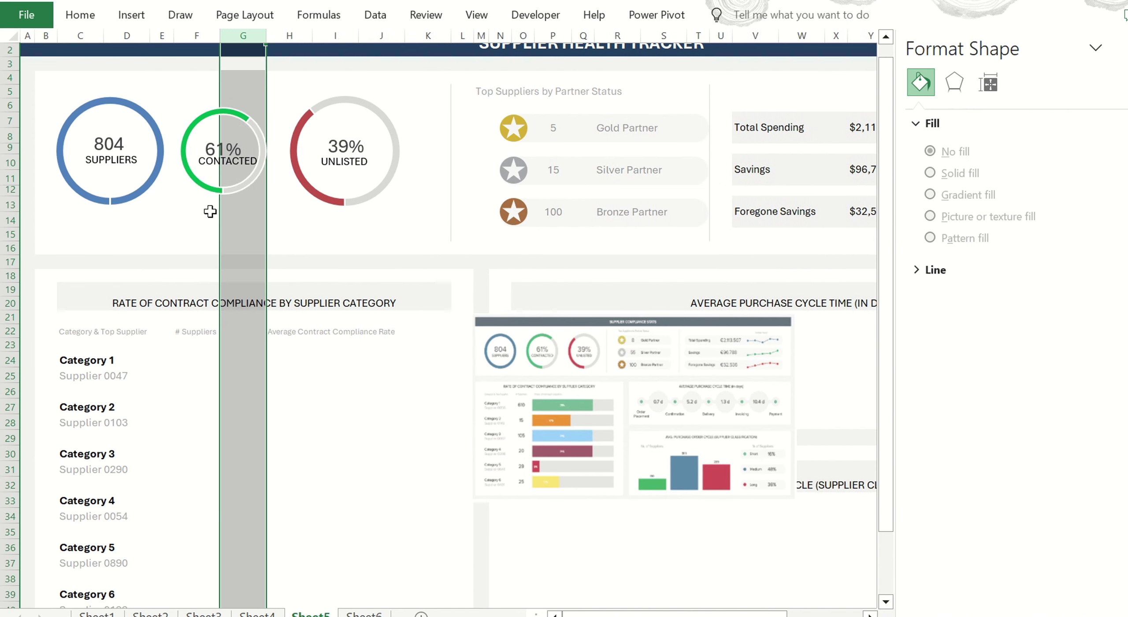
# Nudge the 61% CONTACTED label slightly right and select the # Suppliers header.
pyautogui.click(258, 154)
pyautogui.moveTo(258, 154); pyautogui.dragTo(260, 154)
pyautogui.click(184, 331)
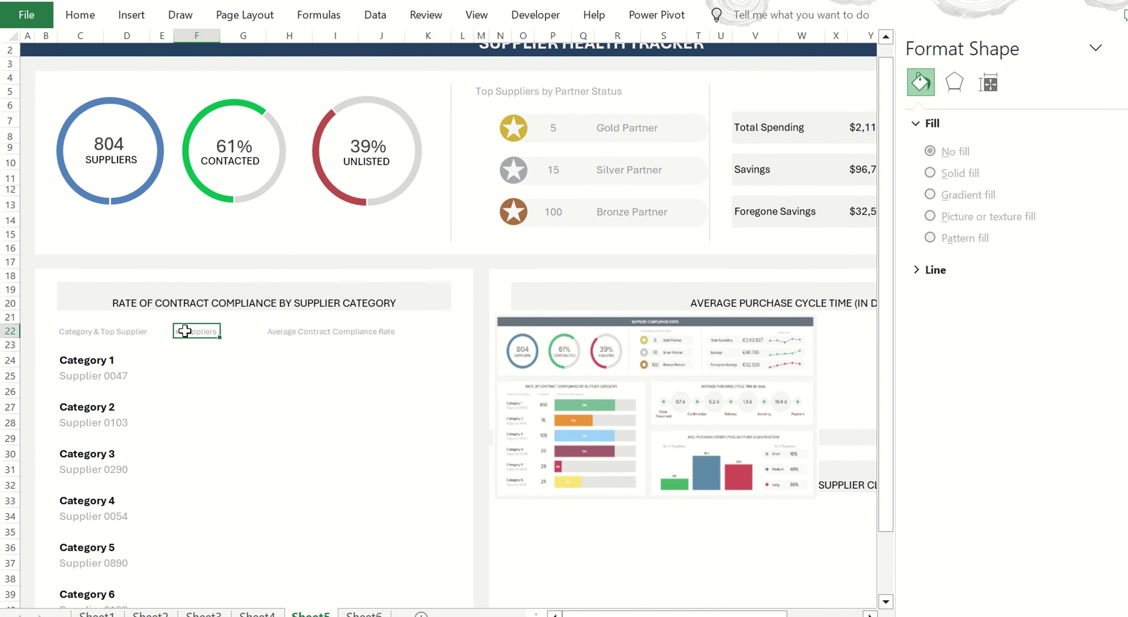
# Copy the merged supplier-count cell F24:F25 beside the other categories.
pyautogui.hotkey('ctrl', 'c')
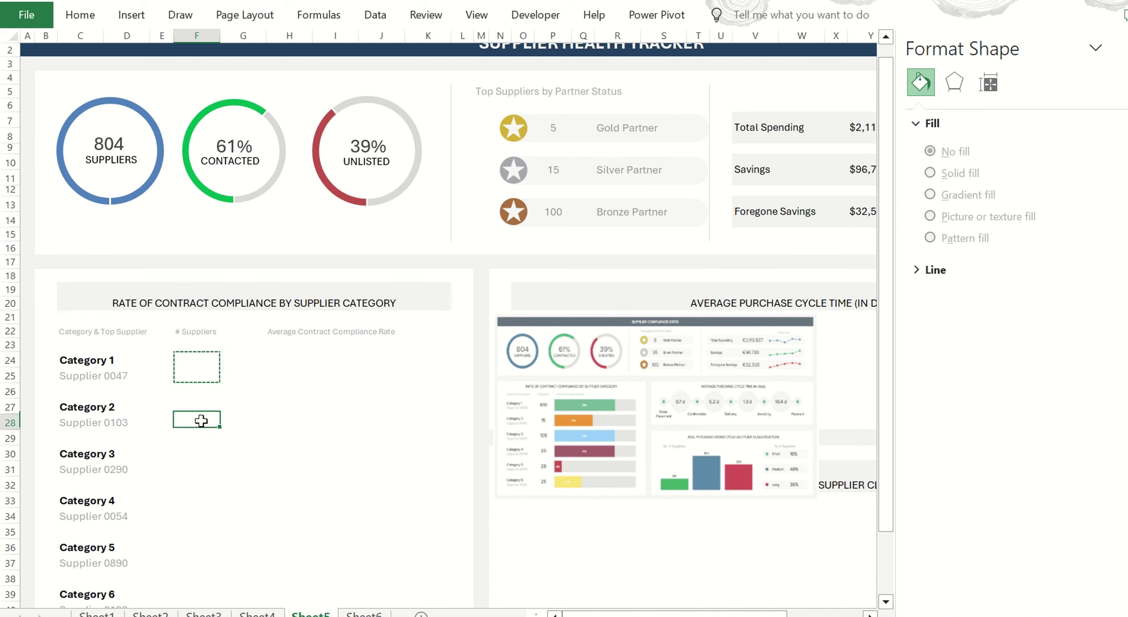
pyautogui.press('Down')
pyautogui.press('Down')
pyautogui.press('Down')
pyautogui.press('Down')
pyautogui.press('Down')
pyautogui.press('Down')
pyautogui.press('Down')
pyautogui.press('Down')
pyautogui.press('Down')
pyautogui.press('Right')
pyautogui.hotkey('ctrl', 'v')
# Create a merged H24:K25 bar cell and paste it down beside each category.
pyautogui.press('Up')
pyautogui.press('Up')
pyautogui.press('Up')
pyautogui.press('Right')
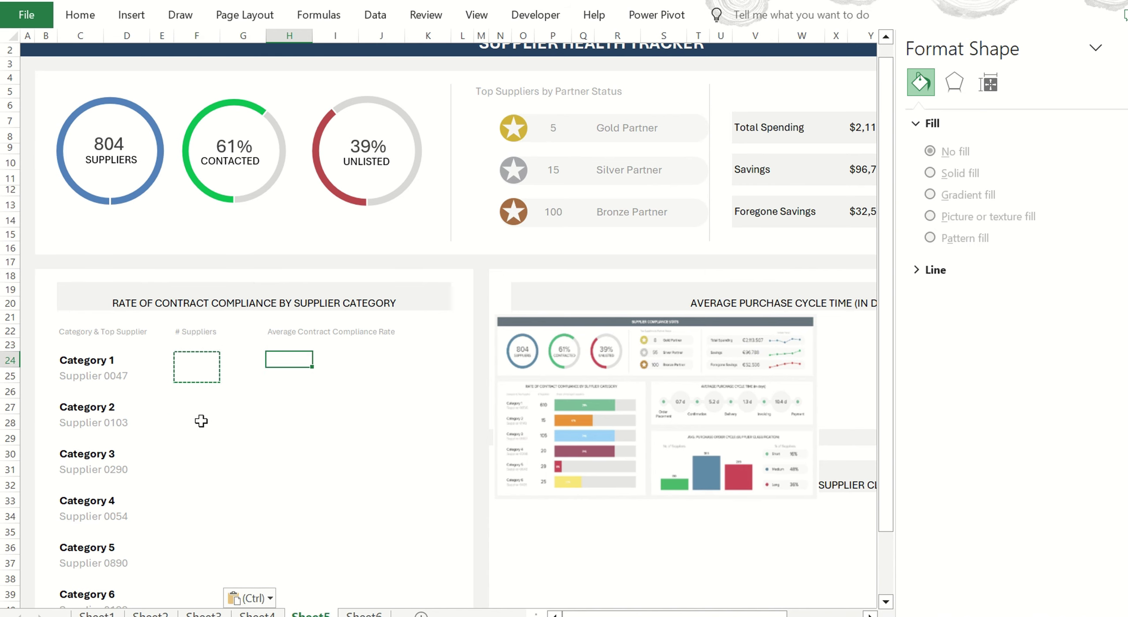
pyautogui.hotkey('shift', 'Right')
pyautogui.hotkey('shift', 'Right')
pyautogui.hotkey('shift', 'Right')
pyautogui.hotkey('shift', 'Down')
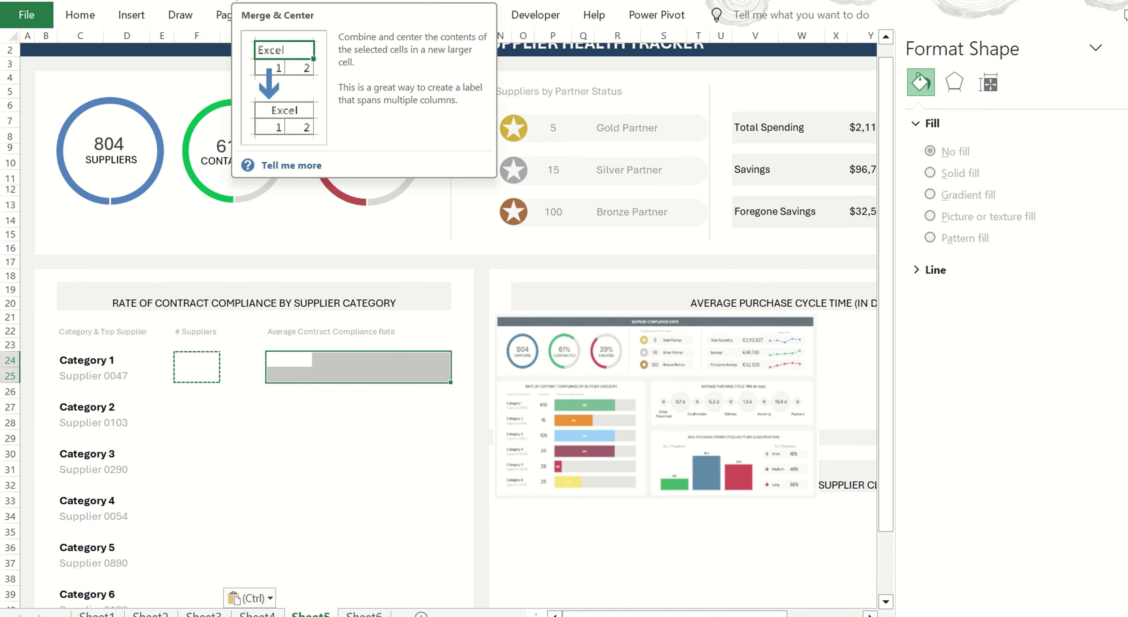
pyautogui.hotkey('ctrl', 'c')
pyautogui.press('Down')
pyautogui.press('Down')
pyautogui.press('Down')
pyautogui.hotkey('ctrl', 'v')
pyautogui.press('Down')
pyautogui.press('Down')
pyautogui.press('Down')
pyautogui.hotkey('ctrl', 'v')
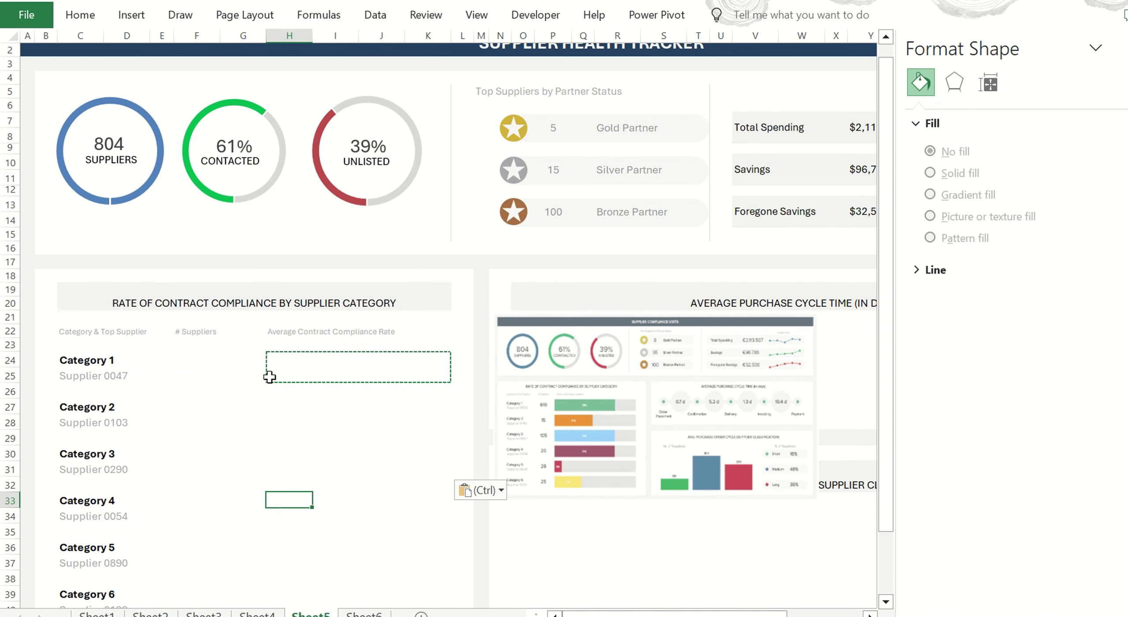
pyautogui.press('Down')
pyautogui.press('Down')
pyautogui.press('Down')
pyautogui.hotkey('ctrl', 'v')
pyautogui.press('Down')
pyautogui.press('Down')
pyautogui.press('Down')
pyautogui.hotkey('ctrl', 'v')
pyautogui.press('Down')
pyautogui.press('Down')
pyautogui.press('Down')
# Fill the merged compliance-rate bar cells light grey.
pyautogui.hotkey('shift', 'Right')
pyautogui.hotkey('shift', 'Right')
pyautogui.hotkey('shift', 'Right')
pyautogui.hotkey('shift', 'Down')
pyautogui.click(79, 15)
pyautogui.click(234, 76)
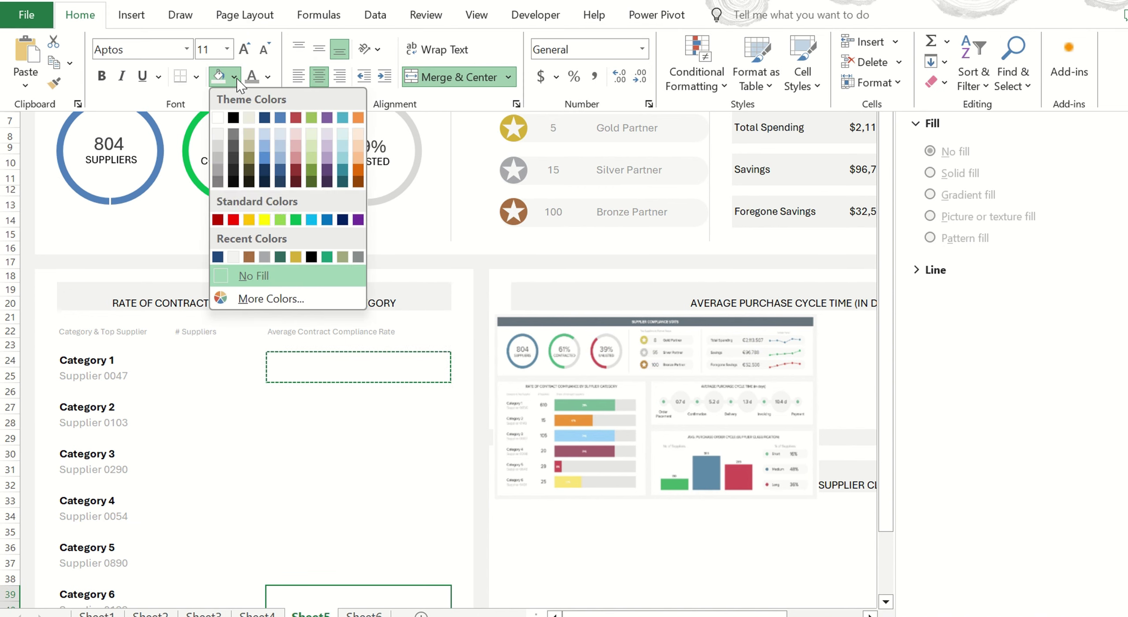
pyautogui.click(218, 167)
pyautogui.click(289, 533)
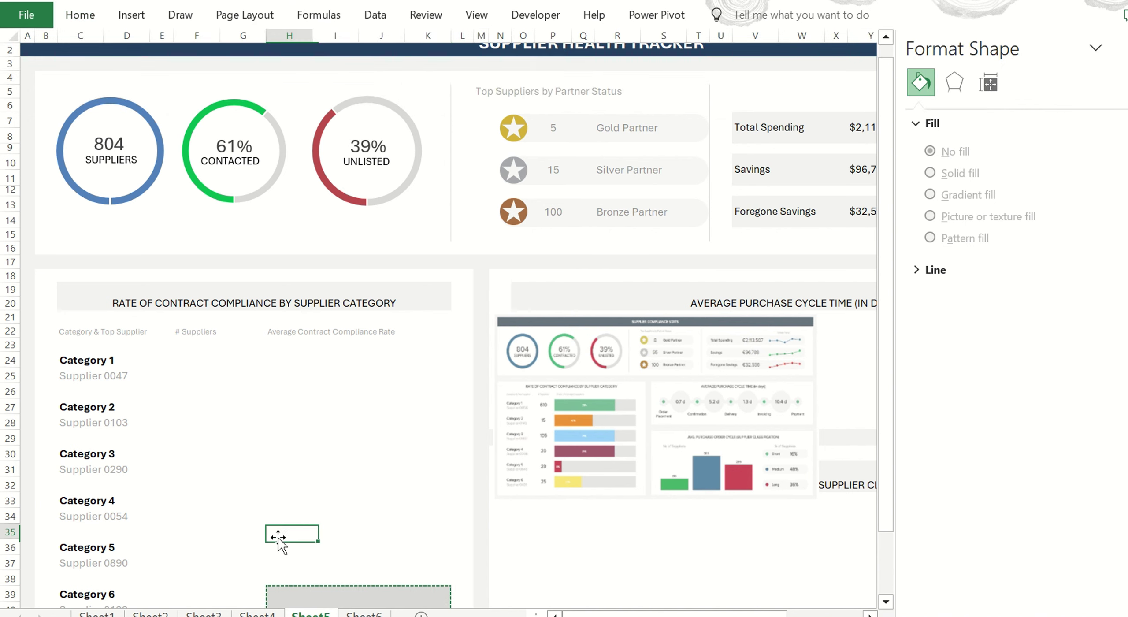
pyautogui.press('Up')
pyautogui.press('Up')
pyautogui.press('Up')
pyautogui.press('Up')
pyautogui.press('Left')
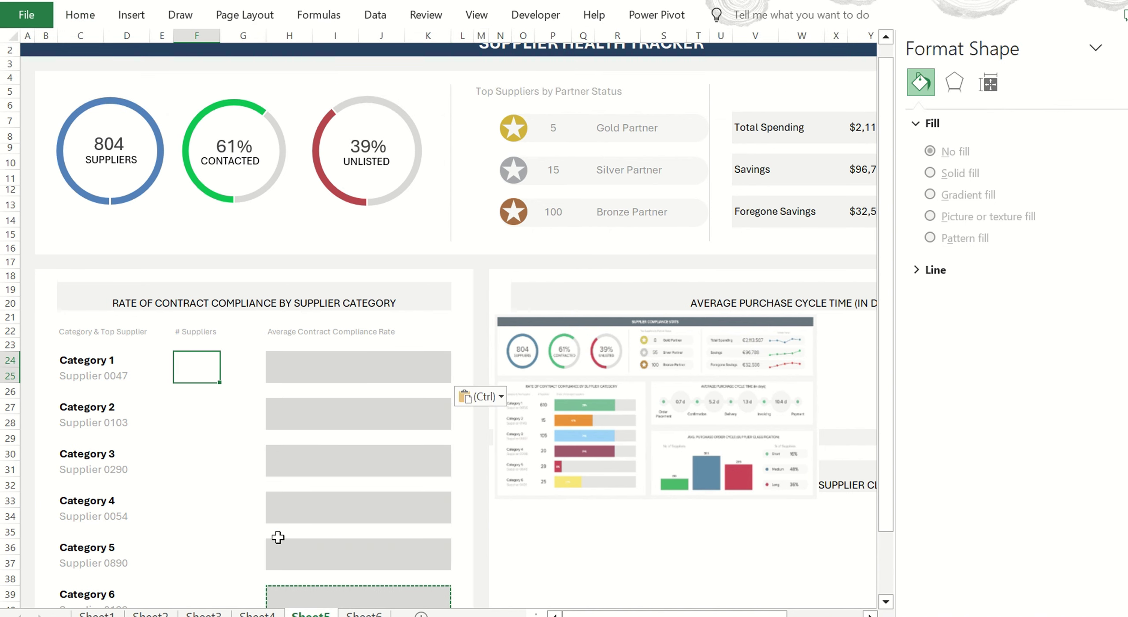
# Enter the category supplier counts 619, 15, 105, 20, 29 and 25.
pyautogui.write('619')
pyautogui.press('Return')
pyautogui.press('Return')
pyautogui.write('15')
pyautogui.press('Return')
pyautogui.press('Return')
pyautogui.write('105')
pyautogui.press('Return')
pyautogui.press('Return')
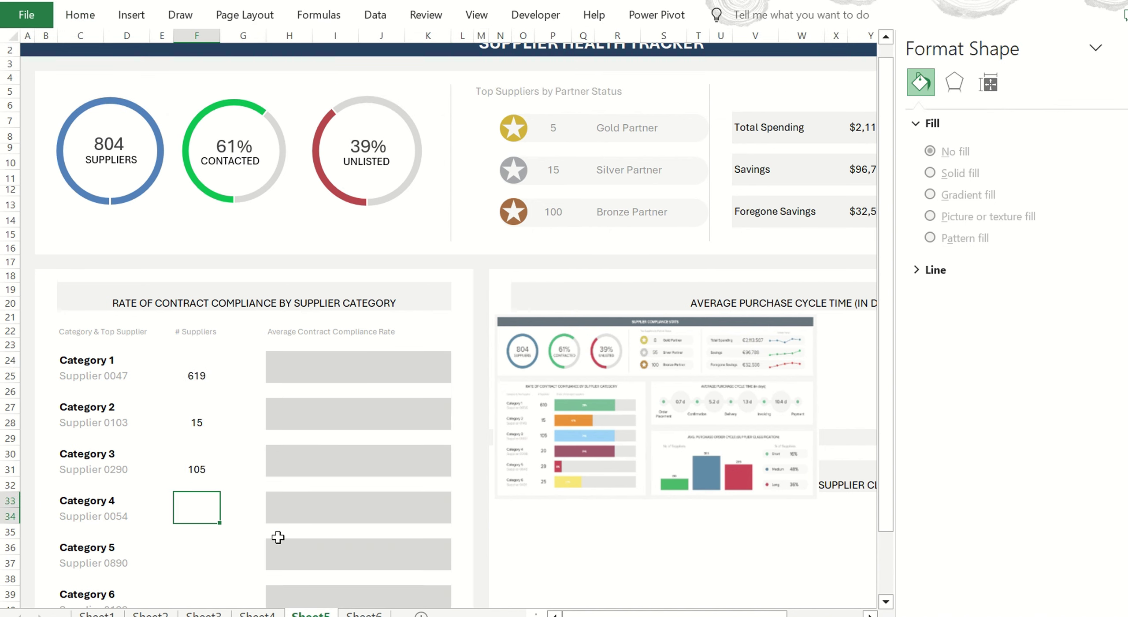
pyautogui.write('20')
pyautogui.press('Return')
pyautogui.press('Return')
pyautogui.write('29')
pyautogui.press('Return')
pyautogui.press('Return')
pyautogui.write('25')
pyautogui.press('Right')
pyautogui.press('Right')
# Create the =REPT bar formula and copy it into the other category bar cells.
pyautogui.write('=re')
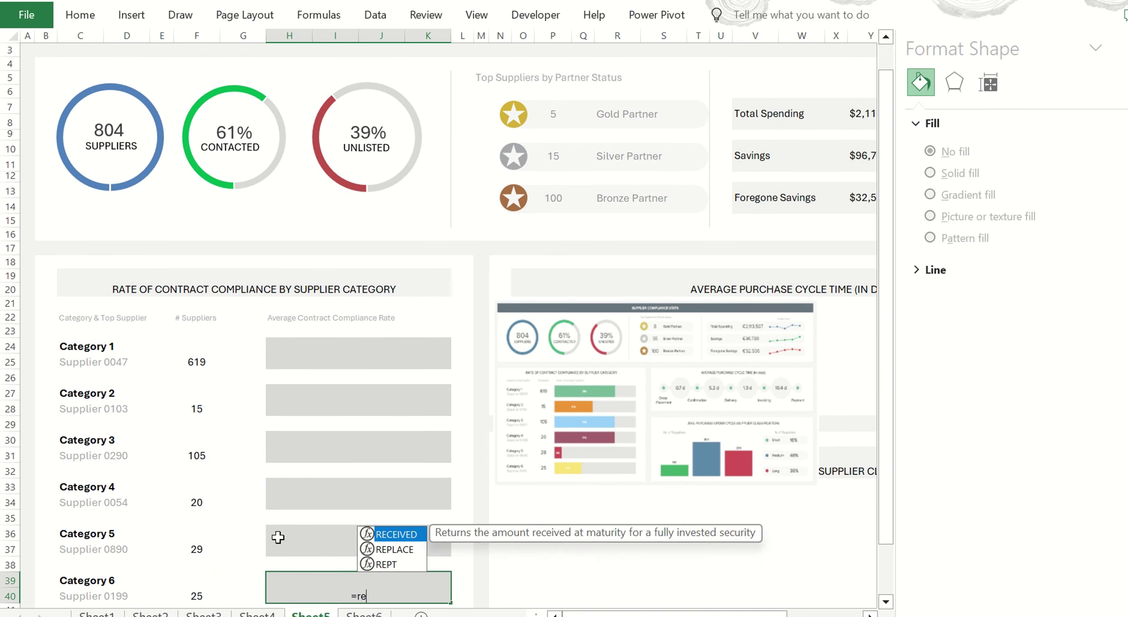
pyautogui.write('pt("')
pyautogui.write('F39)')
pyautogui.press('Return')
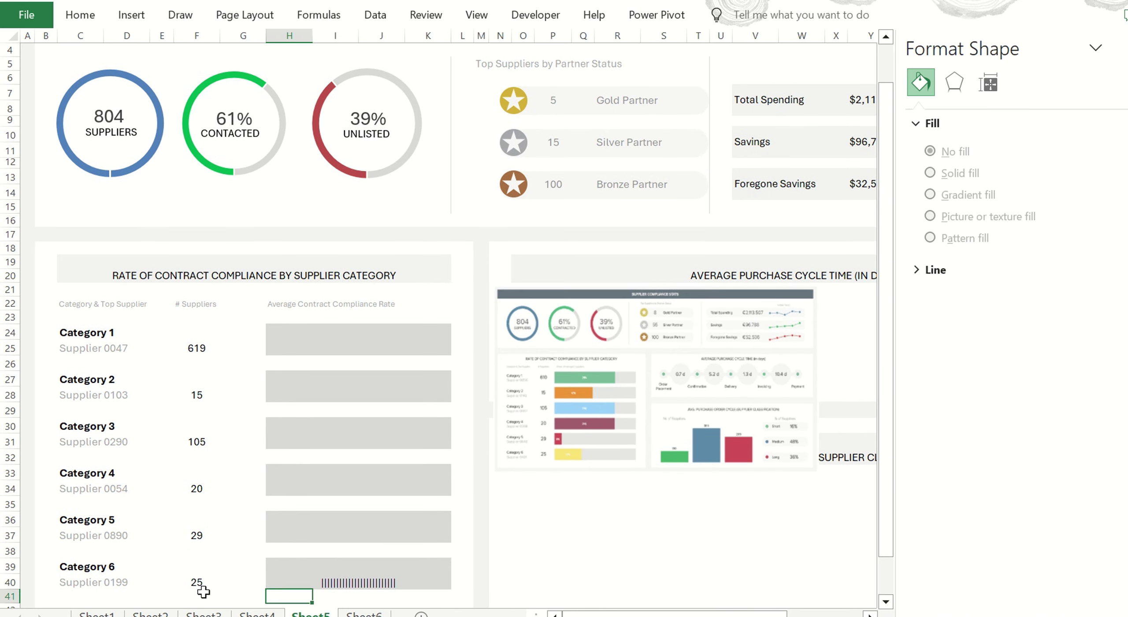
pyautogui.press('Up')
pyautogui.hotkey('ctrl', 'c')
pyautogui.press('Up')
pyautogui.press('Up')
pyautogui.hotkey('ctrl', 'v')
pyautogui.press('Up')
pyautogui.press('Up')
pyautogui.hotkey('ctrl', 'v')
pyautogui.press('Up')
pyautogui.press('Up')
pyautogui.hotkey('ctrl', 'v')
pyautogui.press('Up')
pyautogui.press('Up')
pyautogui.press('Up')
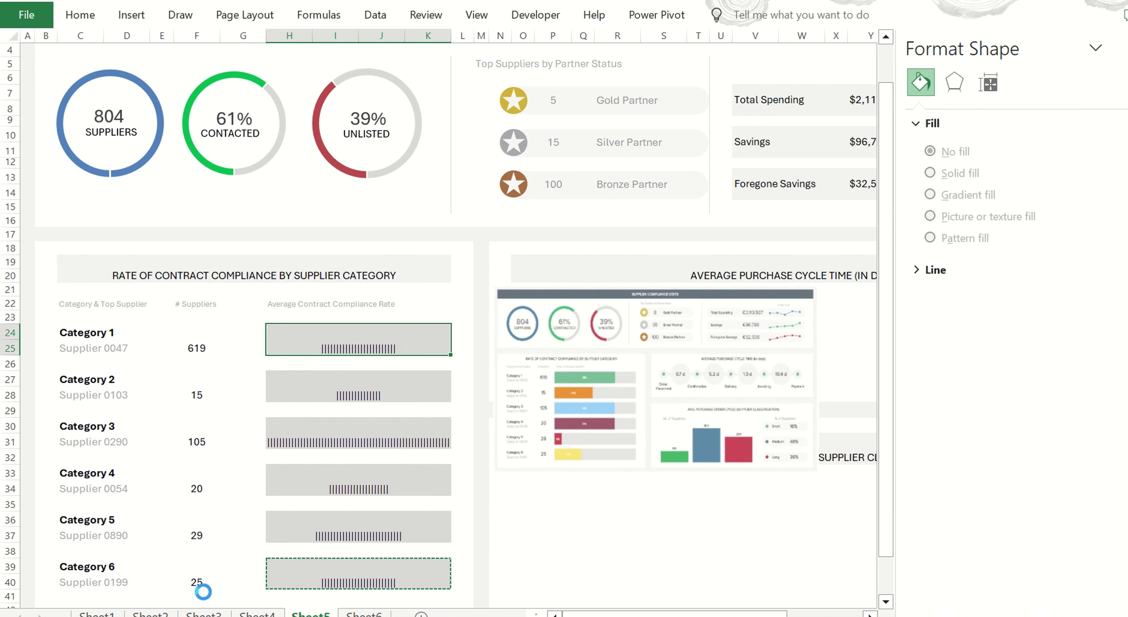
pyautogui.hotkey('ctrl', 'v')
pyautogui.hotkey('shift', 'Down')
pyautogui.hotkey('shift', 'Down')
pyautogui.hotkey('shift', 'Down')
pyautogui.hotkey('shift', 'Down')
# Change the bar cells' font to Playbill.
pyautogui.click(80, 14)
pyautogui.click(136, 50)
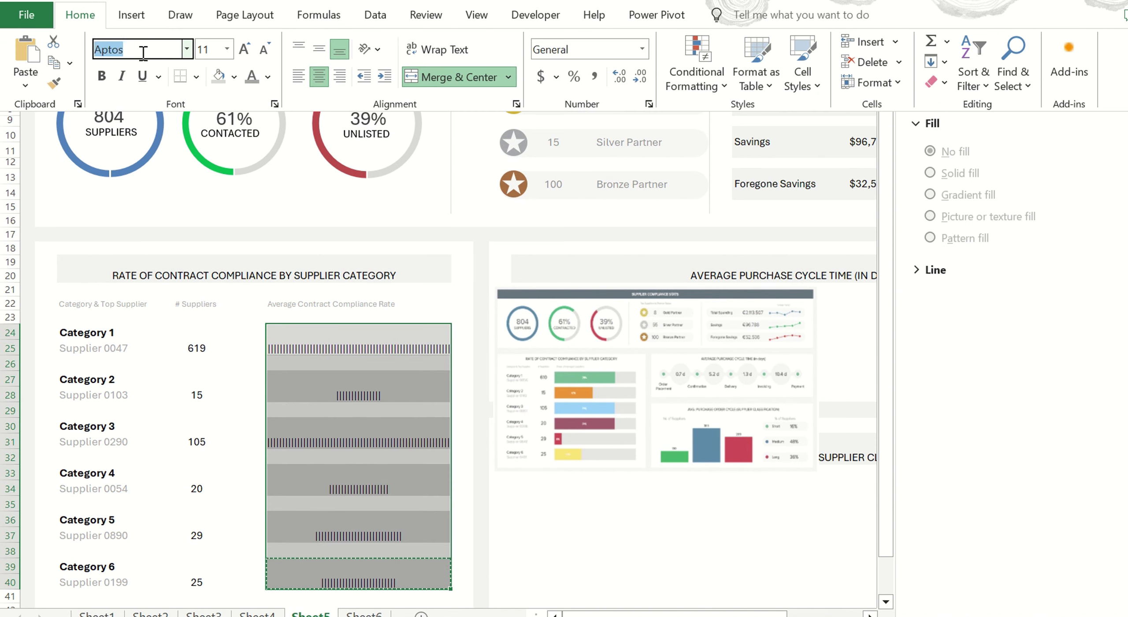
pyautogui.write('Playbill')
pyautogui.press('Return')
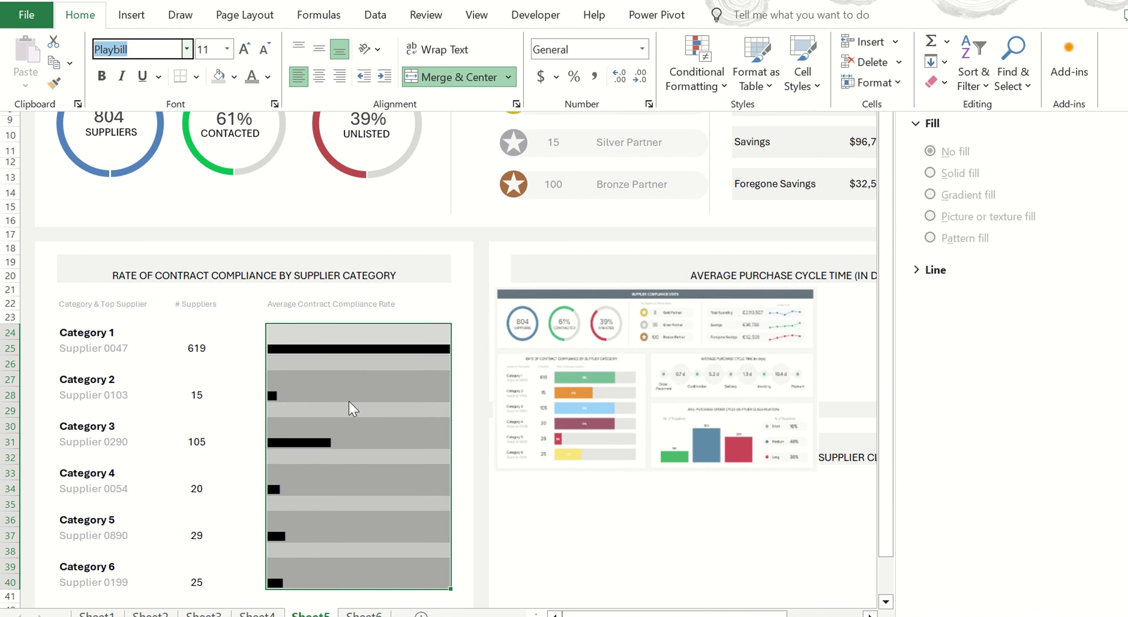
pyautogui.click(300, 346)
# Change the Category 4 count to 200 and the Category 1 count to 321.
pyautogui.click(298, 342)
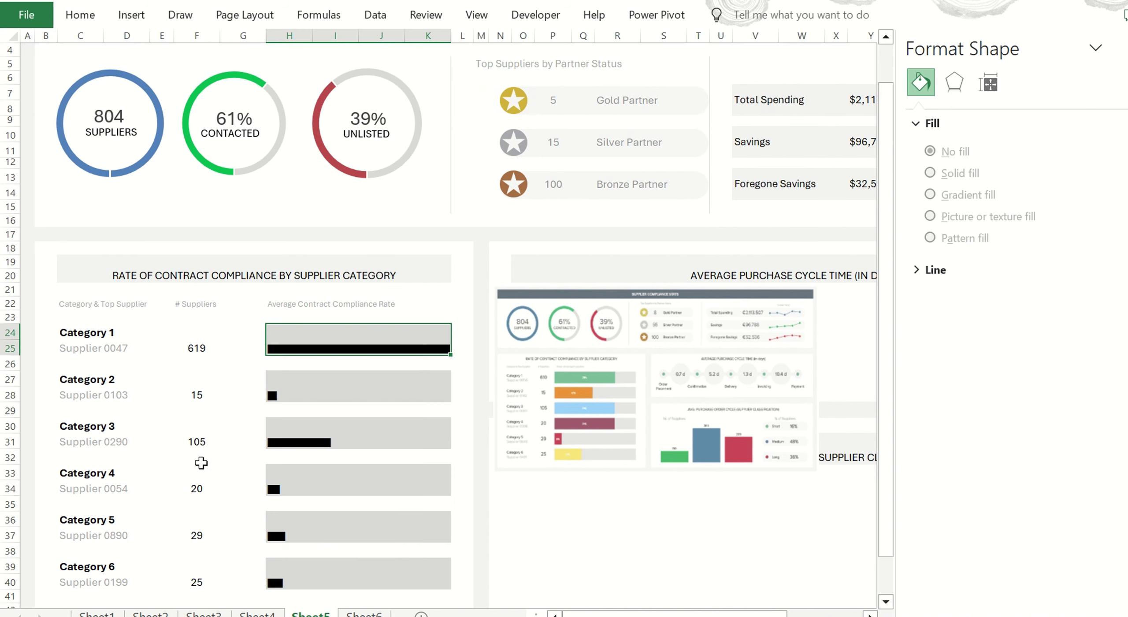
pyautogui.rightClick(201, 462)
pyautogui.press('Escape')
pyautogui.write('200')
pyautogui.press('Return')
pyautogui.click(184, 336)
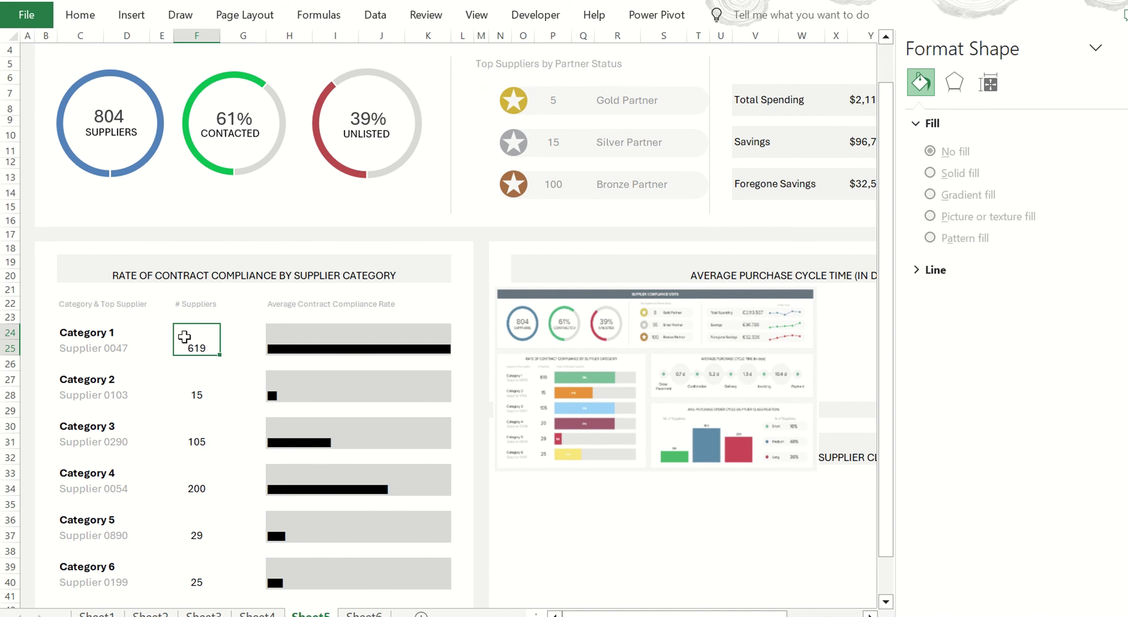
pyautogui.write('321')
pyautogui.hotkey('ctrl', 'Return')
# Middle-align all six bars and set their font size to 14.
pyautogui.press('Right')
pyautogui.press('Right')
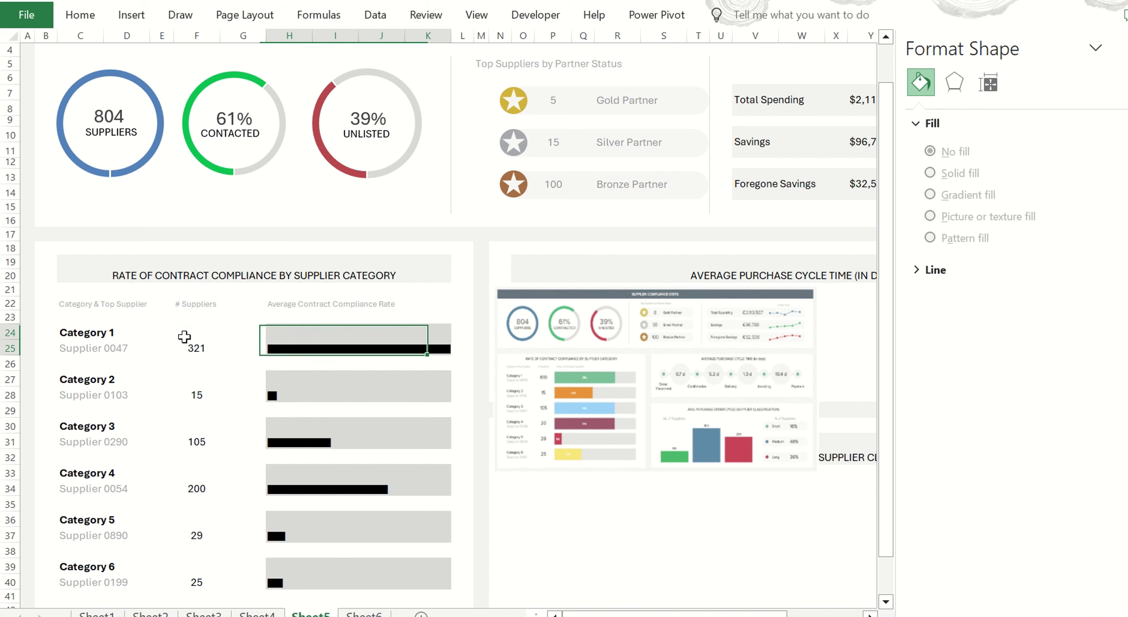
pyautogui.hotkey('ctrl', 'shift', 'Down')
pyautogui.click(80, 15)
pyautogui.click(316, 46)
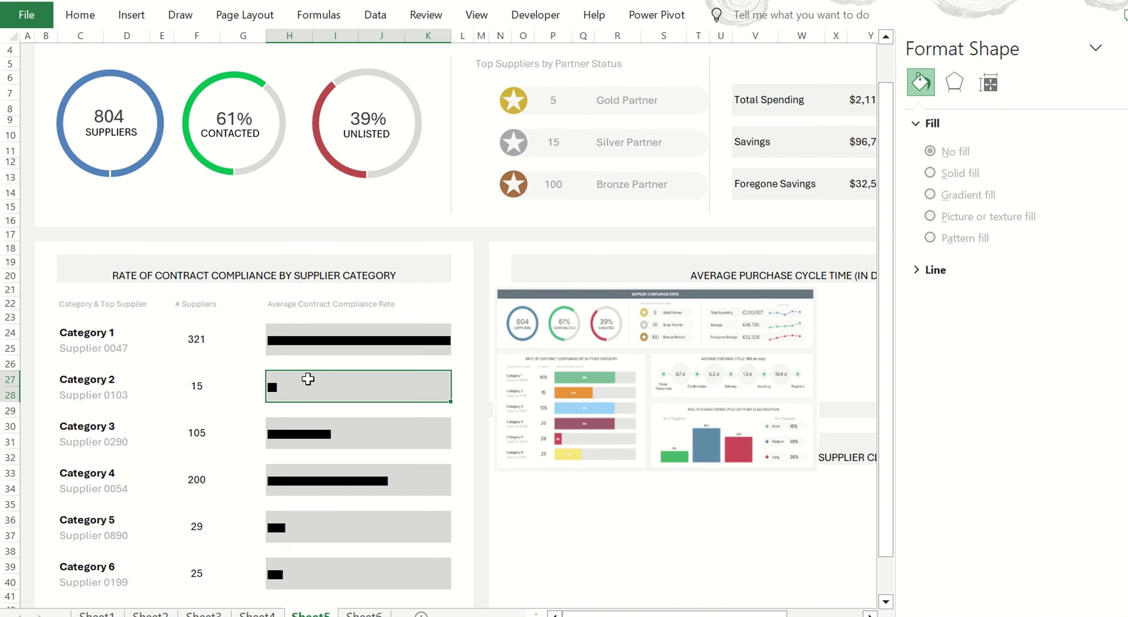
pyautogui.click(307, 378)
pyautogui.hotkey('ctrl', 'shift', 'Down')
pyautogui.click(80, 15)
pyautogui.click(245, 49)
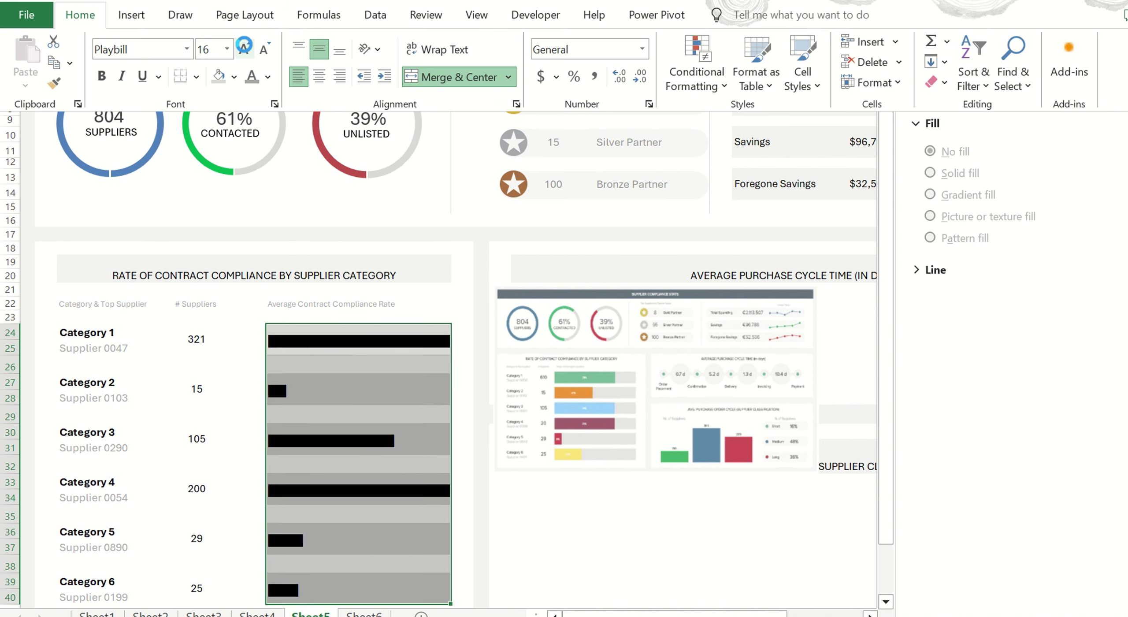
pyautogui.click(245, 49)
pyautogui.click(264, 49)
pyautogui.click(266, 51)
pyautogui.click(266, 51)
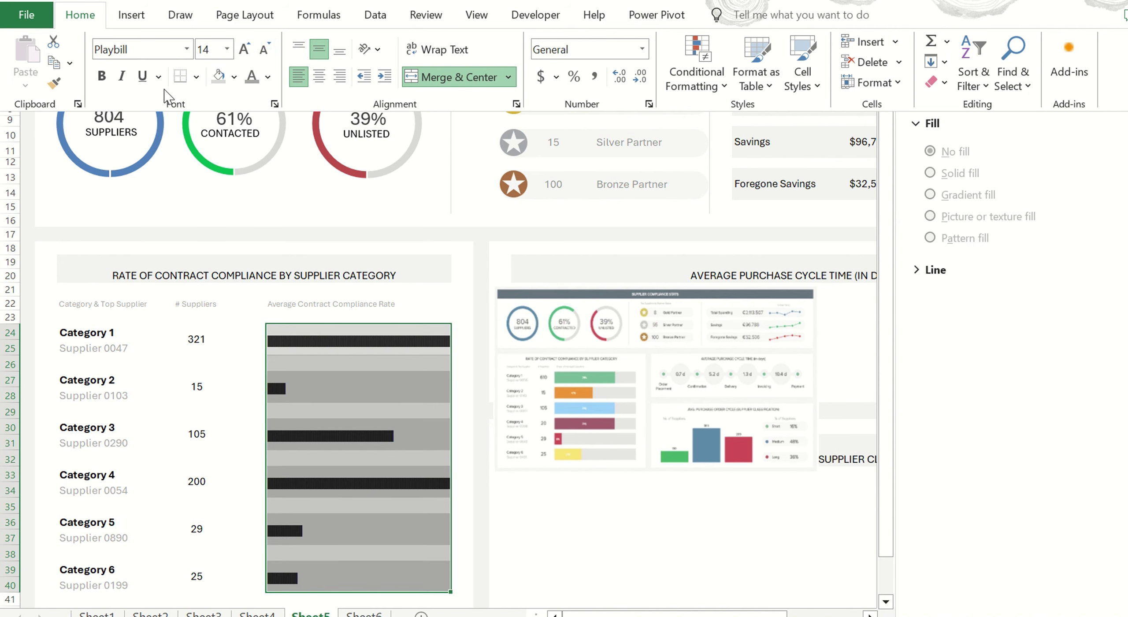
# Colour the Category 1, 2 and 3 bars green, orange and light blue.
pyautogui.rightClick(319, 346)
pyautogui.rightClick(353, 339)
pyautogui.moveTo(395, 450)
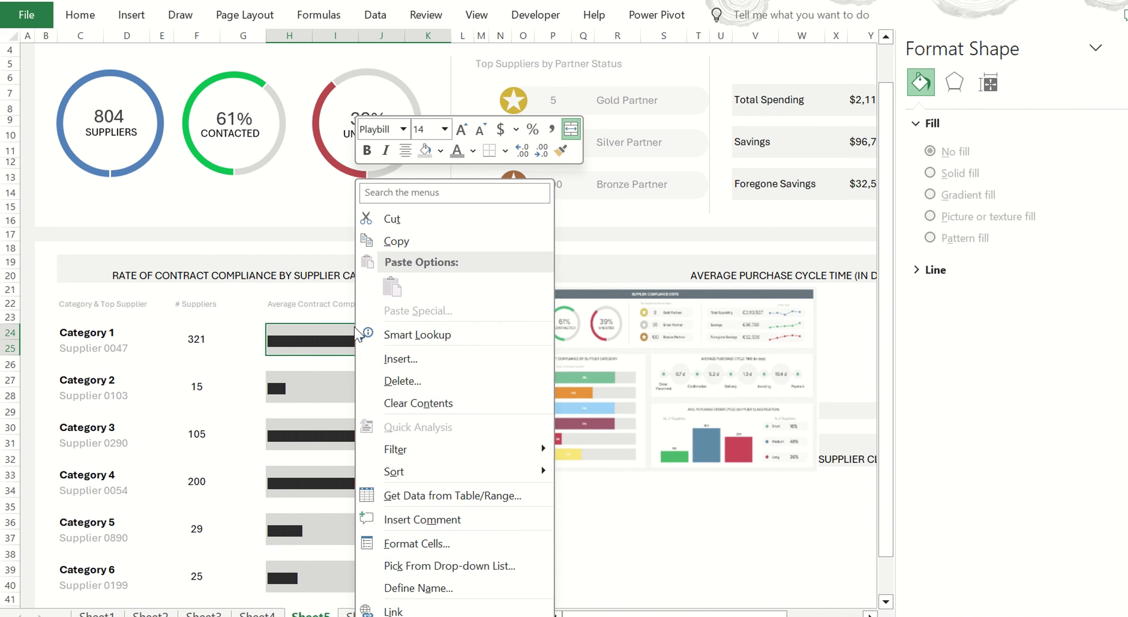
pyautogui.rightClick(291, 339)
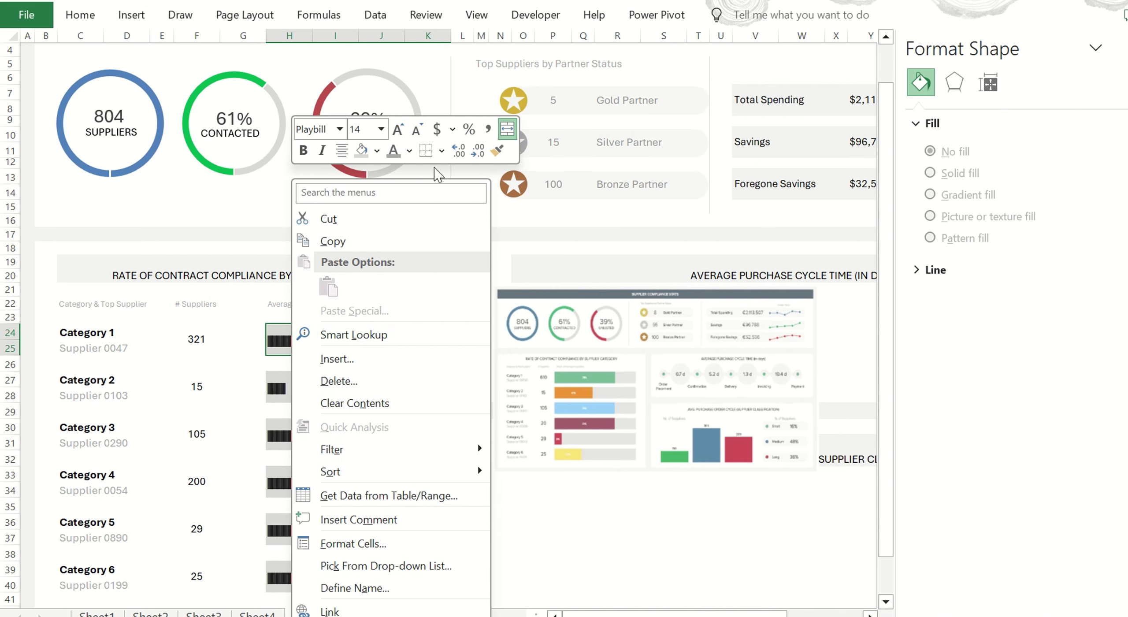
pyautogui.click(410, 151)
pyautogui.click(394, 345)
pyautogui.click(313, 384)
pyautogui.rightClick(314, 385)
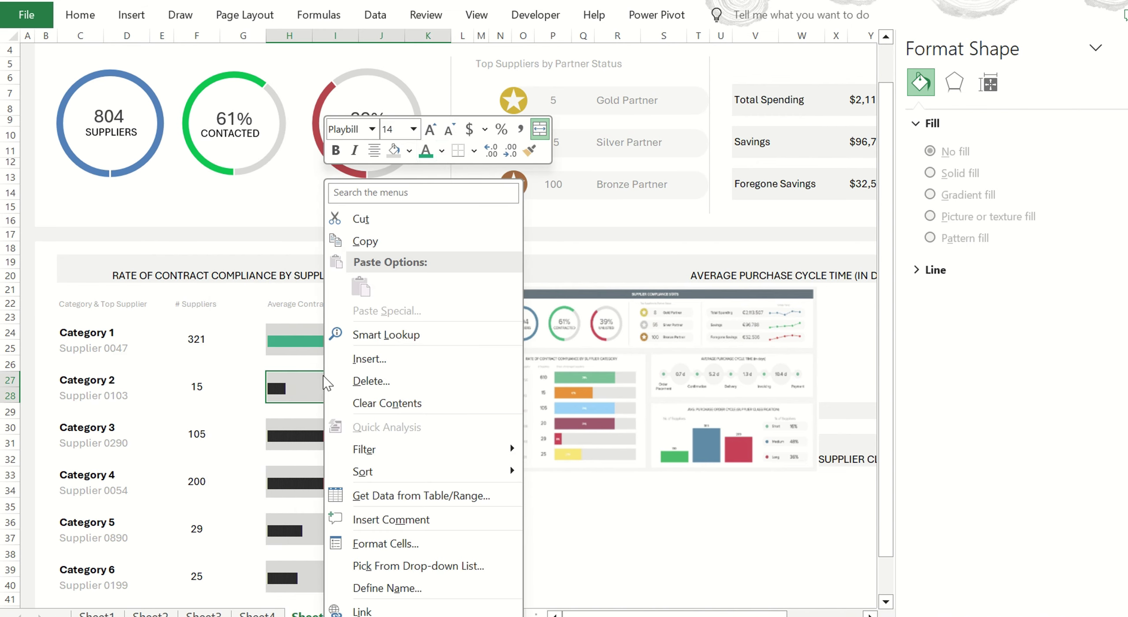
pyautogui.click(403, 152)
pyautogui.click(502, 216)
pyautogui.click(359, 429)
pyautogui.rightClick(359, 430)
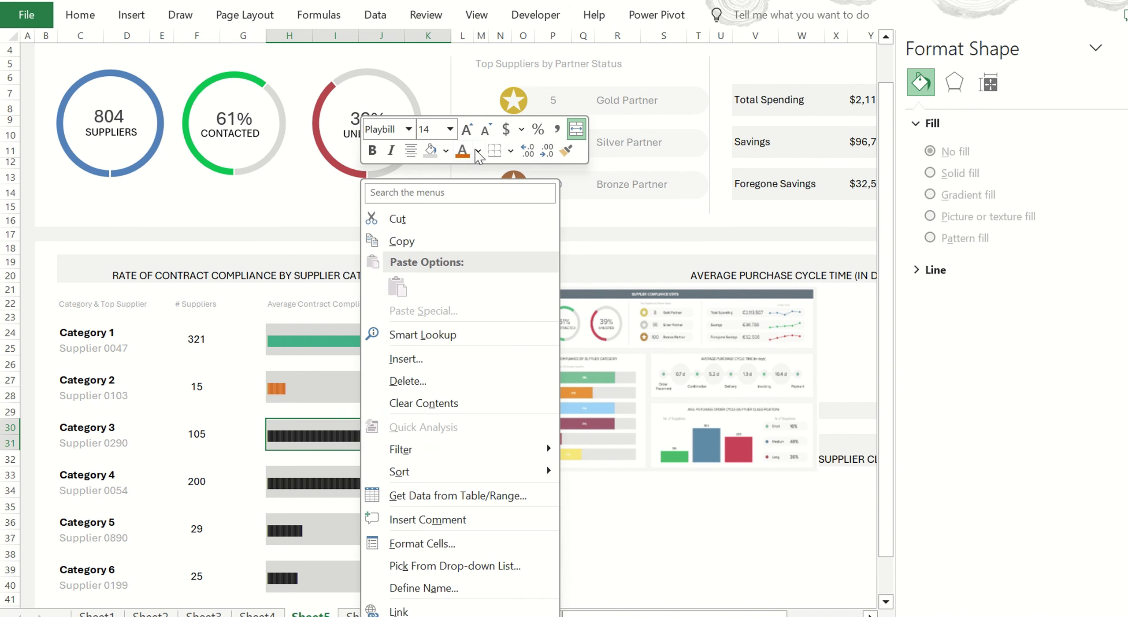
pyautogui.click(475, 152)
pyautogui.click(554, 318)
# Colour the Category 4 bar dark red, Category 5 red, and Category 6 custom light yellow.
pyautogui.rightClick(335, 484)
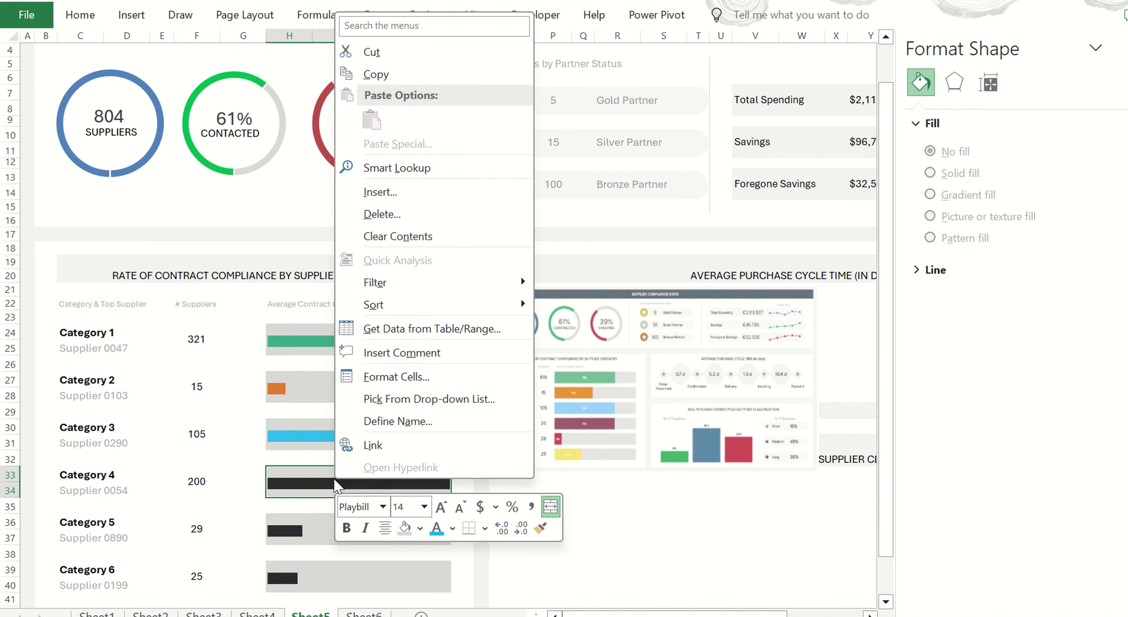
pyautogui.click(453, 528)
pyautogui.click(514, 399)
pyautogui.rightClick(297, 537)
pyautogui.click(414, 579)
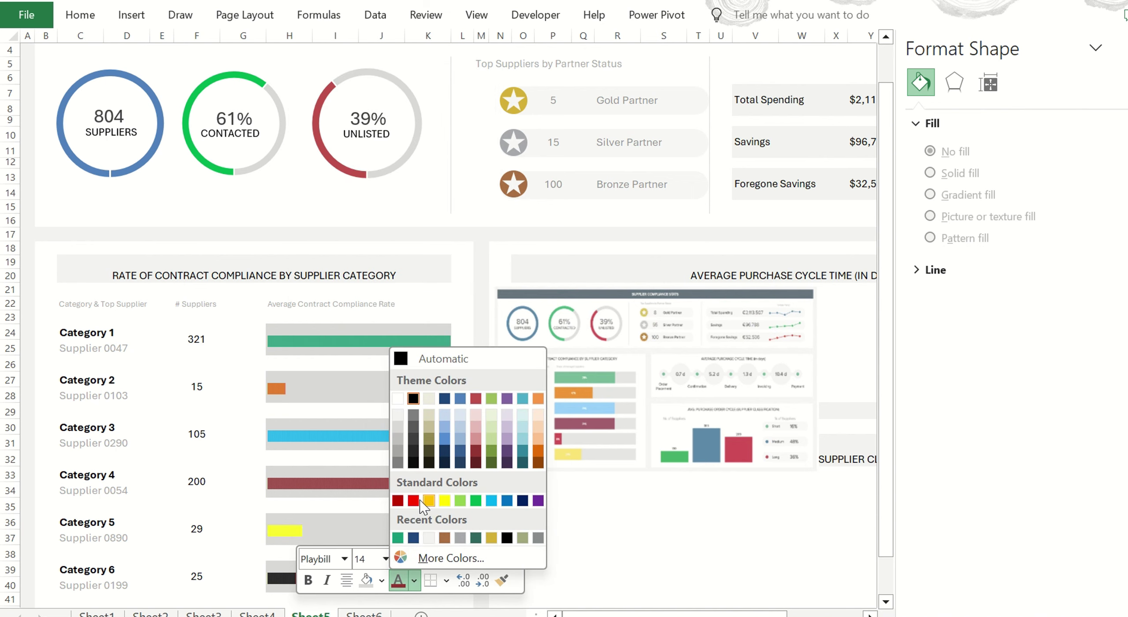
pyautogui.click(397, 500)
pyautogui.scroll(-1, 395, 496)
pyautogui.rightClick(310, 515)
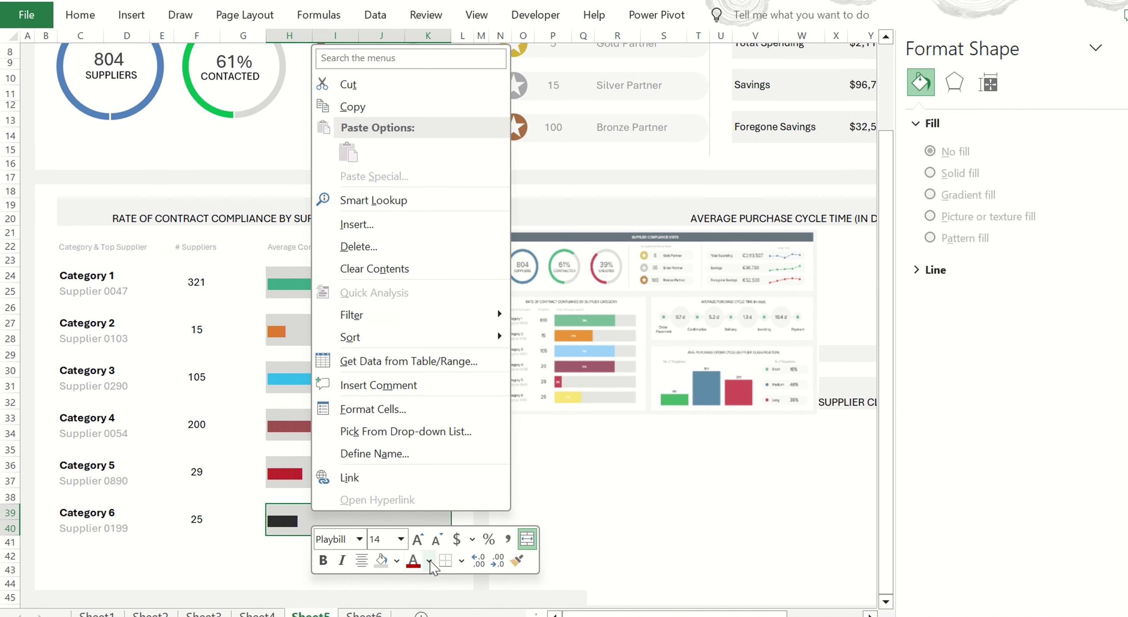
pyautogui.click(429, 560)
pyautogui.click(463, 538)
pyautogui.click(262, 347)
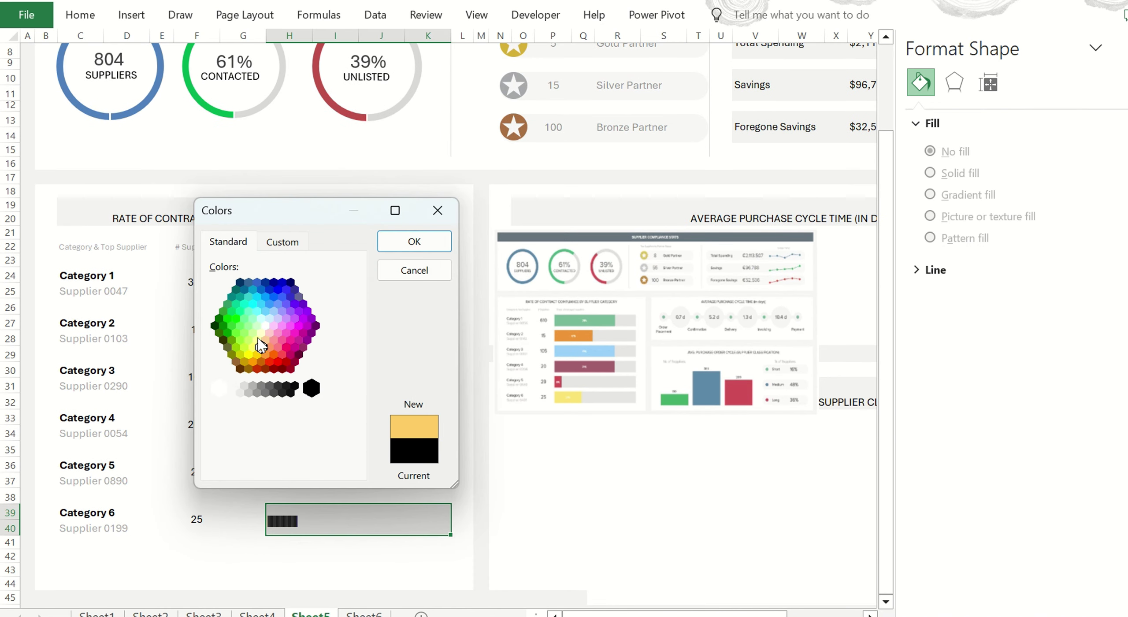
pyautogui.click(260, 340)
pyautogui.click(414, 242)
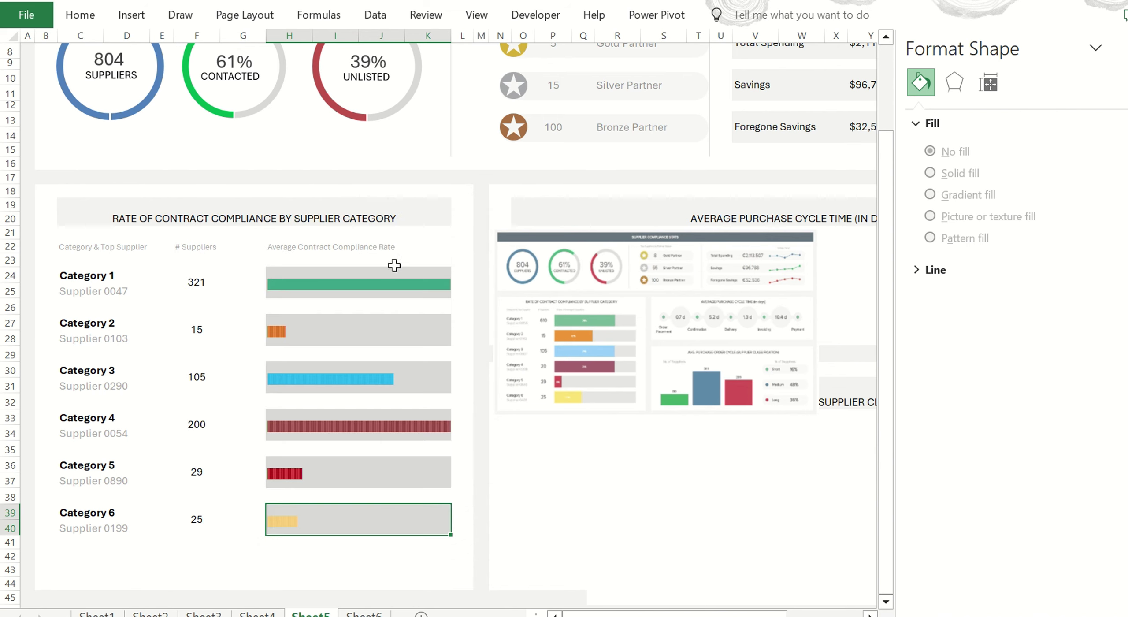
pyautogui.click(287, 276)
# Edit the Category 1 REPT bar formula and copy it down to the other bar cells.
pyautogui.doubleClick(331, 279)
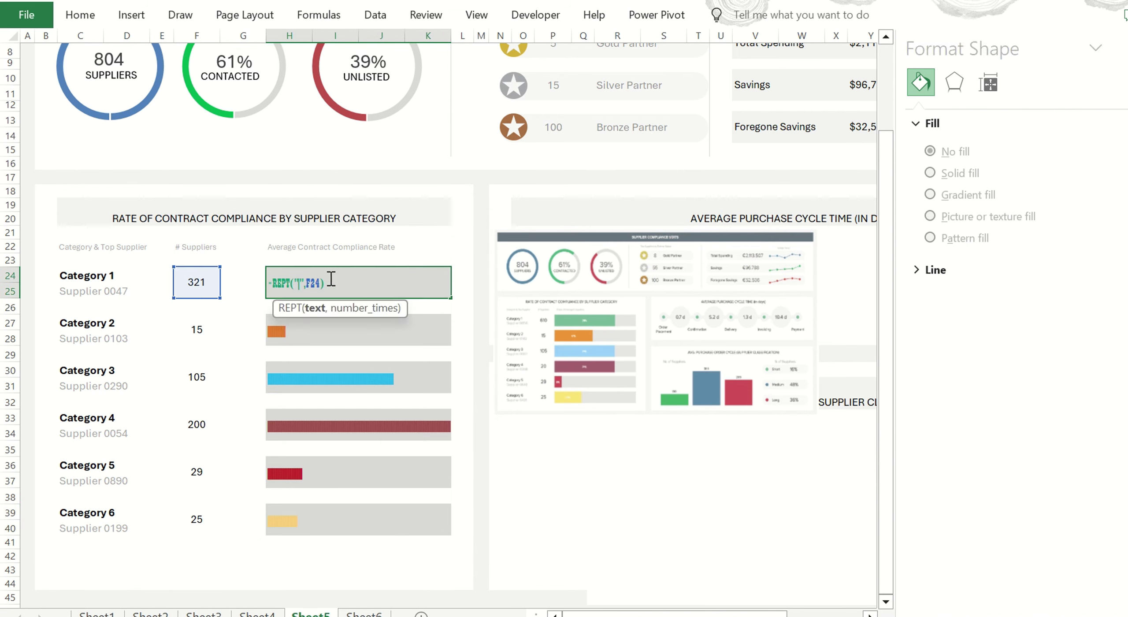
pyautogui.write('/10')
pyautogui.hotkey('ctrl', 'Return')
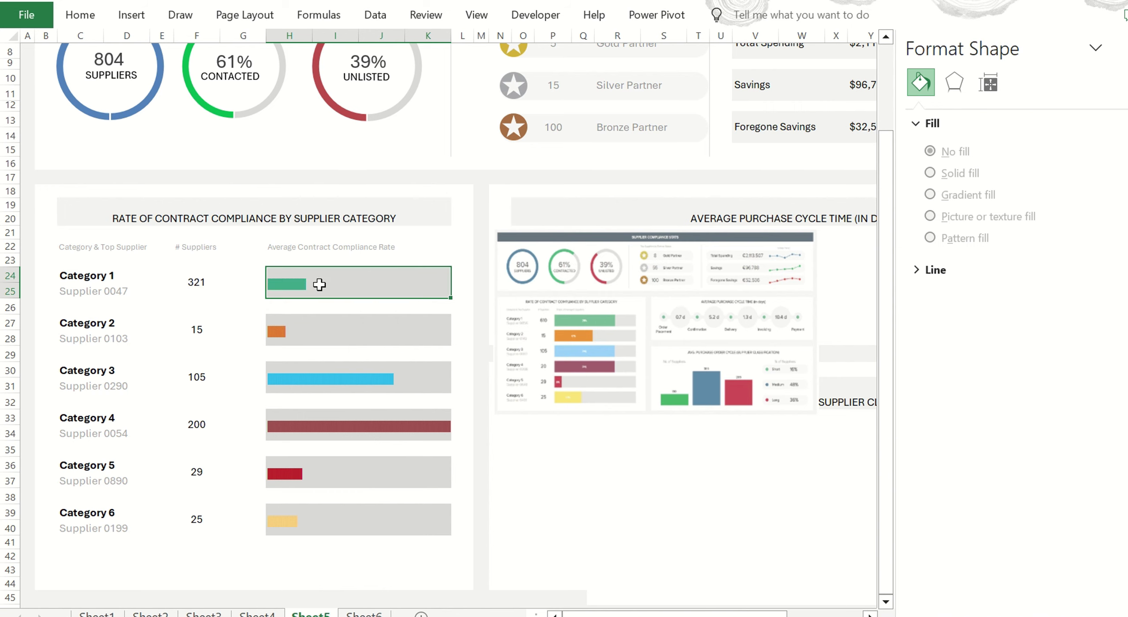
pyautogui.hotkey('ctrl', 'c')
pyautogui.press('Down')
pyautogui.hotkey('ctrl', 'v')
pyautogui.rightClick(277, 327)
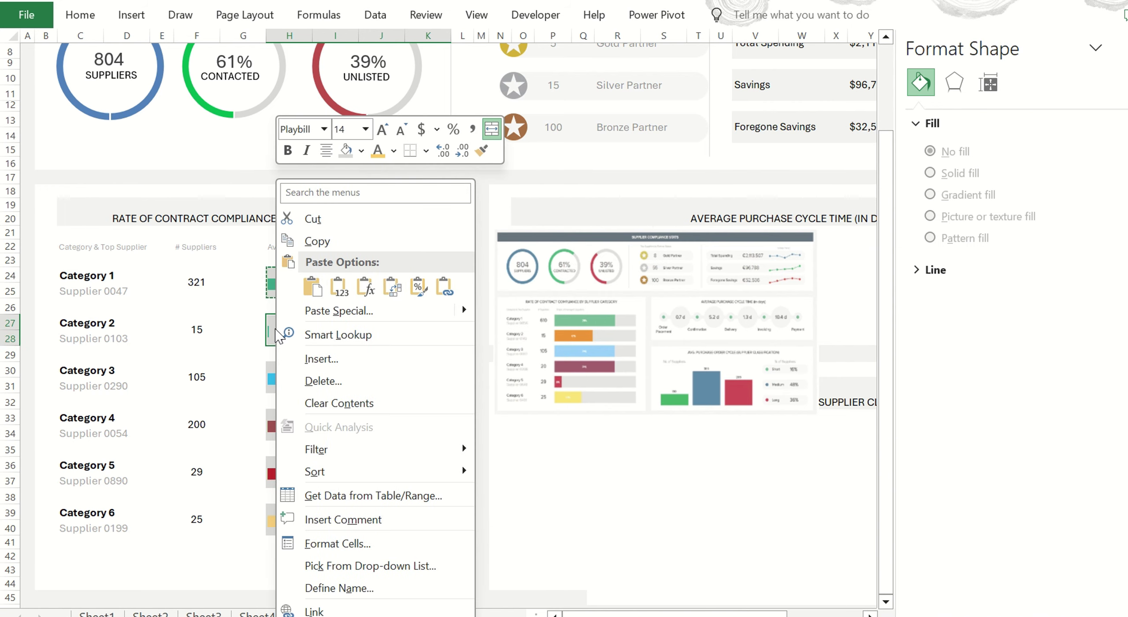
pyautogui.press('Escape')
pyautogui.press('Down')
pyautogui.press('Down')
pyautogui.hotkey('ctrl', 'v')
pyautogui.press('Down')
pyautogui.press('Down')
pyautogui.hotkey('ctrl', 'v')
pyautogui.press('Down')
pyautogui.press('Down')
pyautogui.hotkey('ctrl', 'v')
pyautogui.press('Down')
pyautogui.press('Down')
pyautogui.hotkey('ctrl', 'v')
# Recolour the Category 5 bar red and the Category 4 bar dark red.
pyautogui.rightClick(294, 514)
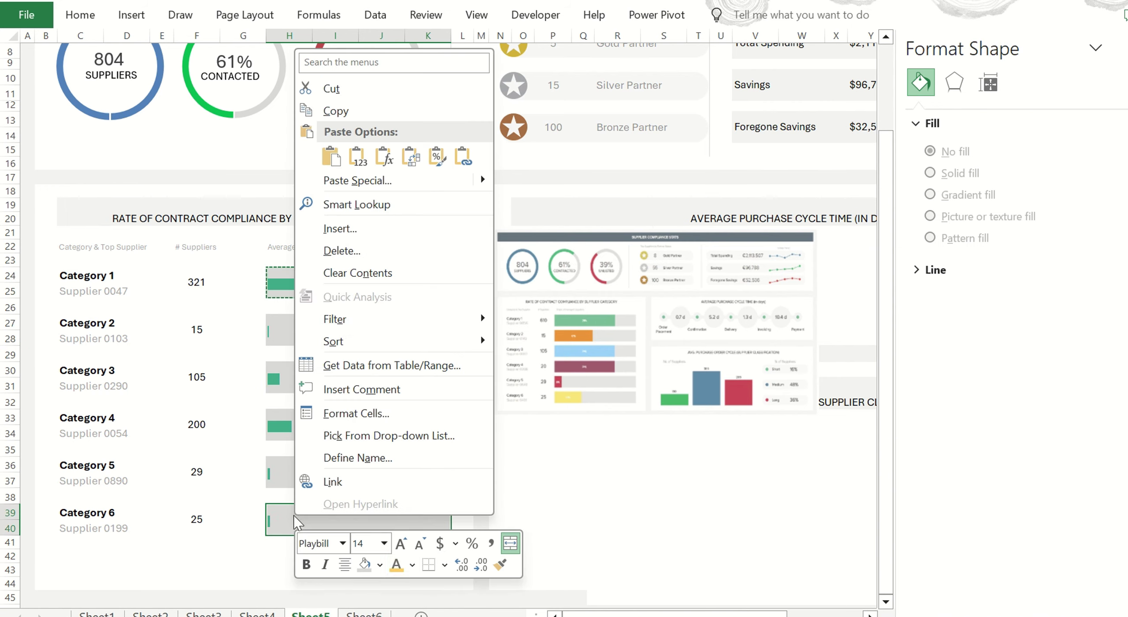
pyautogui.press('Escape')
pyautogui.rightClick(304, 482)
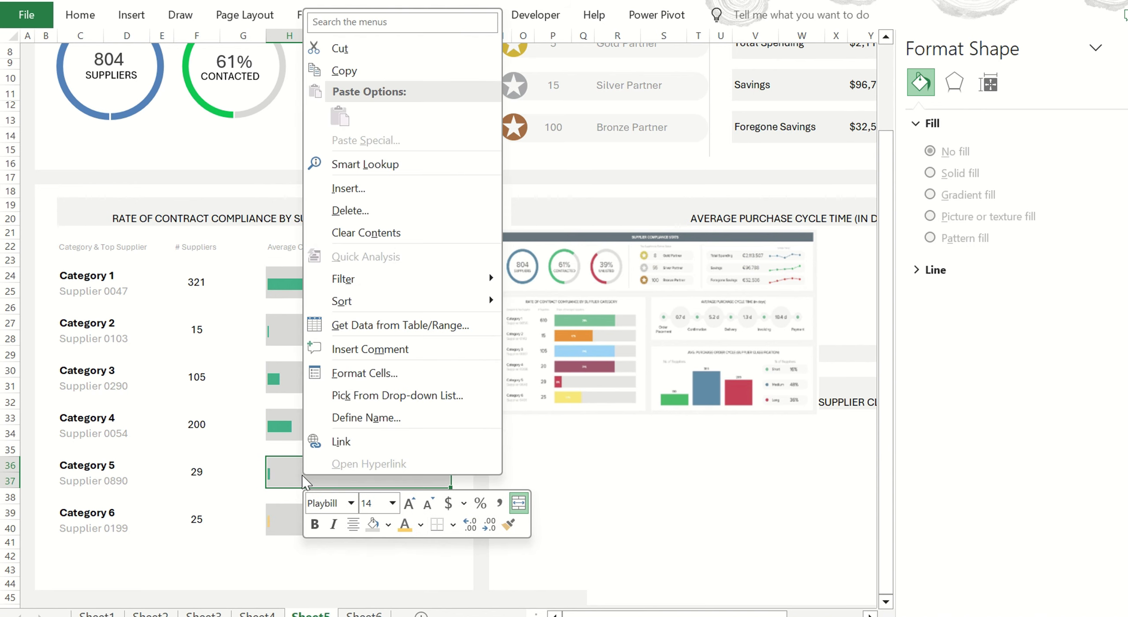
pyautogui.click(421, 525)
pyautogui.click(422, 435)
pyautogui.click(302, 423)
pyautogui.rightClick(303, 423)
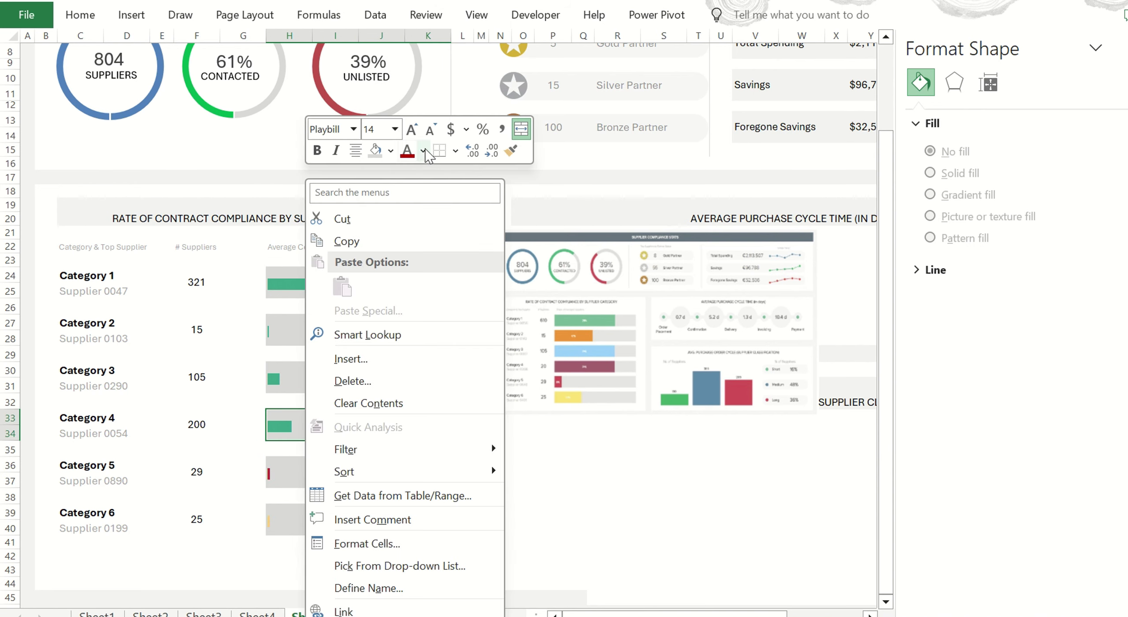
pyautogui.click(423, 151)
pyautogui.click(485, 268)
# Recolour the Category 3 bar light blue and the Category 2 bar orange.
pyautogui.rightClick(302, 378)
pyautogui.rightClick(282, 378)
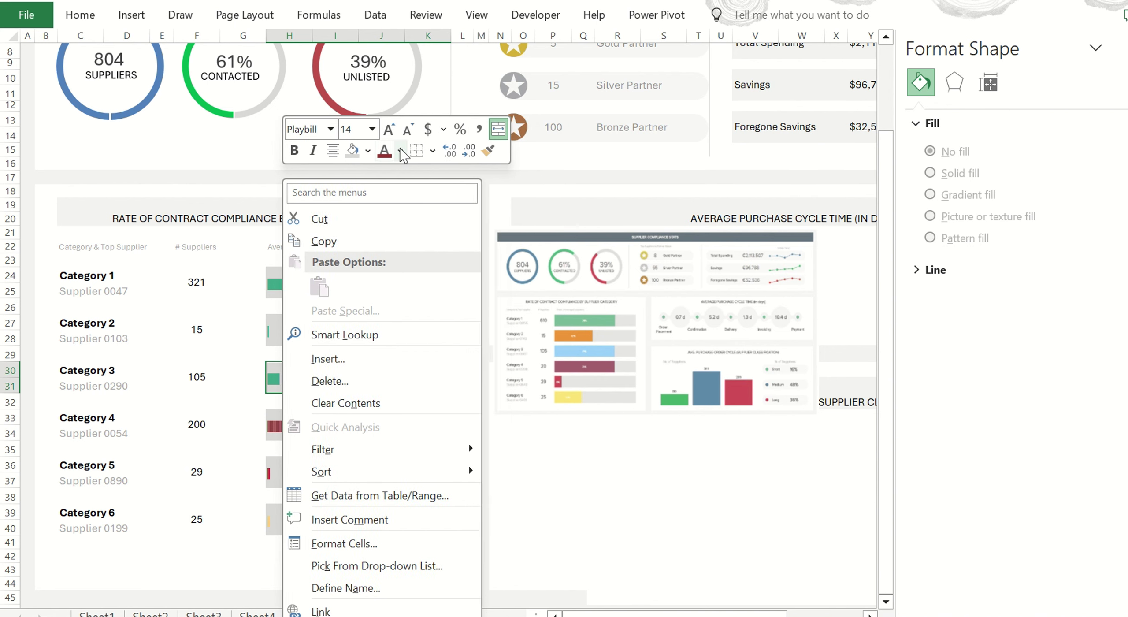
pyautogui.click(400, 150)
pyautogui.click(476, 315)
pyautogui.rightClick(333, 330)
pyautogui.click(452, 150)
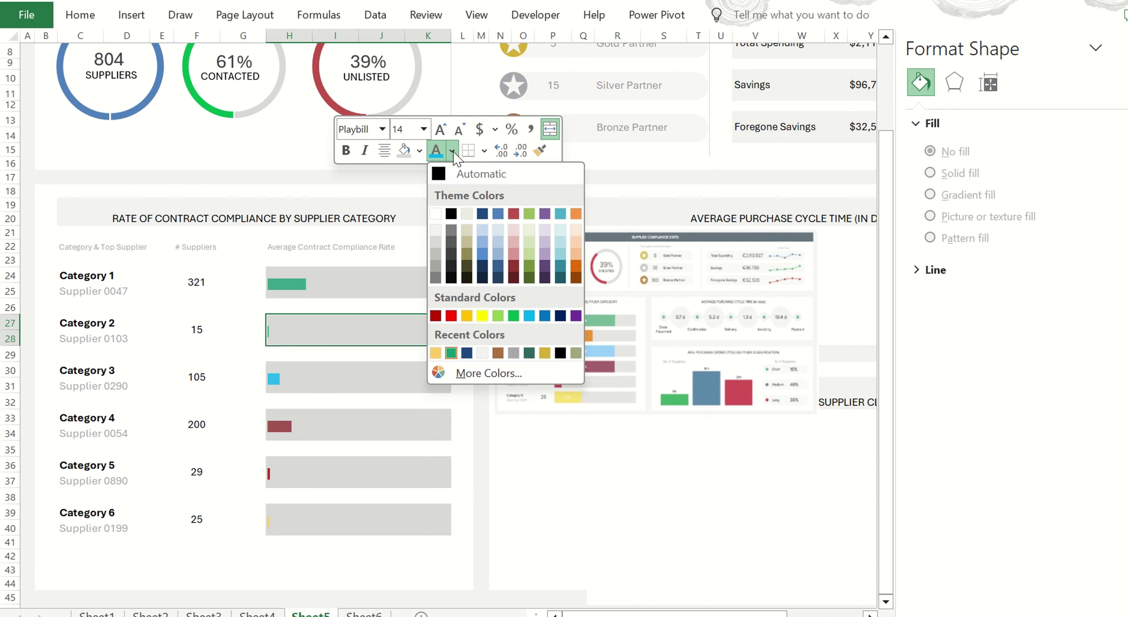
pyautogui.click(577, 267)
pyautogui.click(345, 284)
# Change the supplier counts to 700, 150, 890, 456, 180 and 89.
pyautogui.click(198, 329)
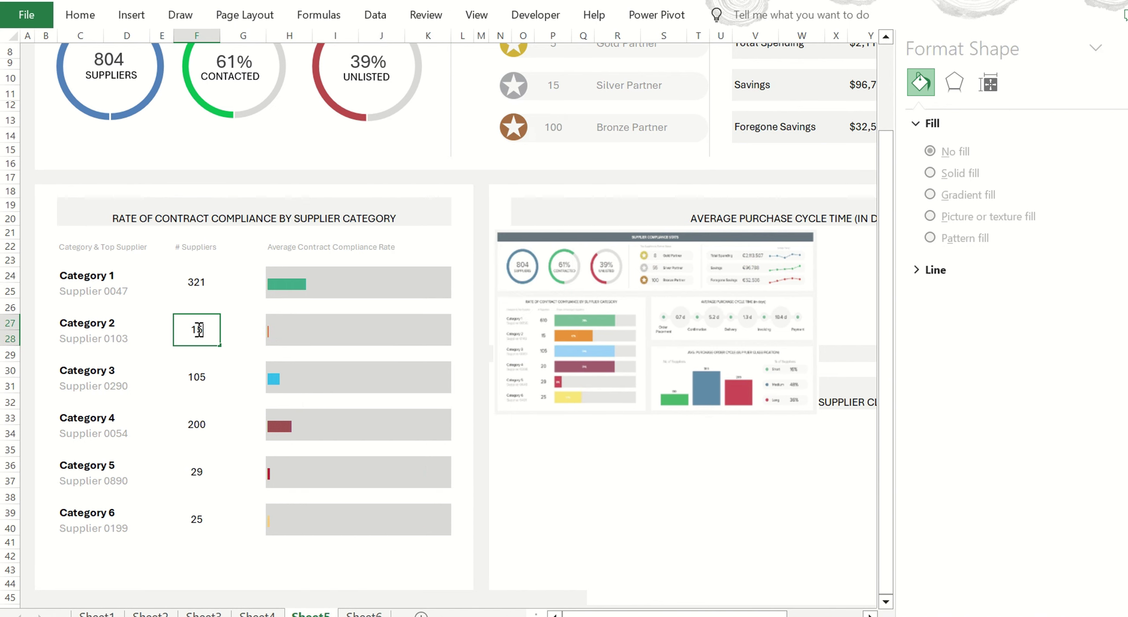
pyautogui.write('0')
pyautogui.press('Up')
pyautogui.write('00')
pyautogui.press('Return')
pyautogui.press('Down')
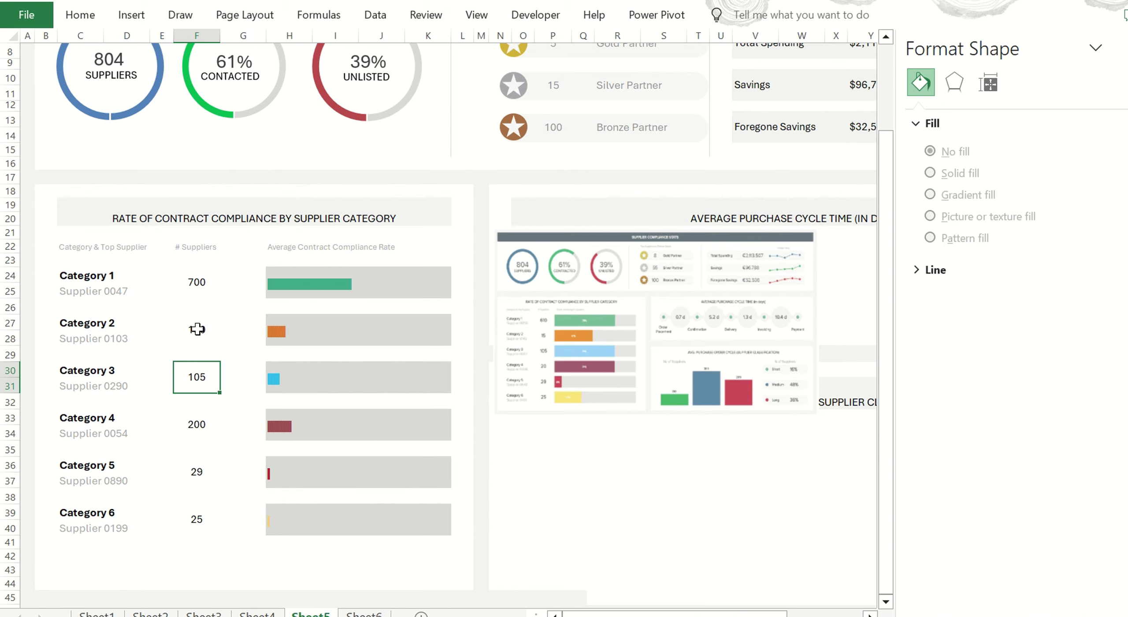
pyautogui.write('890')
pyautogui.press('Return')
pyautogui.write('456')
pyautogui.press('Return')
pyautogui.write('180')
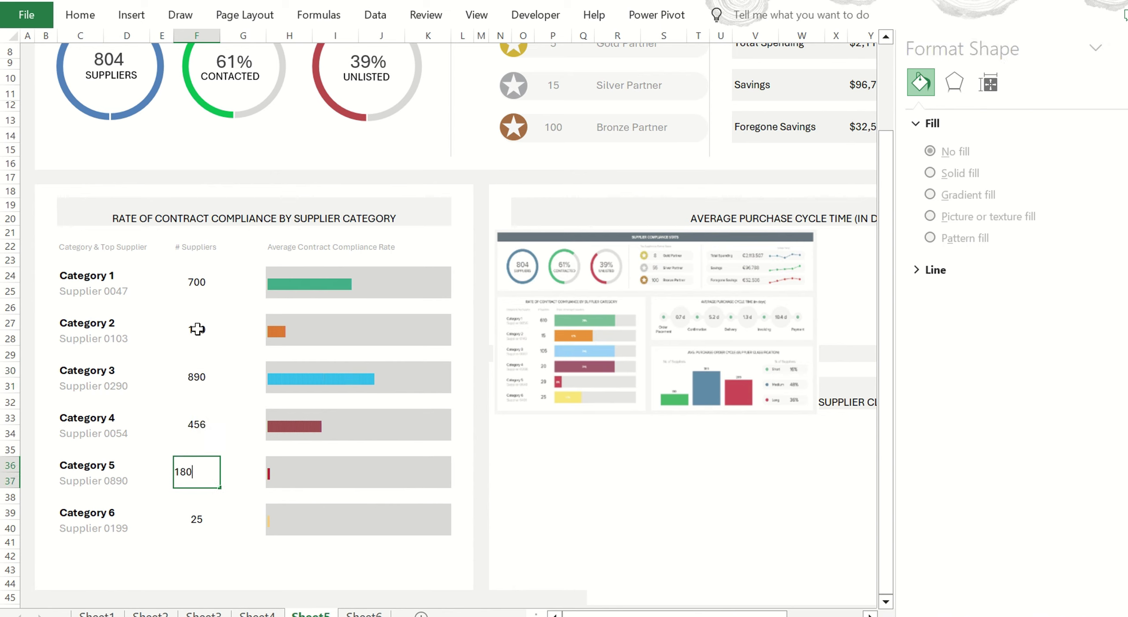
pyautogui.press('Return')
pyautogui.write('89')
pyautogui.press('Tab')
# Remove the grey fill from the compliance section title and make it bold.
pyautogui.rightClick(141, 209)
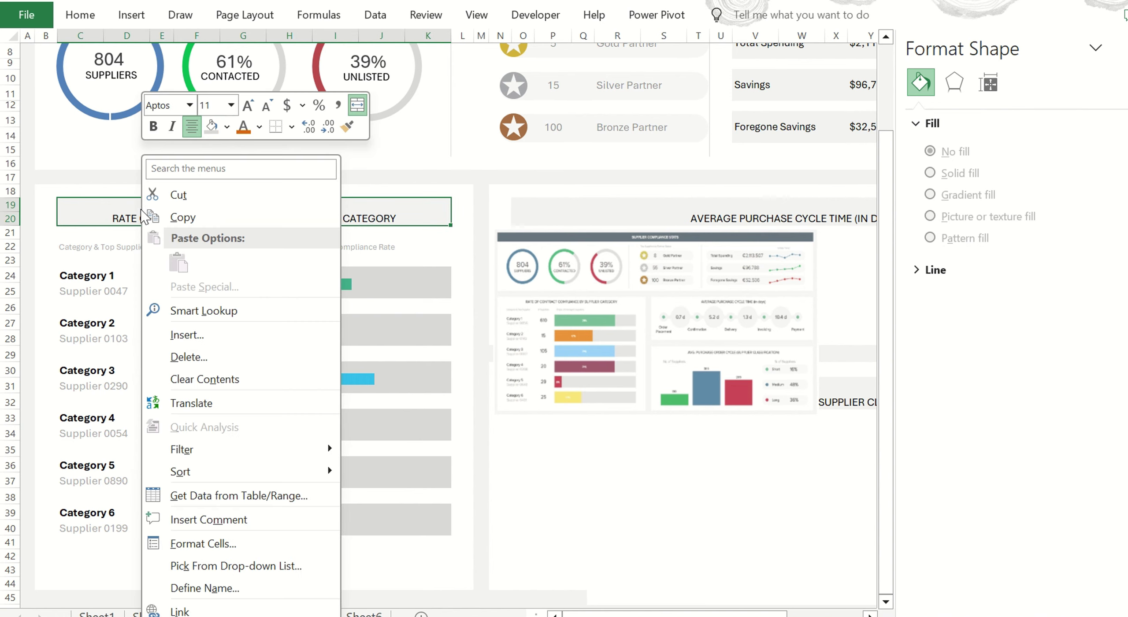
pyautogui.click(229, 123)
pyautogui.click(244, 324)
pyautogui.hotkey('ctrl', 'b')
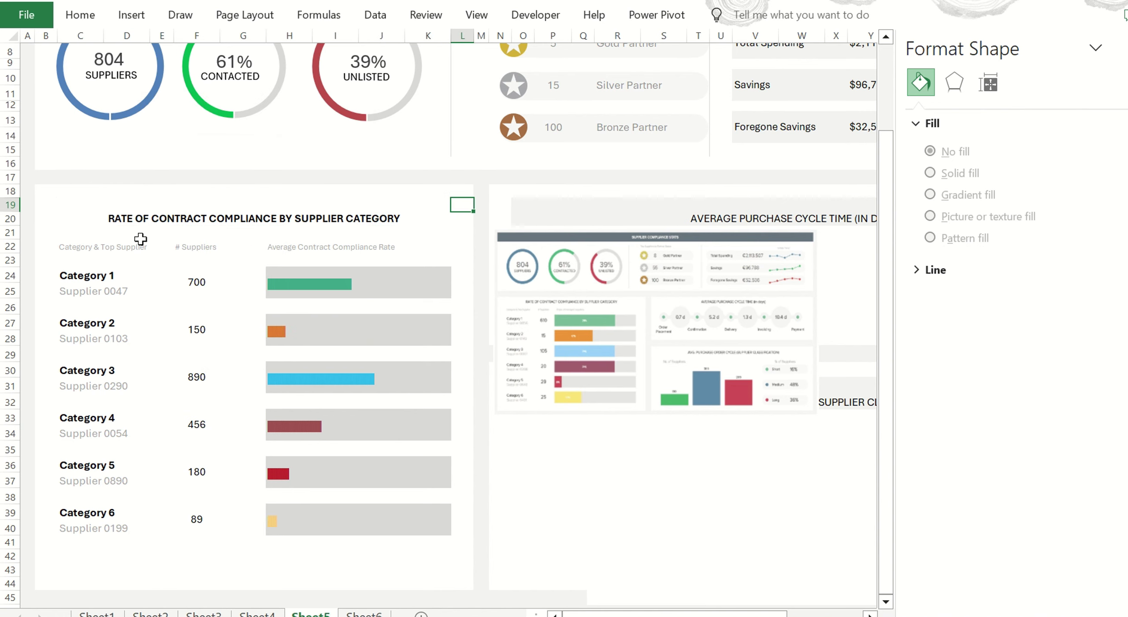
pyautogui.click(80, 14)
# Make the Average Purchase Cycle Time title bold, font size 12 and middle-aligned.
pyautogui.click(245, 48)
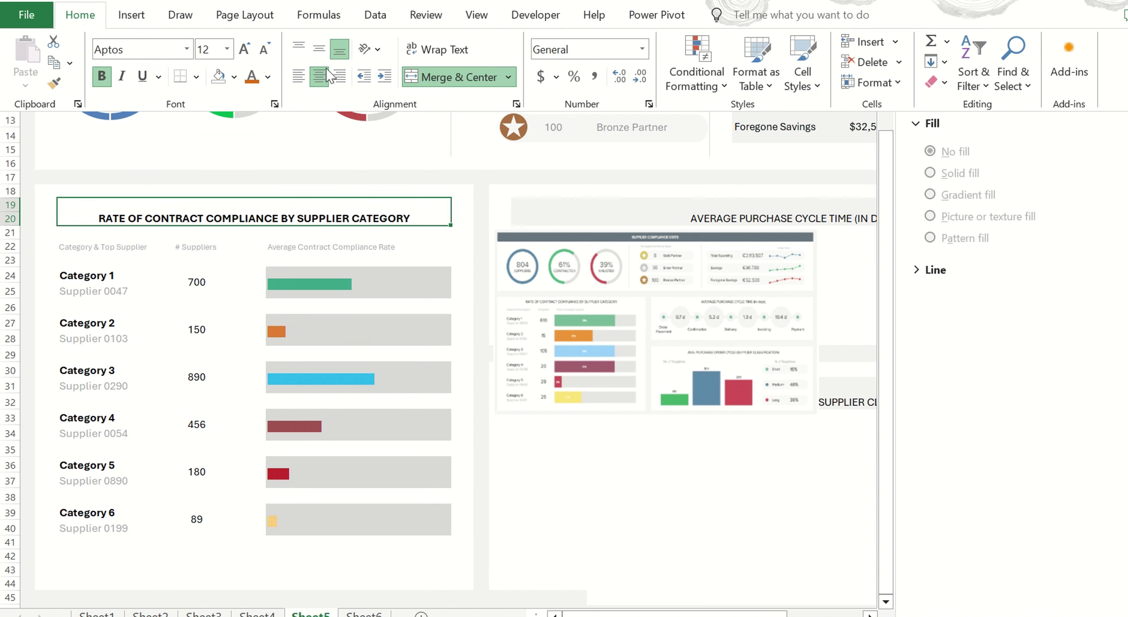
pyautogui.click(564, 209)
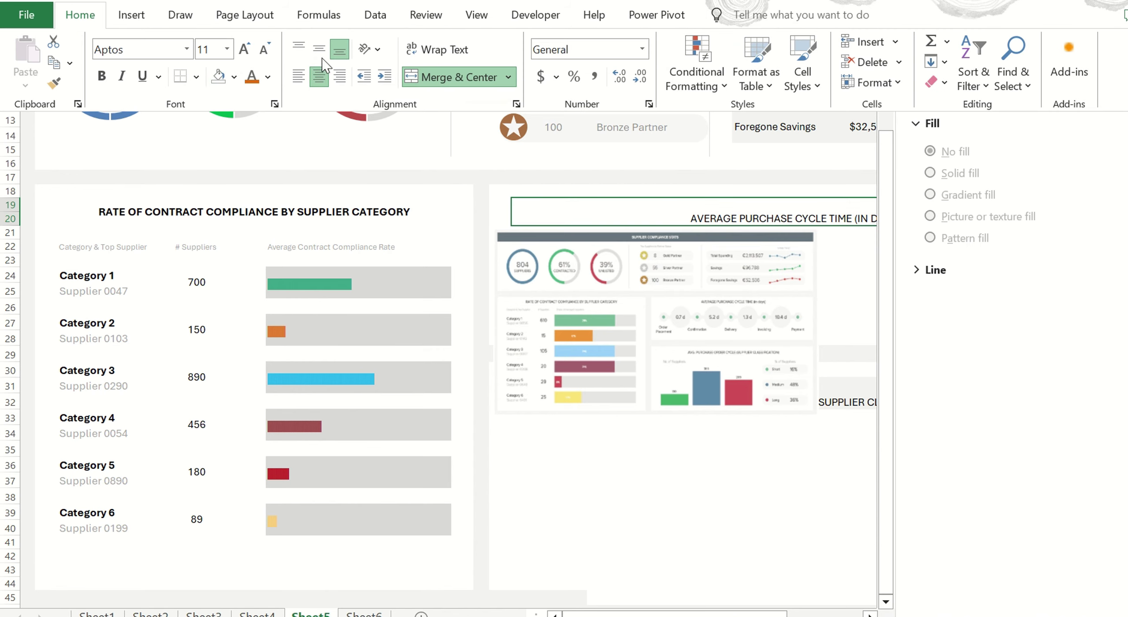
pyautogui.click(319, 48)
pyautogui.click(245, 49)
pyautogui.click(101, 76)
# Drag the reference dashboard picture down and to the left, out of the way.
pyautogui.click(838, 377)
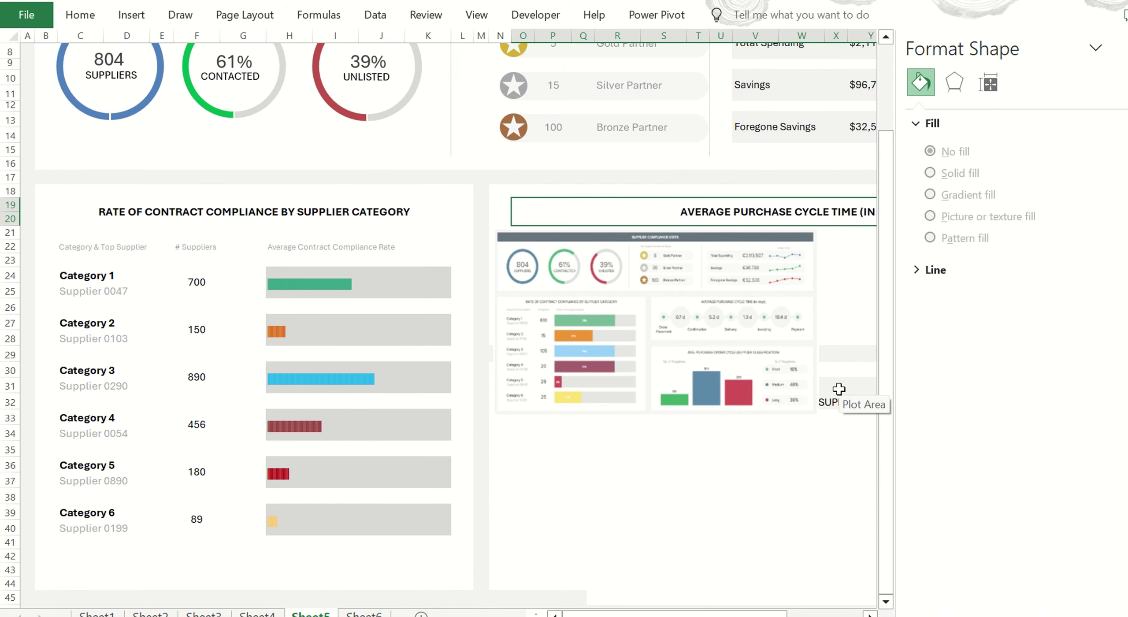
pyautogui.moveTo(616, 367); pyautogui.dragTo(54, 375)
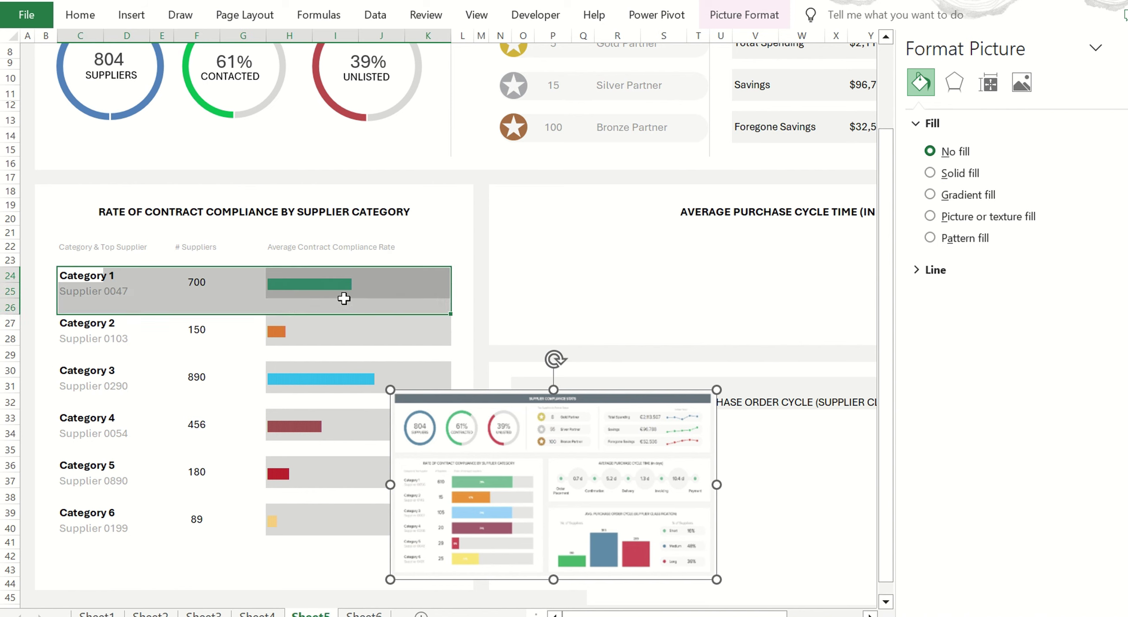
pyautogui.click(605, 295)
# Draw a grey separator line under the Category 1 row of the compliance table.
pyautogui.click(131, 14)
pyautogui.click(260, 41)
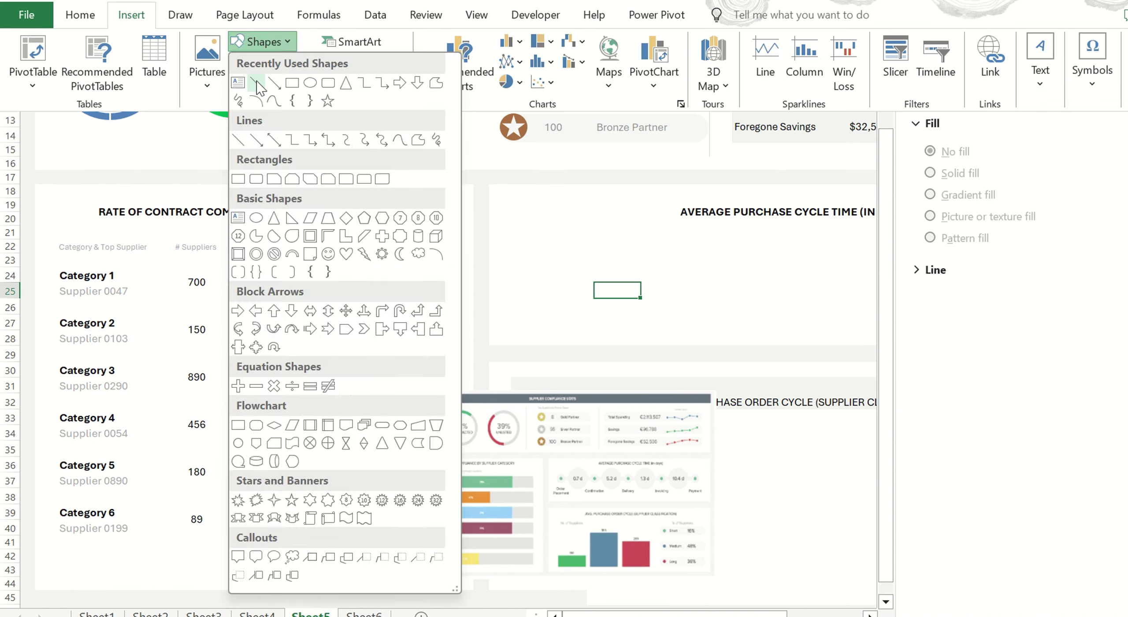
pyautogui.click(245, 136)
pyautogui.moveTo(60, 305); pyautogui.dragTo(447, 301)
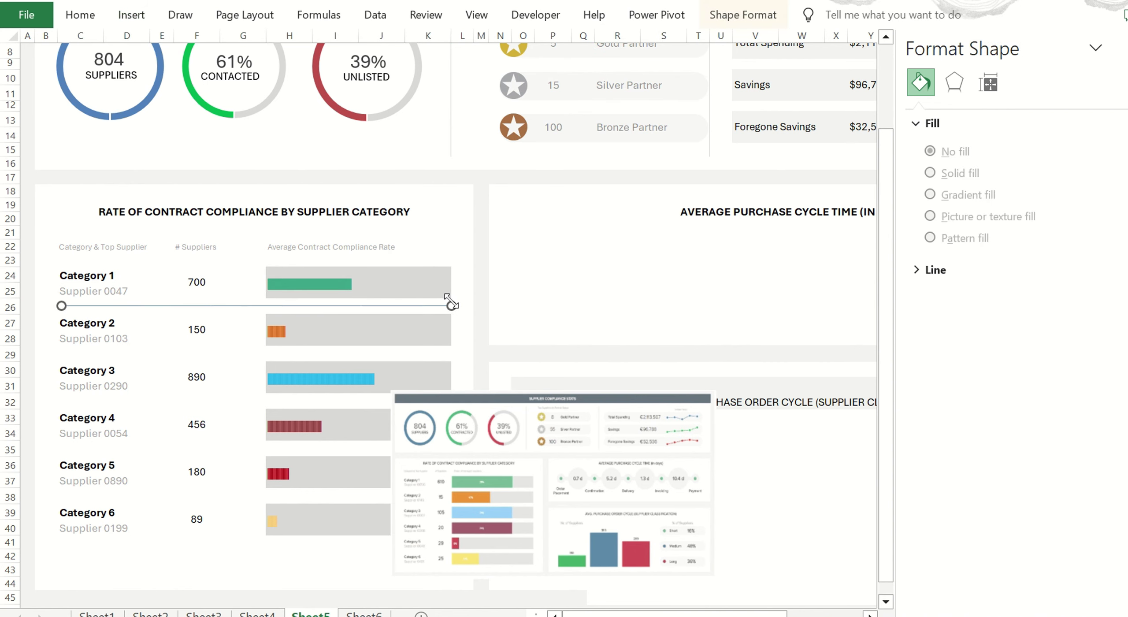
pyautogui.click(743, 14)
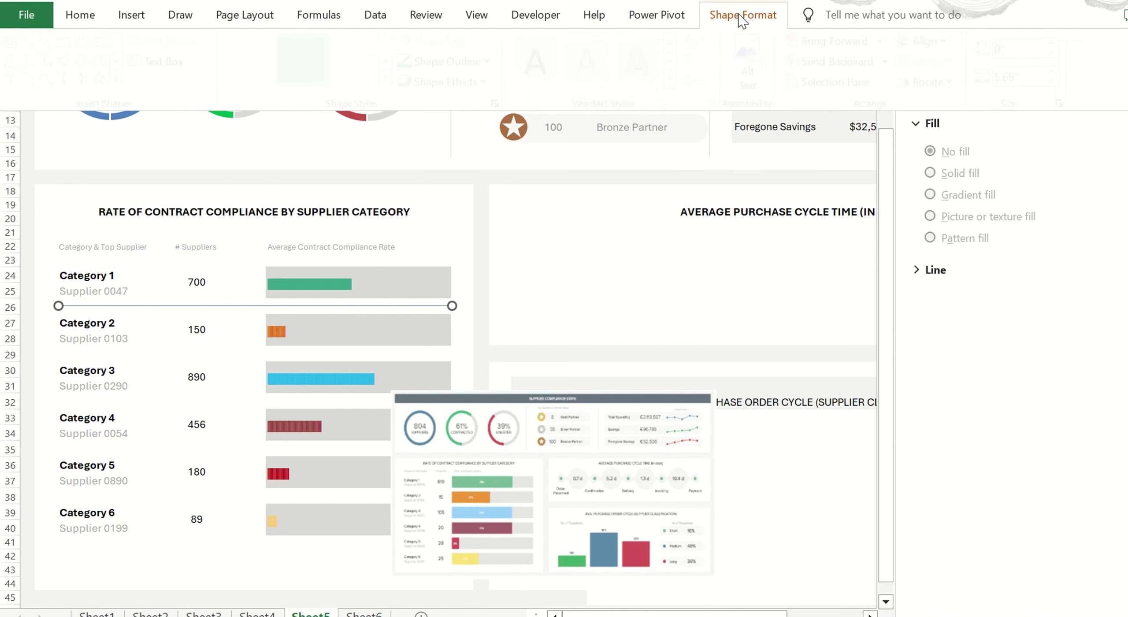
pyautogui.click(454, 62)
pyautogui.click(414, 157)
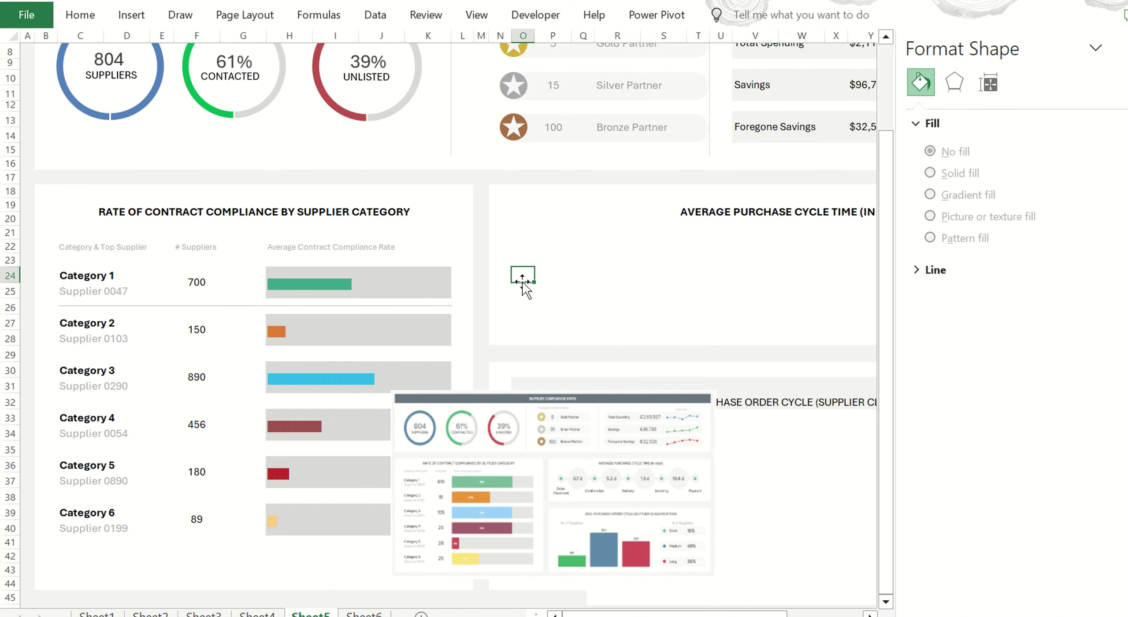
pyautogui.moveTo(131, 357); pyautogui.dragTo(135, 353)
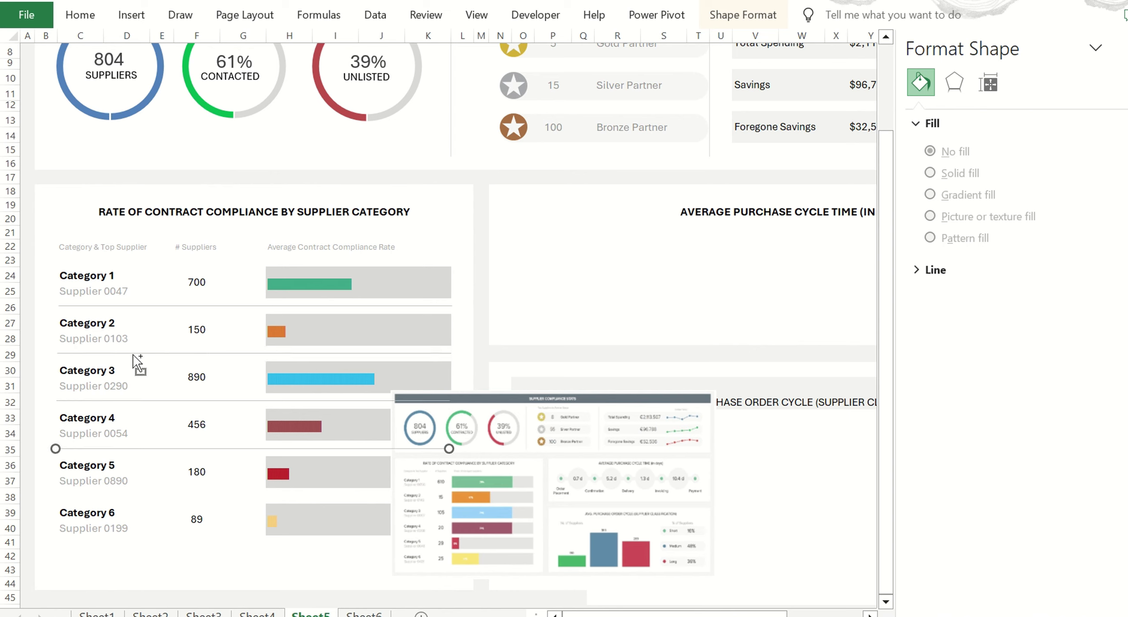
# Duplicate the grey separator line and place the copy below the table headers.
pyautogui.hotkey('ctrl', 'd')
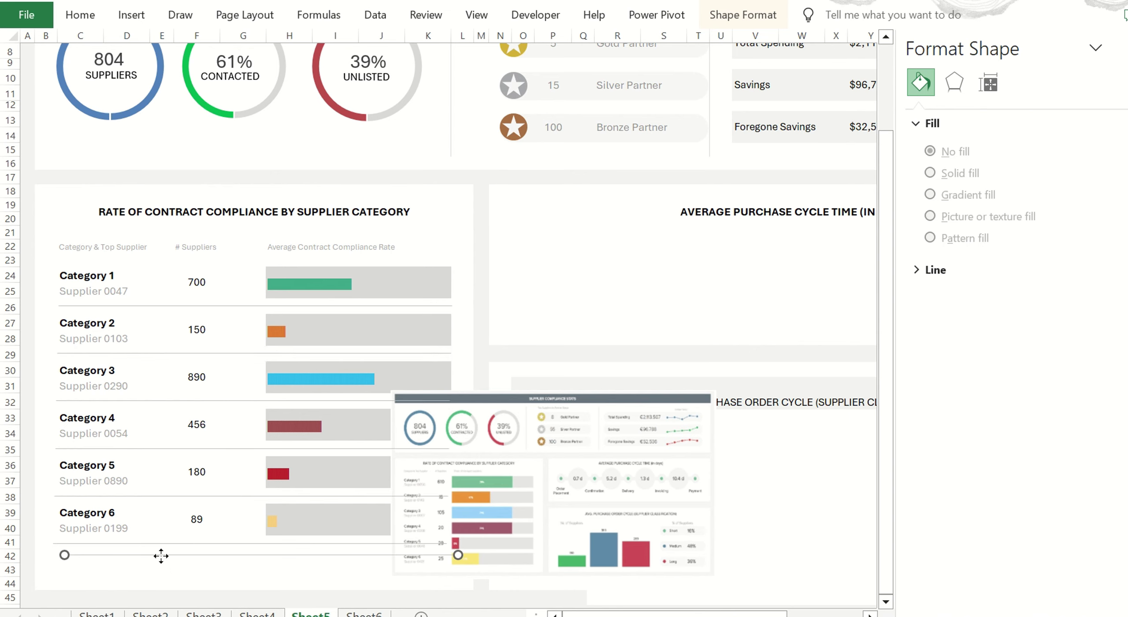
pyautogui.moveTo(161, 556); pyautogui.dragTo(156, 262)
pyautogui.click(540, 289)
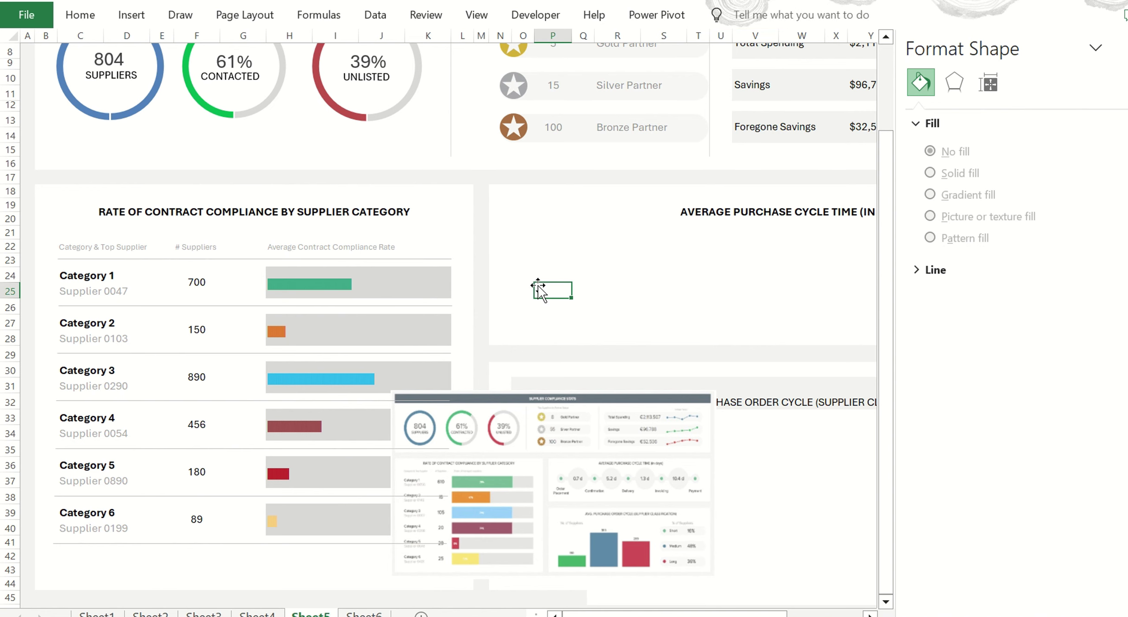
# Move the reference picture back over the compliance table and go to cell O25.
pyautogui.moveTo(464, 416); pyautogui.dragTo(293, 199)
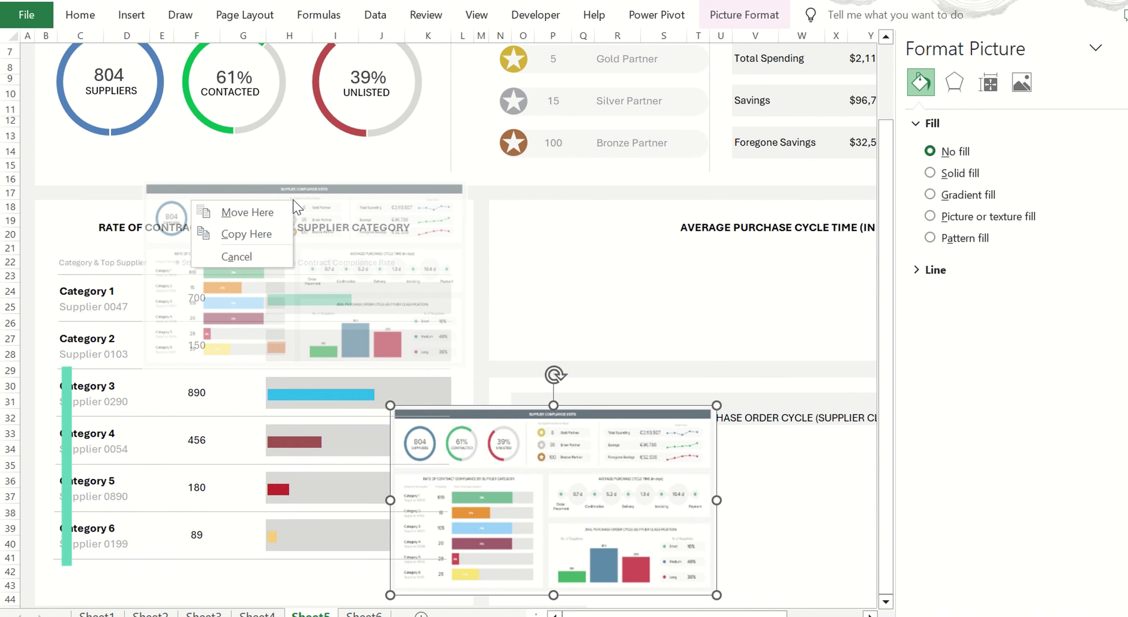
pyautogui.click(247, 212)
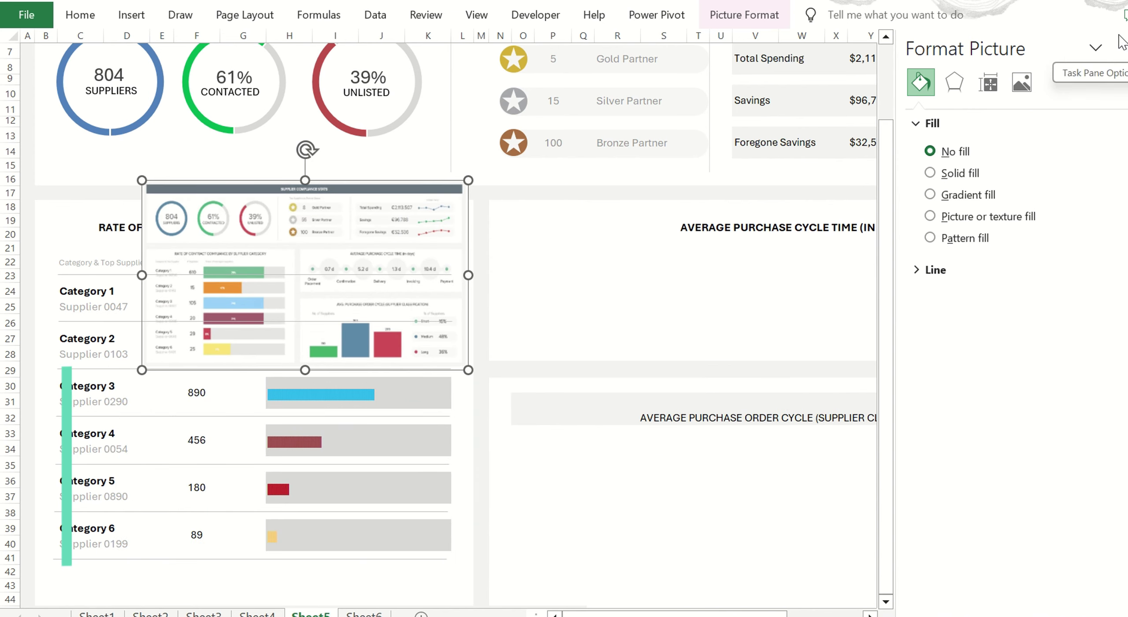
pyautogui.click(1119, 47)
pyautogui.click(610, 308)
pyautogui.press('Left')
pyautogui.press('Left')
pyautogui.press('Left')
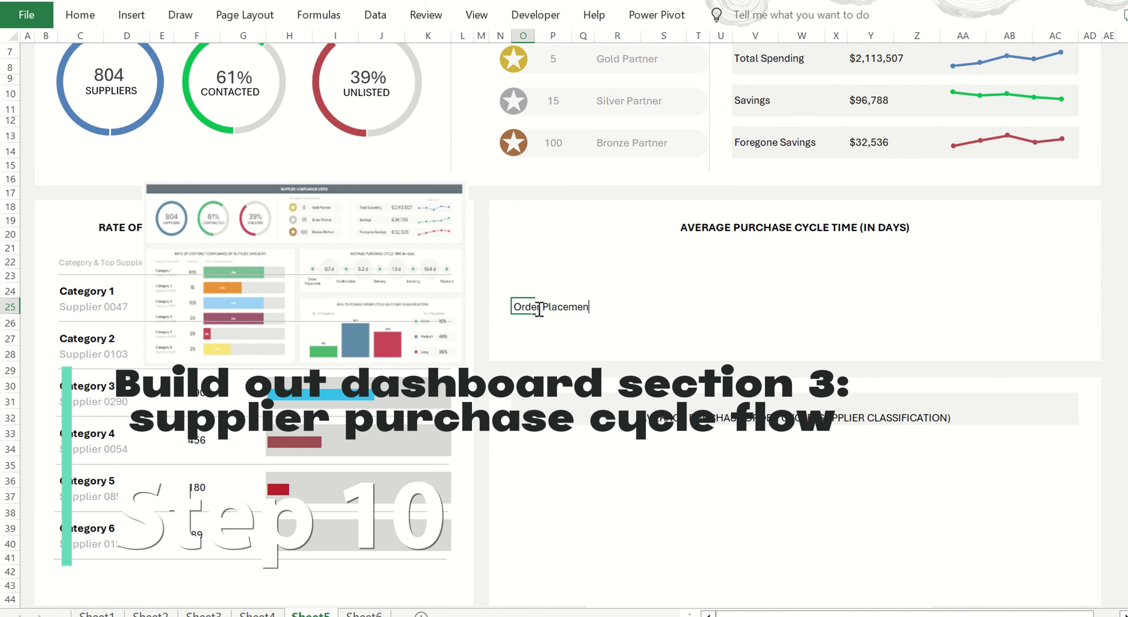
# Enter Order Placement, Confirmation, Delivery, Invoicing and Payment as stage labels along row 25, from O25 to AC25.
pyautogui.write('t')
pyautogui.press('Right')
pyautogui.press('Right')
pyautogui.press('Right')
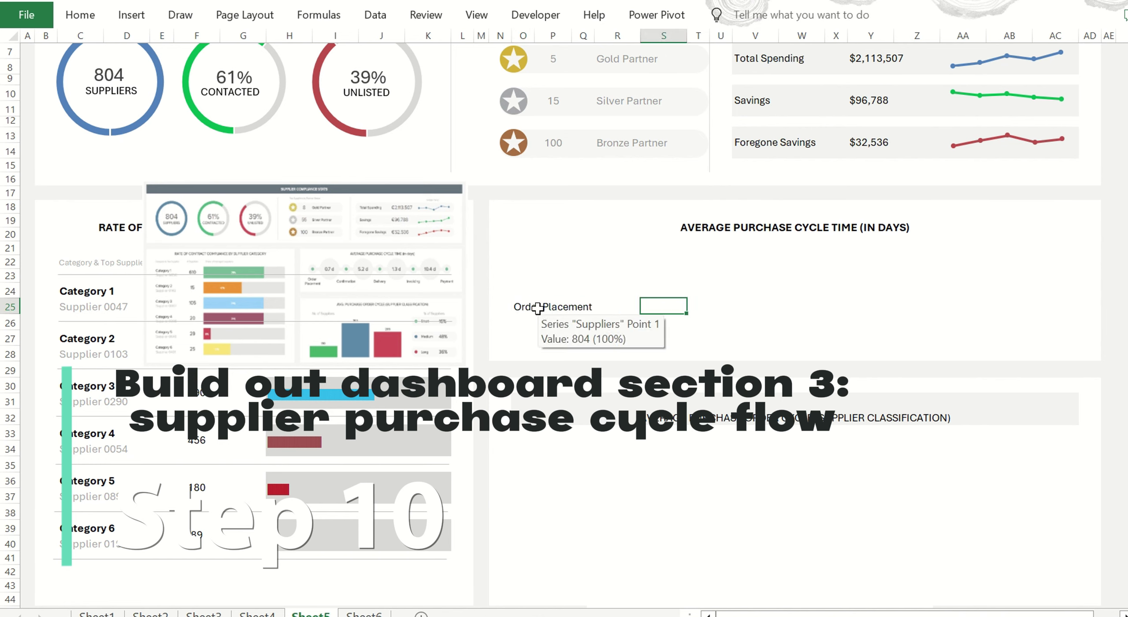
pyautogui.write('mation')
pyautogui.press('Right')
pyautogui.press('Right')
pyautogui.press('Right')
pyautogui.write('Delivery')
pyautogui.press('Right')
pyautogui.press('Right')
pyautogui.press('Right')
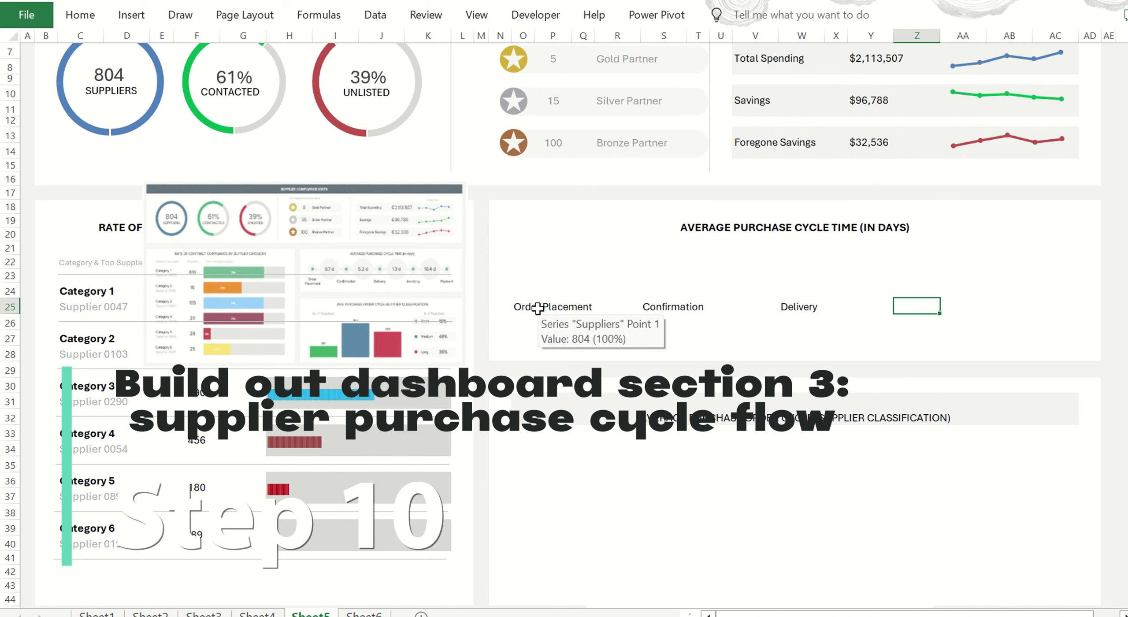
pyautogui.write('ng')
pyautogui.press('Right')
pyautogui.press('Right')
pyautogui.press('Right')
pyautogui.write('yment')
pyautogui.press('Up')
pyautogui.press('Up')
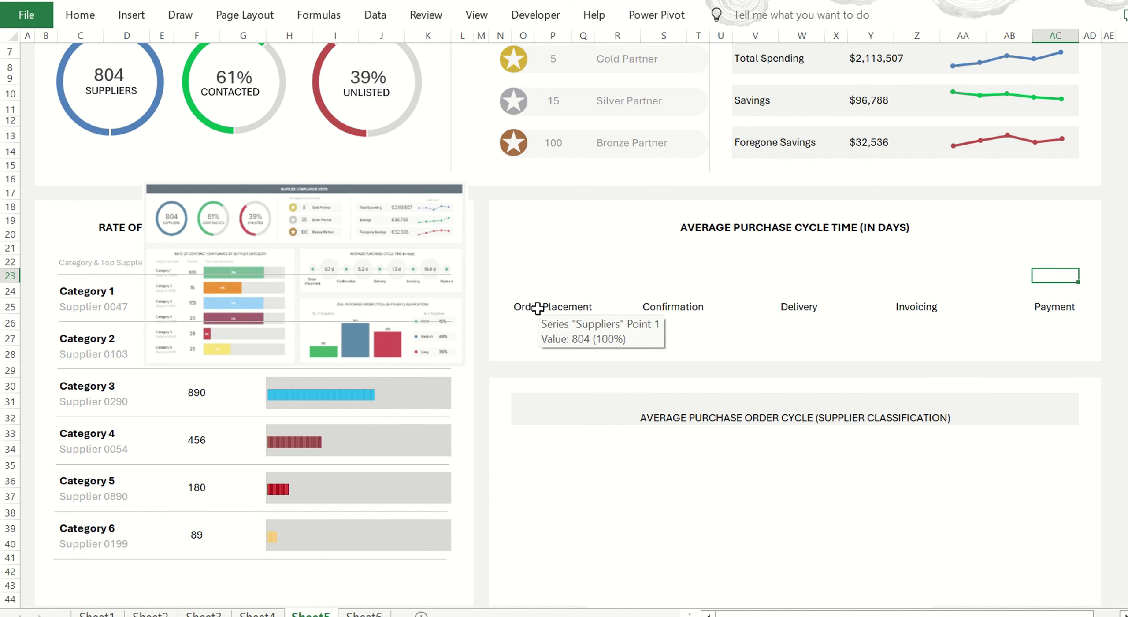
pyautogui.click(130, 15)
pyautogui.click(259, 40)
# Draw a small circle above Order Placement and give it a light grey fill.
pyautogui.click(254, 214)
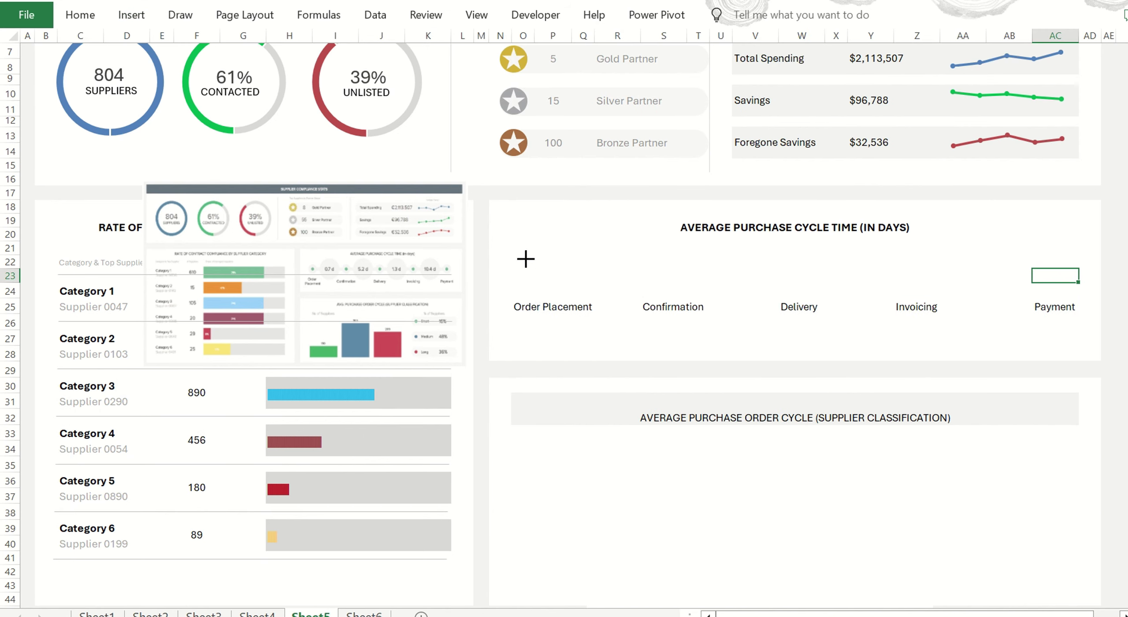
pyautogui.moveTo(525, 258); pyautogui.dragTo(555, 288)
pyautogui.click(743, 14)
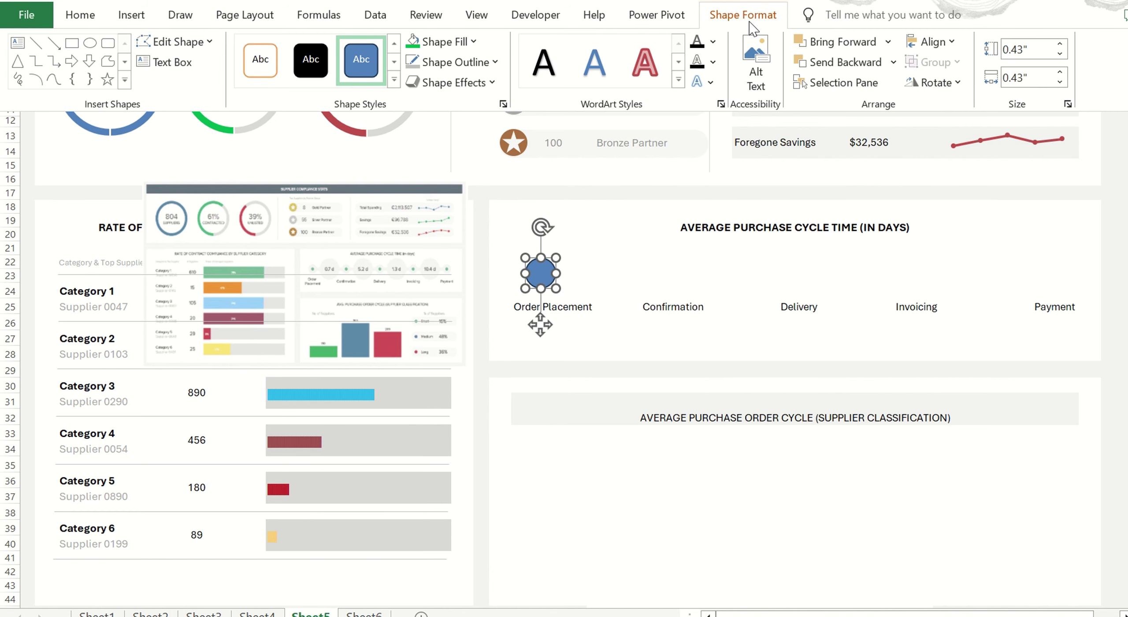
pyautogui.click(441, 41)
pyautogui.click(412, 131)
pyautogui.click(440, 42)
pyautogui.click(415, 124)
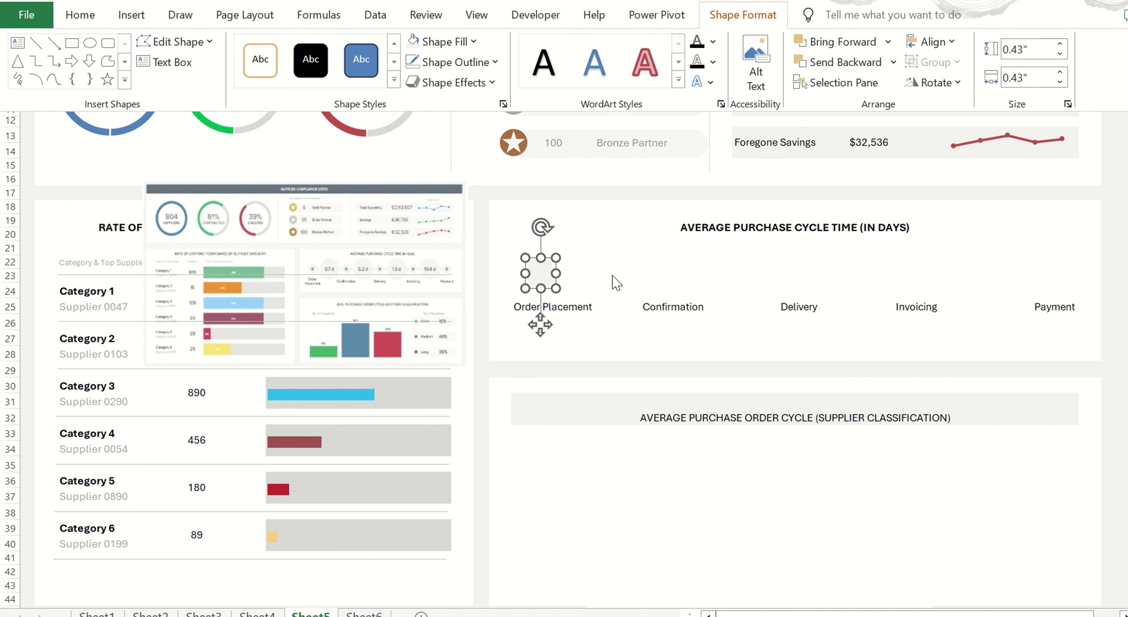
pyautogui.click(174, 561)
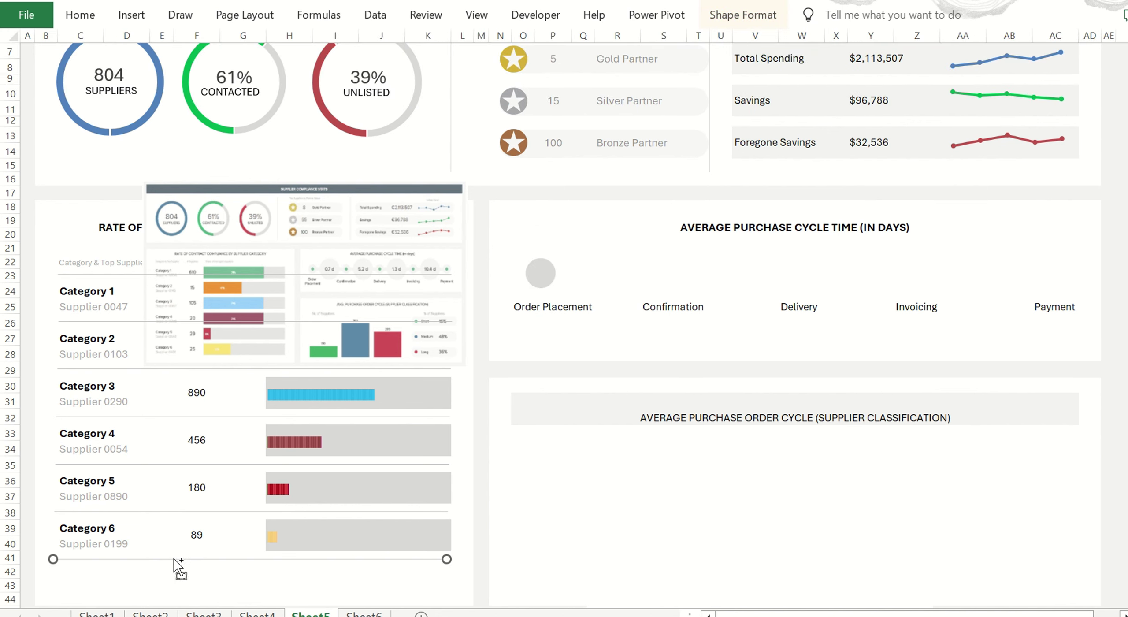
# Delete the spare line and add a light grey bottom border across P23:AC23.
pyautogui.moveTo(645, 275); pyautogui.dragTo(649, 273)
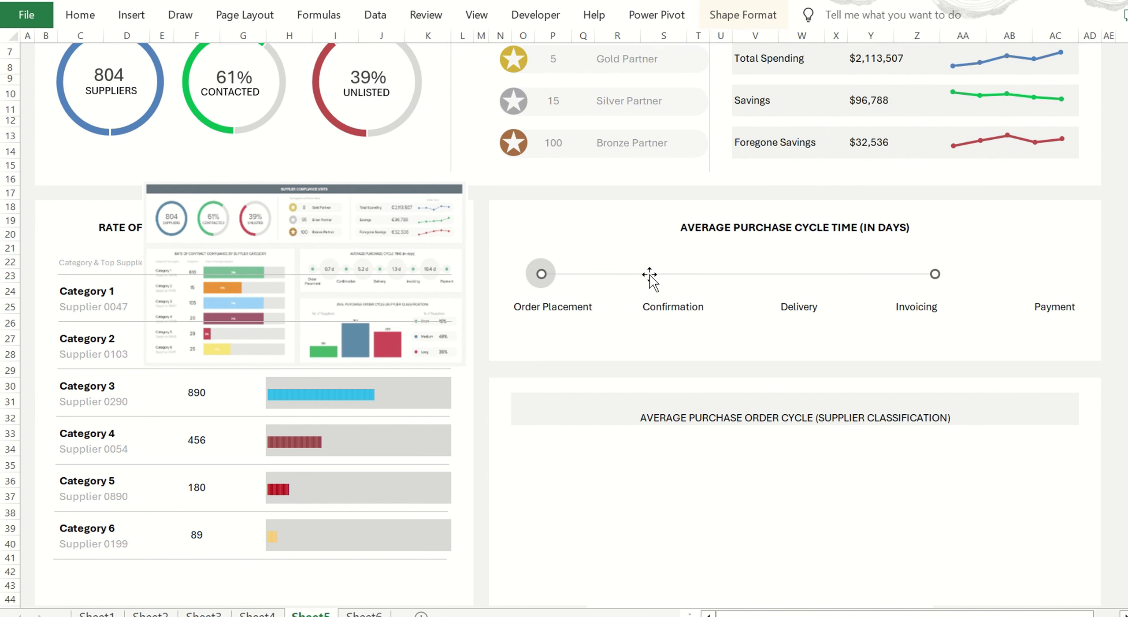
pyautogui.press('Delete')
pyautogui.click(570, 276)
pyautogui.hotkey('ctrl', 'shift', 'Right')
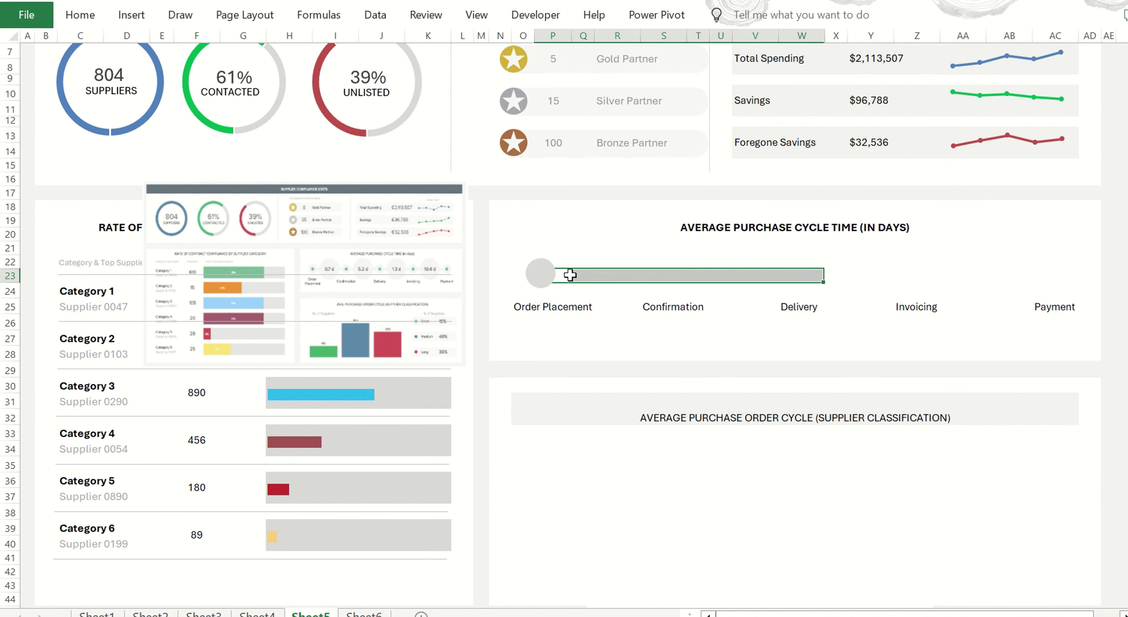
pyautogui.hotkey('ctrl', '1')
pyautogui.click(295, 156)
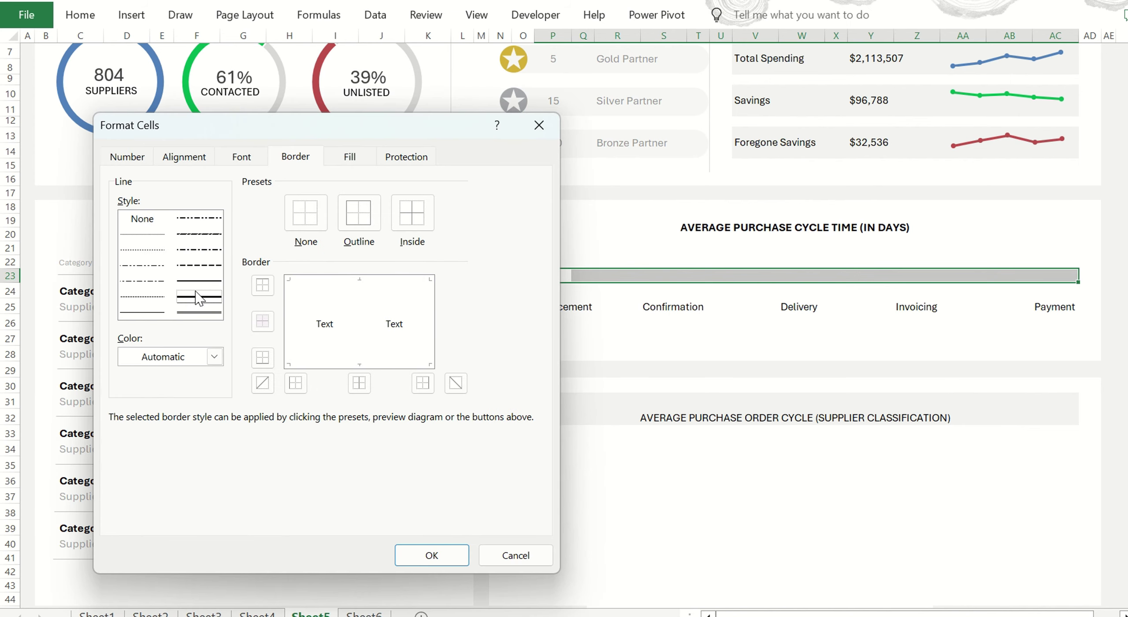
pyautogui.click(214, 356)
pyautogui.click(128, 430)
pyautogui.click(417, 549)
pyautogui.click(553, 338)
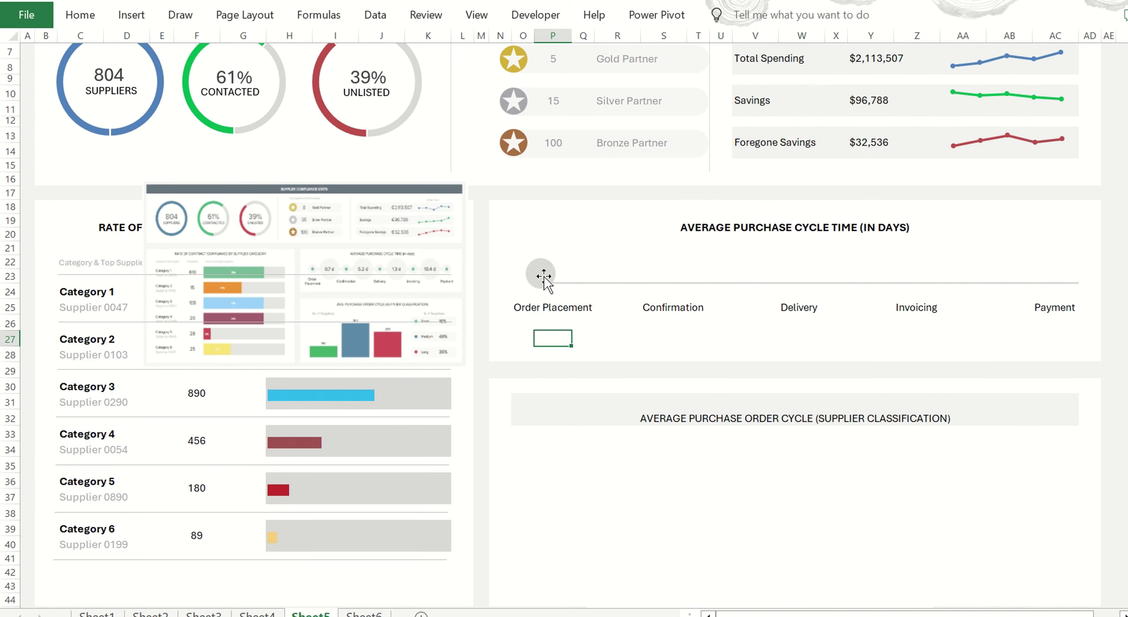
# Move the stage labels down to row 26 and center the circle on the grey timeline.
pyautogui.click(526, 307)
pyautogui.hotkey('ctrl', 'shift', 'Right')
pyautogui.hotkey('ctrl', 'shift', 'Right')
pyautogui.hotkey('ctrl', 'shift', 'Right')
pyautogui.hotkey('ctrl', 'shift', 'Right')
pyautogui.hotkey('ctrl', 'c')
pyautogui.hotkey('shift', 'Down')
pyautogui.hotkey('ctrl', 'v')
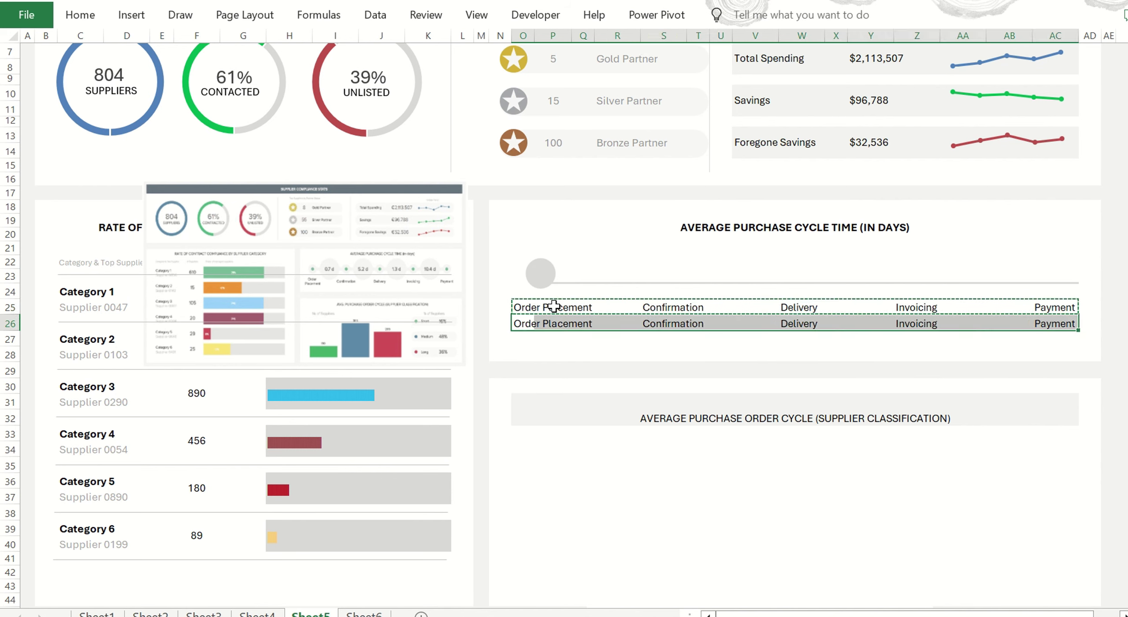
pyautogui.press('Delete')
pyautogui.moveTo(540, 273); pyautogui.dragTo(540, 279)
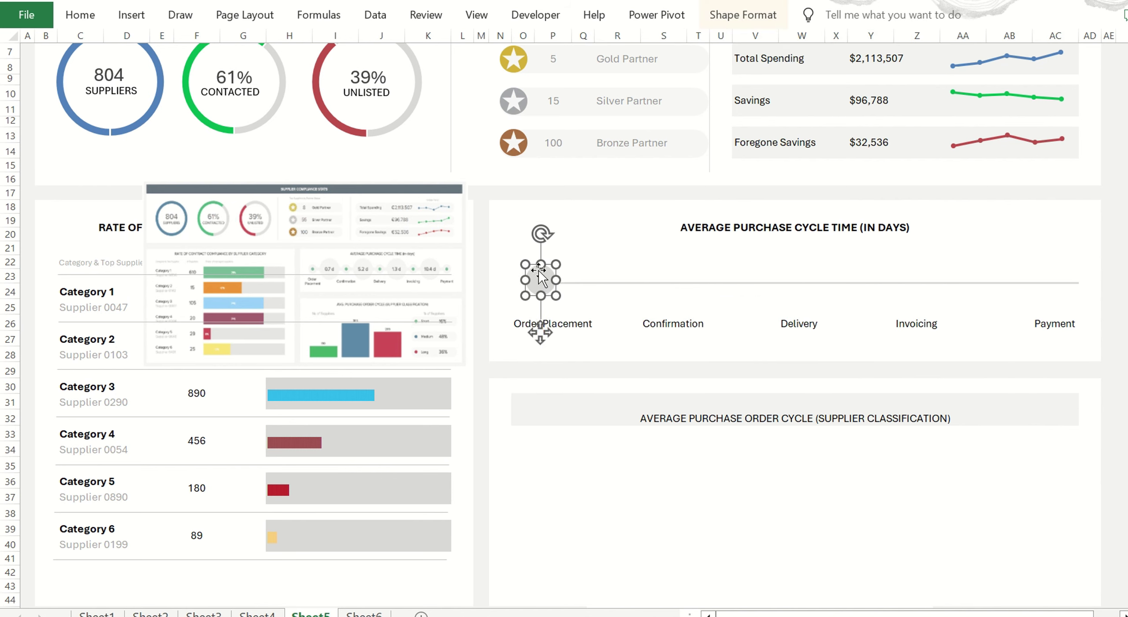
pyautogui.click(187, 559)
pyautogui.moveTo(188, 560); pyautogui.dragTo(536, 446)
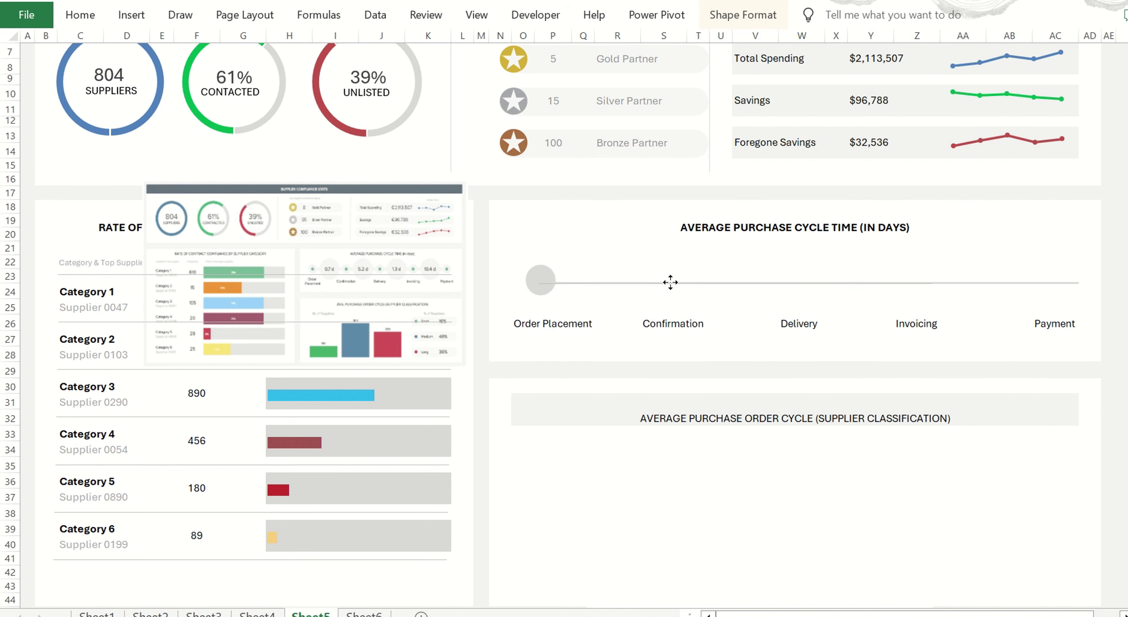
# Make the timeline connector line thicker and a lighter grey.
pyautogui.click(1076, 276)
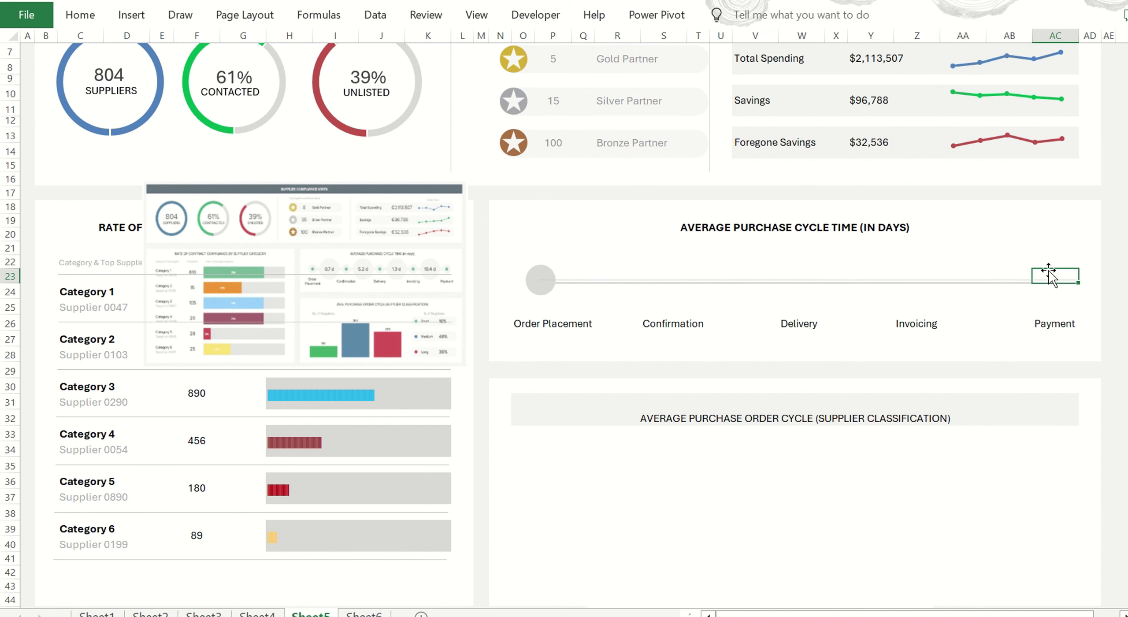
pyautogui.hotkey('shift', 'Left')
pyautogui.hotkey('shift', 'Left')
pyautogui.hotkey('shift', 'Left')
pyautogui.hotkey('ctrl', '1')
pyautogui.click(432, 555)
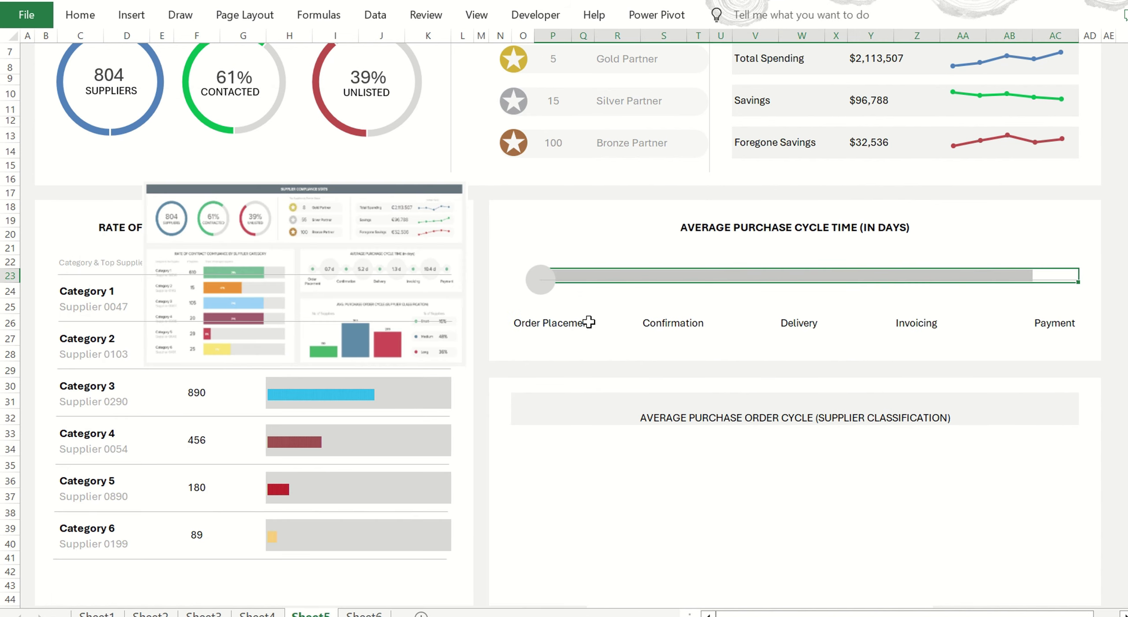
pyautogui.rightClick(573, 280)
pyautogui.click(670, 233)
pyautogui.moveTo(698, 515)
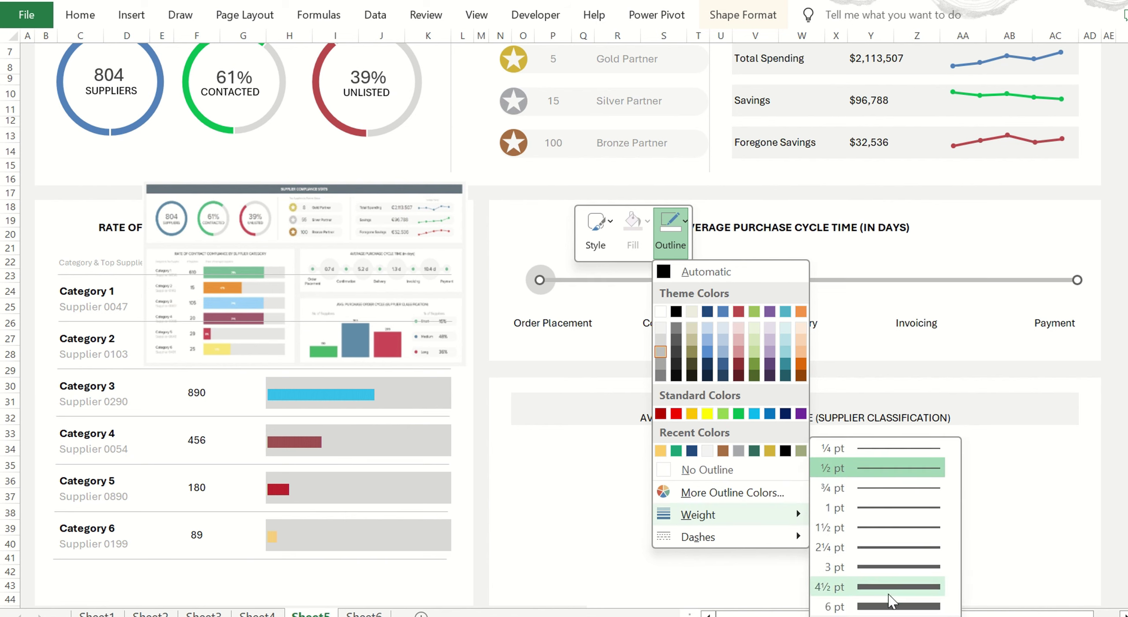
pyautogui.click(891, 595)
pyautogui.rightClick(566, 280)
pyautogui.click(666, 232)
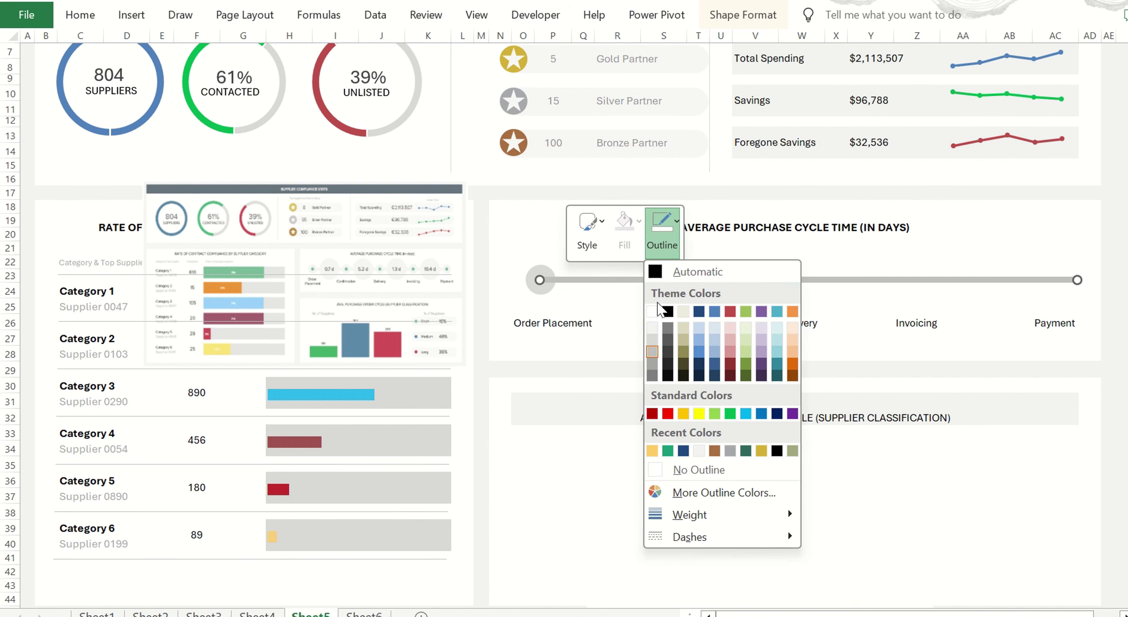
pyautogui.click(651, 339)
pyautogui.click(573, 307)
# Copy the Order Placement circle onto the Confirmation, Delivery, Invoicing and Payment stages.
pyautogui.click(541, 282)
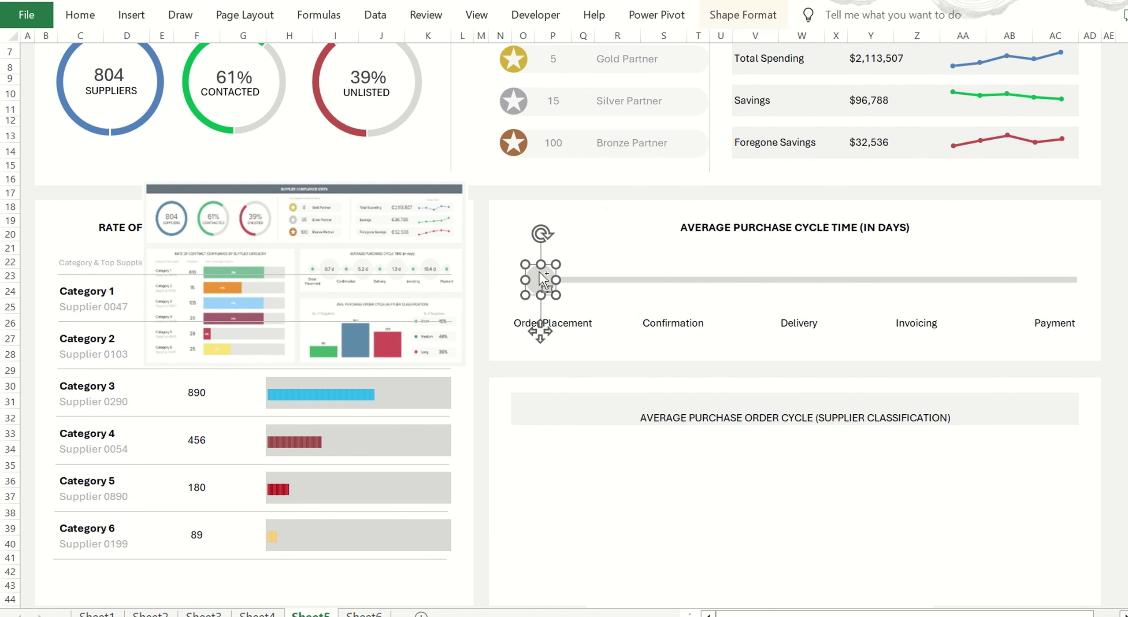
pyautogui.moveTo(542, 282); pyautogui.dragTo(1017, 259)
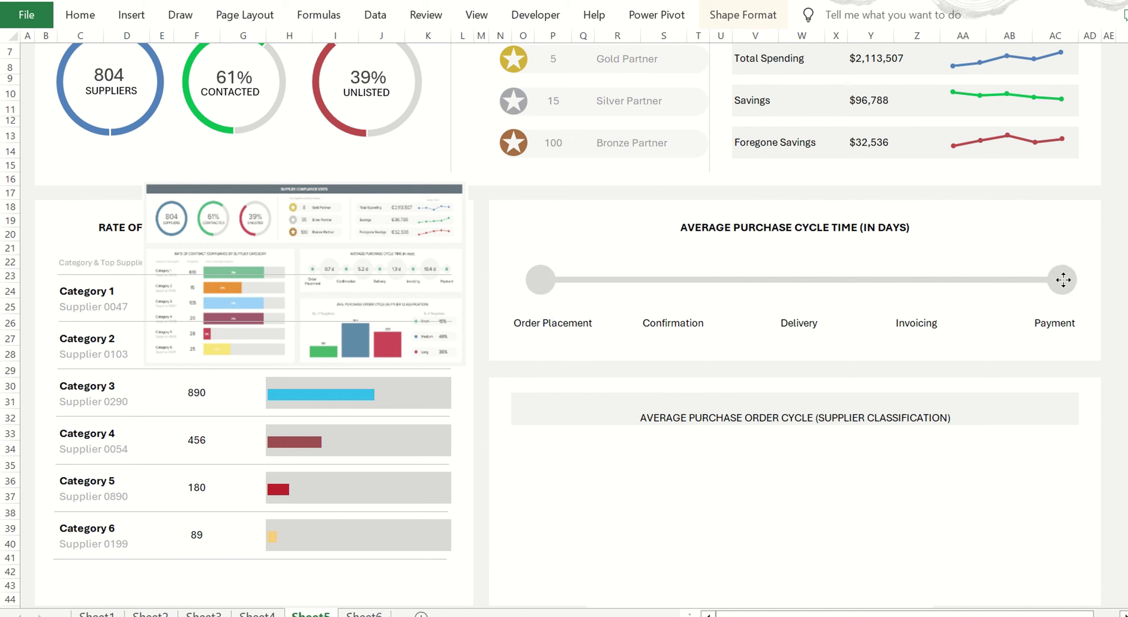
pyautogui.click(541, 280)
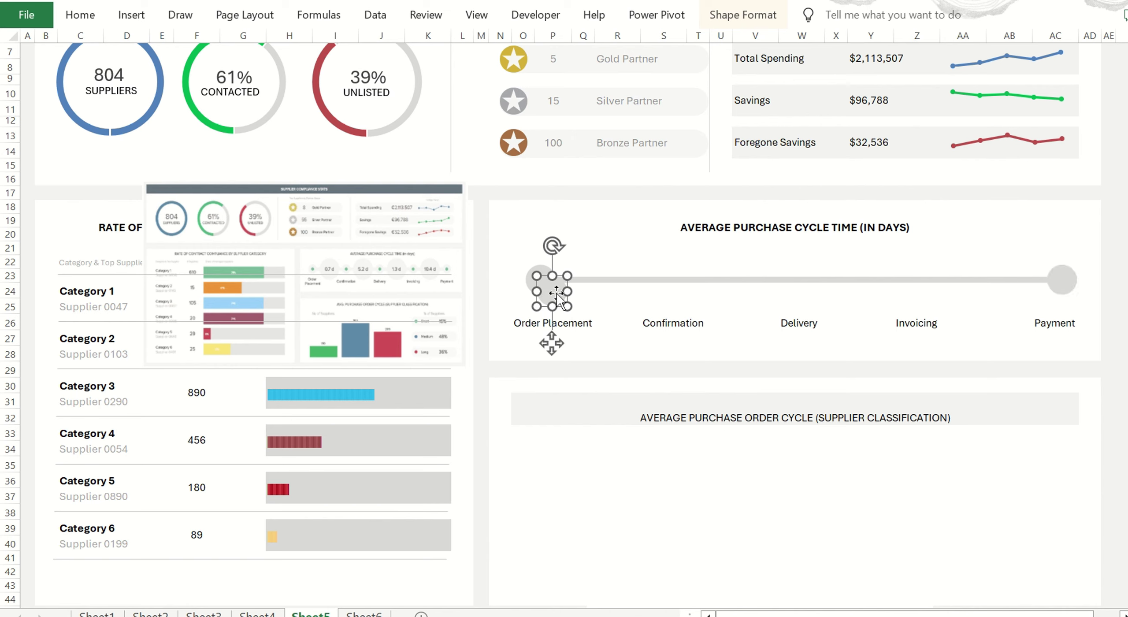
pyautogui.moveTo(541, 282); pyautogui.dragTo(677, 280)
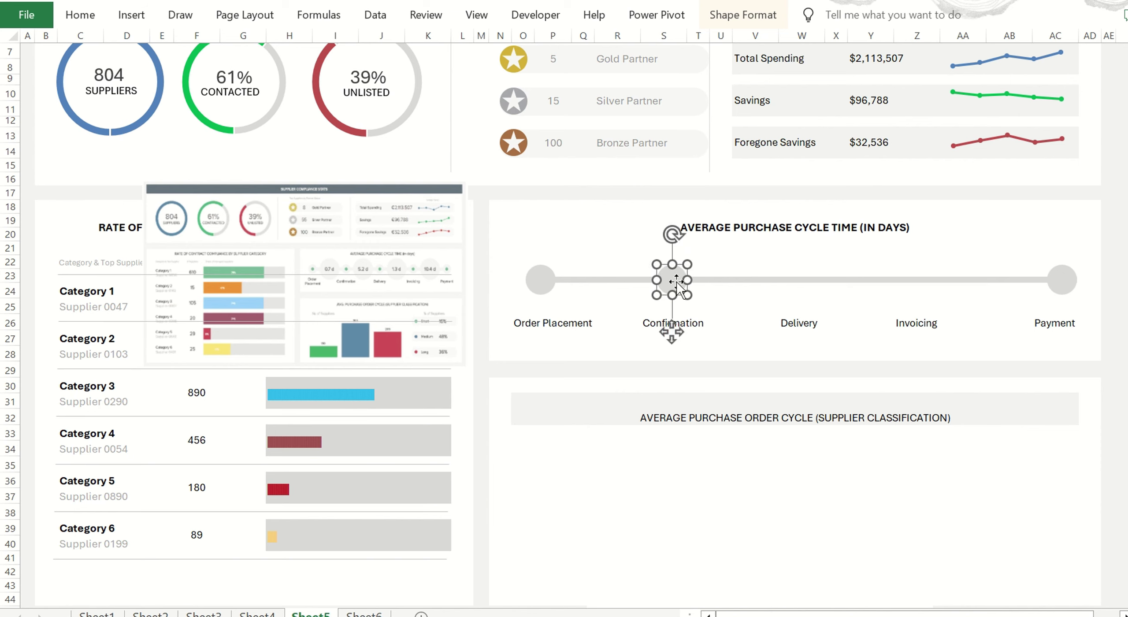
pyautogui.hotkey('ctrl', 'd')
pyautogui.hotkey('ctrl', 'd')
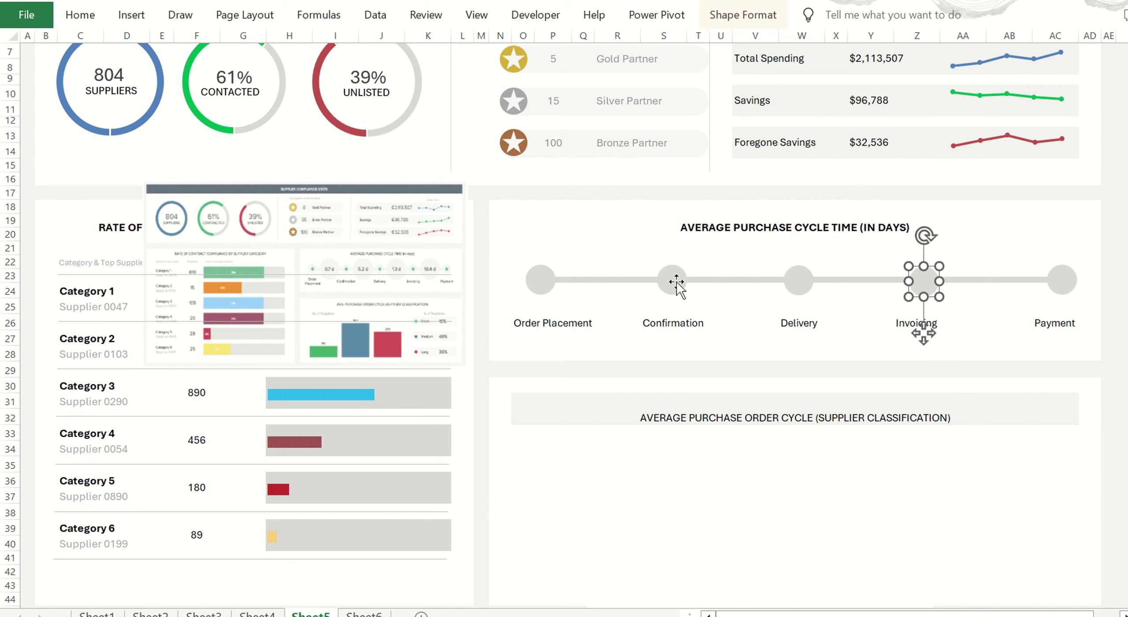
pyautogui.press('Left')
pyautogui.press('Left')
pyautogui.press('Left')
# Align the five circles by their tops, distribute them horizontally, and group them.
pyautogui.keyDown('shift'); pyautogui.click(1062, 280); pyautogui.keyUp('shift')
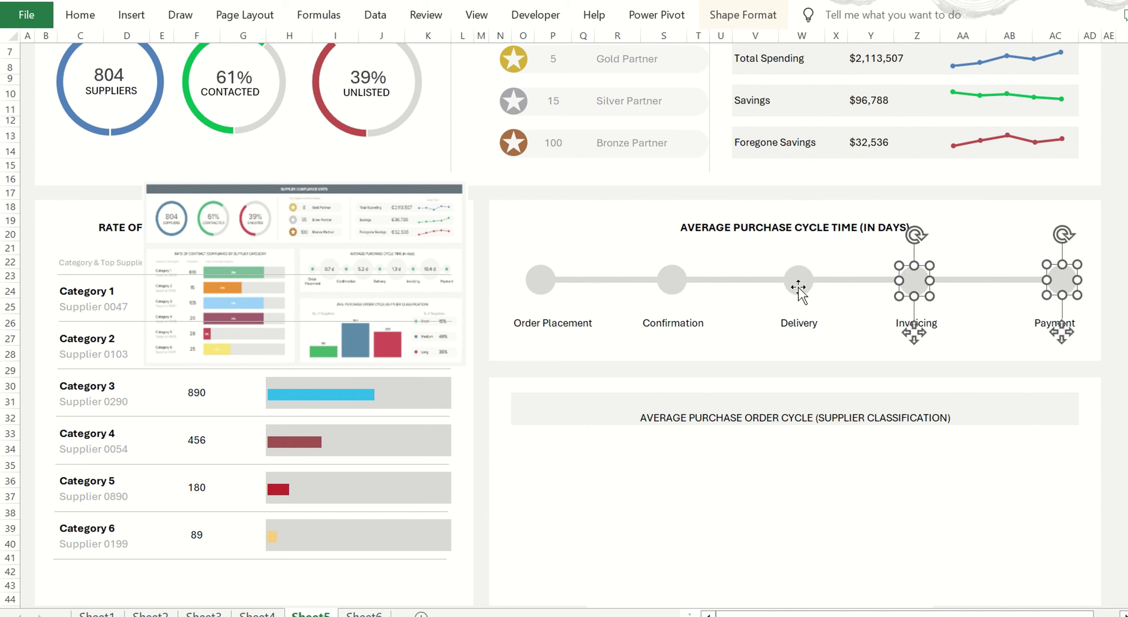
pyautogui.keyDown('shift'); pyautogui.click(798, 280); pyautogui.keyUp('shift')
pyautogui.keyDown('shift'); pyautogui.click(672, 280); pyautogui.keyUp('shift')
pyautogui.keyDown('shift'); pyautogui.click(541, 280); pyautogui.keyUp('shift')
pyautogui.click(743, 15)
pyautogui.click(931, 41)
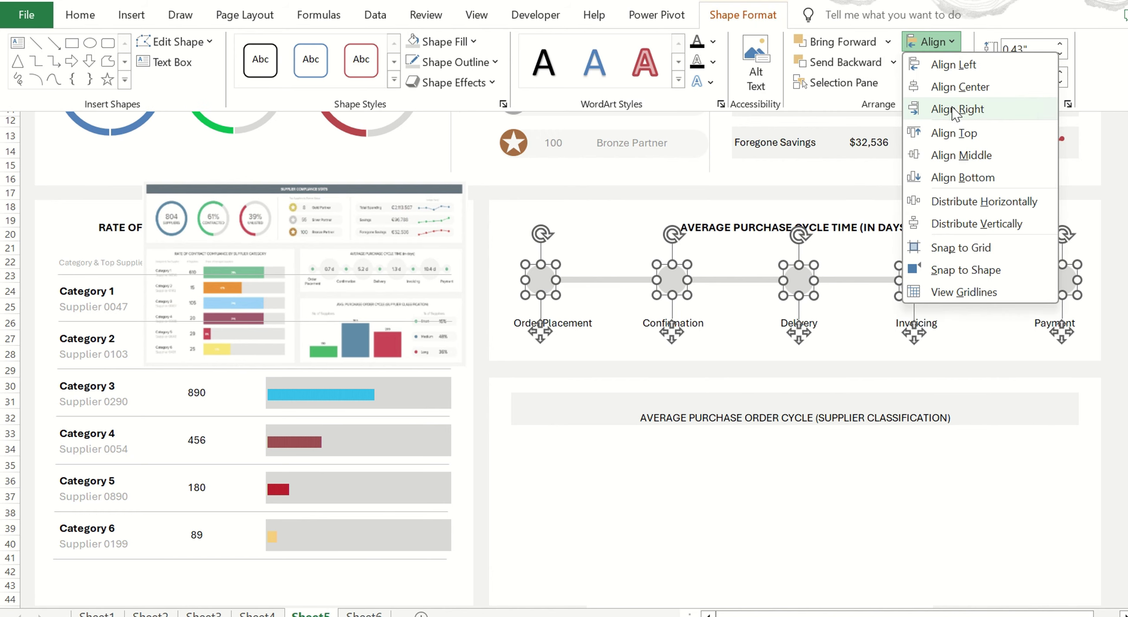
pyautogui.click(954, 133)
pyautogui.click(932, 41)
pyautogui.click(963, 202)
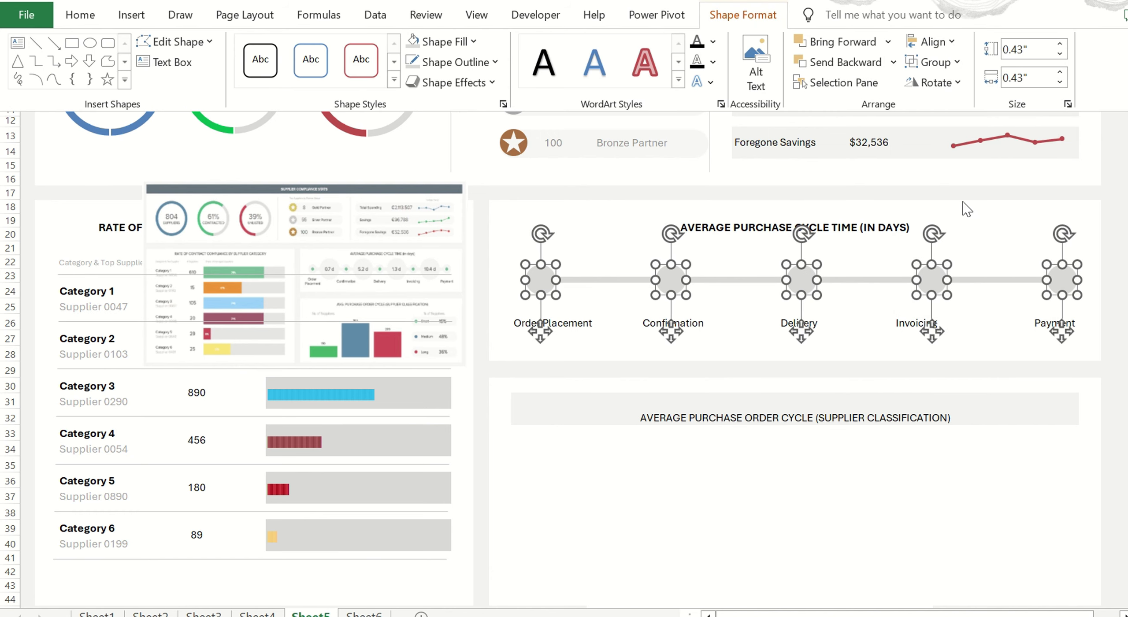
pyautogui.click(742, 14)
pyautogui.click(931, 62)
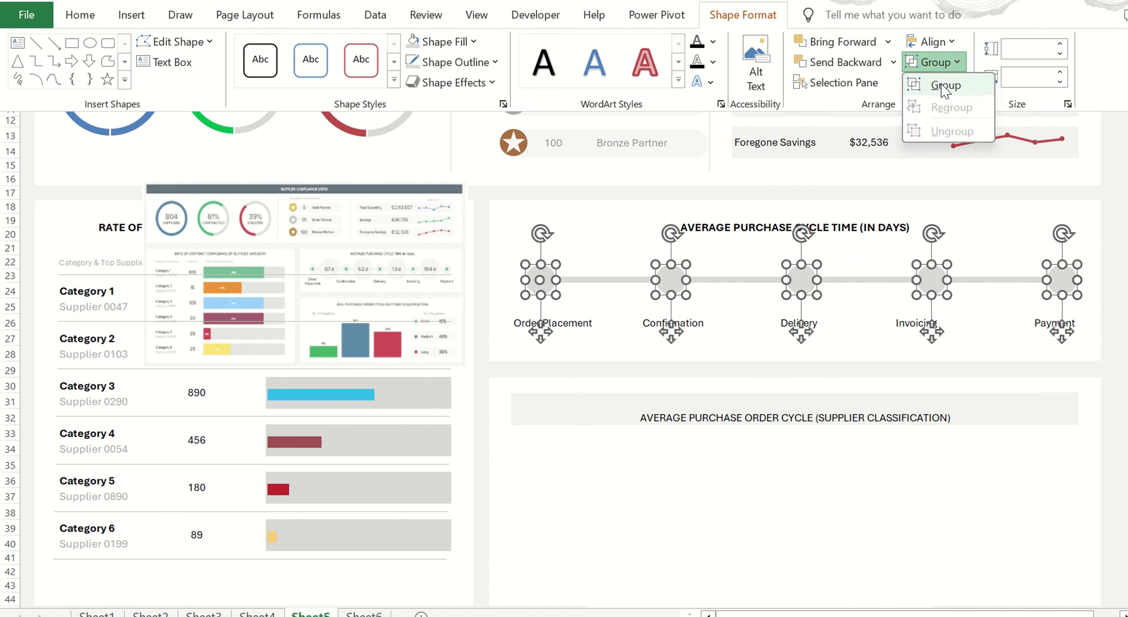
pyautogui.click(974, 84)
# Merge and center the Invoicing and Delivery stage labels.
pyautogui.click(907, 325)
pyautogui.hotkey('alt', 'h')
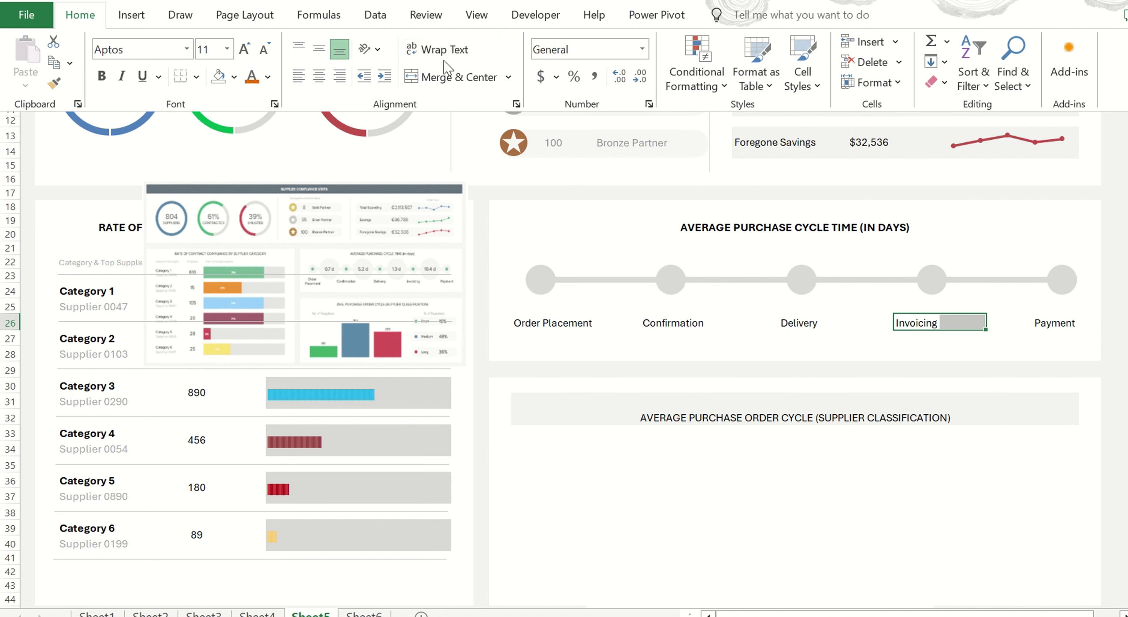
pyautogui.press('m')
pyautogui.press('c')
pyautogui.click(898, 338)
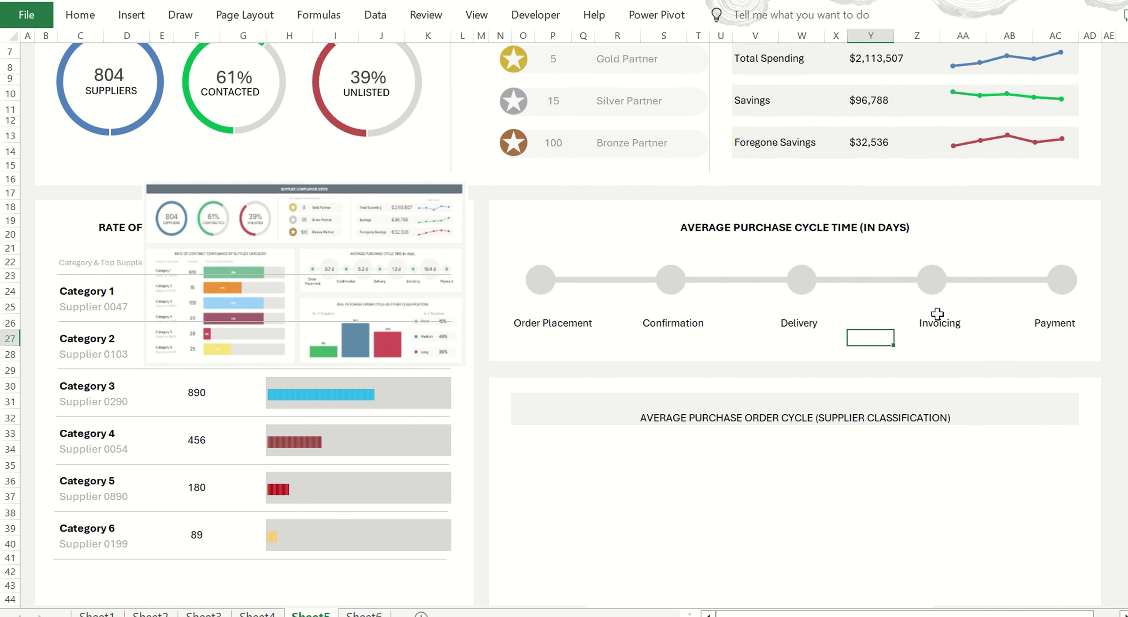
pyautogui.click(936, 321)
pyautogui.click(70, 13)
pyautogui.click(911, 319)
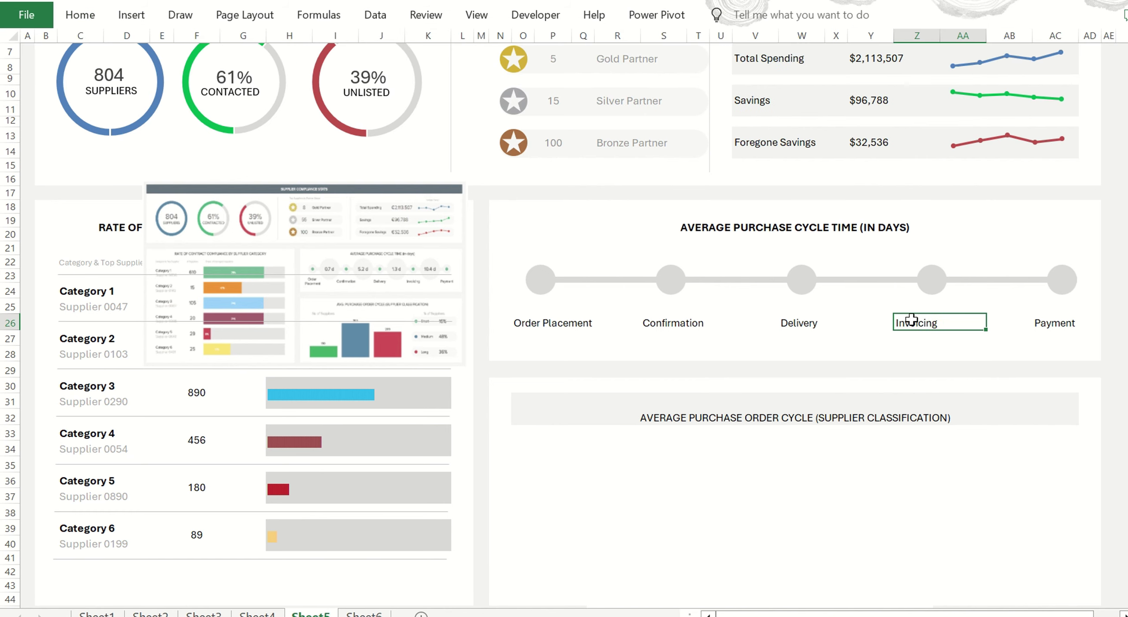
pyautogui.click(798, 320)
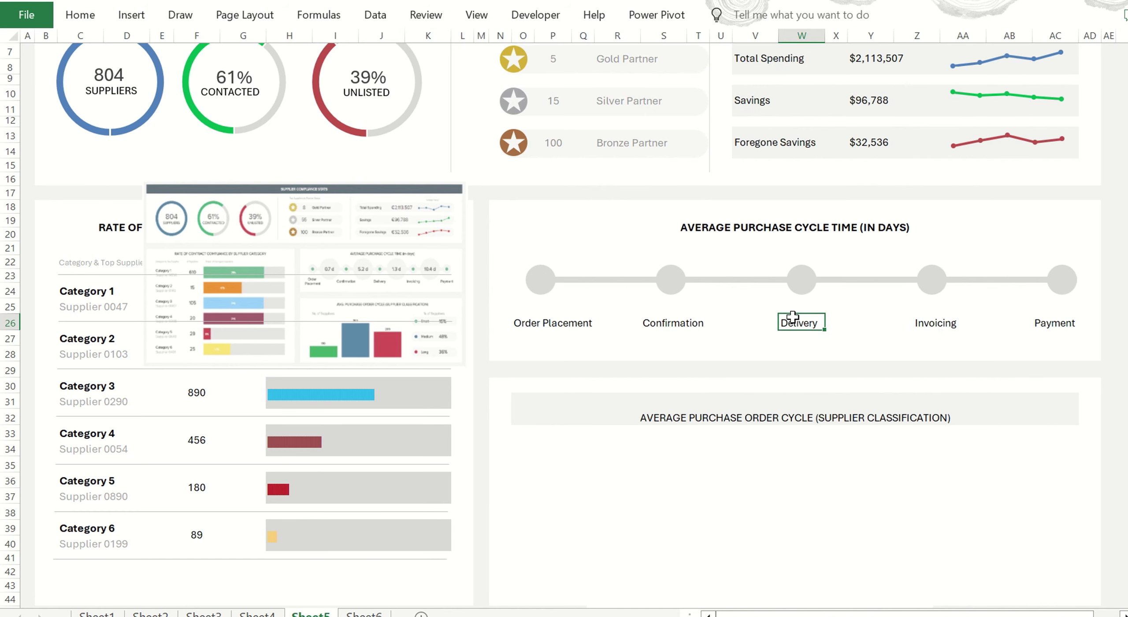
pyautogui.click(81, 14)
pyautogui.click(318, 77)
# Place a larger circle copy between Order Placement and Confirmation.
pyautogui.click(698, 321)
pyautogui.click(538, 281)
pyautogui.click(539, 280)
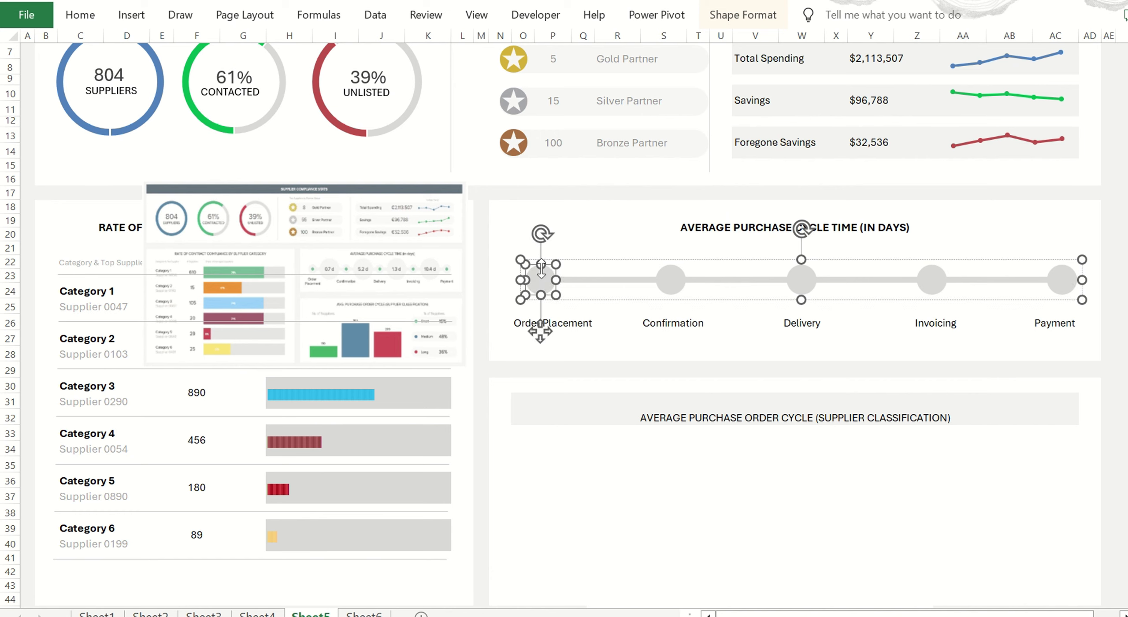
pyautogui.moveTo(540, 280)
pyautogui.mouseDown()
pyautogui.moveTo(596, 277)
pyautogui.moveTo(626, 306)
pyautogui.moveTo(729, 276)
pyautogui.mouseUp()
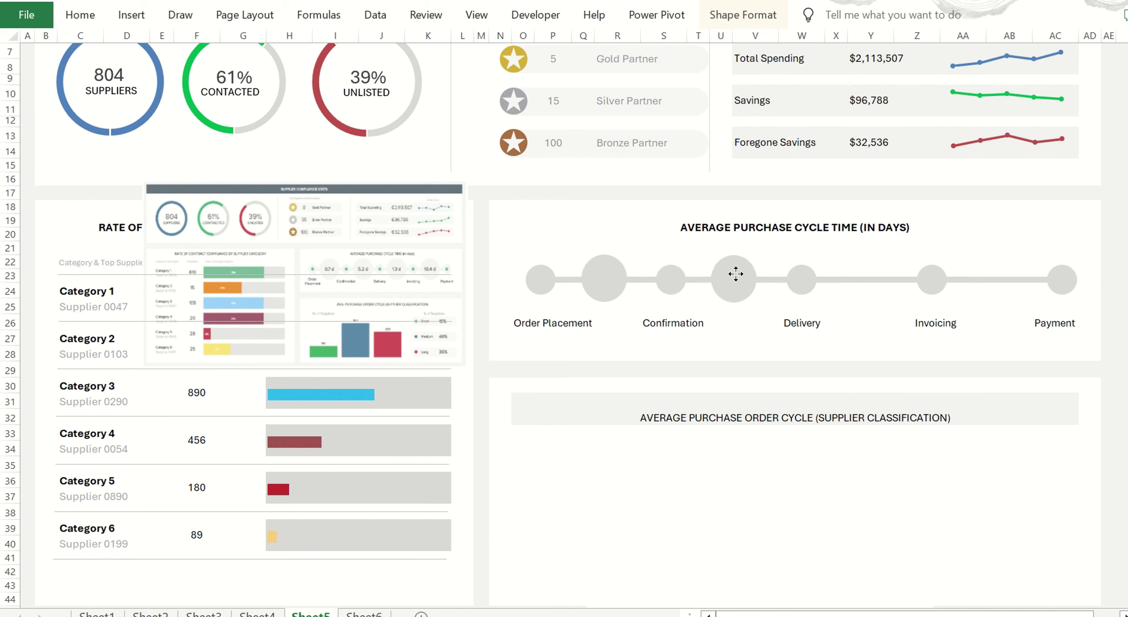
# Repeat the larger in-between circle for the remaining gaps between stages.
pyautogui.hotkey('ctrl', 'd')
pyautogui.hotkey('ctrl', 'd')
pyautogui.click(563, 338)
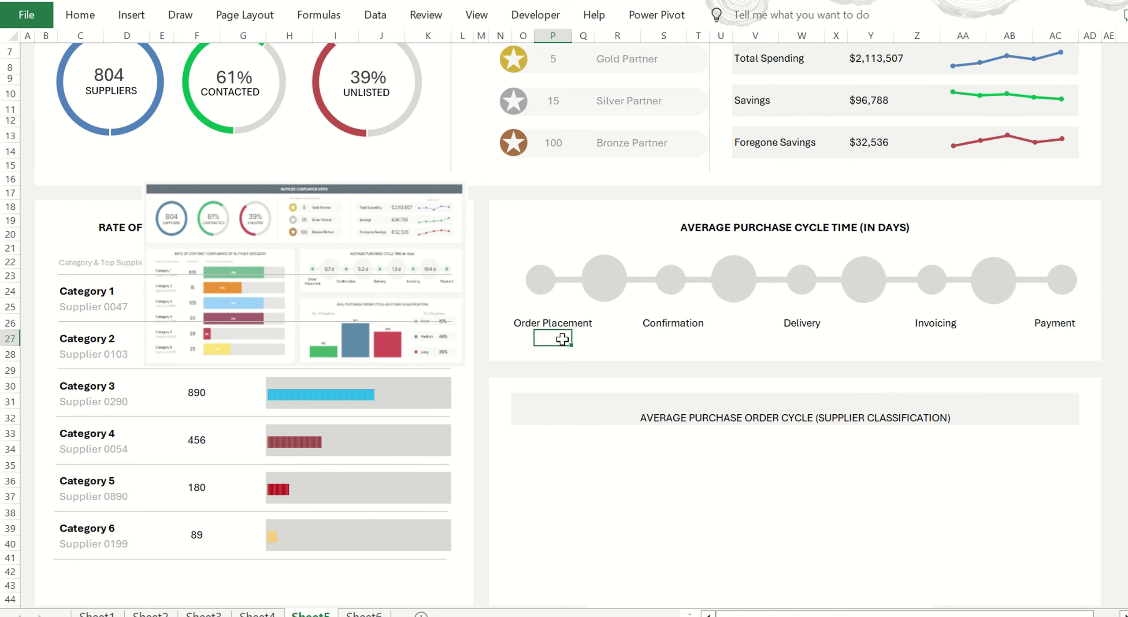
pyautogui.rightClick(540, 279)
pyautogui.press('Escape')
# Turn the first circle into a small green 0.3" dot and copy it onto each stage.
pyautogui.click(538, 278)
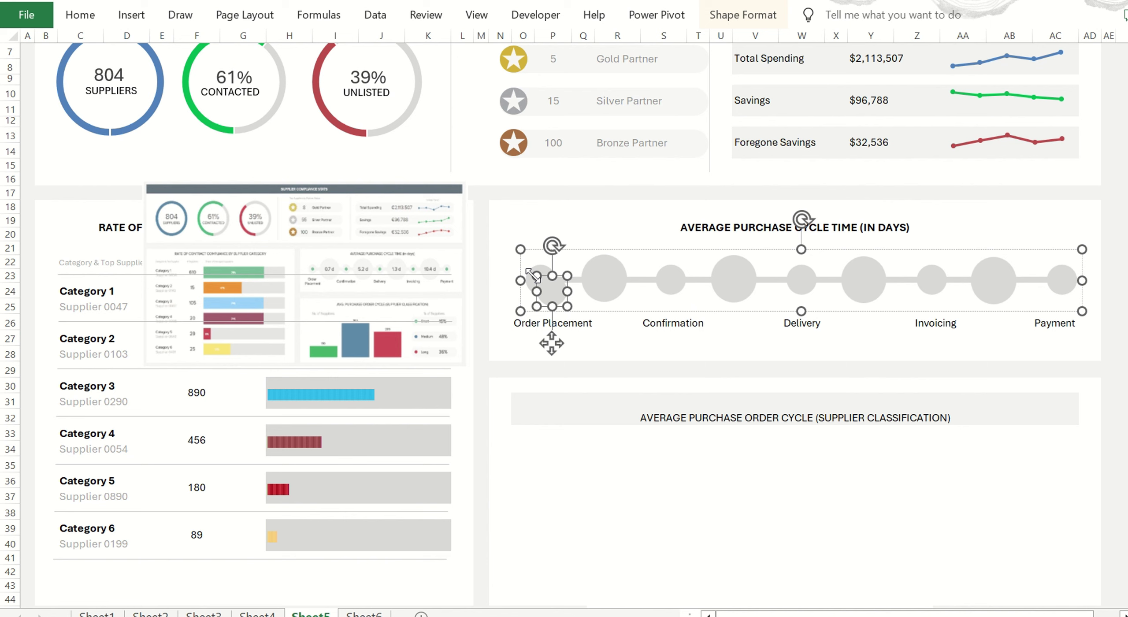
pyautogui.click(299, 2)
pyautogui.click(294, 187)
pyautogui.click(743, 15)
pyautogui.click(1059, 53)
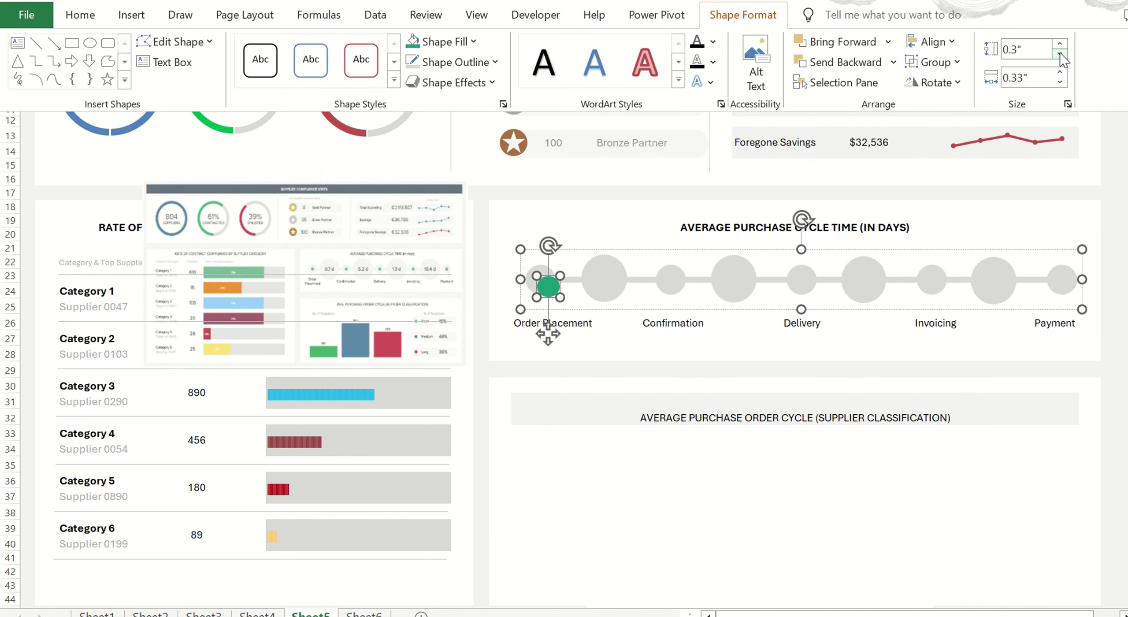
pyautogui.click(1059, 82)
pyautogui.click(545, 321)
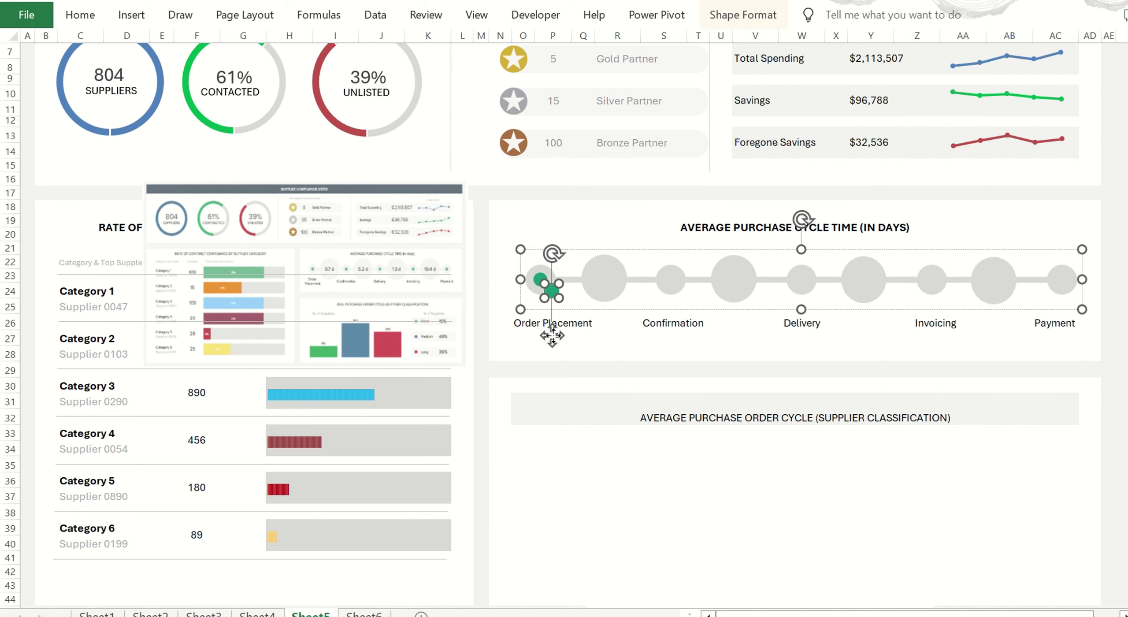
pyautogui.moveTo(543, 320); pyautogui.dragTo(1062, 324)
pyautogui.click(886, 339)
# Fill all the grey timeline circles with the lighter grey #E0E0E0.
pyautogui.click(1062, 280)
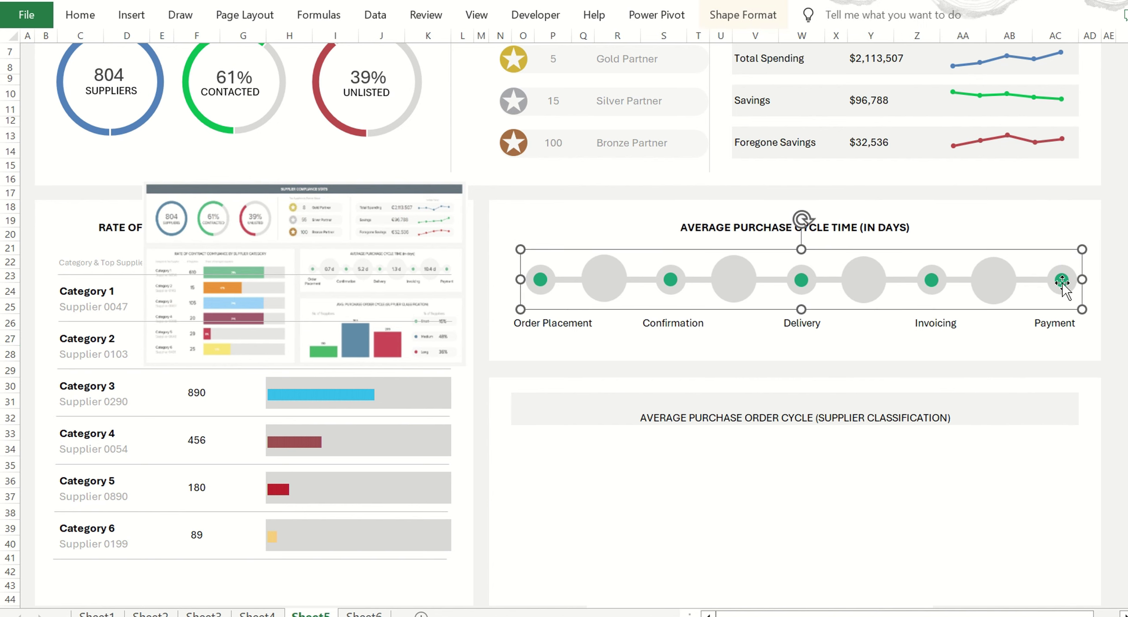
pyautogui.click(1062, 280)
pyautogui.keyDown('ctrl'); pyautogui.click(993, 281); pyautogui.keyUp('ctrl')
pyautogui.keyDown('ctrl'); pyautogui.click(931, 280); pyautogui.keyUp('ctrl')
pyautogui.keyDown('ctrl'); pyautogui.click(864, 280); pyautogui.keyUp('ctrl')
pyautogui.keyDown('ctrl'); pyautogui.click(801, 280); pyautogui.keyUp('ctrl')
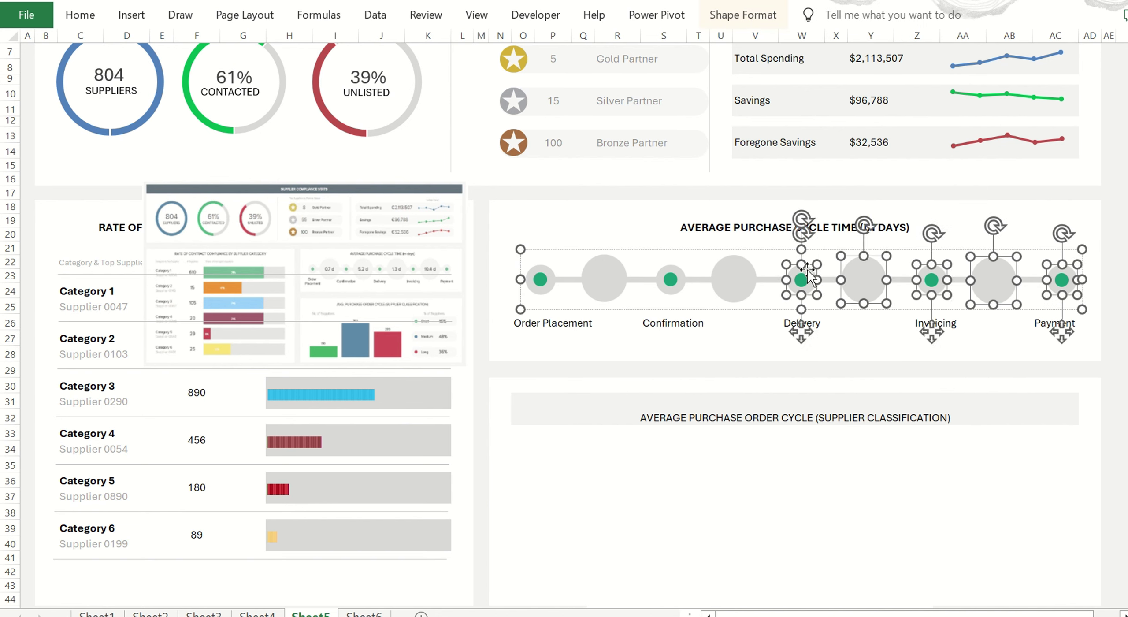
pyautogui.keyDown('ctrl'); pyautogui.click(670, 279); pyautogui.keyUp('ctrl')
pyautogui.keyDown('ctrl'); pyautogui.click(604, 279); pyautogui.keyUp('ctrl')
pyautogui.keyDown('ctrl'); pyautogui.click(540, 280); pyautogui.keyUp('ctrl')
pyautogui.click(277, 4)
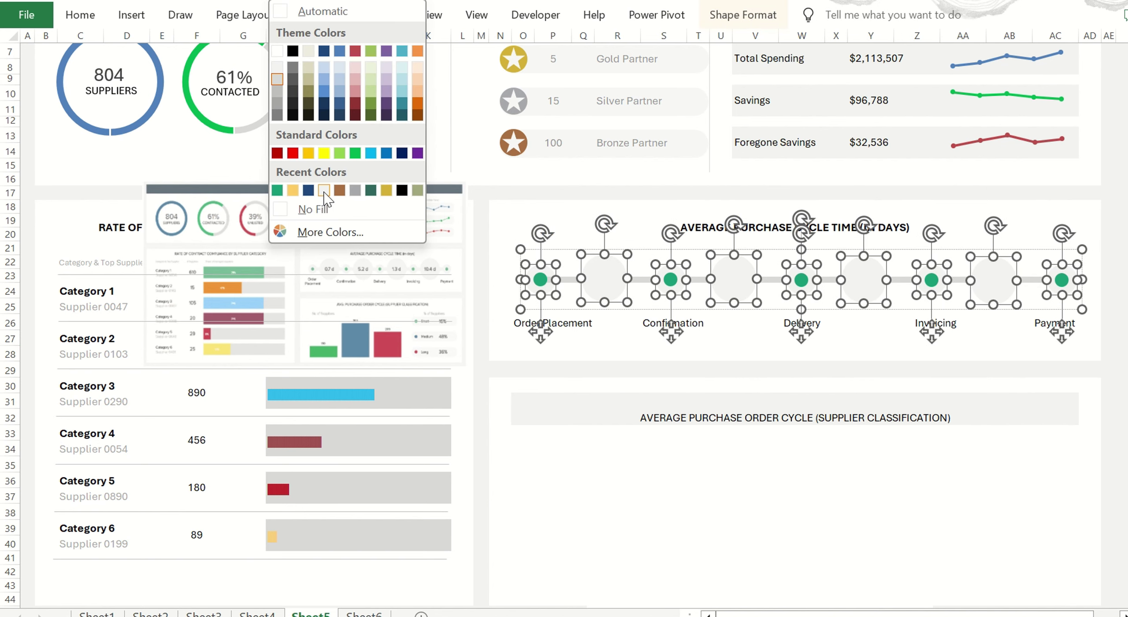
pyautogui.click(330, 231)
pyautogui.click(414, 220)
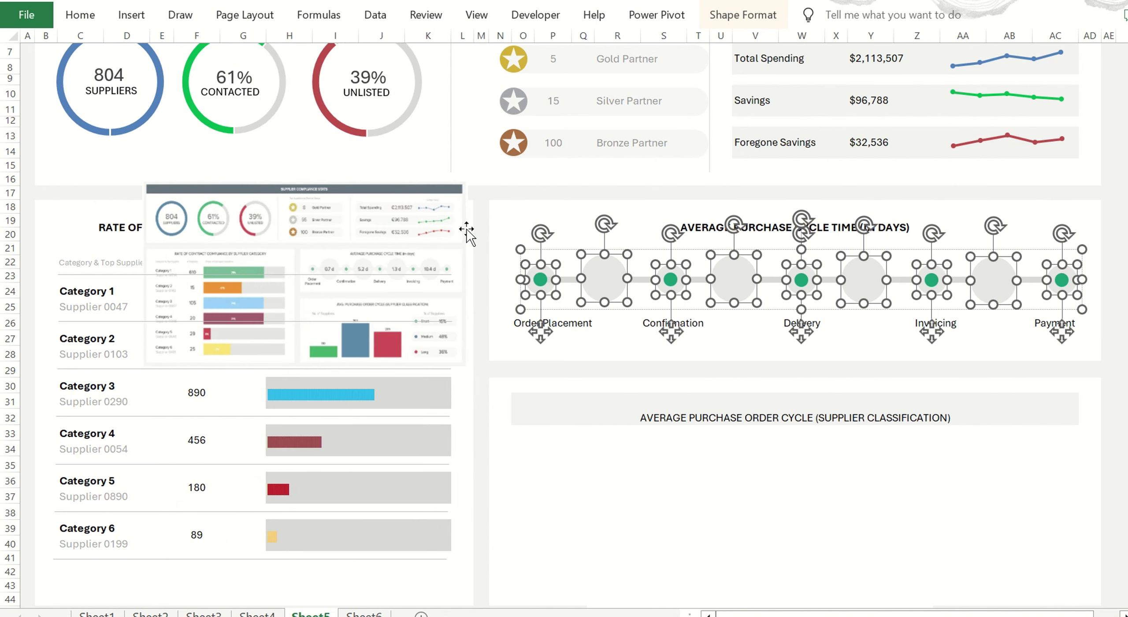
pyautogui.click(639, 280)
# Remove the shape outline from the timeline and switch to Sheet6.
pyautogui.click(743, 15)
pyautogui.click(448, 52)
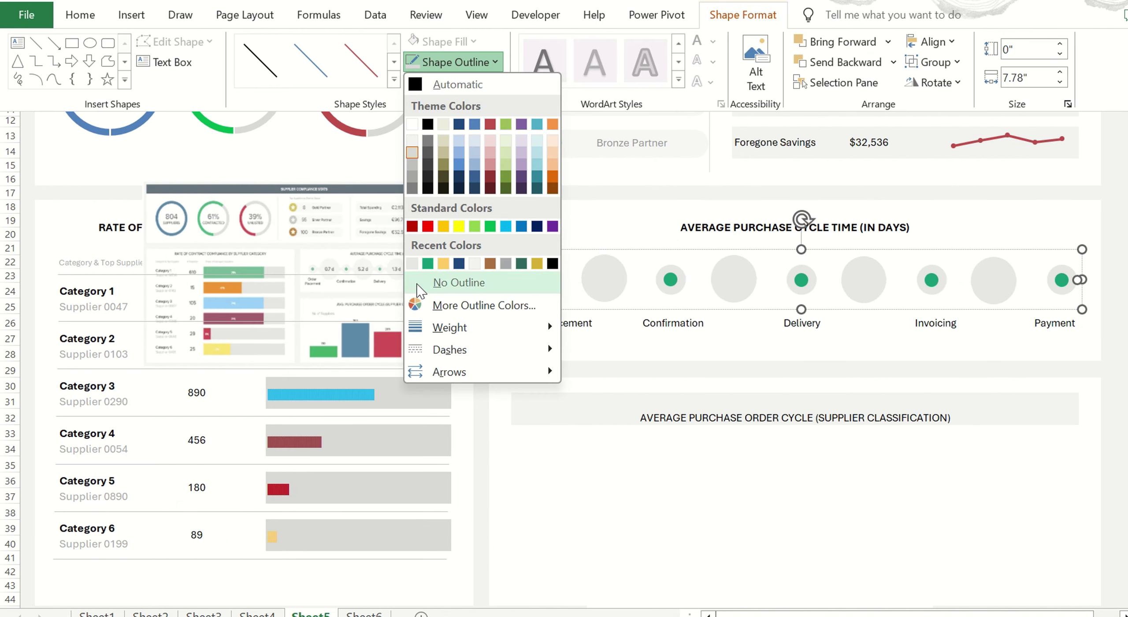
pyautogui.click(434, 284)
pyautogui.click(579, 342)
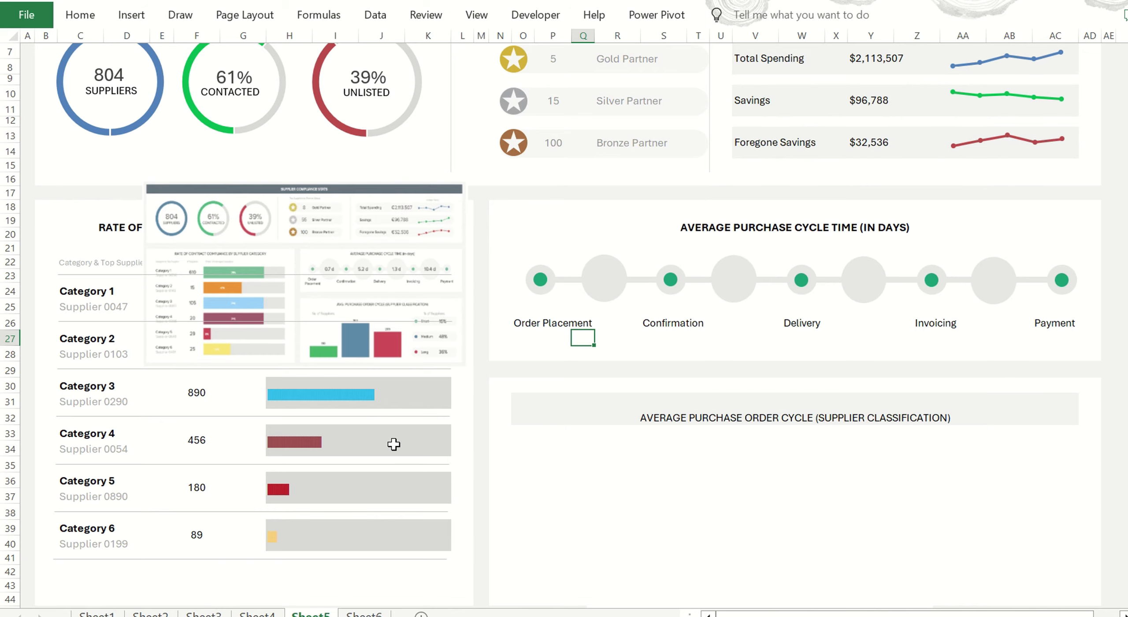
pyautogui.click(364, 613)
pyautogui.click(114, 278)
pyautogui.moveTo(280, 236)
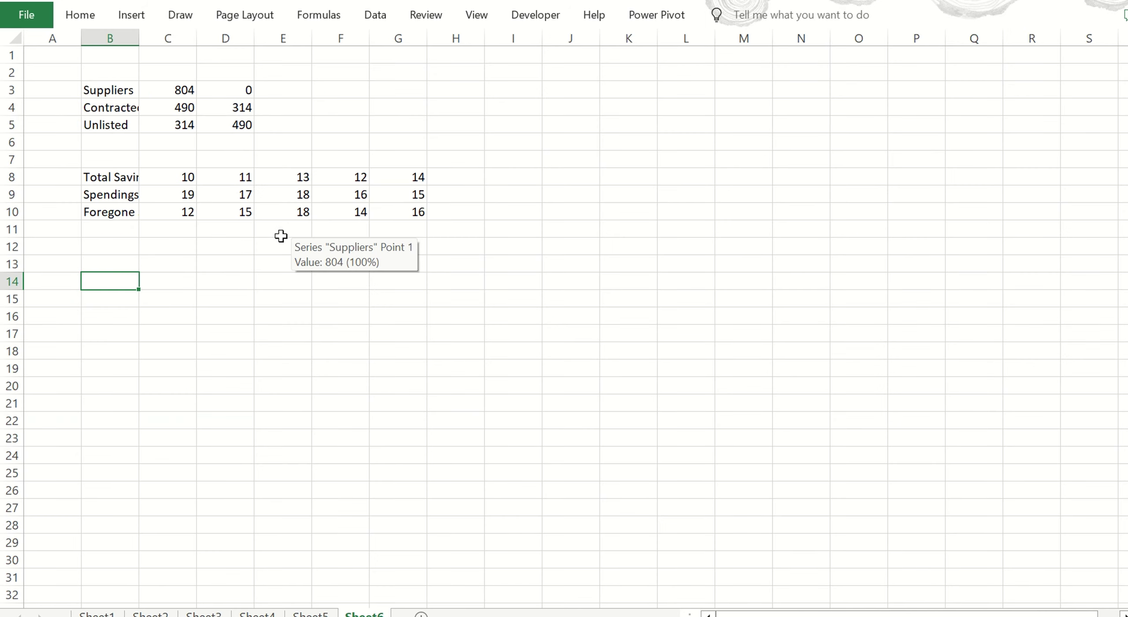
# Add Feb–Dec month headers and extend Total Savings through December as whole numbers.
pyautogui.click(175, 70)
pyautogui.write('J')
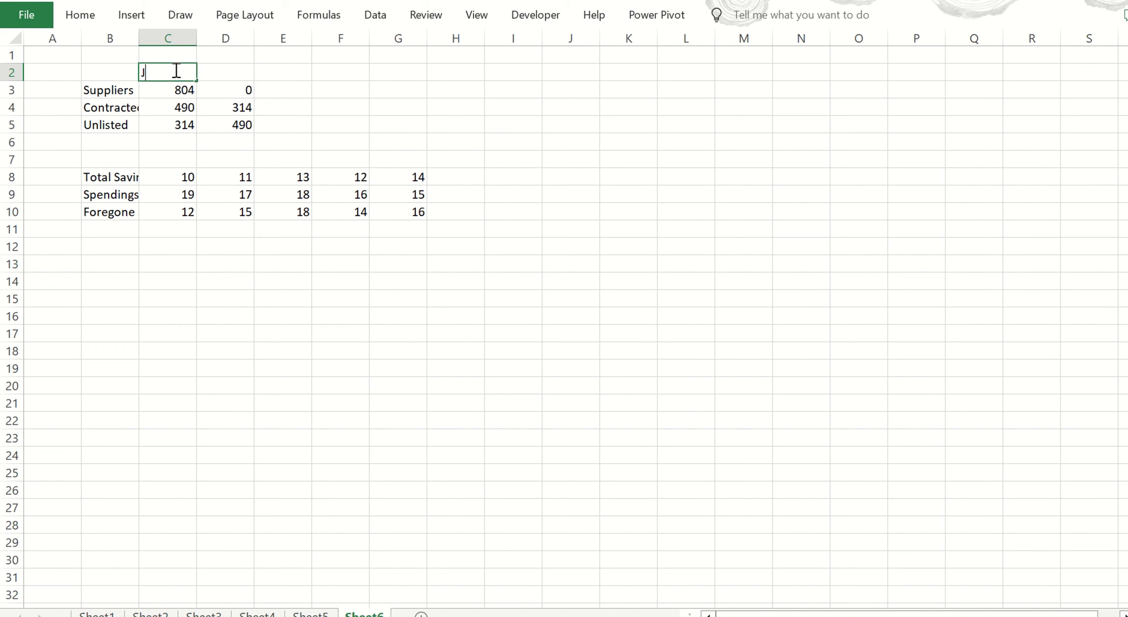
pyautogui.write('an\tFeb\tMar\tApr\tMay\tJun')
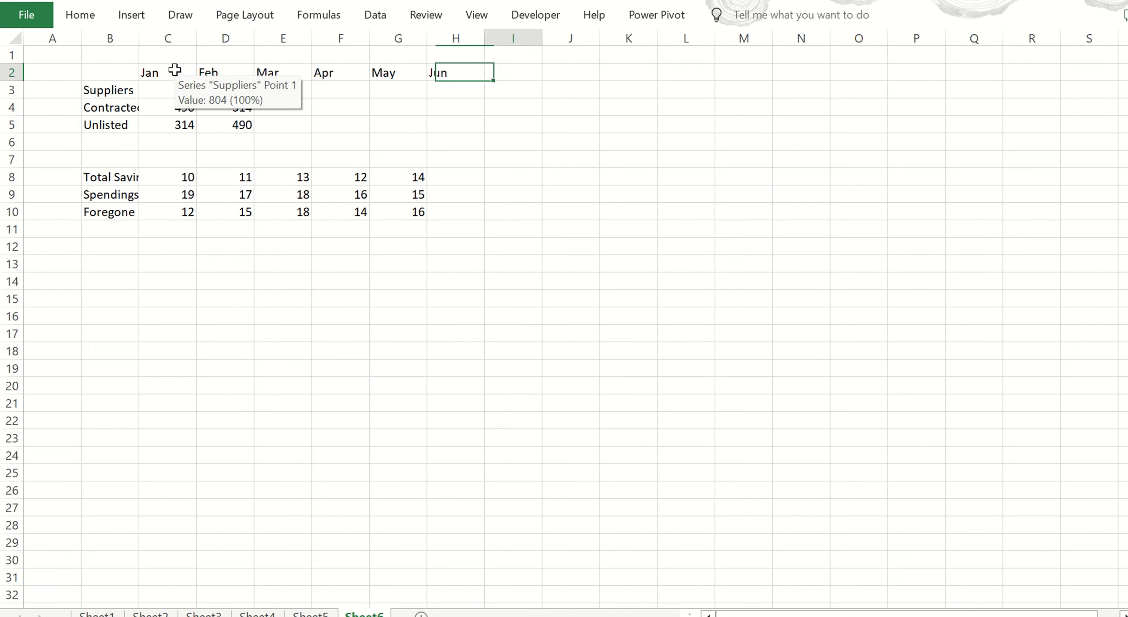
pyautogui.write('\tJul\tAug\tSep\tOct\tNov\tDec')
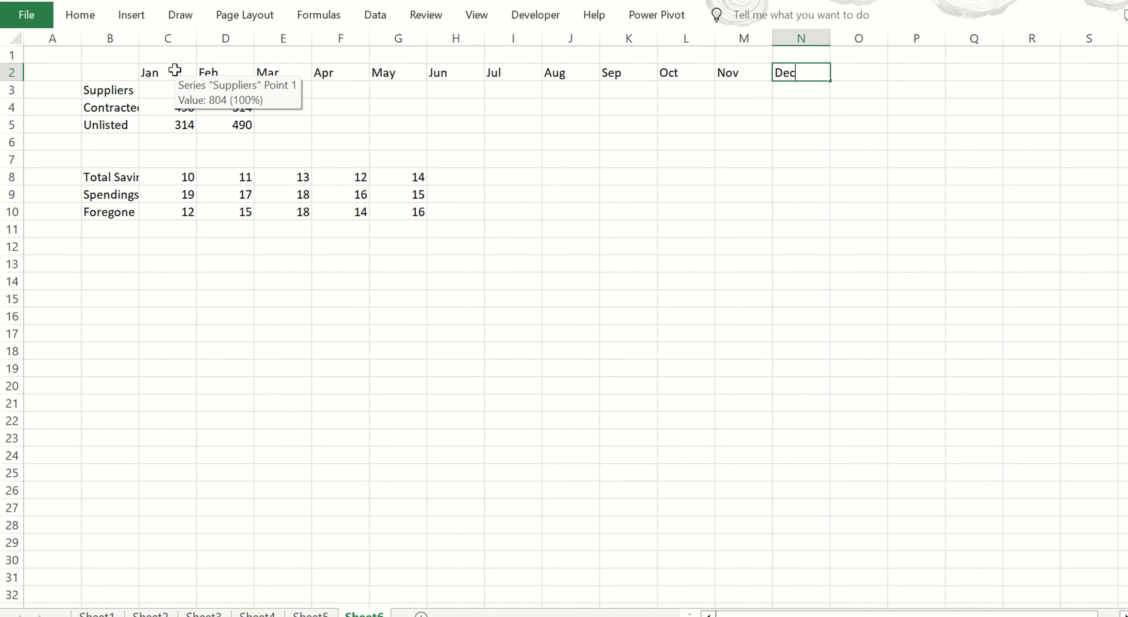
pyautogui.click(405, 180)
pyautogui.moveTo(170, 176); pyautogui.dragTo(807, 187)
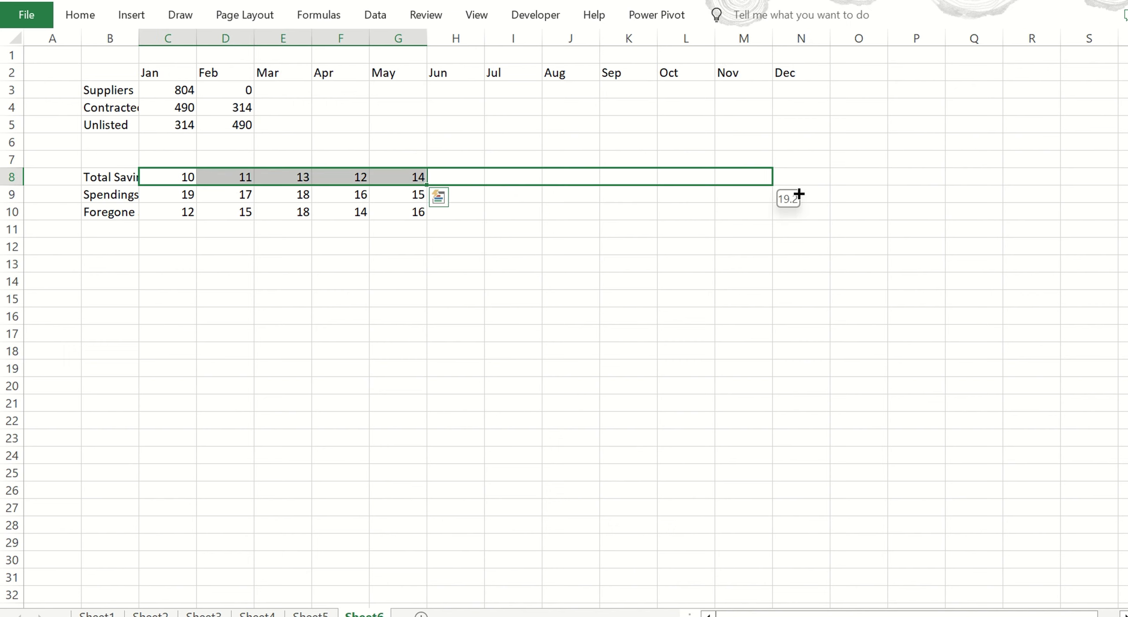
pyautogui.moveTo(456, 176); pyautogui.dragTo(808, 179)
pyautogui.click(80, 15)
pyautogui.click(619, 78)
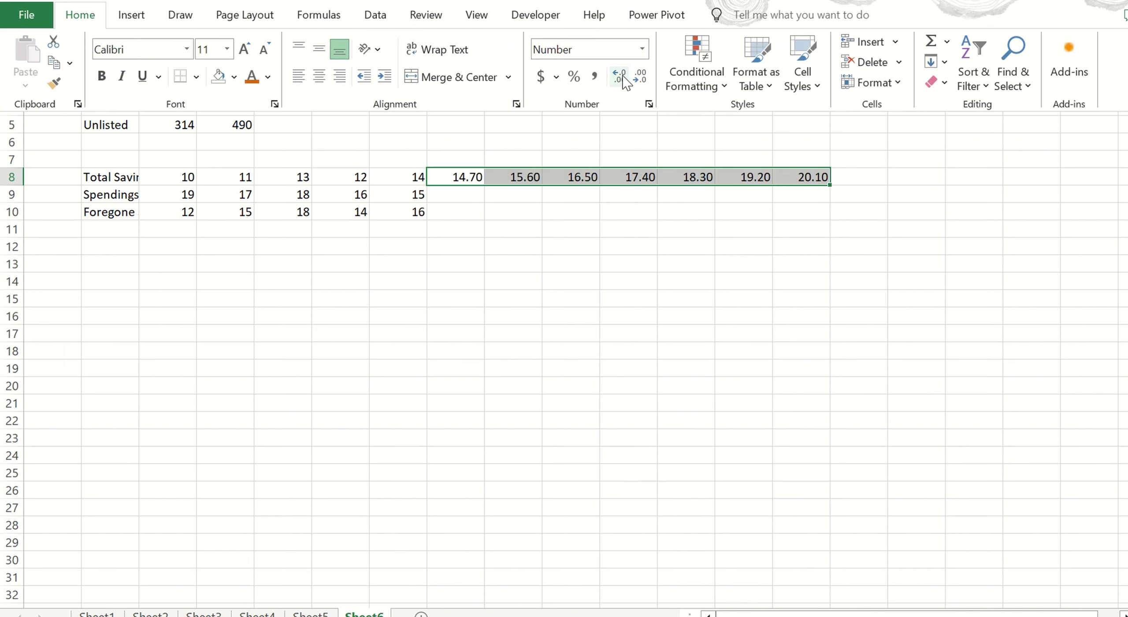
pyautogui.doubleClick(637, 79)
# Fill the Spendings and Foregone values across to Dec and remove their decimals.
pyautogui.moveTo(168, 194); pyautogui.dragTo(820, 215)
pyautogui.moveTo(456, 194); pyautogui.dragTo(819, 211)
pyautogui.click(80, 15)
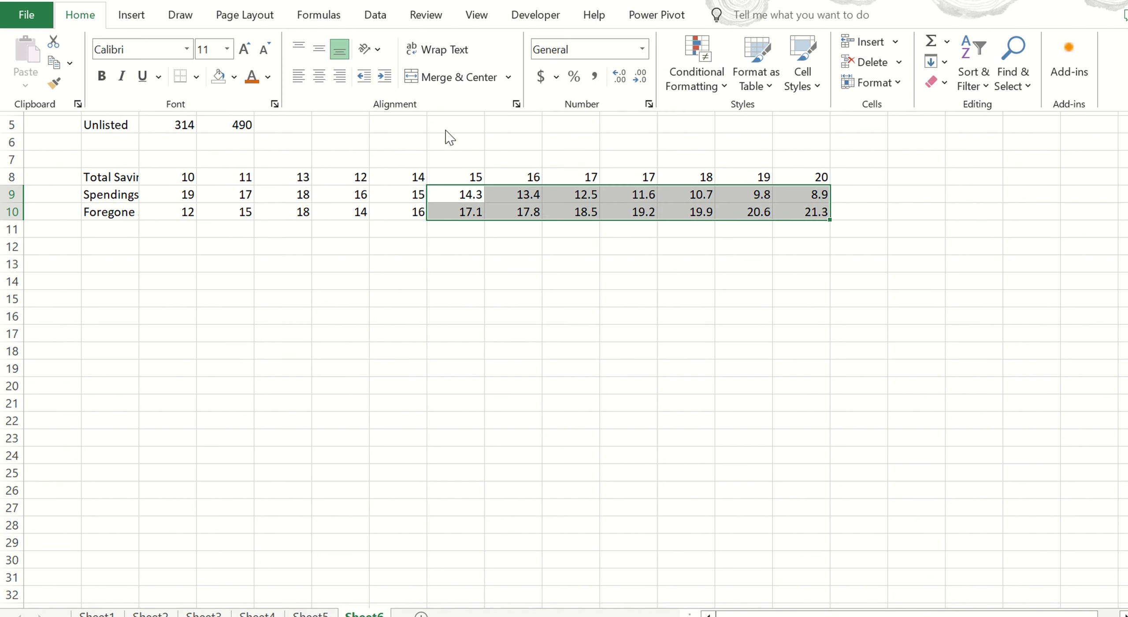
pyautogui.click(640, 76)
pyautogui.click(110, 246)
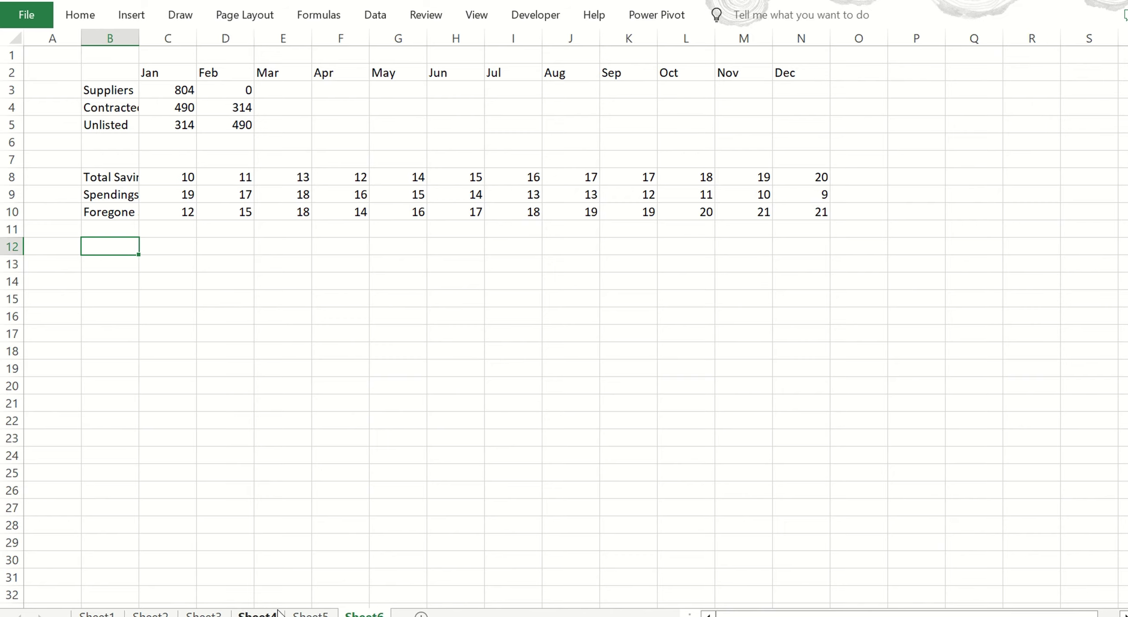
# Label rows B12:B16 Order Payment, Confirmation, Delivery, Invoicing, Payment and widen column B.
pyautogui.click(257, 612)
pyautogui.hotkey('ctrl', 'pagedown')
pyautogui.hotkey('ctrl', 'pagedown')
pyautogui.write('Order P')
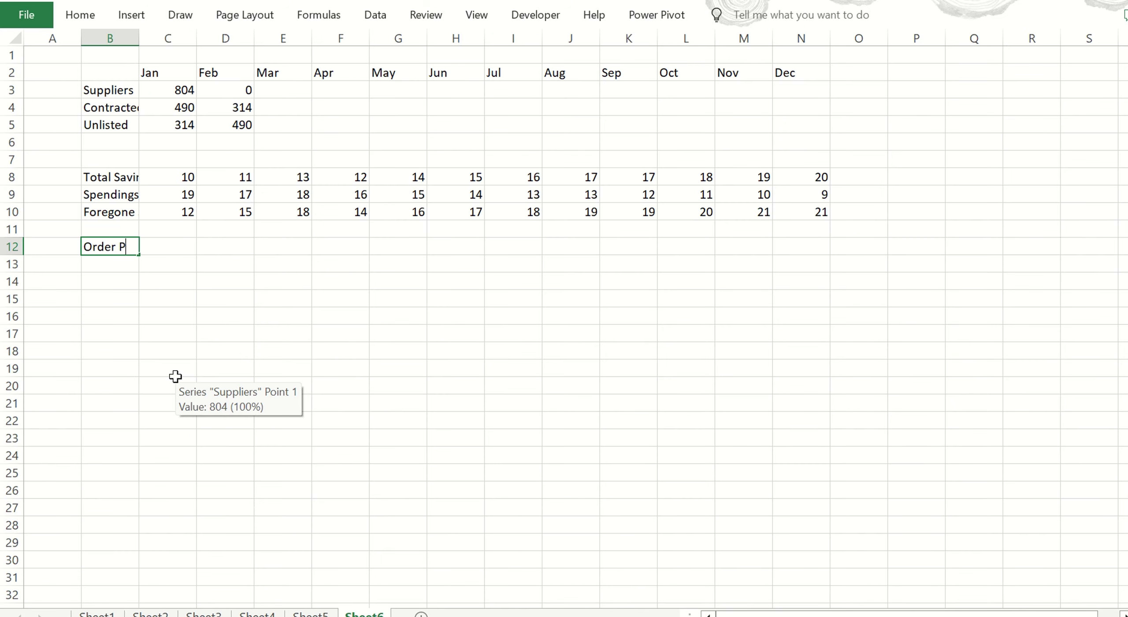
pyautogui.write('firmation')
pyautogui.press('Return')
pyautogui.write('Delivery')
pyautogui.press('Return')
pyautogui.write('in')
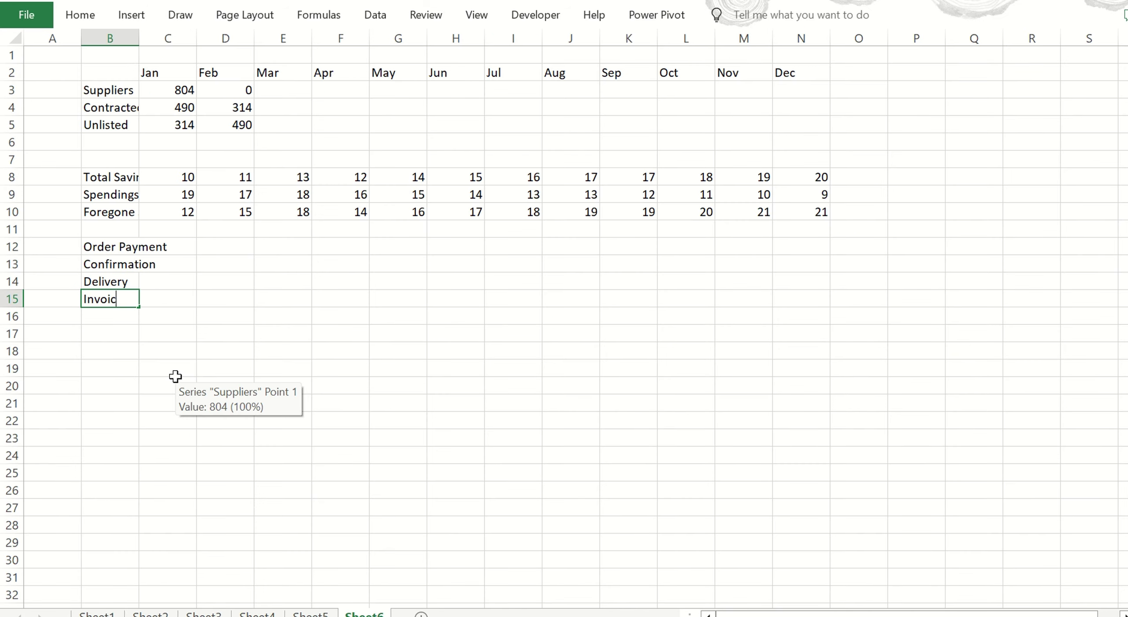
pyautogui.write('ing')
pyautogui.press('Return')
pyautogui.write('Payment')
pyautogui.press('Return')
pyautogui.moveTo(139, 39); pyautogui.dragTo(180, 39)
# Enter Jan stage times (2.3, 1.2) and Feb–May Order Payment values 0.2, 3.8, 0.2, 0.5.
pyautogui.click(202, 252)
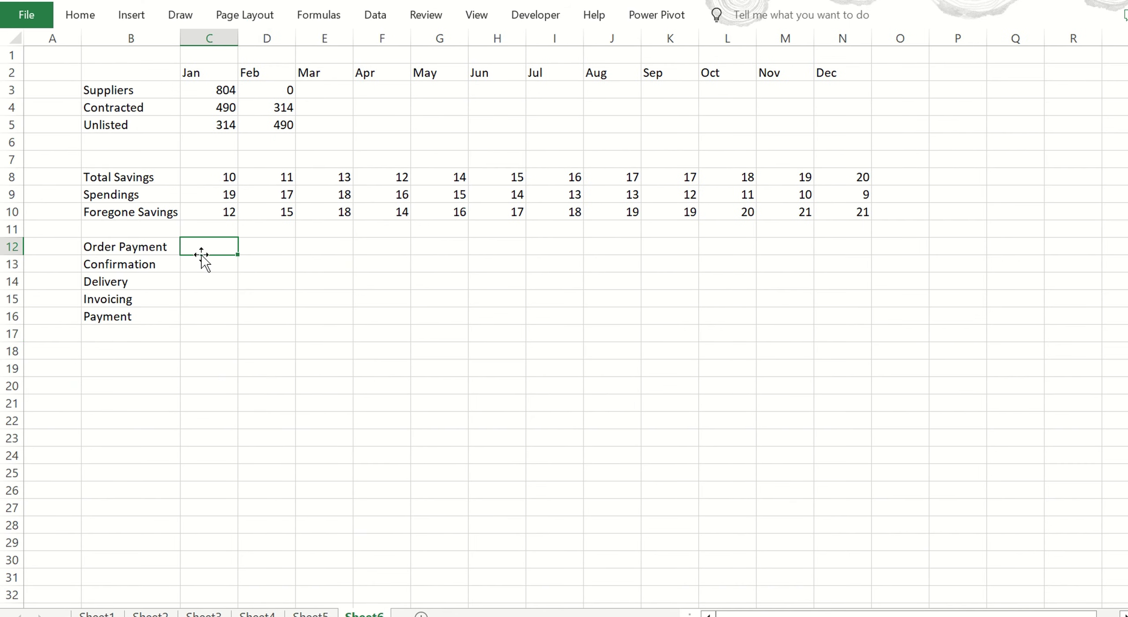
pyautogui.click(304, 614)
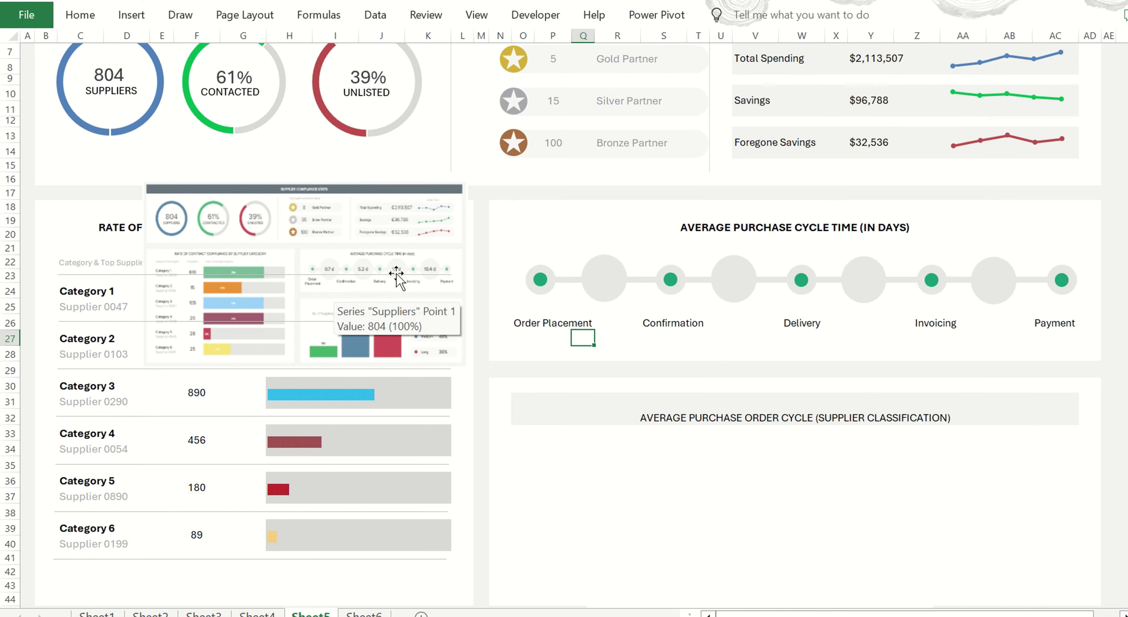
pyautogui.hotkey('ctrl', 'pagedown')
pyautogui.write('5.2')
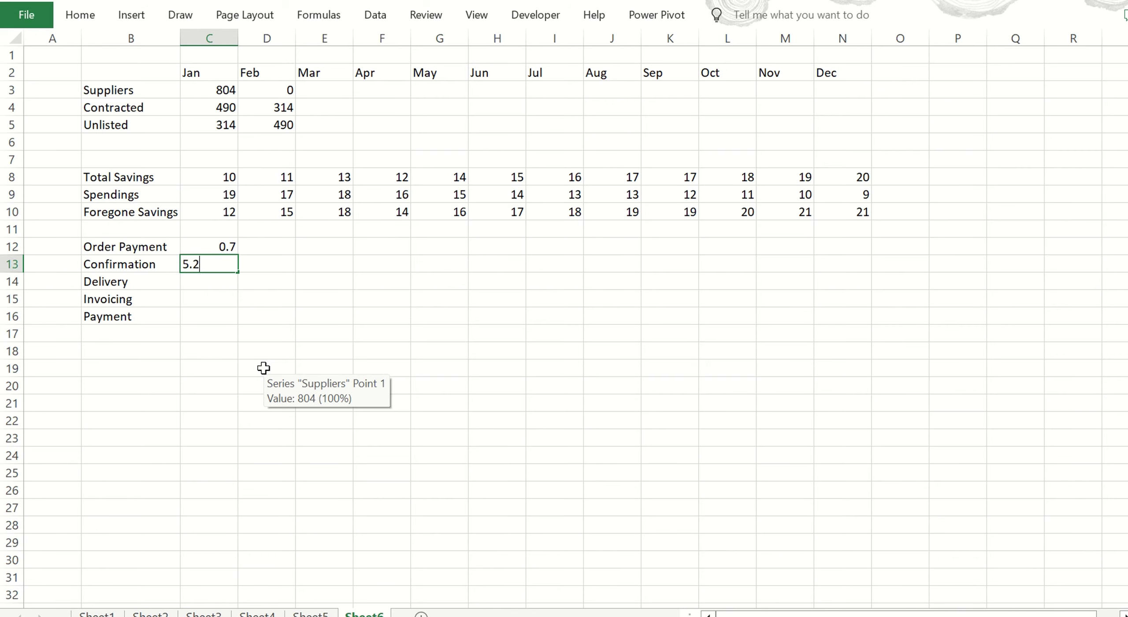
pyautogui.press('Return')
pyautogui.write('2.3')
pyautogui.press('Return')
pyautogui.write('1.2')
pyautogui.press('Return')
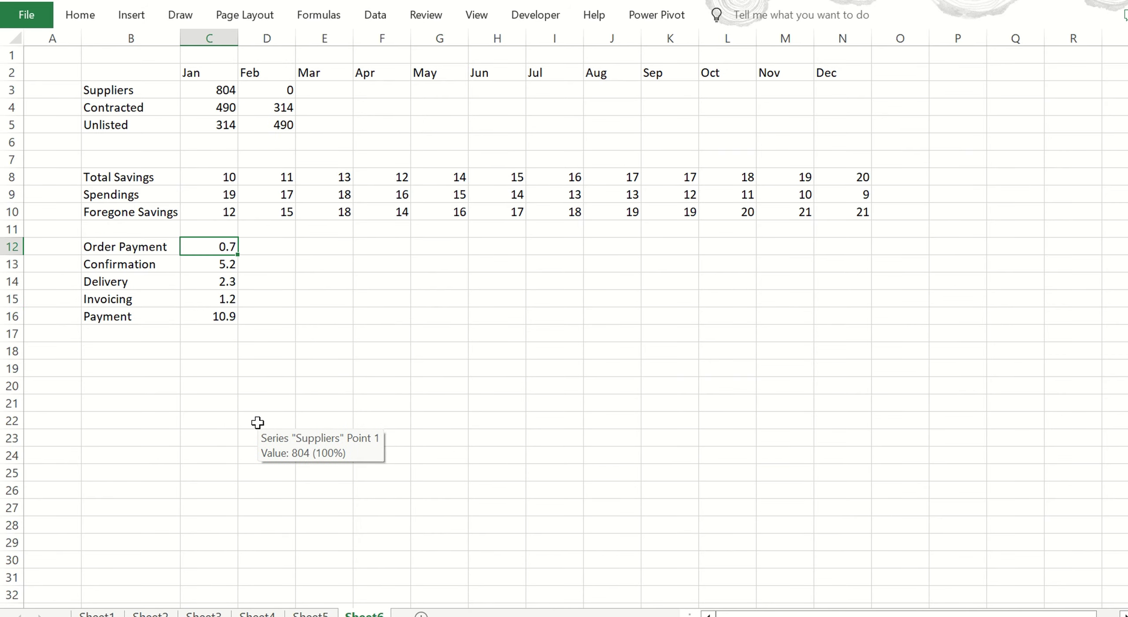
pyautogui.moveTo(237, 255); pyautogui.dragTo(590, 250)
pyautogui.click(284, 247)
pyautogui.write('0.2')
pyautogui.press('Tab')
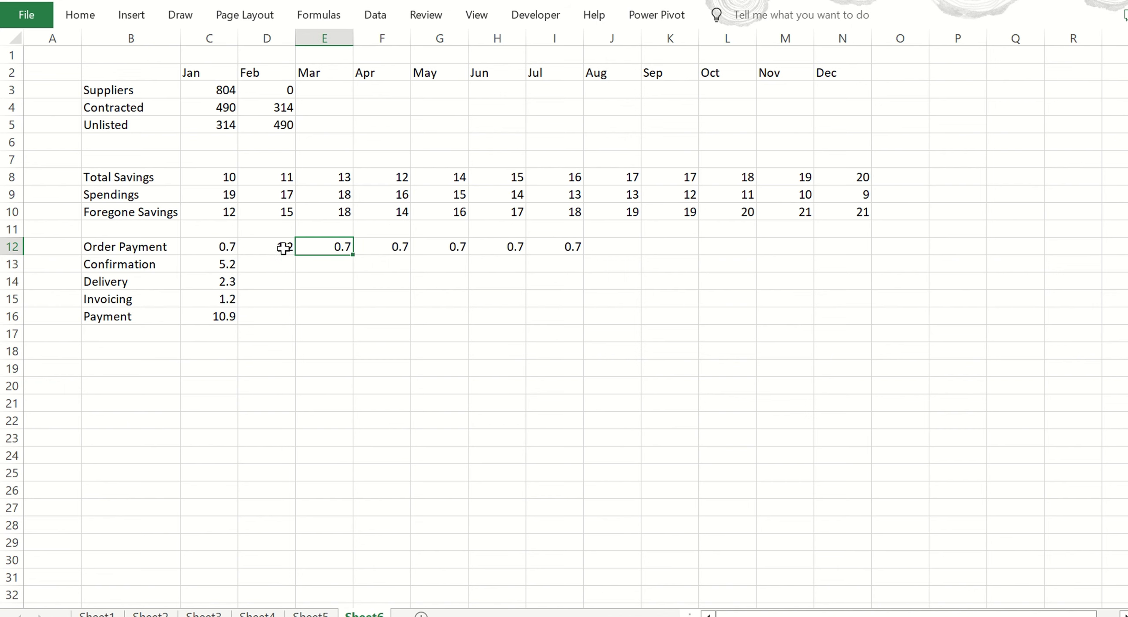
pyautogui.write('3.8')
pyautogui.press('Tab')
pyautogui.write('0.2')
pyautogui.press('Tab')
pyautogui.write('0.5')
pyautogui.press('Return')
# Enter Feb–May Confirmation (2, 3.4) and Delivery (4, 3.2, 4.3, 2.1) days.
pyautogui.write('2')
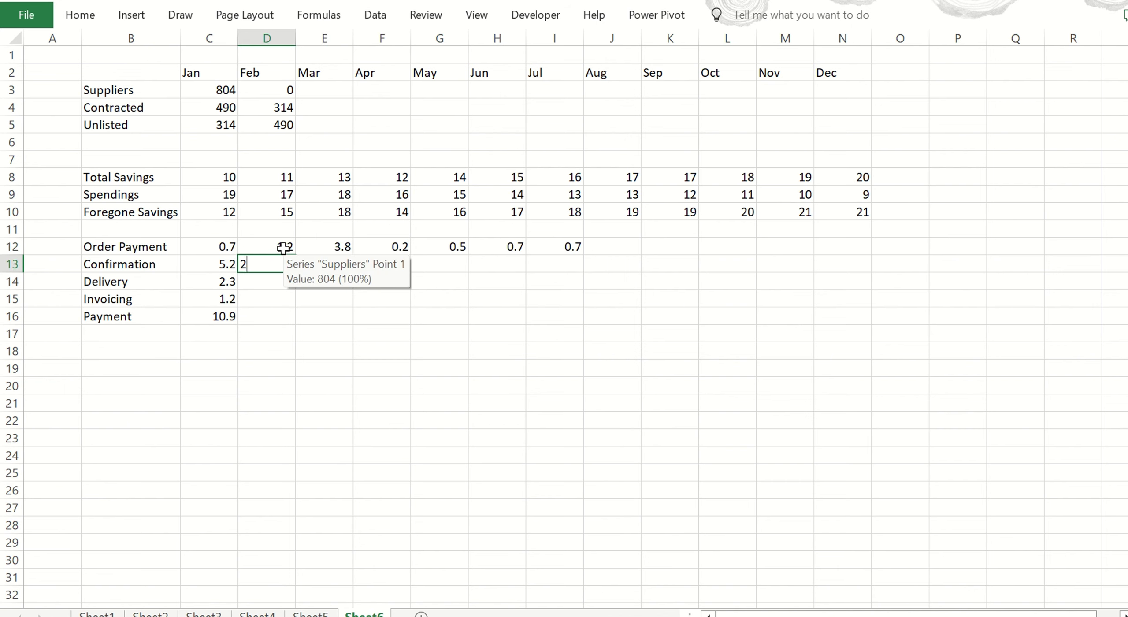
pyautogui.press('Tab')
pyautogui.press('Tab')
pyautogui.press('Tab')
pyautogui.write('3.4')
pyautogui.press('Tab')
pyautogui.press('Tab')
pyautogui.press('Up')
pyautogui.hotkey('shift', 'Left')
pyautogui.press('Delete')
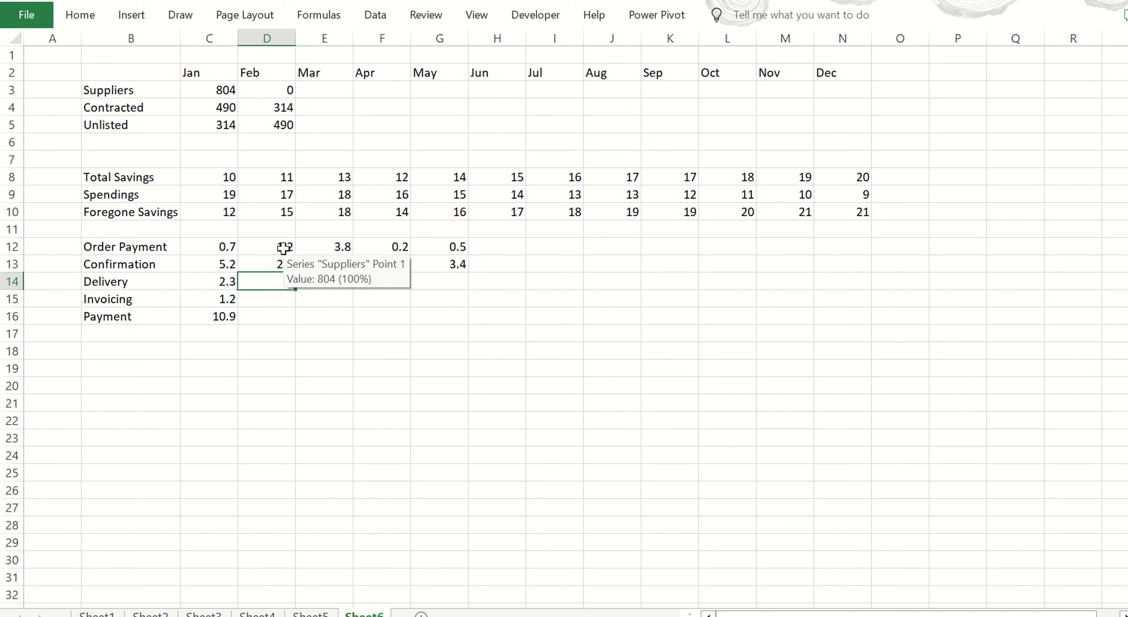
pyautogui.write('4')
pyautogui.press('Tab')
pyautogui.write('3.2')
pyautogui.press('Tab')
pyautogui.write('4.3\t2.1')
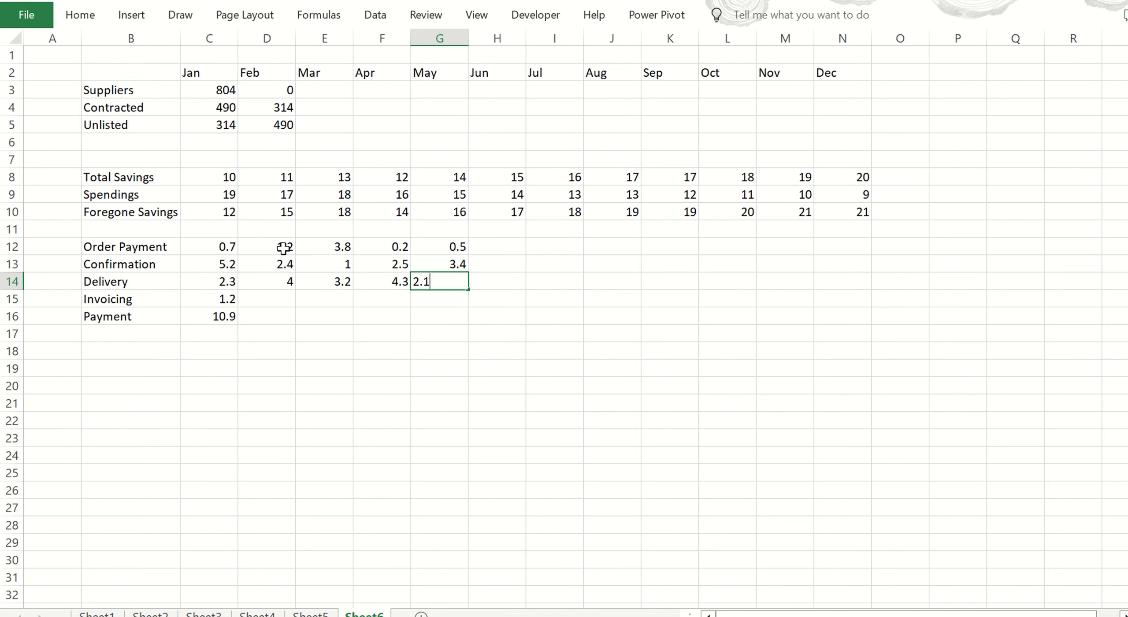
pyautogui.press('Return')
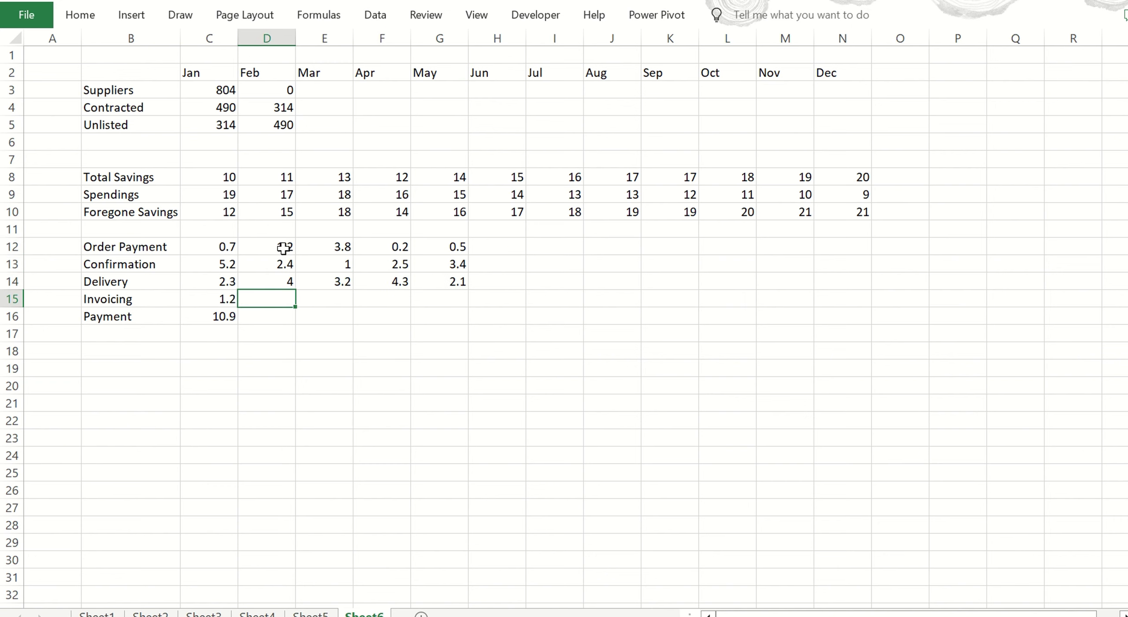
# Enter the Invoicing (2.3, 2.1, 6) and Payment (8.7, 5) days.
pyautogui.write('2.3')
pyautogui.press('Tab')
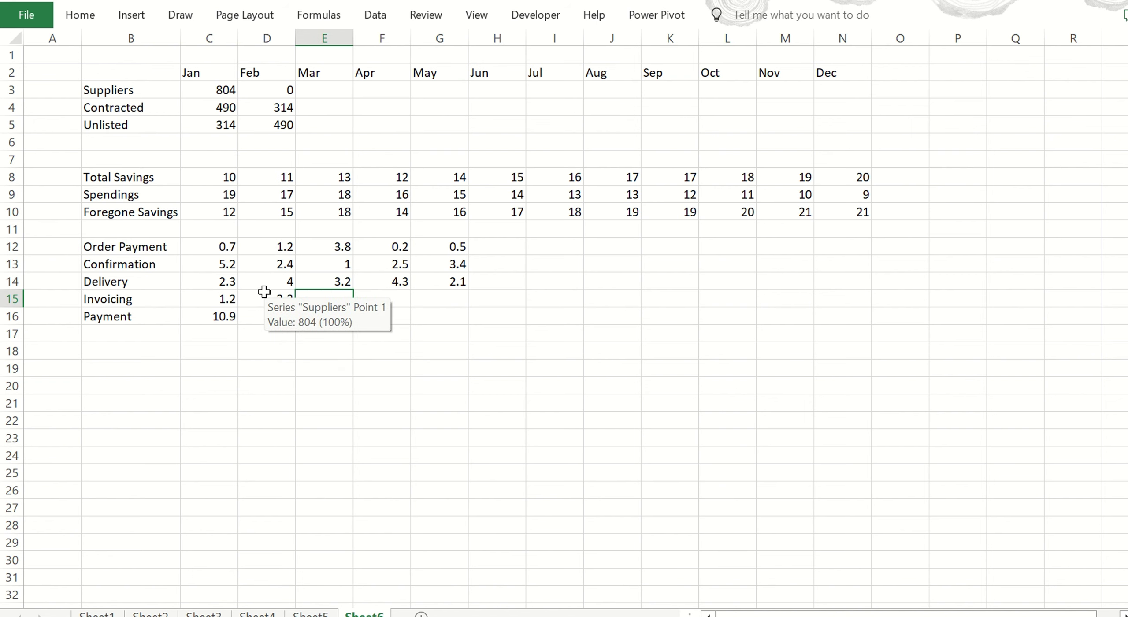
pyautogui.write('1.1')
pyautogui.press('Tab')
pyautogui.write('2.1')
pyautogui.press('Tab')
pyautogui.write('6')
pyautogui.press('Return')
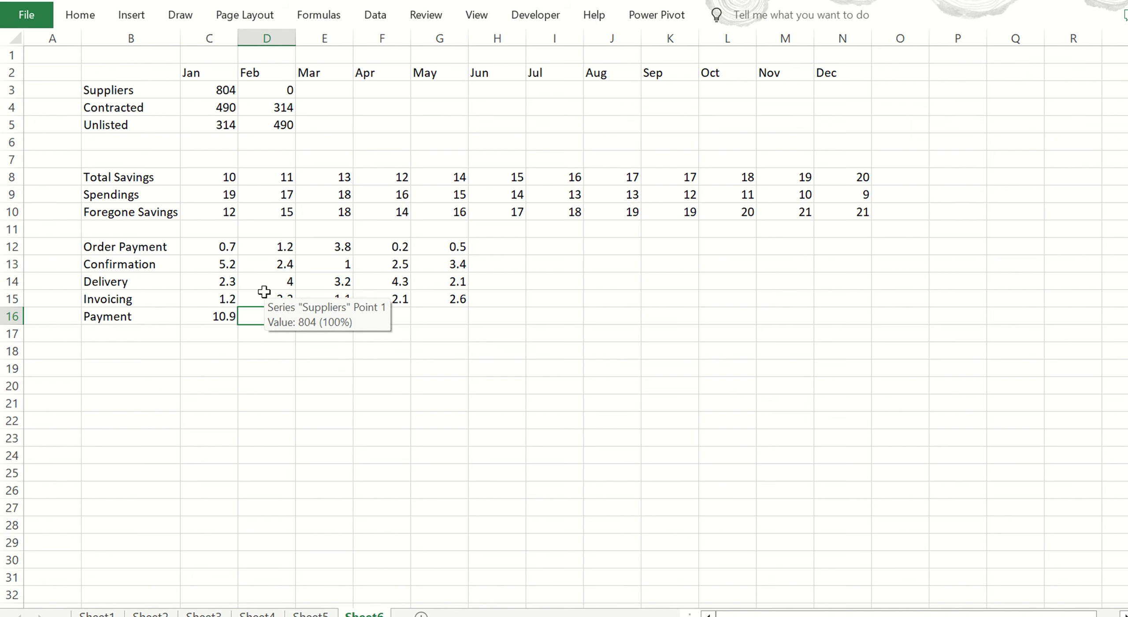
pyautogui.press('Tab')
pyautogui.press('Tab')
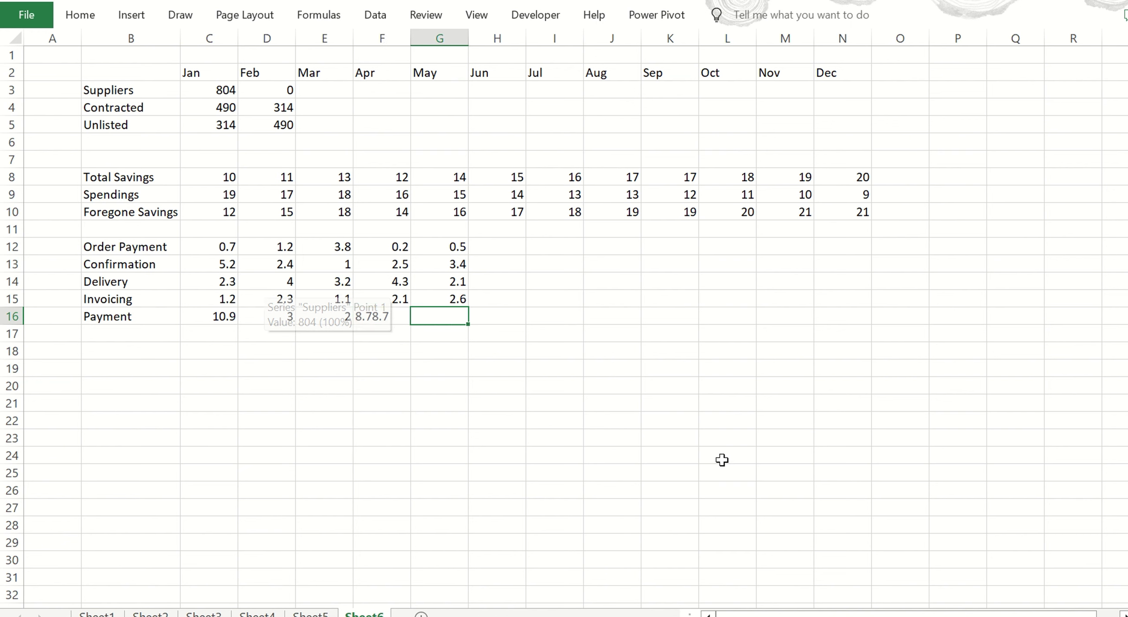
pyautogui.write('8.7')
pyautogui.press('Tab')
pyautogui.write('5')
pyautogui.click(324, 299)
# Extend the stage-time block through Dec in Number format with one decimal.
pyautogui.moveTo(209, 247); pyautogui.dragTo(440, 316)
pyautogui.moveTo(468, 324); pyautogui.dragTo(870, 324)
pyautogui.click(80, 15)
pyautogui.click(639, 76)
pyautogui.click(619, 76)
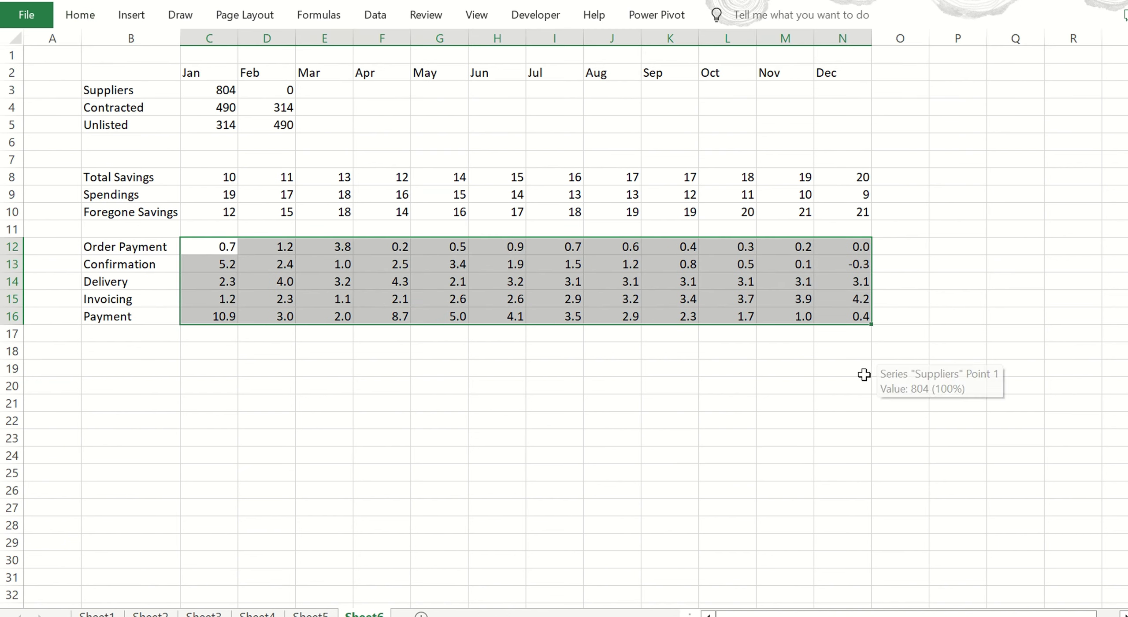
pyautogui.click(843, 264)
# Add selMonth and selTrend helper labels starting at P2, italic and centred.
pyautogui.click(940, 72)
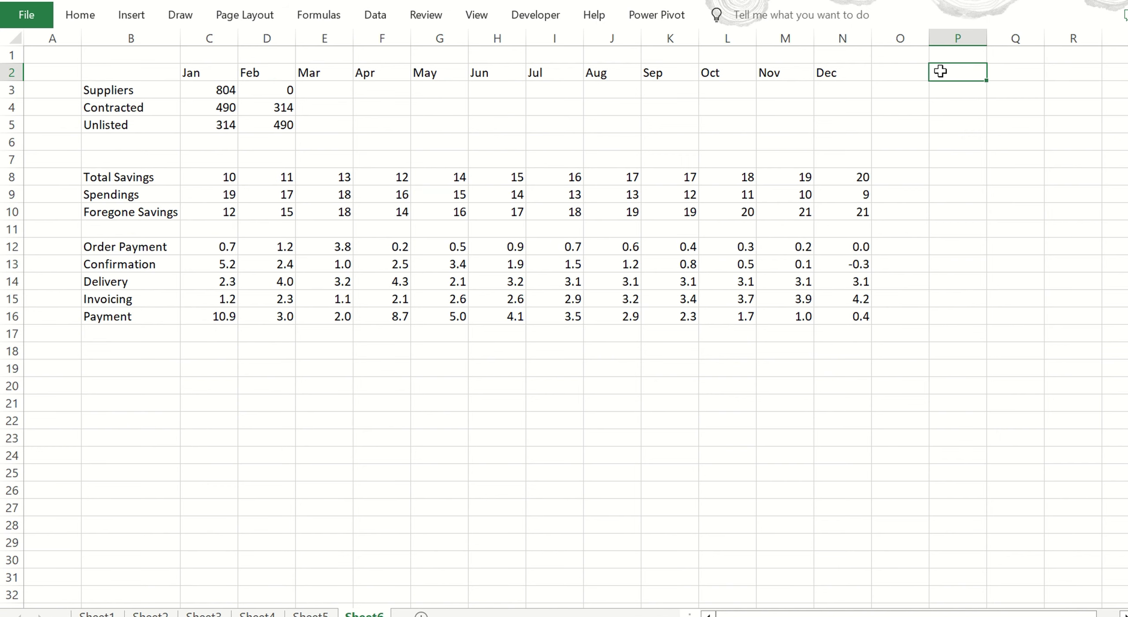
pyautogui.write('Month')
pyautogui.press('Tab')
pyautogui.write('selTren')
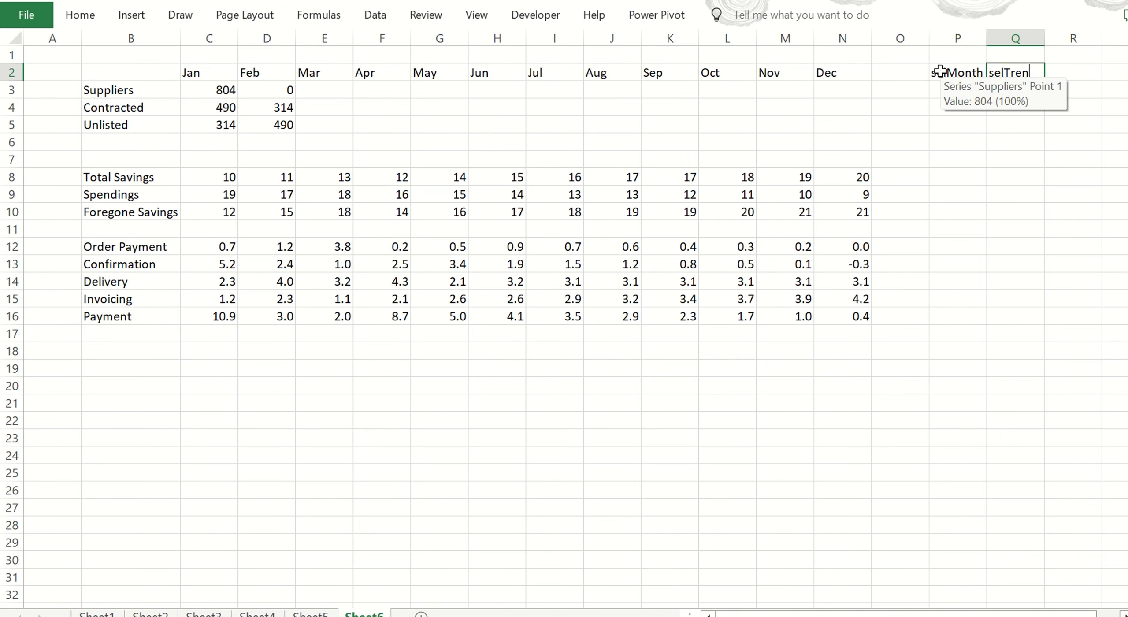
pyautogui.write('d')
pyautogui.press('Return')
pyautogui.scroll(-1, 940, 72)
pyautogui.moveTo(848, 70)
pyautogui.mouseDown()
pyautogui.moveTo(910, 69)
pyautogui.moveTo(848, 55)
pyautogui.mouseUp()
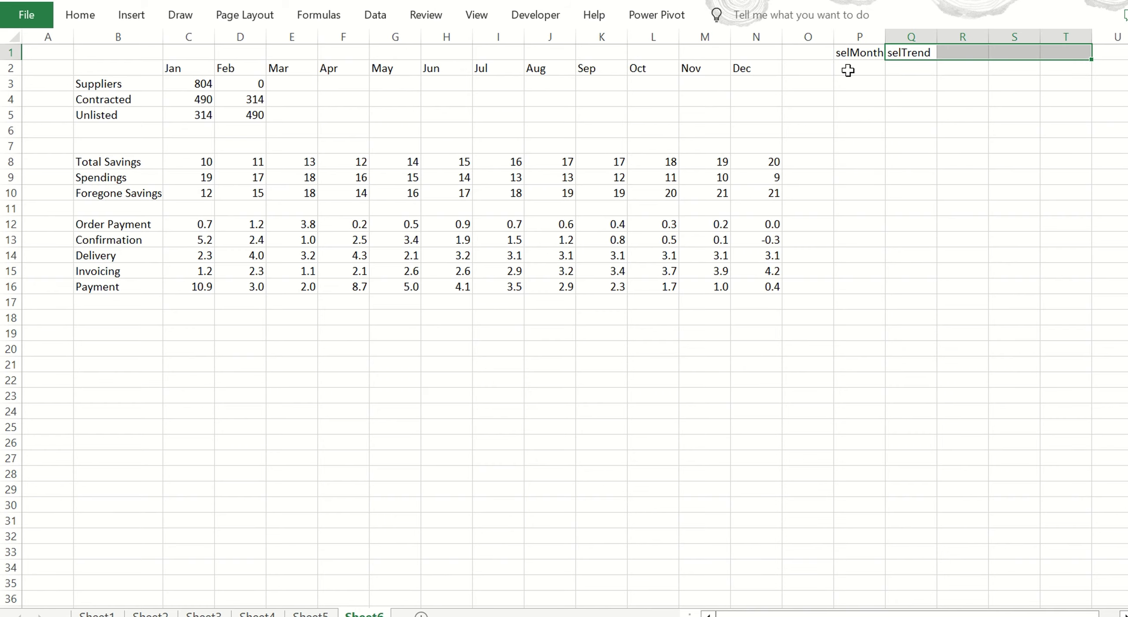
pyautogui.rightClick(923, 53)
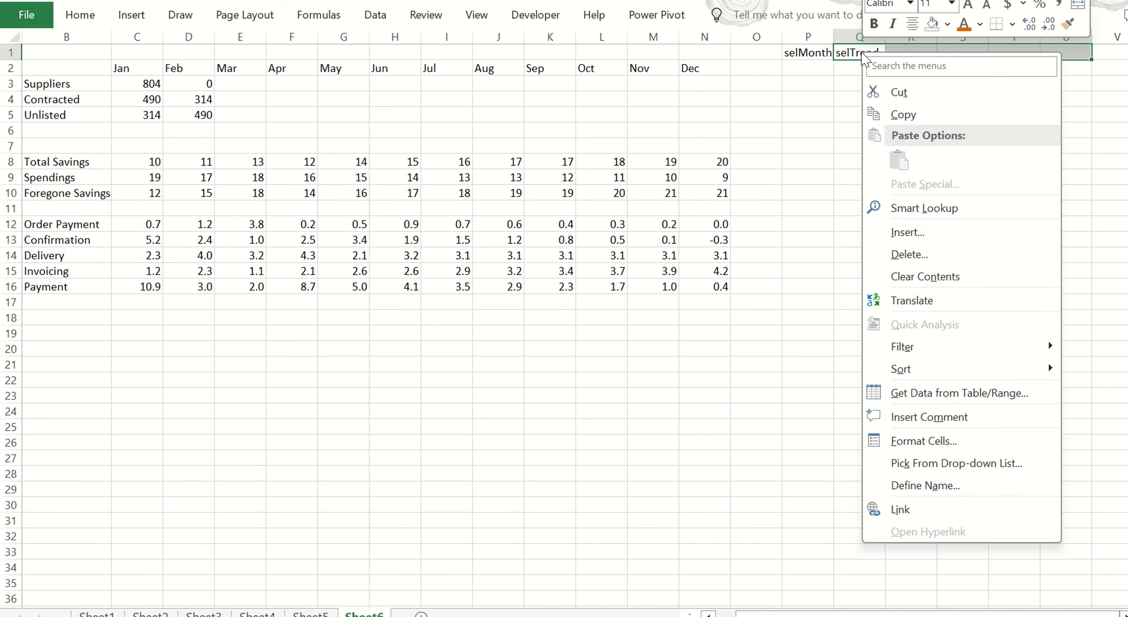
# Delete the spare grey column AF on the dashboard and pick the combo box form control.
pyautogui.click(311, 614)
pyautogui.click(1012, 36)
pyautogui.rightClick(985, 35)
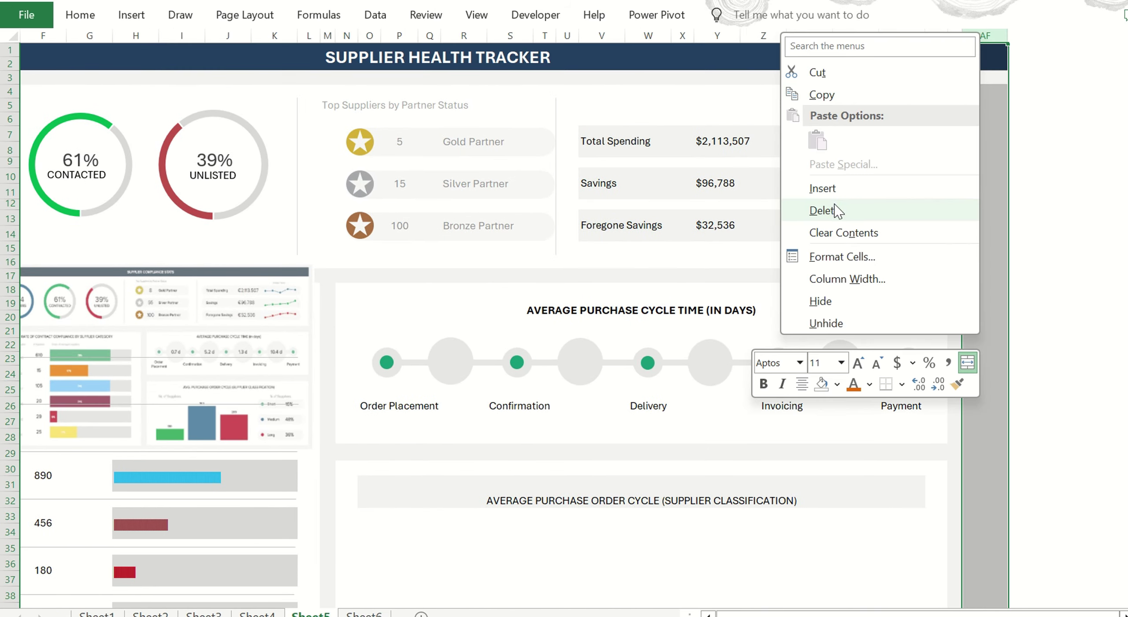
pyautogui.click(822, 211)
pyautogui.click(1027, 56)
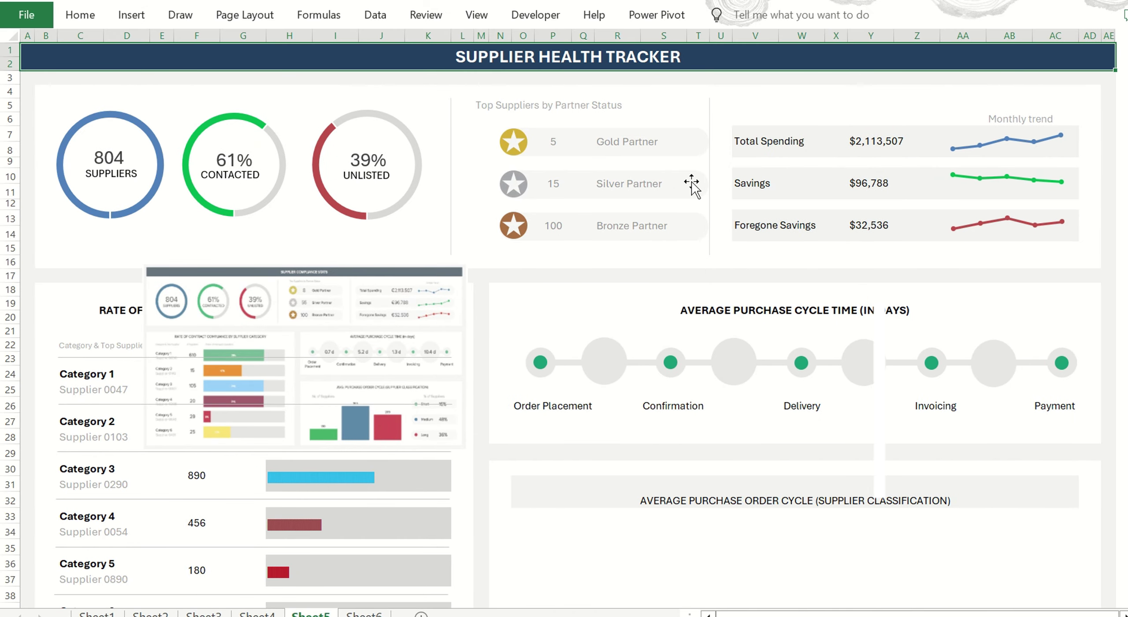
pyautogui.click(535, 15)
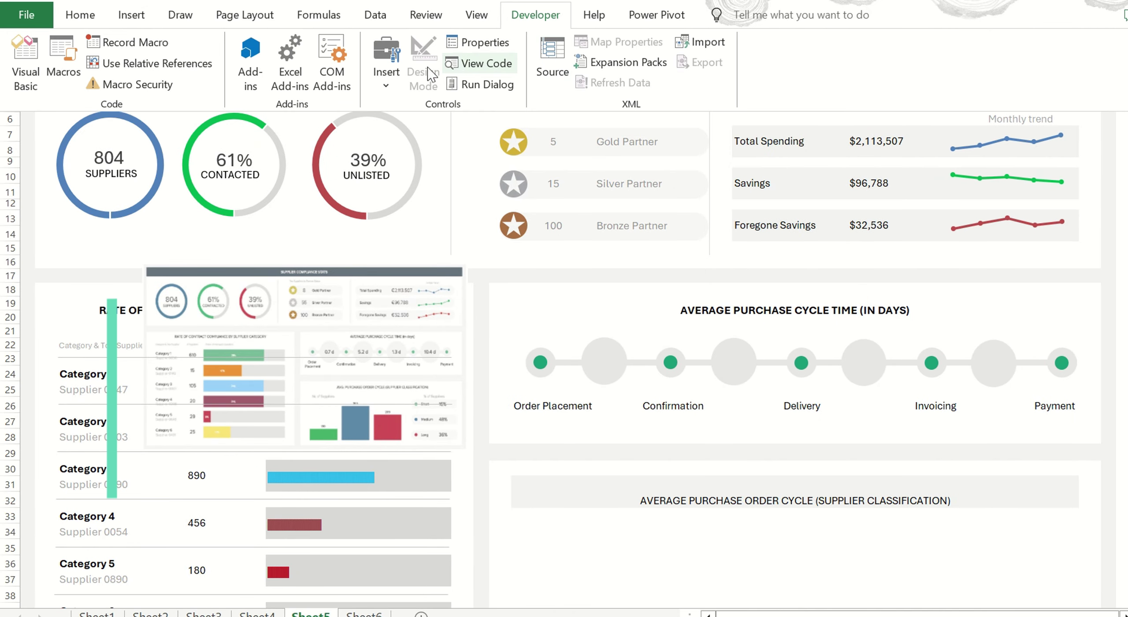
pyautogui.click(386, 62)
pyautogui.click(395, 132)
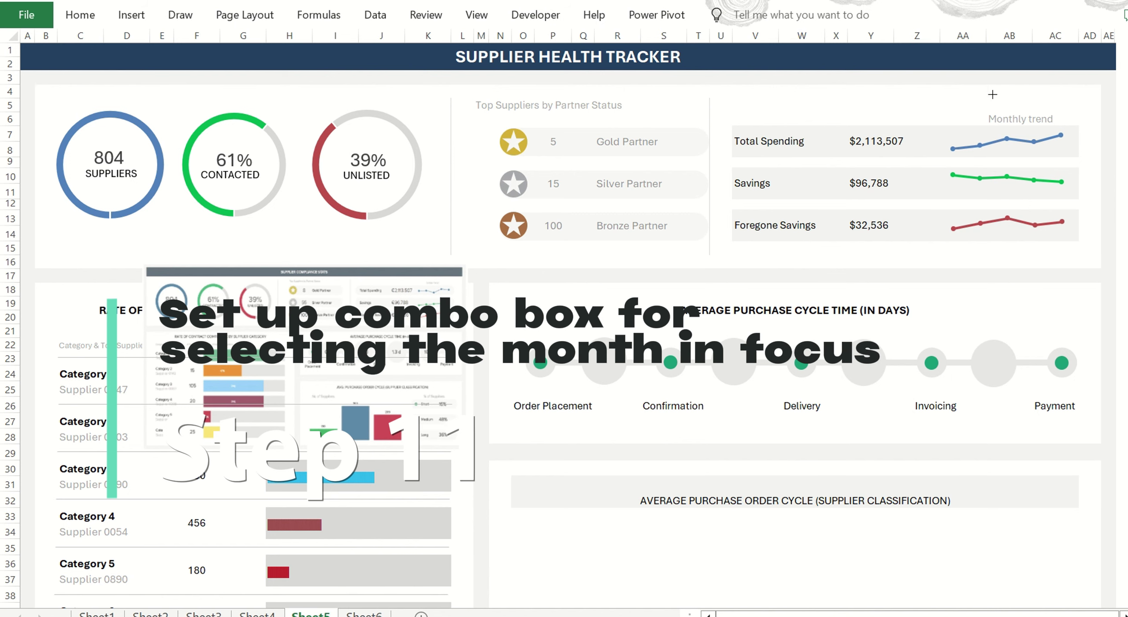
# Draw the month combo box at the title bar's right and add a white 'Select a month' label beside it.
pyautogui.moveTo(1002, 45); pyautogui.dragTo(1091, 66)
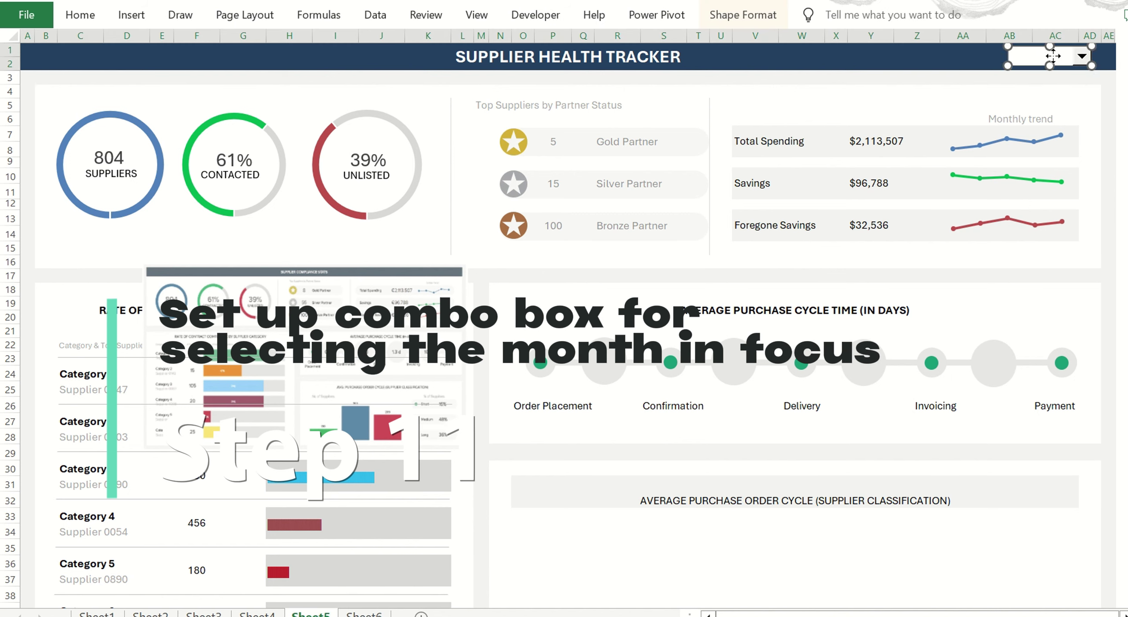
pyautogui.click(951, 60)
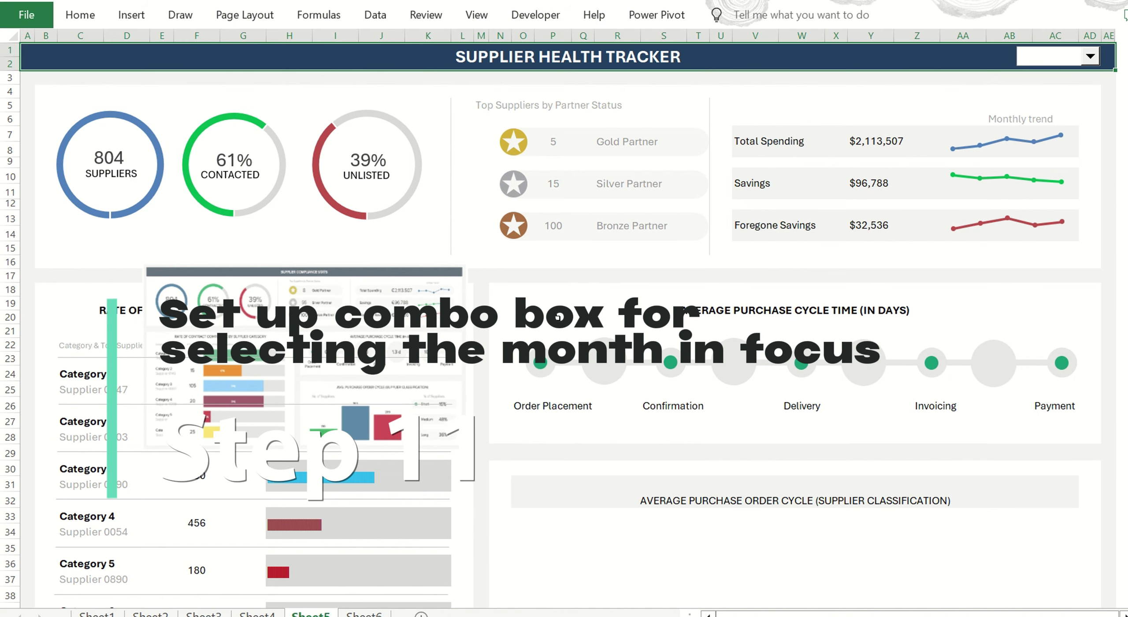
pyautogui.click(185, 172)
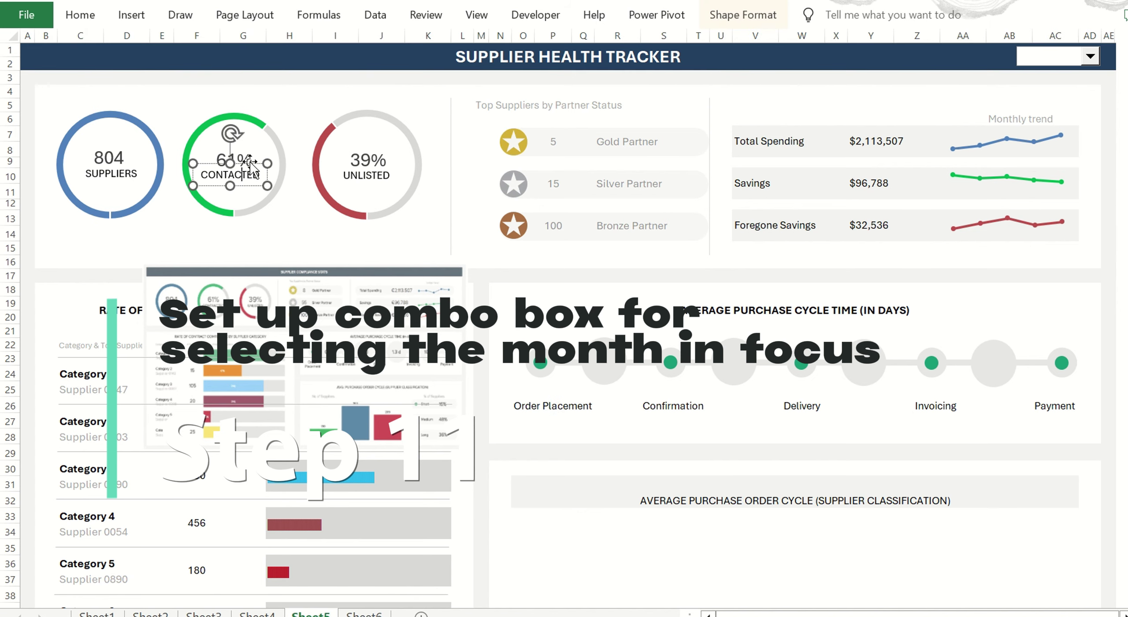
pyautogui.press('Right')
pyautogui.press('Right')
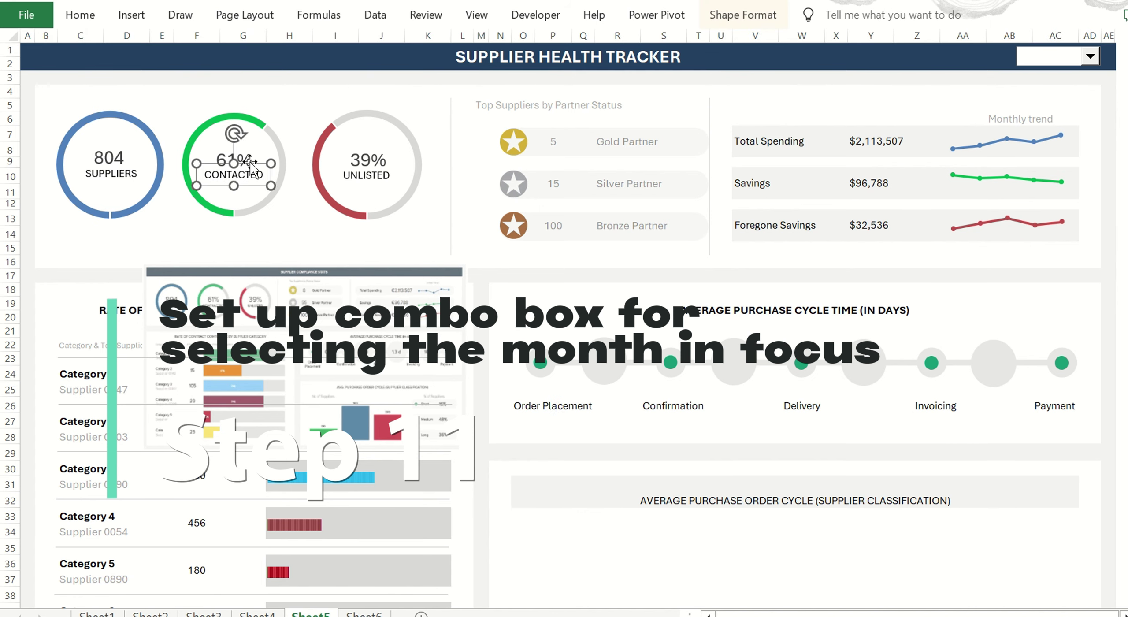
pyautogui.moveTo(250, 163); pyautogui.dragTo(982, 71)
pyautogui.write('Select a month:')
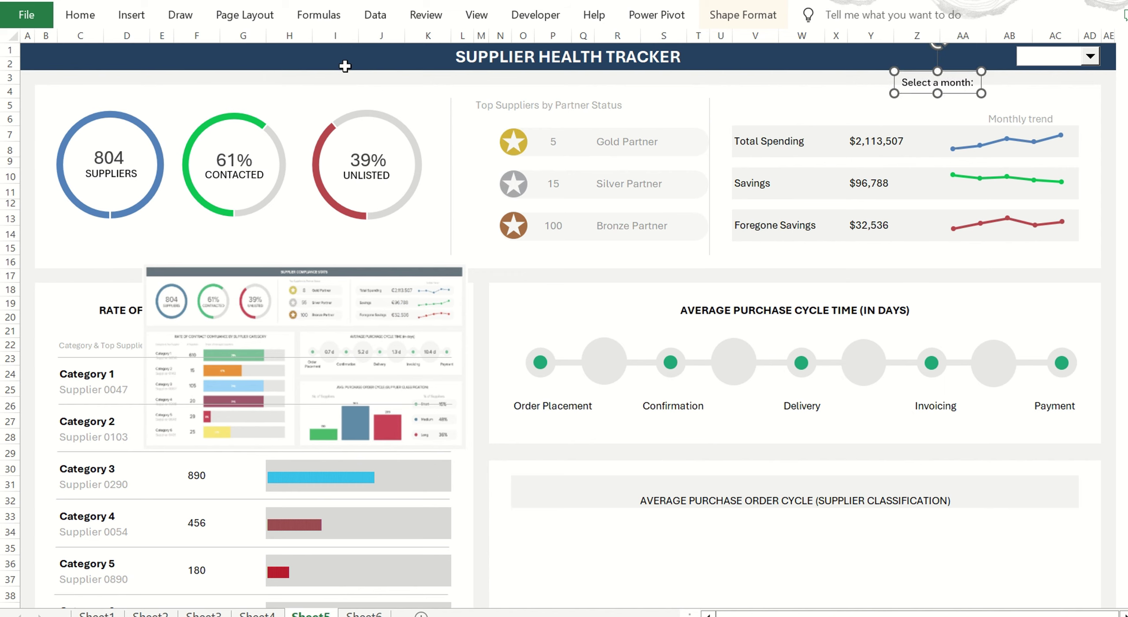
pyautogui.click(302, 4)
pyautogui.click(309, 42)
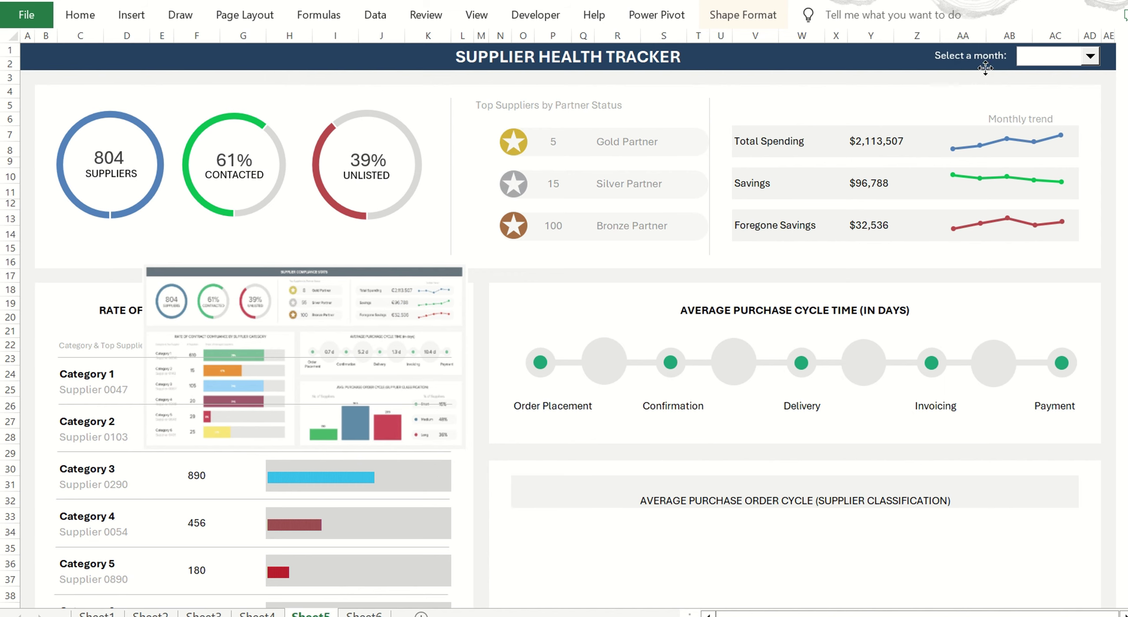
# Point the selector's input range at the month headers and link it to Sheet6 Q2.
pyautogui.rightClick(1086, 67)
pyautogui.click(989, 204)
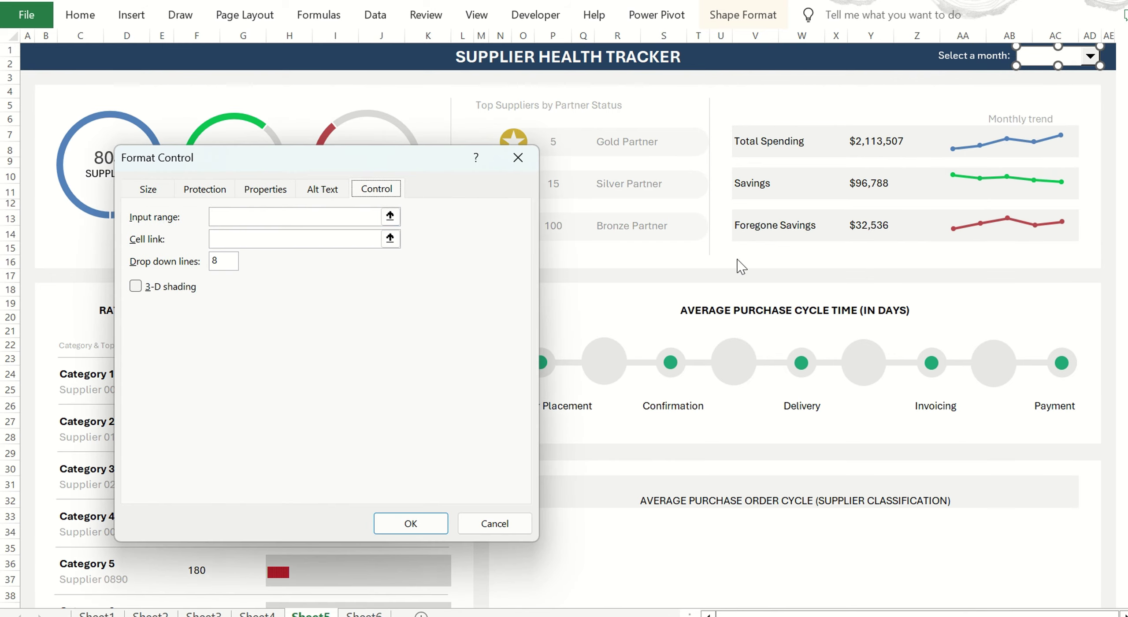
pyautogui.hotkey('ctrl', 'pagedown')
pyautogui.moveTo(152, 66); pyautogui.dragTo(705, 68)
pyautogui.click(265, 239)
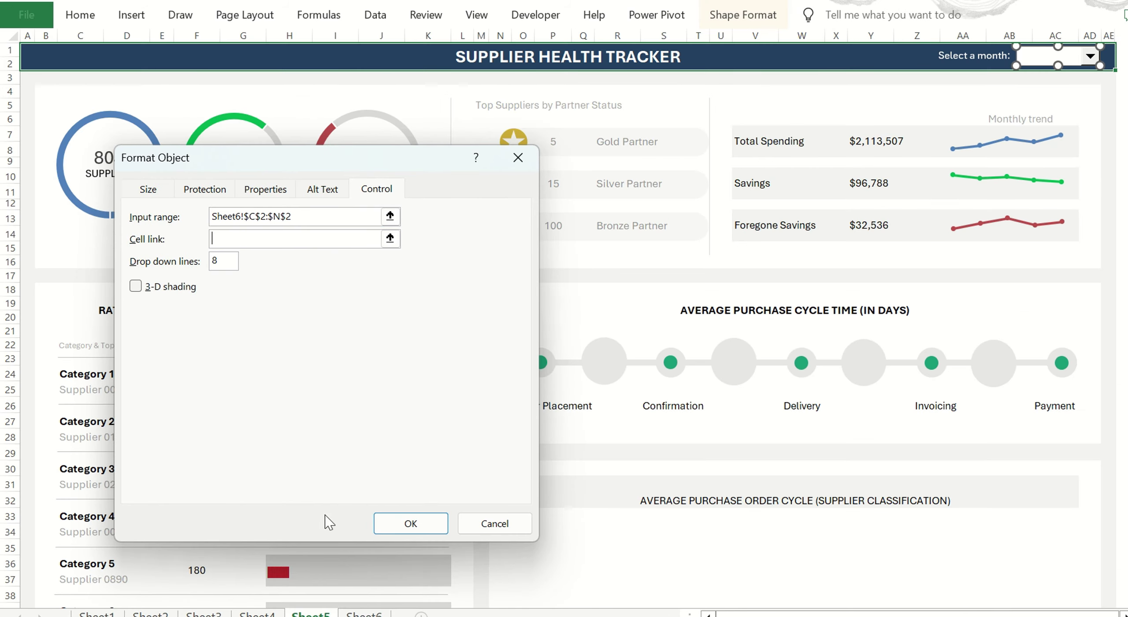
pyautogui.hotkey('ctrl', 'pagedown')
pyautogui.click(797, 69)
pyautogui.press('Return')
pyautogui.click(1091, 57)
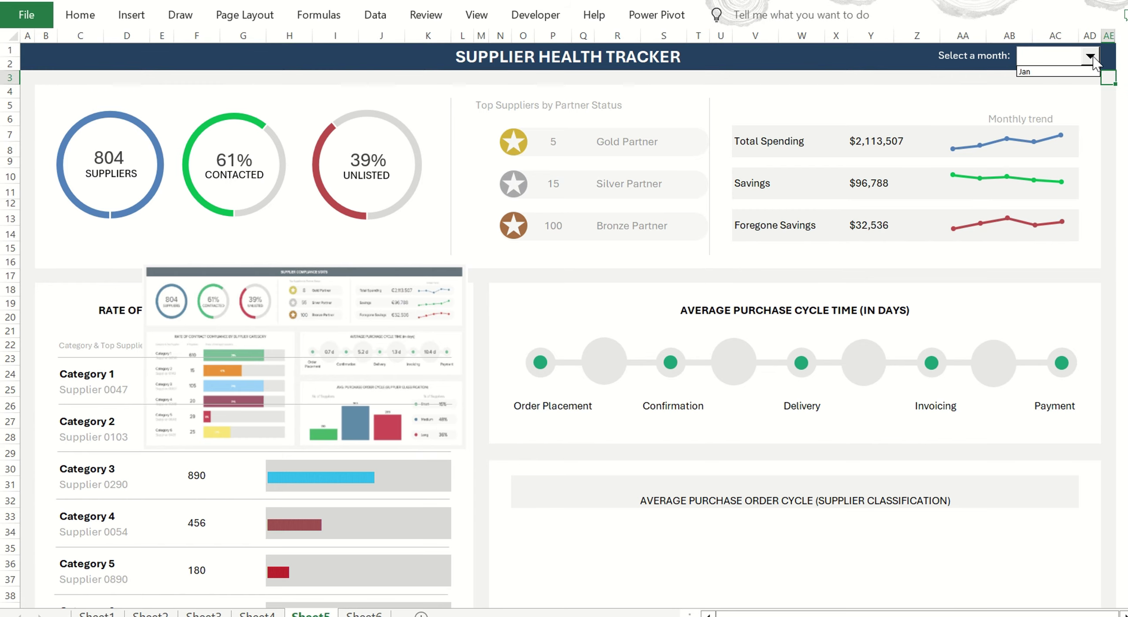
# Insert a column and transpose-paste Jan–Dec into A4:A15, then delete the empty column Q.
pyautogui.hotkey('ctrl', 'pagedown')
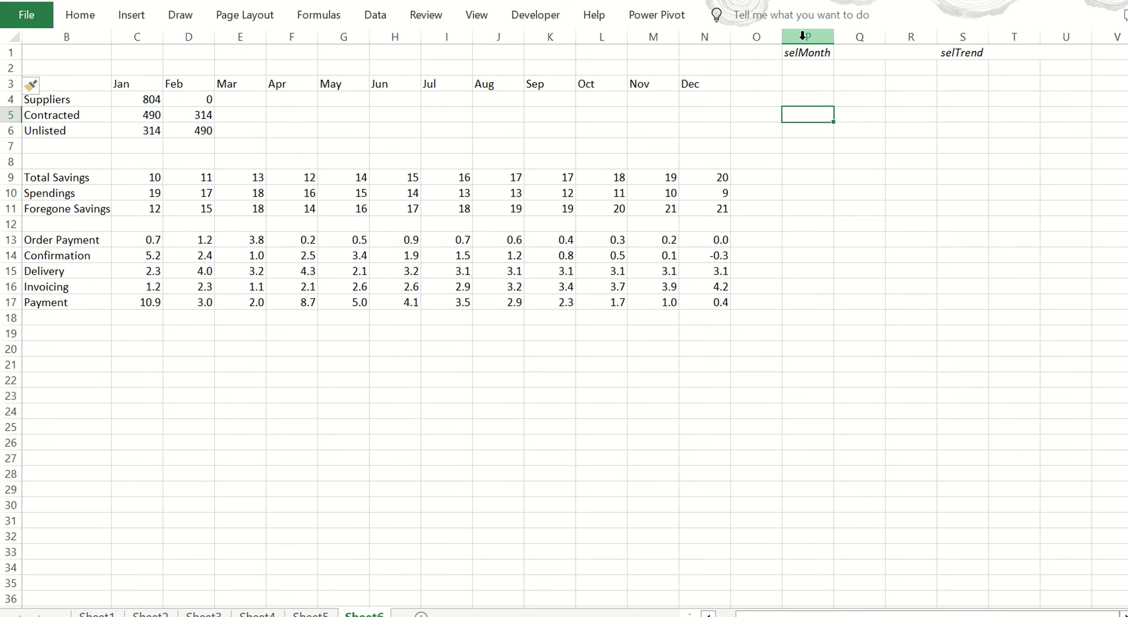
pyautogui.hotkey('ctrl', 'space')
pyautogui.hotkey('ctrl', '+')
pyautogui.click(100, 36)
pyautogui.hotkey('ctrl', '+')
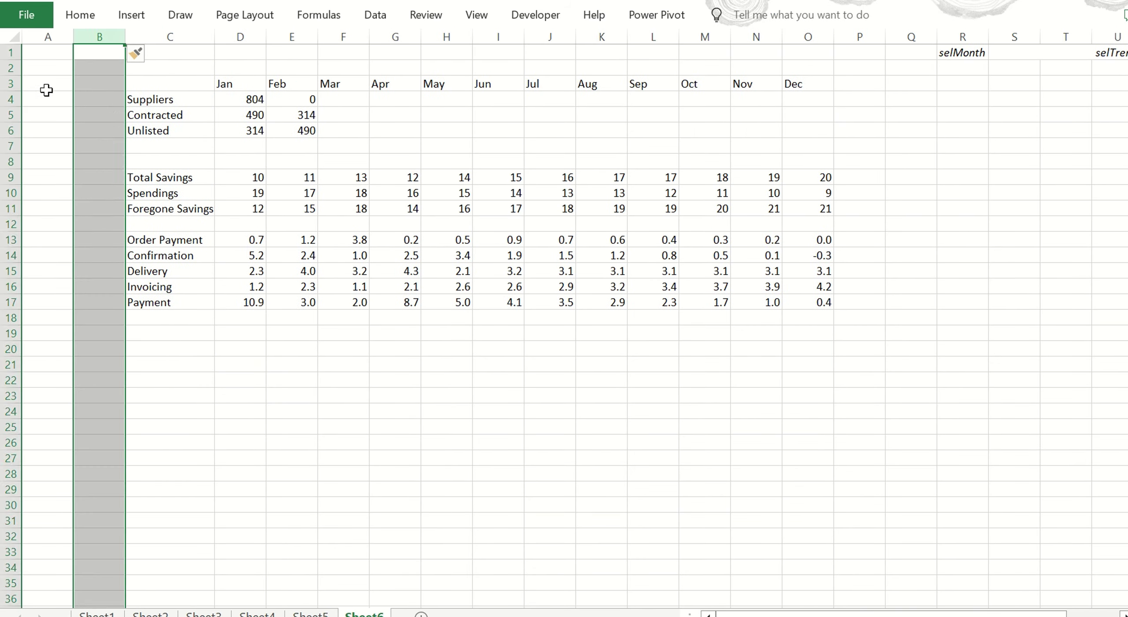
pyautogui.press('Left')
pyautogui.hotkey('ctrl', 'shift', 'Right')
pyautogui.hotkey('ctrl', 'c')
pyautogui.rightClick(36, 100)
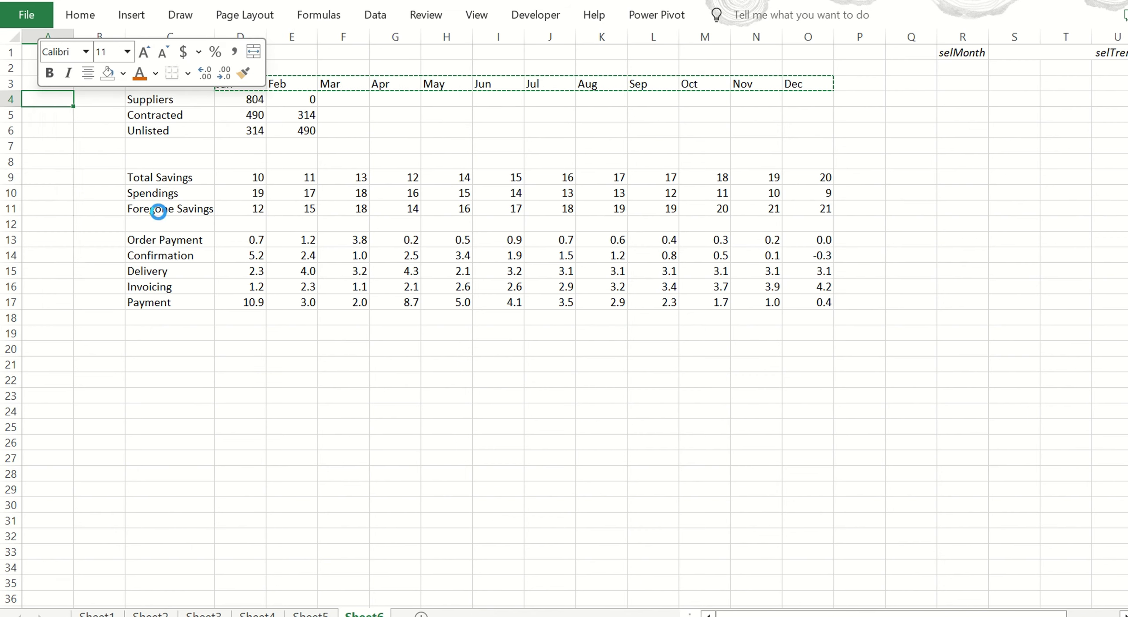
pyautogui.click(158, 212)
pyautogui.click(944, 53)
pyautogui.press('Escape')
pyautogui.moveTo(125, 37); pyautogui.dragTo(93, 37)
pyautogui.rightClick(880, 37)
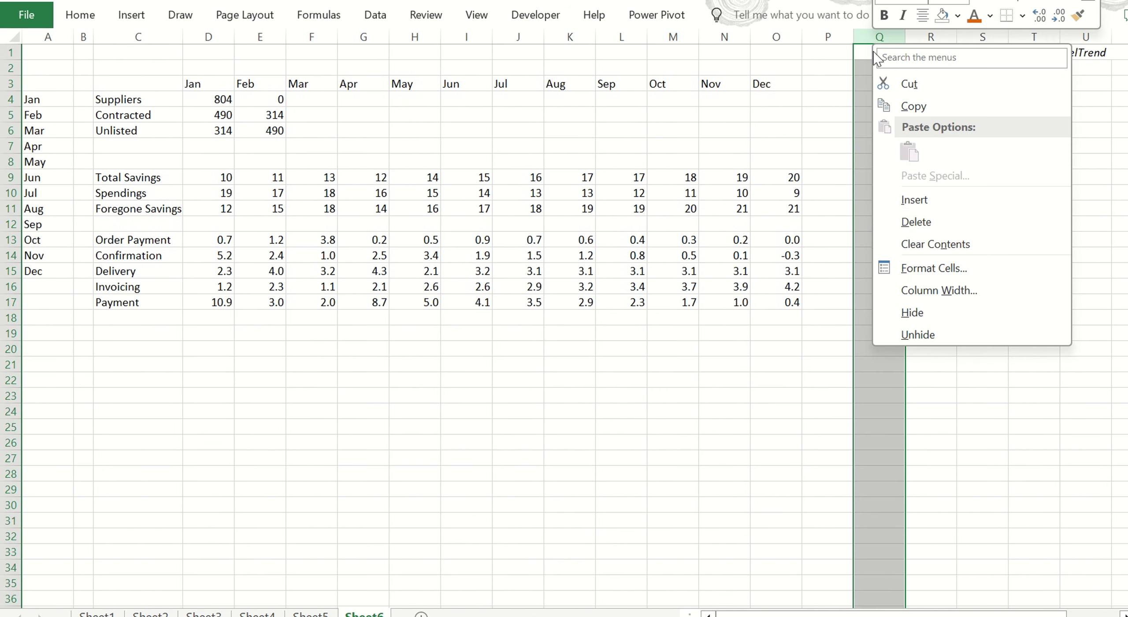
pyautogui.click(903, 219)
# Set the selector's input range to A4:A15 with 12 drop-down lines and choose May.
pyautogui.click(692, 394)
pyautogui.click(311, 614)
pyautogui.rightClick(1066, 59)
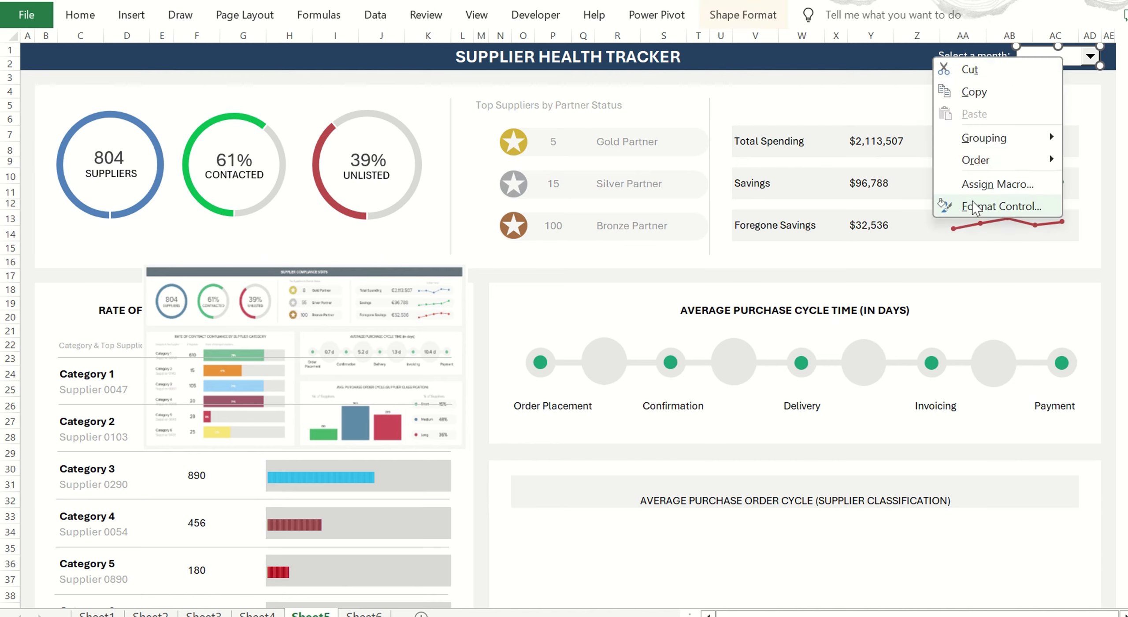
pyautogui.click(995, 205)
pyautogui.click(312, 216)
pyautogui.moveTo(40, 99); pyautogui.dragTo(50, 271)
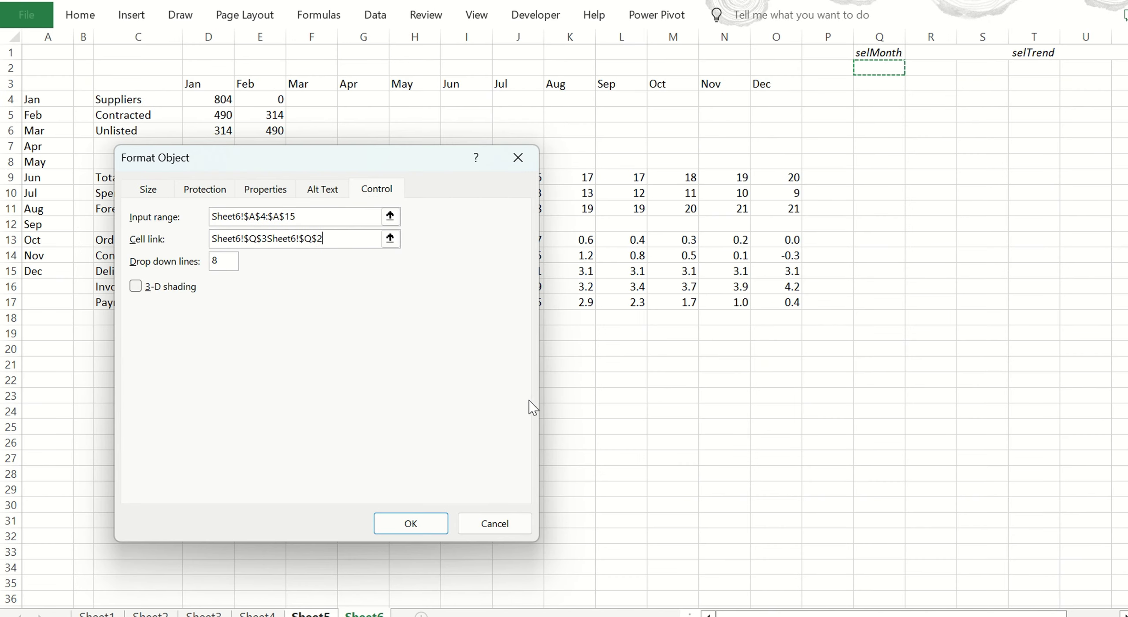
pyautogui.click(223, 261)
pyautogui.write('12')
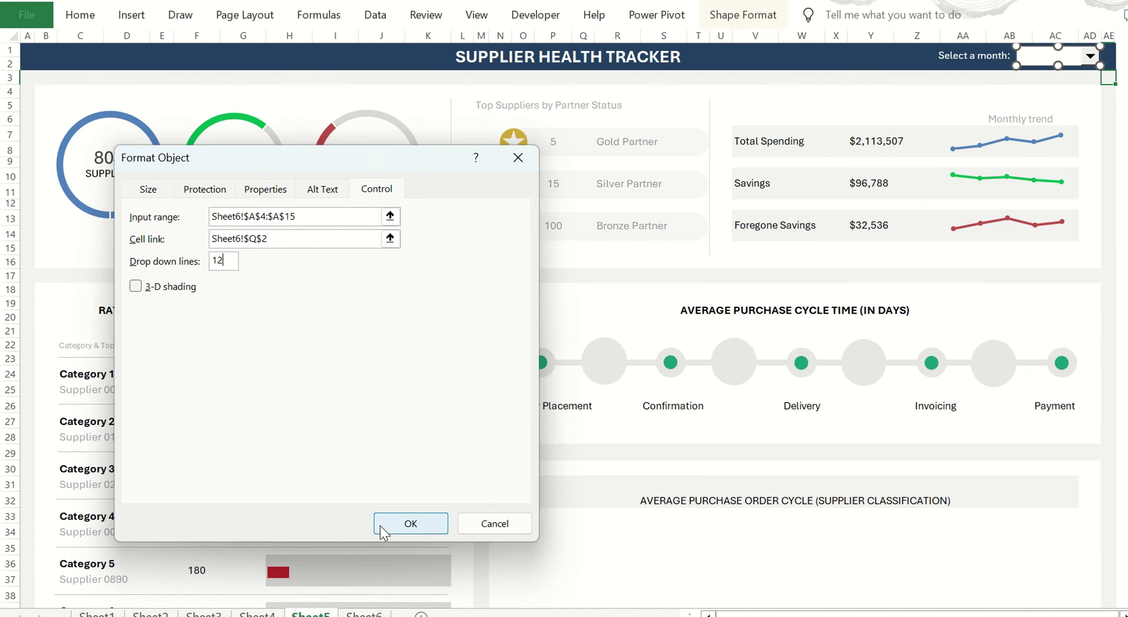
pyautogui.click(382, 528)
pyautogui.click(1090, 55)
pyautogui.click(1040, 110)
# Enter =INDEX(A4:A15,Q2) in Q3 to return the selected month name.
pyautogui.click(364, 614)
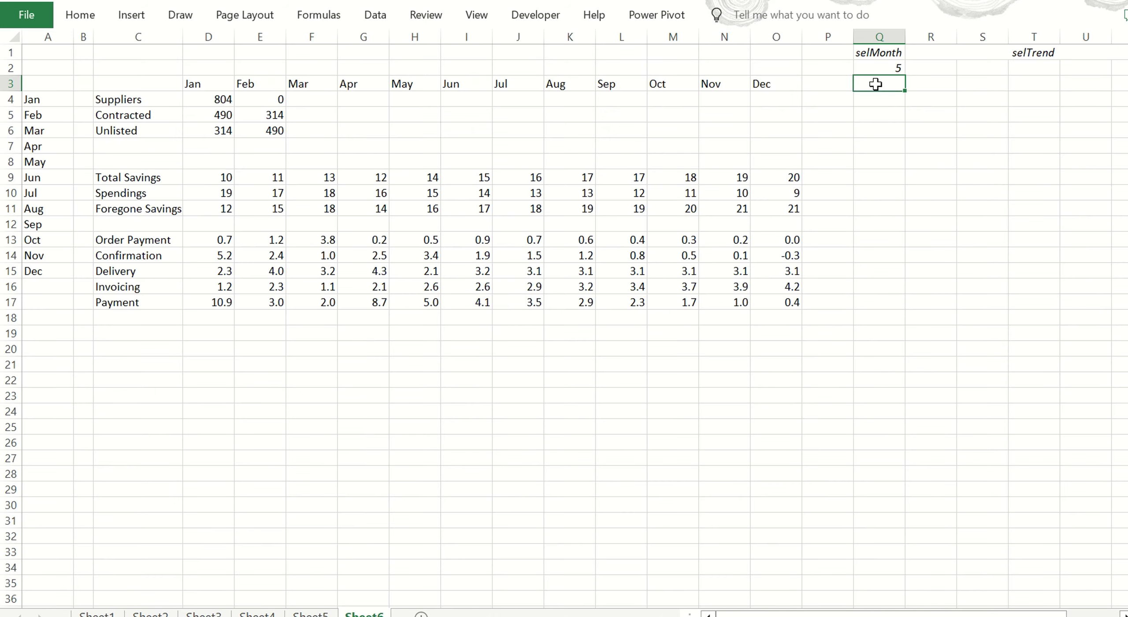
pyautogui.write('=index(')
pyautogui.moveTo(32, 100); pyautogui.dragTo(33, 271)
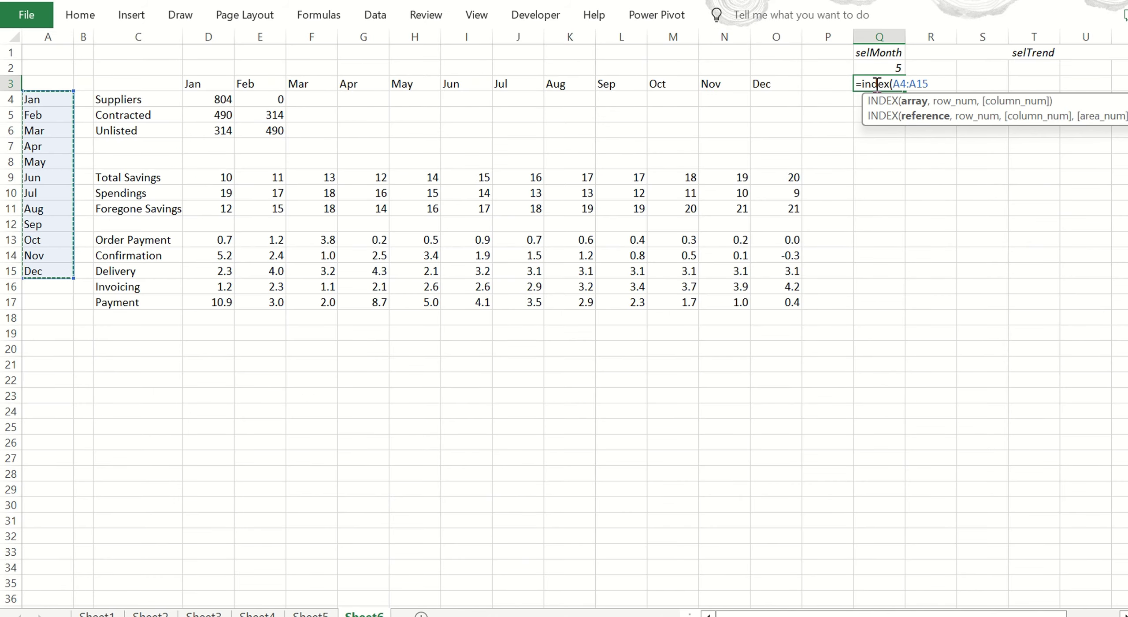
pyautogui.write(',')
pyautogui.click(897, 66)
pyautogui.press('Return')
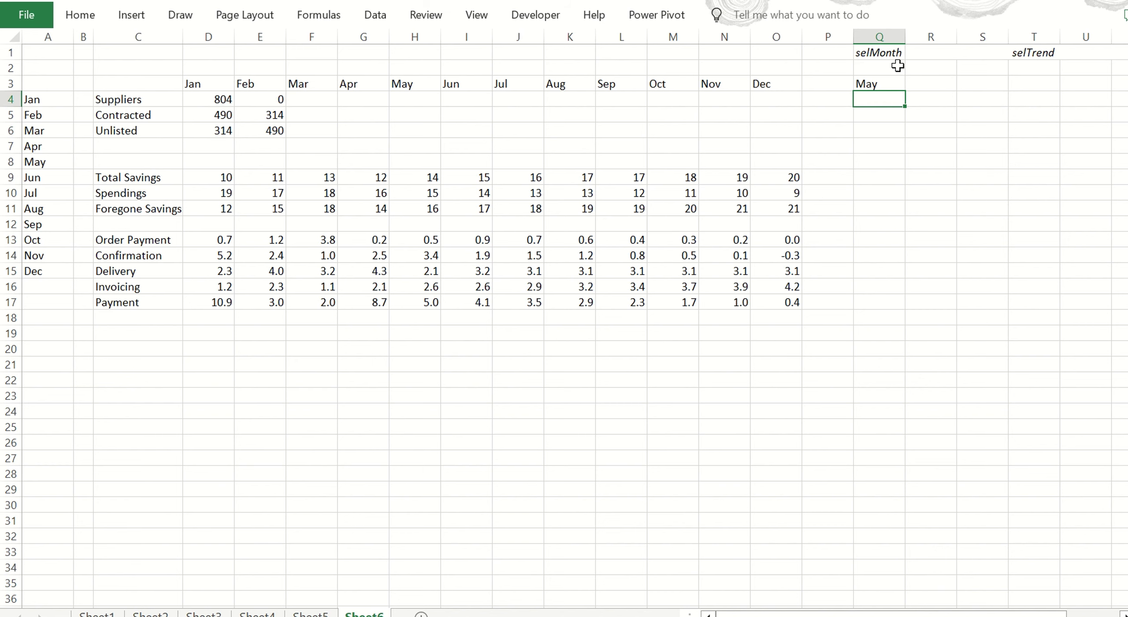
pyautogui.click(310, 614)
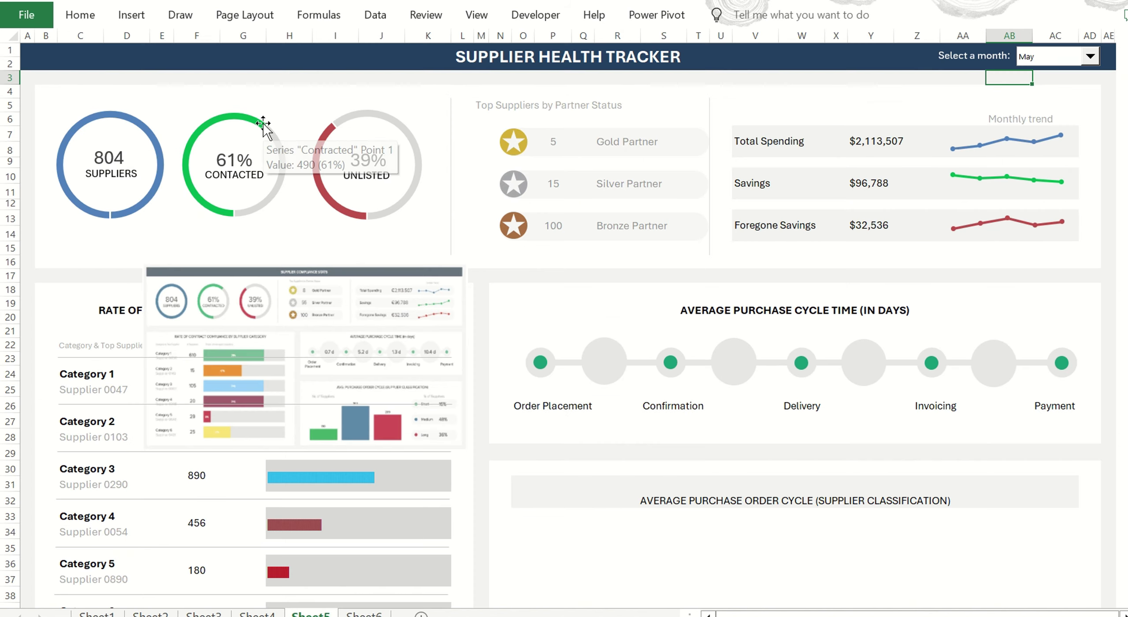
pyautogui.click(264, 113)
# Try setting the doughnut's category labels from the data sheet, abandoning it after repeated formula errors.
pyautogui.click(740, 15)
pyautogui.click(856, 78)
pyautogui.click(364, 363)
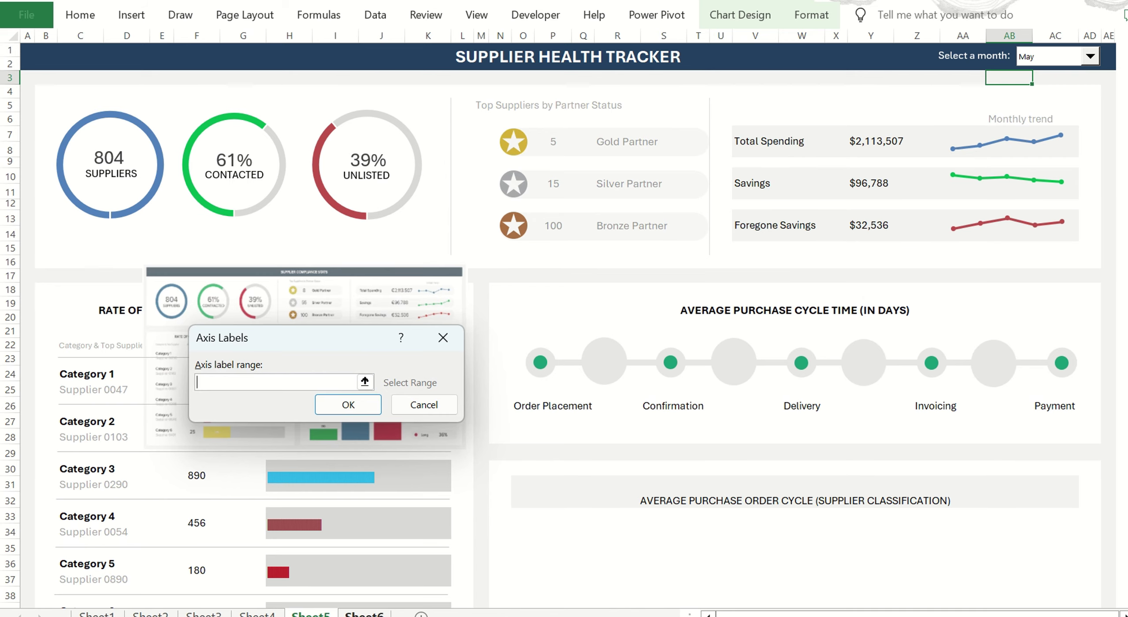
pyautogui.click(364, 614)
pyautogui.write('=Sheet6!$D$4-Sheet6!$D$5')
pyautogui.click(238, 116)
pyautogui.click(348, 405)
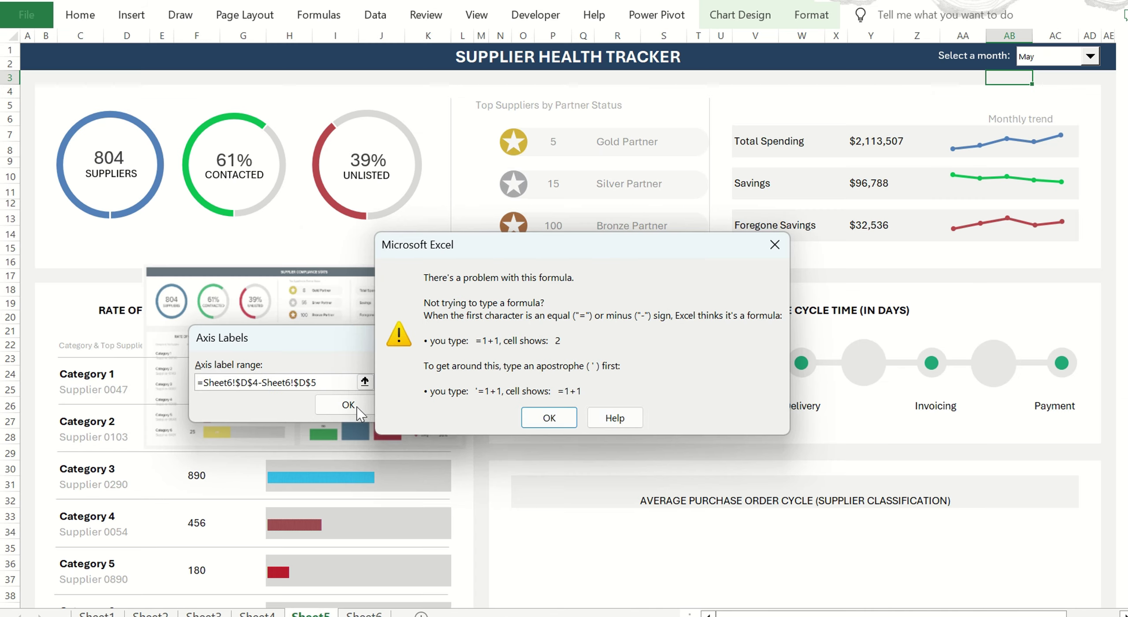
pyautogui.click(541, 417)
pyautogui.click(348, 405)
pyautogui.click(541, 416)
pyautogui.click(420, 405)
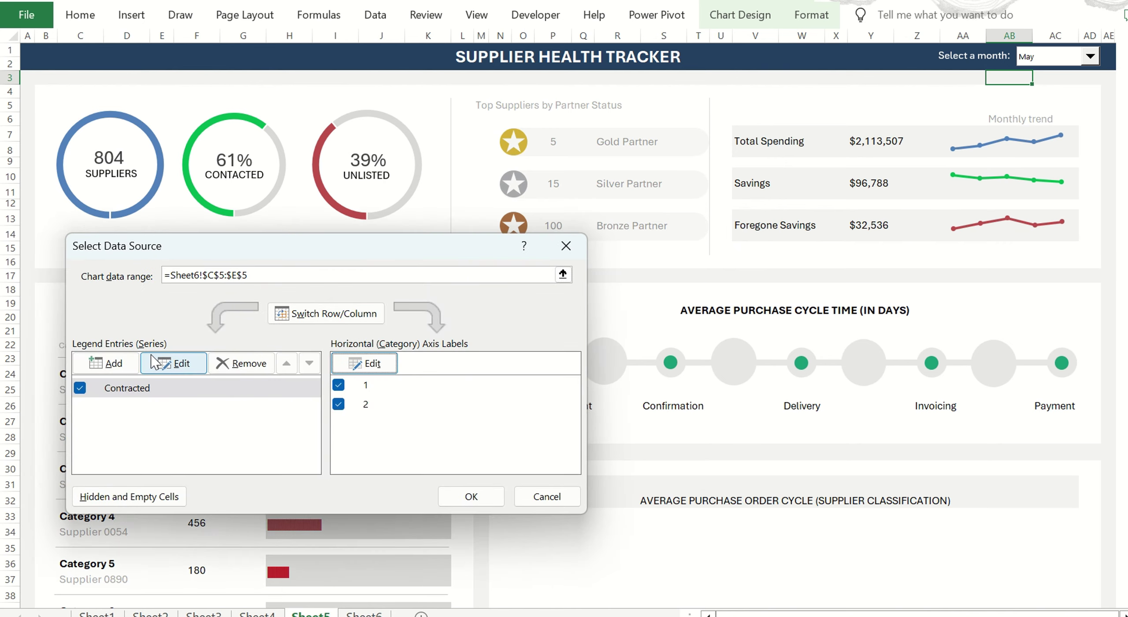
pyautogui.click(548, 497)
pyautogui.click(493, 358)
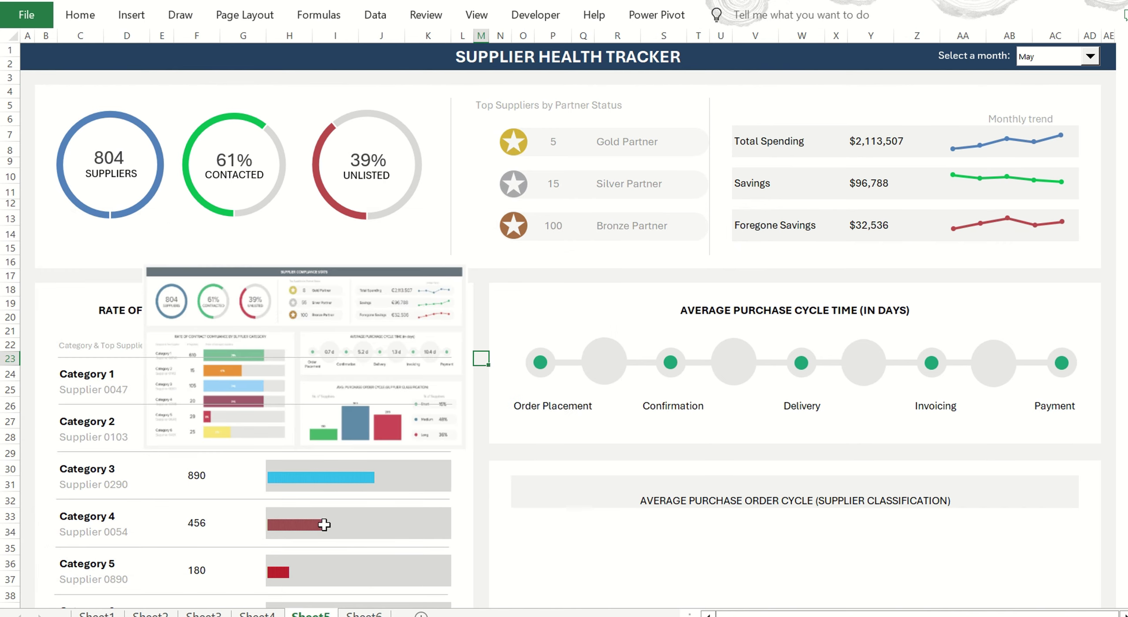
# On Sheet6, move Unlisted down and add [not Contracted] and [not Unlisted] rows with 314 and 490.
pyautogui.click(364, 614)
pyautogui.moveTo(125, 130); pyautogui.dragTo(758, 131)
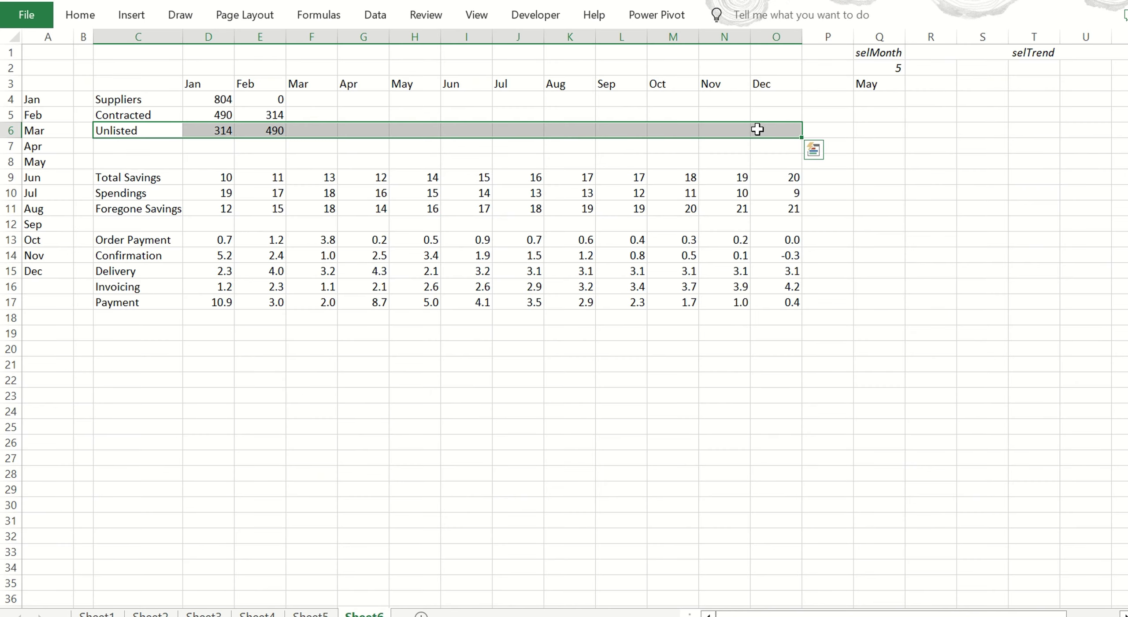
pyautogui.moveTo(358, 138); pyautogui.dragTo(358, 146)
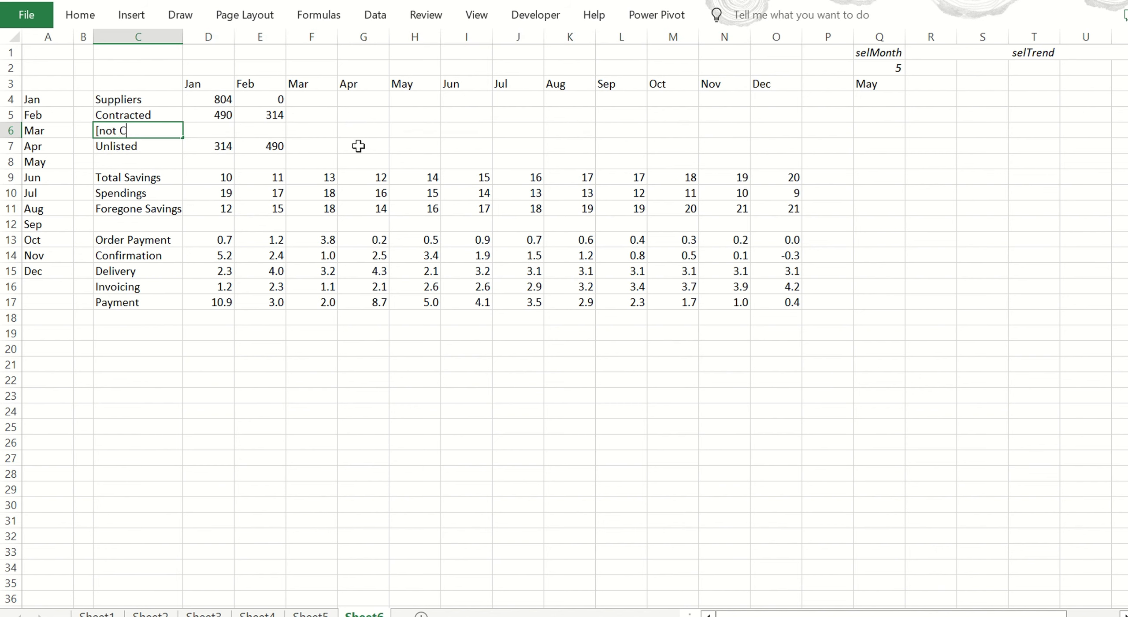
pyautogui.write(']')
pyautogui.press('Return')
pyautogui.press('Return')
pyautogui.write('[')
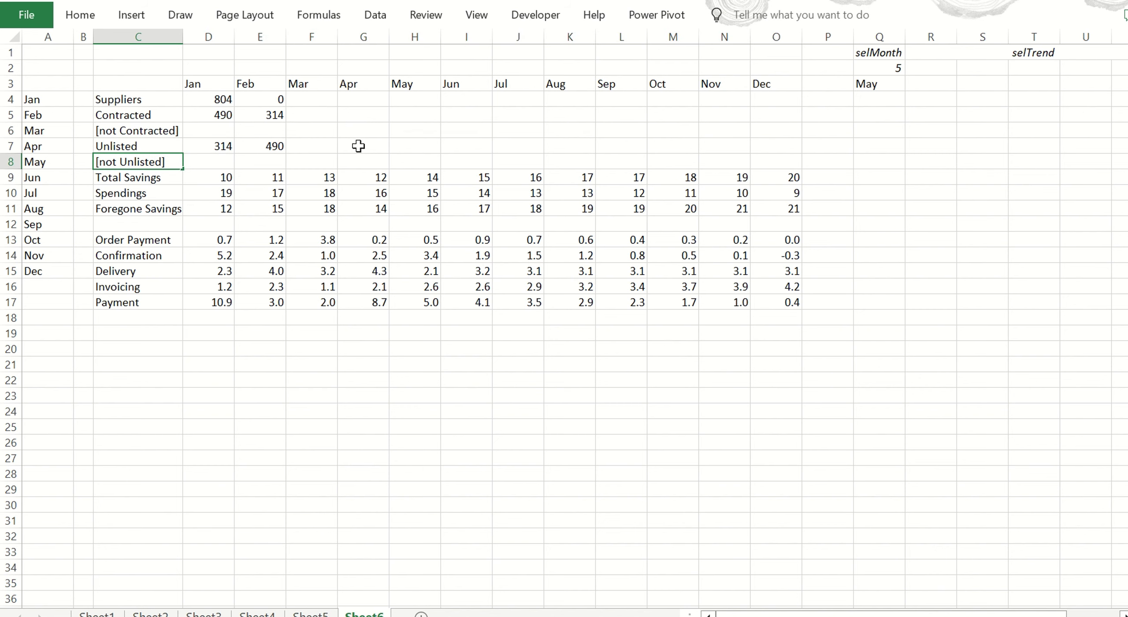
pyautogui.press('Tab')
pyautogui.write('490')
pyautogui.press('Up')
pyautogui.press('Up')
pyautogui.press('Return')
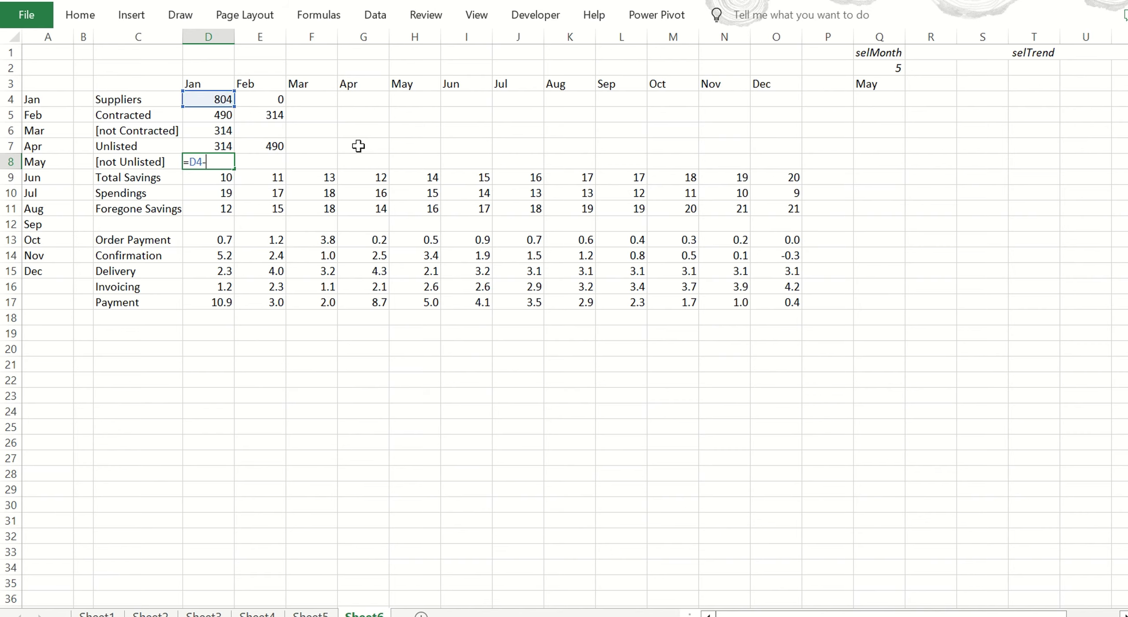
# Base the CONTACTED doughnut on D5:D6, Contracted versus not Contracted.
pyautogui.click(310, 614)
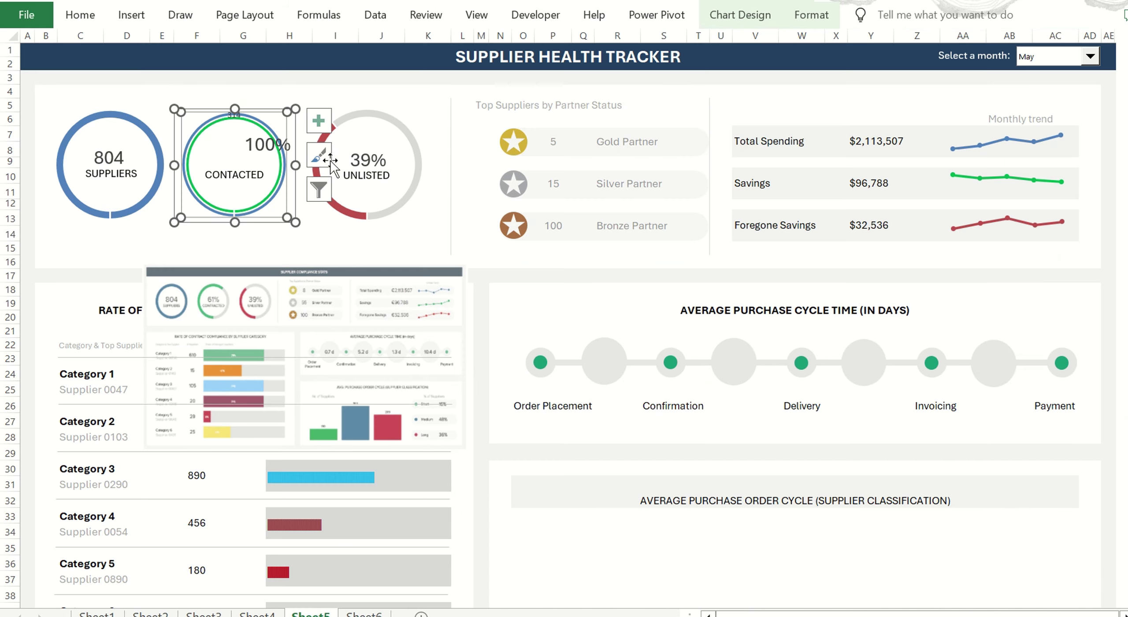
pyautogui.click(740, 15)
pyautogui.rightClick(855, 57)
pyautogui.press('Escape')
pyautogui.click(280, 152)
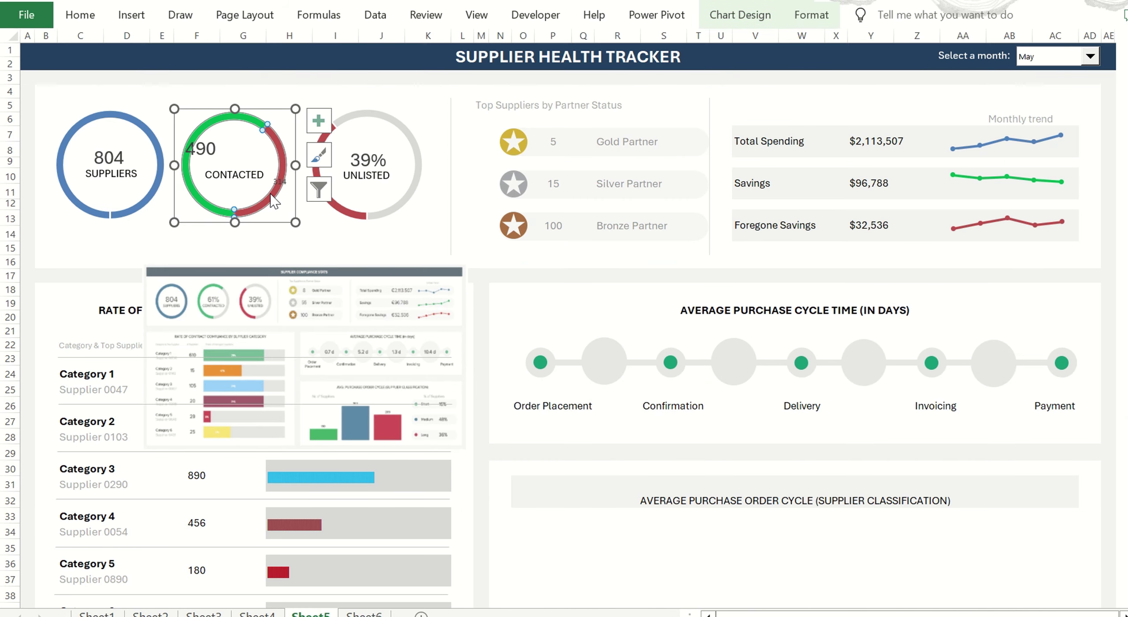
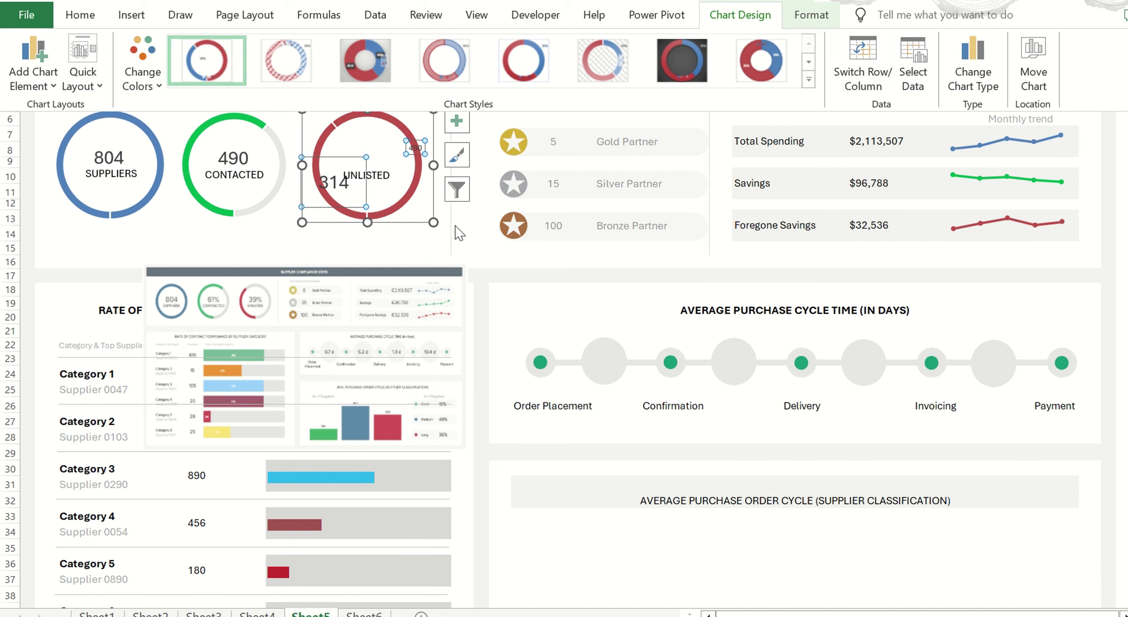
# Move the 314 UNLISTED text box into the centre of the red ring.
pyautogui.click(416, 147)
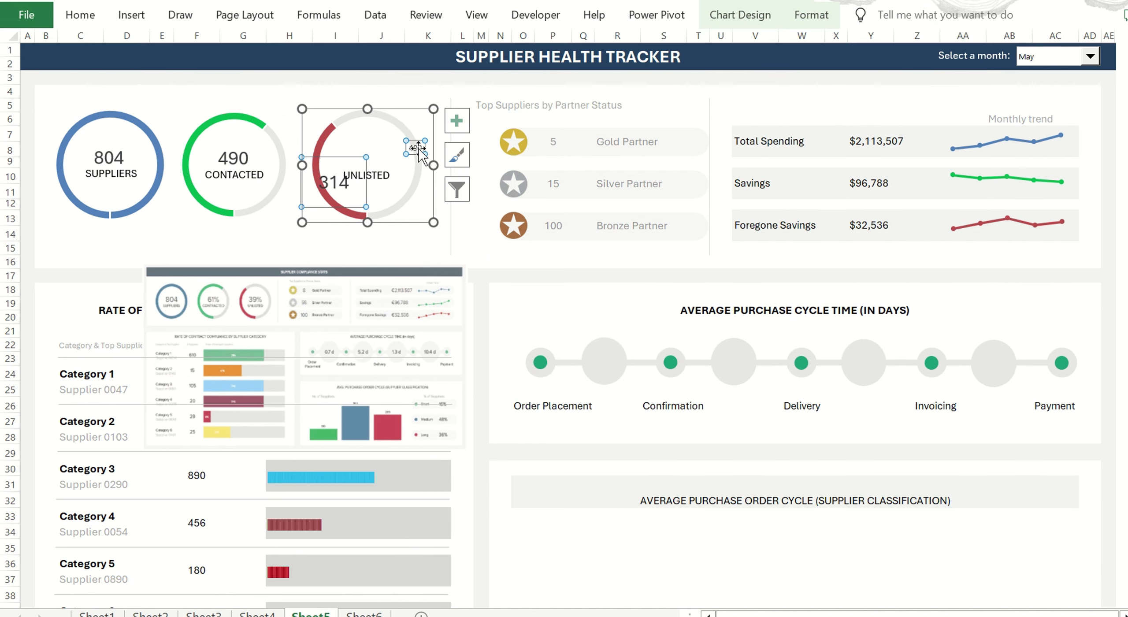
pyautogui.click(385, 144)
pyautogui.click(373, 140)
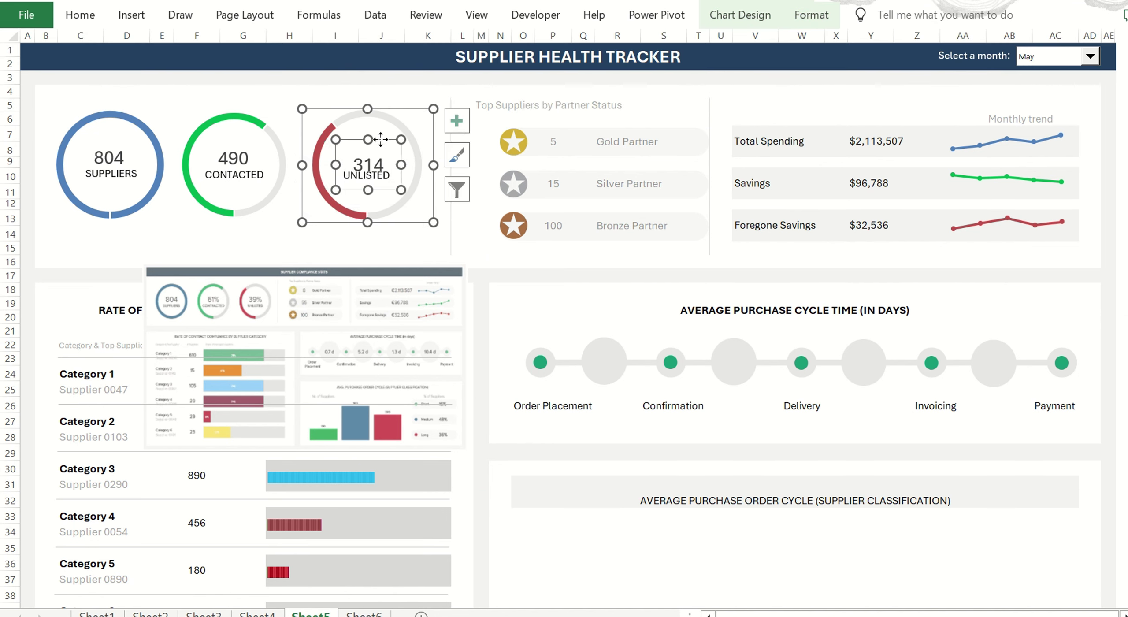
pyautogui.click(378, 176)
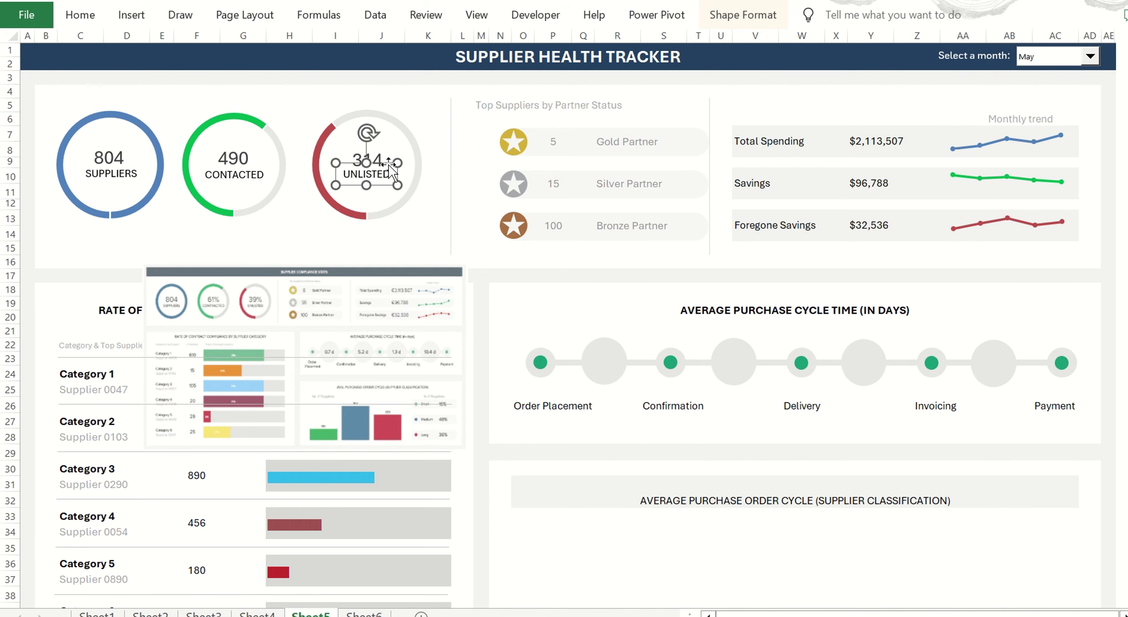
# Check the 804 suppliers chart's data source, then bring up the Sheet6 data table.
pyautogui.click(426, 234)
pyautogui.click(110, 113)
pyautogui.click(957, 57)
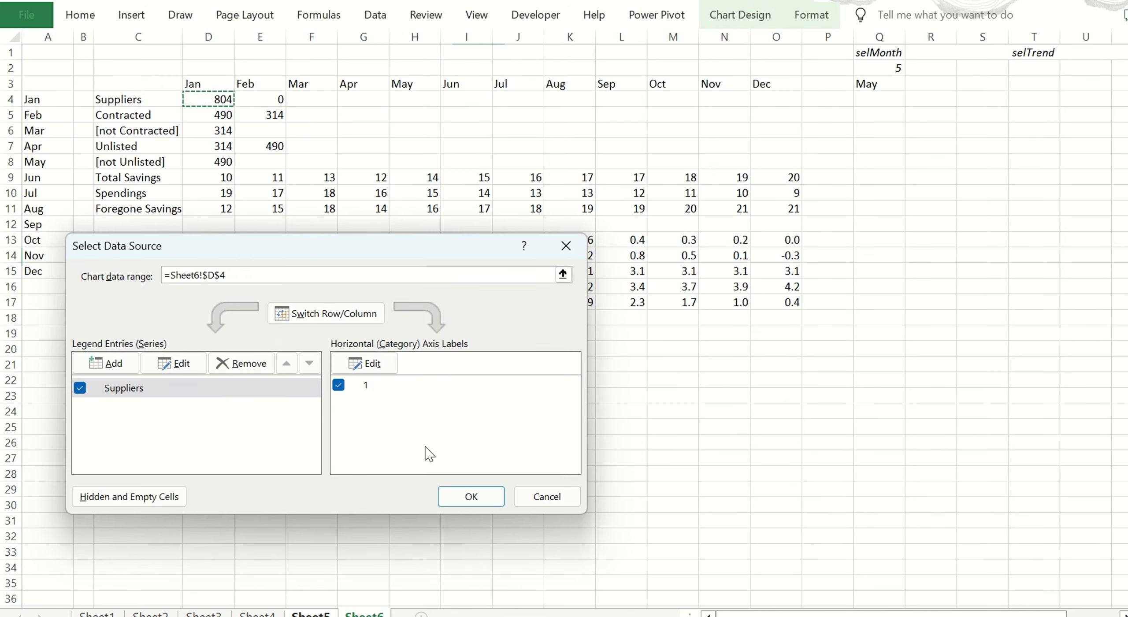
pyautogui.press('Escape')
pyautogui.hotkey('ctrl', 'pagedown')
# Narrow columns R through V on the data sheet.
pyautogui.click(268, 101)
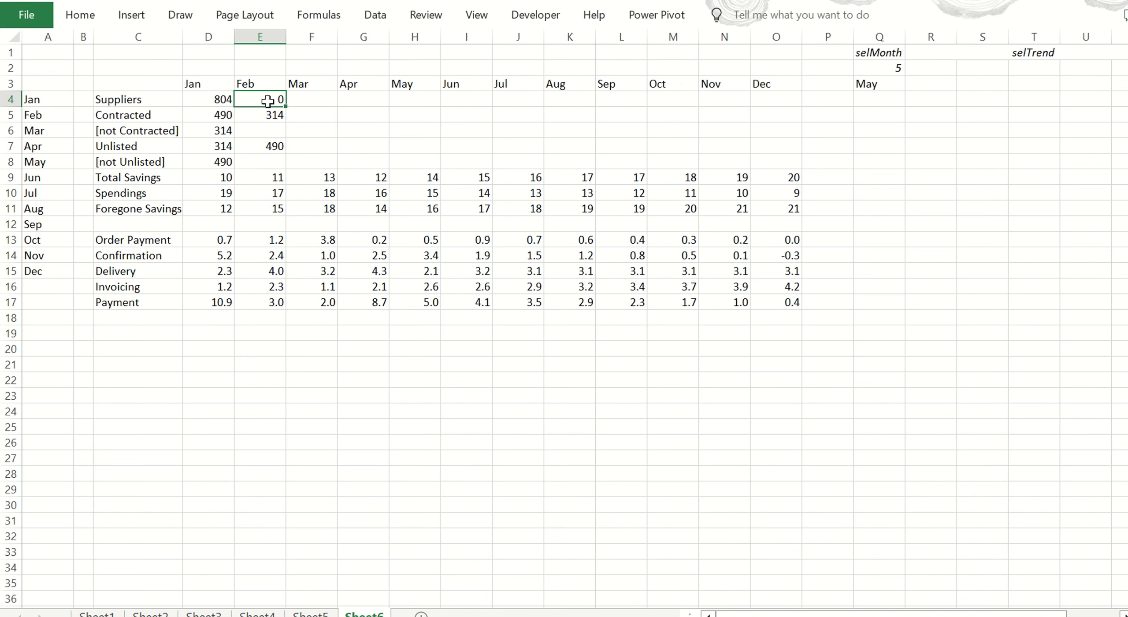
pyautogui.click(946, 66)
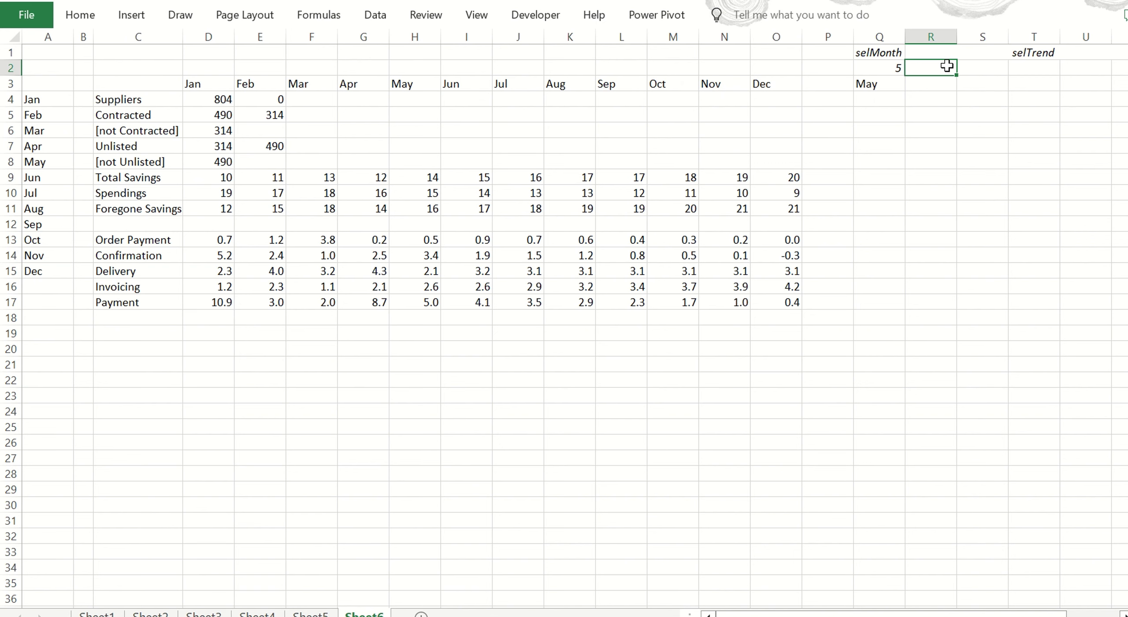
pyautogui.hscroll(1, 947, 66)
pyautogui.rightClick(972, 37)
pyautogui.moveTo(879, 37)
pyautogui.mouseDown()
pyautogui.moveTo(1101, 37)
pyautogui.moveTo(889, 37)
pyautogui.mouseUp()
pyautogui.press('Escape')
# Number the trend columns R2:V2 from 1 to 5.
pyautogui.click(1012, 69)
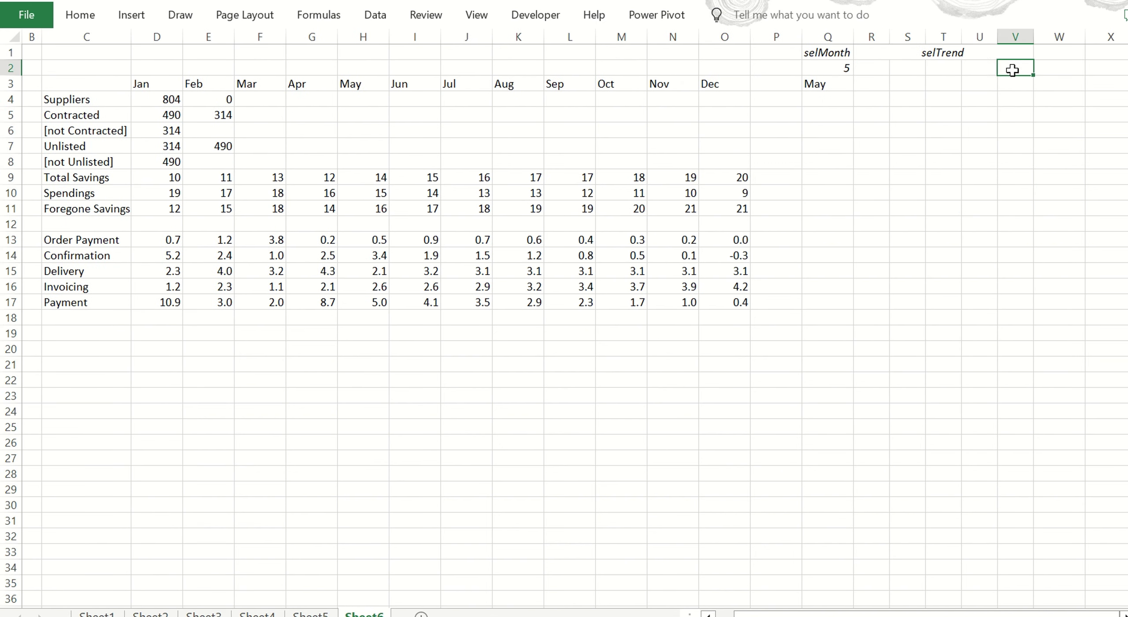
pyautogui.press('Left')
pyautogui.write('4')
pyautogui.press('Left')
pyautogui.write('3')
pyautogui.press('Left')
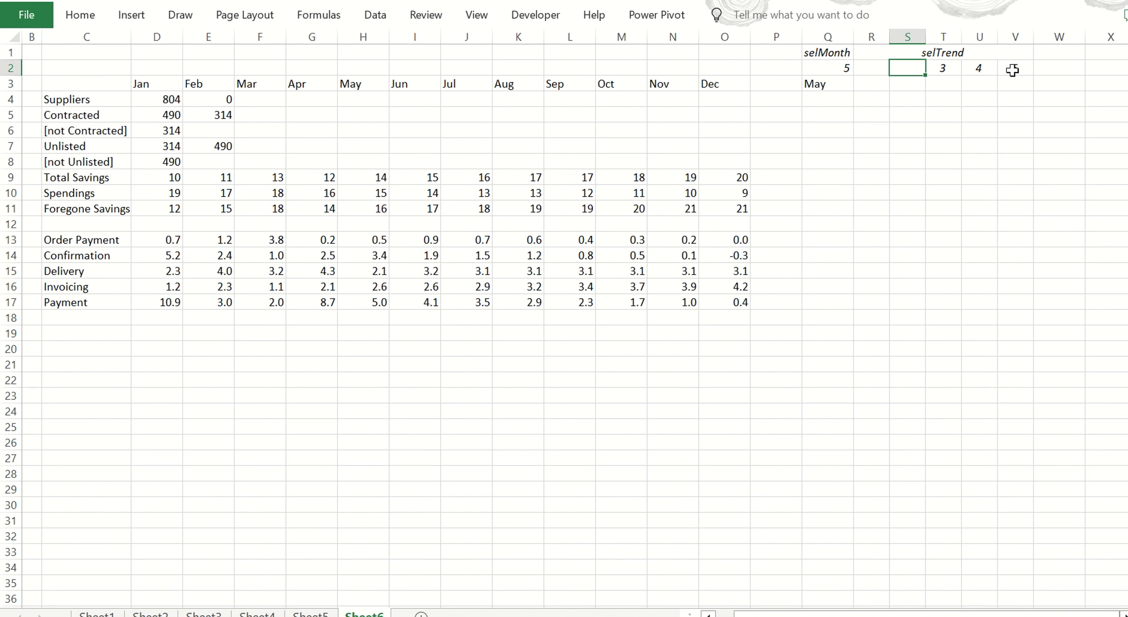
pyautogui.write('2')
pyautogui.press('Left')
pyautogui.write('-1')
pyautogui.press('Return')
pyautogui.press('Left')
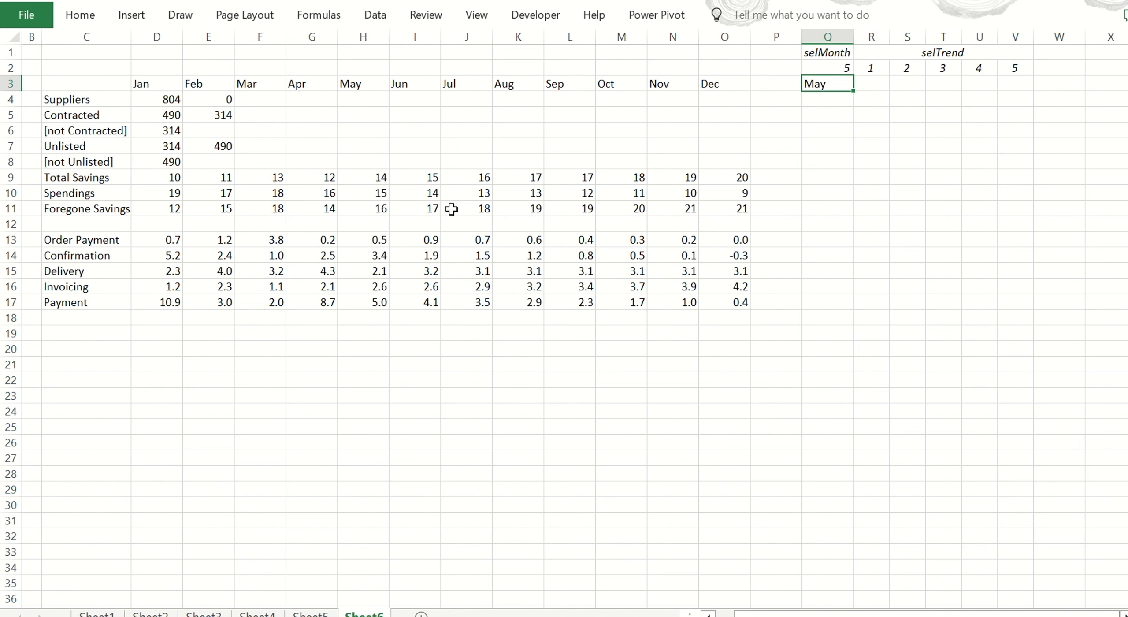
# Enter Suppliers values 804, 805, 806, 808, 810… through Dec with no decimals.
pyautogui.hscroll(-1, 451, 209)
pyautogui.click(304, 222)
pyautogui.click(267, 99)
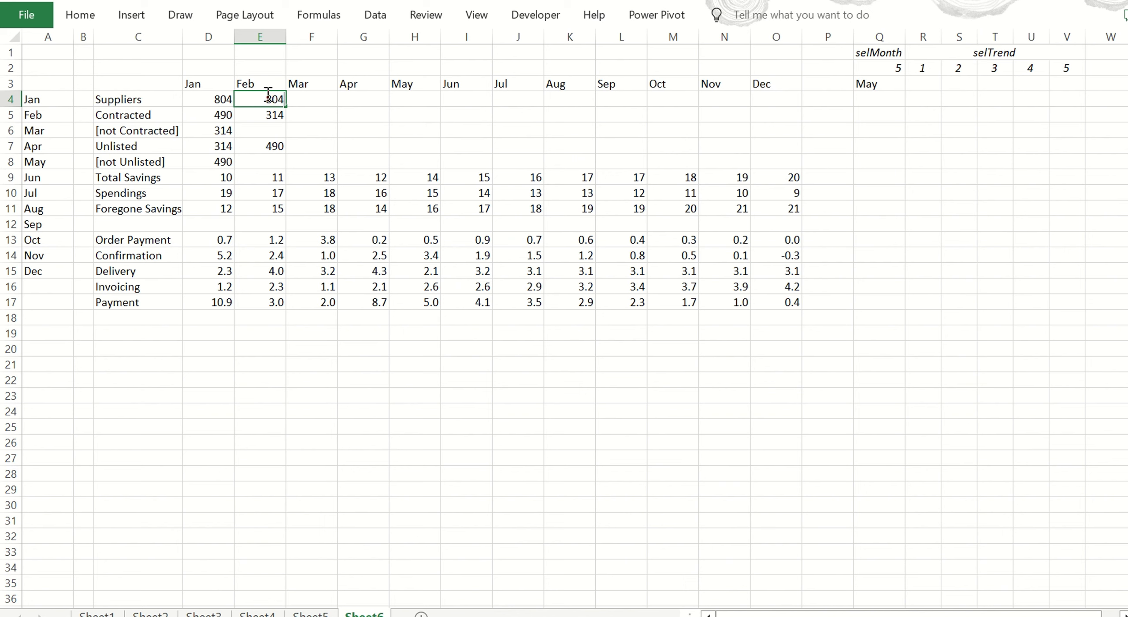
pyautogui.write('804\t805\t806\t808')
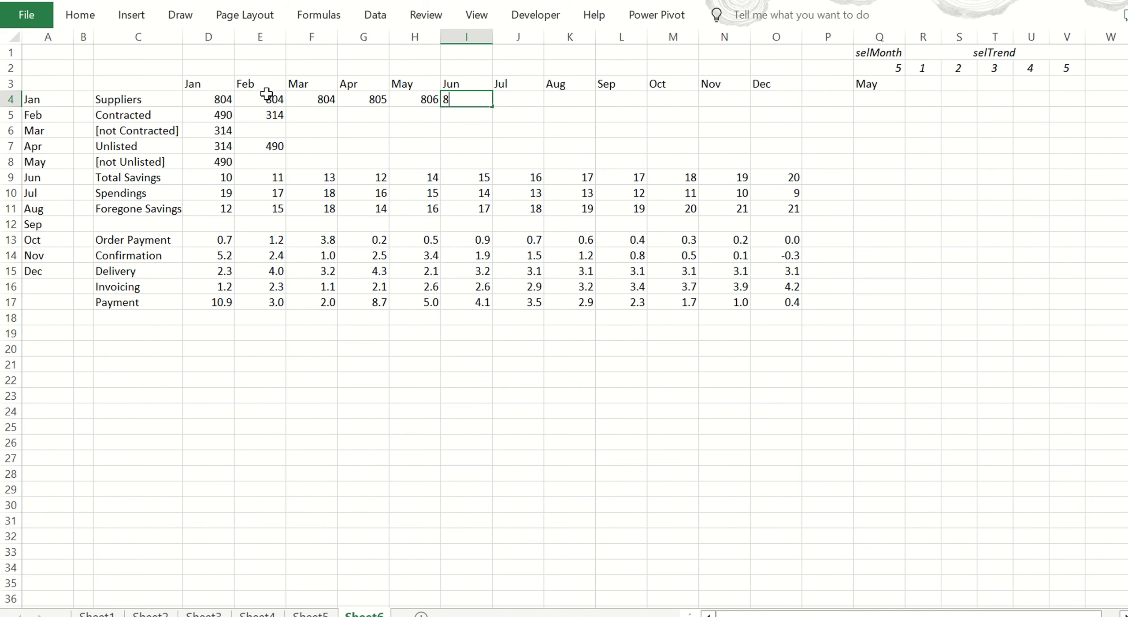
pyautogui.write('\t810\t815\t824\t830.333\t83')
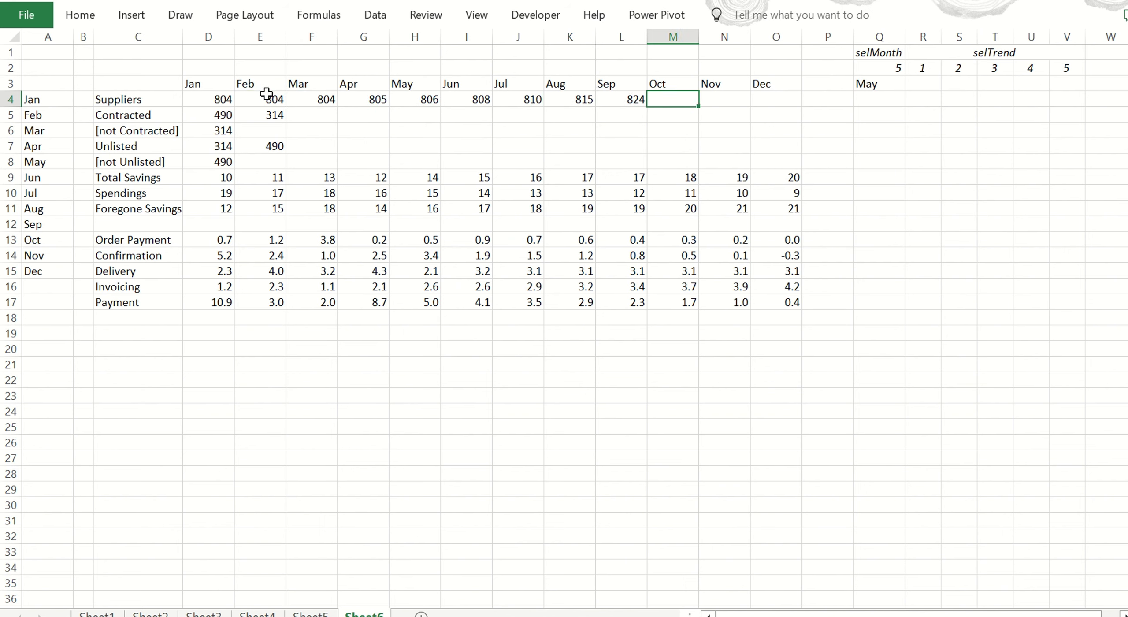
pyautogui.write('7.333')
pyautogui.moveTo(518, 99); pyautogui.dragTo(802, 107)
pyautogui.click(80, 14)
pyautogui.click(641, 84)
pyautogui.click(80, 14)
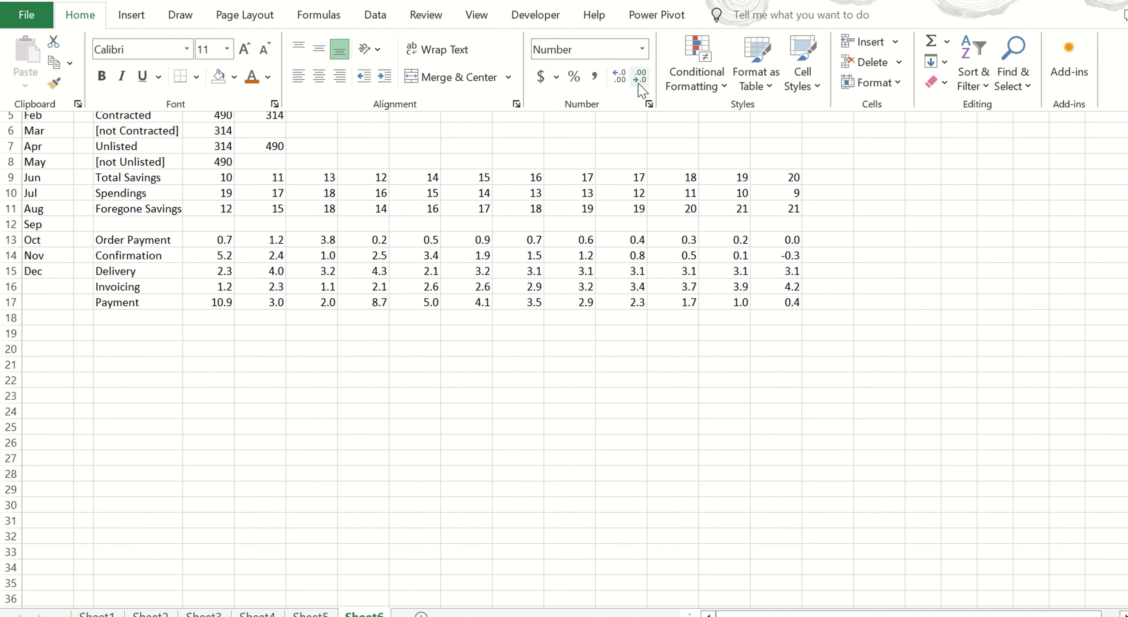
pyautogui.click(641, 84)
# Generate Contracted and Unlisted figures with RANDBETWEEN through Dec, pasted as fixed values.
pyautogui.click(265, 116)
pyautogui.press('Delete')
pyautogui.write('=')
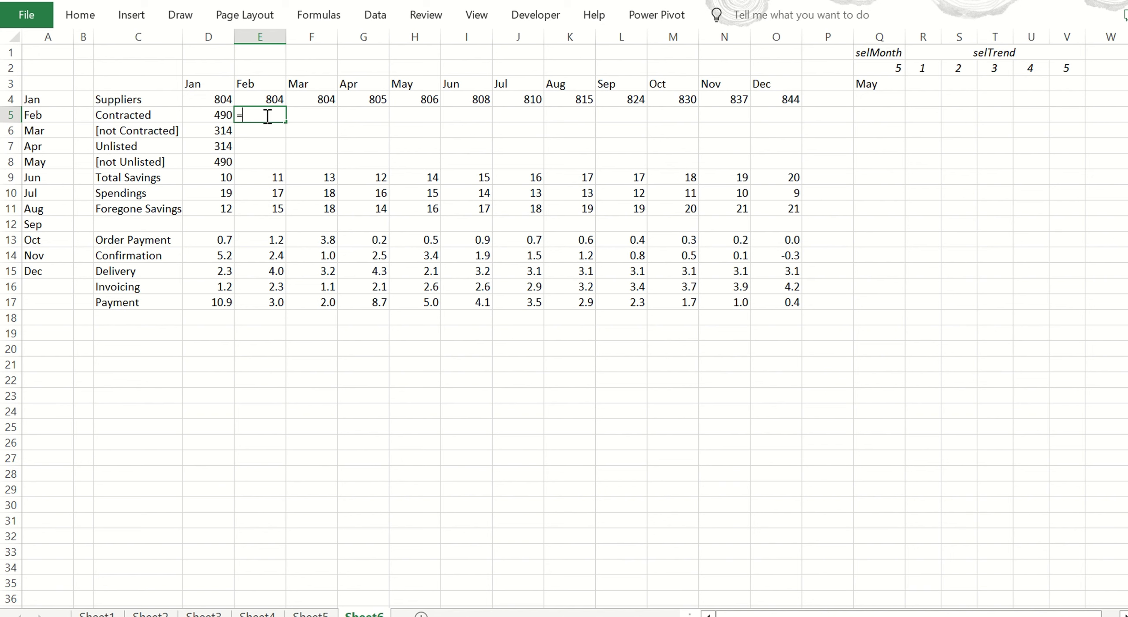
pyautogui.write('randb')
pyautogui.press('Tab')
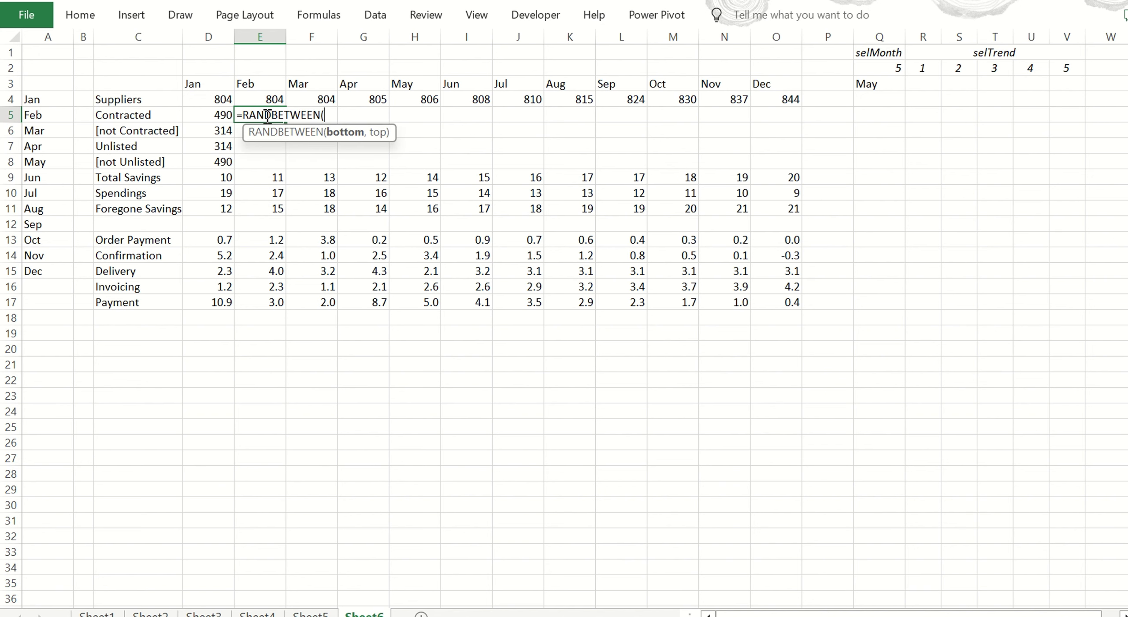
pyautogui.press('Return')
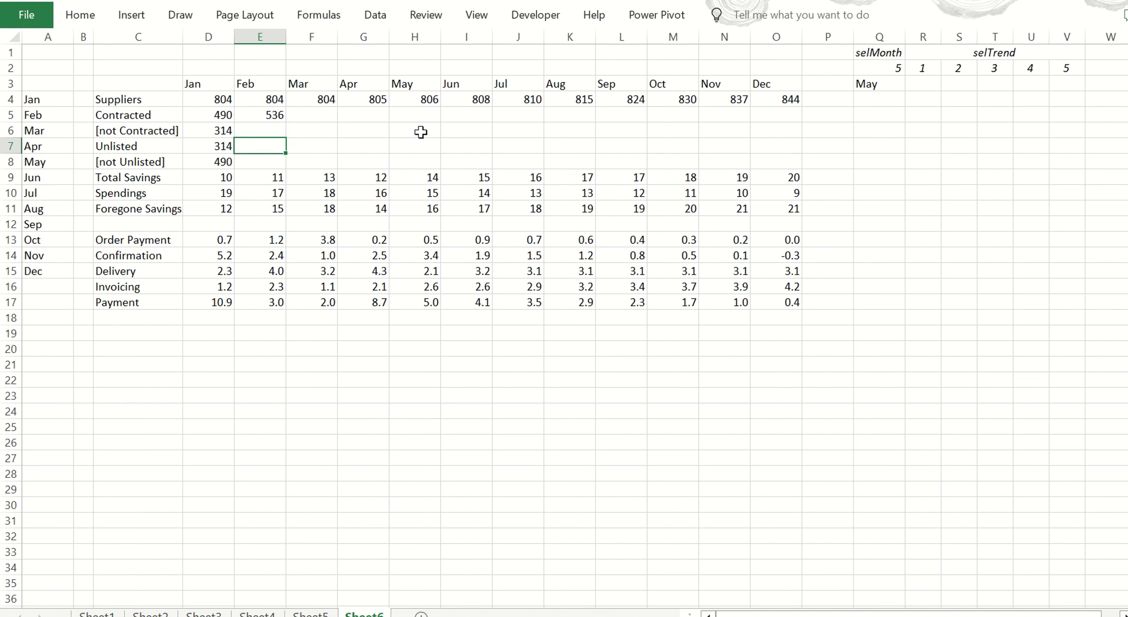
pyautogui.write('=randb')
pyautogui.press('Tab')
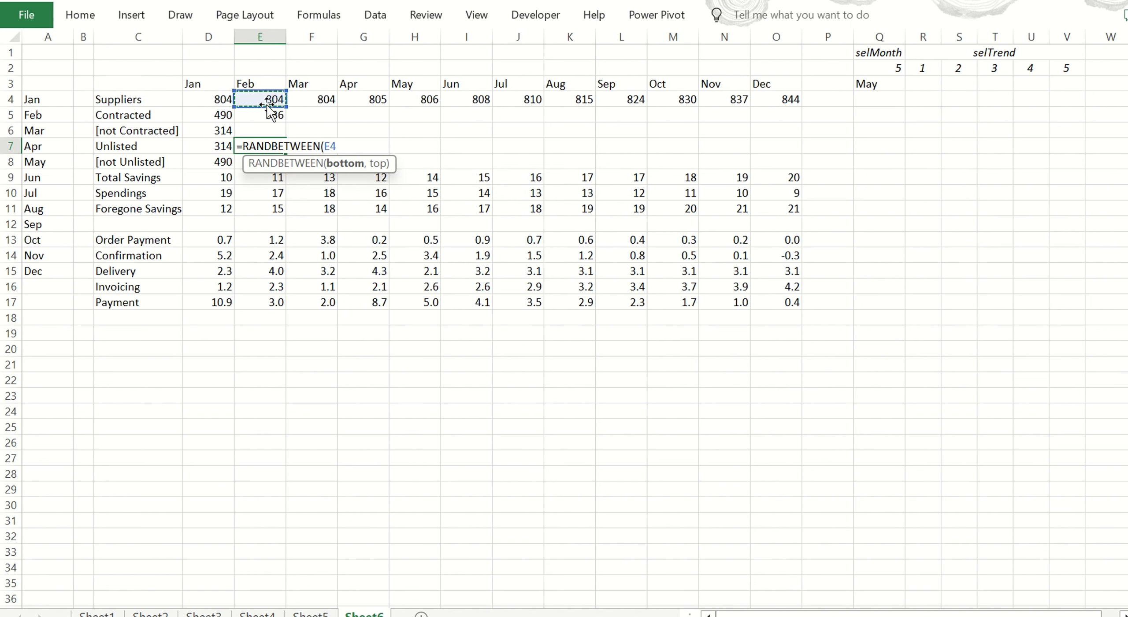
pyautogui.write('4/')
pyautogui.press('Return')
pyautogui.moveTo(260, 114)
pyautogui.mouseDown()
pyautogui.moveTo(260, 146)
pyautogui.moveTo(800, 153)
pyautogui.mouseUp()
pyautogui.hotkey('ctrl', 'c')
pyautogui.rightClick(249, 114)
pyautogui.click(311, 219)
# Fill the [not Contracted] and [not Unlisted] complement rows across to Dec.
pyautogui.moveTo(234, 138); pyautogui.dragTo(800, 138)
pyautogui.click(208, 162)
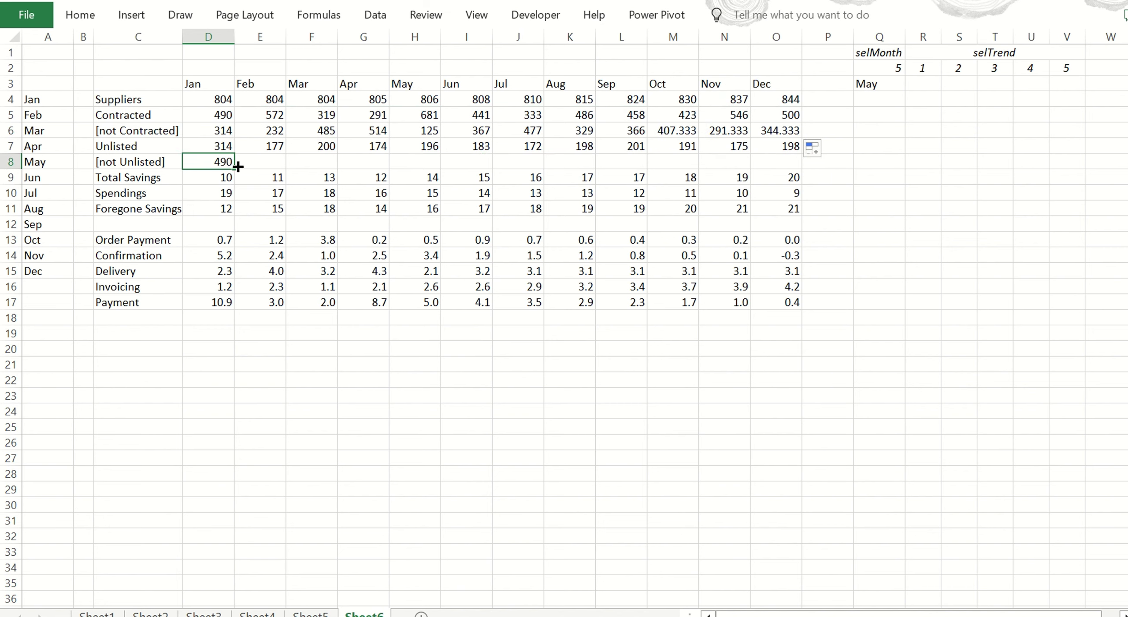
pyautogui.moveTo(234, 169); pyautogui.dragTo(800, 169)
pyautogui.click(901, 85)
pyautogui.click(908, 84)
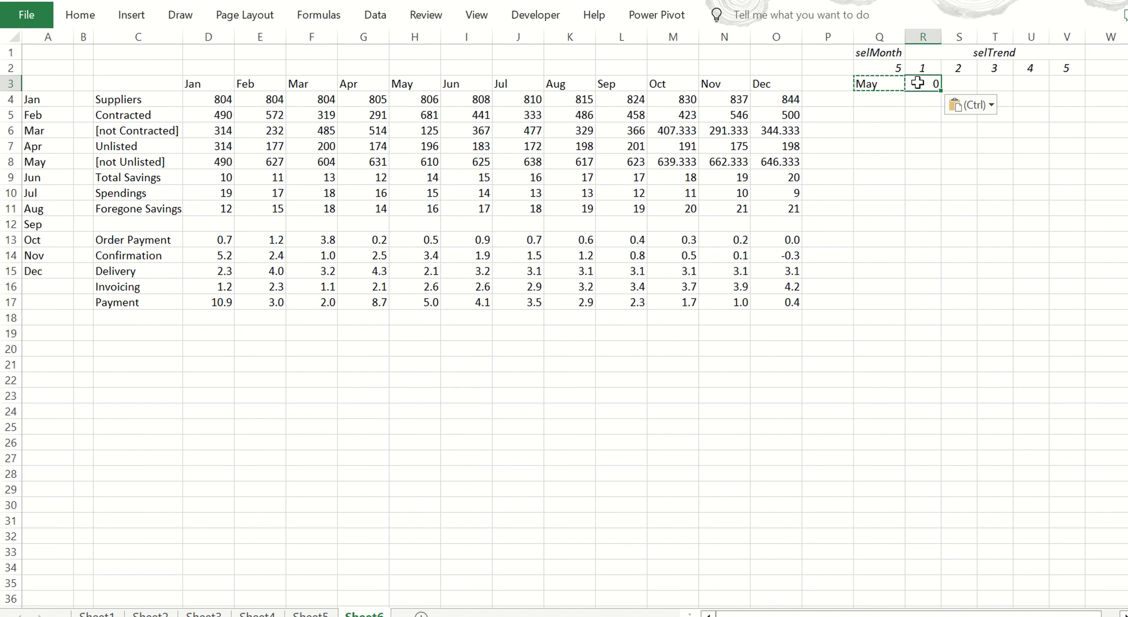
# Enter =INDEX(A4:A15,R2) in R3 to show the month name, and copy it.
pyautogui.write('=INDEX(A4:A15,R2)')
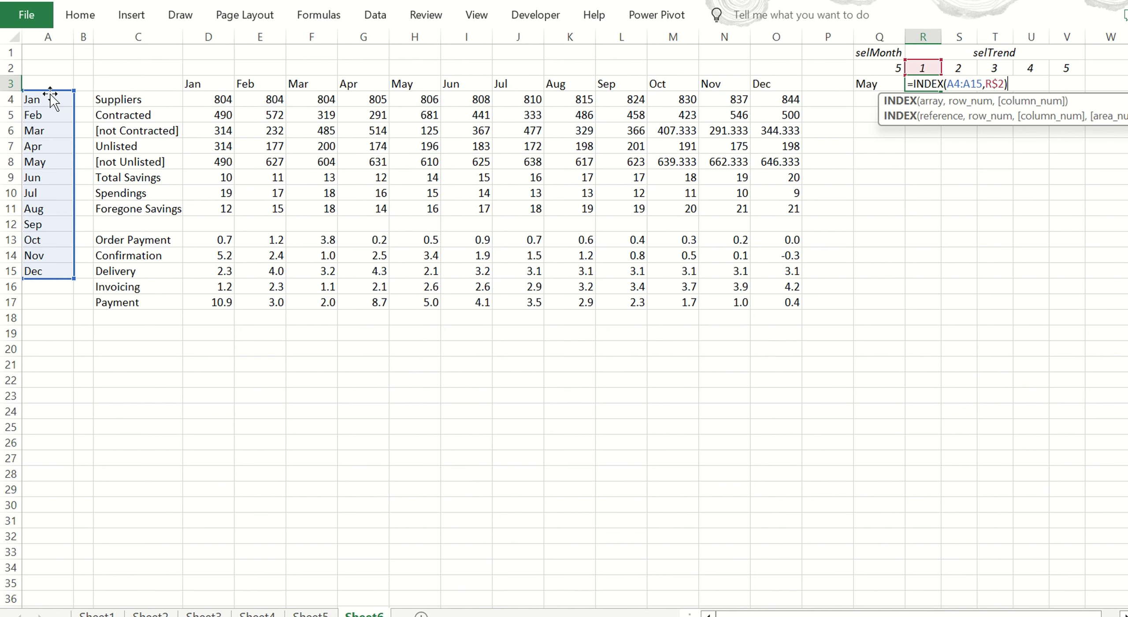
pyautogui.hotkey('ctrl', 'Return')
pyautogui.hotkey('ctrl', 'c')
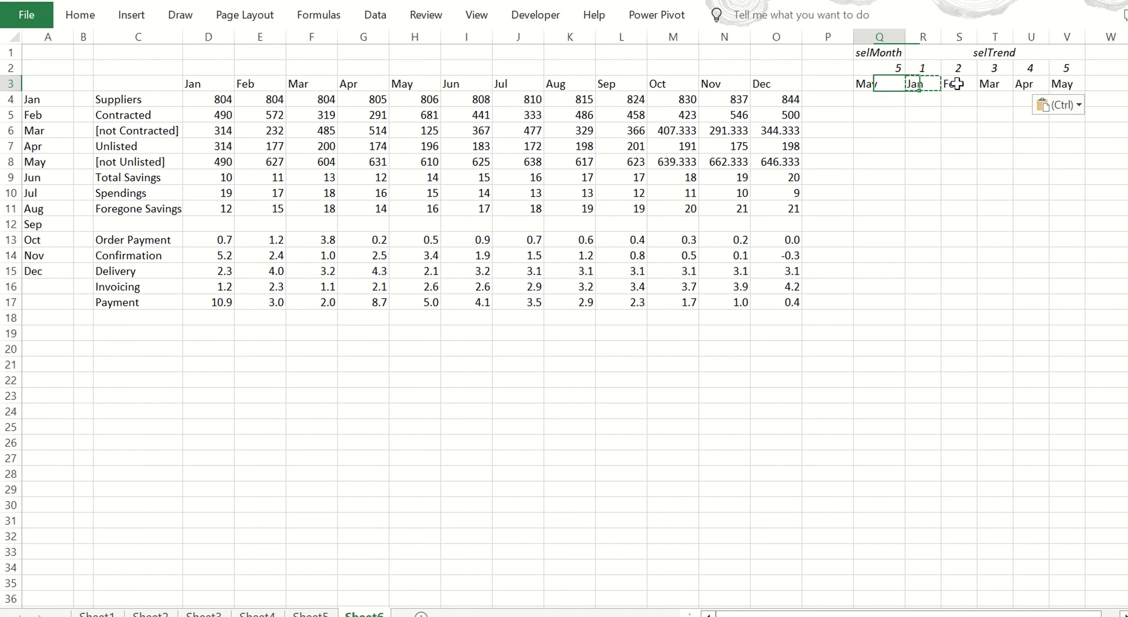
pyautogui.click(922, 37)
pyautogui.rightClick(931, 41)
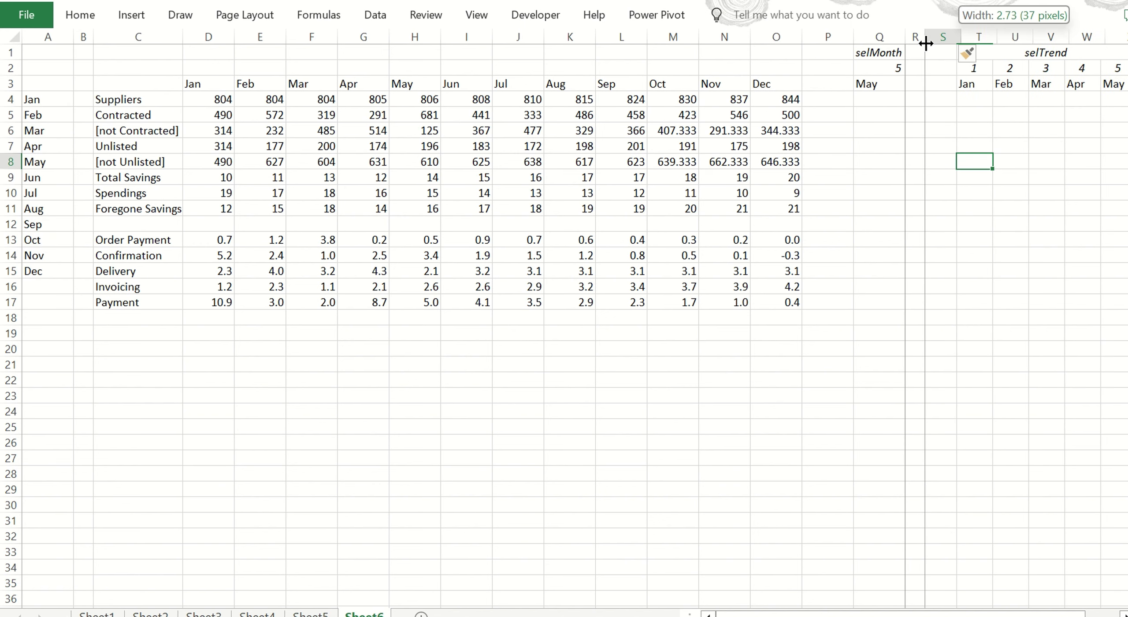
# Add an HLOOKUP in Q4 pulling the chosen month from D3:O17, filled down to row 17.
pyautogui.click(865, 97)
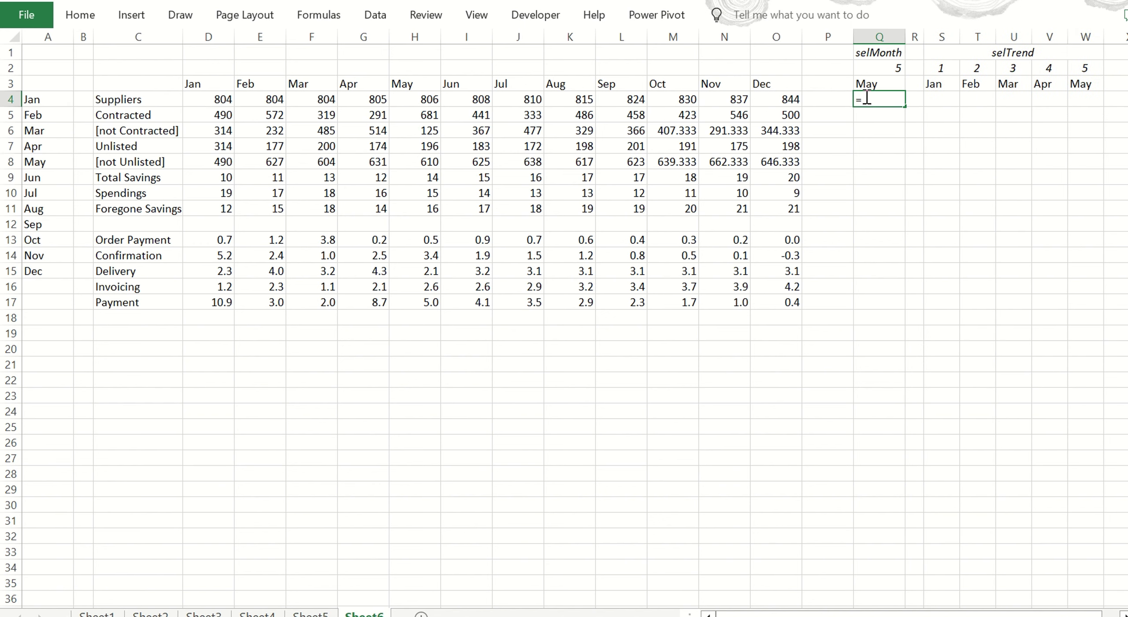
pyautogui.write('hlo')
pyautogui.press('Tab')
pyautogui.click(866, 83)
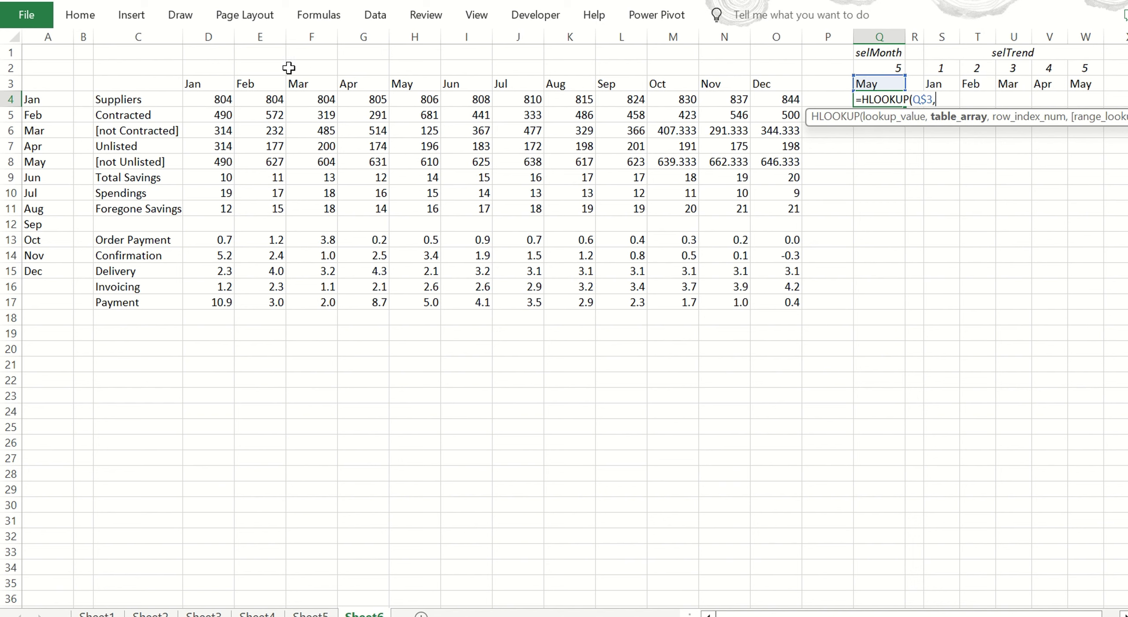
pyautogui.moveTo(208, 84); pyautogui.dragTo(774, 301)
pyautogui.write(',rows(')
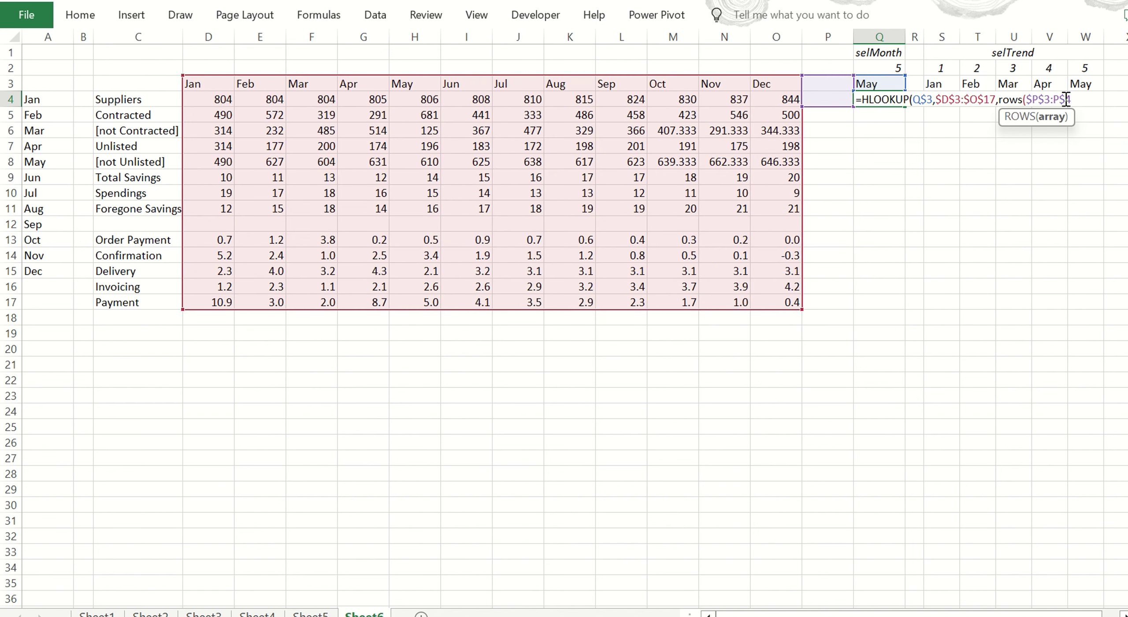
pyautogui.write('),0)')
pyautogui.hotkey('ctrl', 'Return')
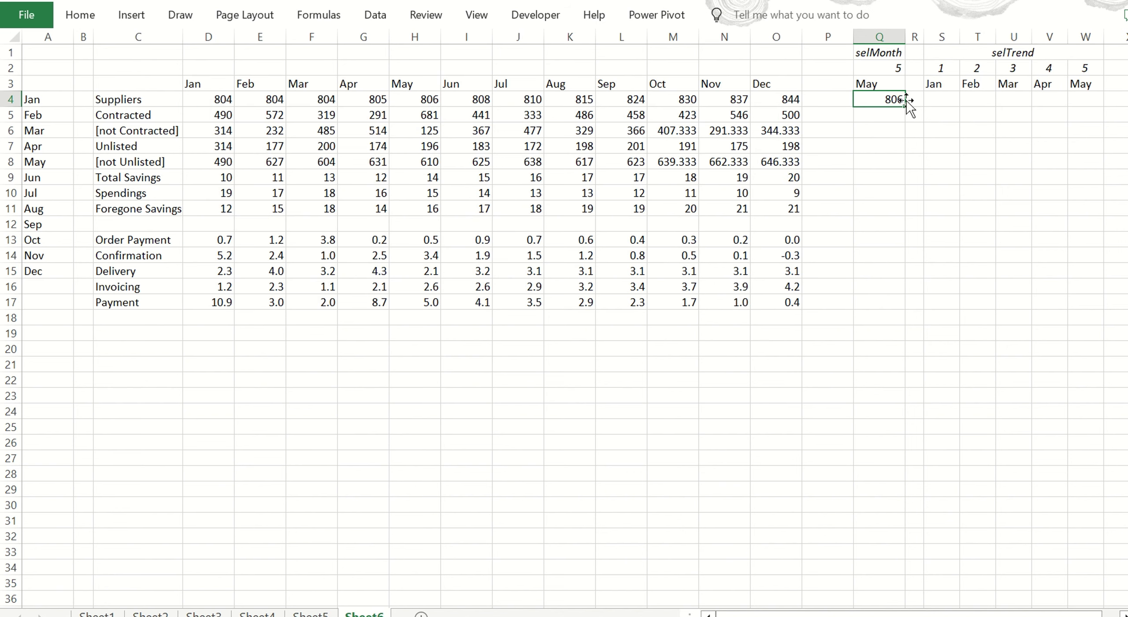
pyautogui.moveTo(904, 107); pyautogui.dragTo(864, 311)
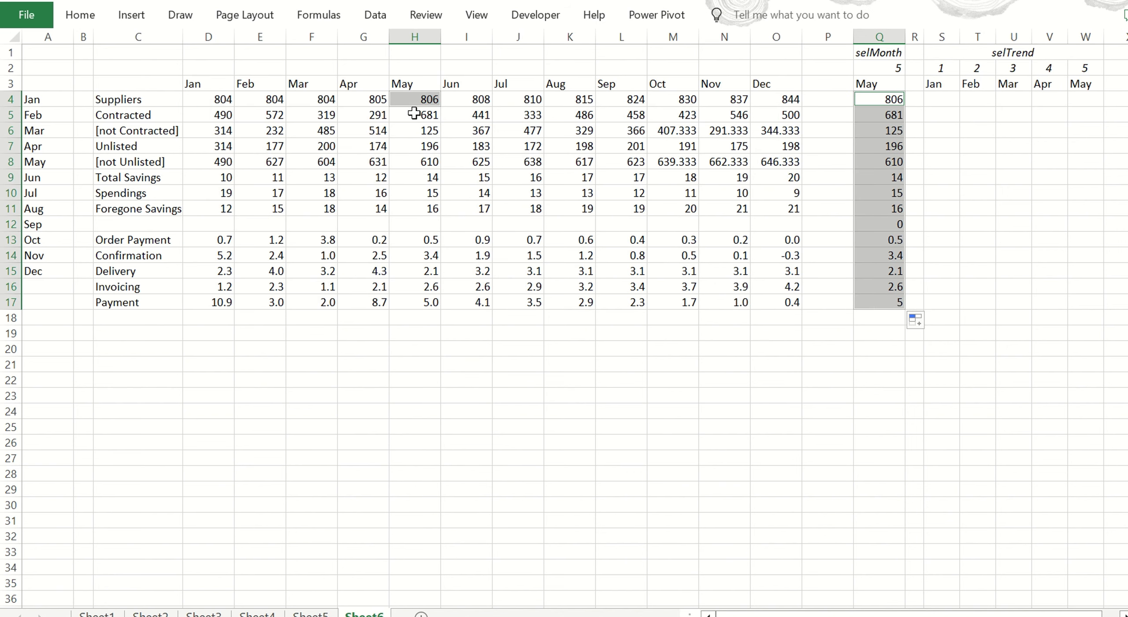
pyautogui.moveTo(416, 110); pyautogui.dragTo(418, 299)
# Copy the Q4:Q17 lookups into the Jan–May trend columns, then return to the dashboard sheet.
pyautogui.hotkey('ctrl', 'c')
pyautogui.press('Right')
pyautogui.press('Right')
pyautogui.hotkey('ctrl', 'v')
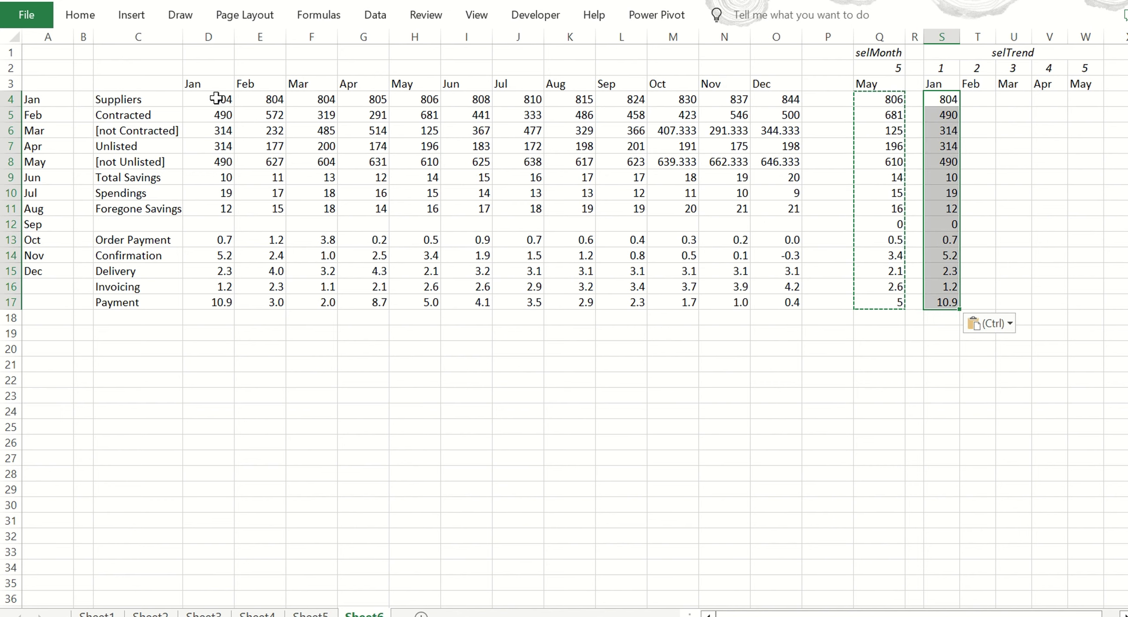
pyautogui.click(973, 106)
pyautogui.moveTo(973, 105); pyautogui.dragTo(1075, 302)
pyautogui.hotkey('ctrl', 'v')
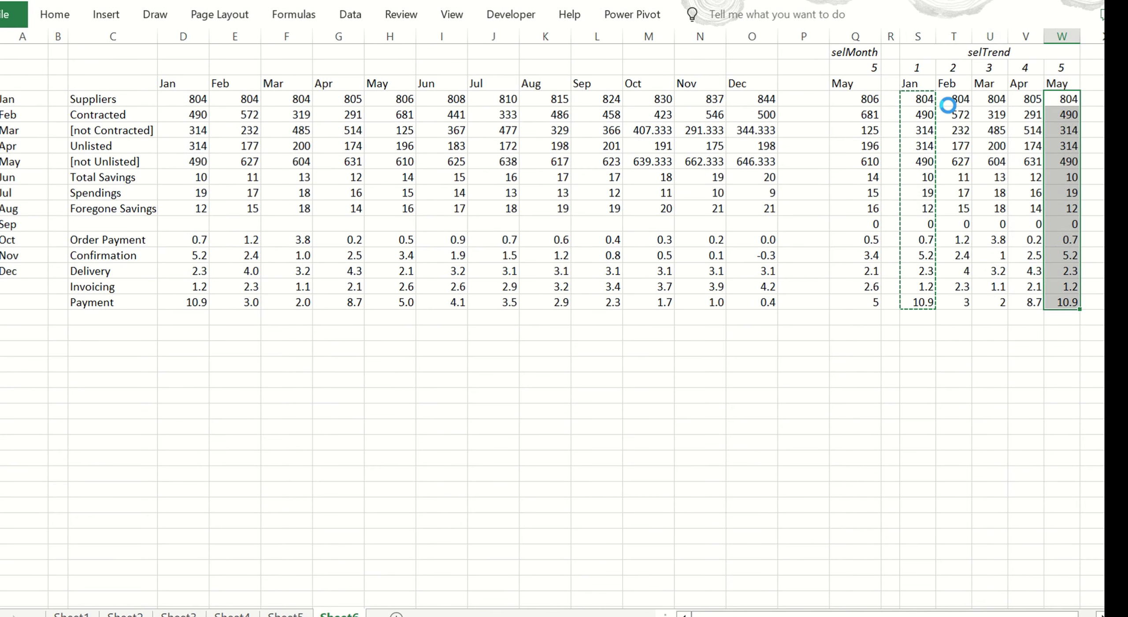
pyautogui.click(285, 614)
pyautogui.click(83, 163)
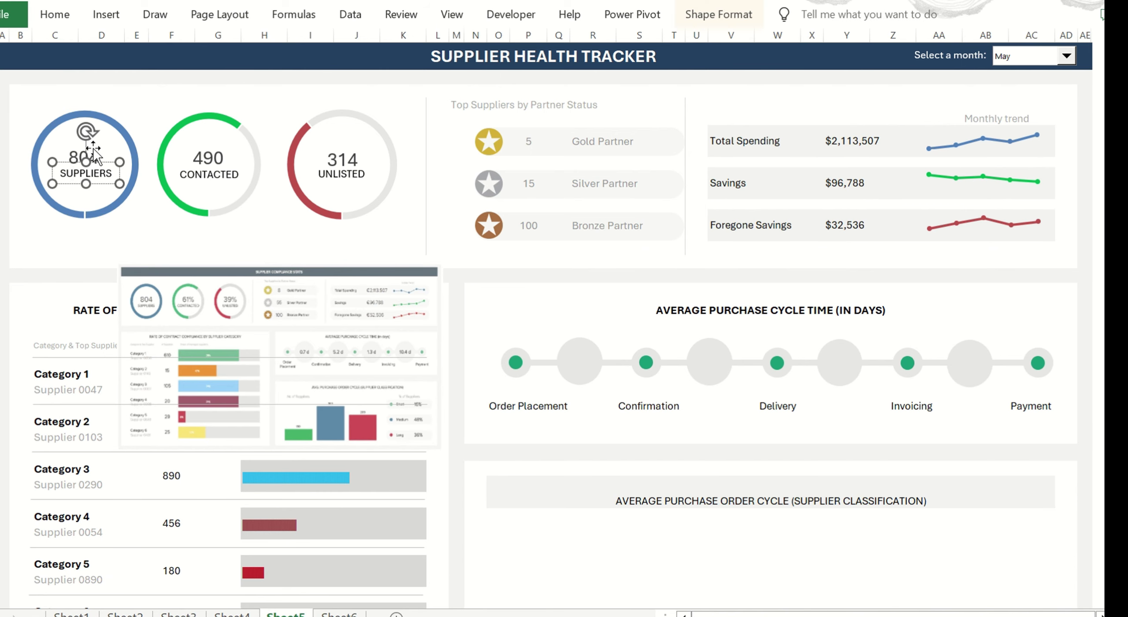
# Turn on data labels for the Suppliers donut and drag the 806 label to its centre.
pyautogui.click(86, 133)
pyautogui.click(788, 15)
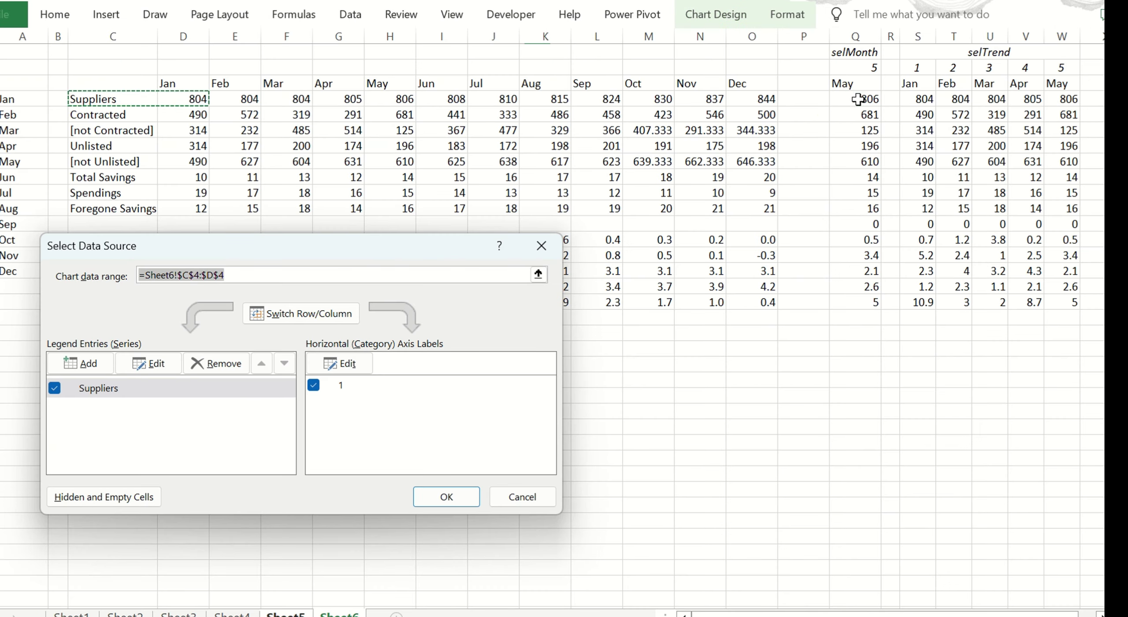
pyautogui.click(446, 496)
pyautogui.click(171, 120)
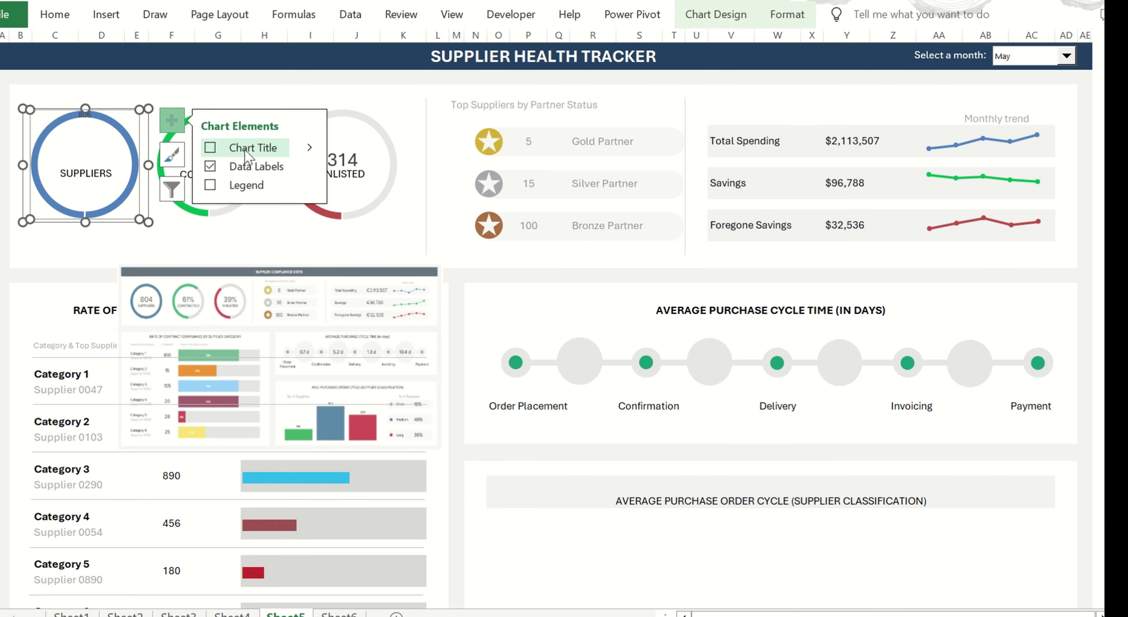
pyautogui.click(377, 219)
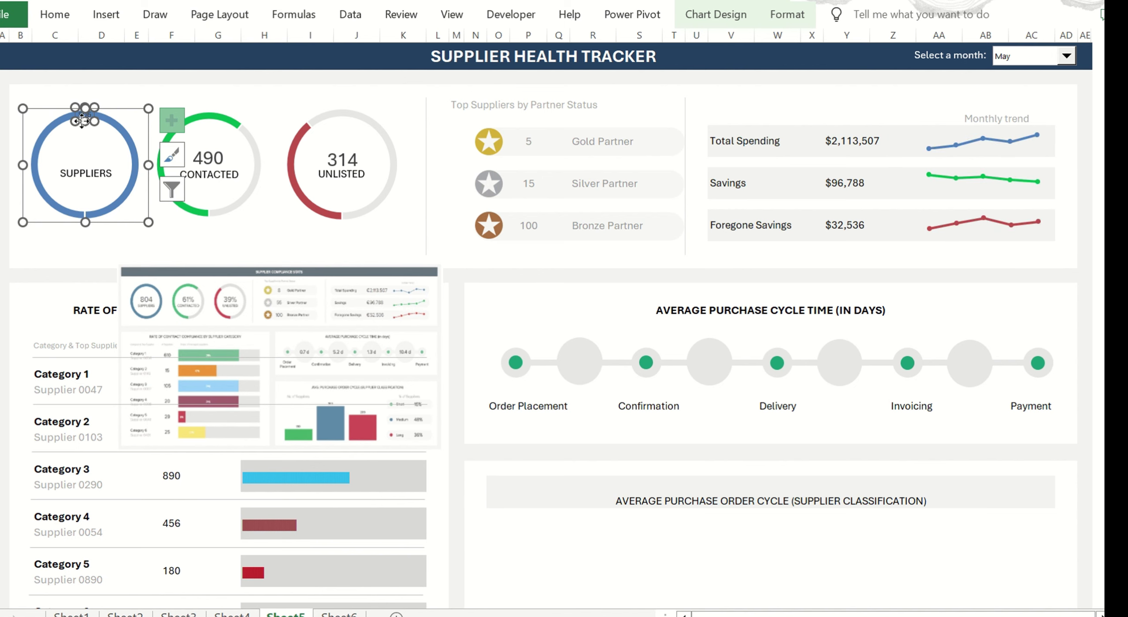
pyautogui.moveTo(85, 114); pyautogui.dragTo(83, 157)
# Enlarge the 806 label to font size 20 above the SUPPLIERS caption.
pyautogui.click(54, 14)
pyautogui.click(147, 45)
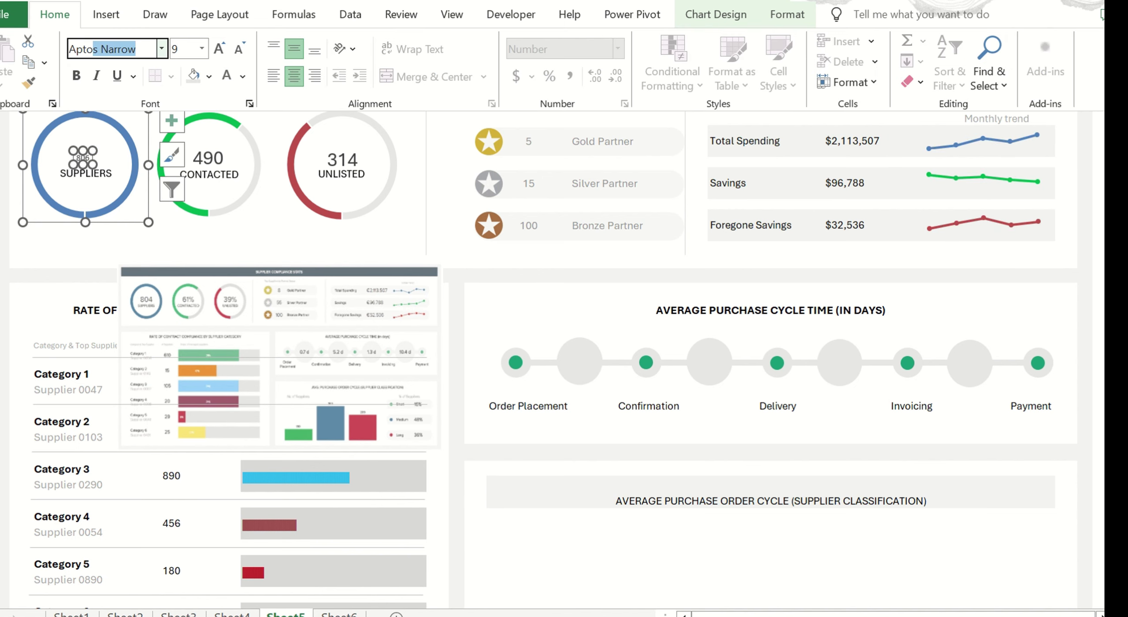
pyautogui.click(185, 48)
pyautogui.write('20')
pyautogui.press('Return')
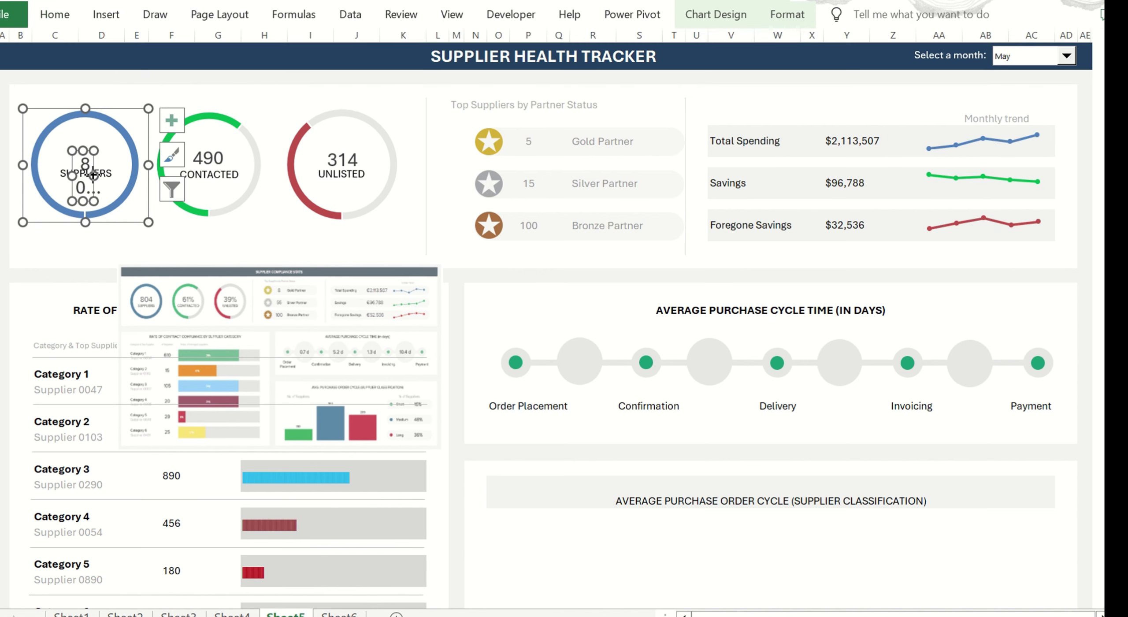
pyautogui.click(212, 159)
pyautogui.click(86, 173)
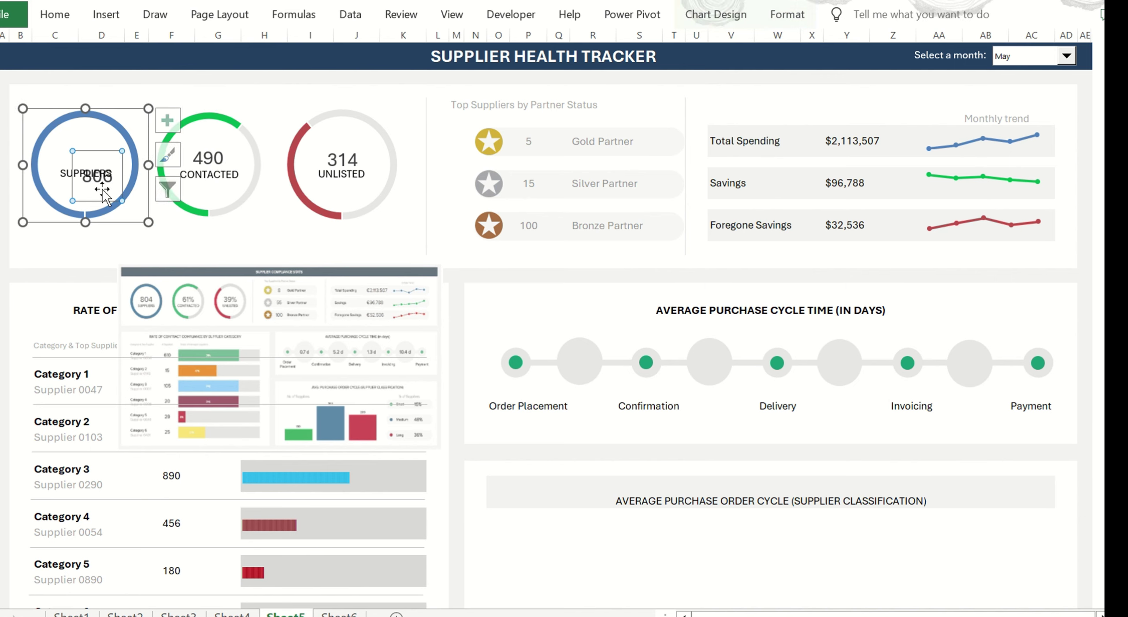
pyautogui.click(87, 173)
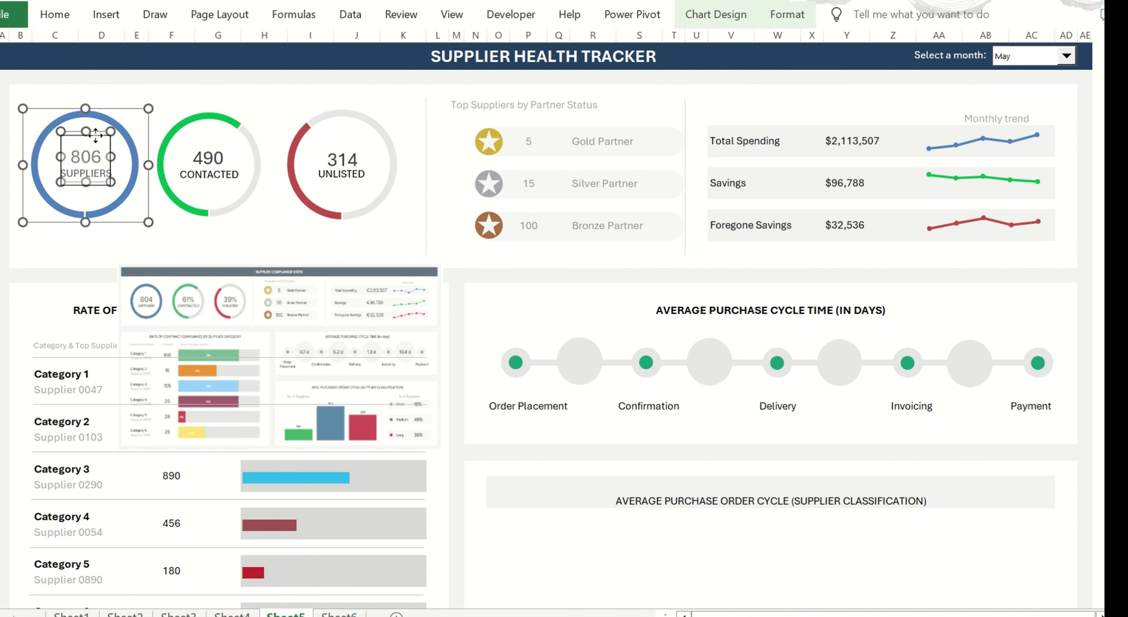
pyautogui.click(238, 132)
pyautogui.click(715, 17)
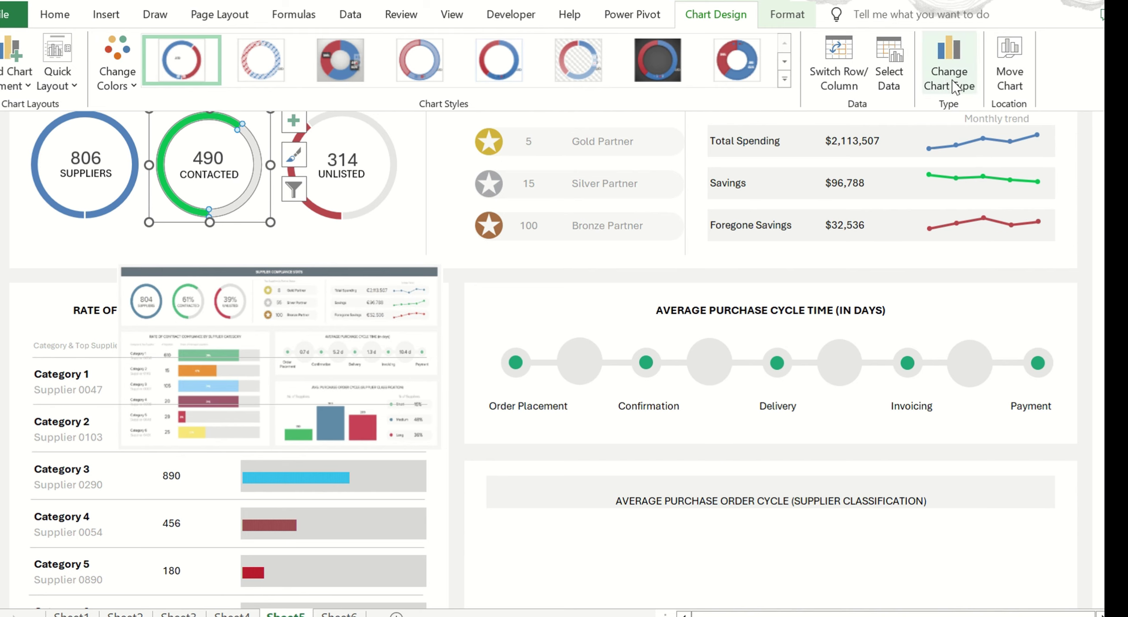
# Save the donut chart as the 'suppier' chart template.
pyautogui.rightClick(251, 218)
pyautogui.click(329, 406)
pyautogui.write('suppier')
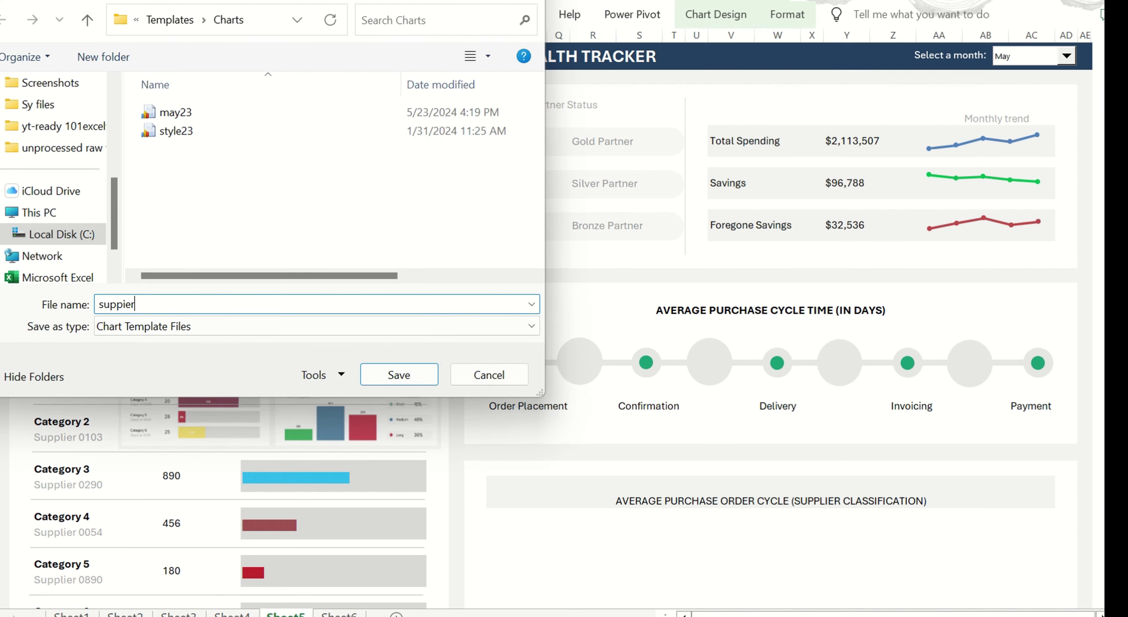
pyautogui.press('Return')
# Point the CONTACTED donut at Q5:Q6 and apply the suppier template.
pyautogui.click(716, 14)
pyautogui.click(959, 55)
pyautogui.moveTo(855, 99); pyautogui.dragTo(868, 126)
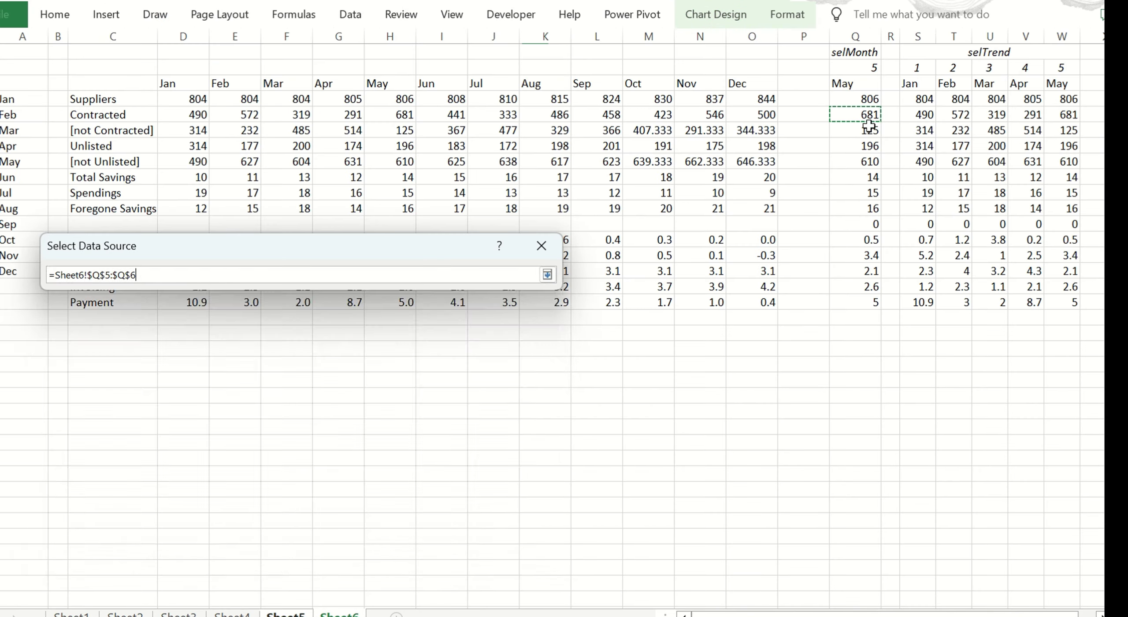
pyautogui.click(445, 497)
pyautogui.click(715, 15)
pyautogui.click(947, 56)
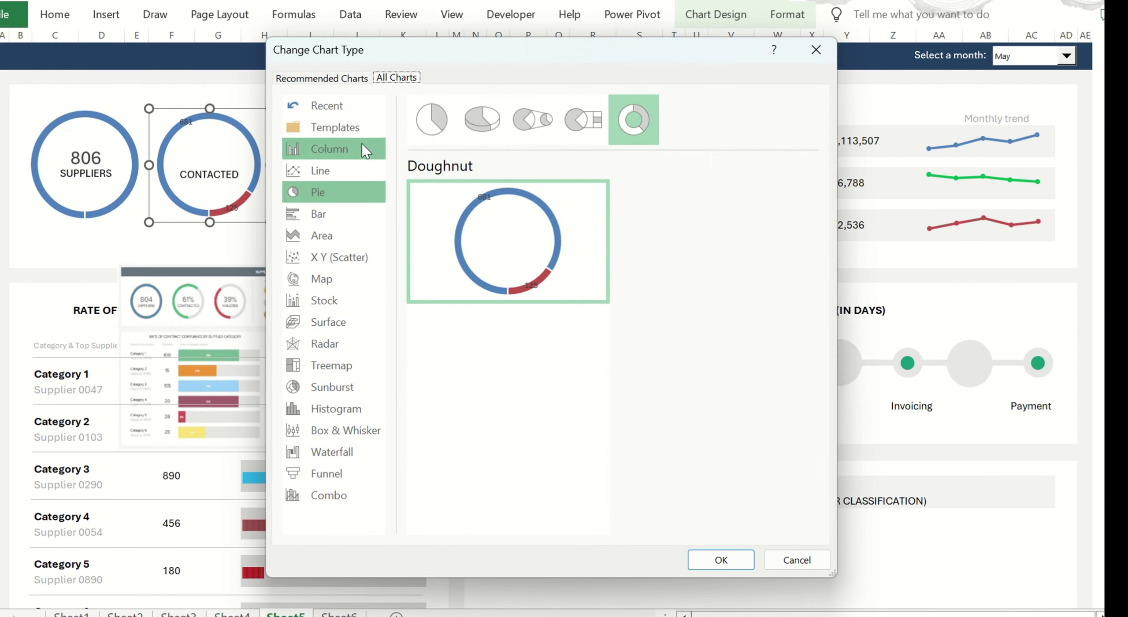
pyautogui.click(335, 128)
pyautogui.click(516, 352)
pyautogui.click(721, 559)
pyautogui.click(226, 151)
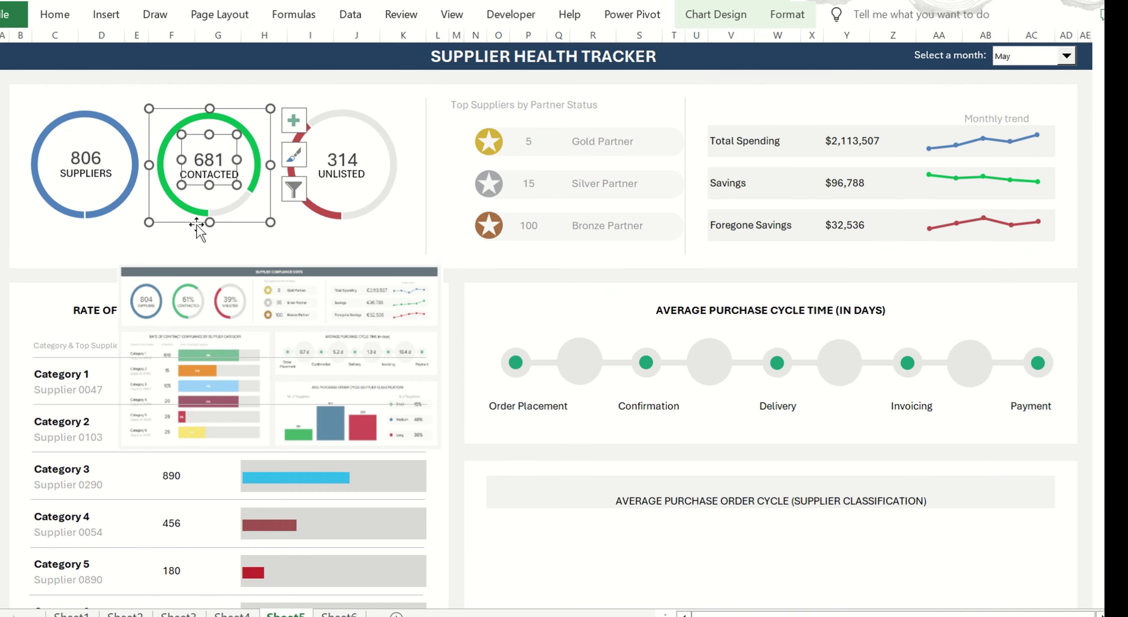
pyautogui.moveTo(236, 143); pyautogui.dragTo(236, 142)
# Point the UNLISTED donut at Q7:Q8, apply the template, and place 196 above its caption.
pyautogui.click(715, 14)
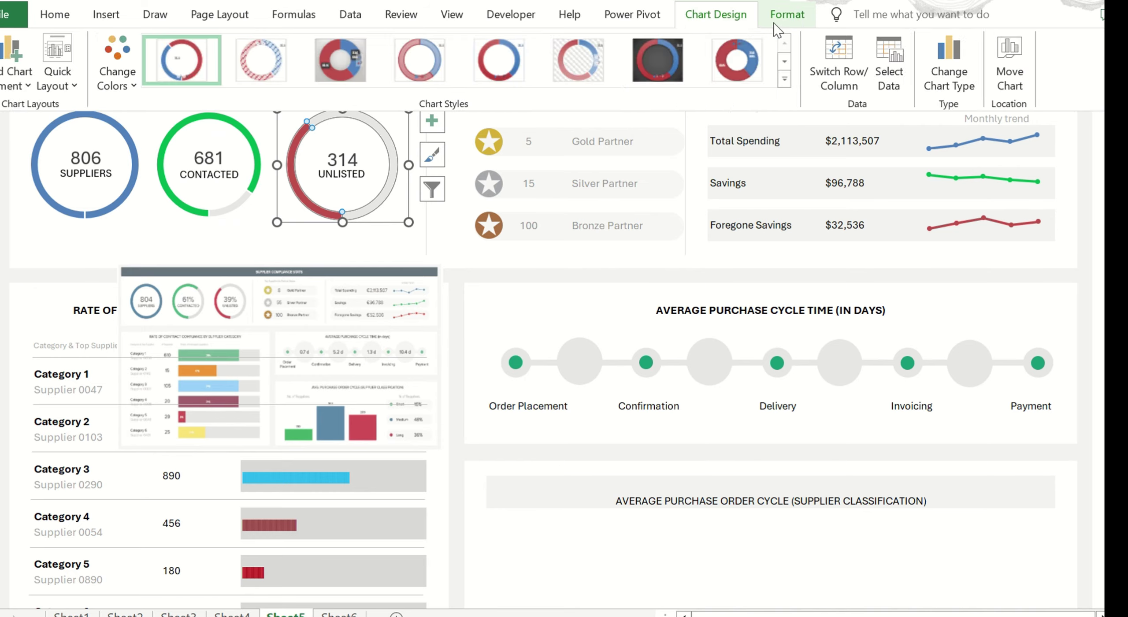
pyautogui.click(717, 13)
pyautogui.click(863, 96)
pyautogui.moveTo(848, 140); pyautogui.dragTo(853, 161)
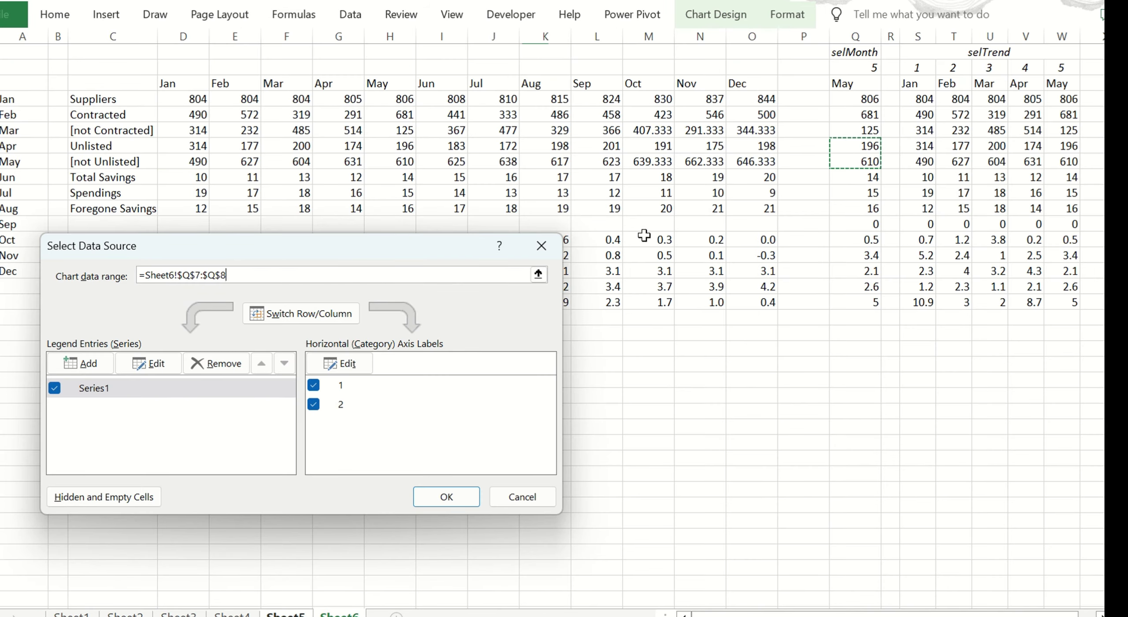
pyautogui.click(445, 497)
pyautogui.click(716, 14)
pyautogui.click(957, 50)
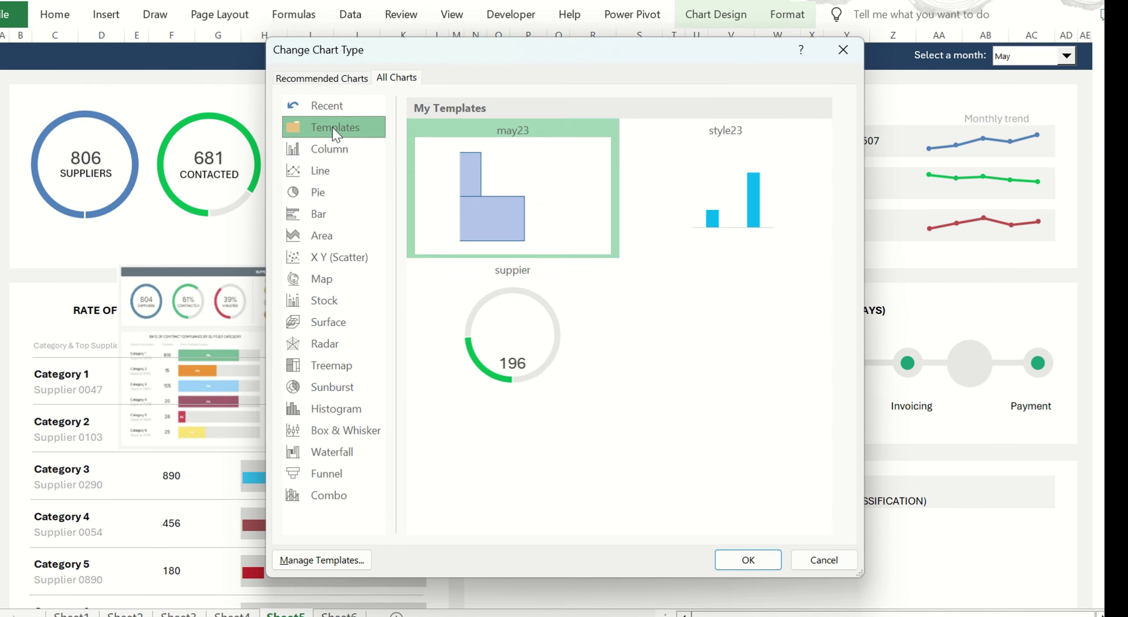
pyautogui.press('Escape')
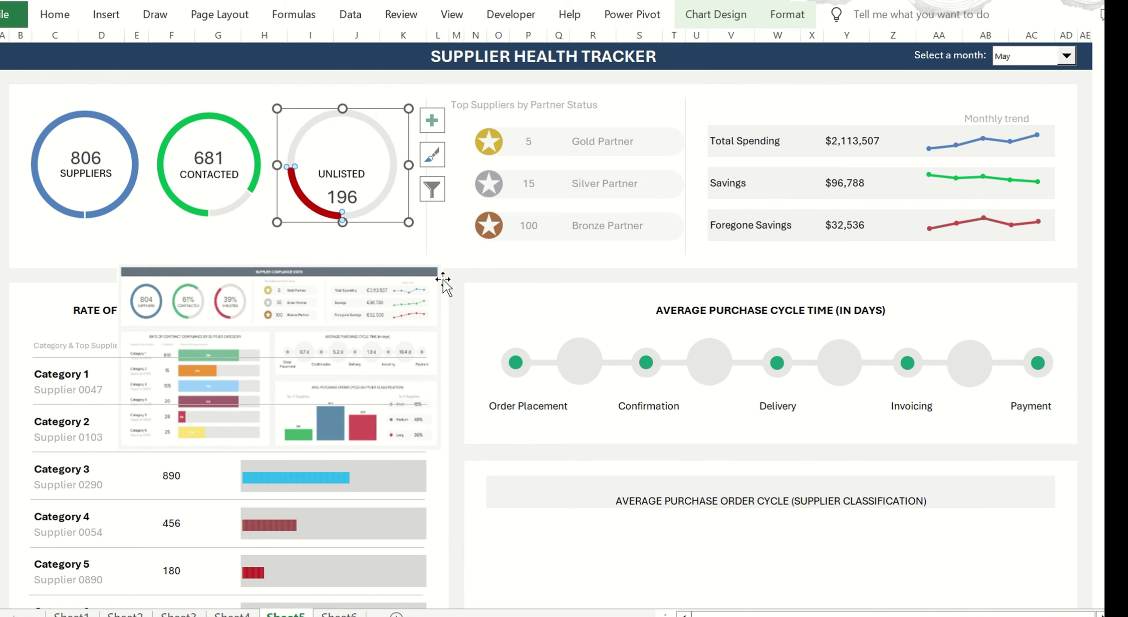
pyautogui.moveTo(371, 185); pyautogui.dragTo(372, 149)
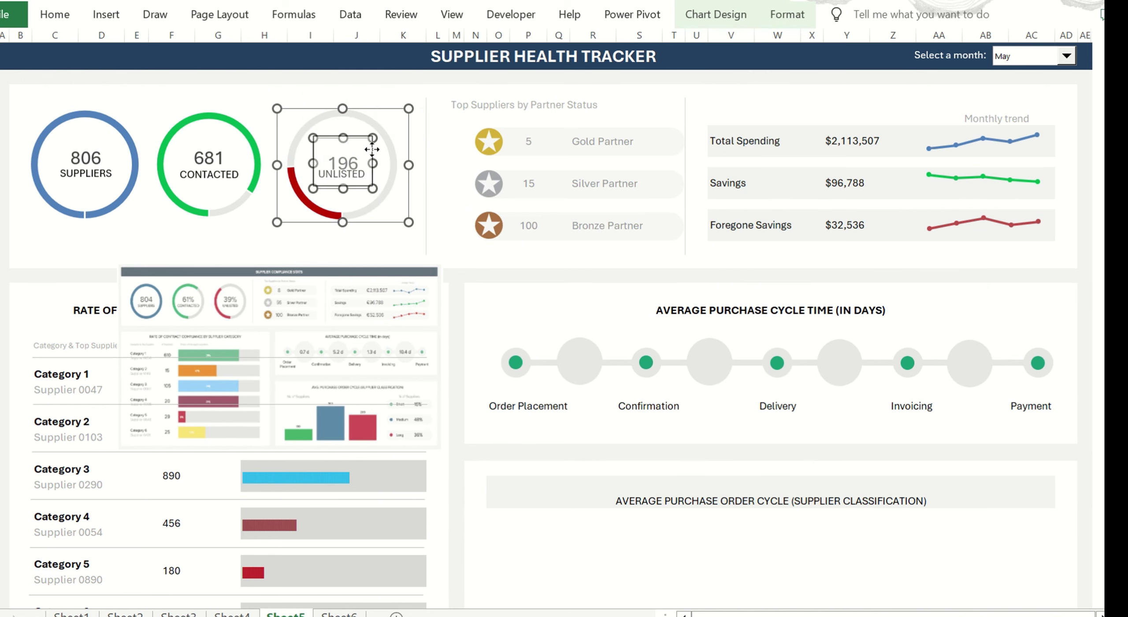
pyautogui.click(454, 262)
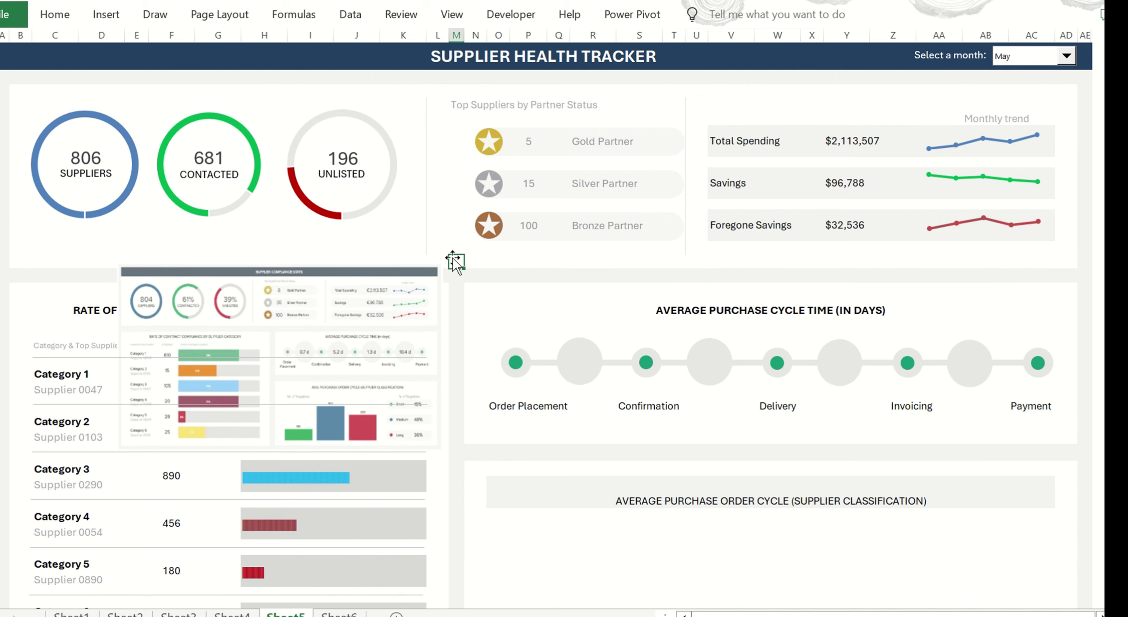
# Switch the dashboard month to Jun and nudge the 183 UNLISTED label into place.
pyautogui.click(1066, 57)
pyautogui.click(1012, 122)
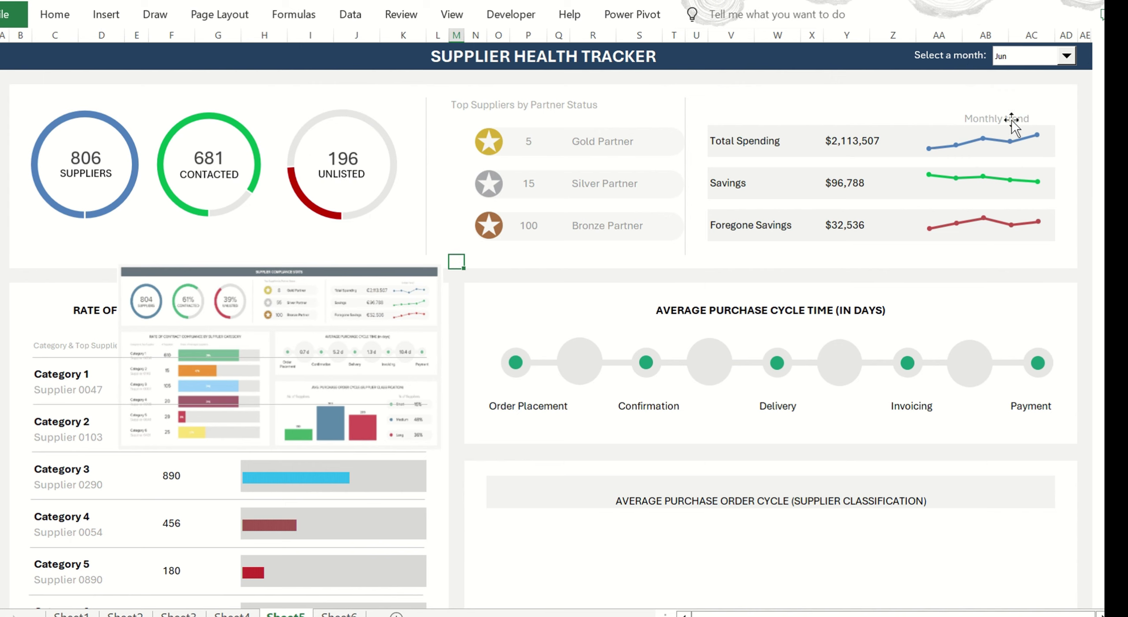
pyautogui.click(350, 159)
pyautogui.click(346, 135)
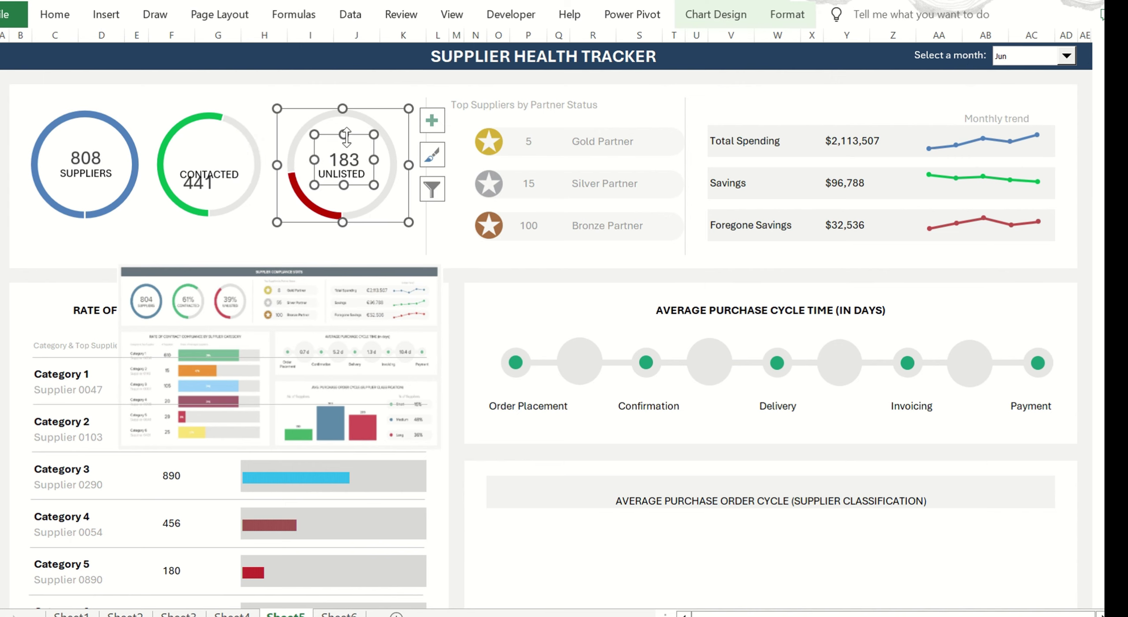
pyautogui.moveTo(352, 134); pyautogui.dragTo(351, 134)
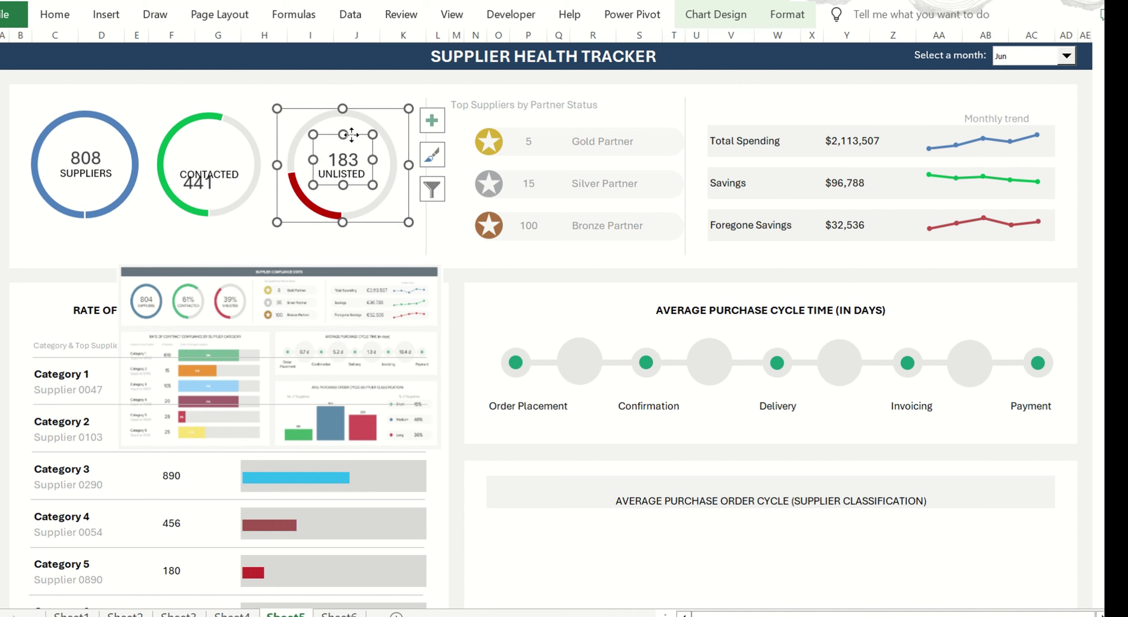
pyautogui.click(198, 183)
pyautogui.click(294, 120)
pyautogui.click(489, 223)
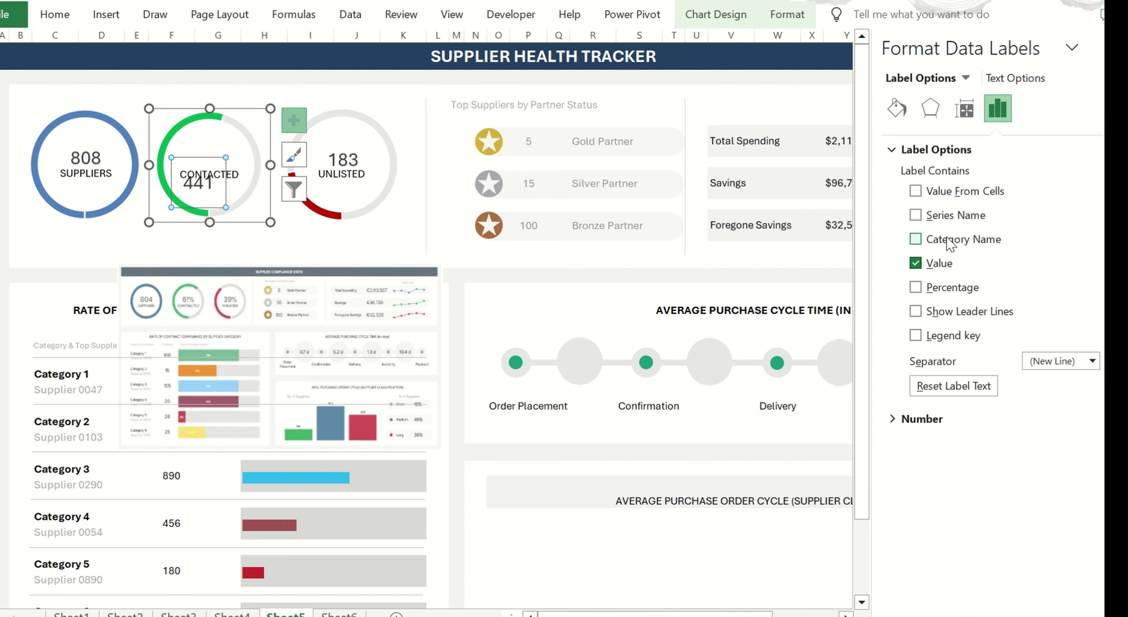
# Move the 441 label above the CONTACTED caption and adjust its alignment settings.
pyautogui.click(211, 156)
pyautogui.moveTo(211, 157); pyautogui.dragTo(224, 139)
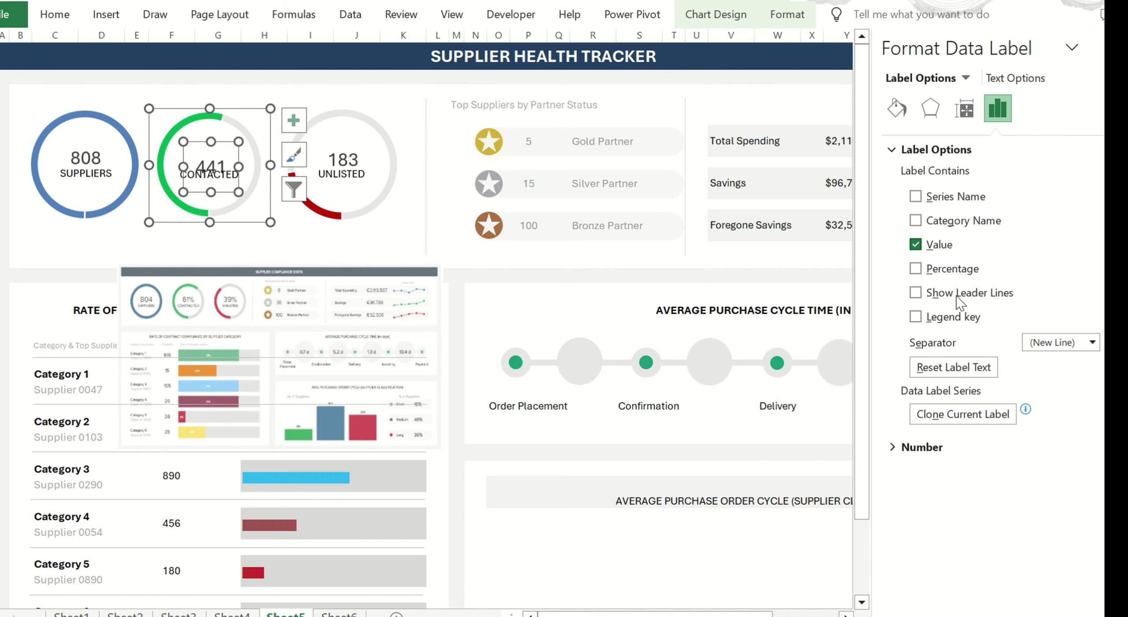
pyautogui.click(963, 108)
pyautogui.click(928, 175)
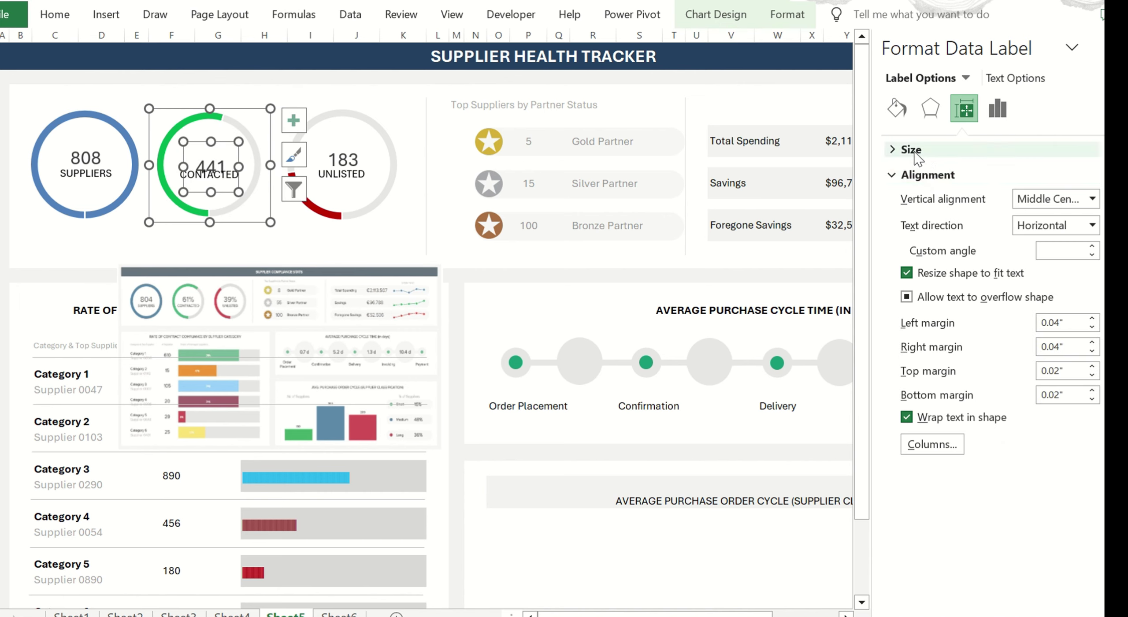
pyautogui.click(996, 112)
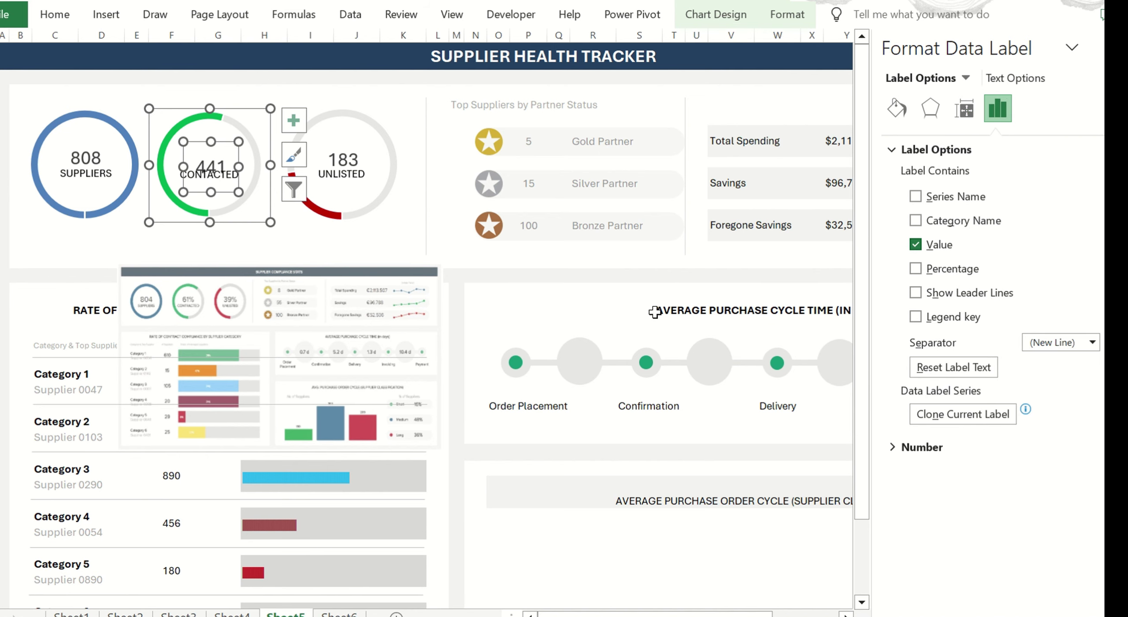
# Close the label formatting pane and switch the dashboard month to Sep.
pyautogui.click(442, 233)
pyautogui.click(210, 168)
pyautogui.click(210, 165)
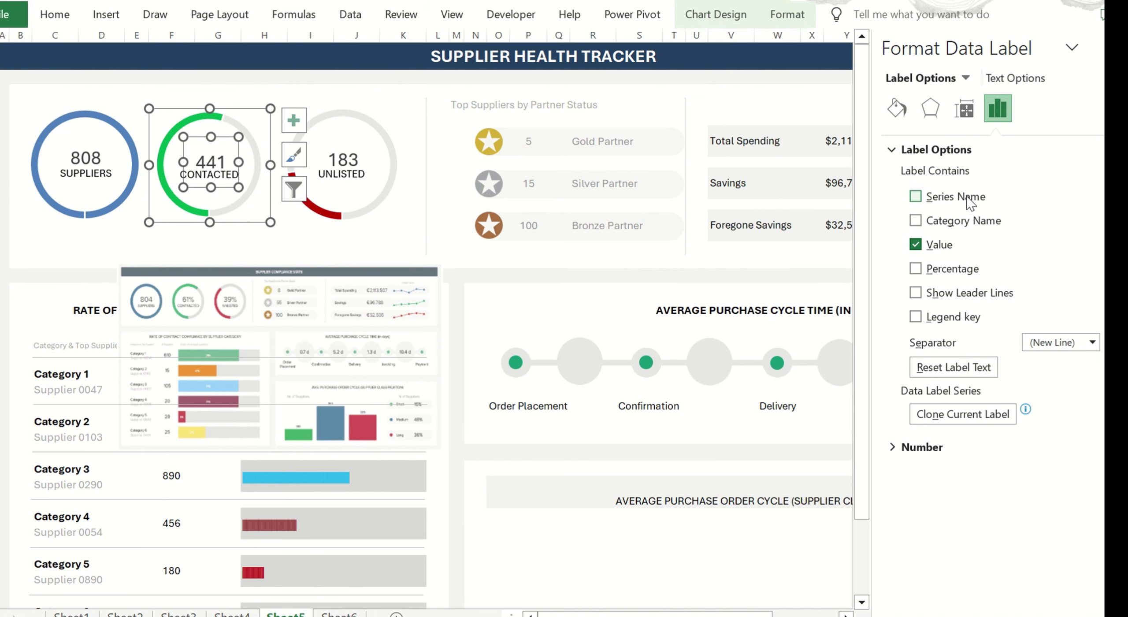
pyautogui.click(1096, 47)
pyautogui.click(1066, 56)
pyautogui.click(1009, 149)
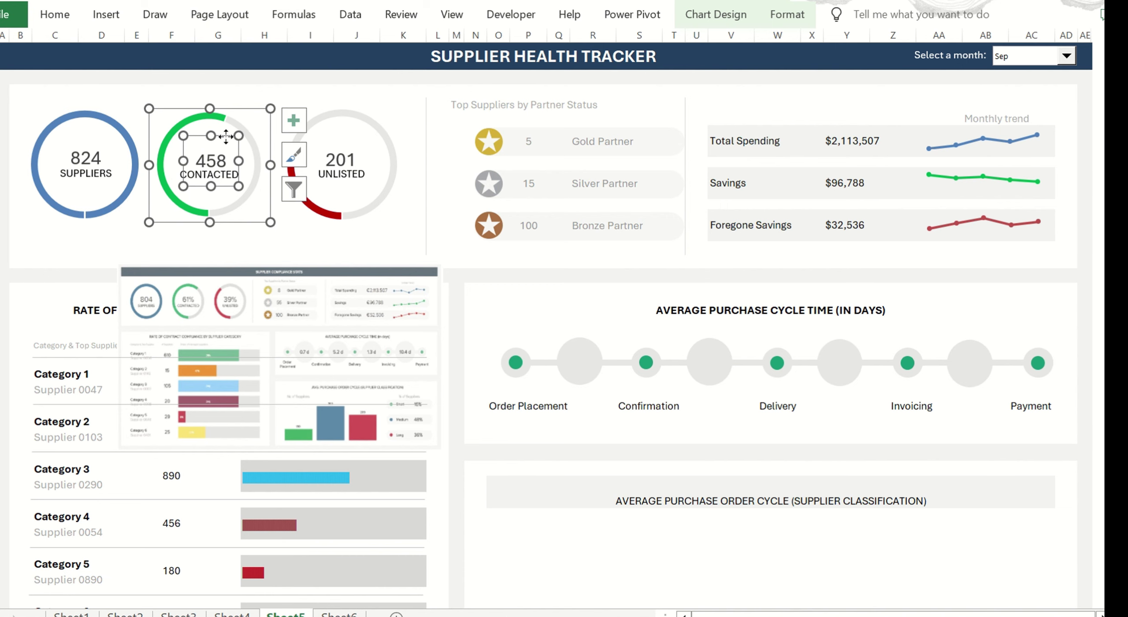
# Switch the dashboard month to Nov in the month picker.
pyautogui.click(423, 232)
pyautogui.click(1067, 56)
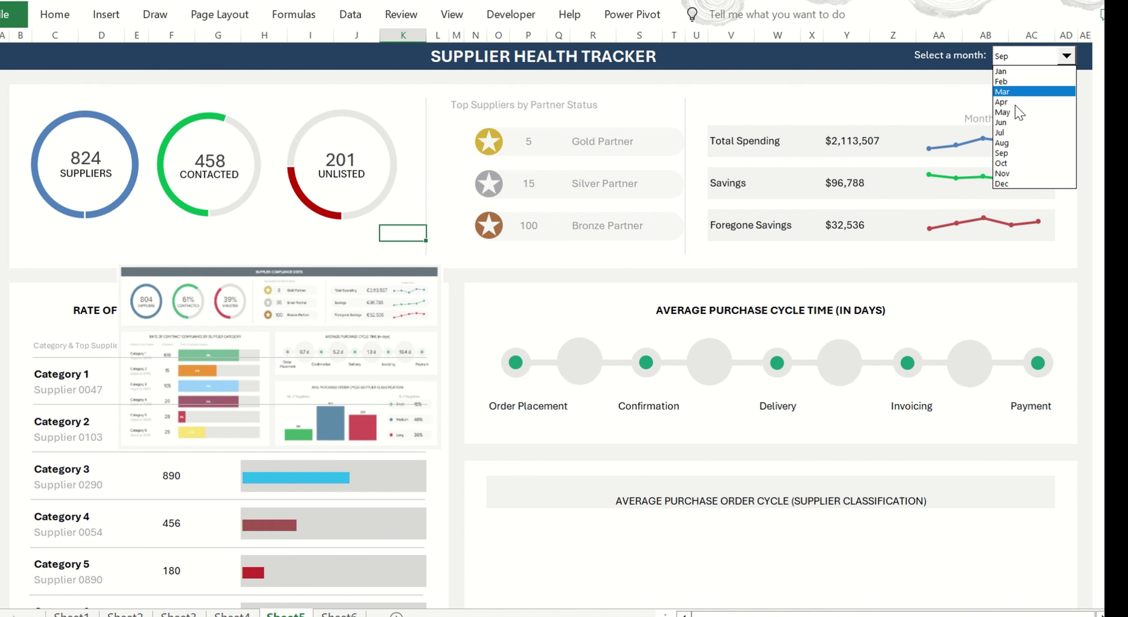
pyautogui.click(1005, 170)
# On Sheet6, select the Sep–Dec values and add, then remove, a decimal place.
pyautogui.click(335, 613)
pyautogui.moveTo(604, 100); pyautogui.dragTo(758, 221)
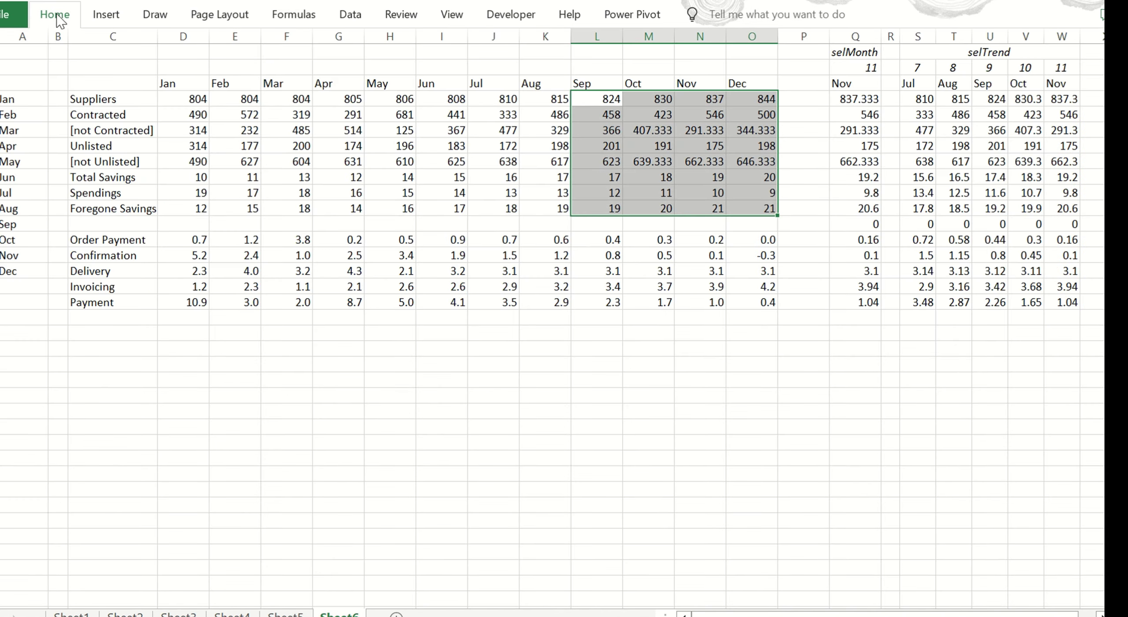
pyautogui.click(55, 14)
pyautogui.click(591, 79)
pyautogui.click(615, 76)
# Back on the dashboard, set the month to Sep and select the cycle-time circle graphic.
pyautogui.click(677, 174)
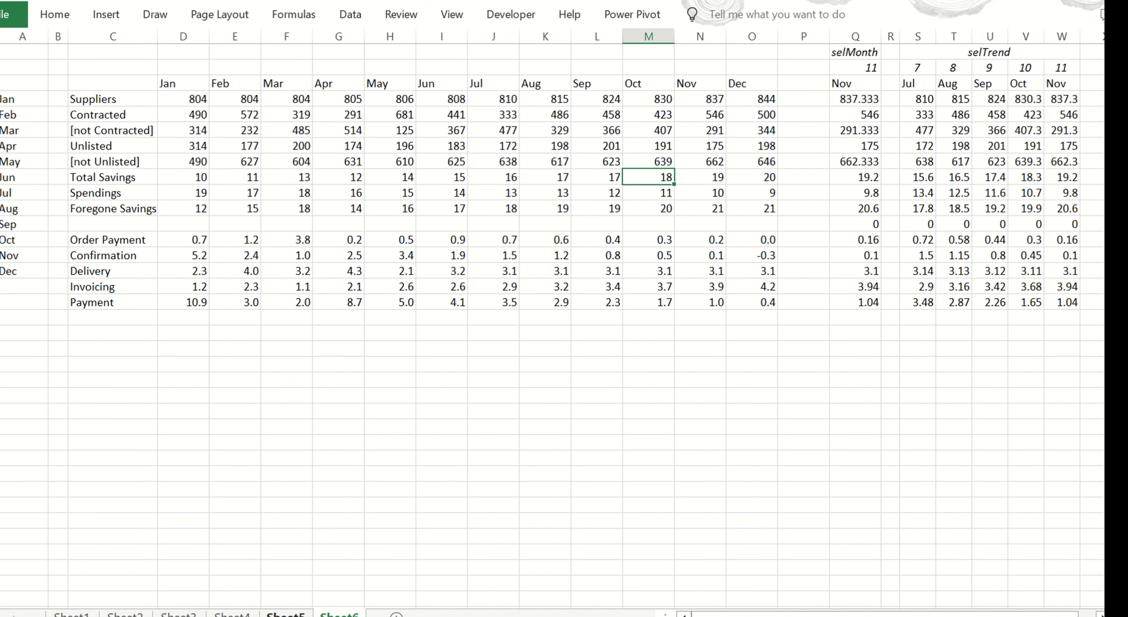
pyautogui.click(286, 614)
pyautogui.click(1067, 56)
pyautogui.click(1009, 152)
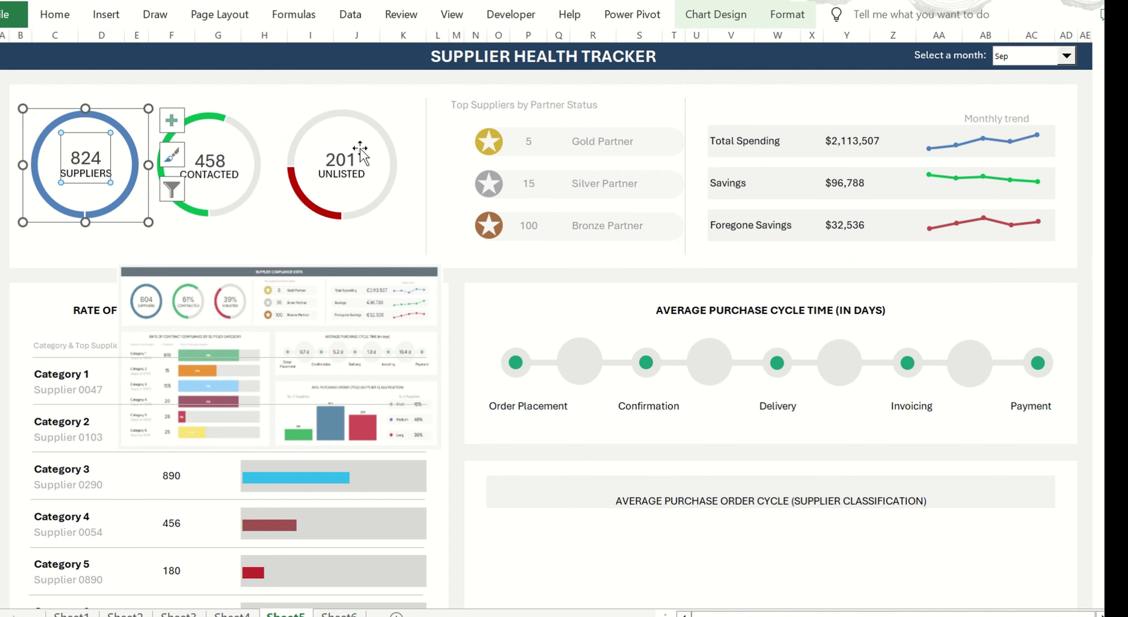
pyautogui.click(491, 254)
pyautogui.click(575, 362)
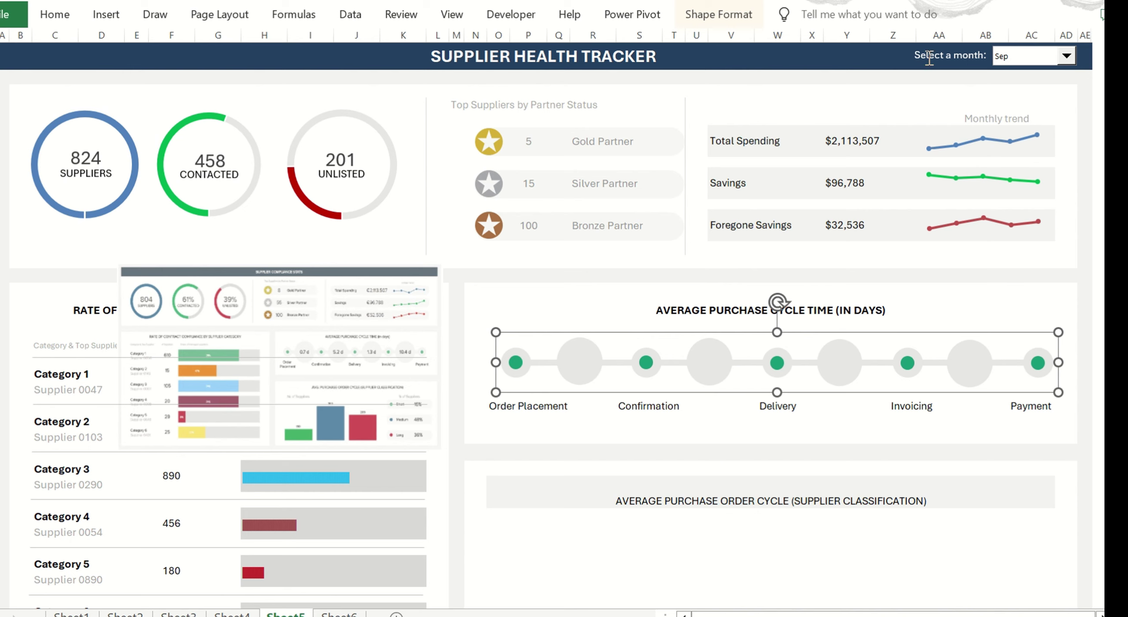
# Copy the UNLISTED number label onto the first cycle circle and link it to Sheet6!Q13, showing 0.44.
pyautogui.click(360, 177)
pyautogui.moveTo(364, 167)
pyautogui.mouseDown()
pyautogui.moveTo(605, 349)
pyautogui.moveTo(601, 360)
pyautogui.moveTo(590, 348)
pyautogui.mouseUp()
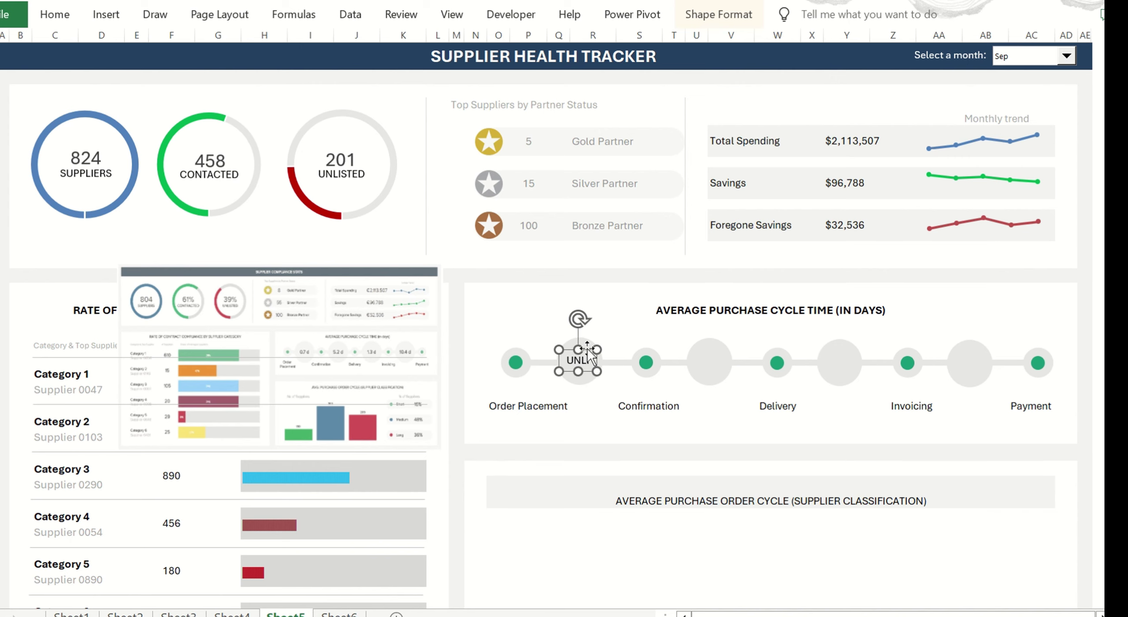
pyautogui.click(451, 14)
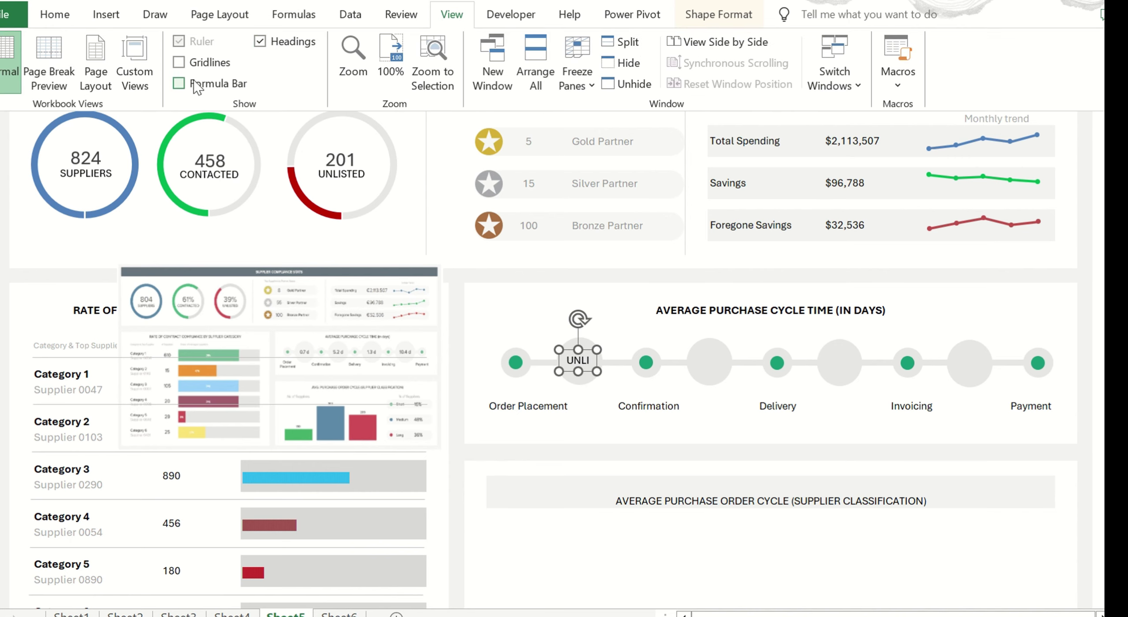
pyautogui.click(179, 83)
pyautogui.click(317, 46)
pyautogui.click(339, 614)
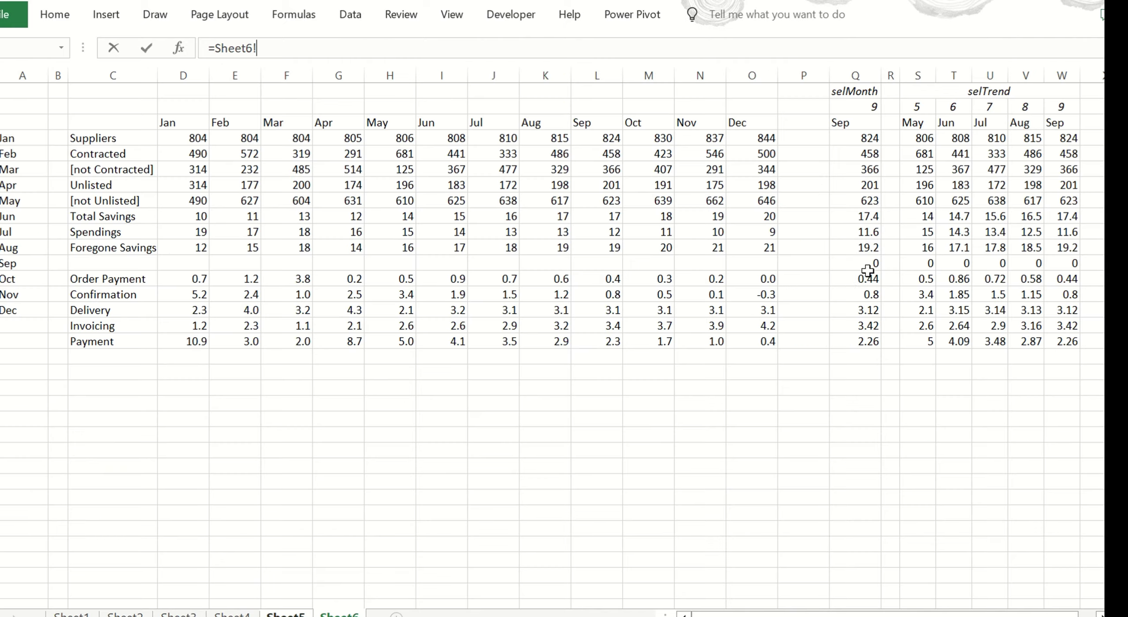
pyautogui.click(860, 282)
pyautogui.press('Return')
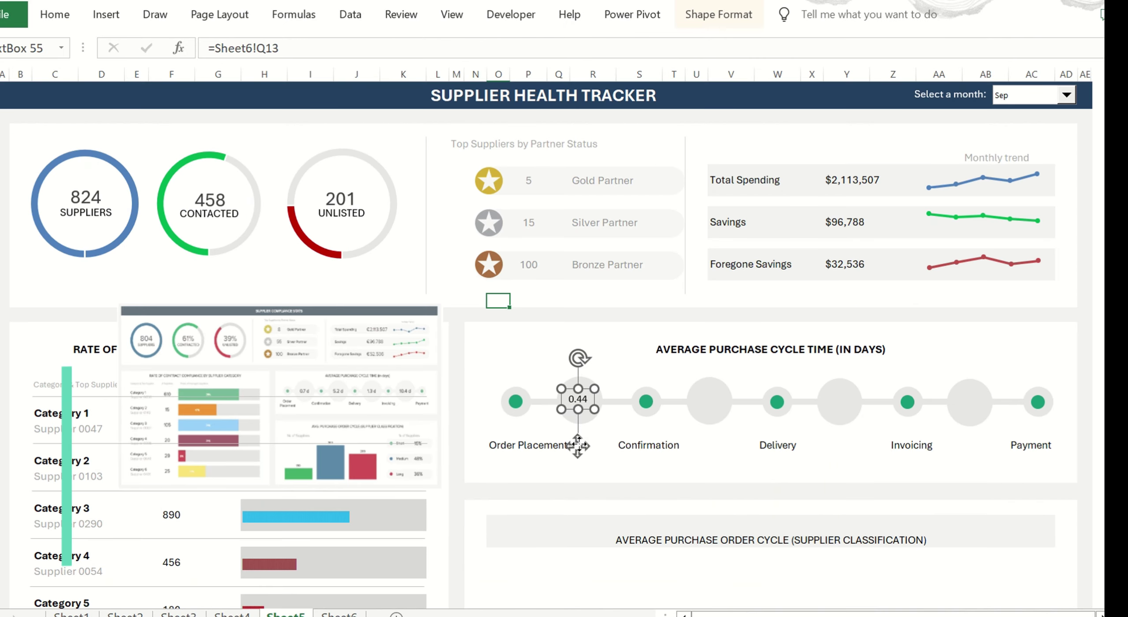
# Centre the 0.44 label in its circle and add a d suffix to Q13's formula, copied to Q14:Q17.
pyautogui.moveTo(577, 445); pyautogui.dragTo(578, 447)
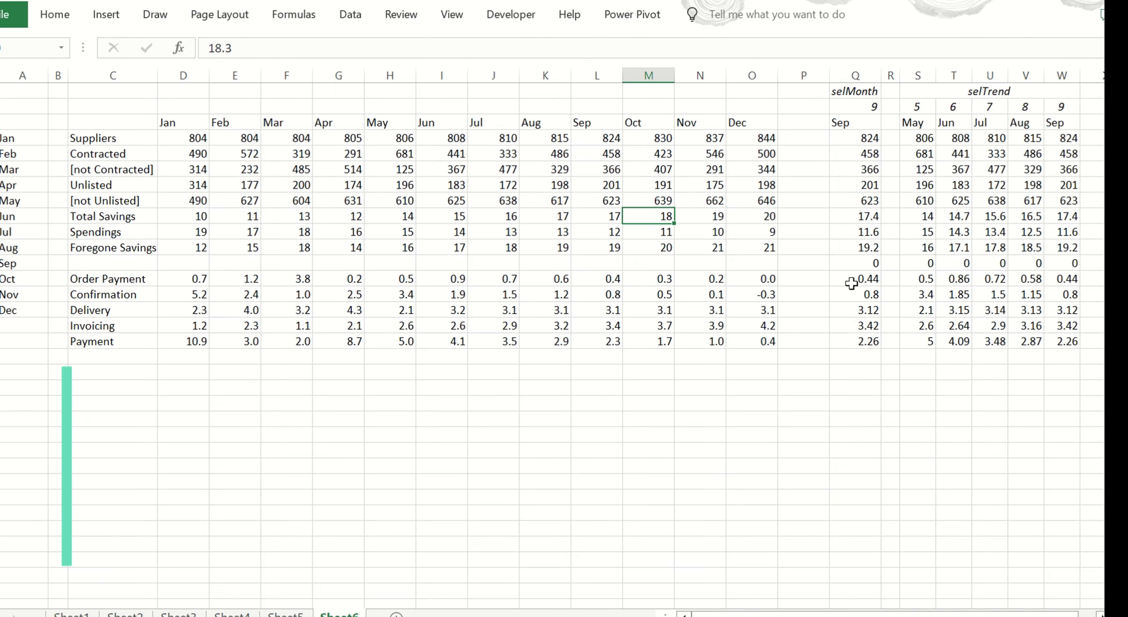
pyautogui.write('text(HLOOKUP(Q$3,$D$3:$O$17,ROWS($P$3:$P13),FALSE')
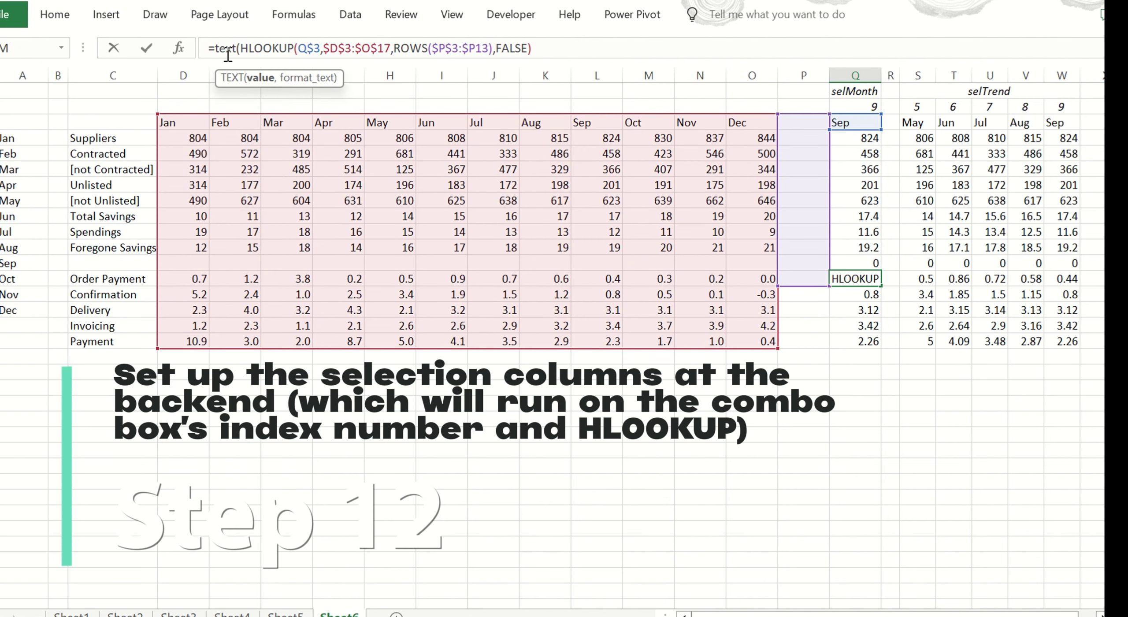
pyautogui.click(238, 48)
pyautogui.press('BackSpace')
pyautogui.press('BackSpace')
pyautogui.press('BackSpace')
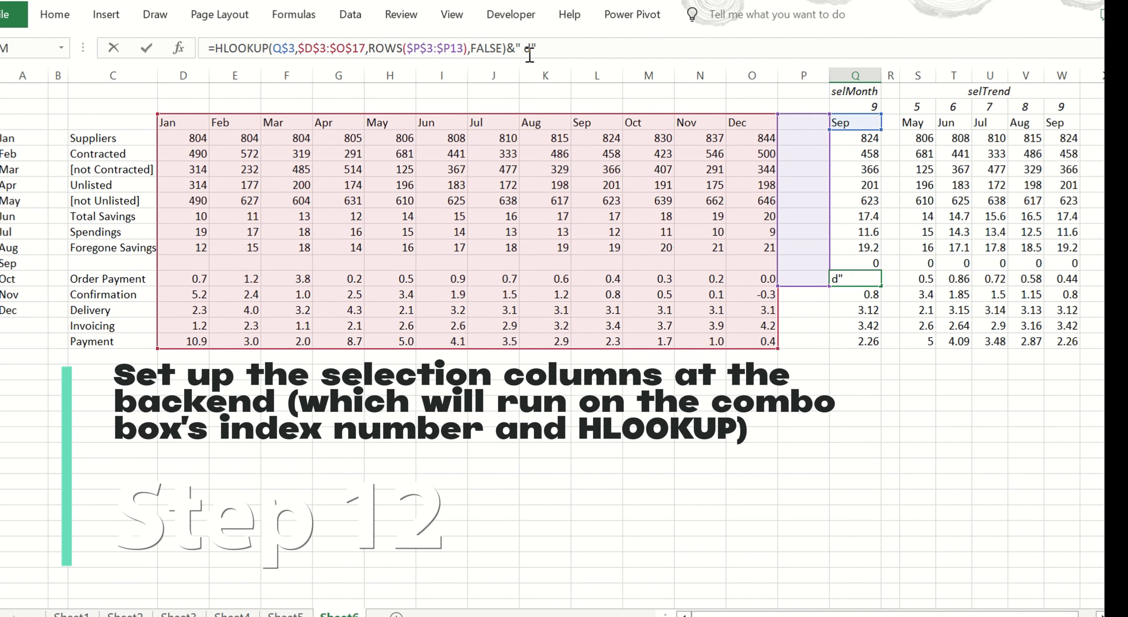
pyautogui.hotkey('ctrl', 'Return')
pyautogui.write('0.8 d 3.12 d 3.42 d 2.26 d')
pyautogui.press('Down')
pyautogui.hotkey('ctrl', 'v')
pyautogui.press('Down')
pyautogui.hotkey('ctrl', 'v')
pyautogui.press('Down')
pyautogui.hotkey('ctrl', 'v')
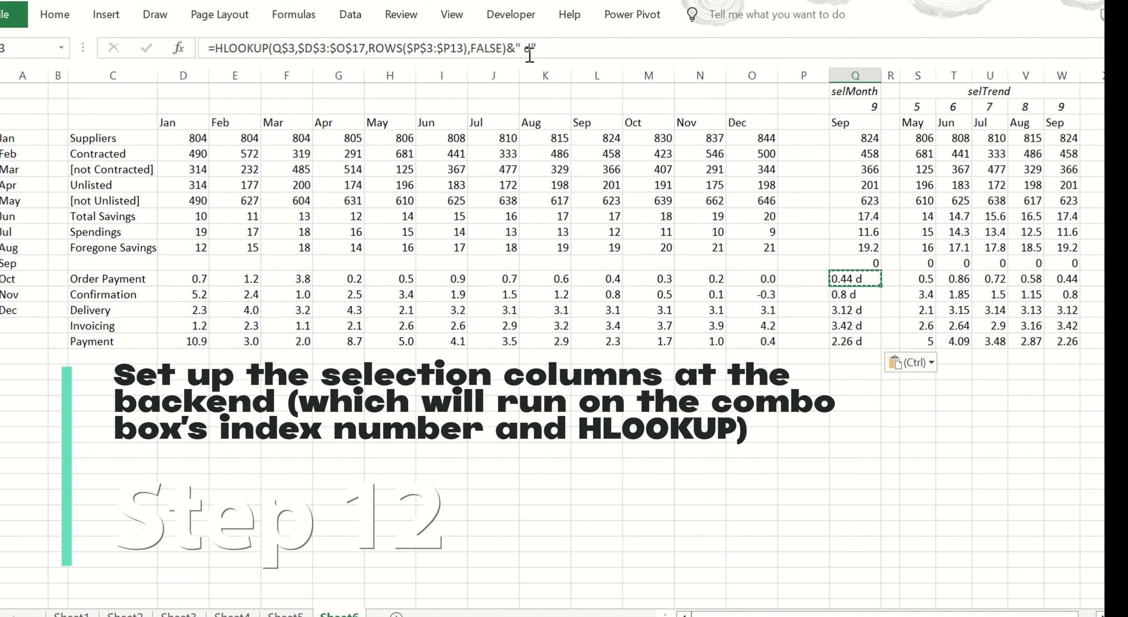
# Wrap Q13's lookup in TEXT with a one-decimal "#0.#" format, fill to Q17, and return to Sheet5.
pyautogui.click(215, 48)
pyautogui.write('text(')
pyautogui.press('Right')
pyautogui.press('Right')
pyautogui.press('Right')
pyautogui.write(',')
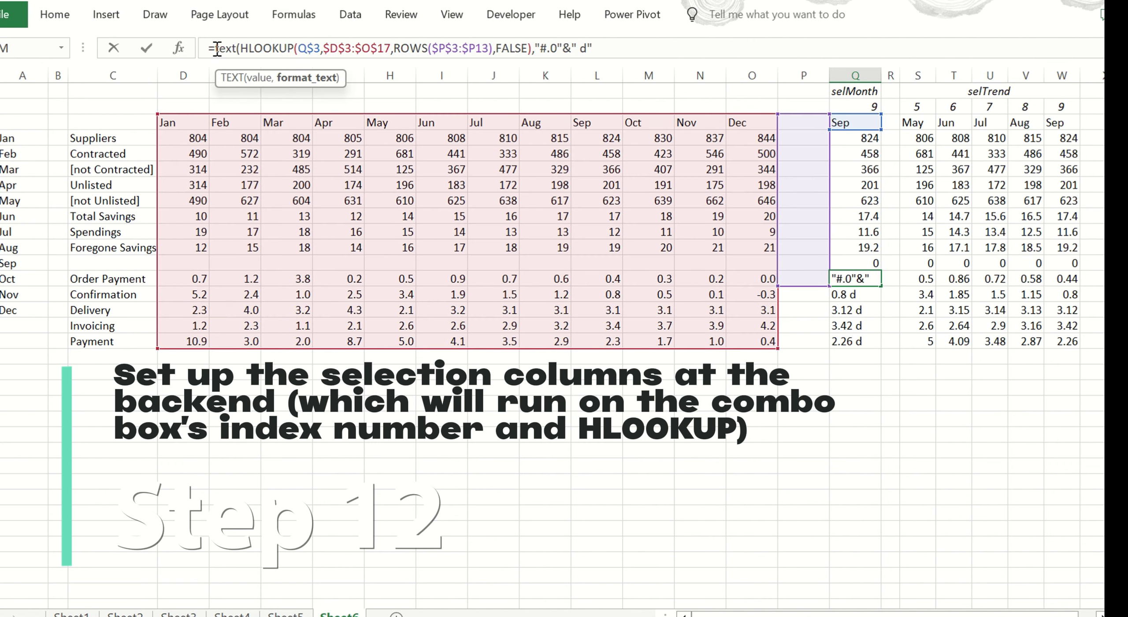
pyautogui.hotkey('ctrl', 'Return')
pyautogui.click(554, 48)
pyautogui.write(')')
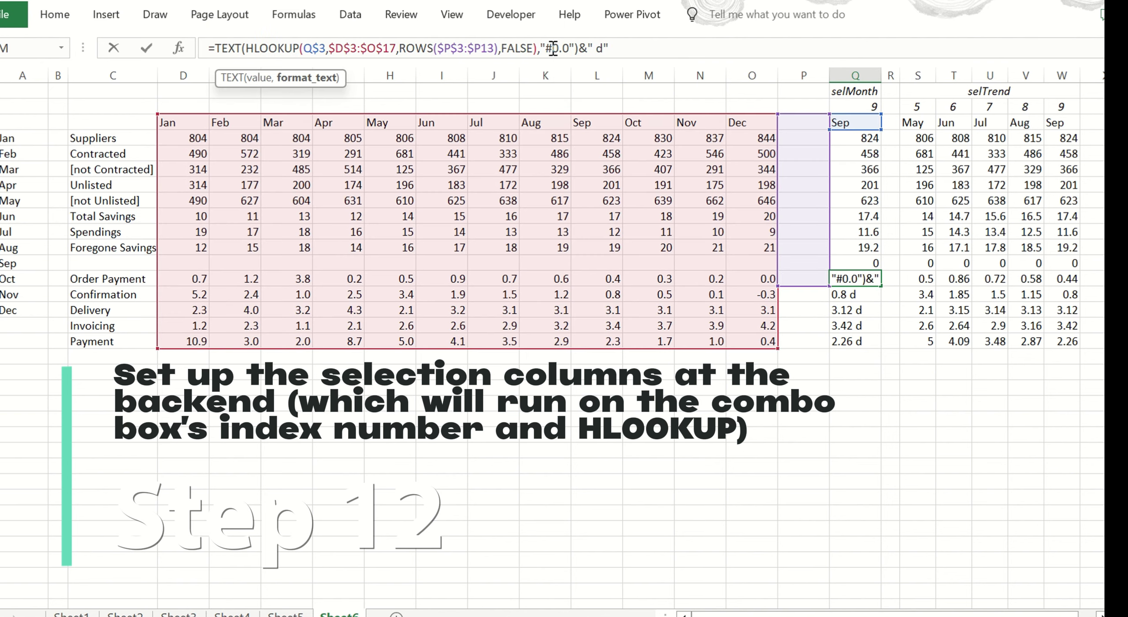
pyautogui.press('Delete')
pyautogui.press('Delete')
pyautogui.write('0.#')
pyautogui.hotkey('ctrl', 'Return')
pyautogui.moveTo(854, 278); pyautogui.dragTo(867, 343)
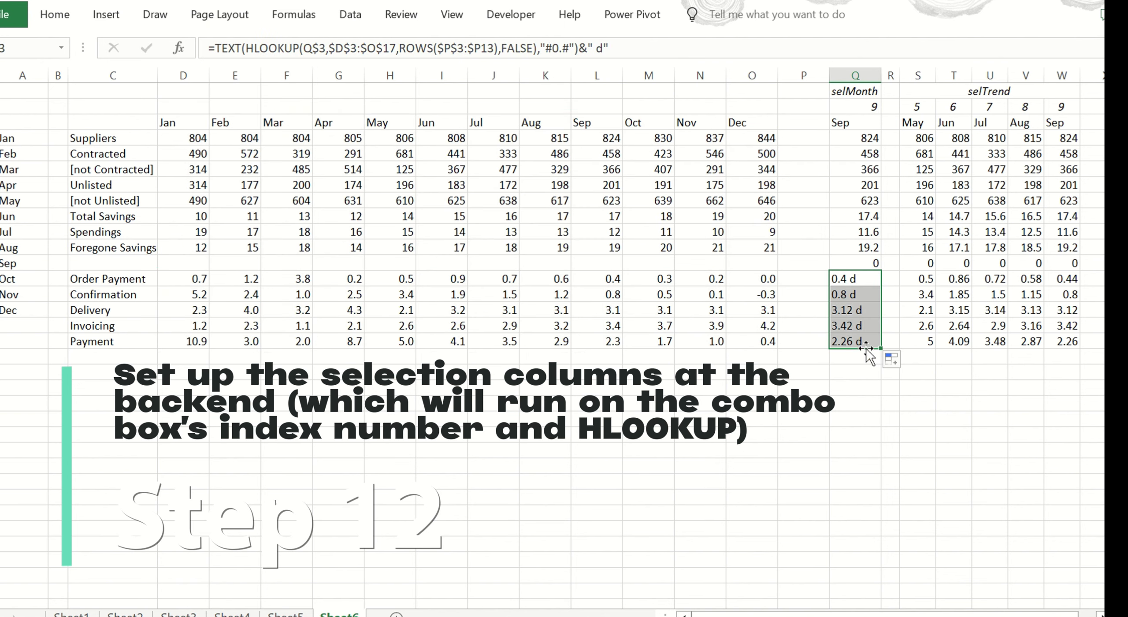
pyautogui.click(285, 612)
pyautogui.click(55, 14)
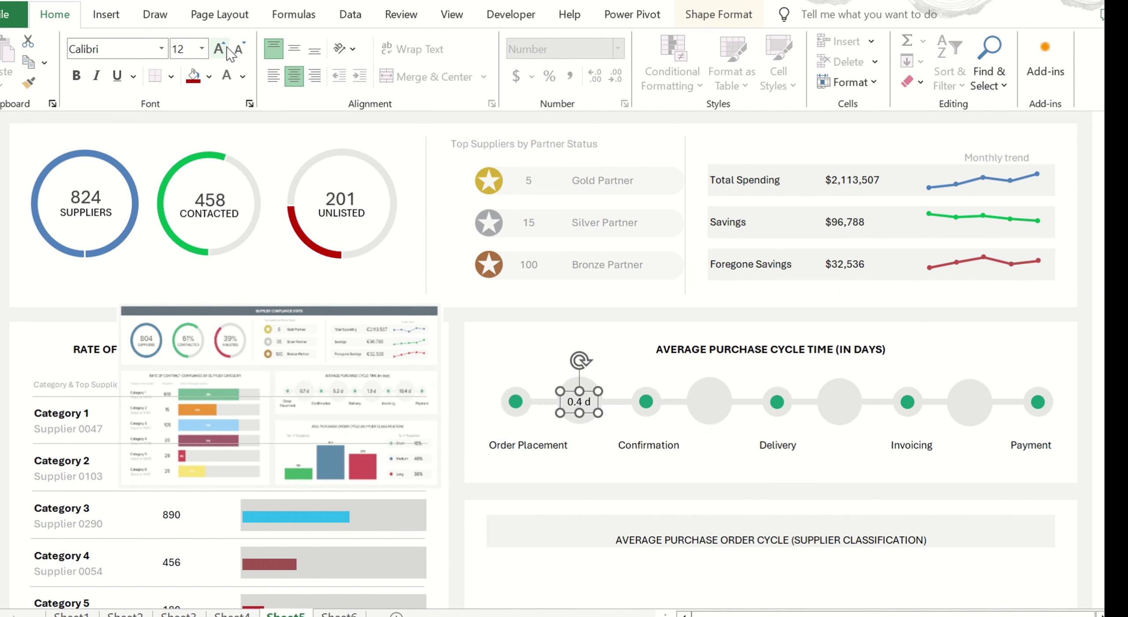
# Keep the 0.4 d label at font size 12 and centre it on its circle.
pyautogui.click(228, 49)
pyautogui.click(149, 48)
pyautogui.click(239, 49)
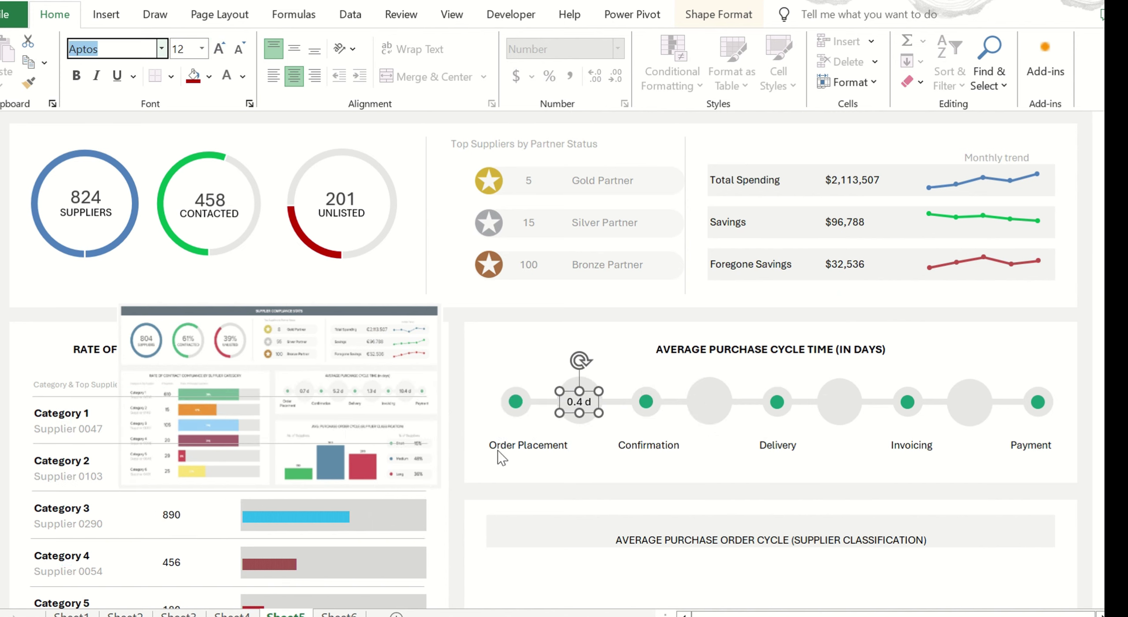
pyautogui.click(590, 399)
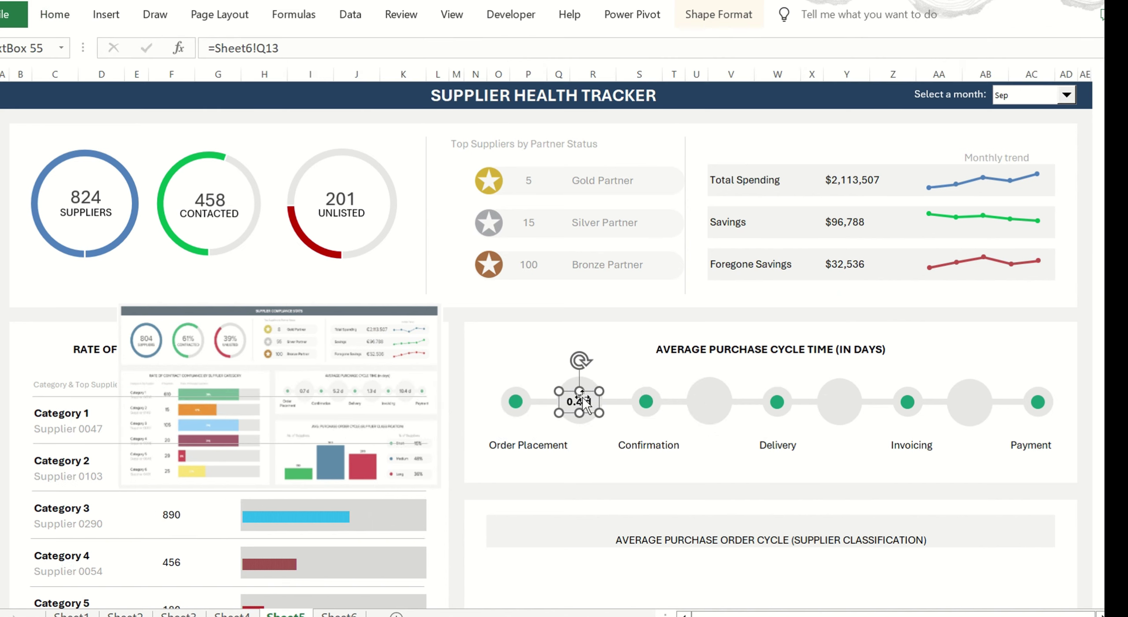
pyautogui.moveTo(585, 391); pyautogui.dragTo(585, 389)
# Duplicate the label onto the remaining circles and relink the copies to Sheet6 Q14–Q16.
pyautogui.hotkey('ctrl', 'd')
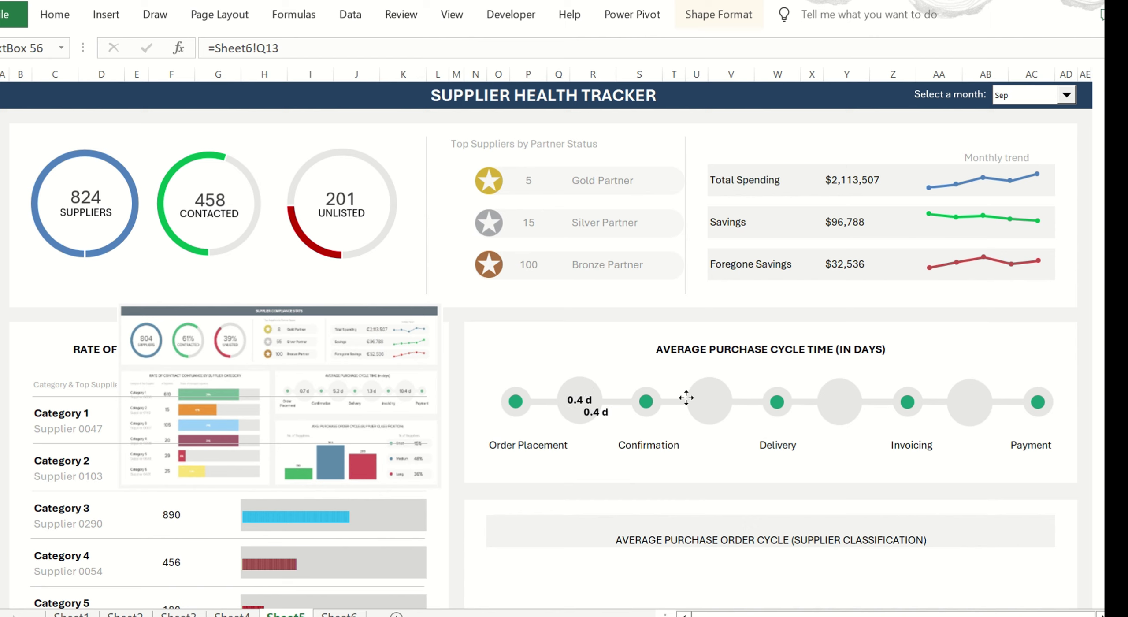
pyautogui.keyDown('ctrl'); pyautogui.moveTo(718, 387); pyautogui.dragTo(849, 390); pyautogui.keyUp('ctrl')
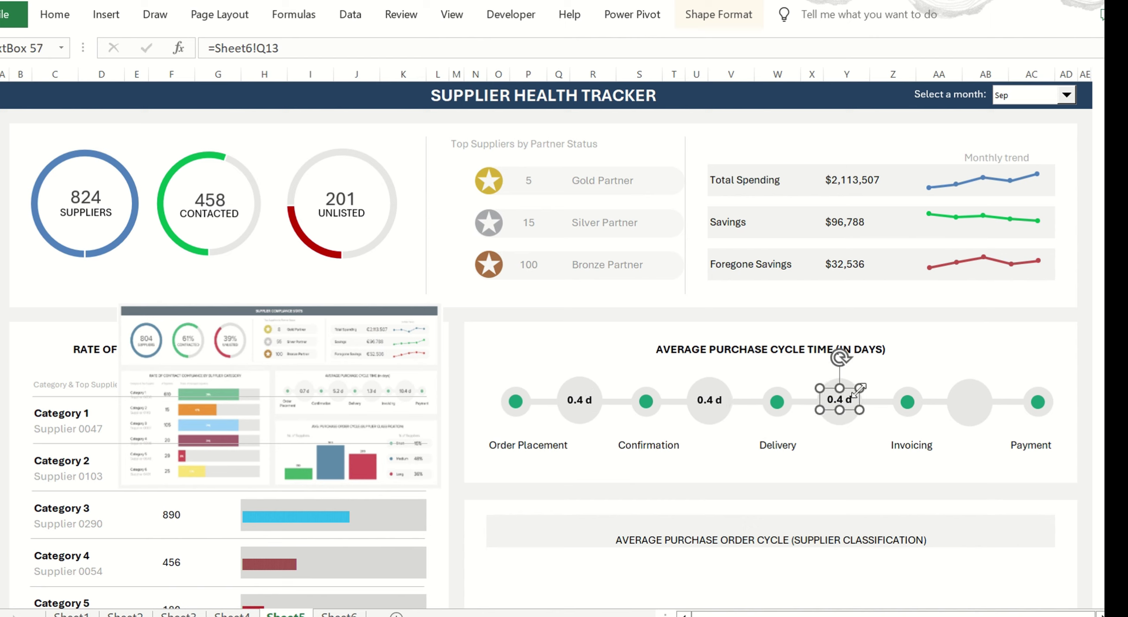
pyautogui.hotkey('ctrl', 'd')
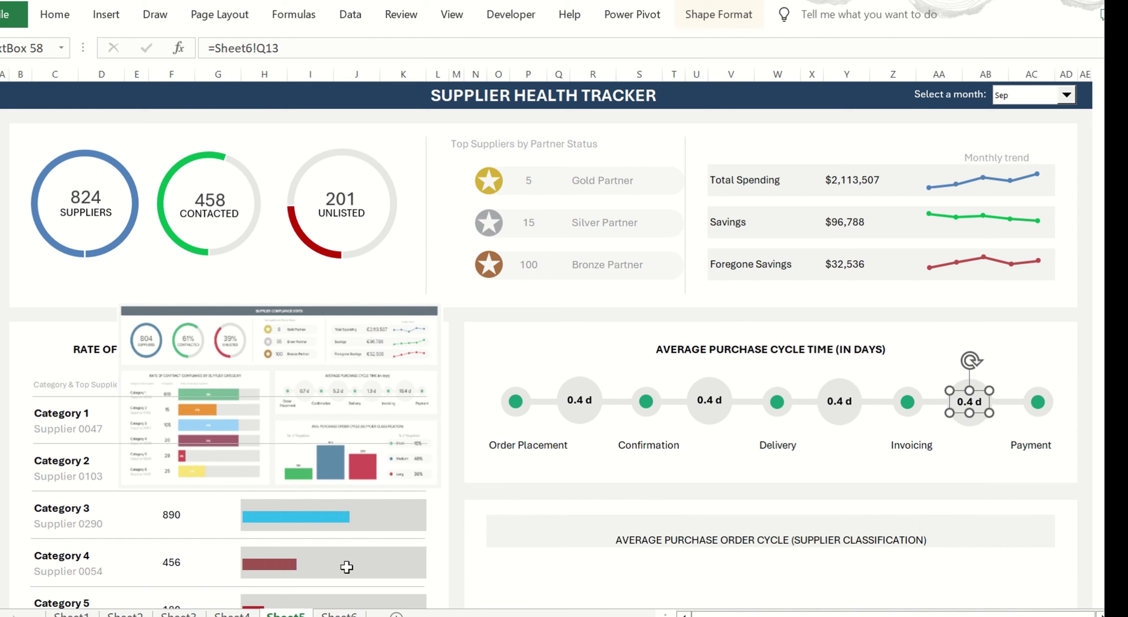
pyautogui.click(650, 47)
pyautogui.write('6')
pyautogui.click(848, 396)
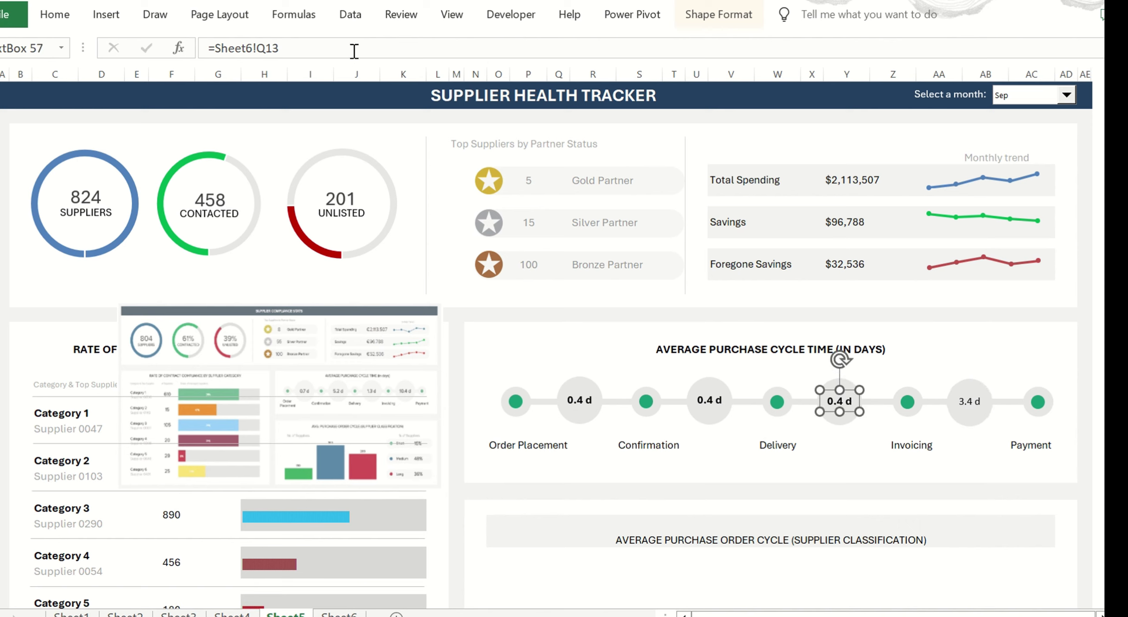
pyautogui.click(352, 48)
pyautogui.press('BackSpace')
pyautogui.write('4')
pyautogui.press('Return')
pyautogui.click(709, 400)
pyautogui.press('Return')
# Make the 0.8 d, 3.1 d and 3.4 d labels bold, then switch the month to Jun.
pyautogui.click(579, 399)
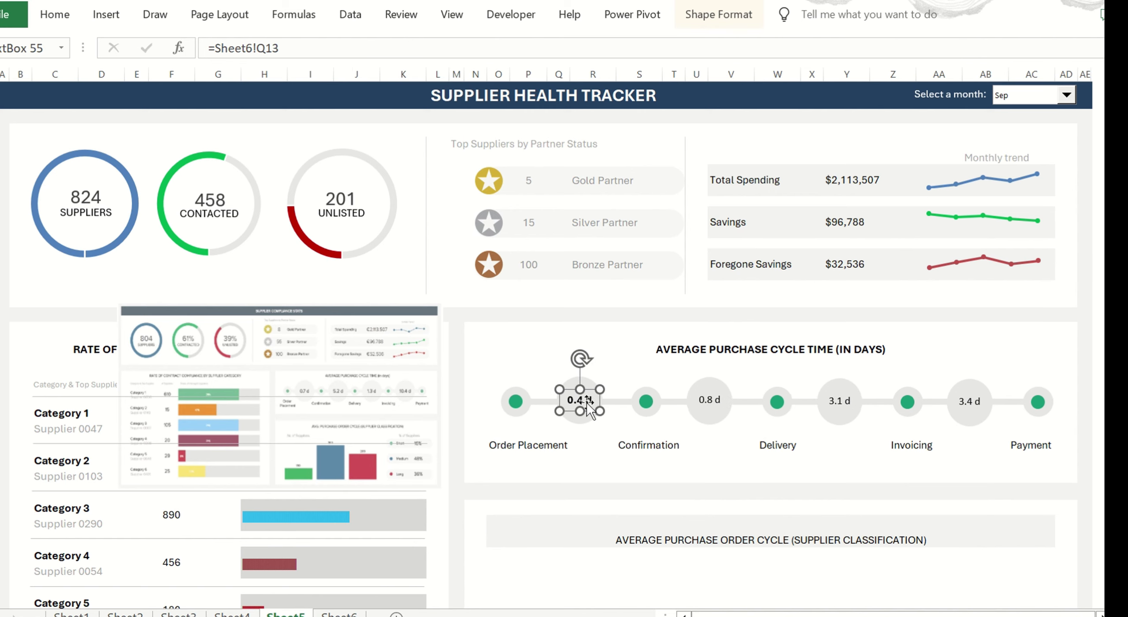
pyautogui.click(55, 15)
pyautogui.click(709, 400)
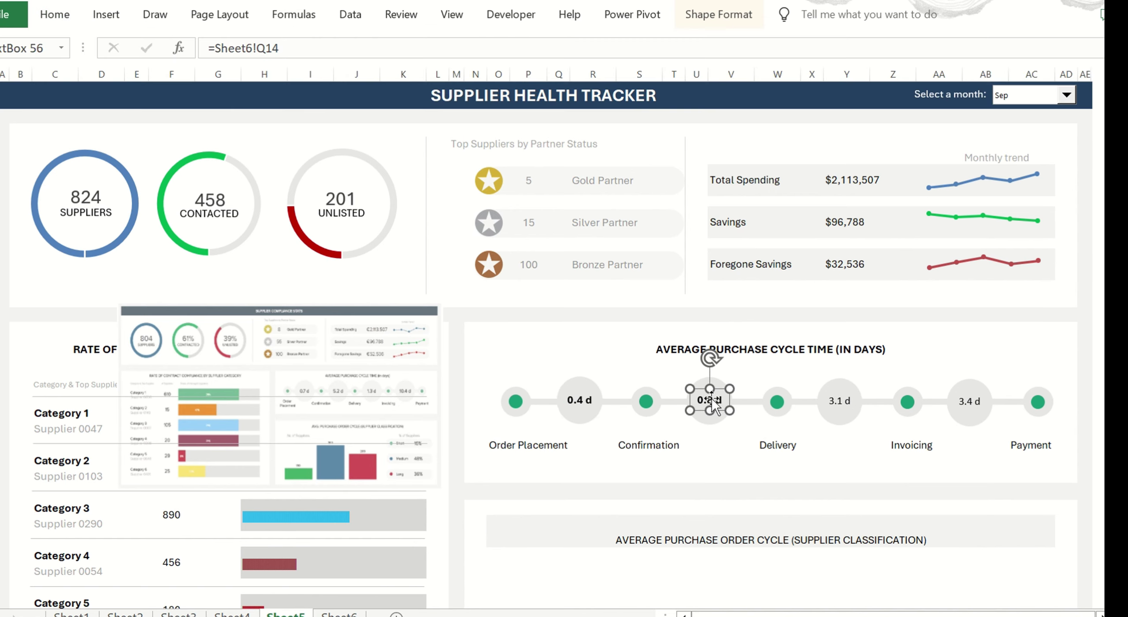
pyautogui.click(55, 14)
pyautogui.click(840, 401)
pyautogui.click(963, 403)
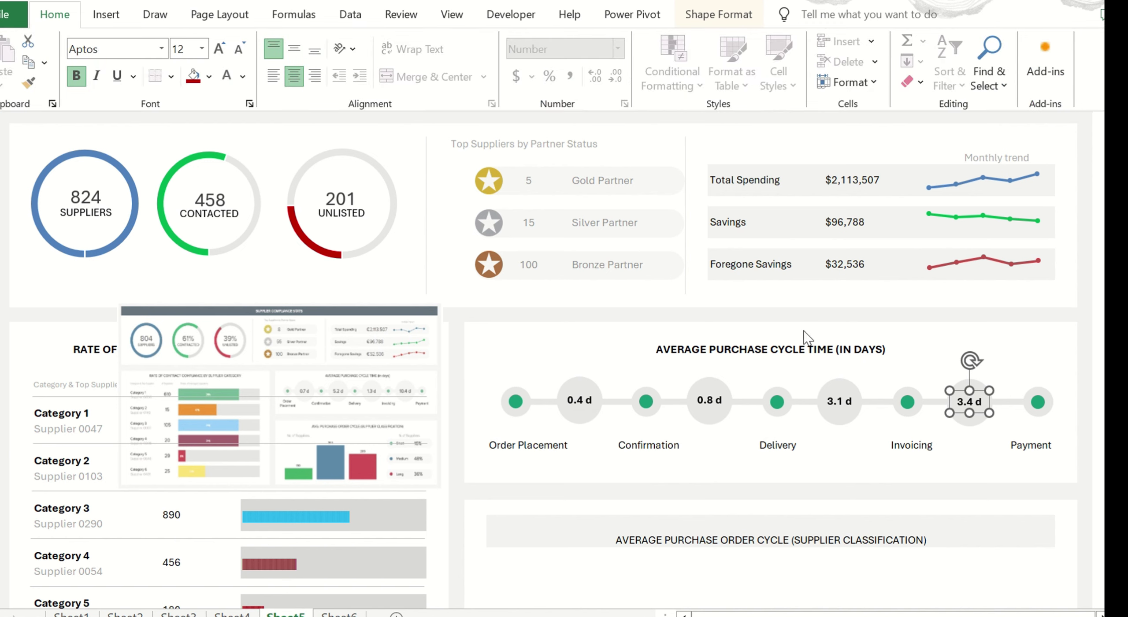
pyautogui.click(1066, 95)
pyautogui.click(1018, 166)
pyautogui.click(1049, 345)
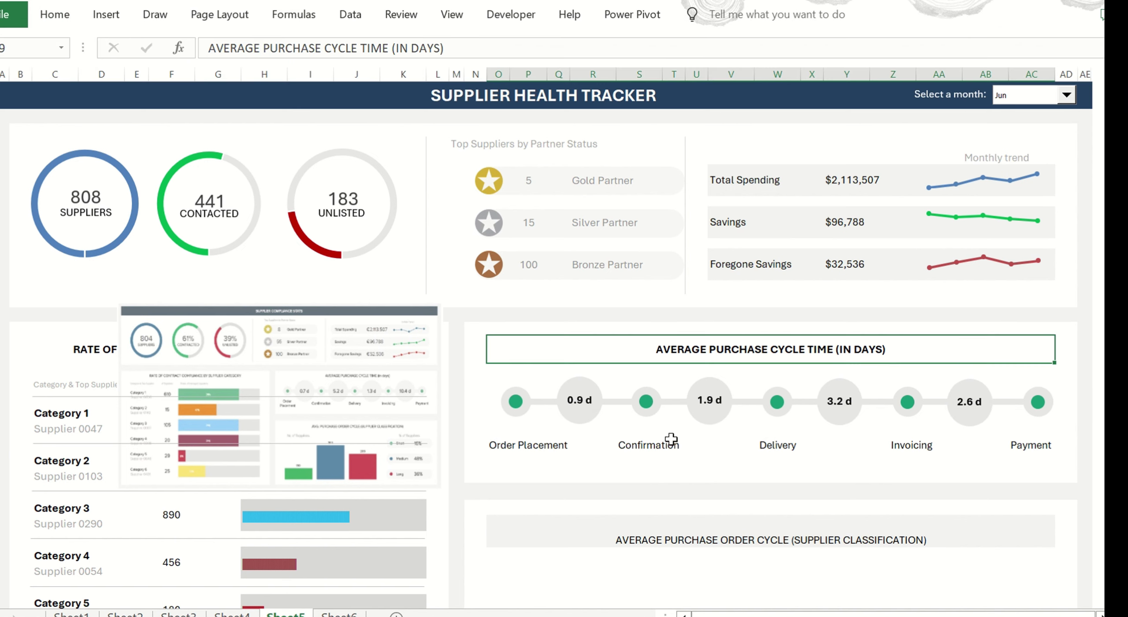
# Switch the month to Apr and open the data label options of the Contacted doughnut chart.
pyautogui.click(1066, 95)
pyautogui.click(1012, 137)
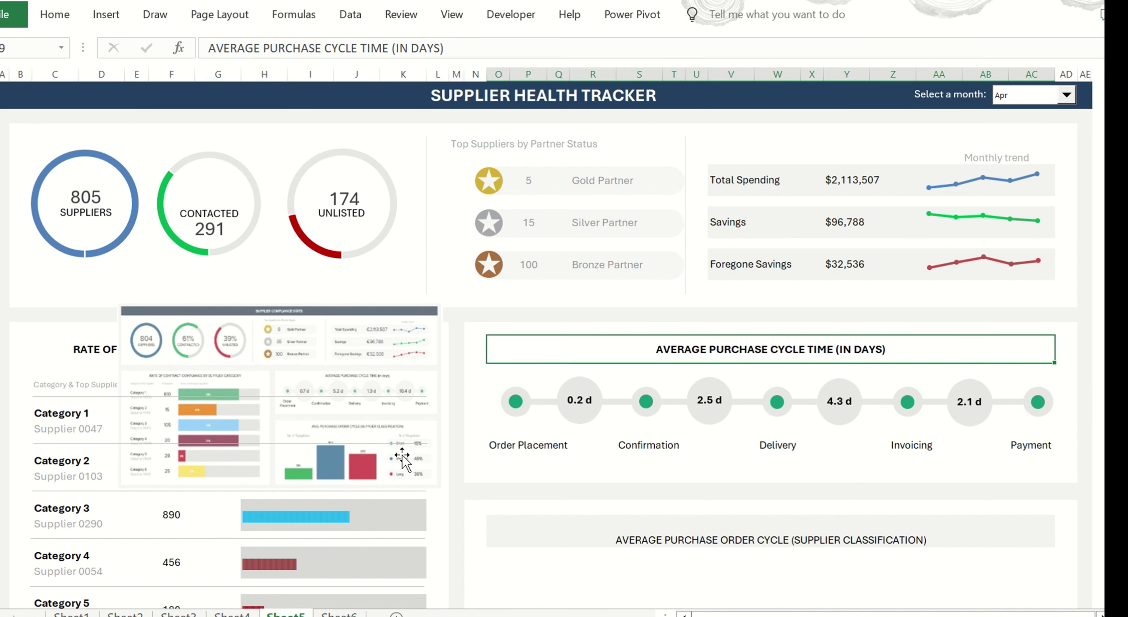
pyautogui.click(201, 223)
pyautogui.rightClick(222, 282)
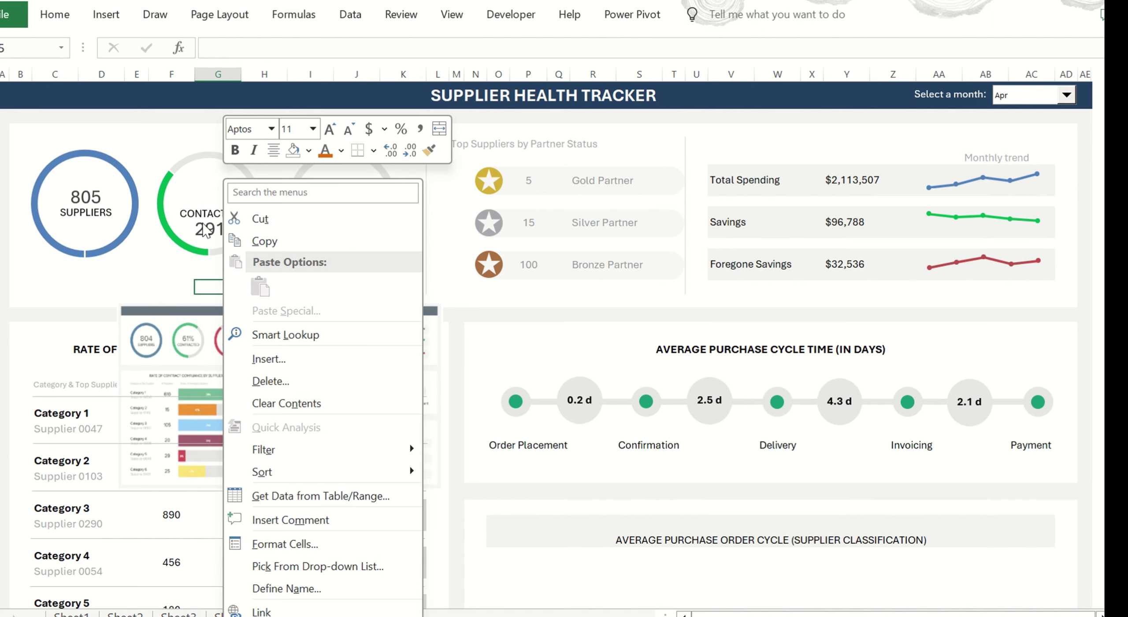
pyautogui.click(200, 241)
pyautogui.click(293, 159)
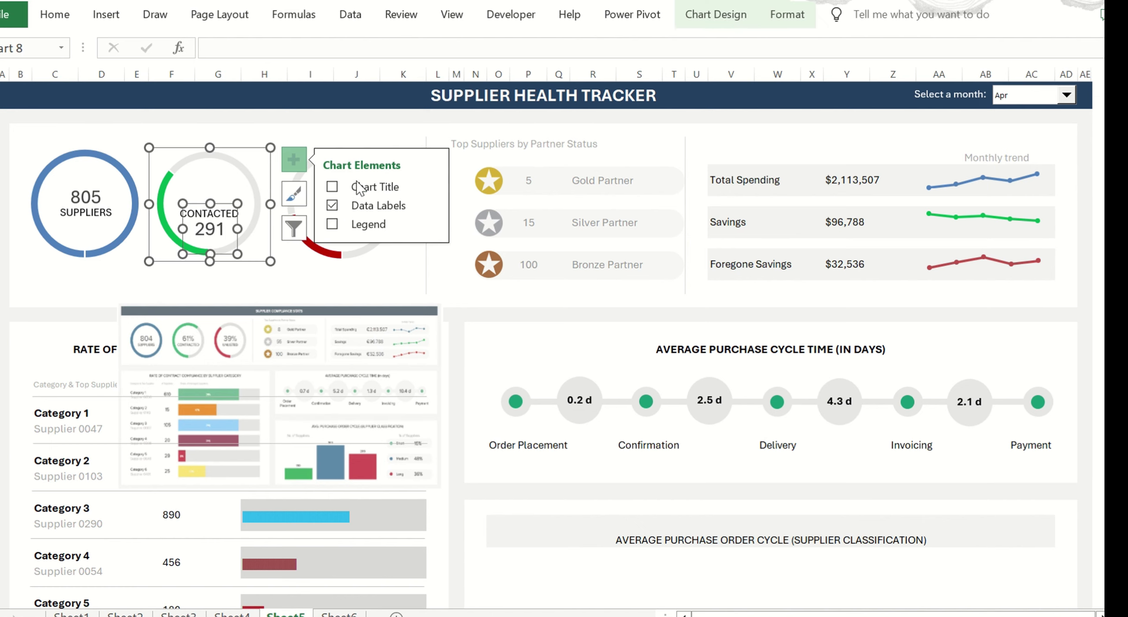
pyautogui.click(430, 209)
pyautogui.click(485, 259)
pyautogui.click(224, 207)
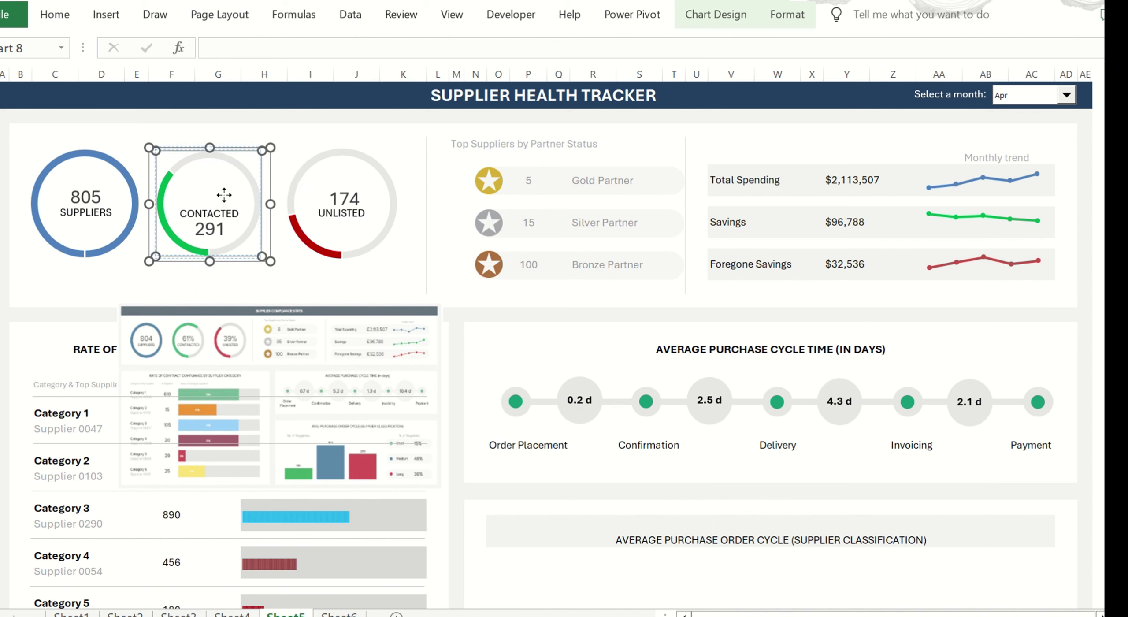
# Move the 291 data label up so it sits above the CONTACTED caption.
pyautogui.moveTo(238, 247); pyautogui.dragTo(238, 219)
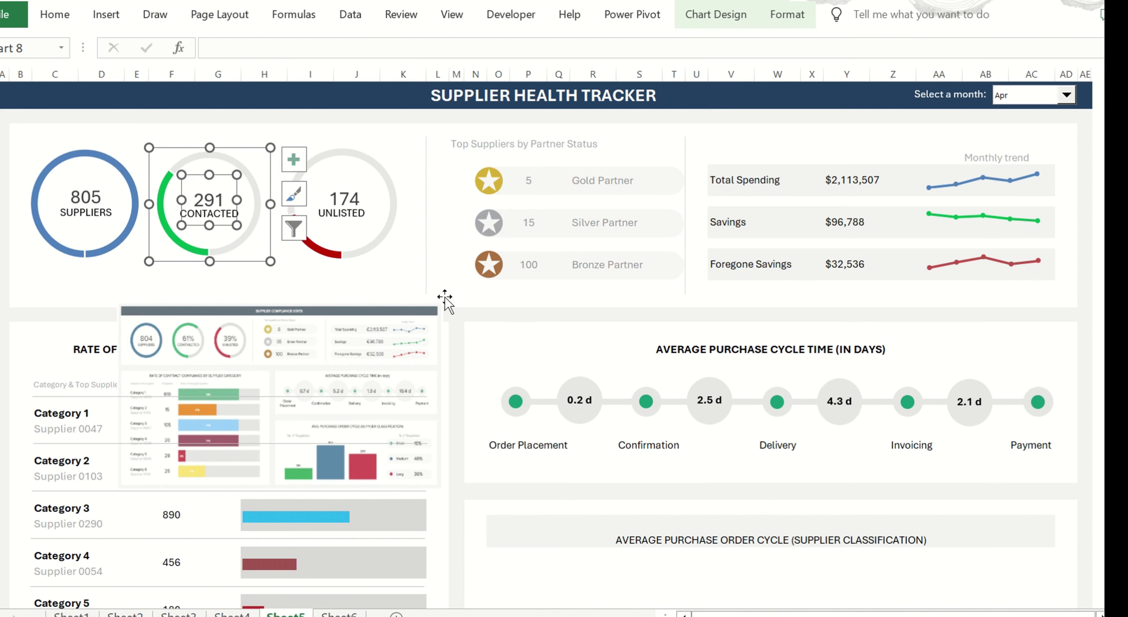
pyautogui.click(387, 272)
pyautogui.scroll(-3, 616, 453)
pyautogui.moveTo(319, 255); pyautogui.dragTo(375, 285)
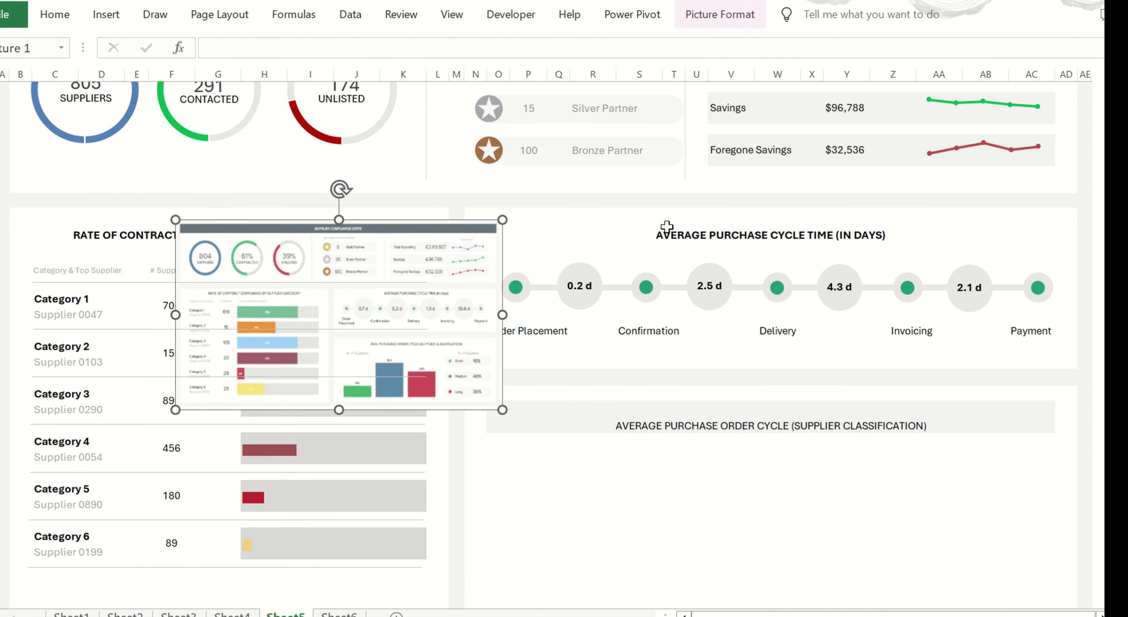
pyautogui.scroll(3, 691, 147)
pyautogui.click(668, 178)
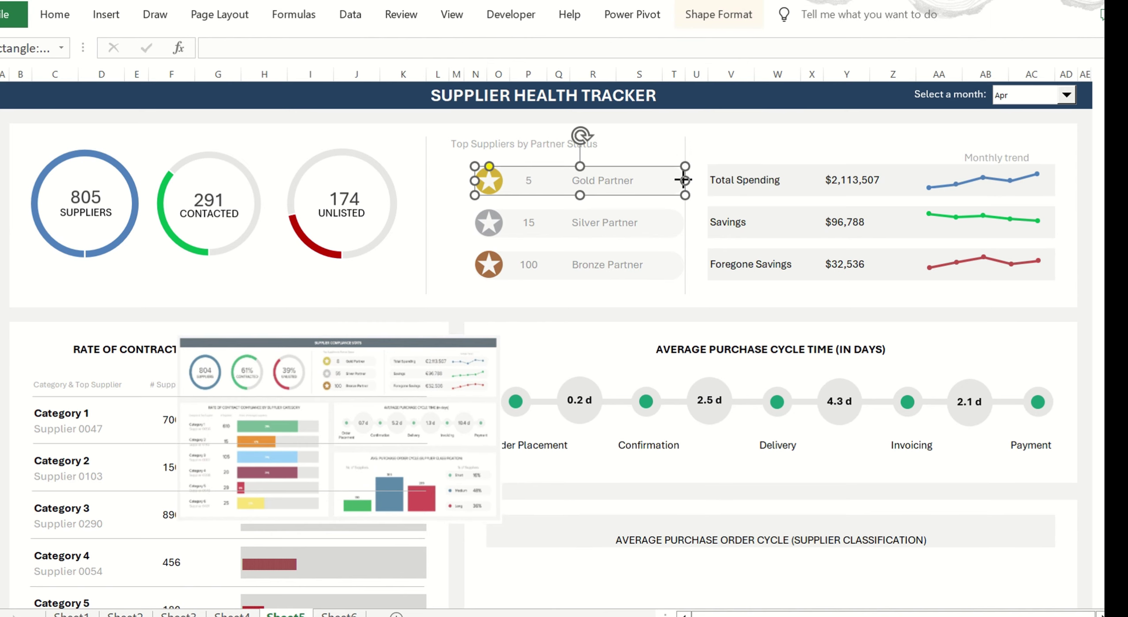
# Narrow the Gold, Silver and Bronze Partner bars to a matching 2.7" width.
pyautogui.moveTo(683, 180); pyautogui.dragTo(661, 180)
pyautogui.click(667, 222)
pyautogui.moveTo(683, 223); pyautogui.dragTo(659, 223)
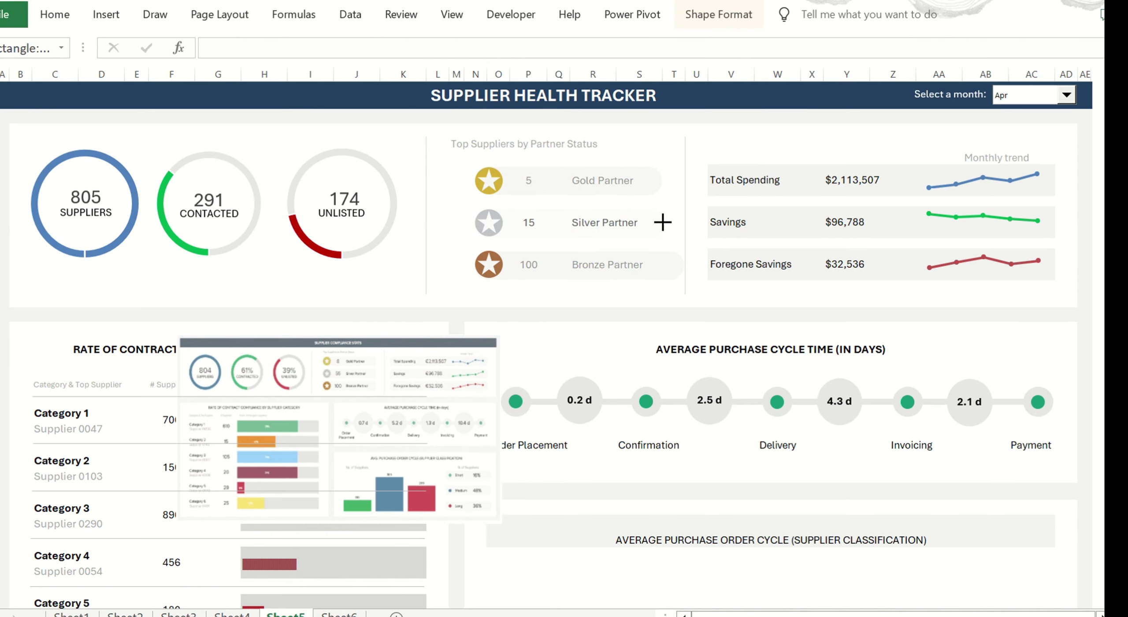
pyautogui.click(667, 194)
pyautogui.click(717, 15)
pyautogui.click(654, 219)
pyautogui.click(710, 15)
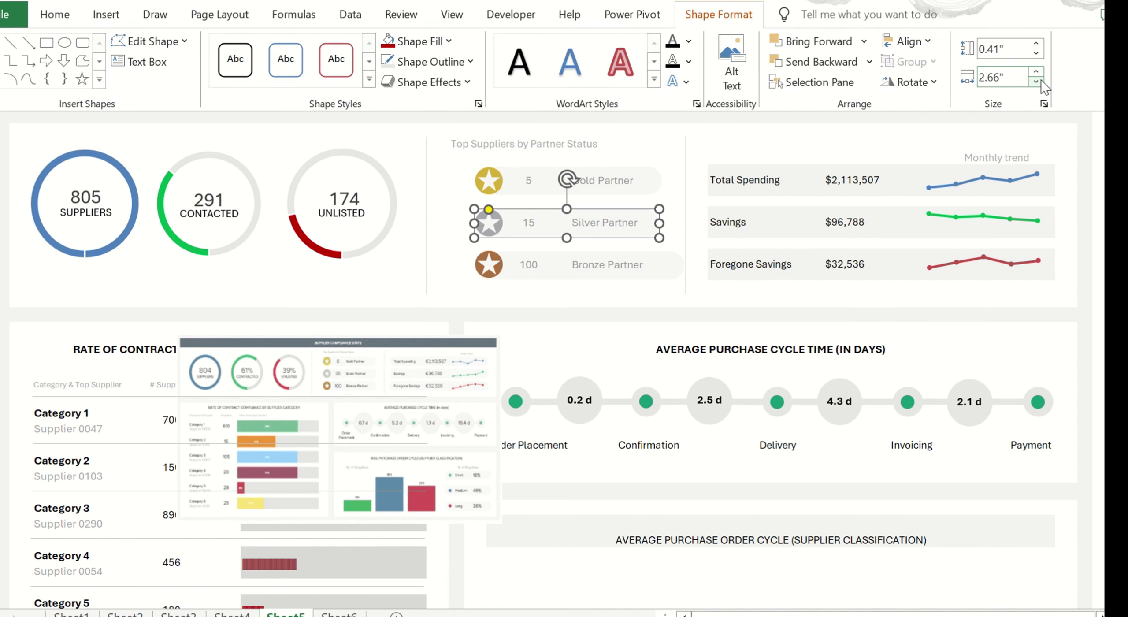
pyautogui.click(665, 264)
pyautogui.click(705, 18)
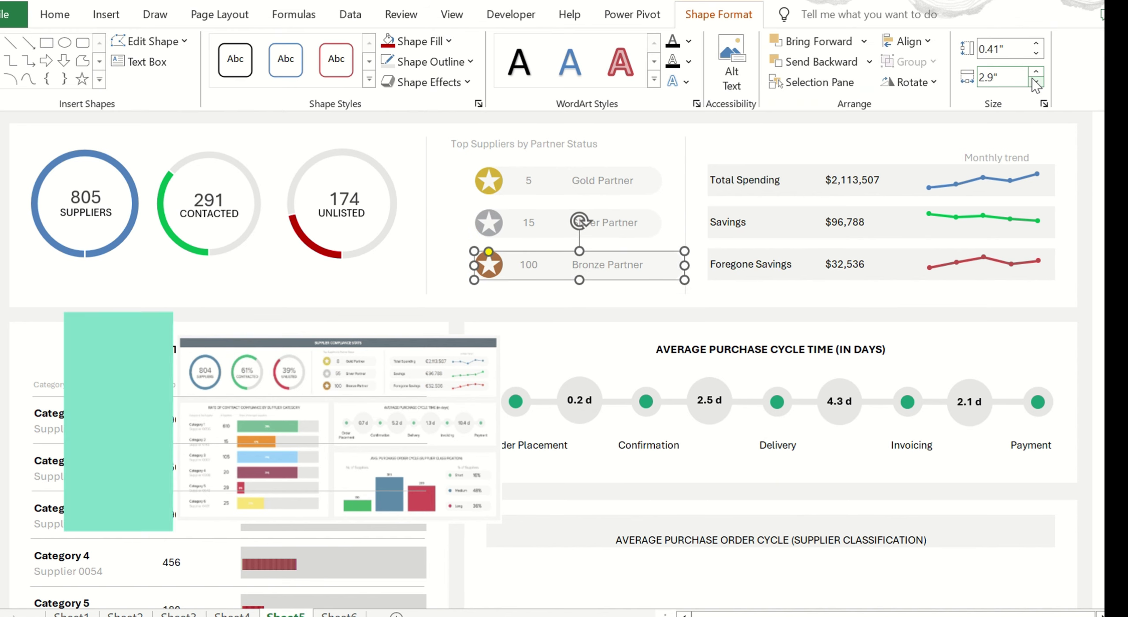
# Delete the spare column cells behind the partner panel, shifting cells left.
pyautogui.click(696, 298)
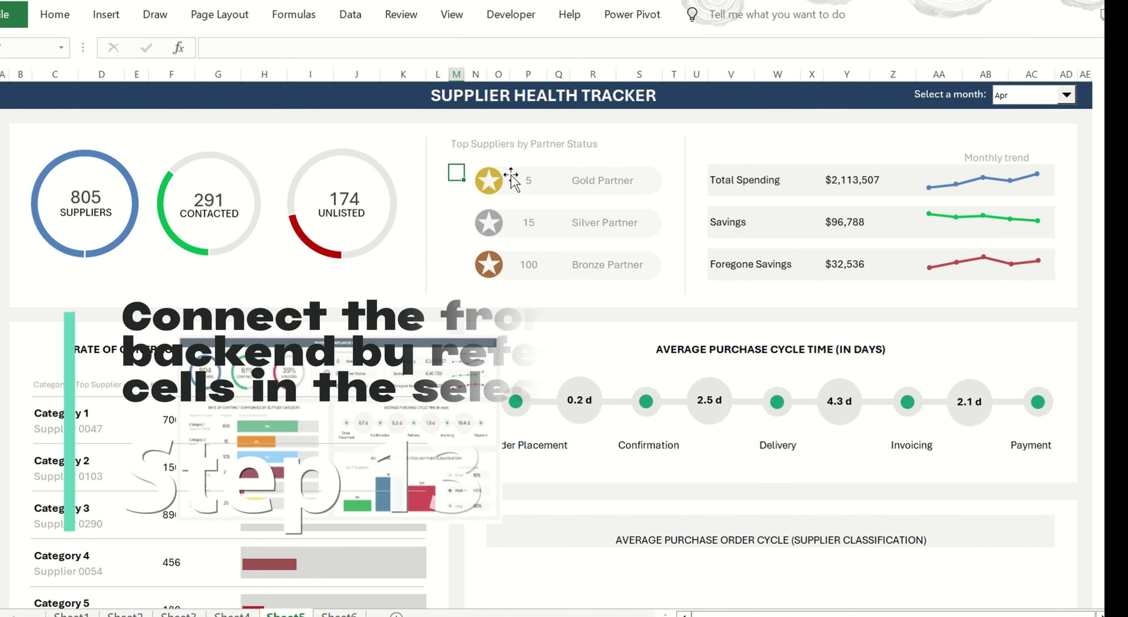
pyautogui.click(459, 147)
pyautogui.press('Down')
pyautogui.press('Right')
pyautogui.press('Right')
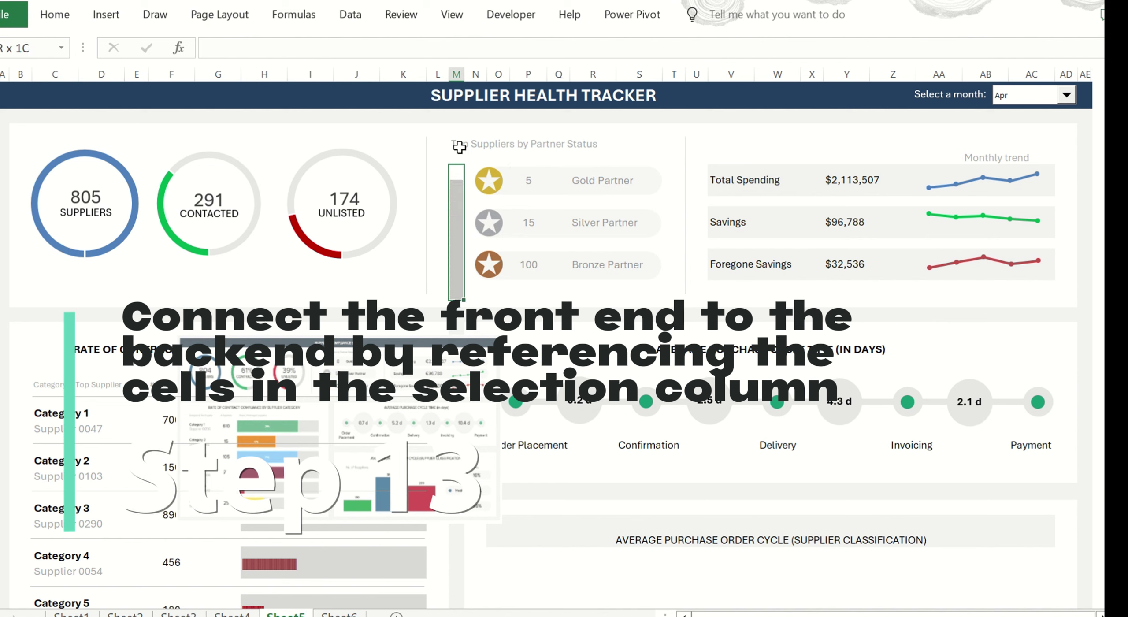
pyautogui.rightClick(459, 165)
pyautogui.click(511, 307)
pyautogui.click(568, 452)
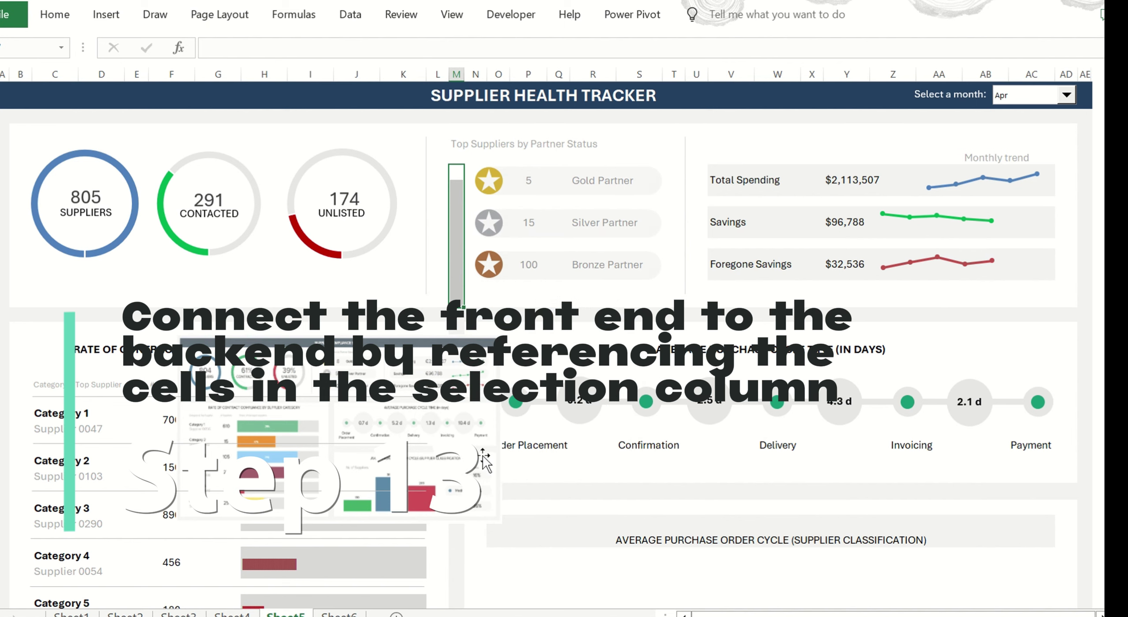
# Nudge the Gold, Silver and Bronze Partner icon groups three steps left.
pyautogui.click(533, 189)
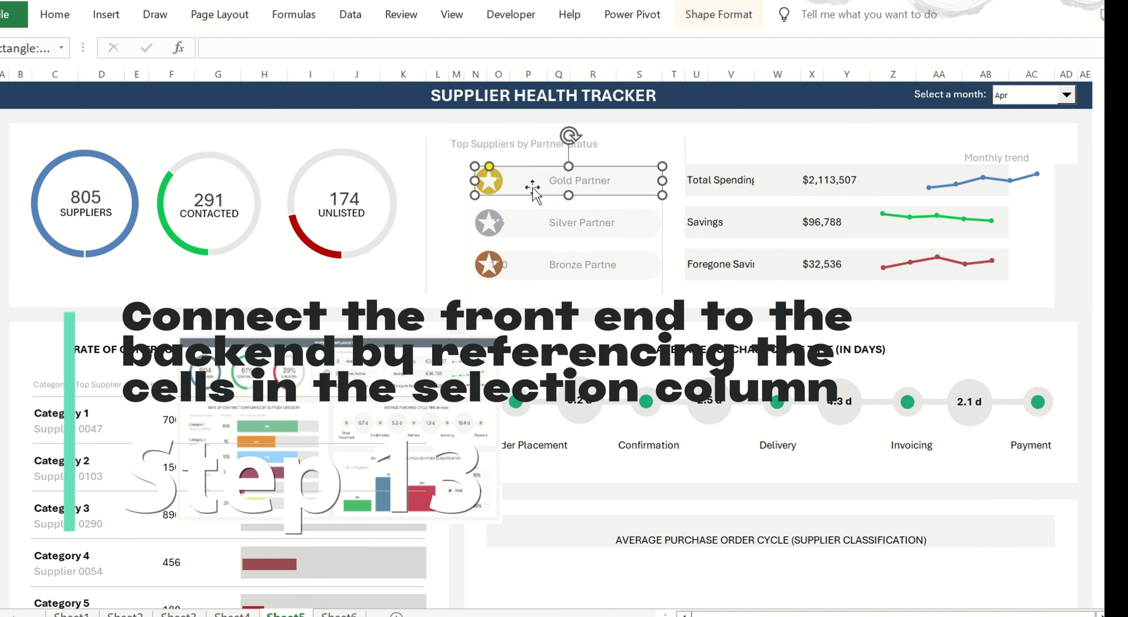
pyautogui.keyDown('ctrl'); pyautogui.click(533, 224); pyautogui.keyUp('ctrl')
pyautogui.keyDown('ctrl'); pyautogui.click(530, 261); pyautogui.keyUp('ctrl')
pyautogui.press('Left')
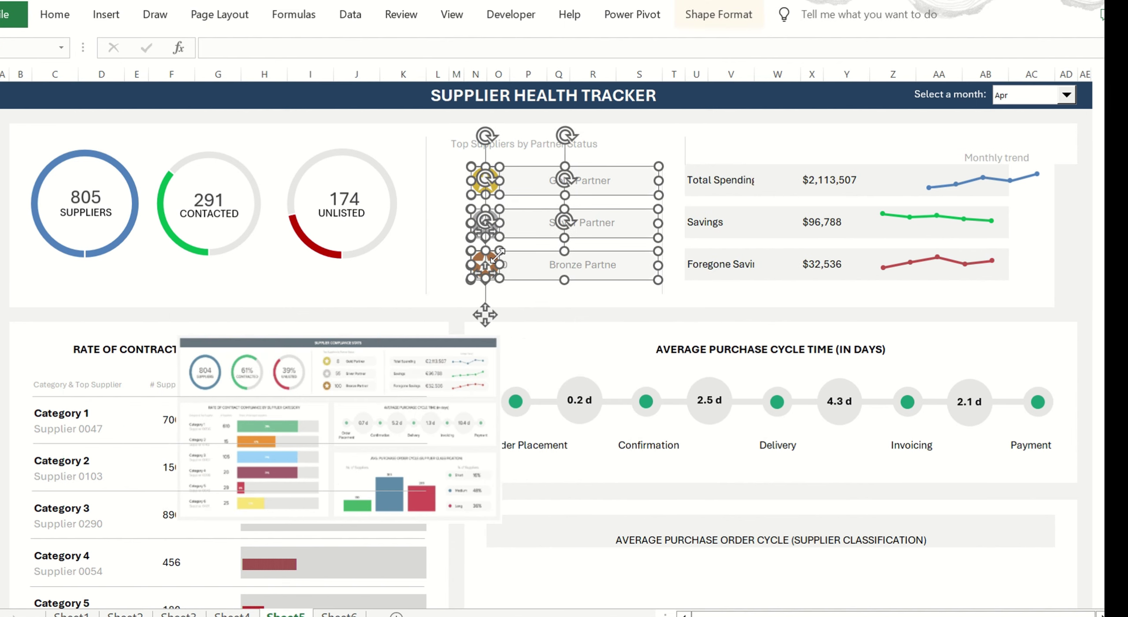
pyautogui.press('Left')
pyautogui.press('Left')
pyautogui.press('Left')
pyautogui.press('Left')
pyautogui.press('Left')
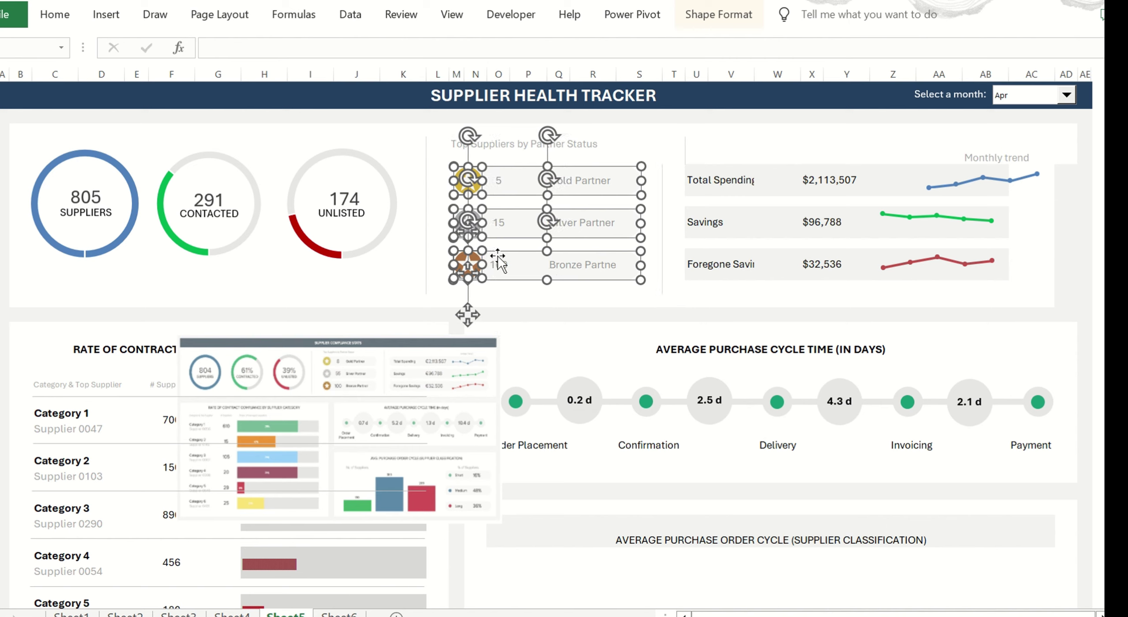
pyautogui.press('Left')
pyautogui.click(657, 231)
# Copy the shaded cells into the spending panel and adjust their borders.
pyautogui.click(701, 145)
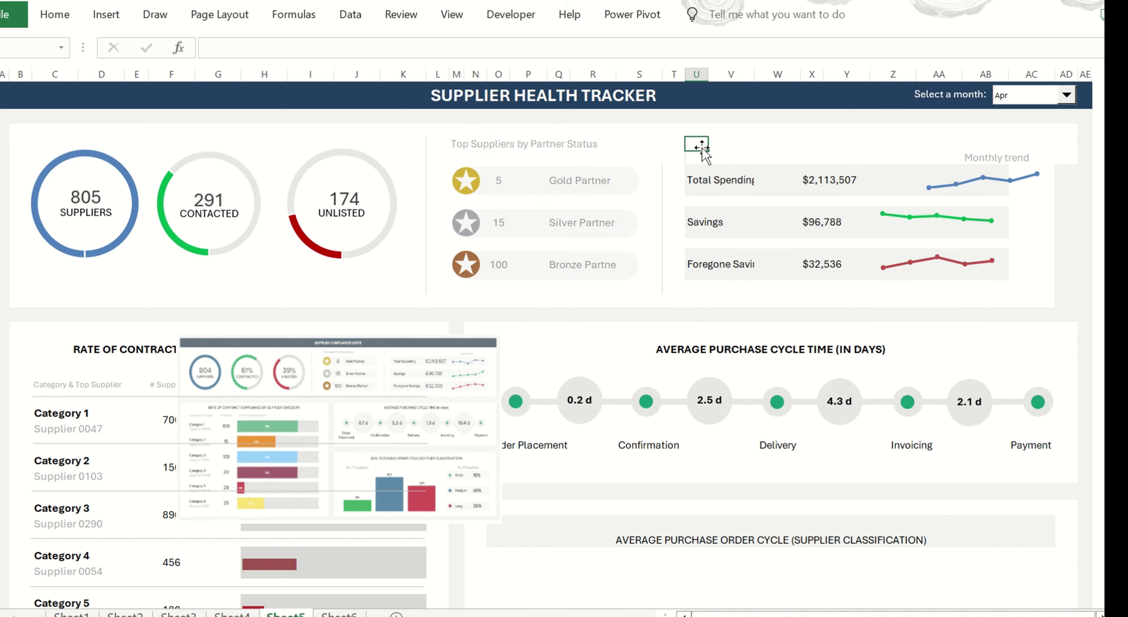
pyautogui.moveTo(1067, 125); pyautogui.dragTo(1017, 144)
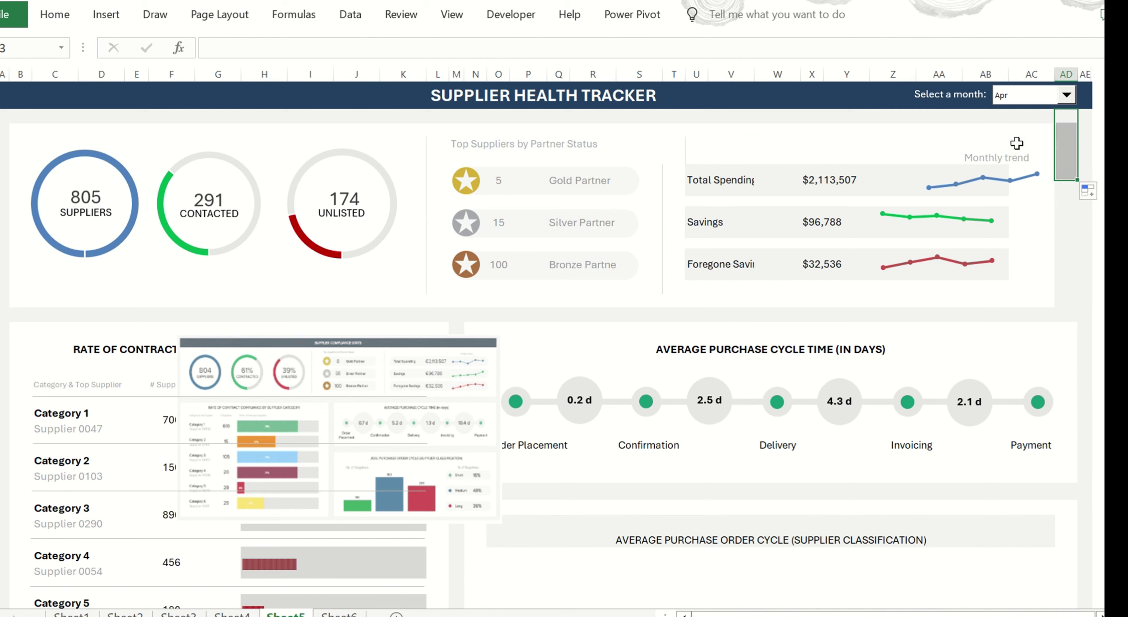
pyautogui.moveTo(674, 144); pyautogui.dragTo(699, 155)
pyautogui.hotkey('ctrl', 'c')
pyautogui.hotkey('ctrl', 'v')
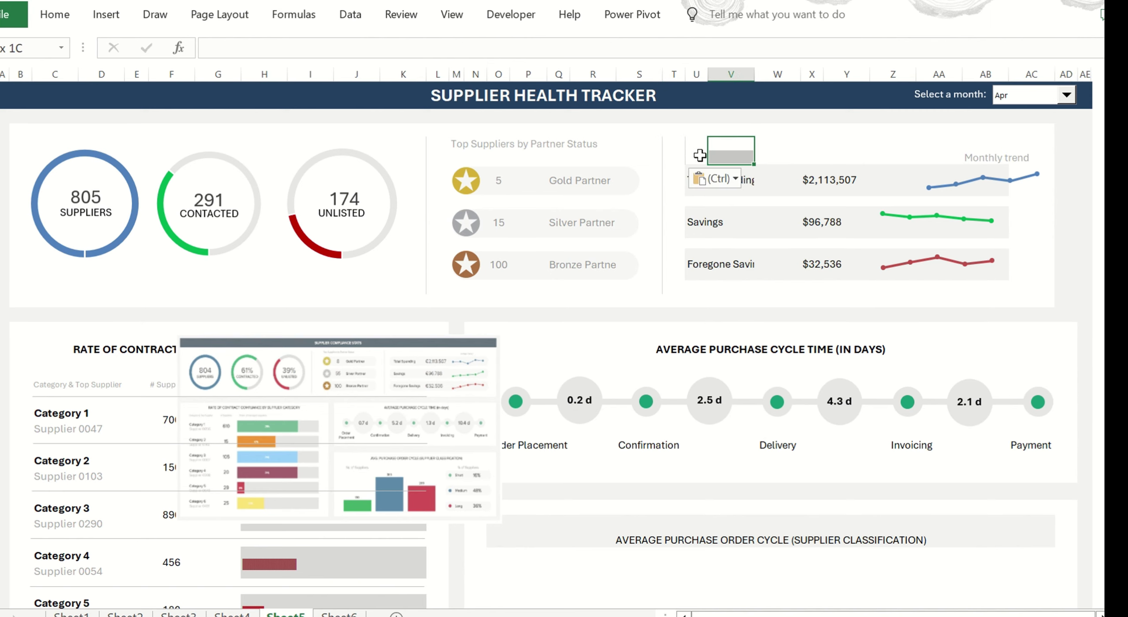
pyautogui.hotkey('ctrl', '1')
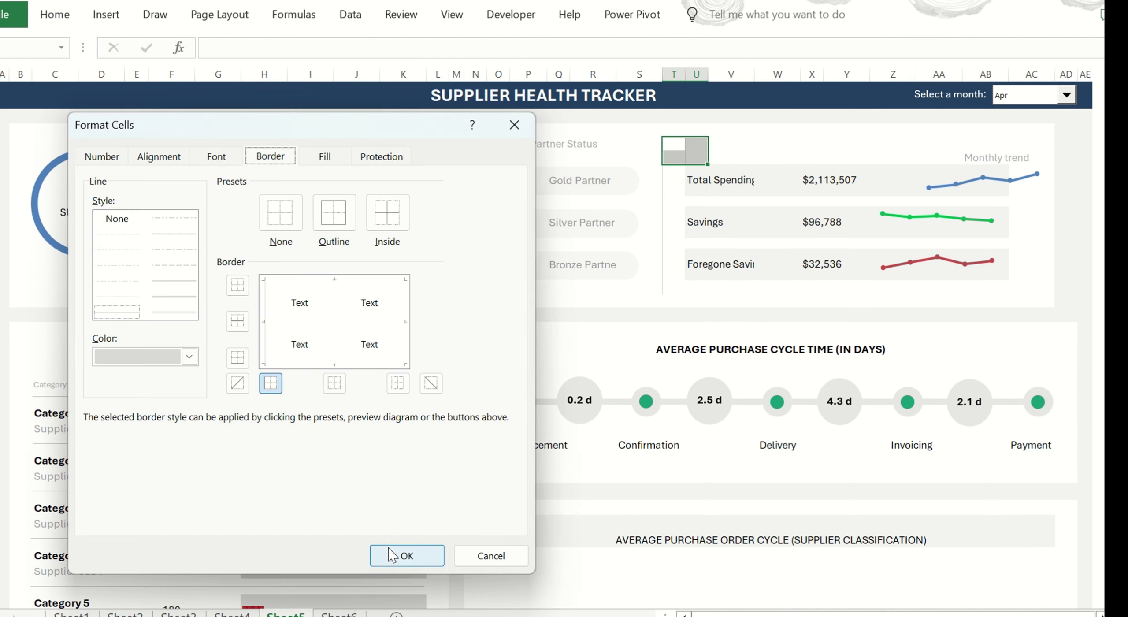
pyautogui.click(402, 554)
# Copy the heading-row cells one column right and align the Savings and Foregone Savings sparklines with Total Spending.
pyautogui.click(1000, 161)
pyautogui.click(933, 180)
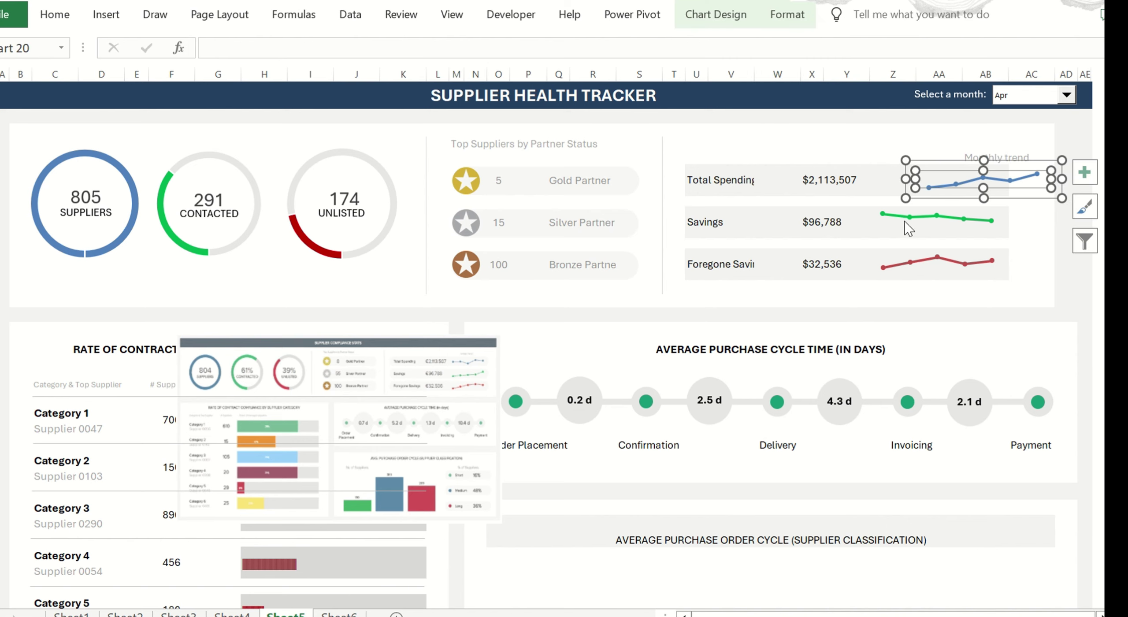
pyautogui.click(985, 130)
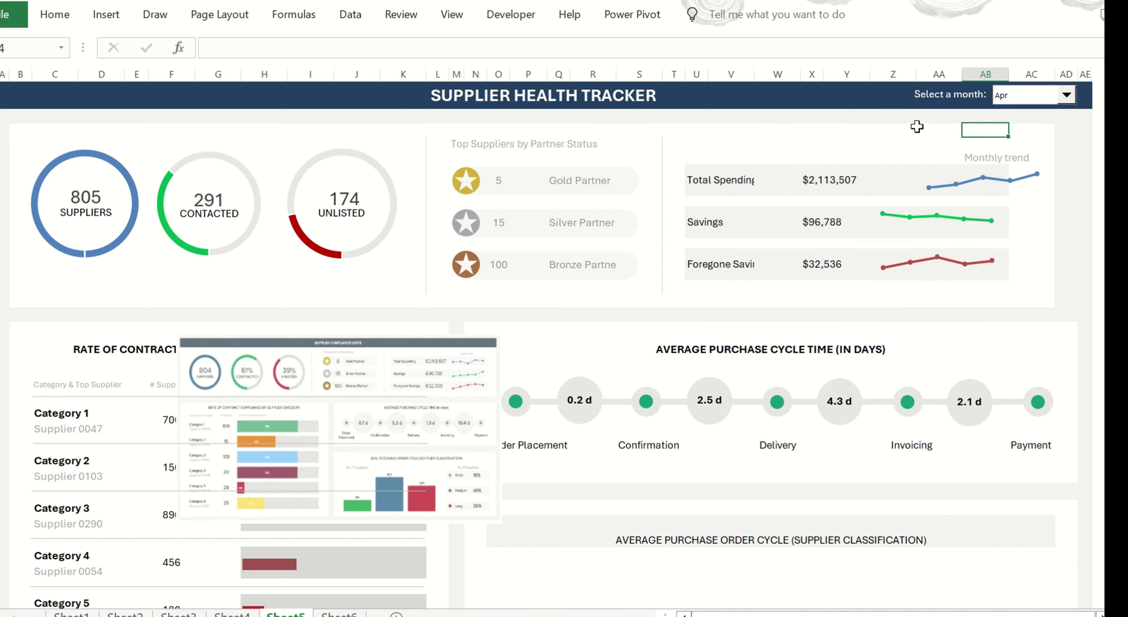
pyautogui.moveTo(917, 127); pyautogui.dragTo(899, 284)
pyautogui.moveTo(1030, 130); pyautogui.dragTo(1061, 129)
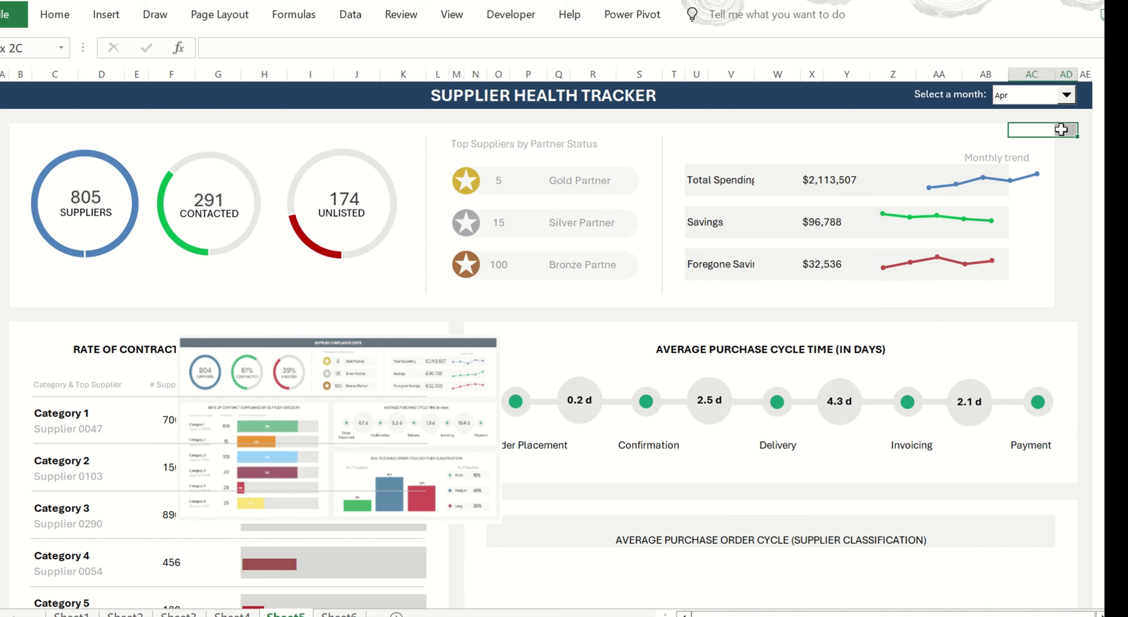
pyautogui.hotkey('ctrl', 'c')
pyautogui.press('Right')
pyautogui.hotkey('ctrl', 'v')
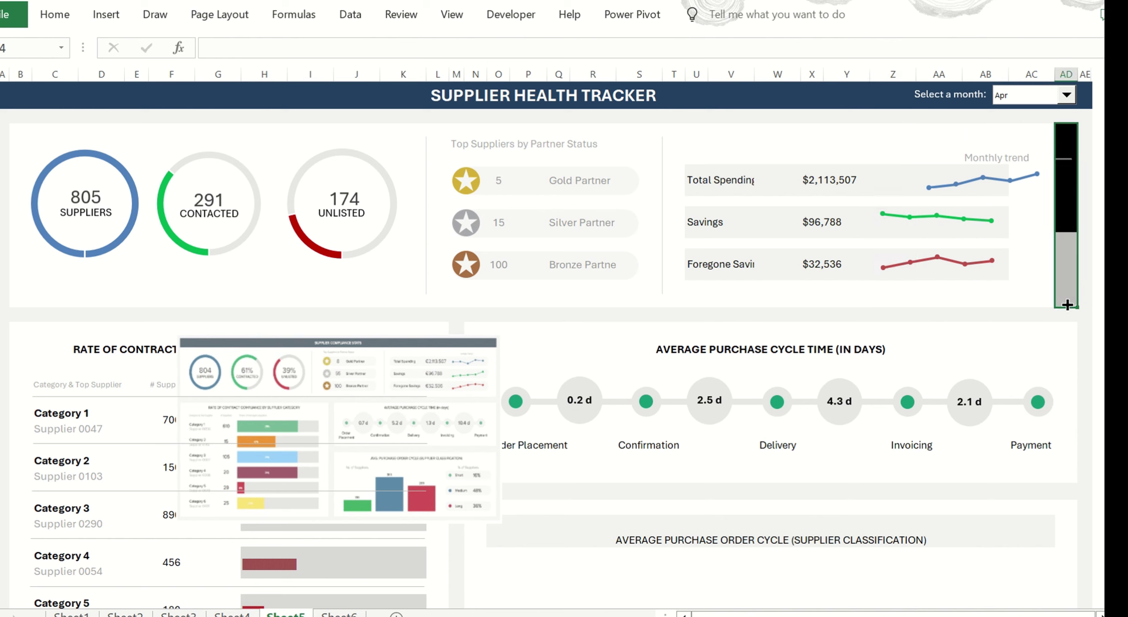
pyautogui.click(969, 220)
pyautogui.keyDown('shift'); pyautogui.click(957, 264); pyautogui.keyUp('shift')
pyautogui.moveTo(957, 257); pyautogui.dragTo(1004, 261)
# Copy the Monthly trend cell one column to the right.
pyautogui.click(919, 174)
pyautogui.press('Right')
pyautogui.hotkey('ctrl', 'c')
pyautogui.press('Right')
pyautogui.hotkey('ctrl', 'v')
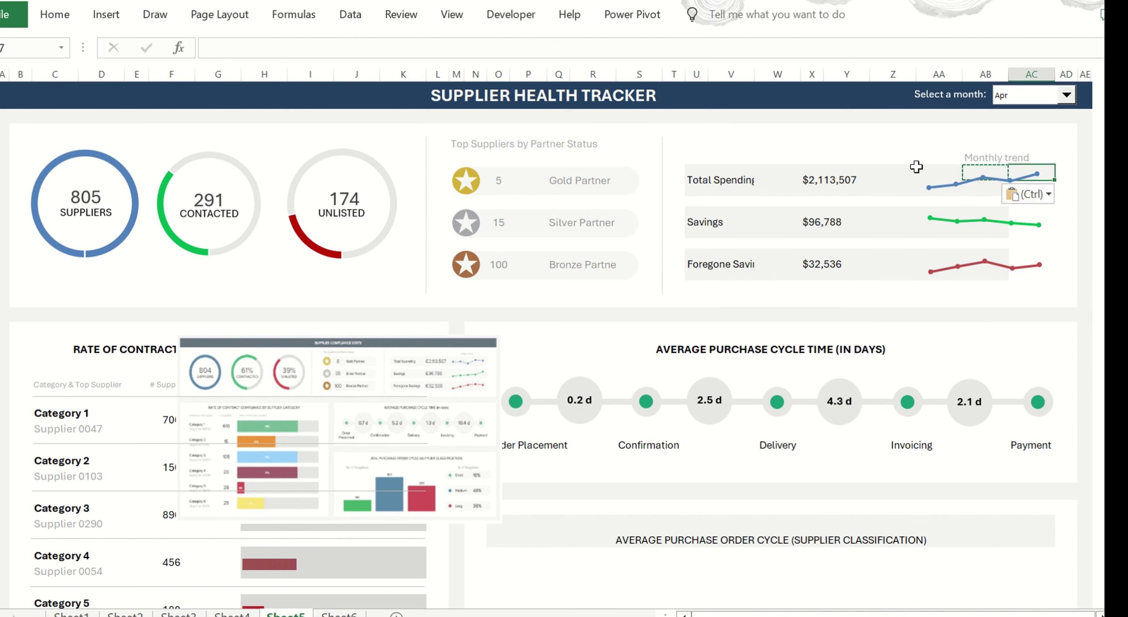
# Shift the Total Spending, Savings and Foregone Savings values one column right, then merge and center Total Spending.
pyautogui.click(806, 178)
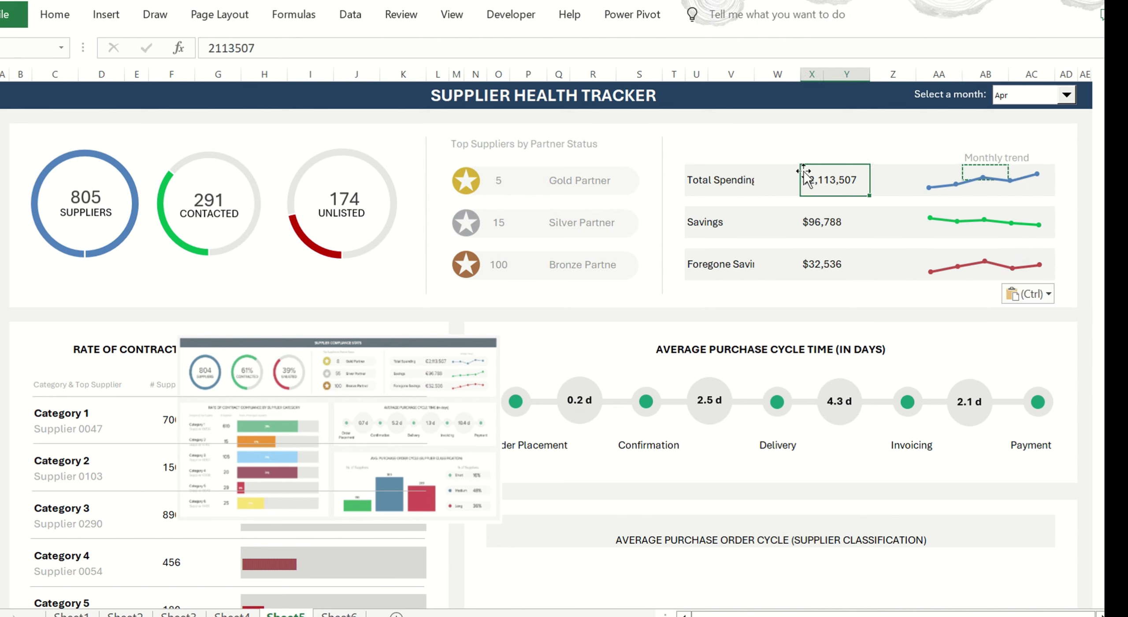
pyautogui.moveTo(803, 174); pyautogui.dragTo(815, 264)
pyautogui.hotkey('ctrl', 'c')
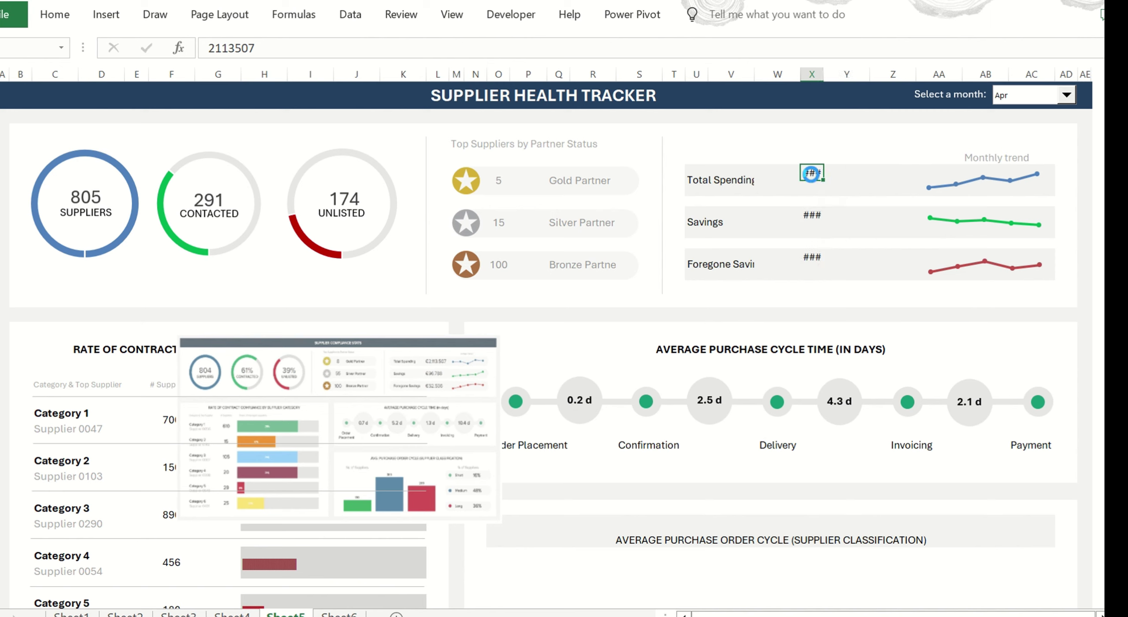
pyautogui.hotkey('ctrl', 'v')
pyautogui.press('Down')
pyautogui.hotkey('ctrl', 'v')
pyautogui.press('Down')
pyautogui.press('Down')
pyautogui.hotkey('ctrl', 'v')
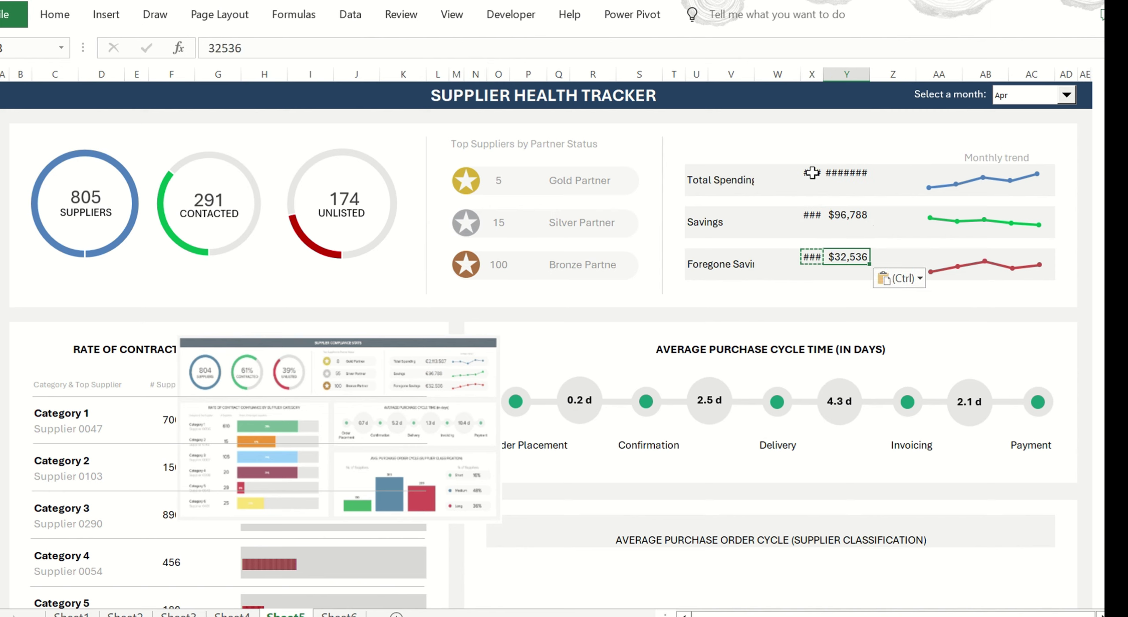
pyautogui.moveTo(811, 172)
pyautogui.mouseDown()
pyautogui.moveTo(809, 270)
pyautogui.moveTo(894, 180)
pyautogui.mouseUp()
pyautogui.hotkey('alt', 'h')
pyautogui.press('m')
pyautogui.press('c')
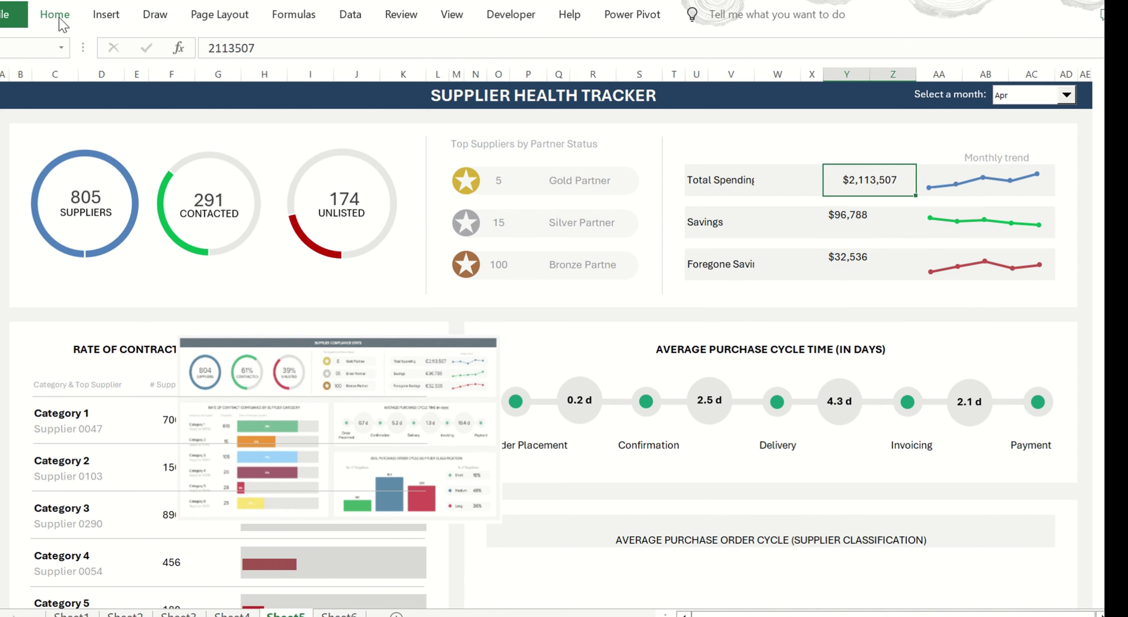
# Apply the Total Spending value's formatting to the Savings and Foregone Savings values.
pyautogui.click(60, 24)
pyautogui.click(59, 24)
pyautogui.doubleClick(9, 70)
pyautogui.click(837, 221)
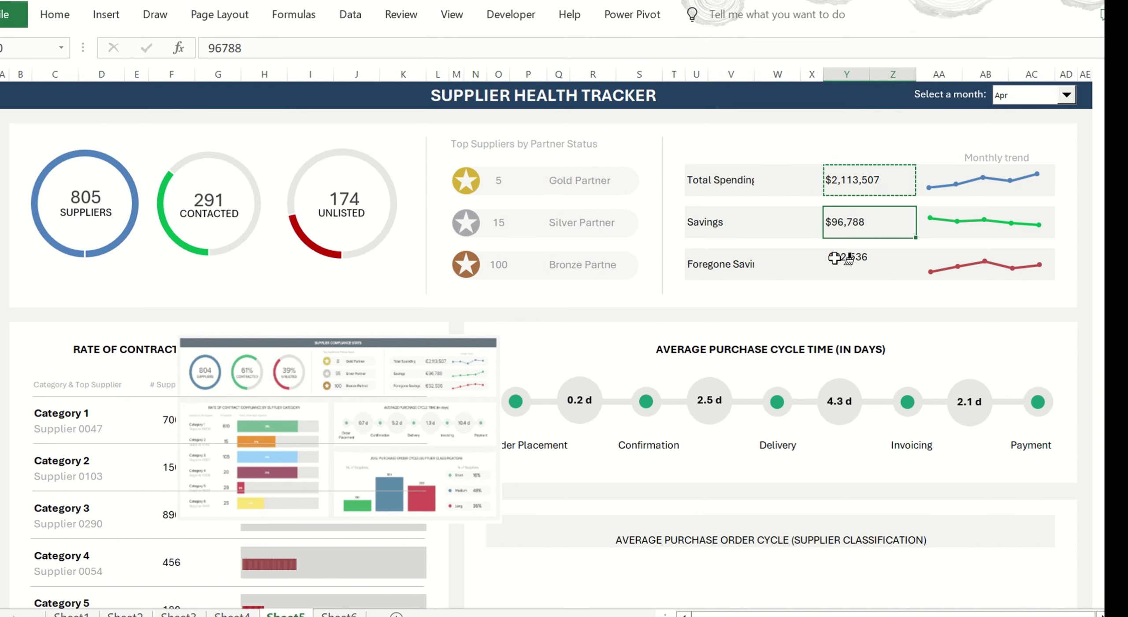
pyautogui.click(834, 258)
pyautogui.hotkey('alt', 'h')
# Copy the Total Spending label's formatting to the Savings and Foregone Savings labels.
pyautogui.rightClick(734, 258)
pyautogui.press('Escape')
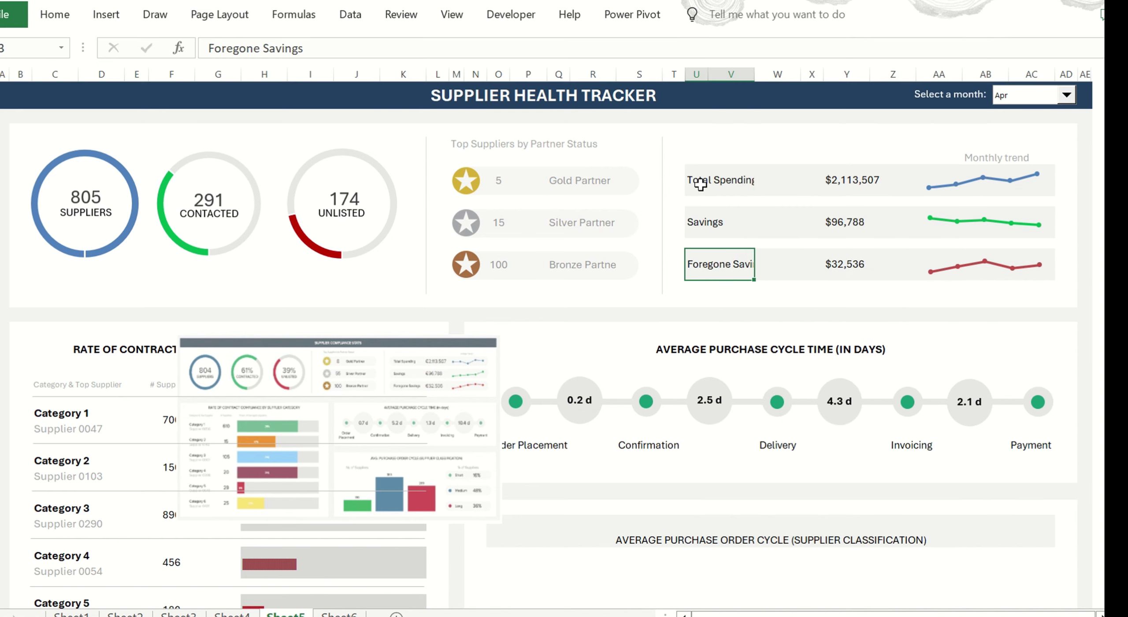
pyautogui.click(700, 184)
pyautogui.click(55, 14)
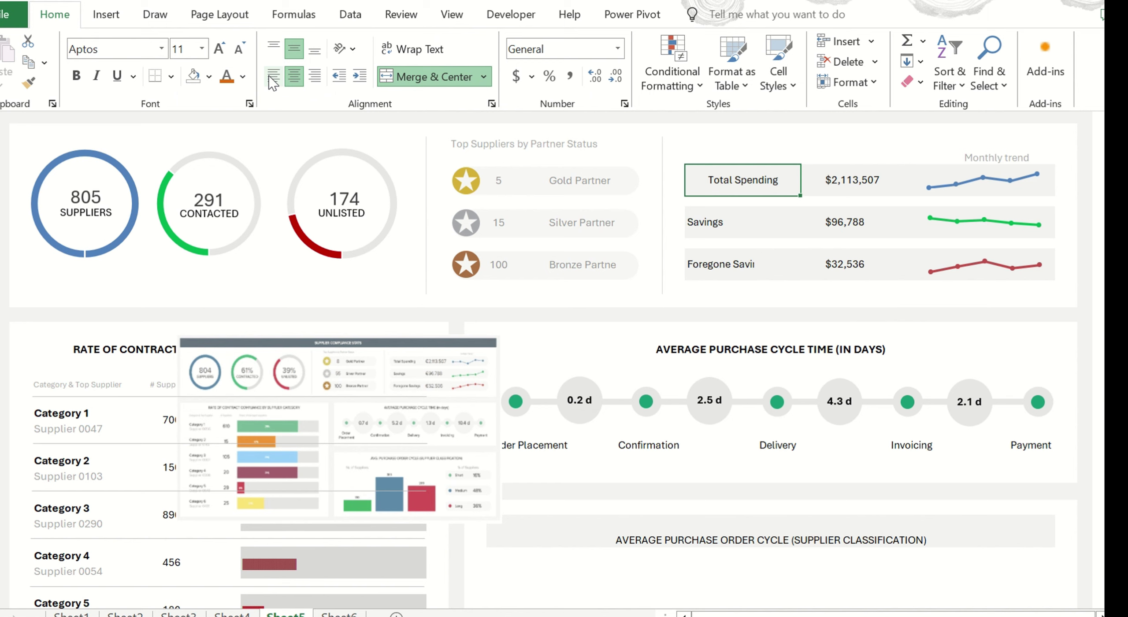
pyautogui.doubleClick(26, 86)
pyautogui.click(714, 222)
pyautogui.click(722, 262)
pyautogui.click(789, 223)
pyautogui.click(790, 271)
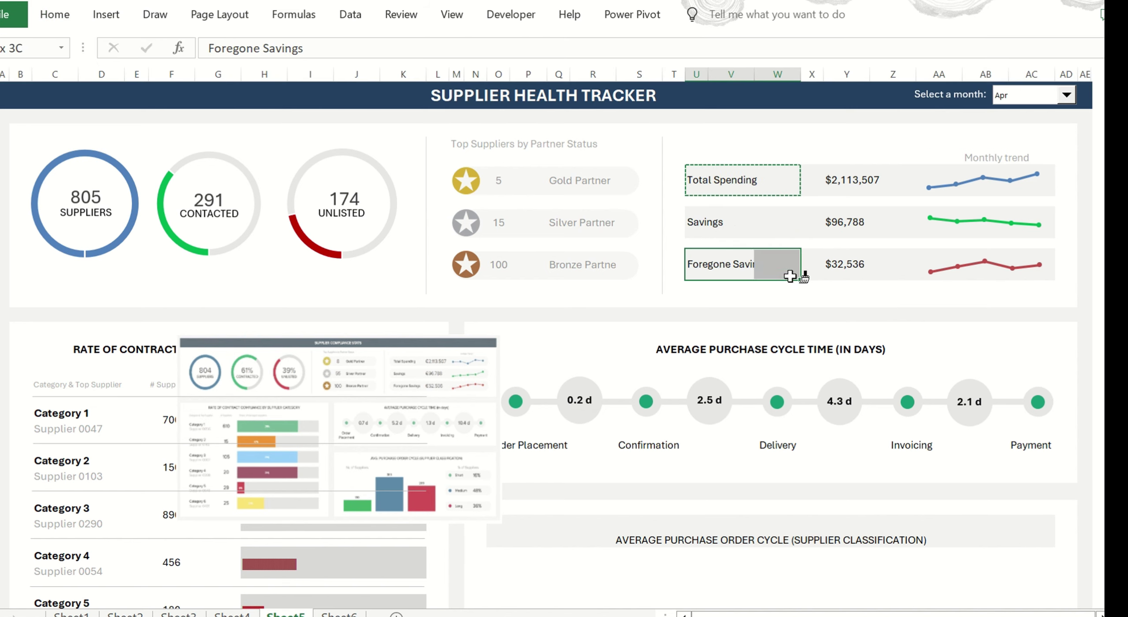
pyautogui.click(55, 14)
# Indent the Total Spending, Savings and Foregone Savings labels.
pyautogui.rightClick(705, 222)
pyautogui.press('Escape')
pyautogui.press('Up')
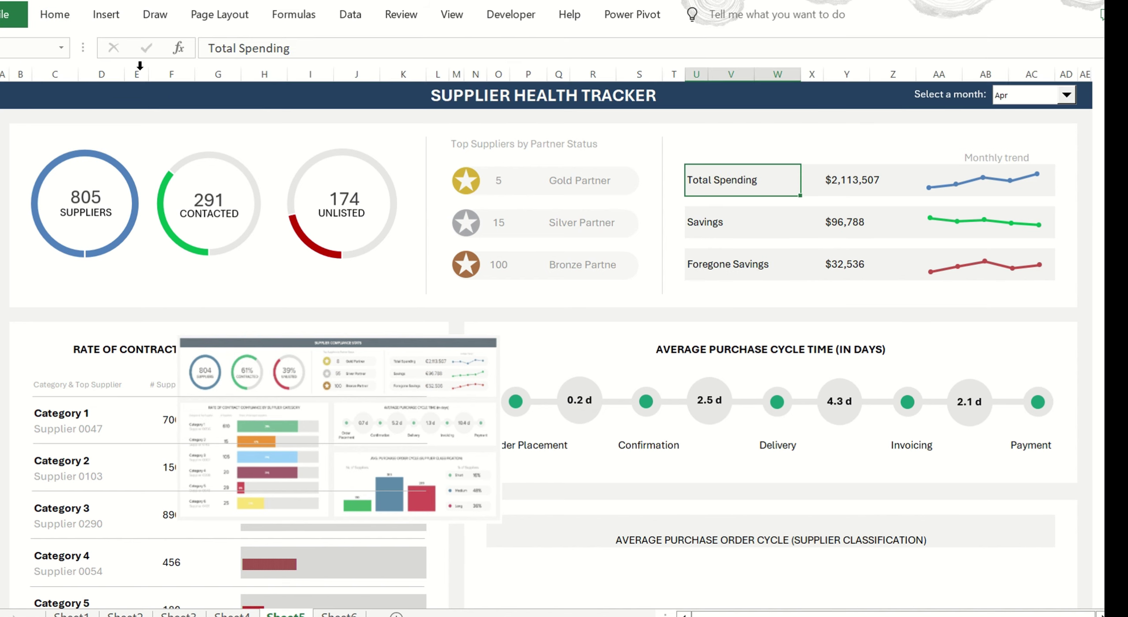
pyautogui.hotkey('alt', 'h')
pyautogui.press('6')
pyautogui.click(716, 222)
pyautogui.press('F4')
pyautogui.click(722, 264)
pyautogui.press('F4')
# Drag the Monthly trend label up one row, above the three sparklines.
pyautogui.click(756, 163)
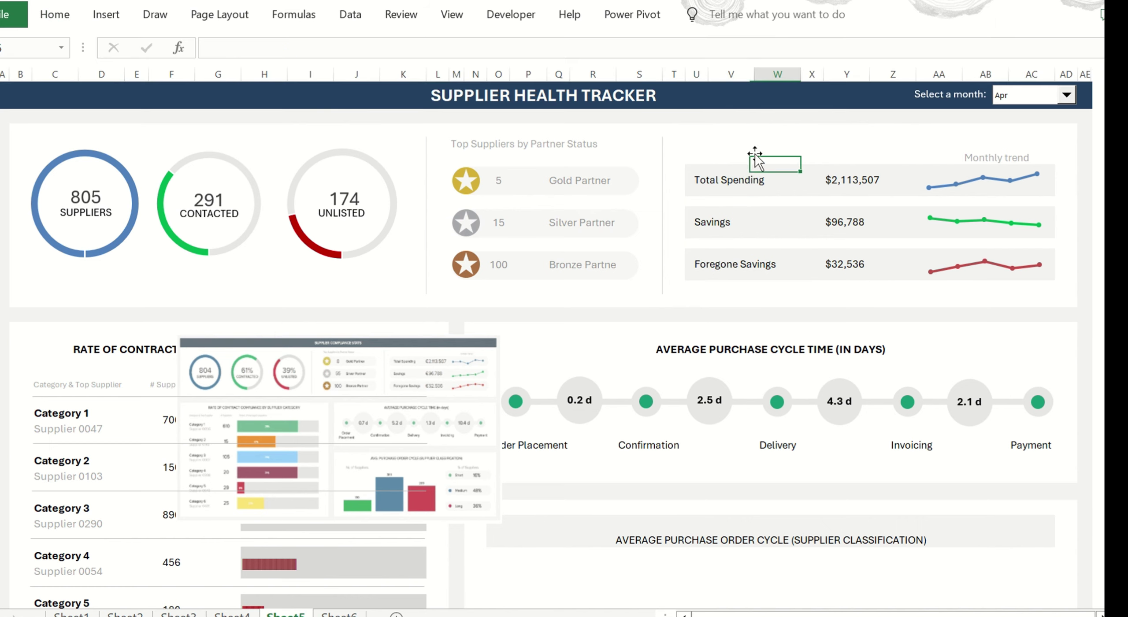
pyautogui.click(1001, 165)
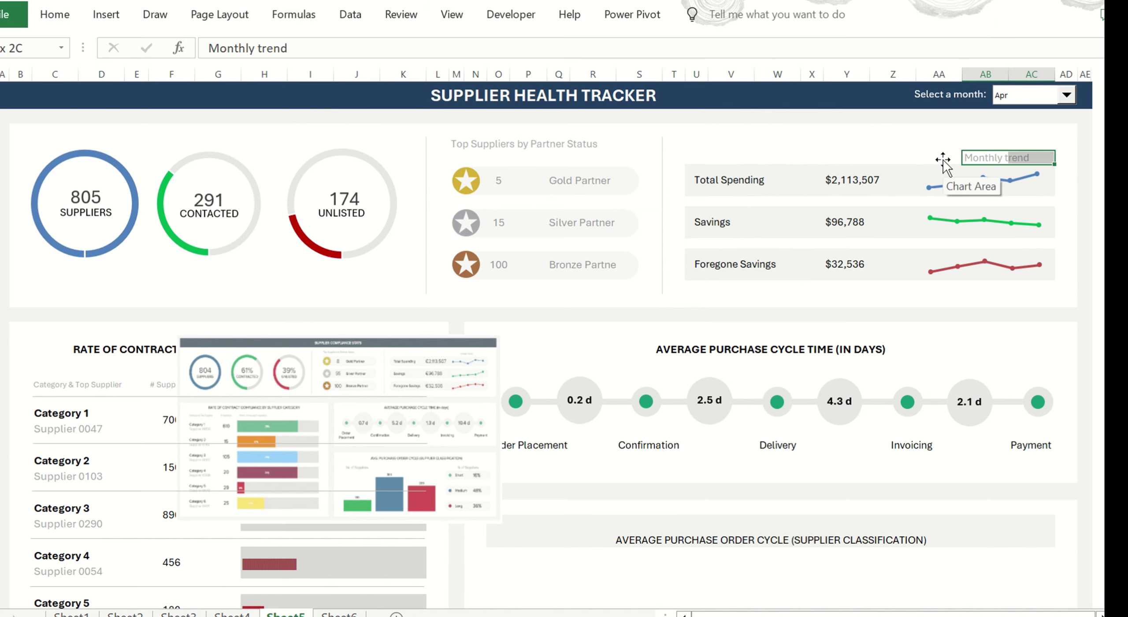
pyautogui.click(71, 18)
pyautogui.moveTo(962, 159); pyautogui.dragTo(967, 134)
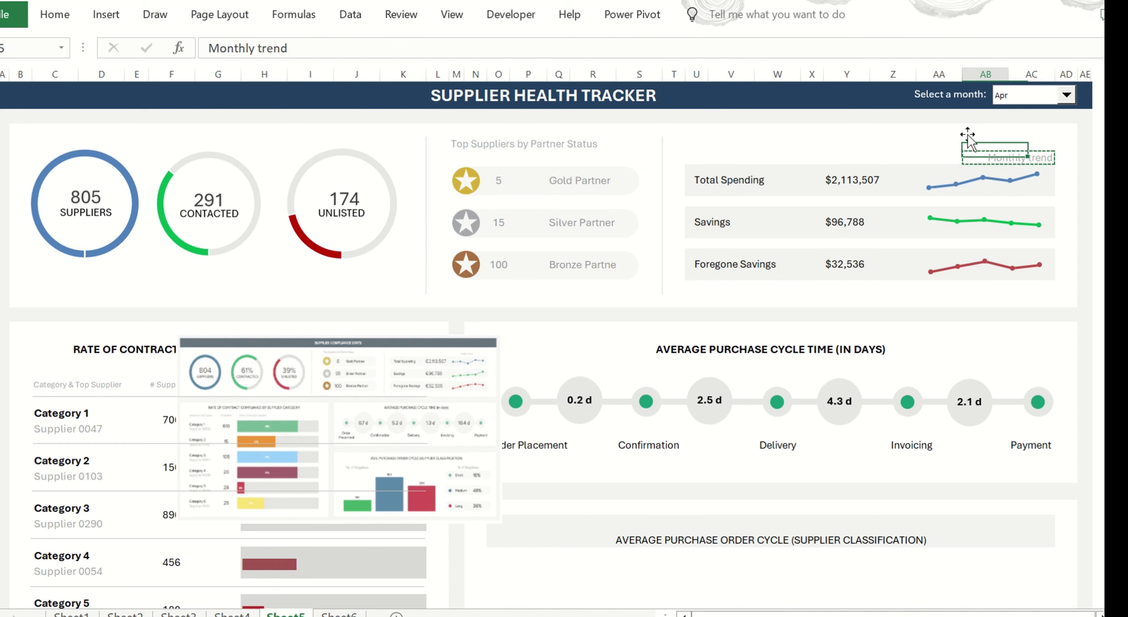
pyautogui.press('Left')
pyautogui.press('Left')
pyautogui.press('Left')
pyautogui.scroll(-1, 733, 481)
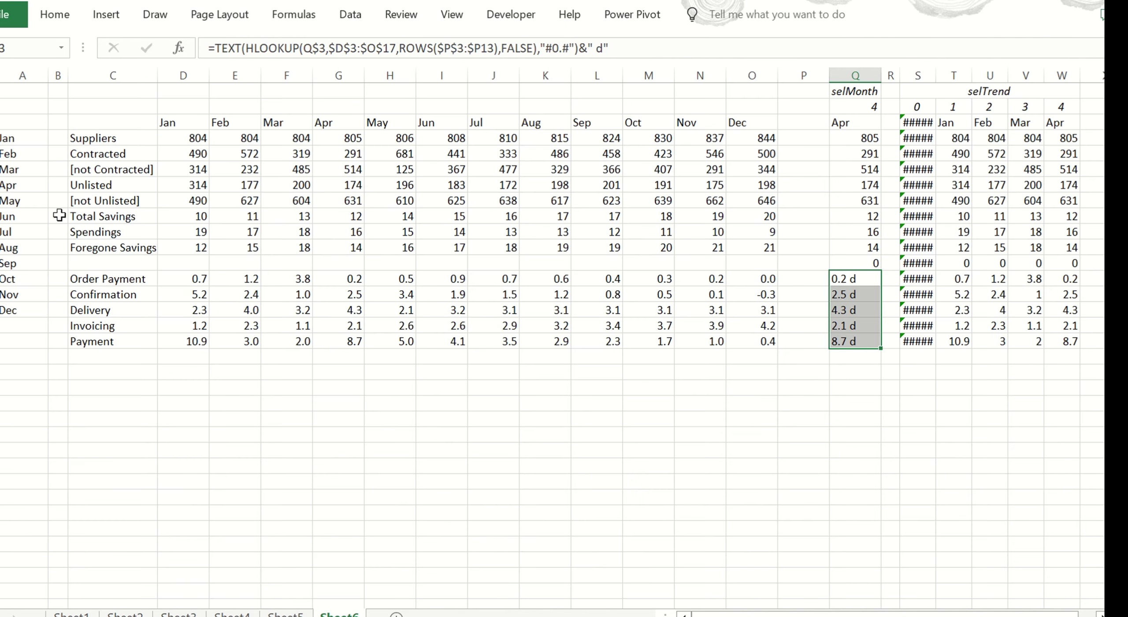
# Insert three blank rows above Total Savings in Sheet6's data table.
pyautogui.moveTo(59, 215); pyautogui.dragTo(1062, 219)
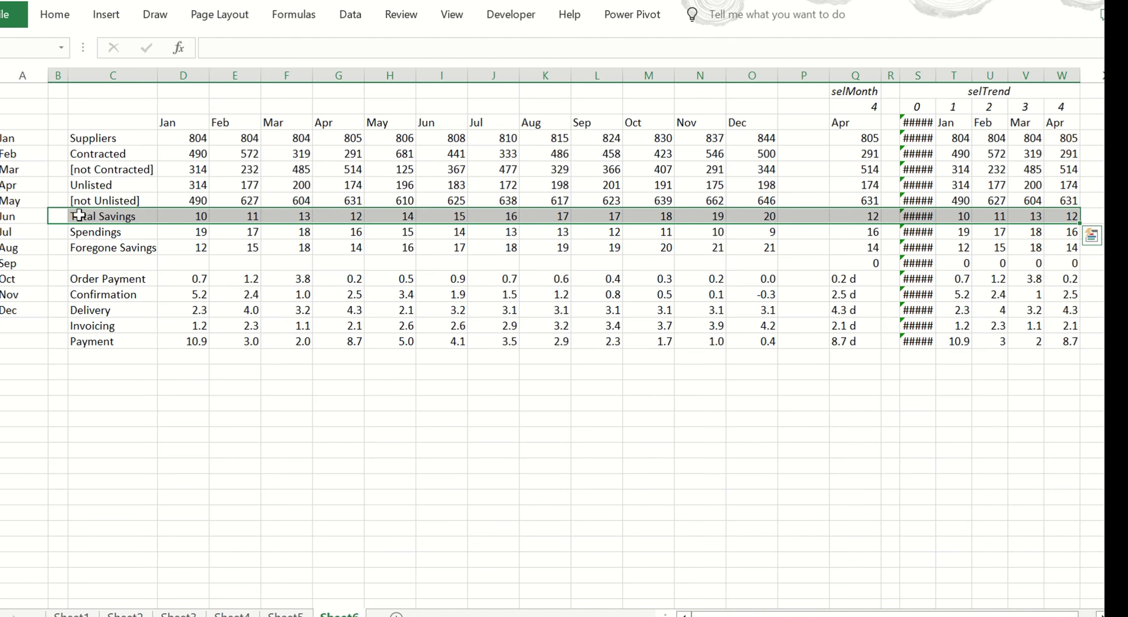
pyautogui.rightClick(80, 215)
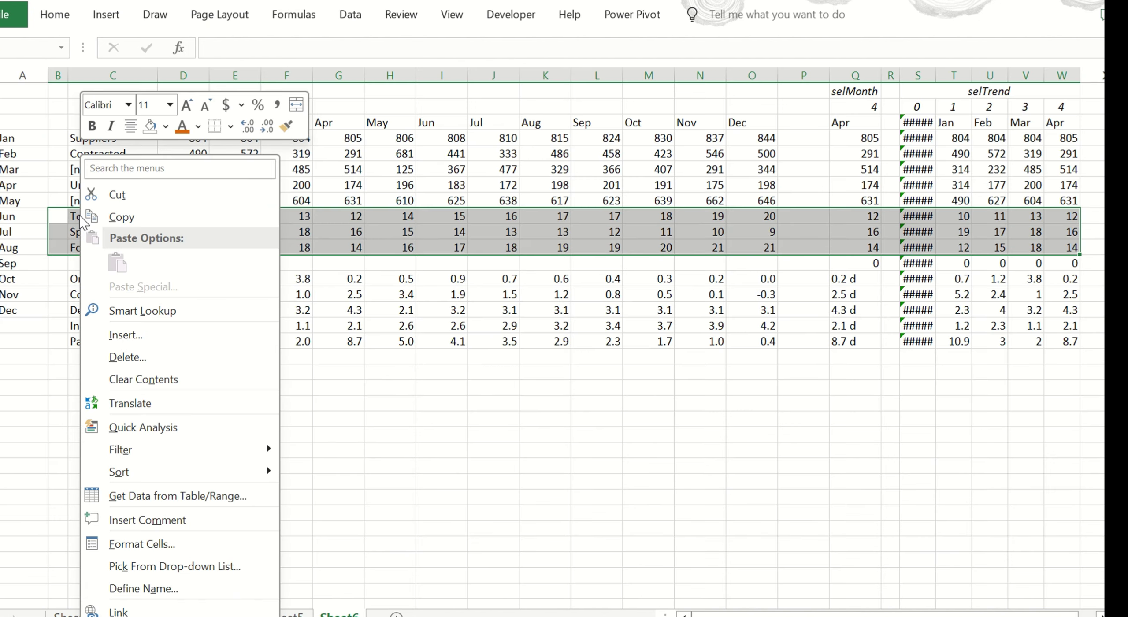
pyautogui.click(102, 333)
pyautogui.click(70, 351)
pyautogui.click(91, 418)
# Label the new rows Gold, Silver and Bronze partner.
pyautogui.click(106, 216)
pyautogui.write('Gold pa')
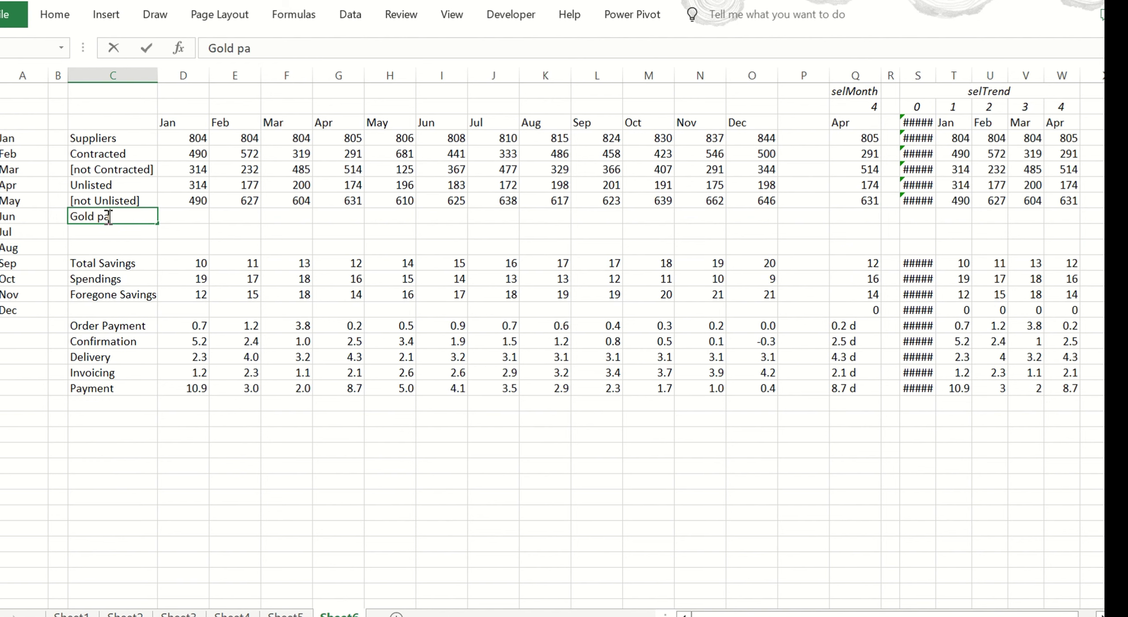
pyautogui.write('rtner')
pyautogui.press('Return')
pyautogui.write('sil')
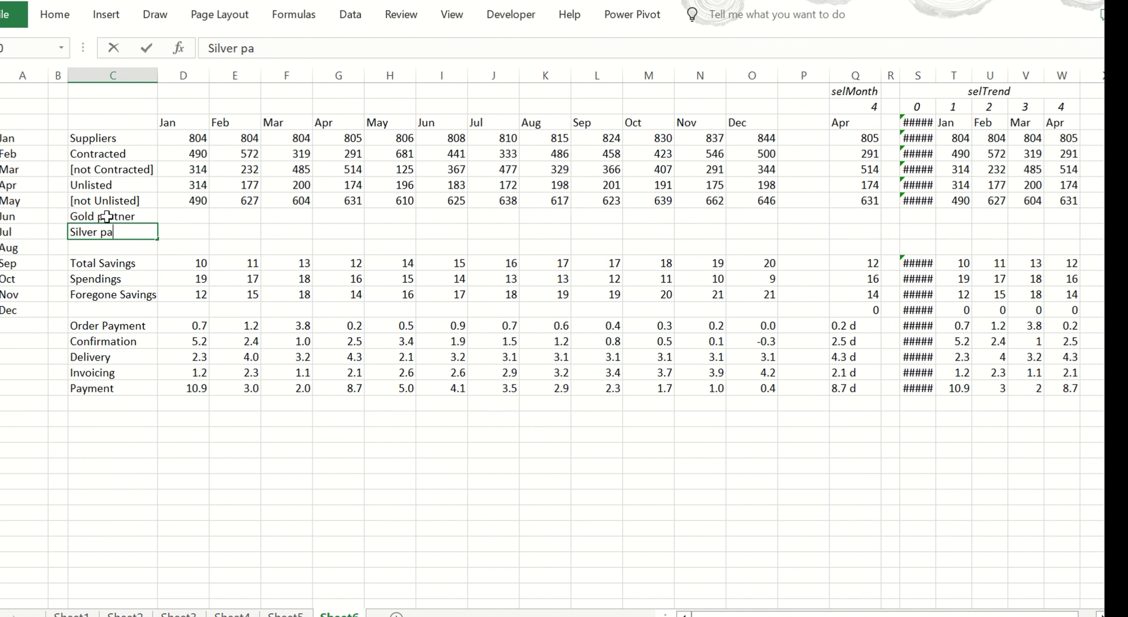
pyautogui.write('rtner')
pyautogui.press('Return')
pyautogui.press('Return')
pyautogui.hotkey('ctrl', 'pageup')
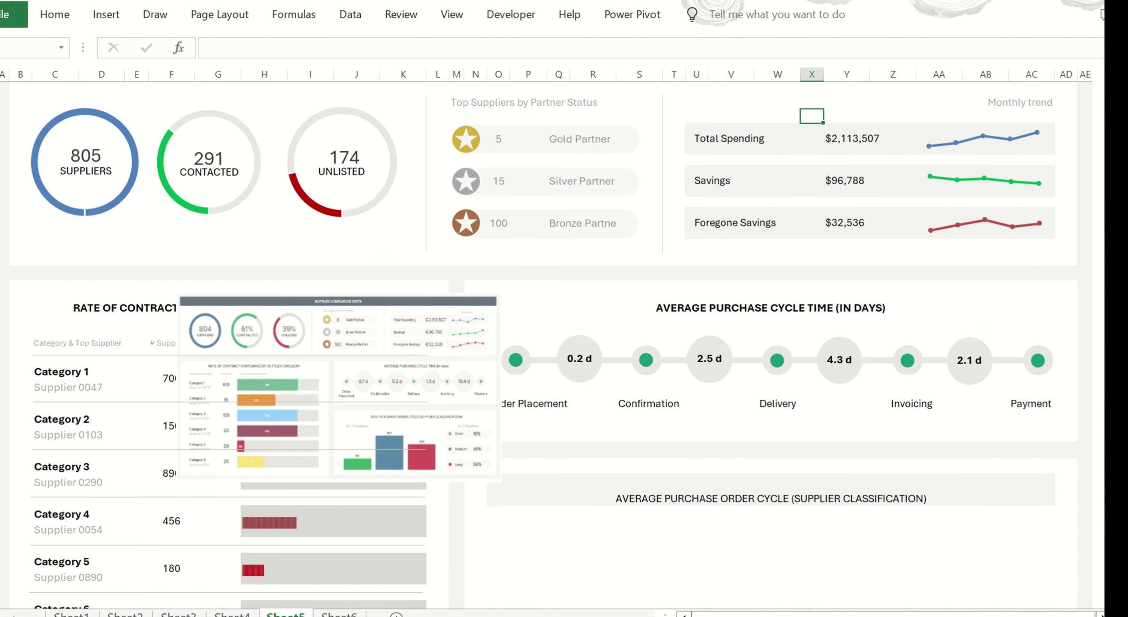
# Set the dashboard month to Sep.
pyautogui.scroll(2, 859, 311)
pyautogui.click(1066, 95)
pyautogui.click(1014, 207)
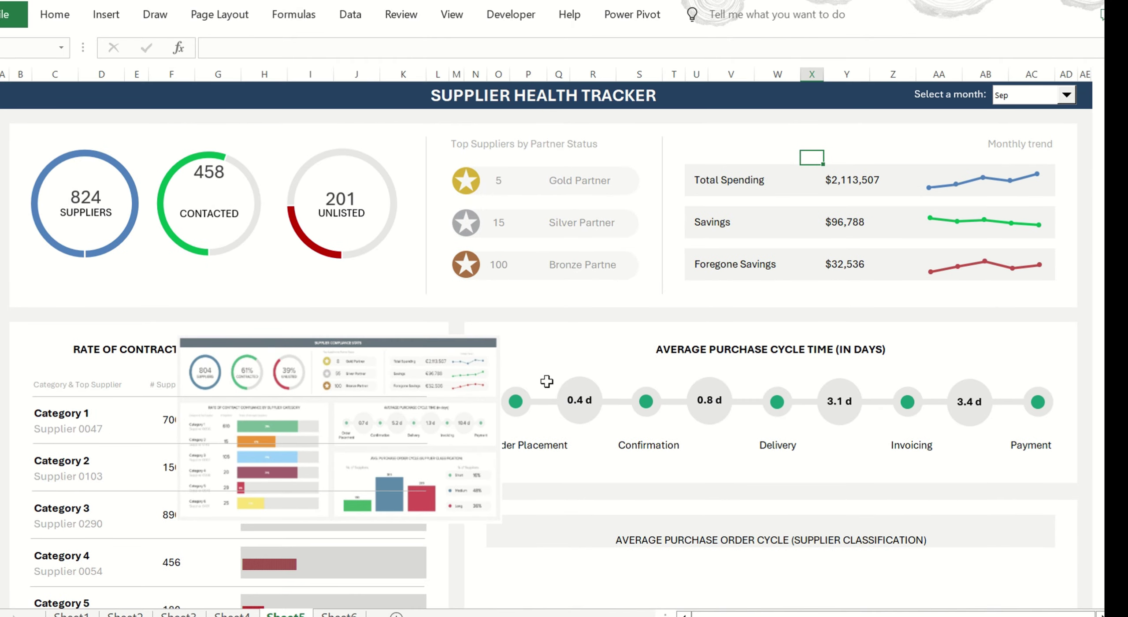
pyautogui.click(339, 614)
# Enter May's partner counts and copy them back to April and March.
pyautogui.click(184, 215)
pyautogui.press('Right')
pyautogui.press('Right')
pyautogui.press('Right')
pyautogui.press('Right')
pyautogui.write('5')
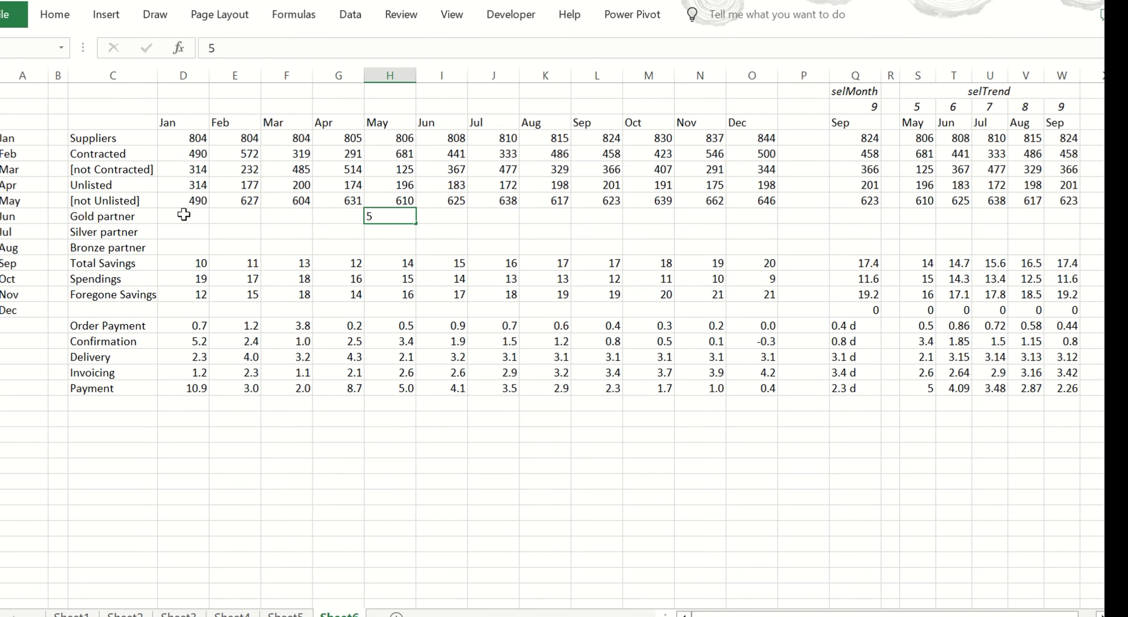
pyautogui.write('100')
pyautogui.hotkey('shift', 'Up')
pyautogui.hotkey('shift', 'Up')
pyautogui.hotkey('ctrl', 'c')
pyautogui.press('Left')
pyautogui.hotkey('ctrl', 'v')
pyautogui.press('Left')
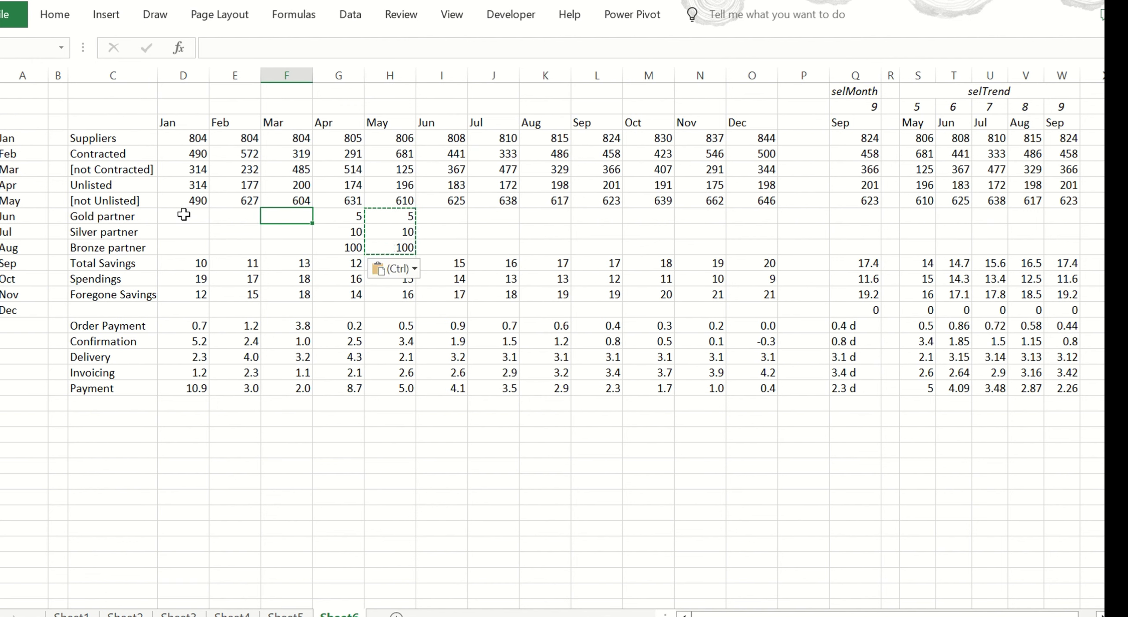
pyautogui.write('4')
pyautogui.press('Return')
# Enter January's partner counts and fill them right through December.
pyautogui.click(184, 214)
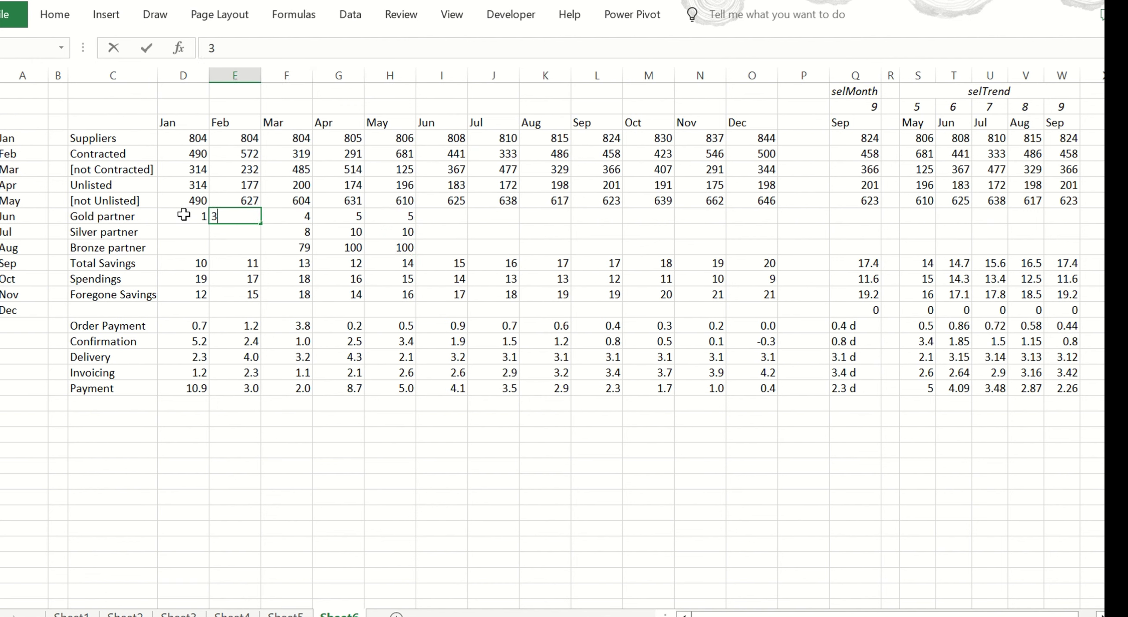
pyautogui.write('1\t3 4\t4 8')
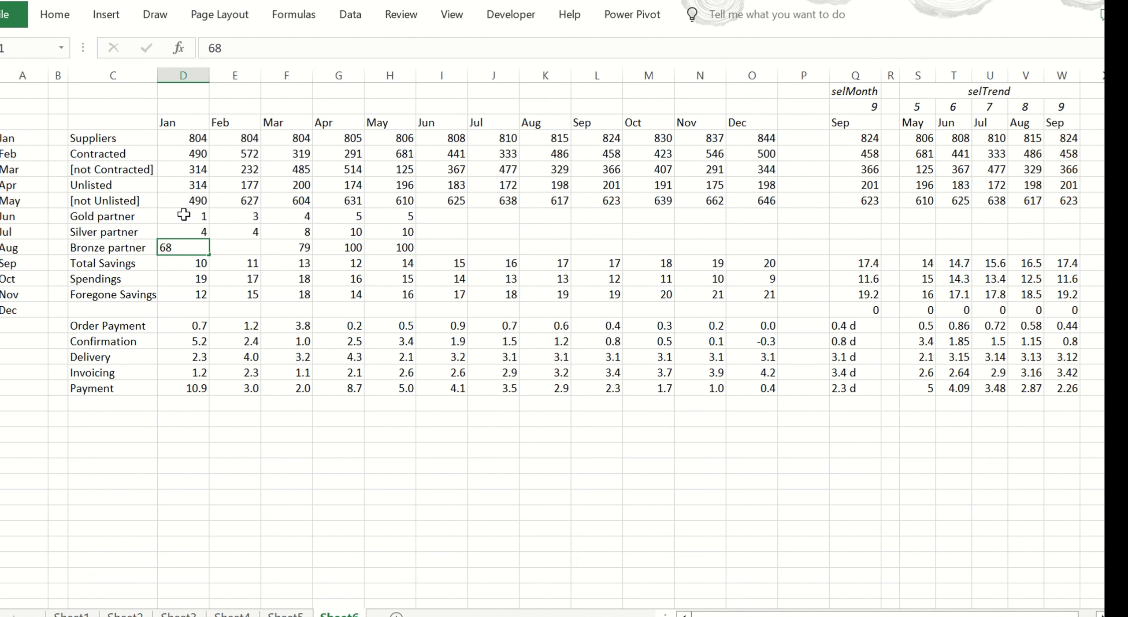
pyautogui.click(184, 214)
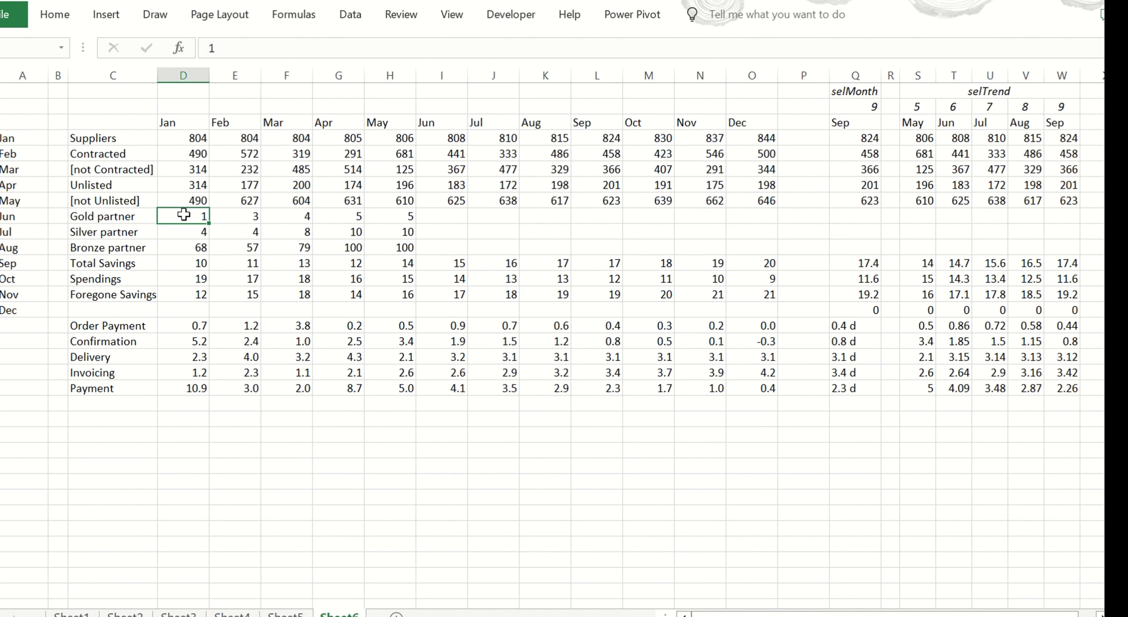
pyautogui.moveTo(184, 214)
pyautogui.mouseDown()
pyautogui.moveTo(410, 249)
pyautogui.moveTo(778, 255)
pyautogui.mouseUp()
pyautogui.click(55, 14)
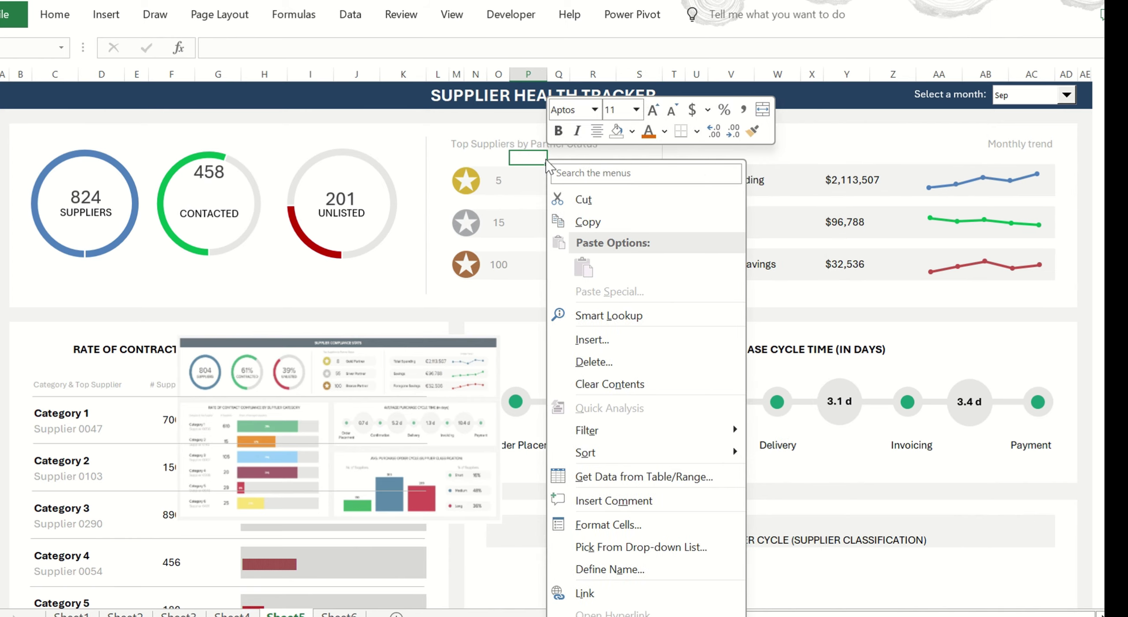
# Link the dashboard's Gold partner count to Sheet6 and copy the month lookups down to the partner rows.
pyautogui.click(499, 180)
pyautogui.click(339, 613)
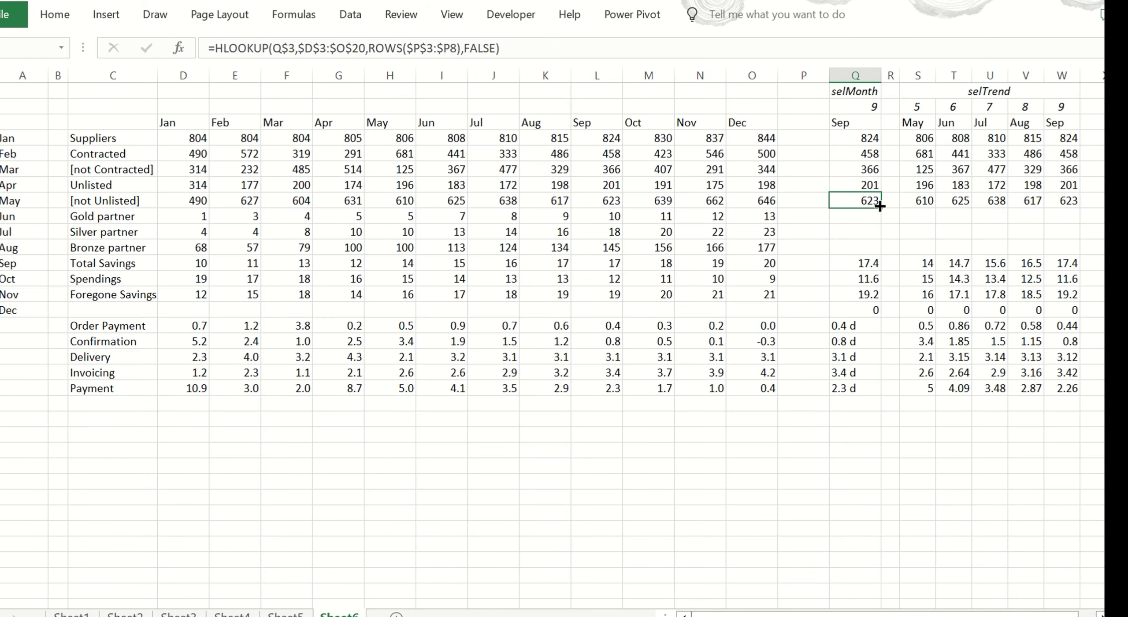
pyautogui.moveTo(879, 206); pyautogui.dragTo(880, 253)
pyautogui.moveTo(917, 200)
pyautogui.mouseDown()
pyautogui.moveTo(1062, 201)
pyautogui.moveTo(1080, 253)
pyautogui.mouseUp()
# Clear the extra partner and supplier values from columns S–W of the trend area.
pyautogui.moveTo(854, 137)
pyautogui.mouseDown()
pyautogui.moveTo(1033, 297)
pyautogui.moveTo(1065, 299)
pyautogui.mouseUp()
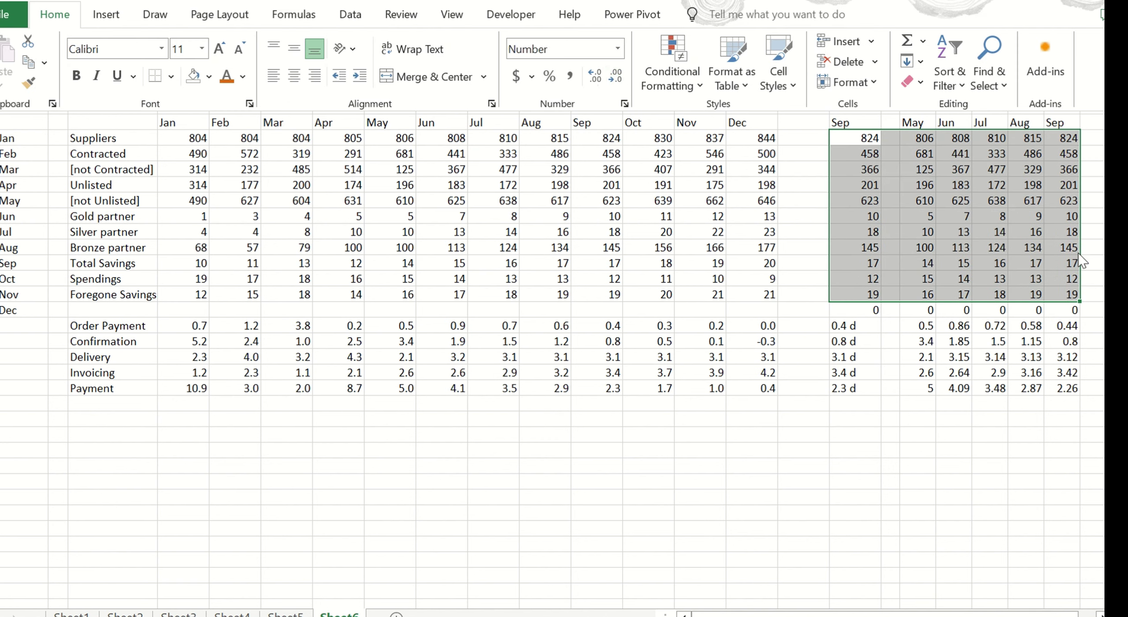
pyautogui.moveTo(918, 309); pyautogui.dragTo(1060, 388)
pyautogui.press('Delete')
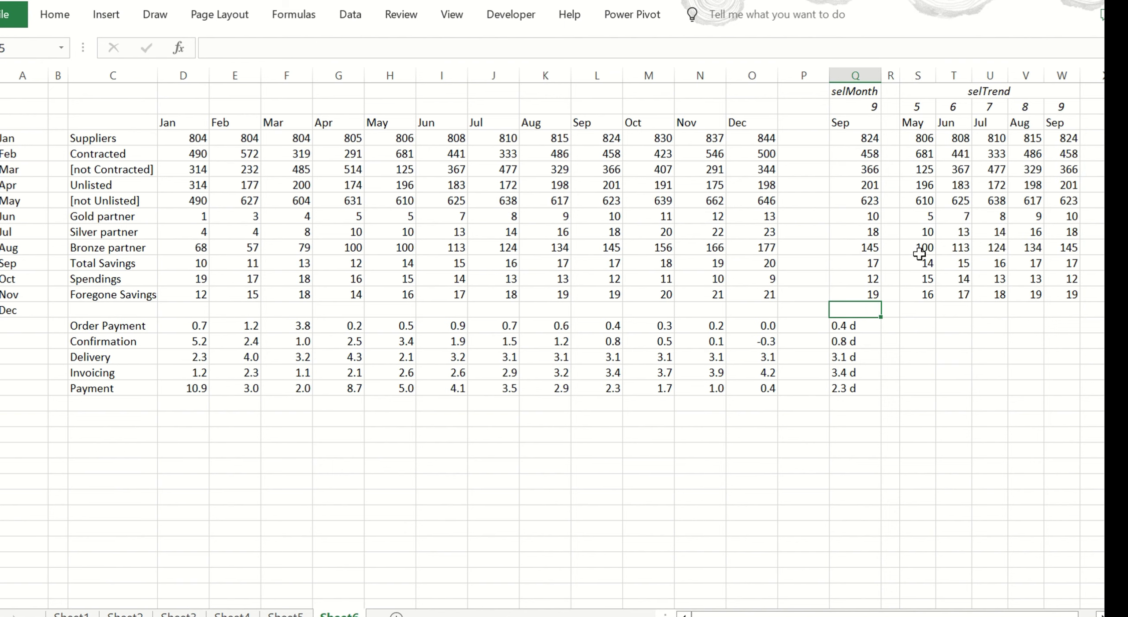
pyautogui.moveTo(918, 247); pyautogui.dragTo(1066, 215)
pyautogui.press('Delete')
pyautogui.moveTo(918, 138); pyautogui.dragTo(1066, 201)
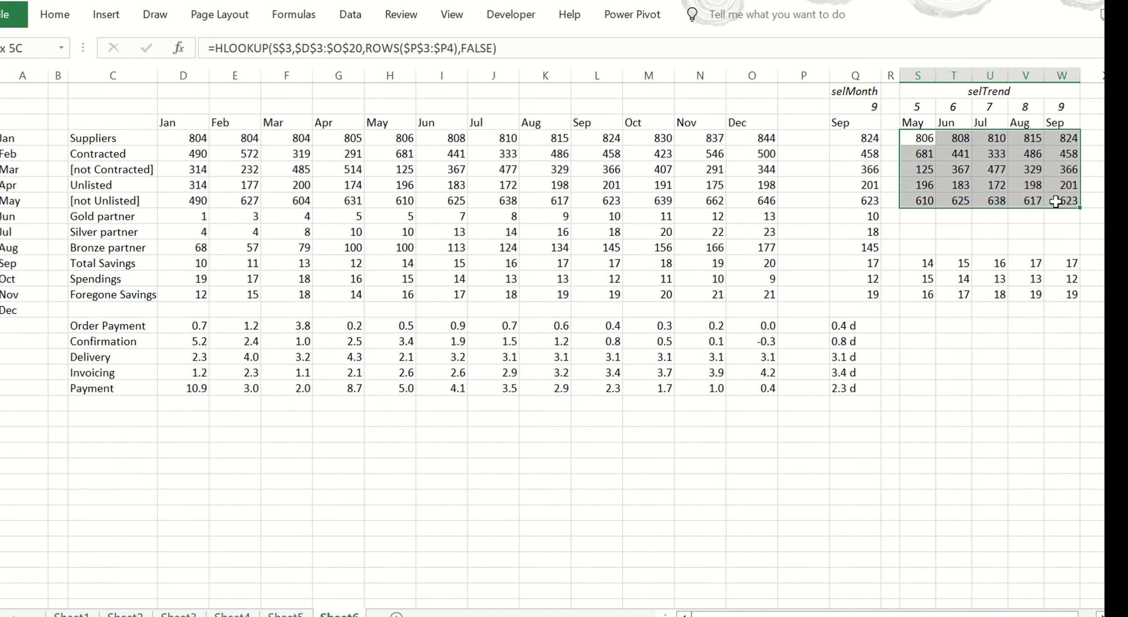
pyautogui.press('Delete')
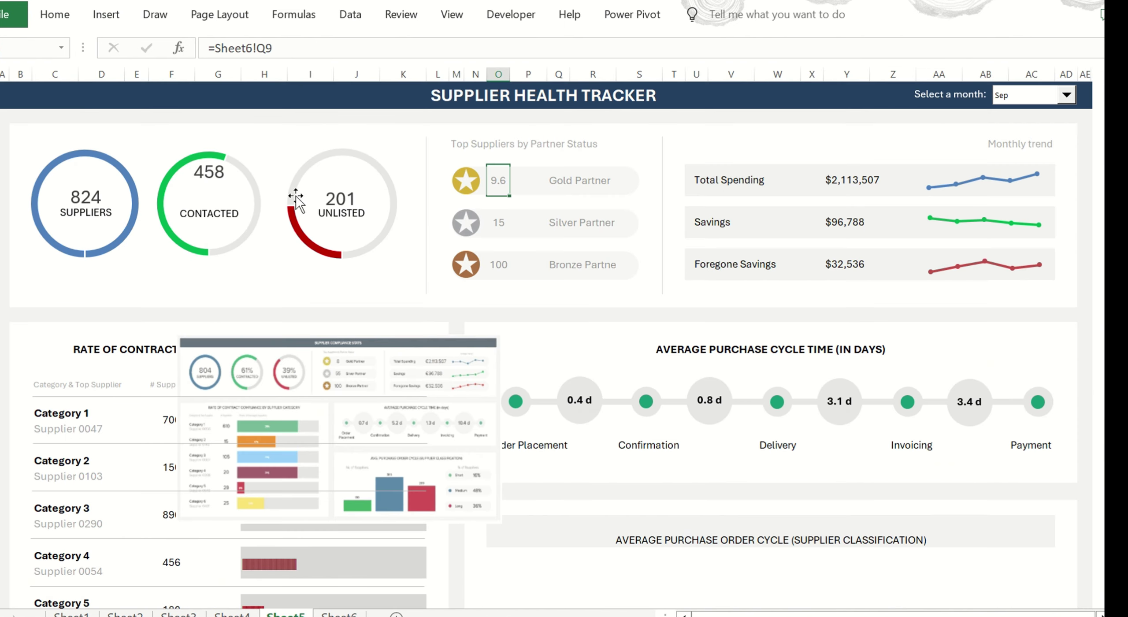
# Link the Silver and Bronze partner counts to Sheet6!Q10 and Q11.
pyautogui.click(344, 614)
pyautogui.click(859, 218)
pyautogui.press('Return')
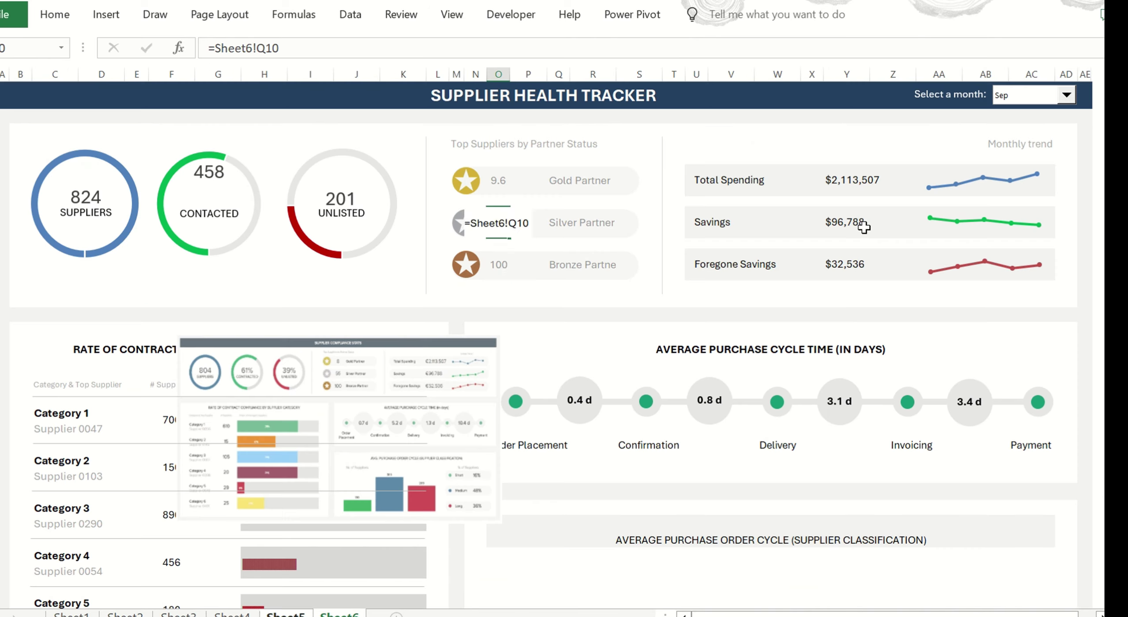
pyautogui.write('=')
pyautogui.click(339, 613)
pyautogui.click(859, 247)
pyautogui.press('Return')
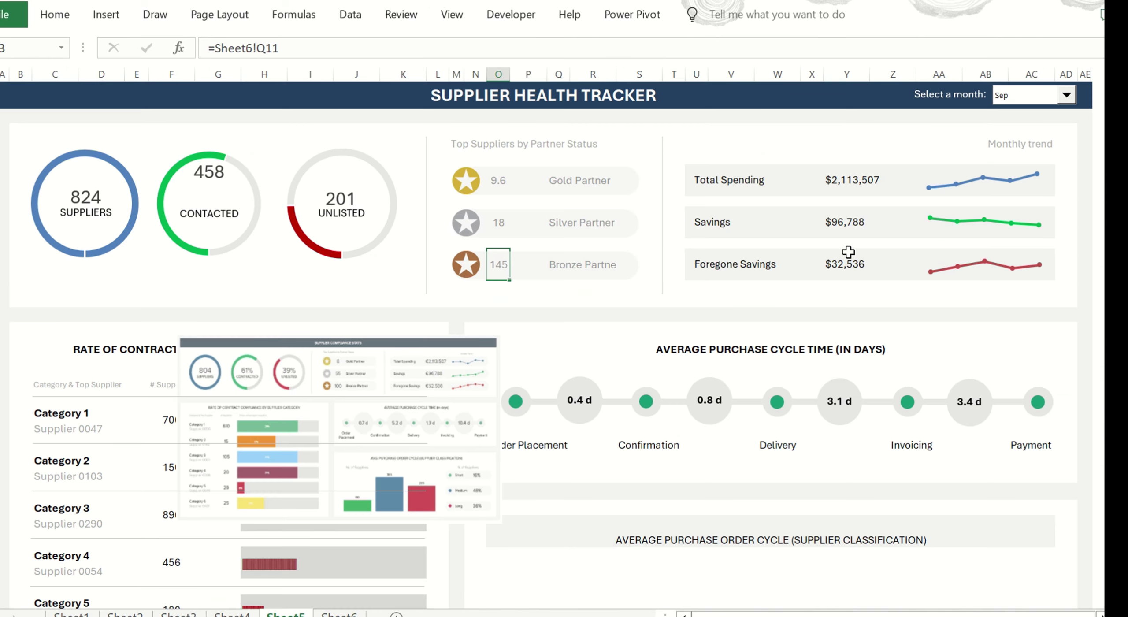
pyautogui.moveTo(498, 264); pyautogui.dragTo(498, 180)
pyautogui.click(54, 14)
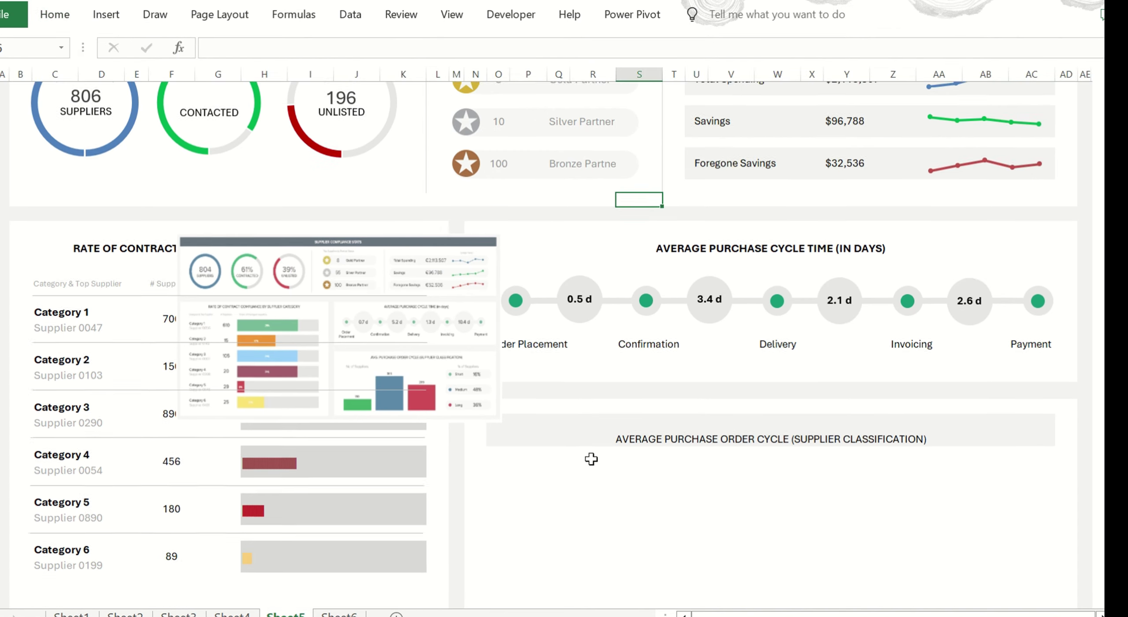
# Move the picture down and bold the supplier classification title.
pyautogui.scroll(-2, 591, 458)
pyautogui.moveTo(337, 239)
pyautogui.mouseDown()
pyautogui.moveTo(592, 239)
pyautogui.moveTo(313, 496)
pyautogui.mouseUp()
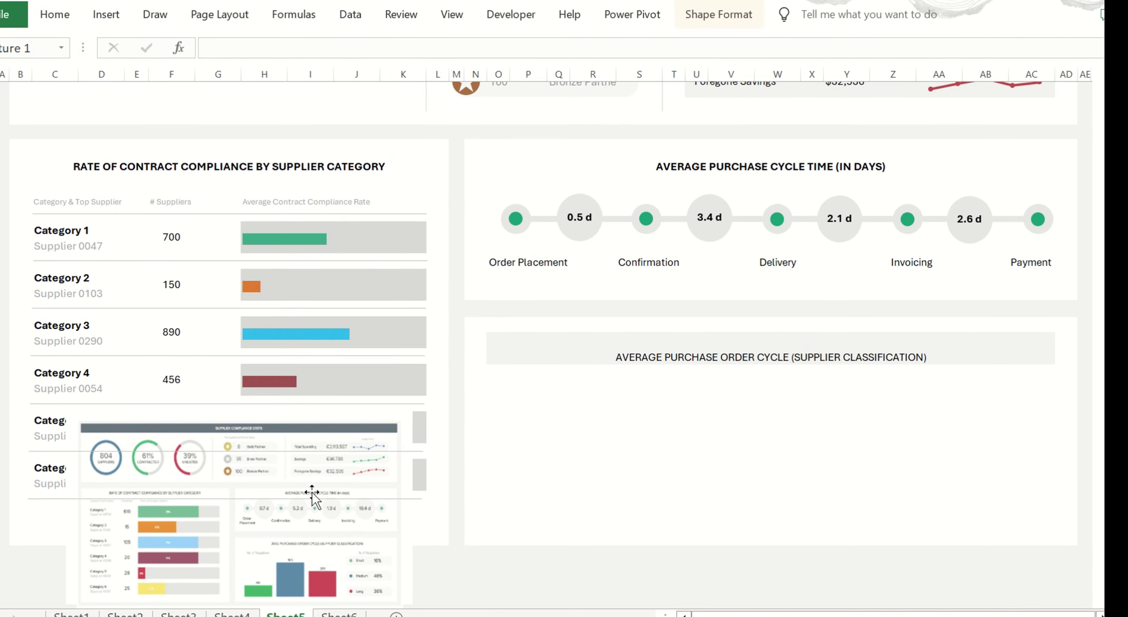
pyautogui.scroll(-3, 548, 522)
pyautogui.scroll(4, 496, 288)
pyautogui.click(637, 222)
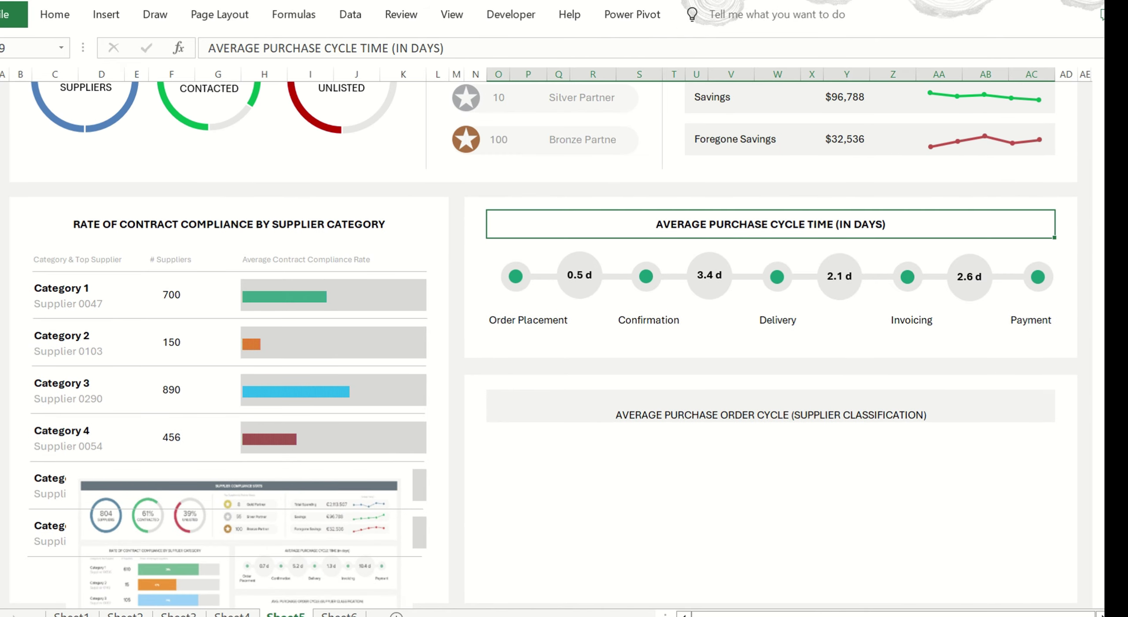
pyautogui.click(550, 401)
pyautogui.hotkey('ctrl', 'b')
# Add '# of suppliers' and '% of suppliers' labels in small grey text.
pyautogui.click(543, 453)
pyautogui.scroll(-4, 539, 453)
pyautogui.press('Left')
pyautogui.press('Up')
pyautogui.press('Up')
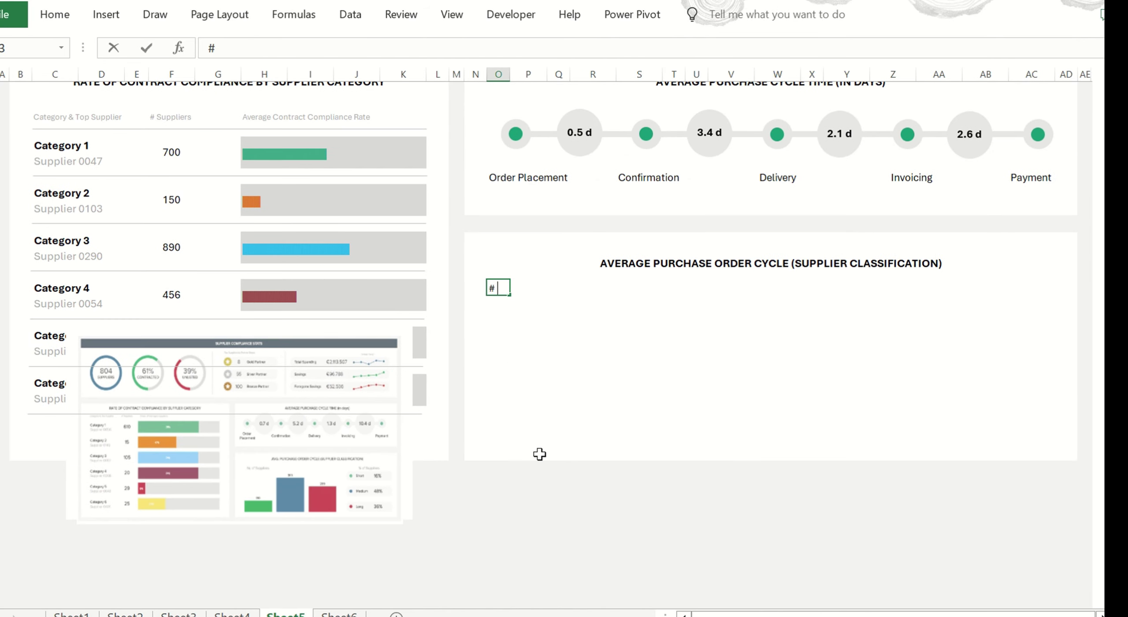
pyautogui.press('Tab')
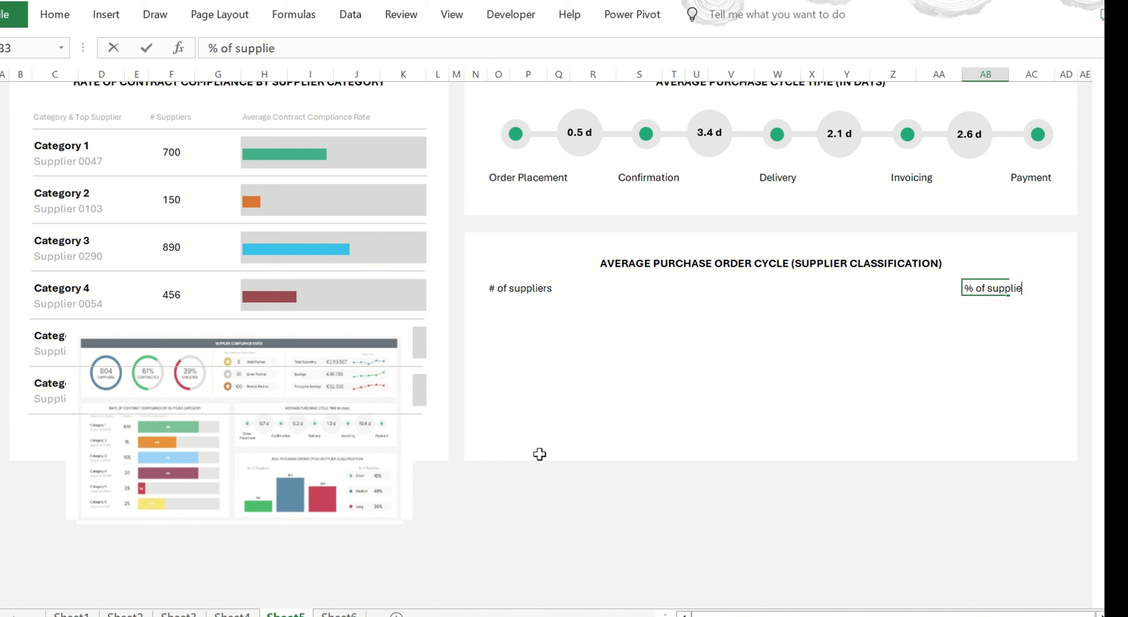
pyautogui.scroll(1, 539, 453)
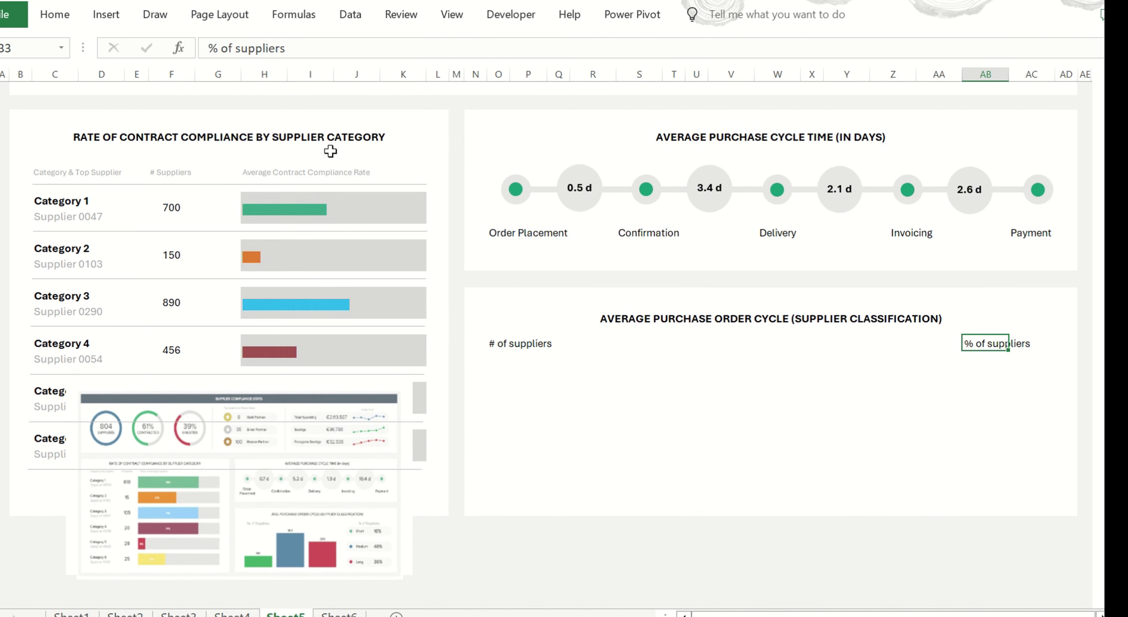
pyautogui.click(264, 167)
pyautogui.click(507, 343)
pyautogui.click(985, 343)
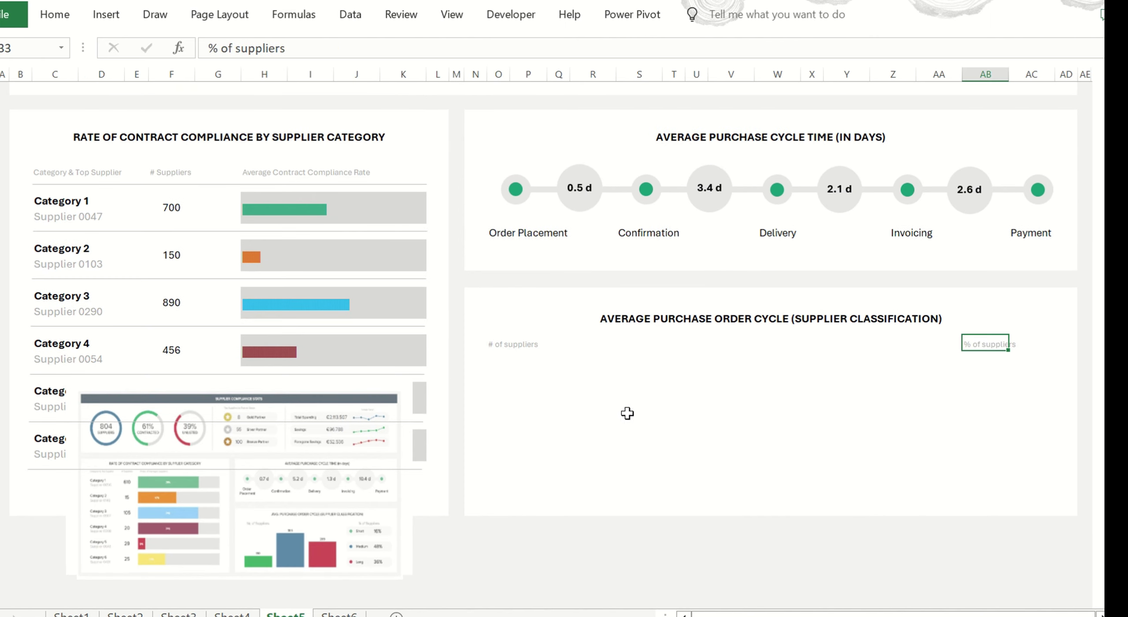
pyautogui.click(528, 390)
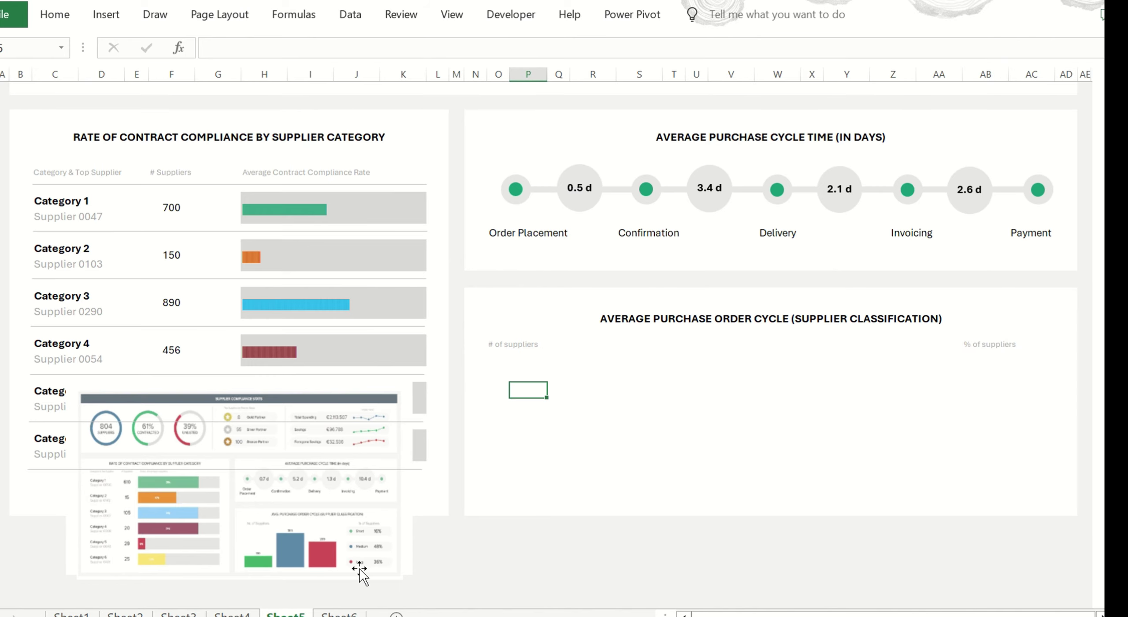
# On Sheet6, label the new count rows Short #, Medium # and Long #.
pyautogui.click(331, 614)
pyautogui.write('Short')
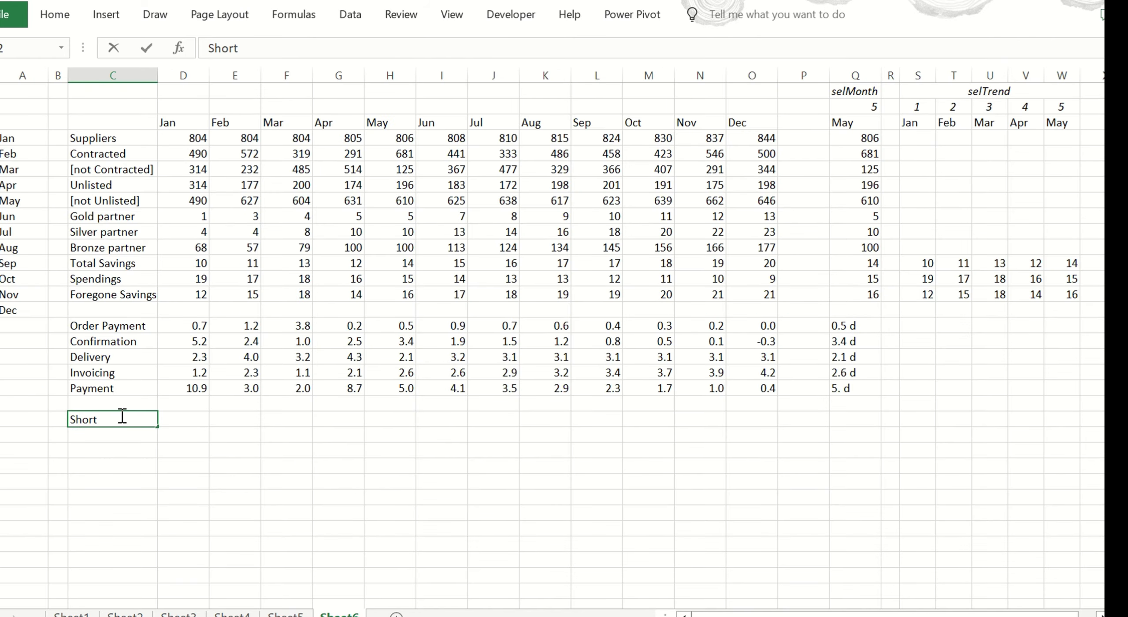
pyautogui.press('Return')
pyautogui.write('Medium')
pyautogui.write('Long')
pyautogui.doubleClick(120, 415)
pyautogui.write('#')
pyautogui.press('Return')
pyautogui.press('Return')
pyautogui.doubleClick(95, 450)
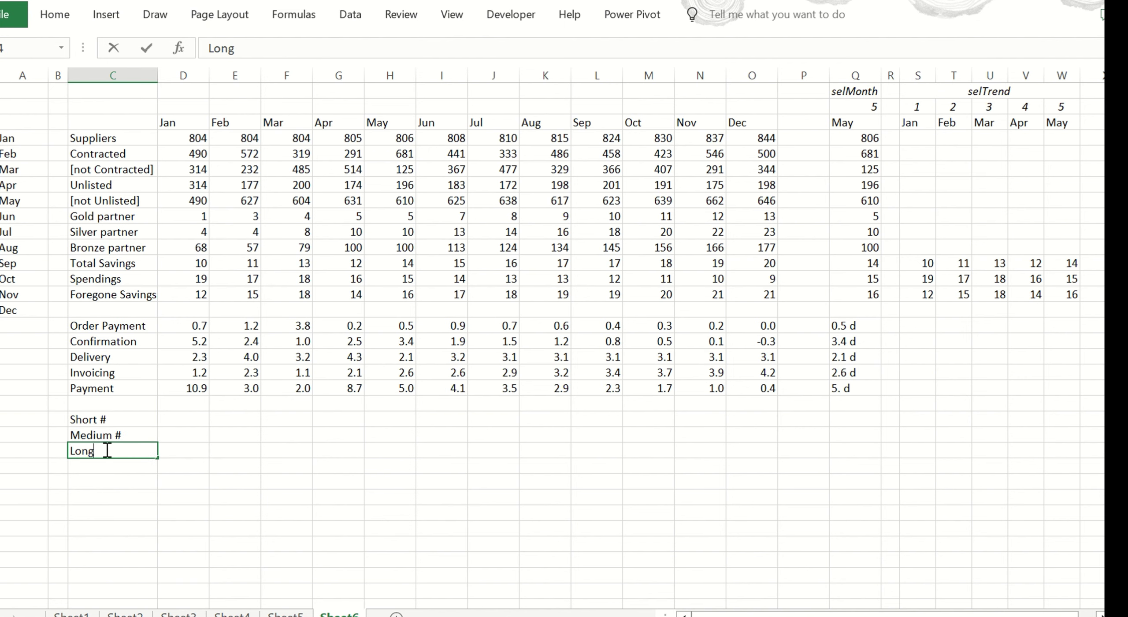
pyautogui.write('#')
pyautogui.press('Return')
pyautogui.hotkey('ctrl', 'pageup')
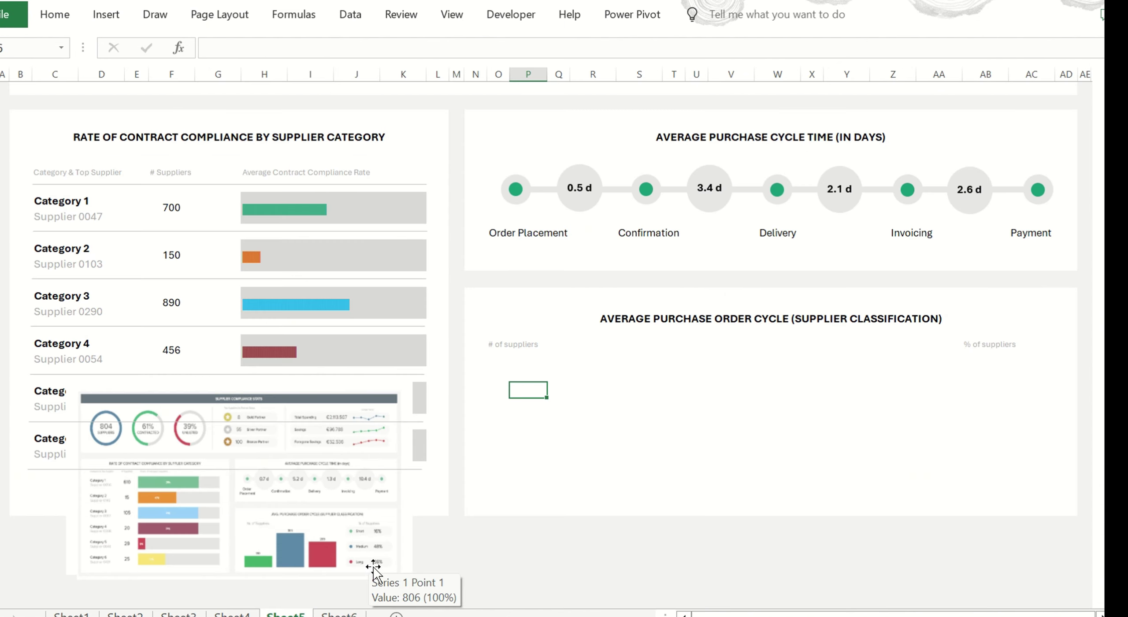
# Fill Short # with =D6 and Medium # with RANDBETWEEN from 50 to the Suppliers total across all months.
pyautogui.click(338, 614)
pyautogui.write('=')
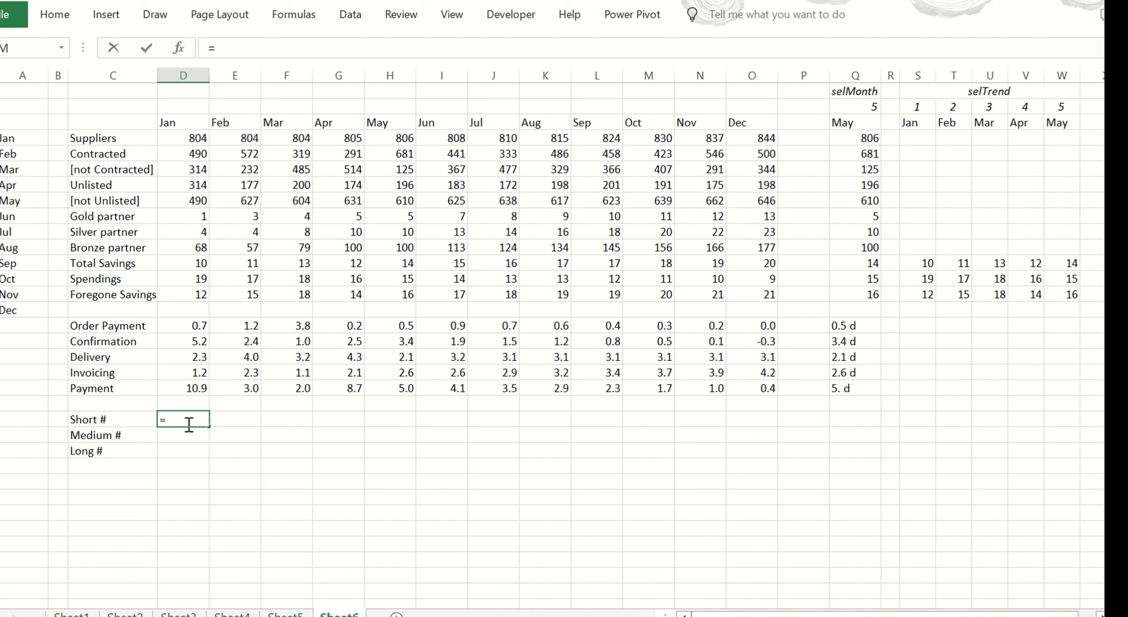
pyautogui.click(196, 170)
pyautogui.hotkey('ctrl', 'Return')
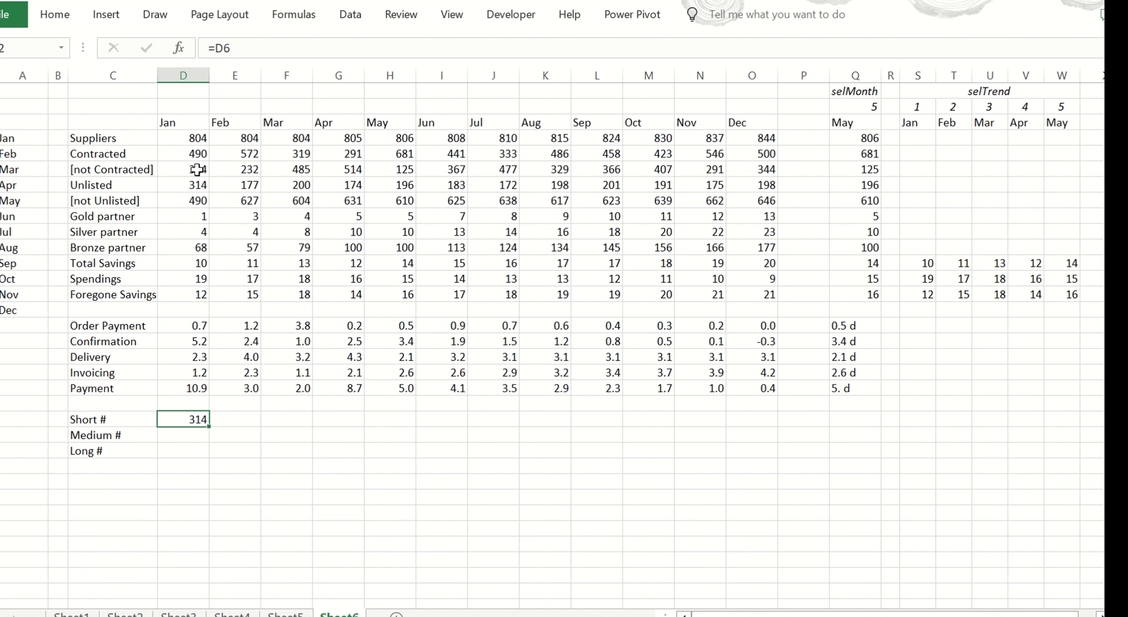
pyautogui.moveTo(209, 426); pyautogui.dragTo(769, 425)
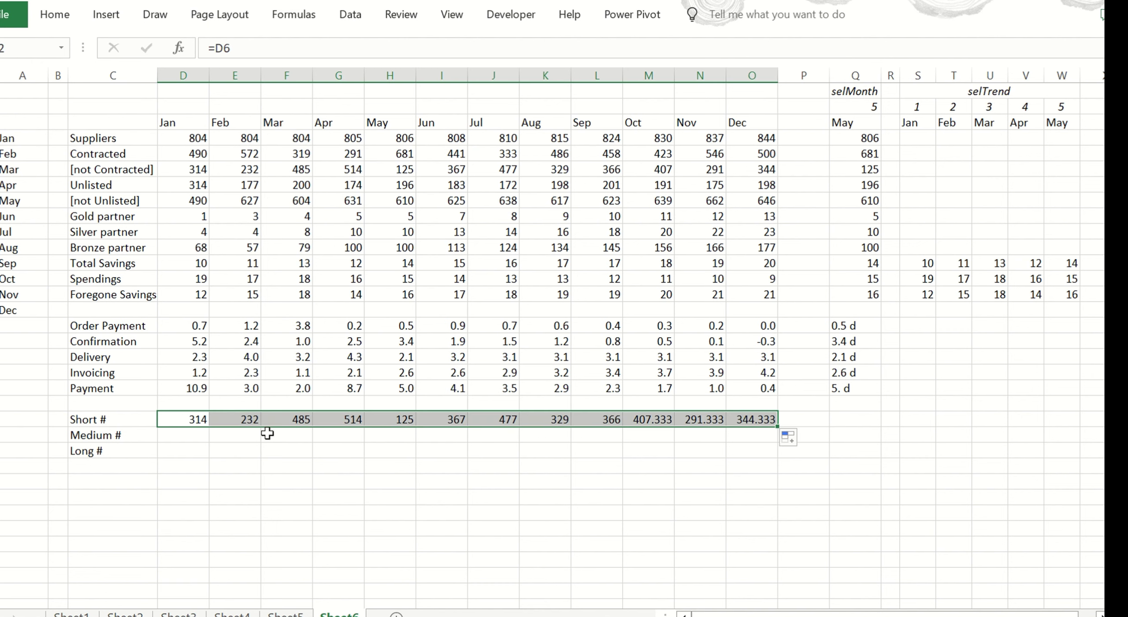
pyautogui.click(184, 437)
pyautogui.write('=')
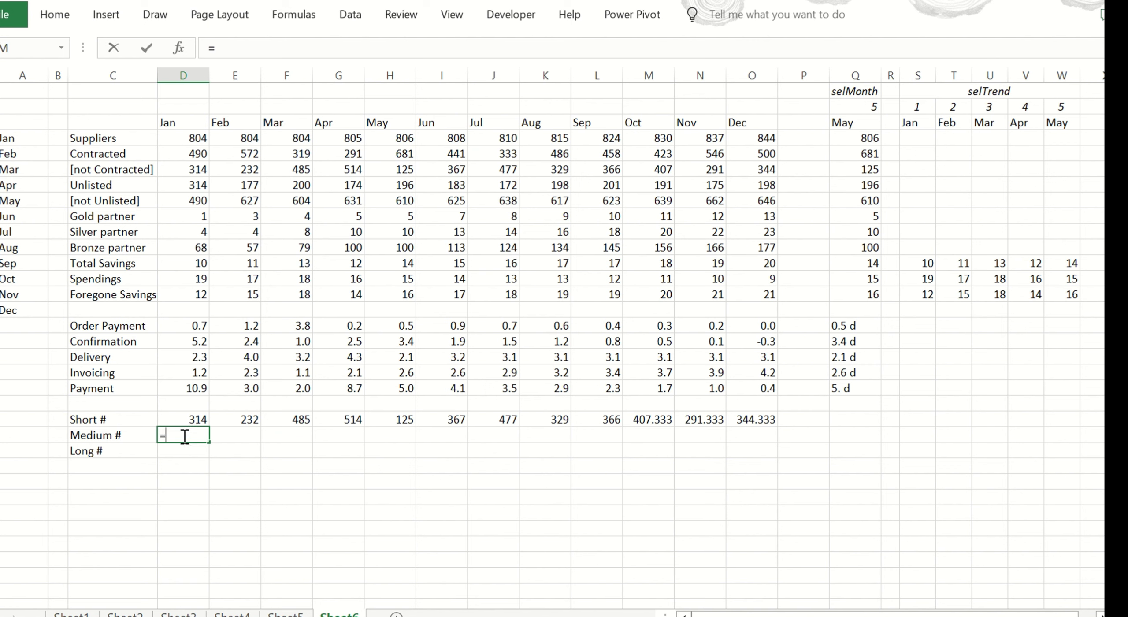
pyautogui.click(200, 139)
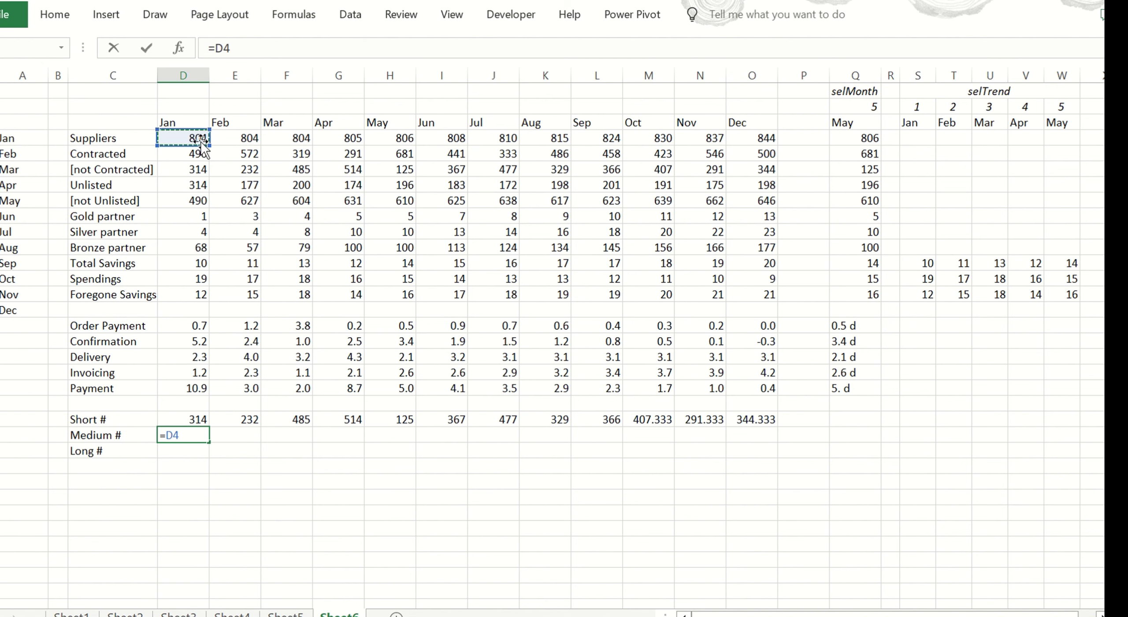
pyautogui.press('Return')
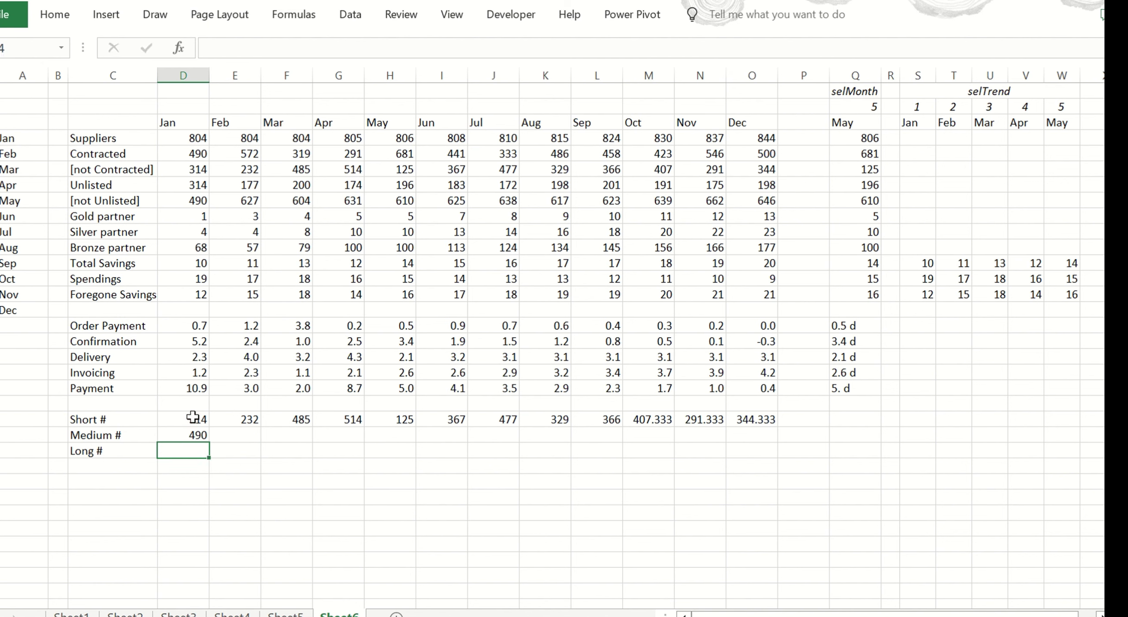
pyautogui.click(215, 48)
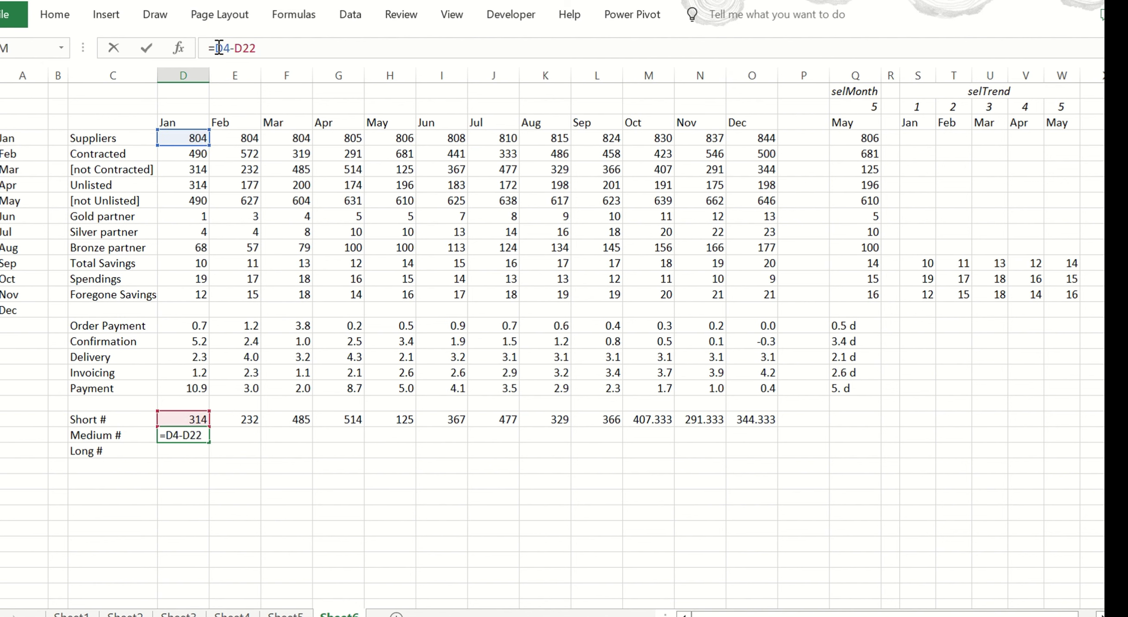
pyautogui.write('randbetween(')
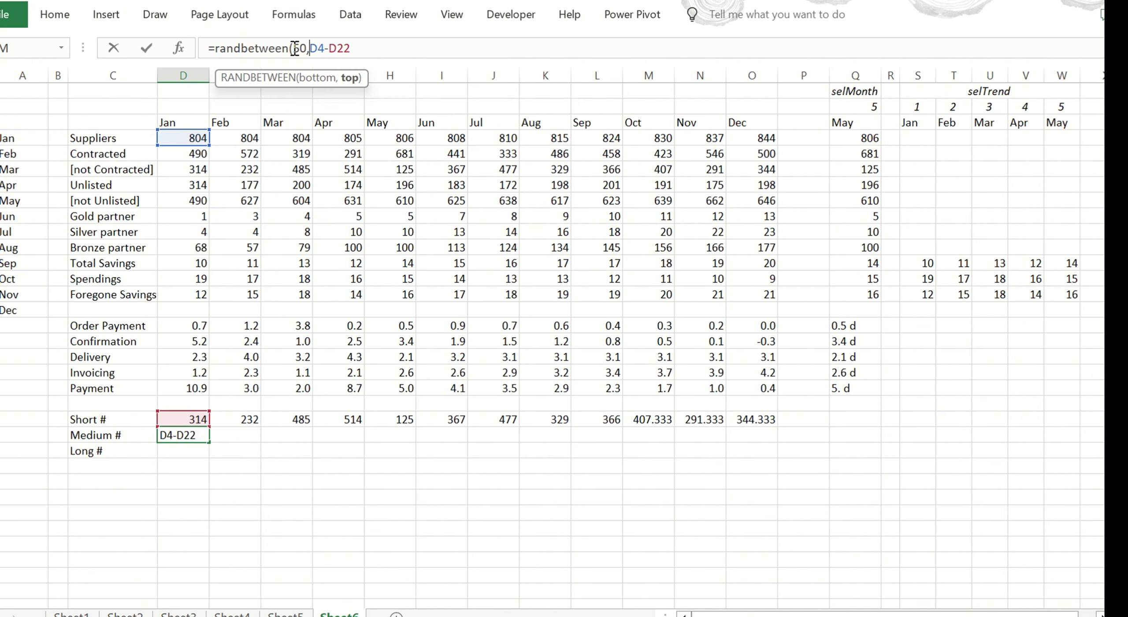
pyautogui.write('50,')
pyautogui.press('Return')
pyautogui.moveTo(185, 435); pyautogui.dragTo(783, 436)
# Set Long # to the Suppliers total minus the other counts, filled across all months.
pyautogui.click(183, 450)
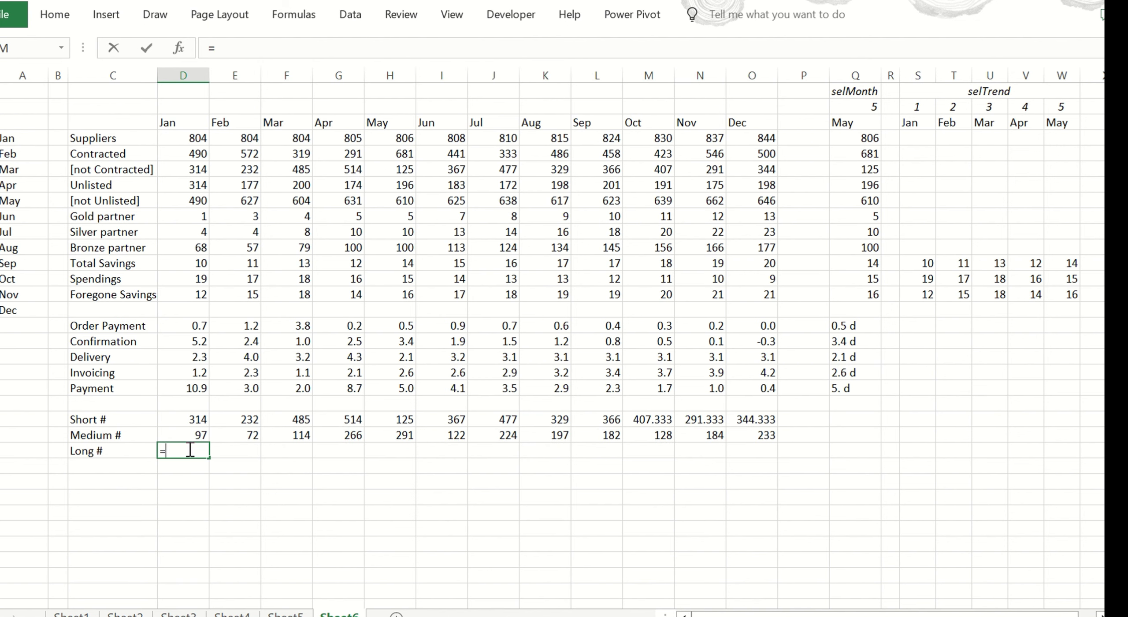
pyautogui.write('=')
pyautogui.click(187, 137)
pyautogui.click(175, 419)
pyautogui.write('+')
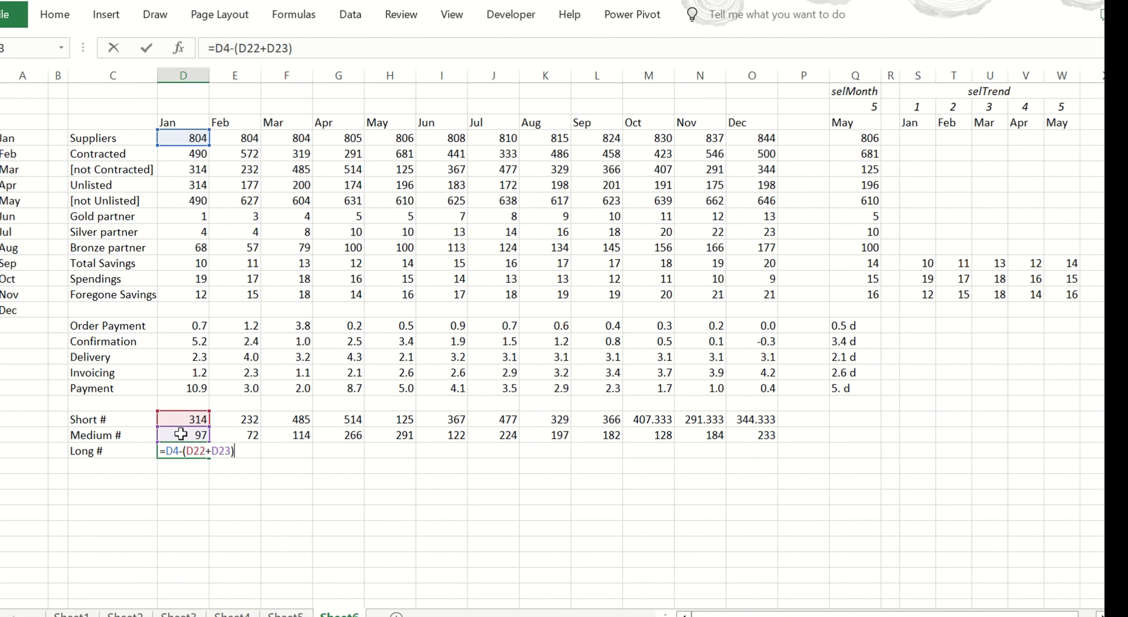
pyautogui.hotkey('ctrl', 'Return')
pyautogui.moveTo(210, 458); pyautogui.dragTo(776, 458)
# Paste the three count rows back as values and show them without decimals.
pyautogui.moveTo(183, 419); pyautogui.dragTo(775, 450)
pyautogui.hotkey('ctrl', 'c')
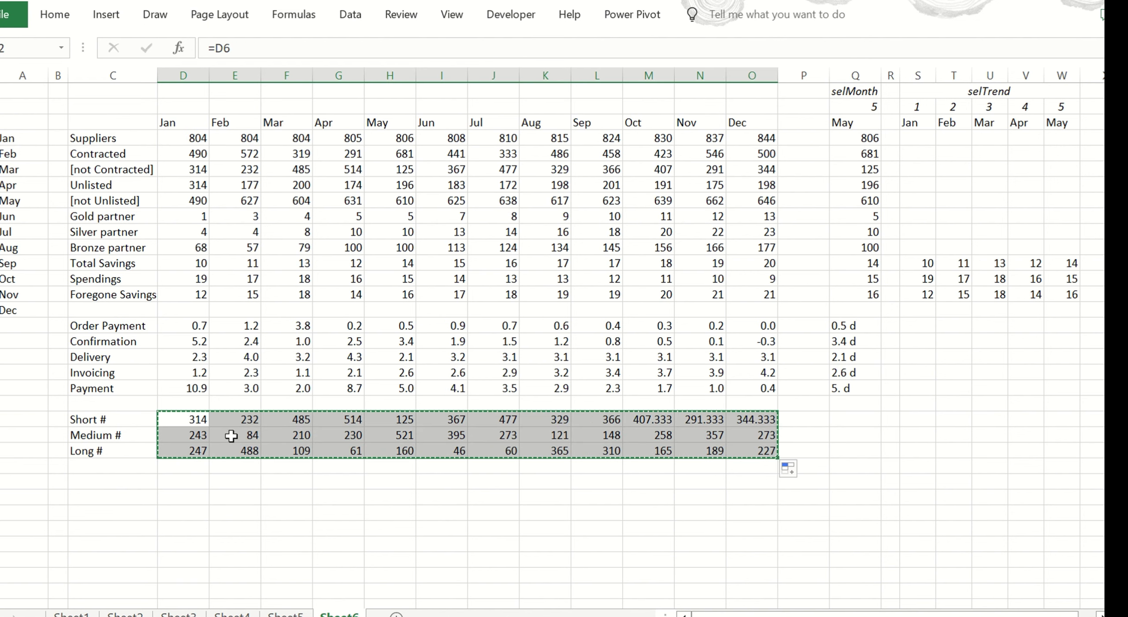
pyautogui.rightClick(231, 435)
pyautogui.click(222, 216)
pyautogui.hotkey('ctrl', 'shift', '1')
pyautogui.hotkey('alt', 'h')
pyautogui.press('9')
pyautogui.press('9')
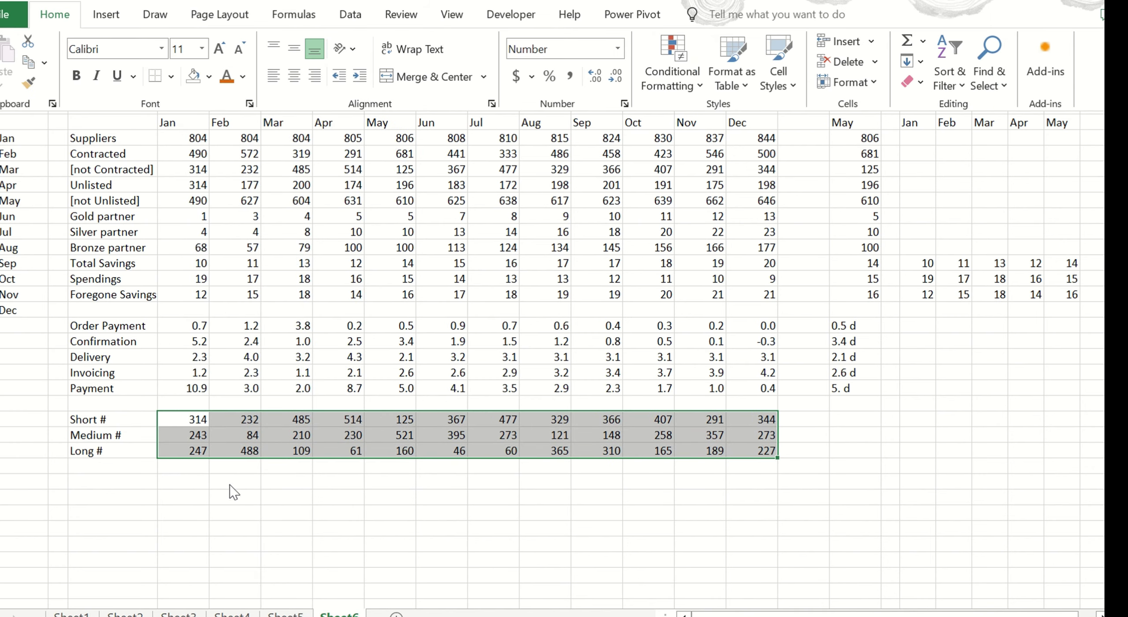
# Add the Short %, Medium % and Long % labels and the January Short % formula (=D22/D4).
pyautogui.click(74, 480)
pyautogui.write('Short %')
pyautogui.press('Return')
pyautogui.write('Medium')
pyautogui.write('Long %')
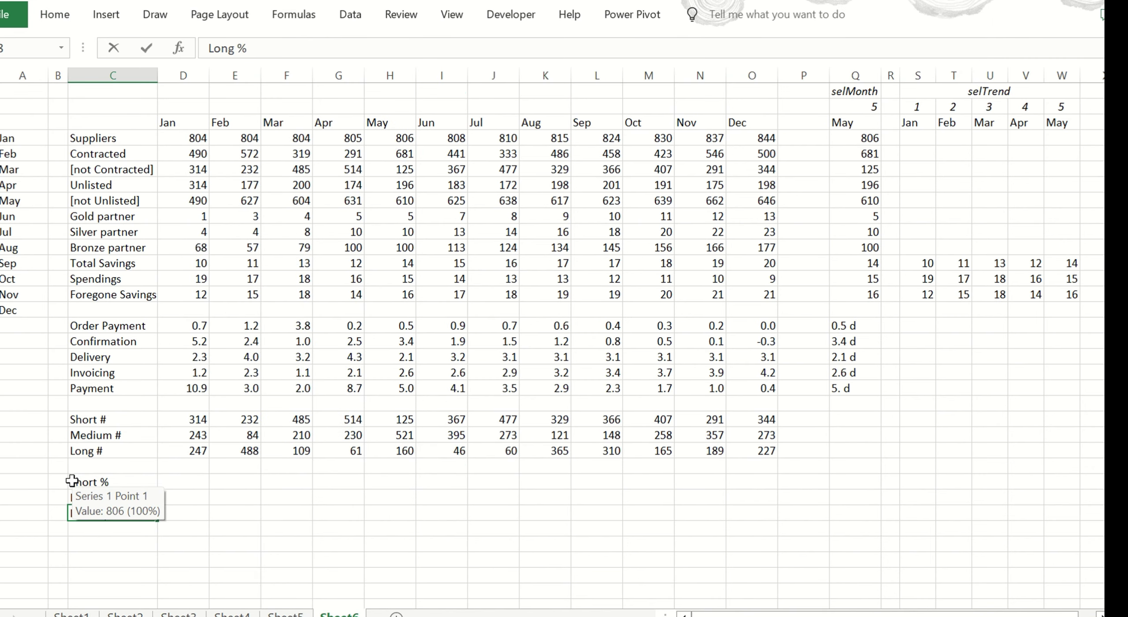
pyautogui.press('Tab')
pyautogui.press('Up')
pyautogui.press('Up')
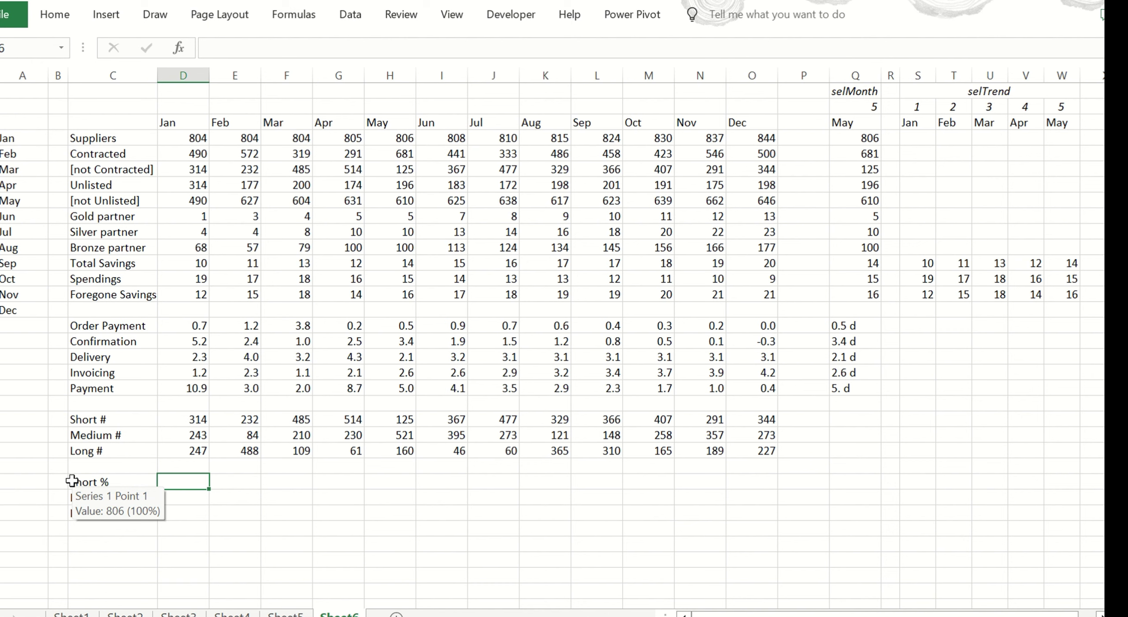
pyautogui.write('=')
pyautogui.press('Up')
pyautogui.press('Up')
pyautogui.press('Up')
pyautogui.write('/')
pyautogui.click(192, 140)
pyautogui.press('Return')
# Enter the Medium % and Long % share formulas and fill all percentage rows across the months.
pyautogui.write('=')
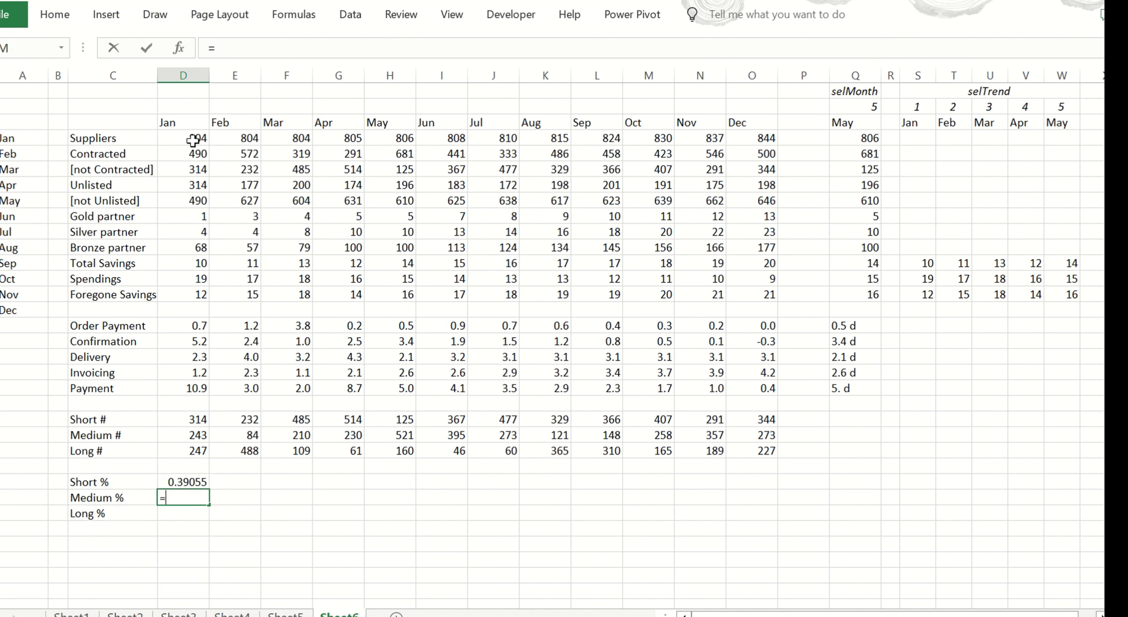
pyautogui.press('Up')
pyautogui.press('Up')
pyautogui.press('Up')
pyautogui.write('/')
pyautogui.click(193, 140)
pyautogui.press('Return')
pyautogui.press('Up')
pyautogui.press('Up')
pyautogui.press('Up')
pyautogui.write('/')
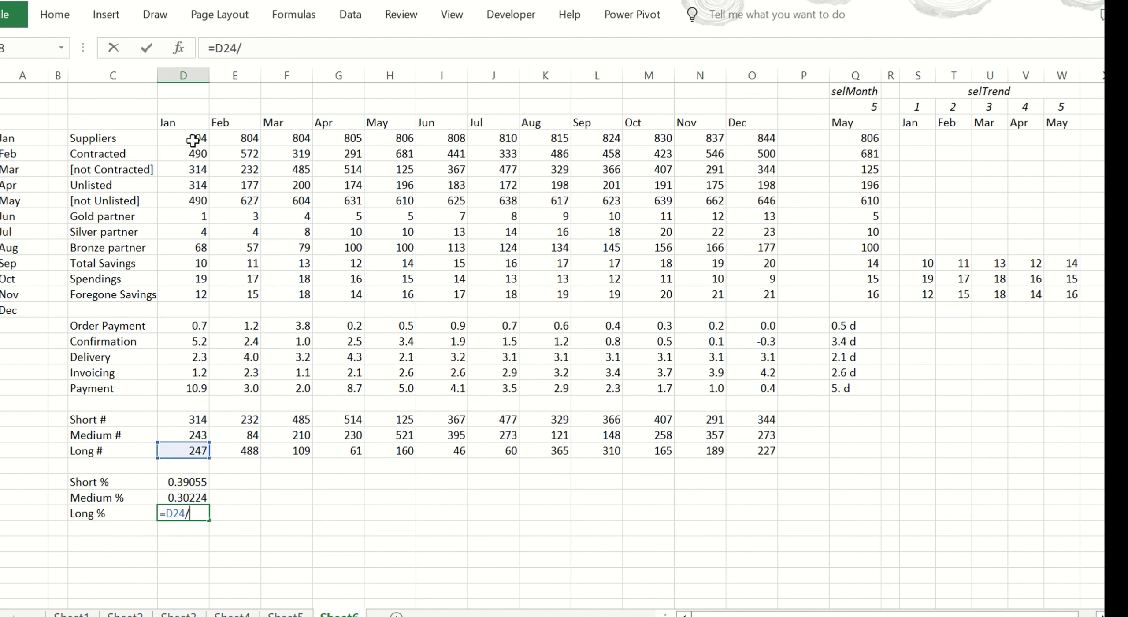
pyautogui.click(192, 140)
pyautogui.press('Return')
pyautogui.moveTo(183, 482)
pyautogui.mouseDown()
pyautogui.moveTo(183, 514)
pyautogui.moveTo(759, 546)
pyautogui.mouseUp()
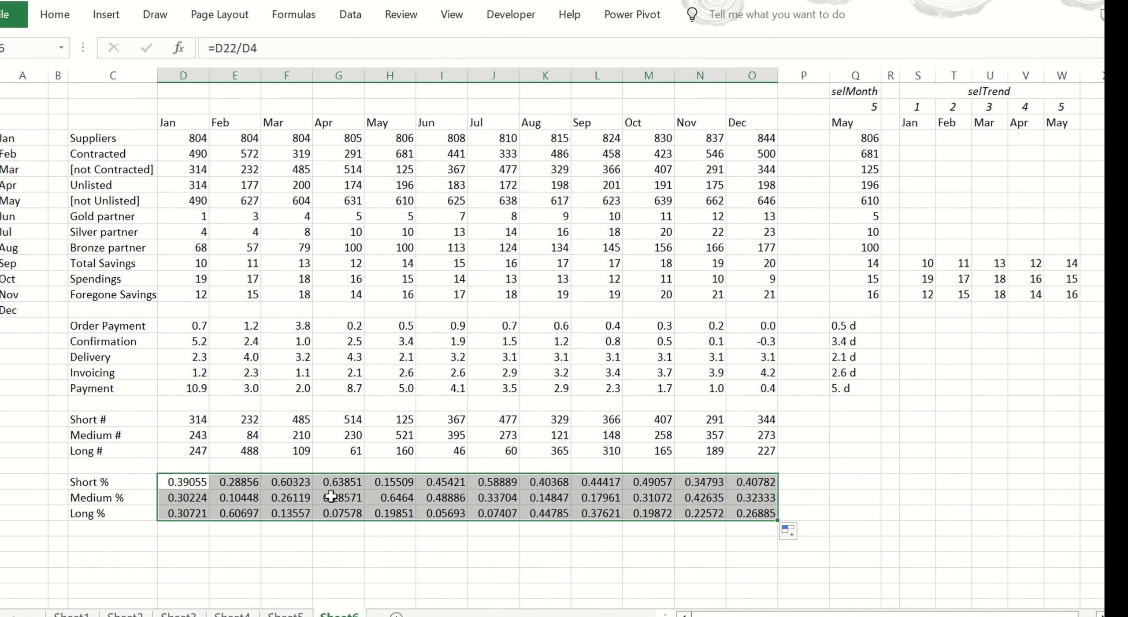
# Extend the selected-month HLOOKUP into column Q for the count and percentage rows.
pyautogui.click(867, 294)
pyautogui.hotkey('ctrl', 'c')
pyautogui.moveTo(855, 418); pyautogui.dragTo(855, 435)
pyautogui.hotkey('ctrl', 'v')
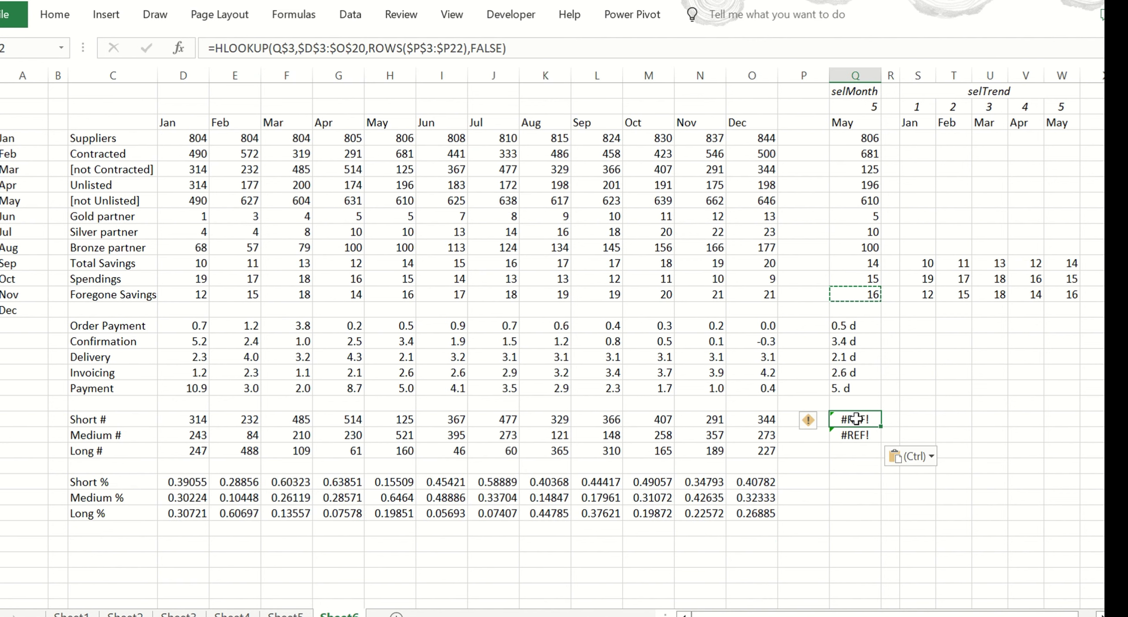
pyautogui.click(864, 138)
pyautogui.press('F2')
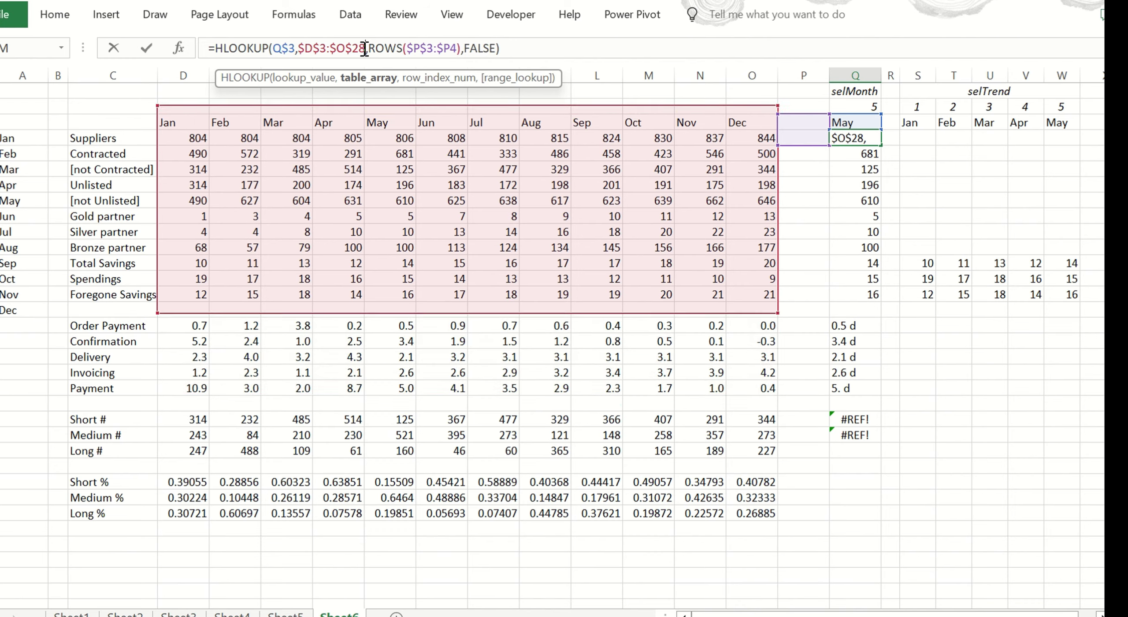
pyautogui.press('Return')
pyautogui.moveTo(879, 199); pyautogui.dragTo(863, 317)
pyautogui.click(864, 295)
pyautogui.hotkey('ctrl', 'c')
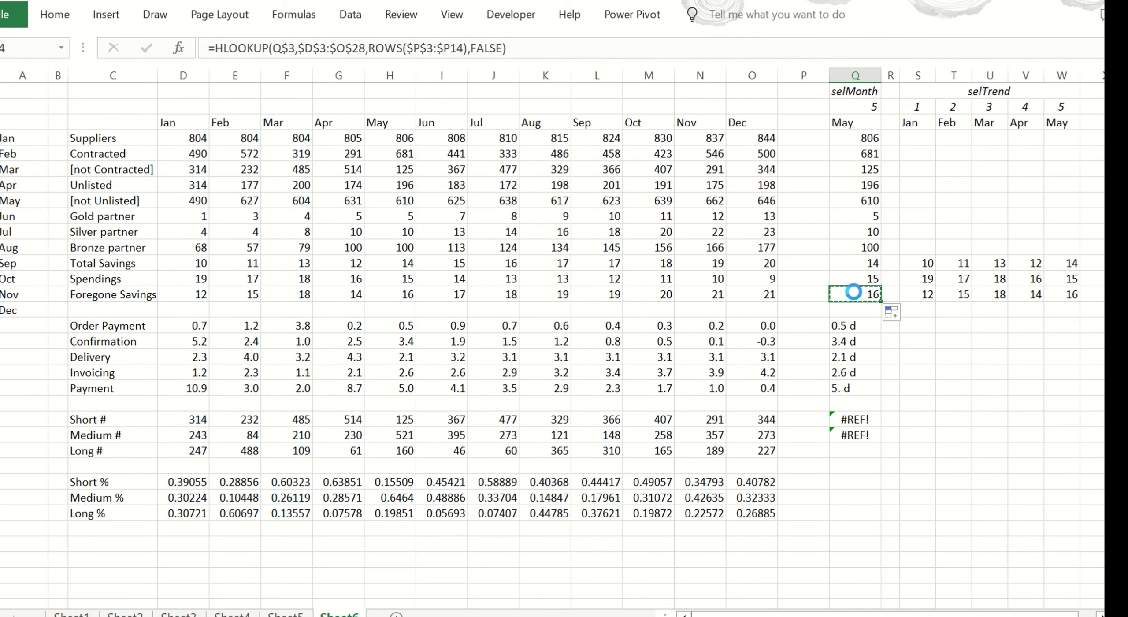
pyautogui.moveTo(864, 418); pyautogui.dragTo(864, 450)
pyautogui.hotkey('ctrl', 'v')
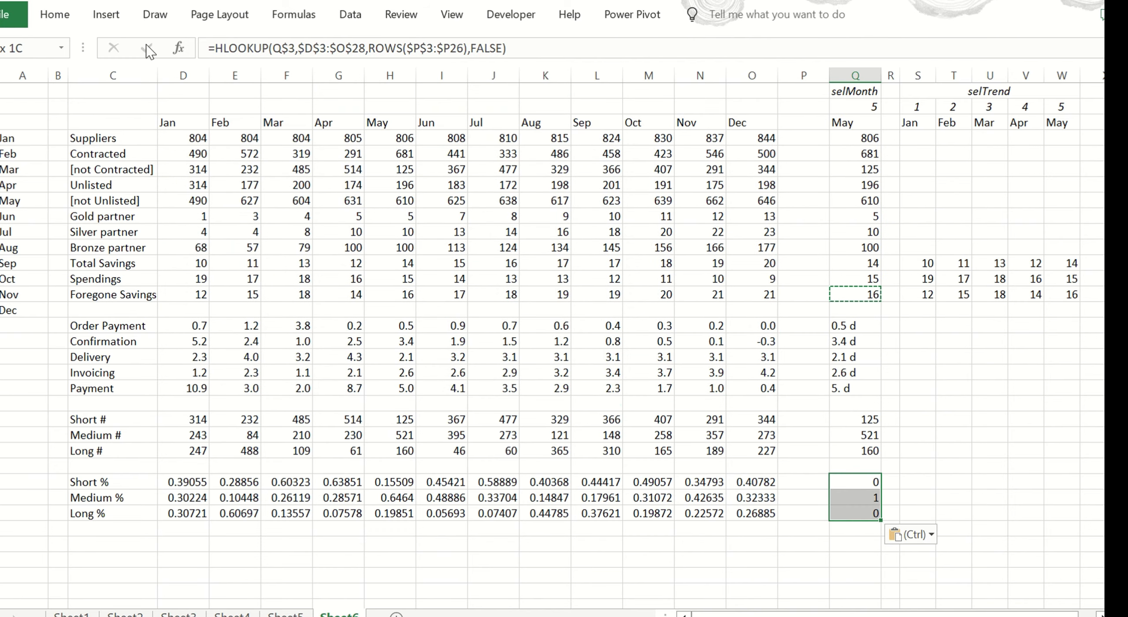
# Format the selected-month shares as numbers with an extra decimal place.
pyautogui.click(54, 14)
pyautogui.click(615, 76)
pyautogui.click(616, 76)
pyautogui.click(595, 77)
pyautogui.click(951, 375)
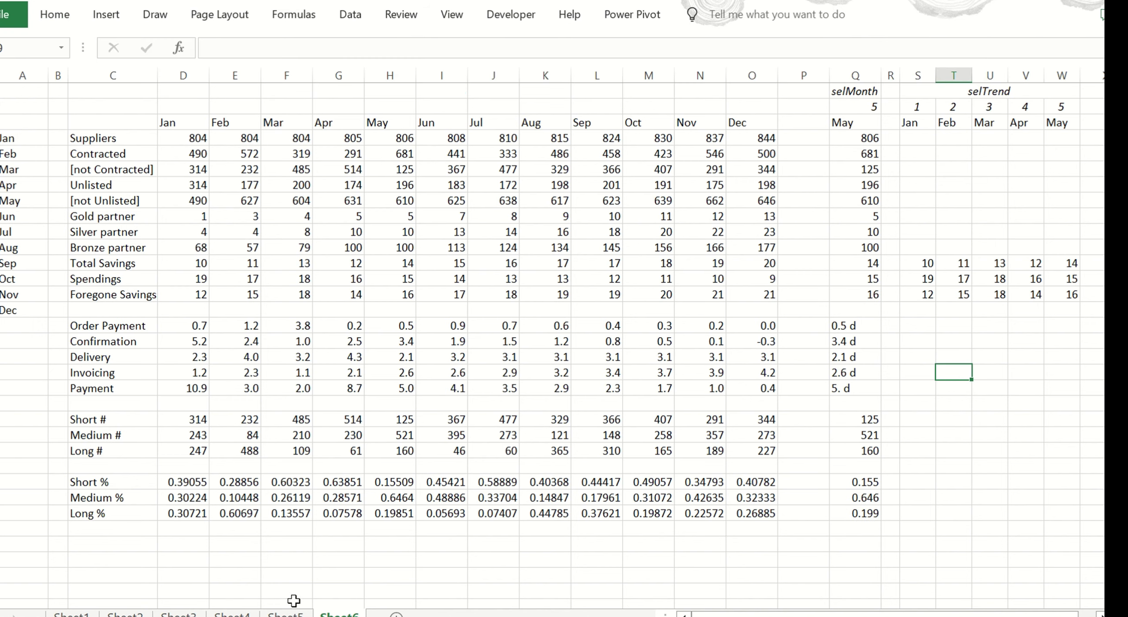
# Insert a column chart of the selected month's counts 125, 521 and 160.
pyautogui.moveTo(863, 419); pyautogui.dragTo(863, 451)
pyautogui.click(105, 14)
pyautogui.click(496, 47)
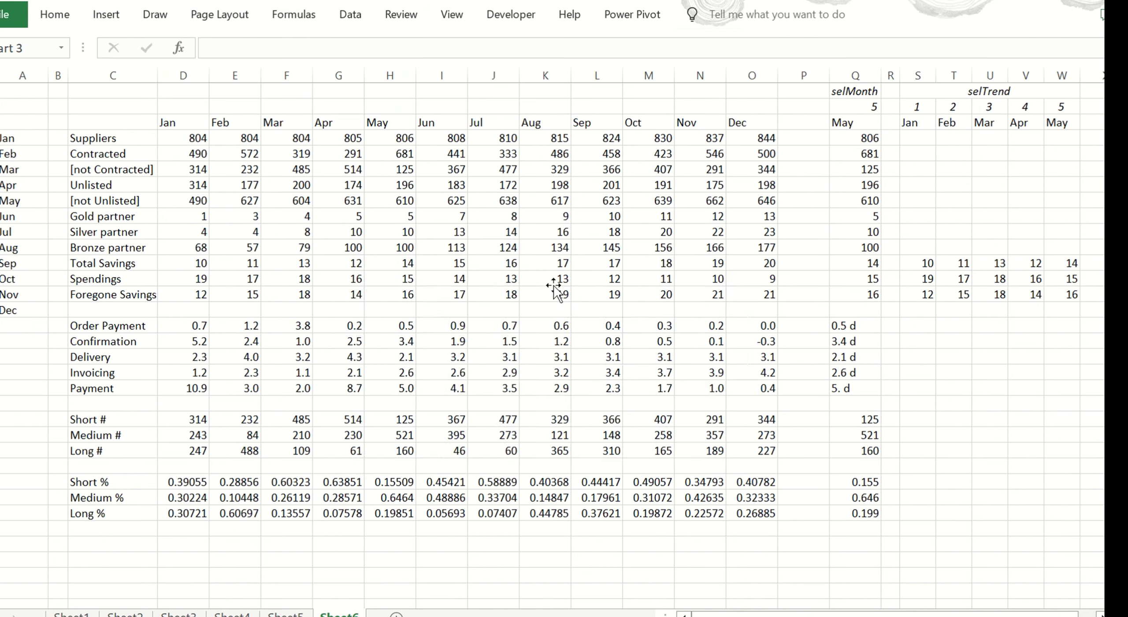
pyautogui.hotkey('ctrl', 'z')
# Place the chart on the dashboard with data labels shown and gridlines removed.
pyautogui.click(286, 614)
pyautogui.click(879, 395)
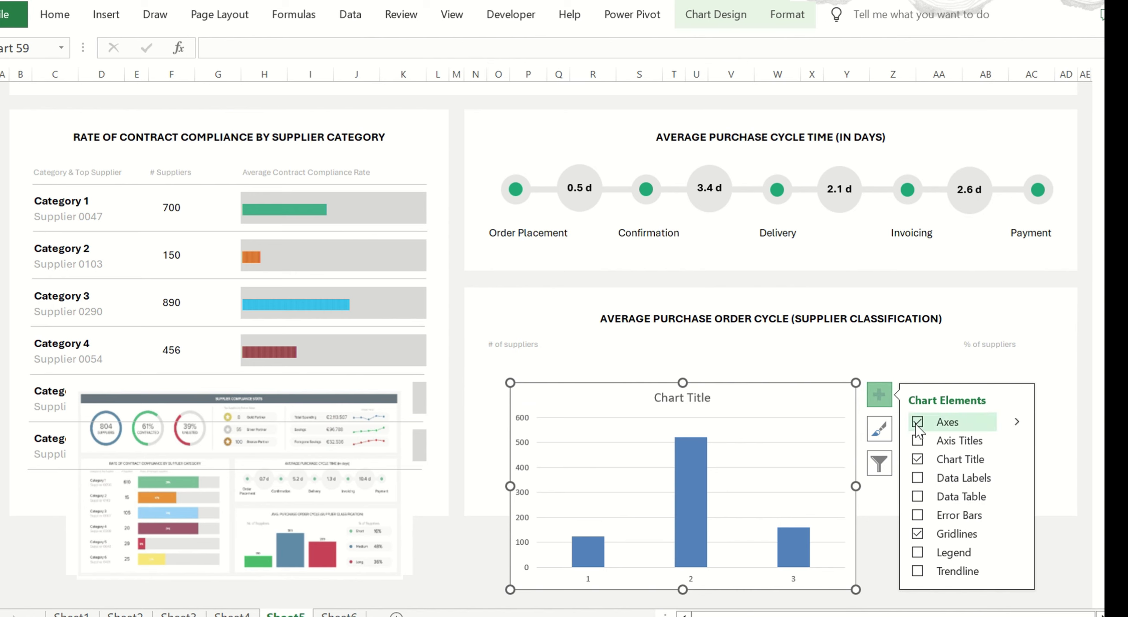
pyautogui.click(917, 478)
pyautogui.click(917, 533)
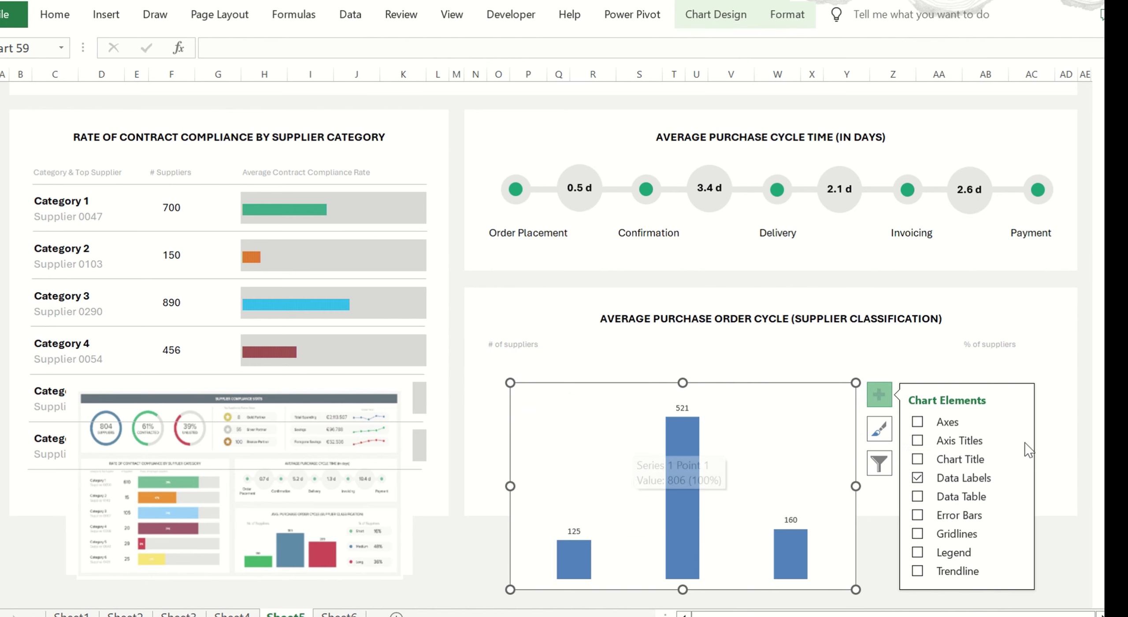
# Lower the bars' gap width to 19% so the columns are much wider.
pyautogui.doubleClick(696, 528)
pyautogui.click(963, 147)
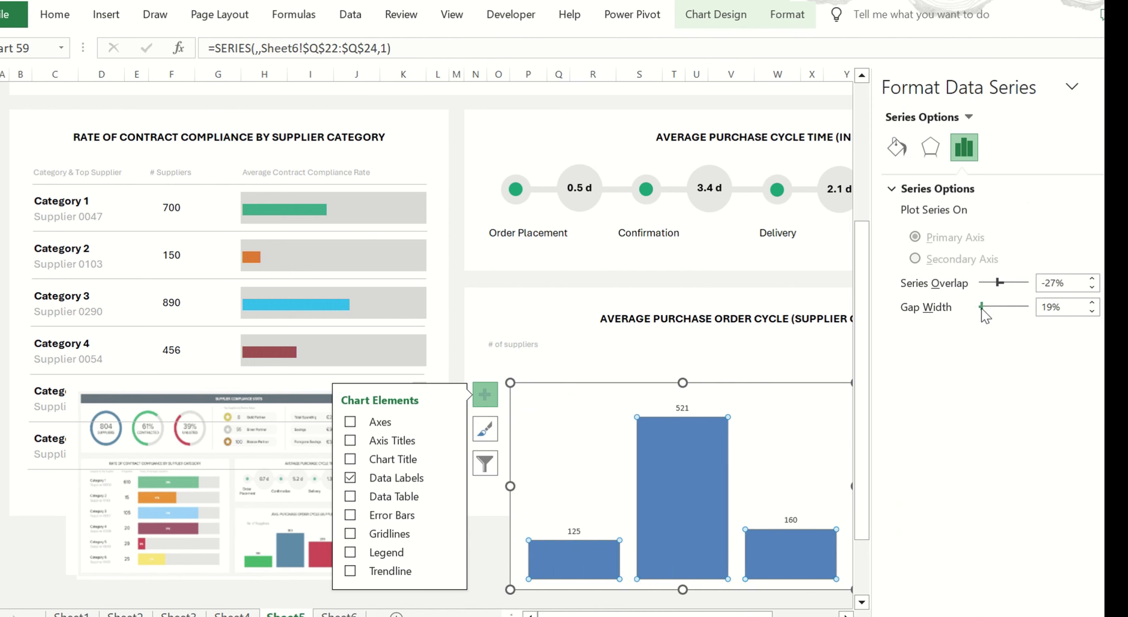
pyautogui.moveTo(982, 308); pyautogui.dragTo(979, 308)
pyautogui.click(1097, 87)
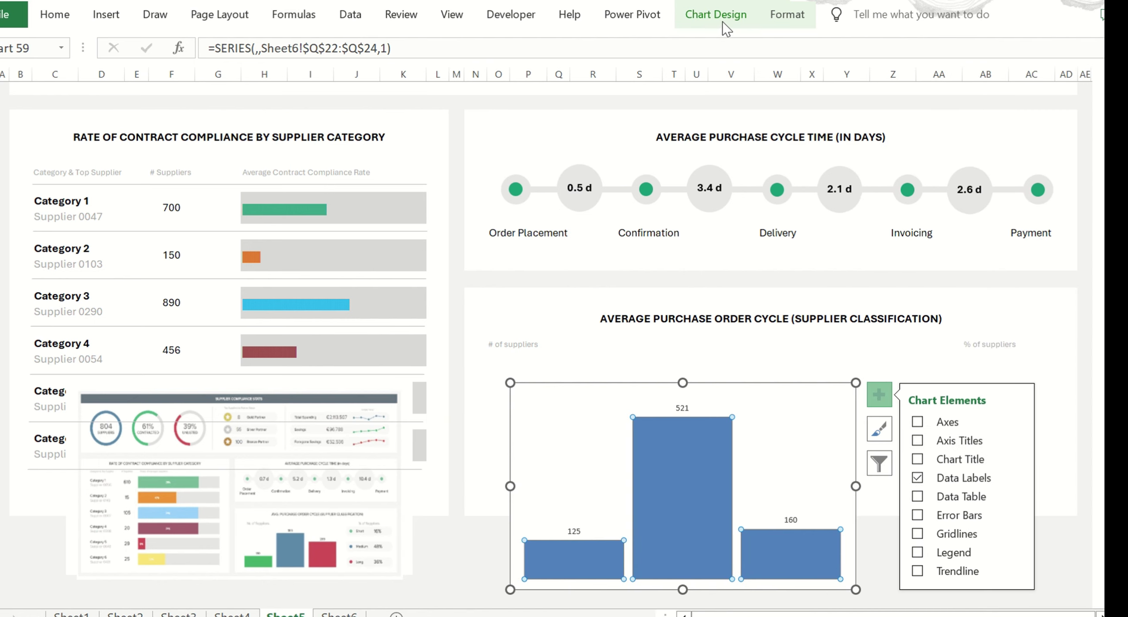
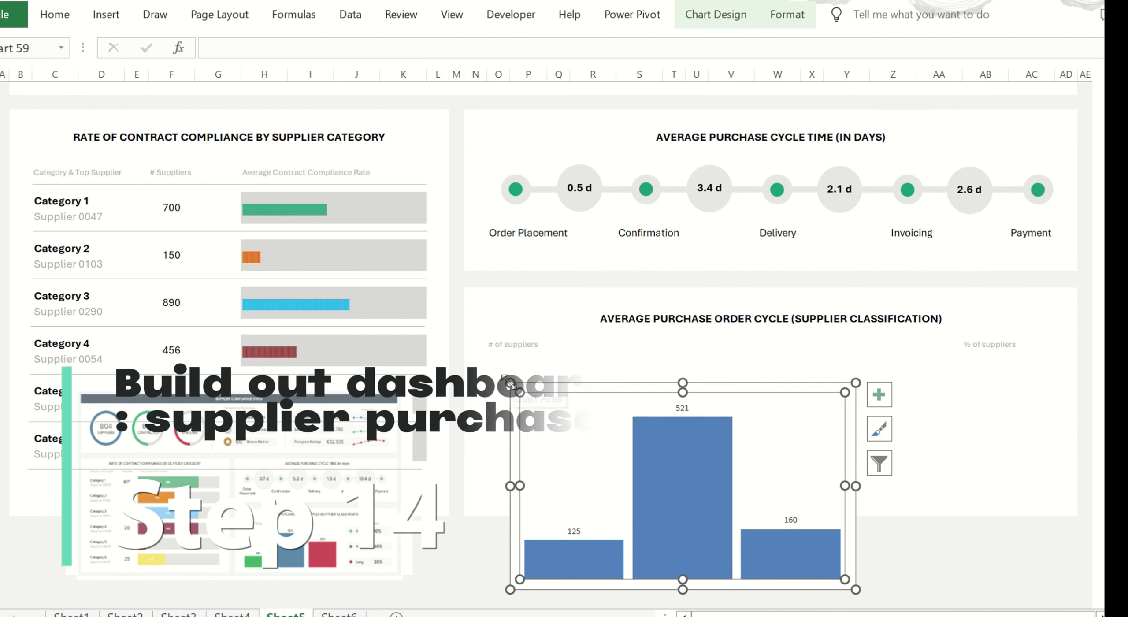
# Move the classification chart up, shorten it, and fill its first bar green.
pyautogui.moveTo(859, 582); pyautogui.dragTo(842, 563)
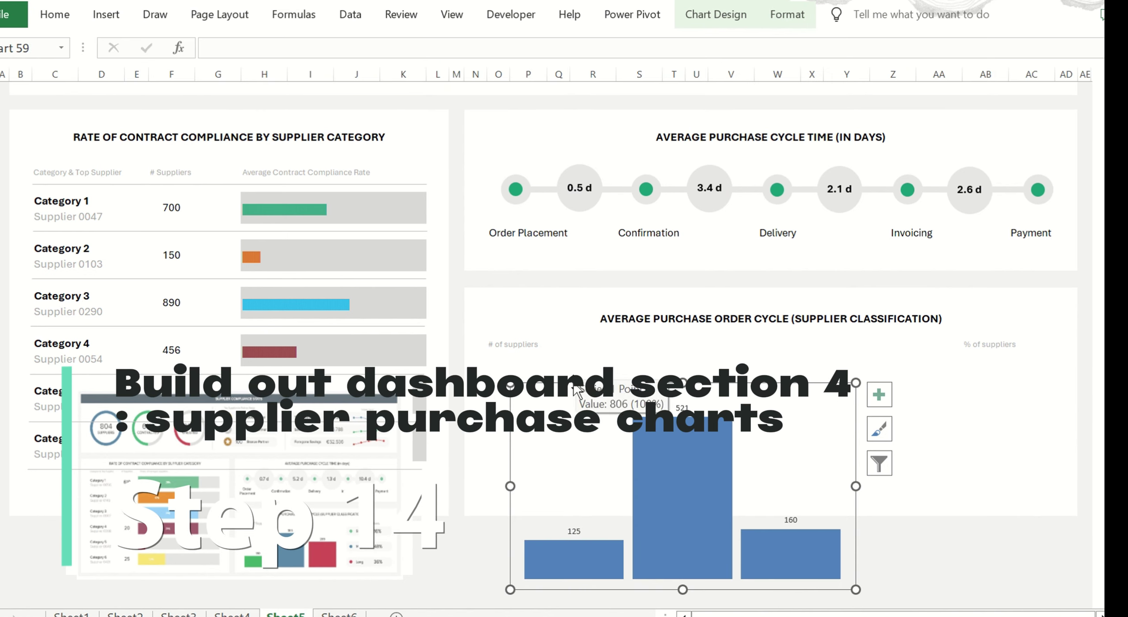
pyautogui.moveTo(663, 570); pyautogui.dragTo(663, 498)
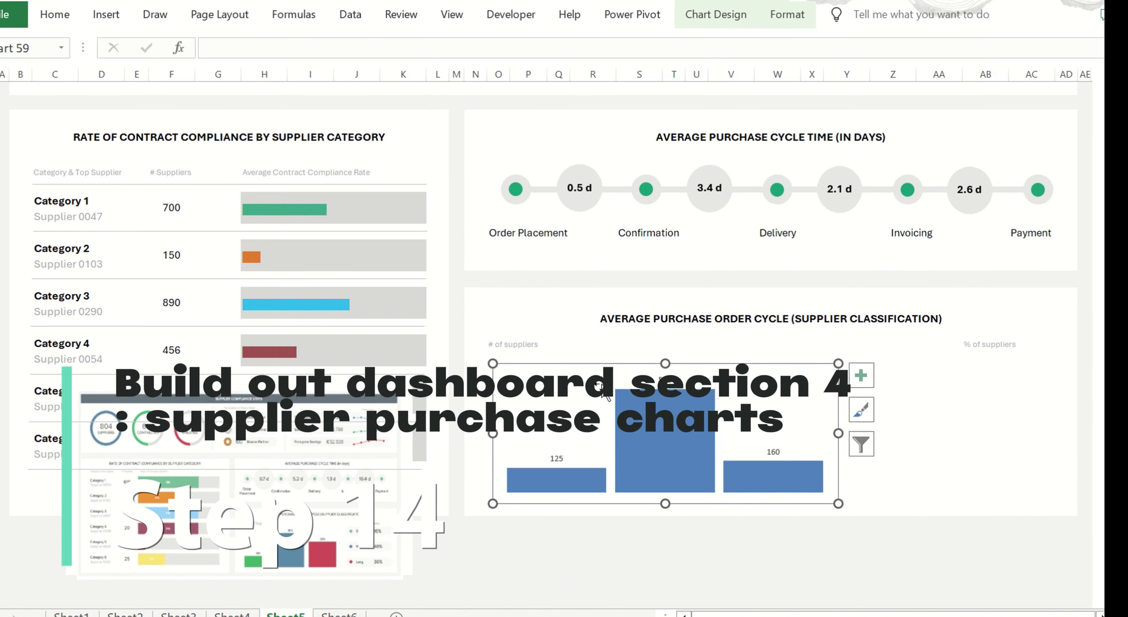
pyautogui.click(577, 359)
pyautogui.click(566, 478)
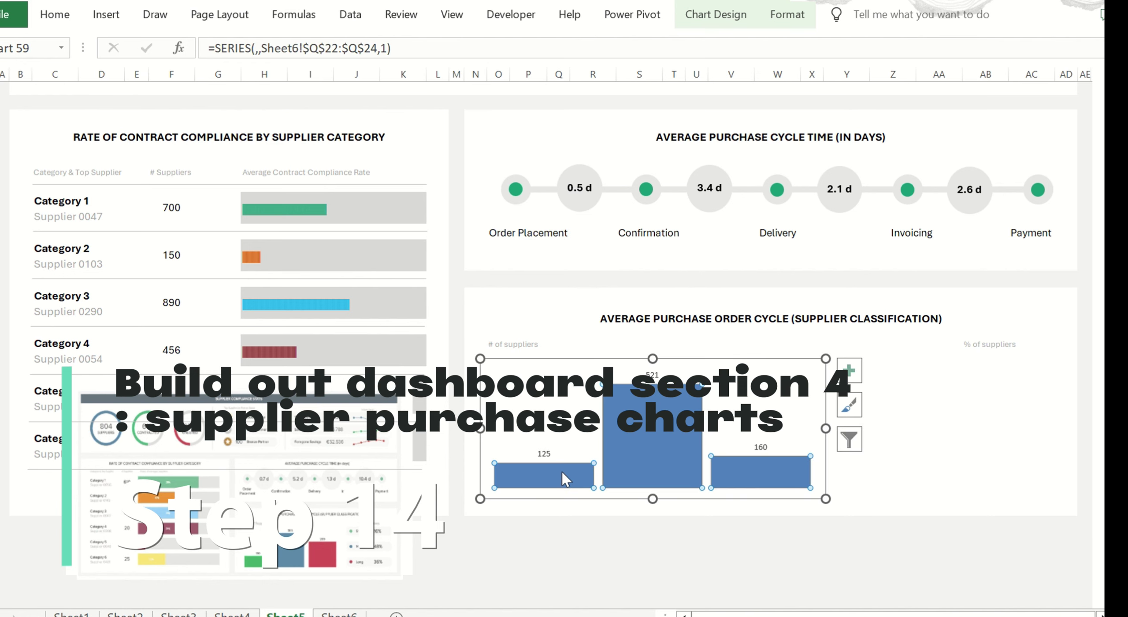
pyautogui.click(788, 14)
pyautogui.click(484, 40)
# Fill the chart's third bar dark red.
pyautogui.click(509, 198)
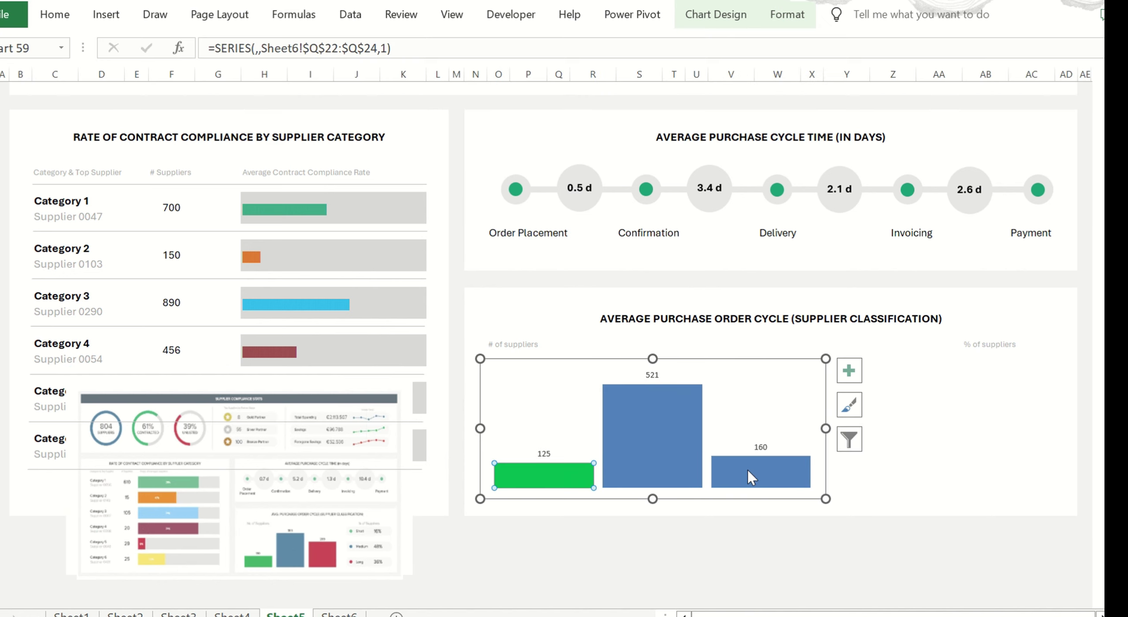
pyautogui.click(760, 471)
pyautogui.click(782, 14)
pyautogui.click(483, 40)
pyautogui.click(436, 199)
pyautogui.click(914, 414)
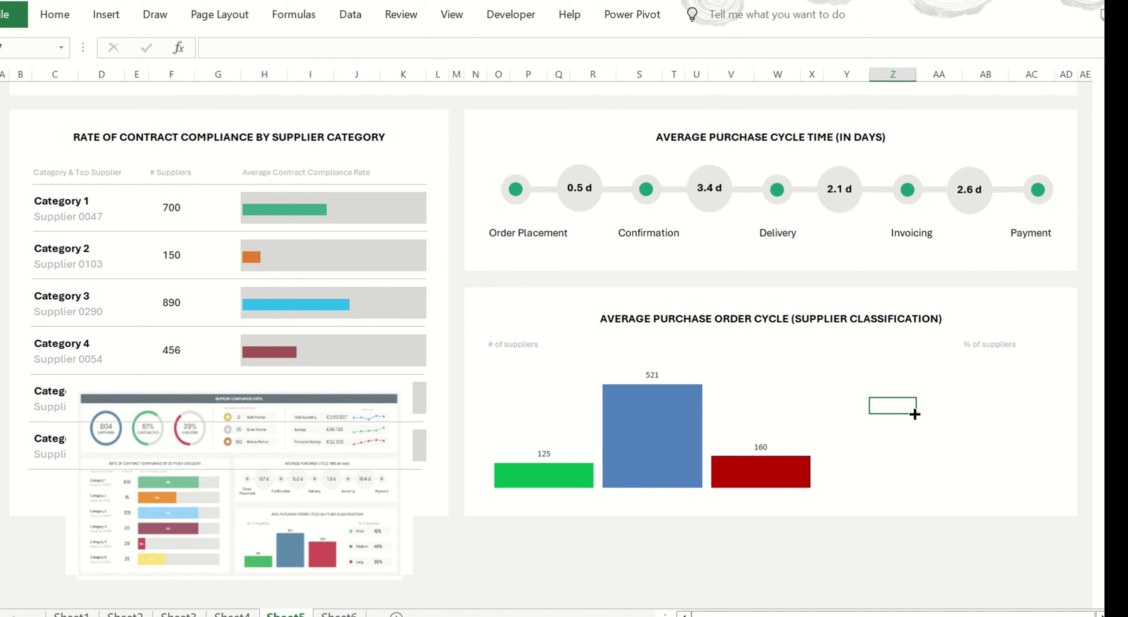
# Fill a two-row band across columns Z to AC teal and paste two copies below it.
pyautogui.moveTo(897, 372); pyautogui.dragTo(1031, 389)
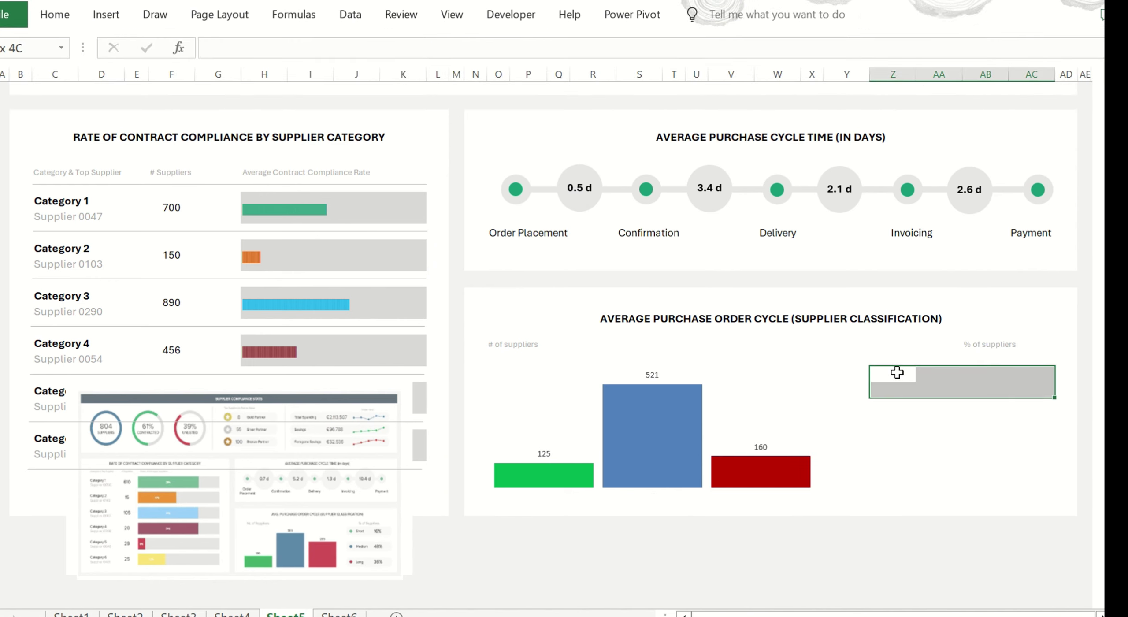
pyautogui.click(284, 184)
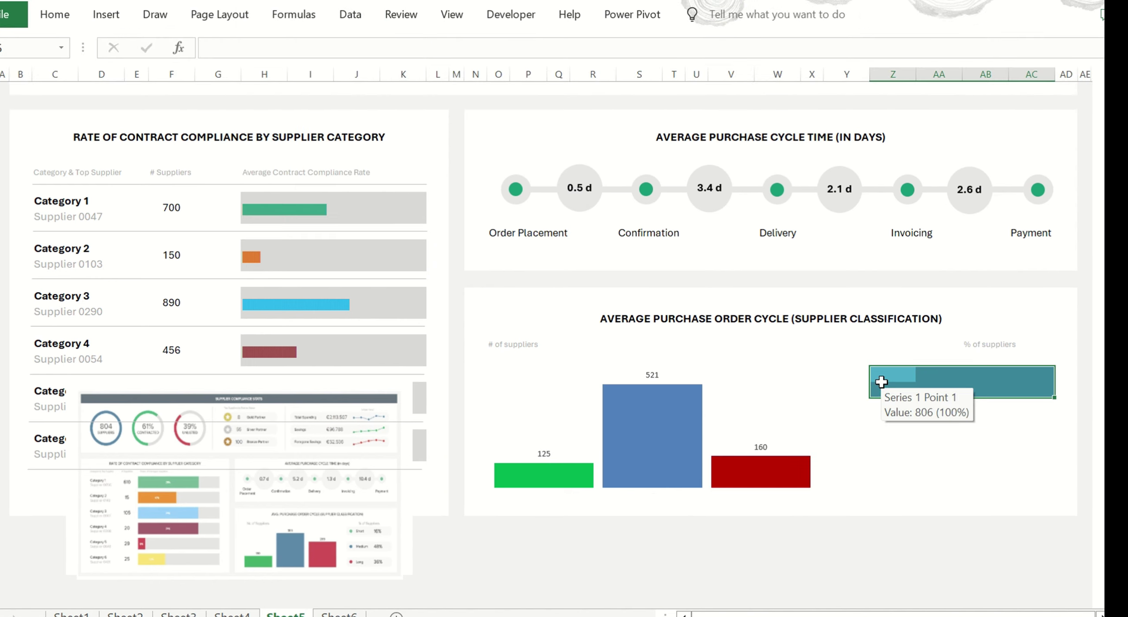
pyautogui.click(895, 379)
pyautogui.hotkey('shift', 'Right')
pyautogui.hotkey('shift', 'Right')
pyautogui.hotkey('shift', 'Right')
pyautogui.hotkey('ctrl', 'c')
pyautogui.press('Down')
pyautogui.press('Down')
pyautogui.press('Down')
pyautogui.hotkey('ctrl', 'v')
pyautogui.press('Down')
pyautogui.press('Down')
pyautogui.press('Down')
pyautogui.hotkey('ctrl', 'v')
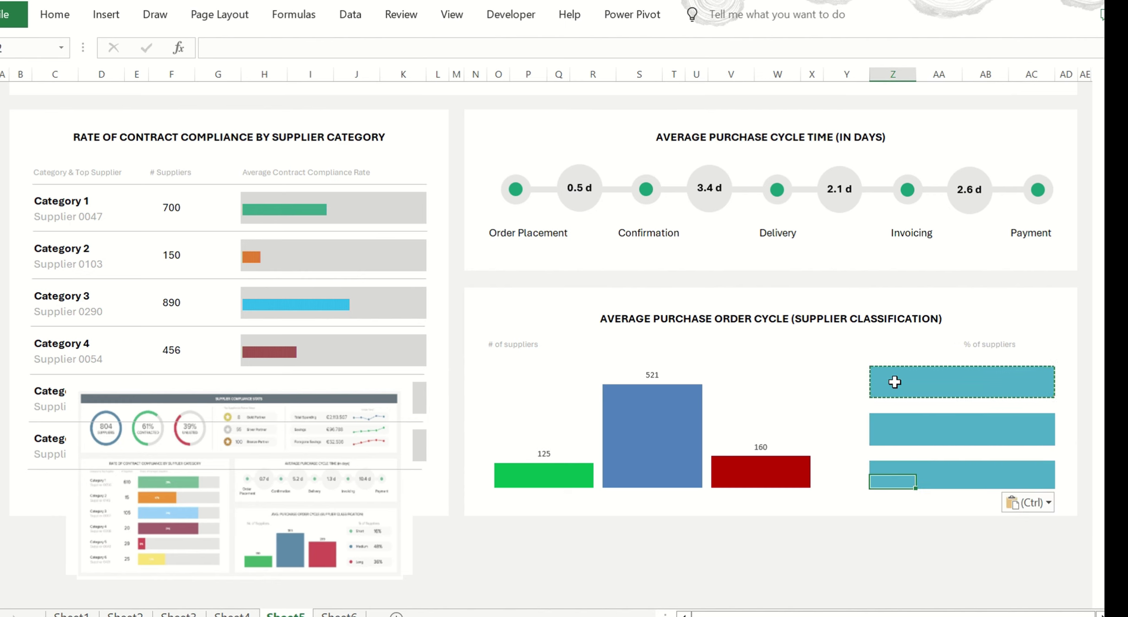
# Copy the top band's percentage cell into the two bands below.
pyautogui.click(1031, 382)
pyautogui.hotkey('ctrl', 'c')
pyautogui.press('Down')
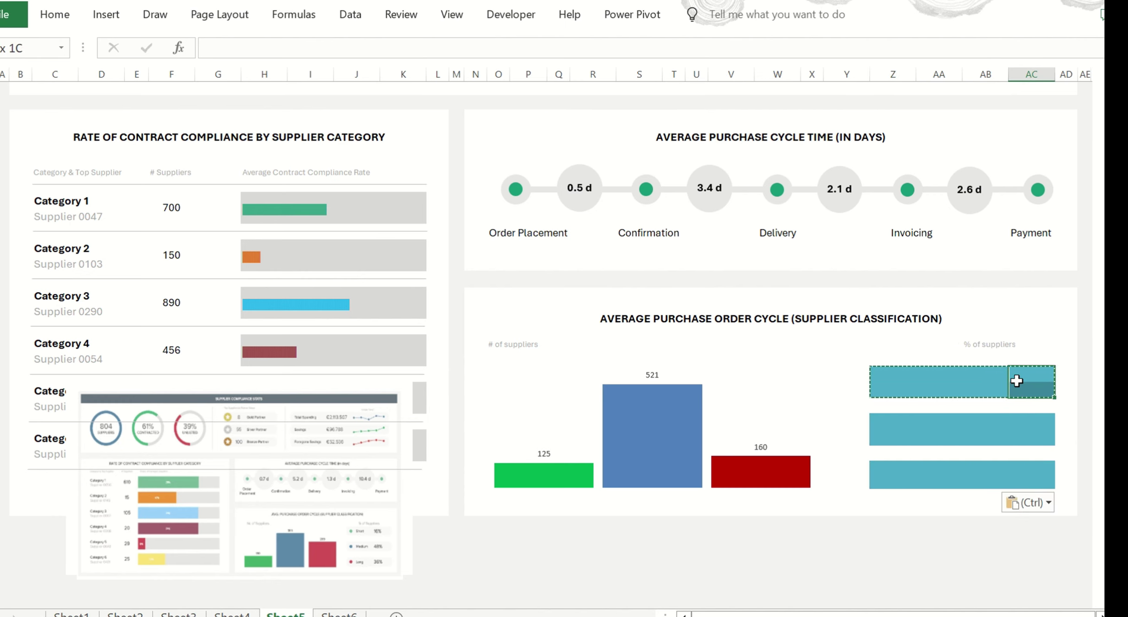
pyautogui.hotkey('ctrl', 'v')
pyautogui.press('Down')
pyautogui.press('Down')
pyautogui.press('Down')
pyautogui.hotkey('ctrl', 'v')
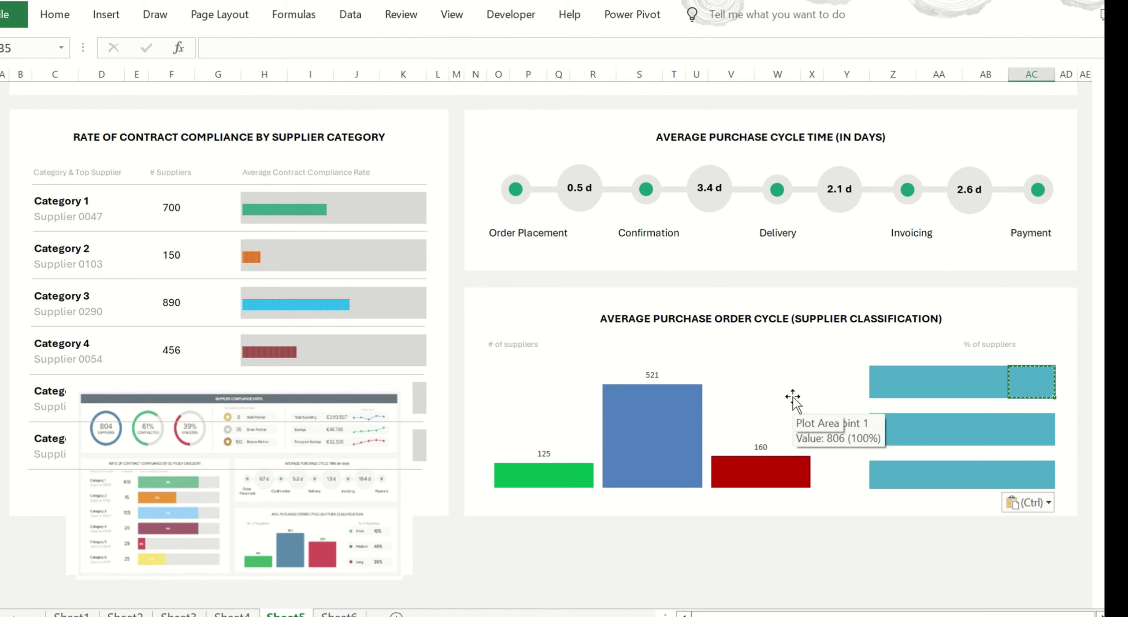
# Link the three percentage cells to Sheet6's Short, Medium and Long % values.
pyautogui.write('=')
pyautogui.click(338, 613)
pyautogui.click(874, 484)
pyautogui.press('Return')
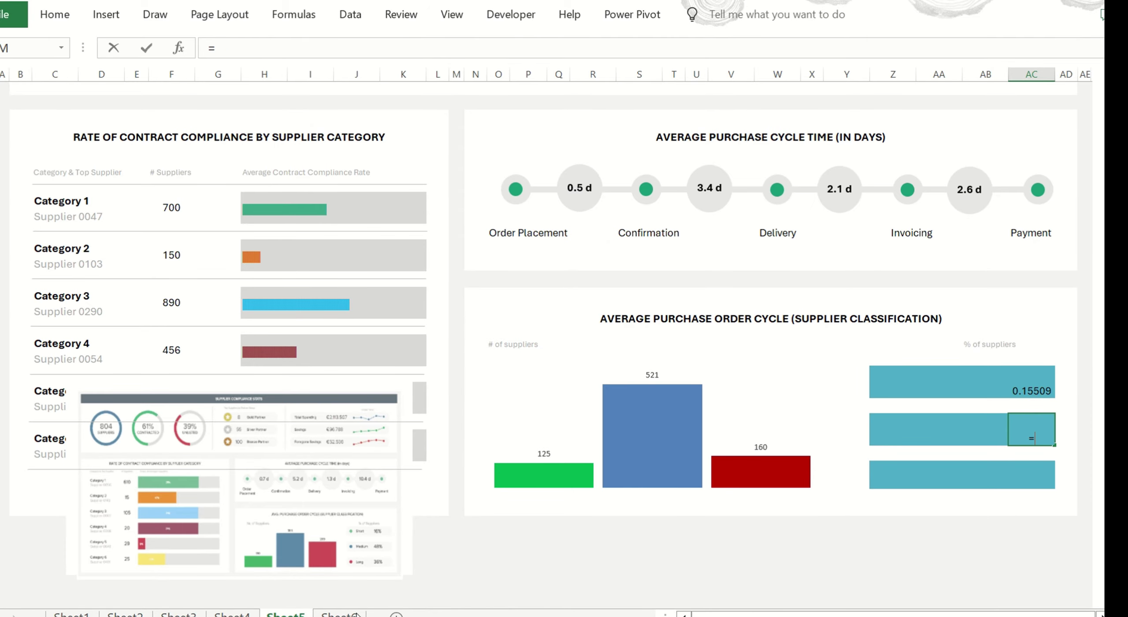
pyautogui.click(356, 614)
pyautogui.click(1077, 564)
pyautogui.press('Return')
pyautogui.click(338, 613)
pyautogui.click(861, 463)
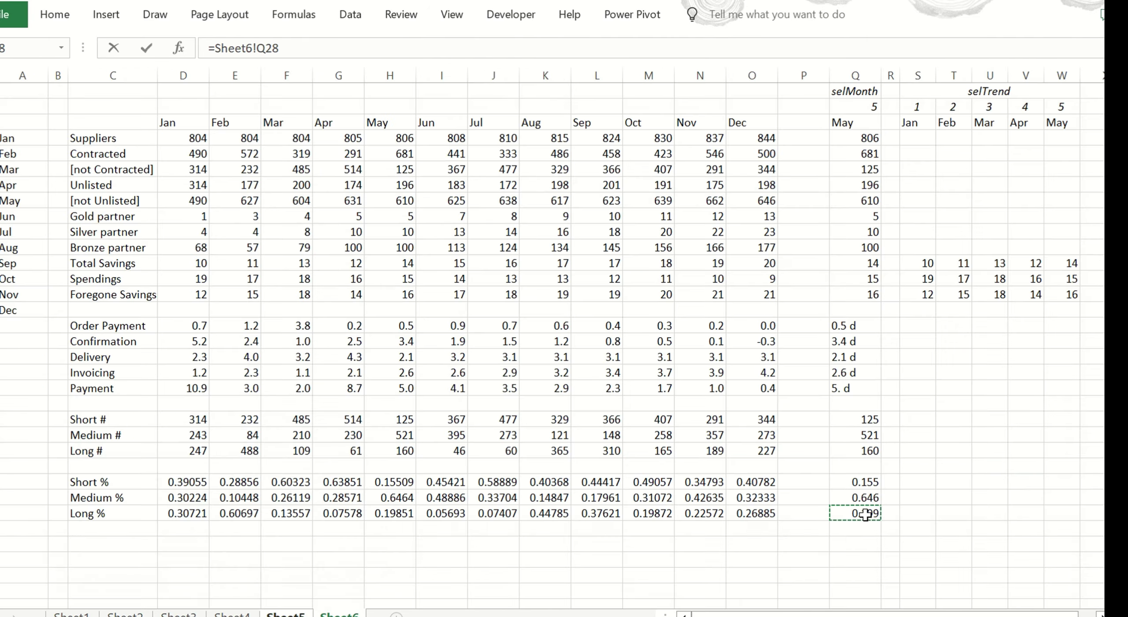
pyautogui.press('Return')
# Format the three linked values (16%, 65%, 20%) as bold percentages.
pyautogui.hotkey('shift', 'Up')
pyautogui.hotkey('shift', 'Up')
pyautogui.hotkey('shift', 'Up')
pyautogui.click(55, 14)
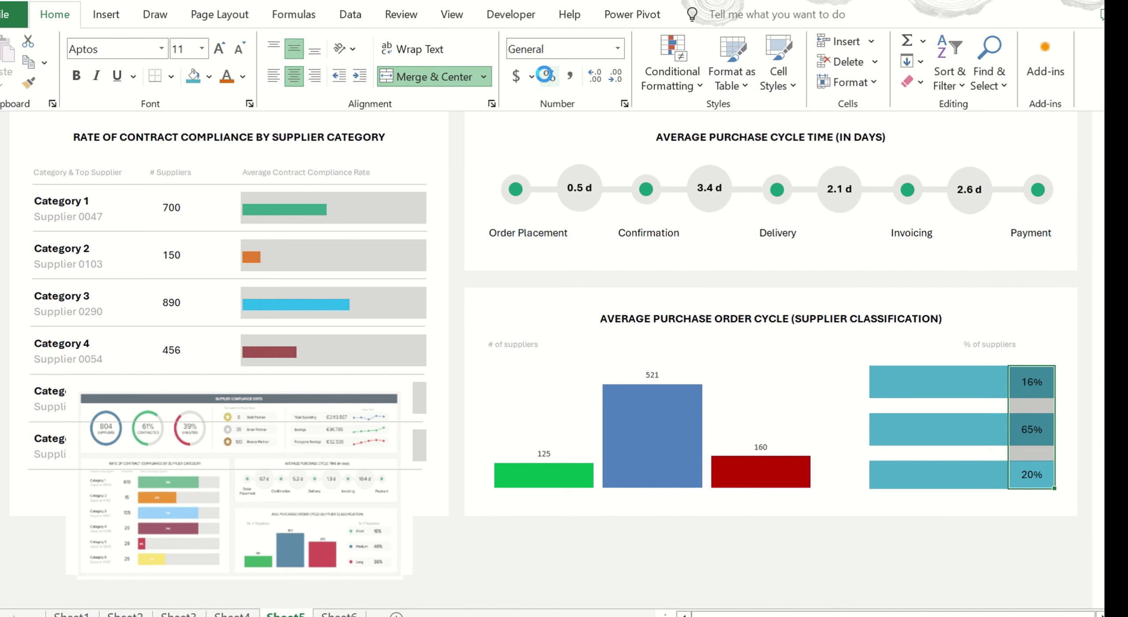
pyautogui.rightClick(937, 304)
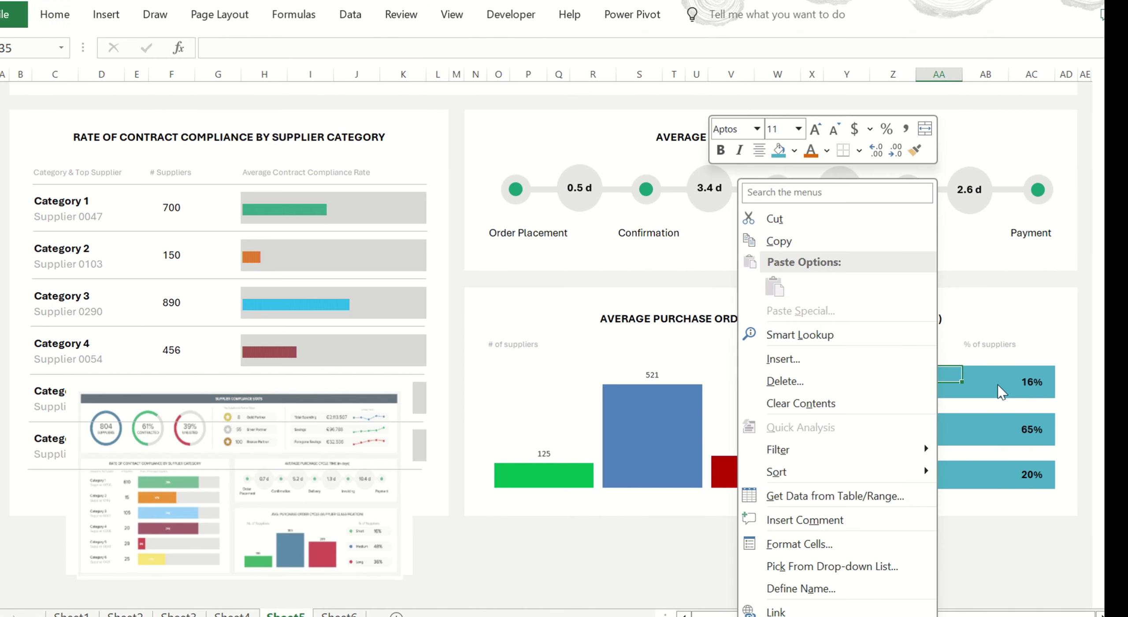
pyautogui.press('Escape')
pyautogui.click(912, 375)
pyautogui.rightClick(644, 188)
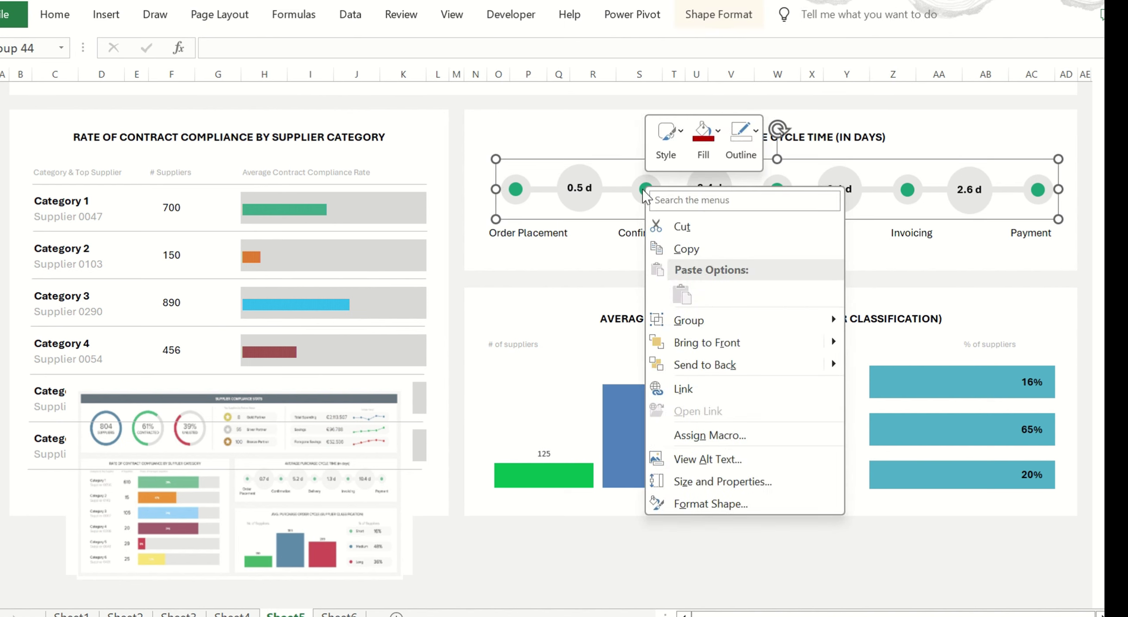
pyautogui.rightClick(713, 185)
pyautogui.press('Escape')
# Set up two-column label cells beside each of the three bands.
pyautogui.click(893, 374)
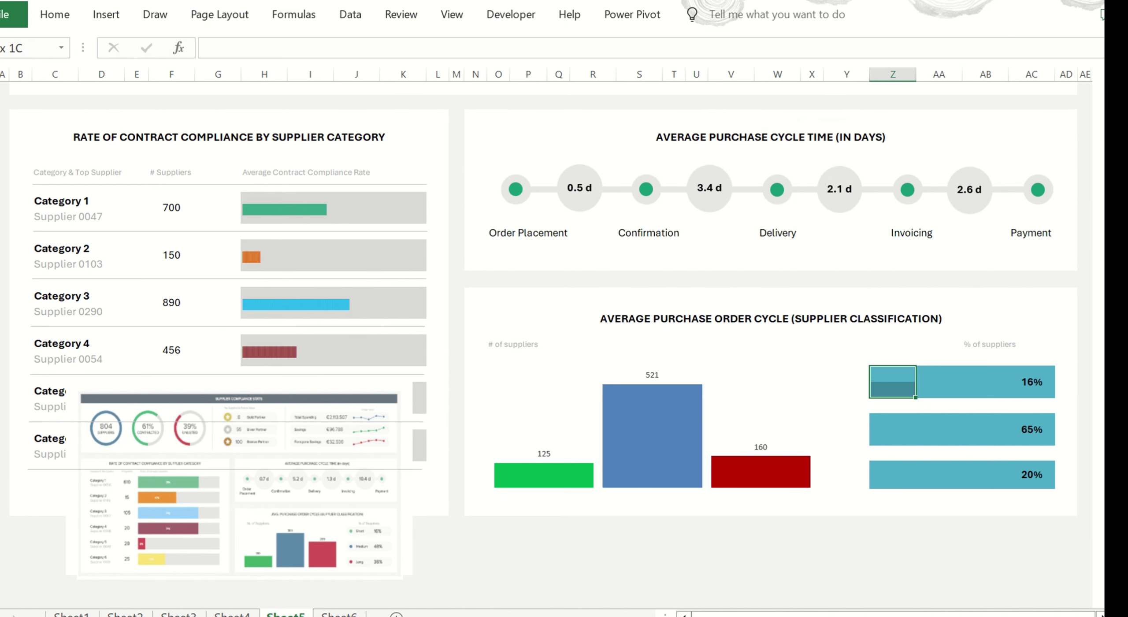
pyautogui.moveTo(892, 390); pyautogui.dragTo(893, 384)
pyautogui.click(939, 467)
pyautogui.hotkey('ctrl', 'v')
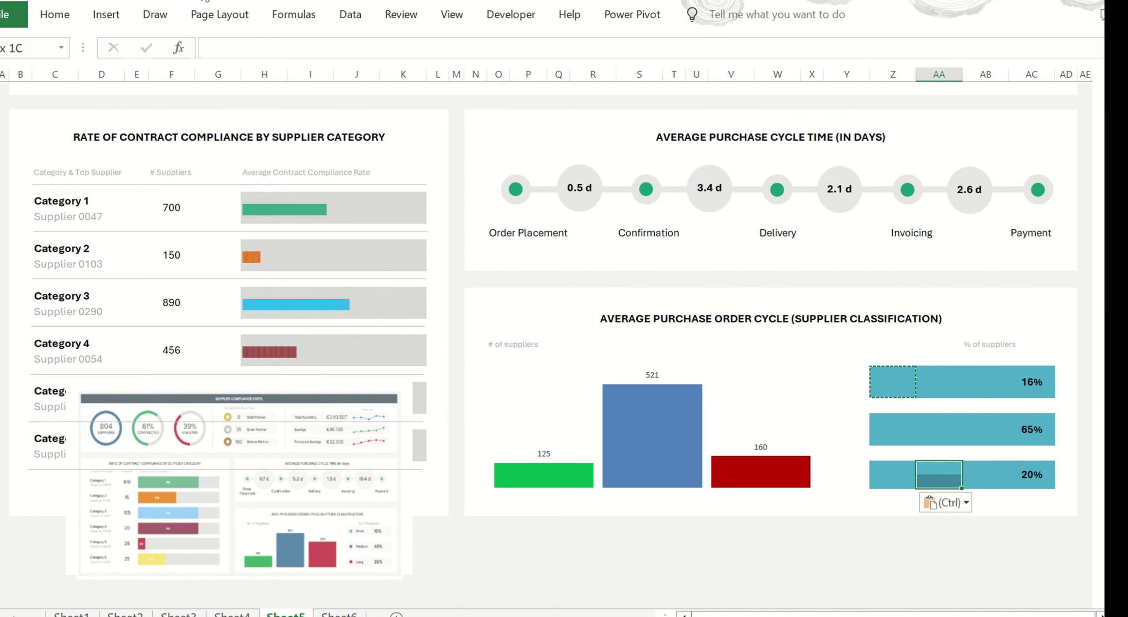
pyautogui.moveTo(939, 474); pyautogui.dragTo(986, 474)
pyautogui.hotkey('ctrl', 'c')
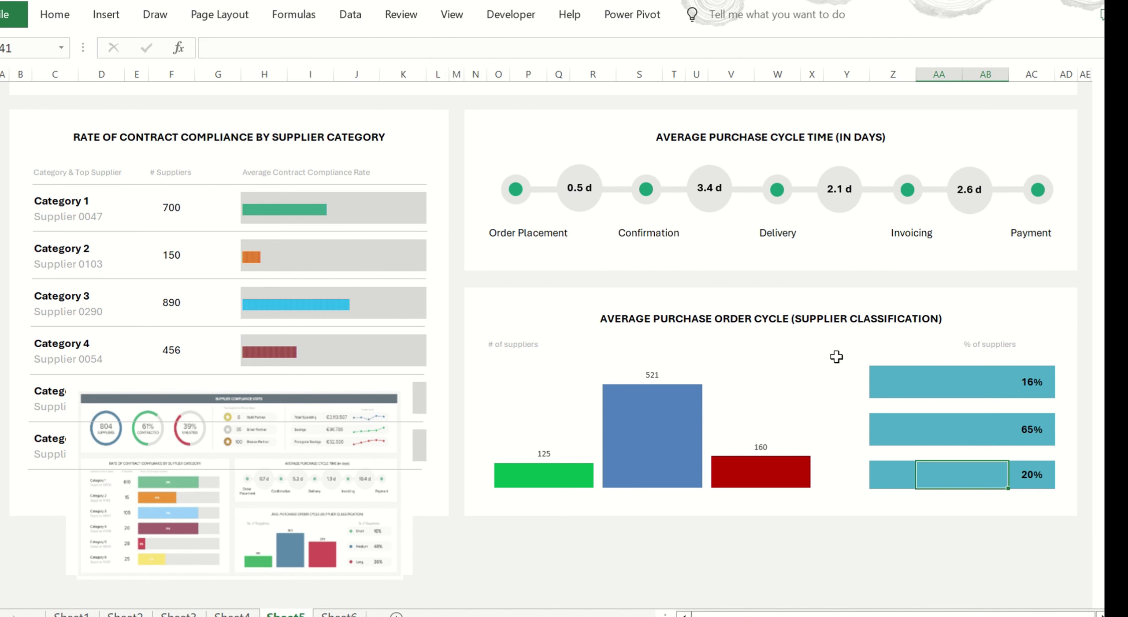
pyautogui.press('Up')
pyautogui.press('Up')
pyautogui.hotkey('ctrl', 'v')
# Enter the labels Short, Medium and Long and left-align them.
pyautogui.write('Short')
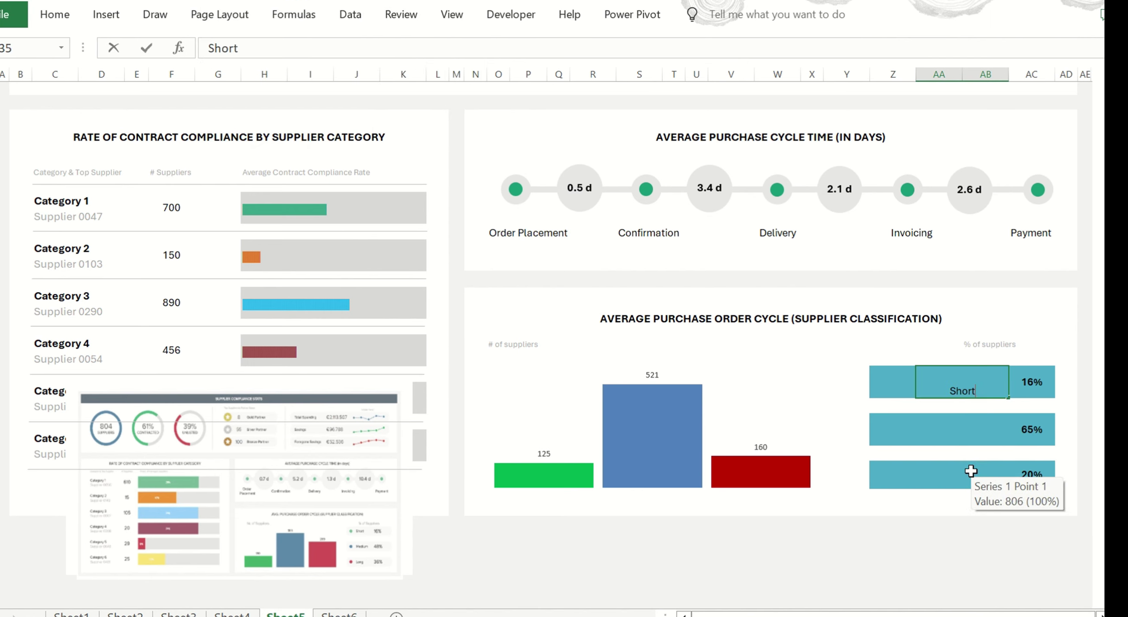
pyautogui.press('Return')
pyautogui.write('Medium')
pyautogui.press('Return')
pyautogui.write('Long')
pyautogui.moveTo(961, 381); pyautogui.dragTo(970, 474)
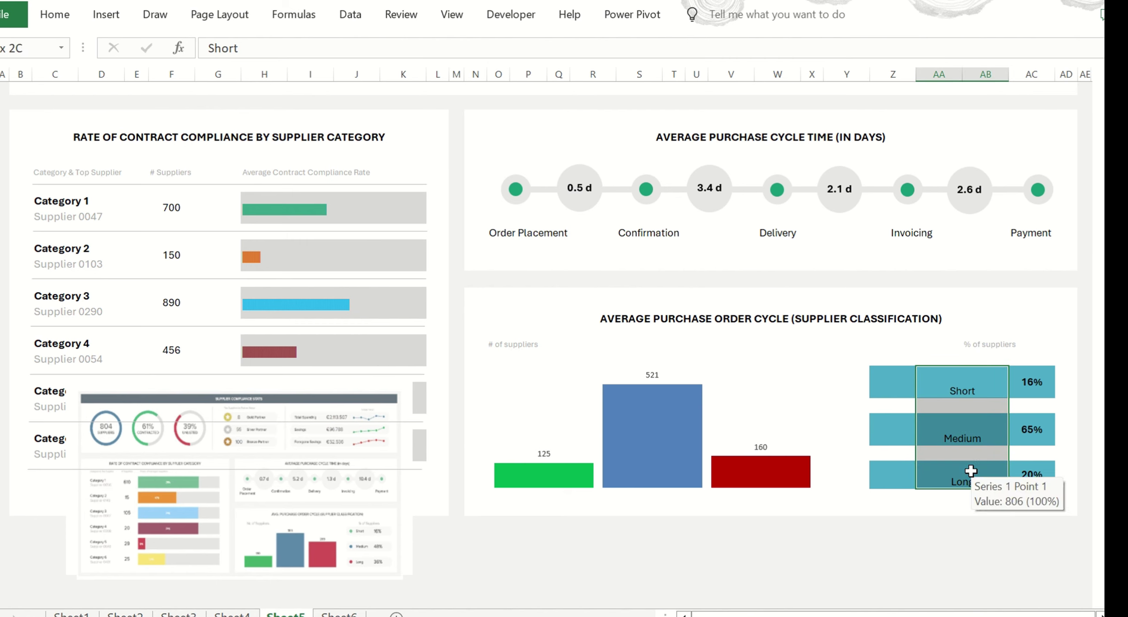
pyautogui.click(55, 14)
pyautogui.click(274, 76)
pyautogui.click(886, 377)
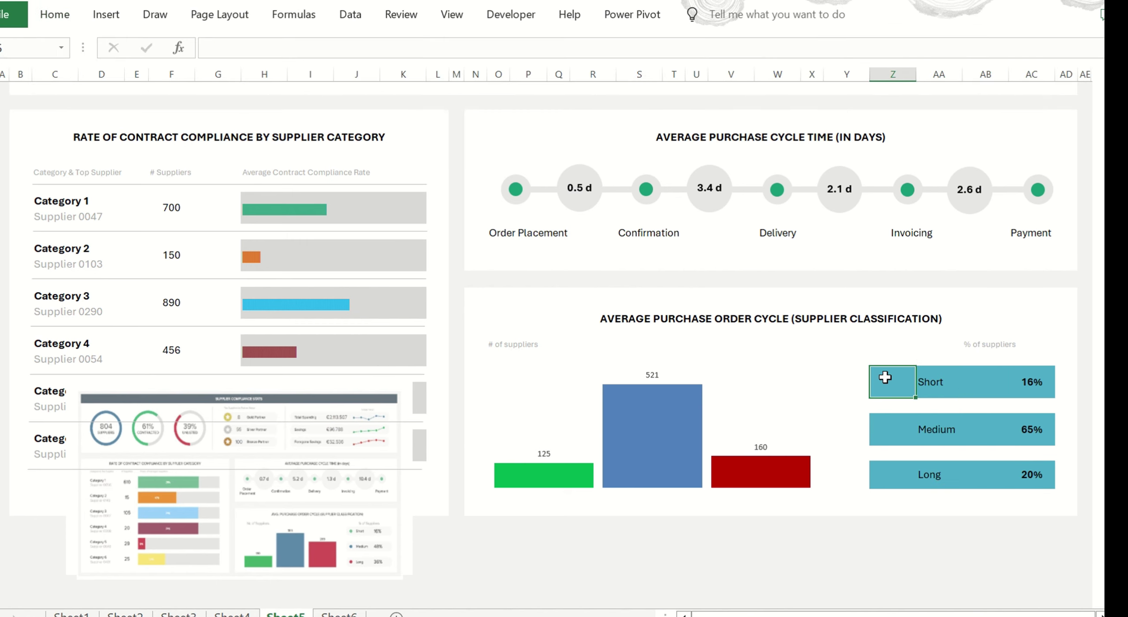
# Insert a Webdings round dot symbol into the Short cell.
pyautogui.click(116, 17)
pyautogui.click(1066, 48)
pyautogui.click(1088, 146)
pyautogui.click(494, 351)
pyautogui.rightClick(494, 351)
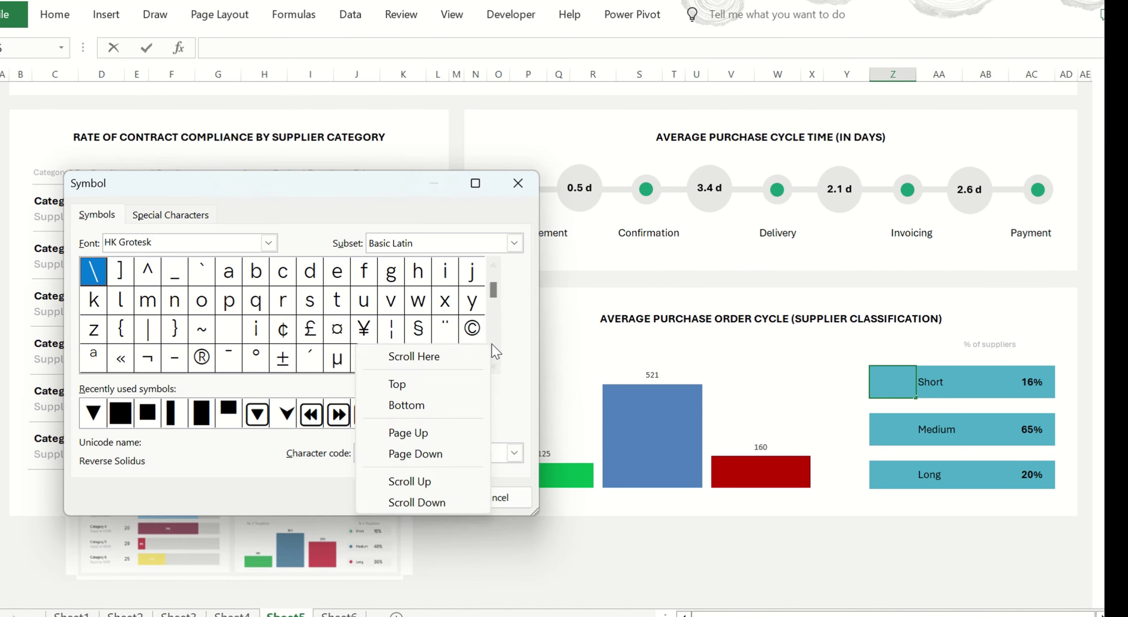
pyautogui.click(496, 352)
pyautogui.click(269, 244)
pyautogui.write('web')
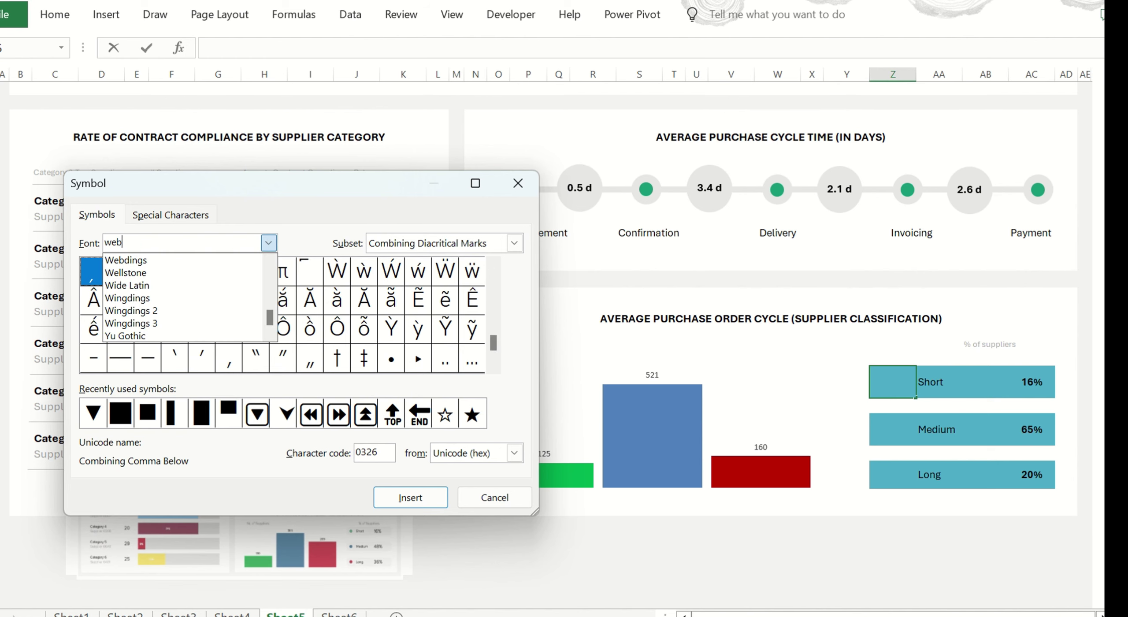
pyautogui.click(173, 243)
pyautogui.click(268, 243)
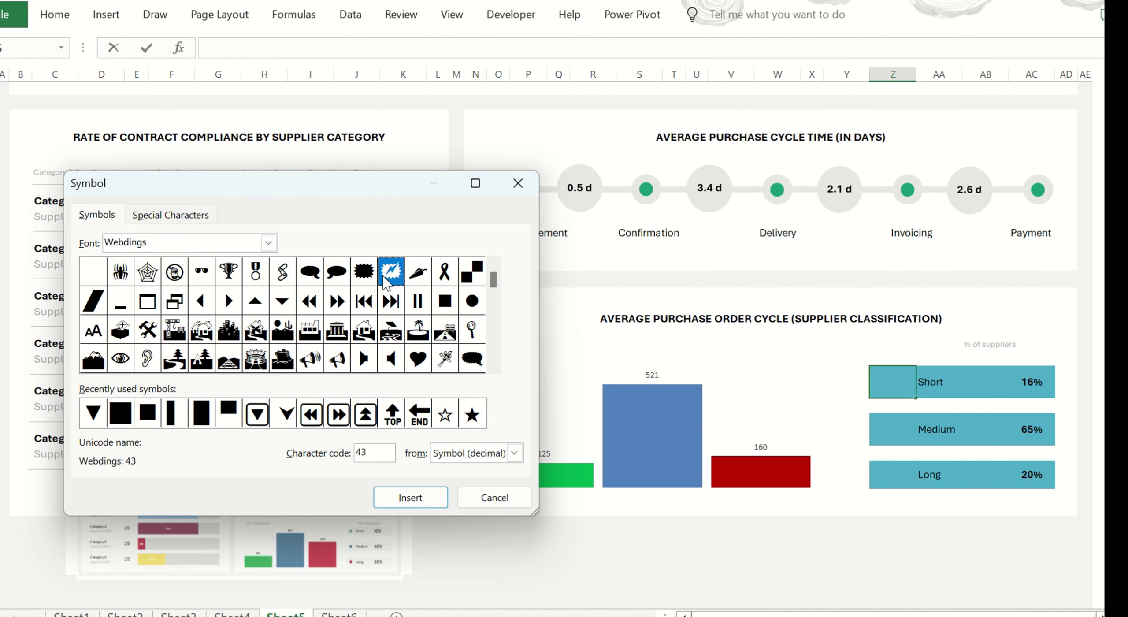
pyautogui.click(472, 301)
pyautogui.click(410, 497)
pyautogui.click(494, 497)
# Colour the Short dot green, copy it to Medium and Long, and colour those blue and red.
pyautogui.click(54, 14)
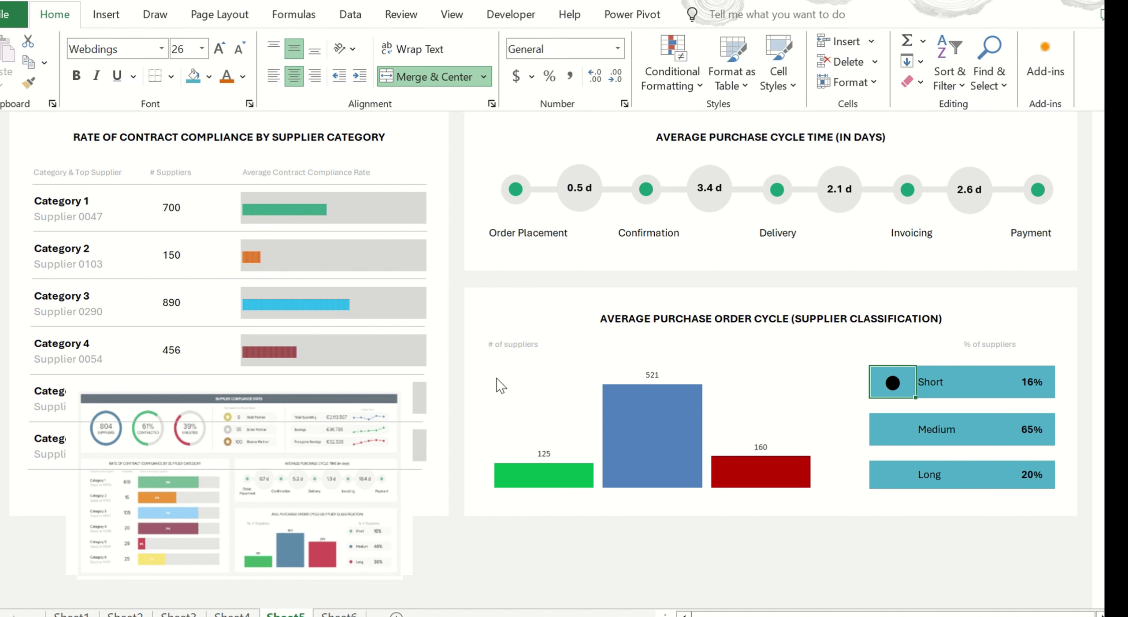
pyautogui.click(243, 76)
pyautogui.click(227, 269)
pyautogui.hotkey('ctrl', 'c')
pyautogui.write('=')
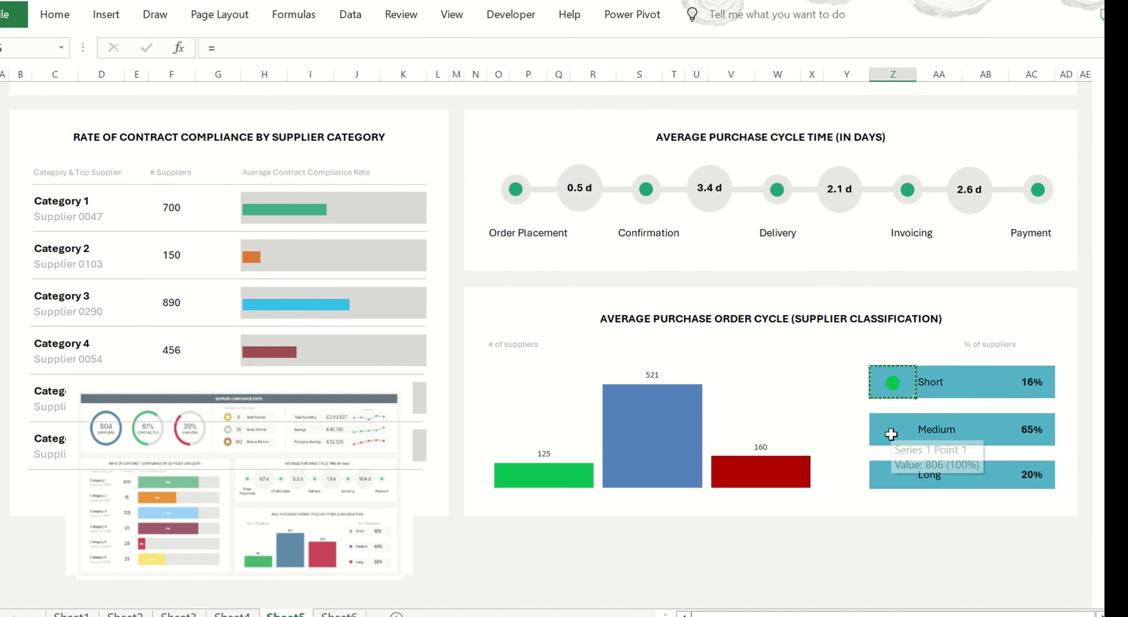
pyautogui.click(891, 433)
pyautogui.hotkey('ctrl', 'v')
pyautogui.press('Down')
pyautogui.click(309, 1)
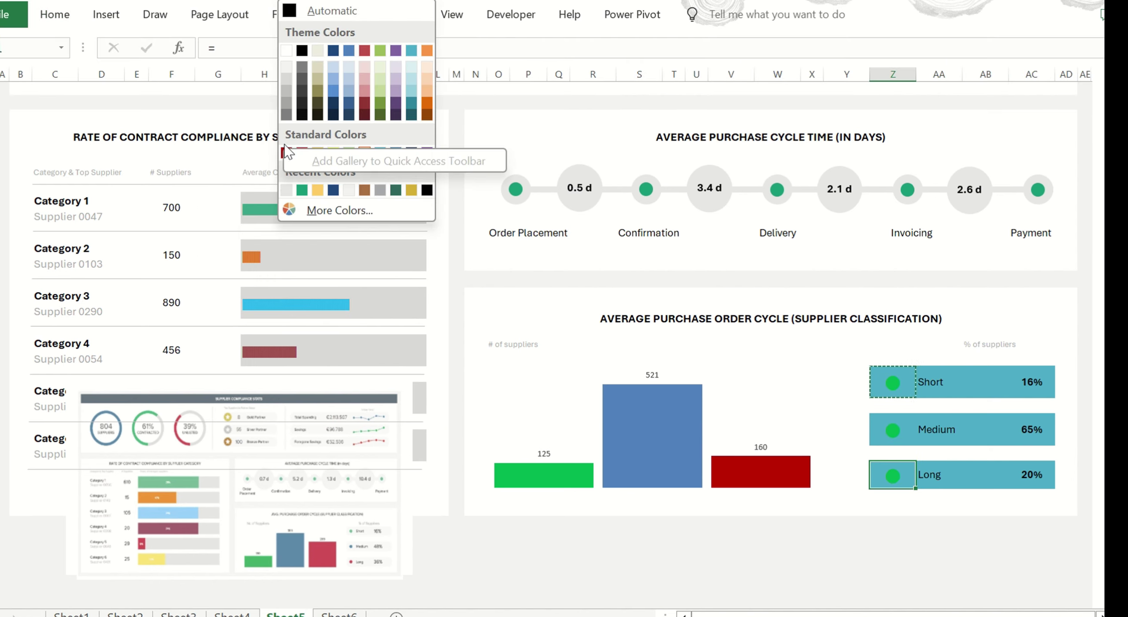
pyautogui.click(286, 152)
pyautogui.click(889, 428)
pyautogui.click(309, 1)
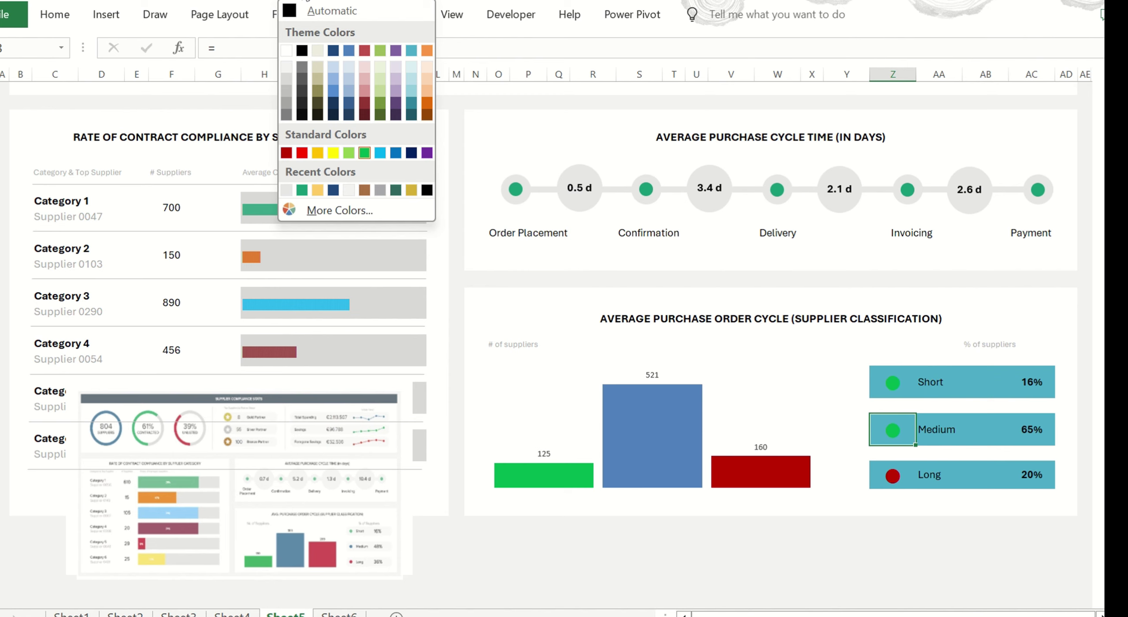
pyautogui.click(349, 51)
# Remove the teal fill from the Short through Long cells.
pyautogui.moveTo(881, 383); pyautogui.dragTo(881, 474)
pyautogui.click(272, 5)
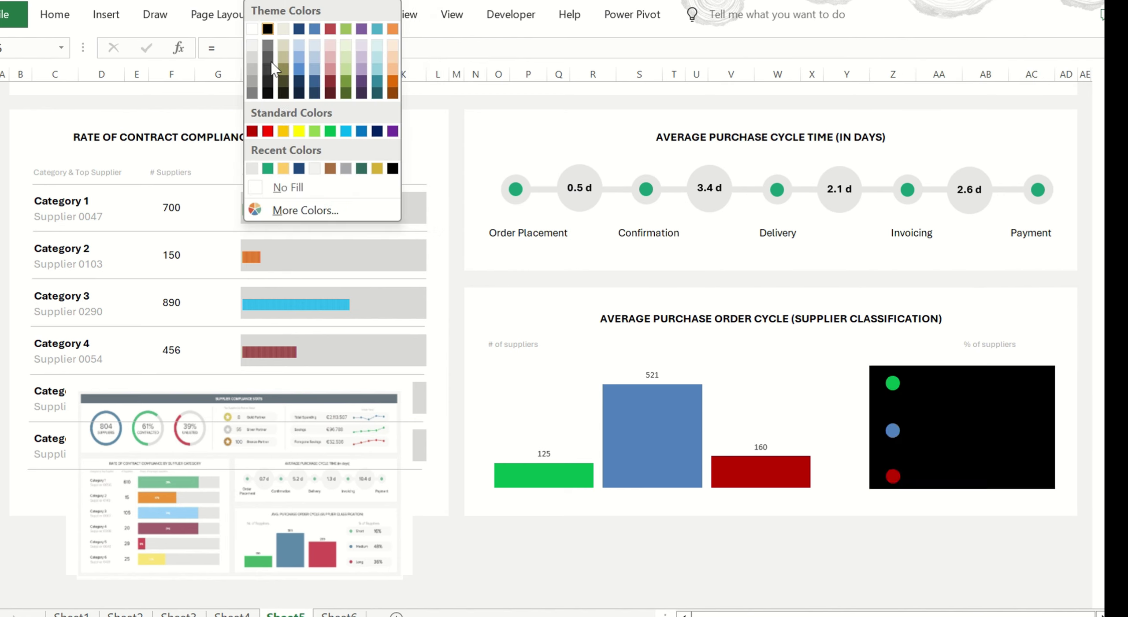
pyautogui.click(260, 183)
pyautogui.click(943, 382)
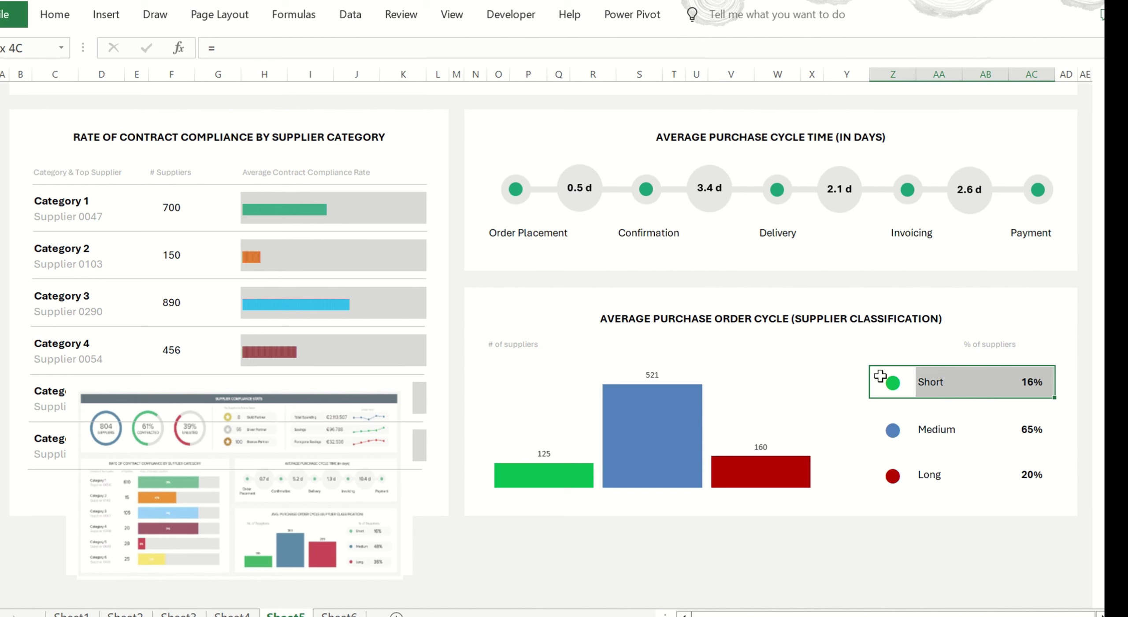
# Fill the Short row's rounded background light grey #F2F2F2 at 40% transparency.
pyautogui.scroll(5, 880, 375)
pyautogui.rightClick(660, 216)
pyautogui.press('Escape')
pyautogui.scroll(-5, 873, 421)
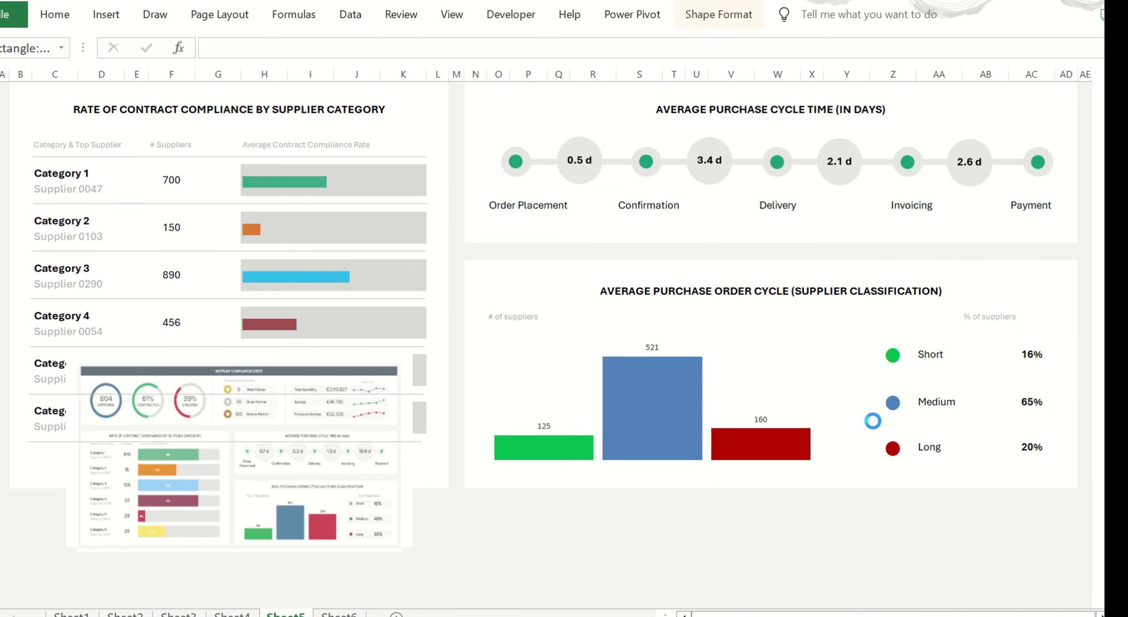
pyautogui.scroll(5, 872, 421)
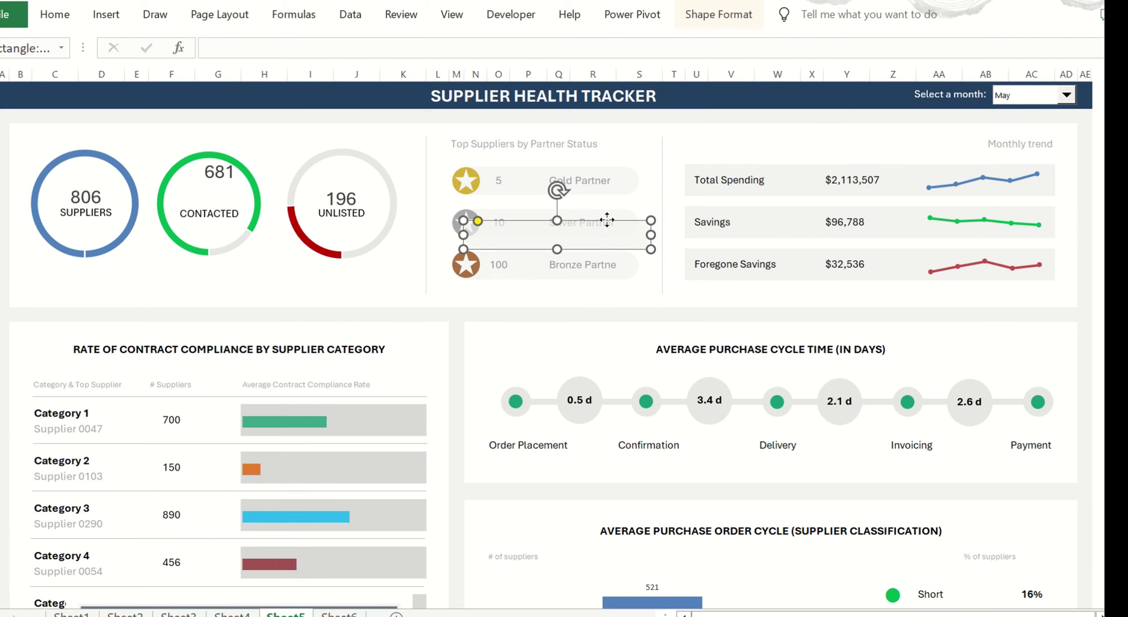
pyautogui.scroll(-3, 874, 514)
pyautogui.click(1003, 454)
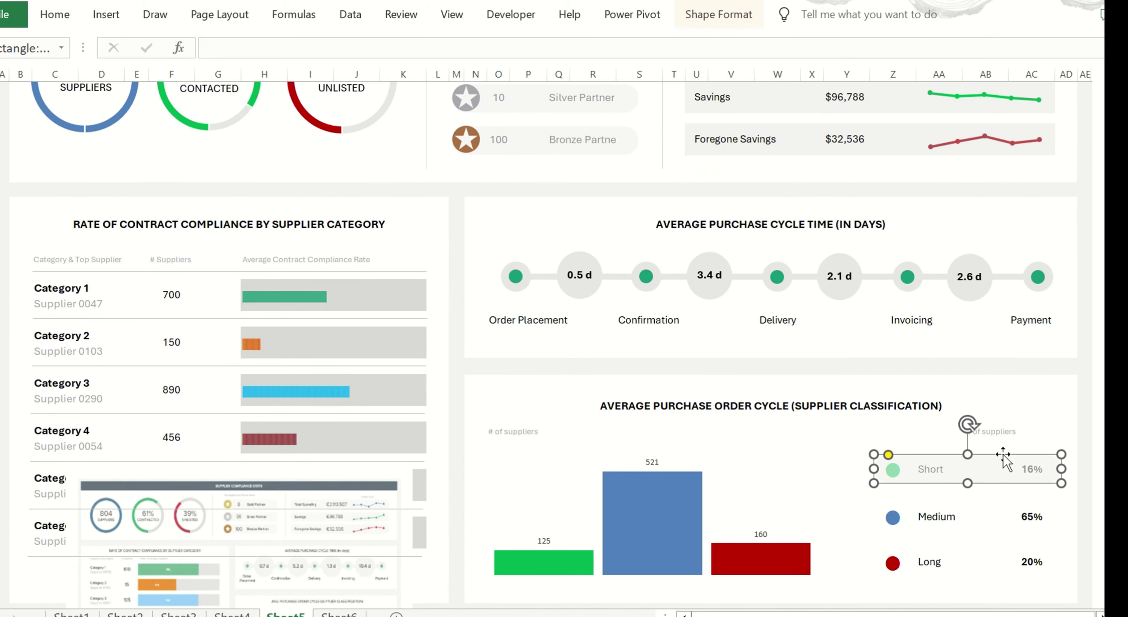
pyautogui.click(718, 14)
pyautogui.click(414, 40)
pyautogui.click(480, 286)
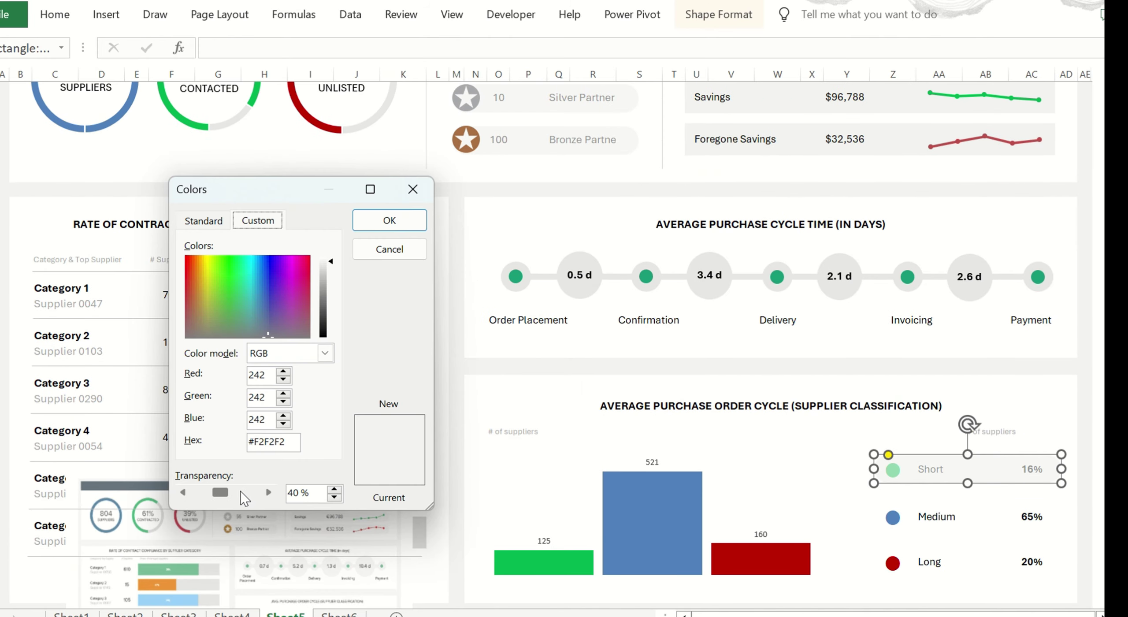
pyautogui.click(366, 251)
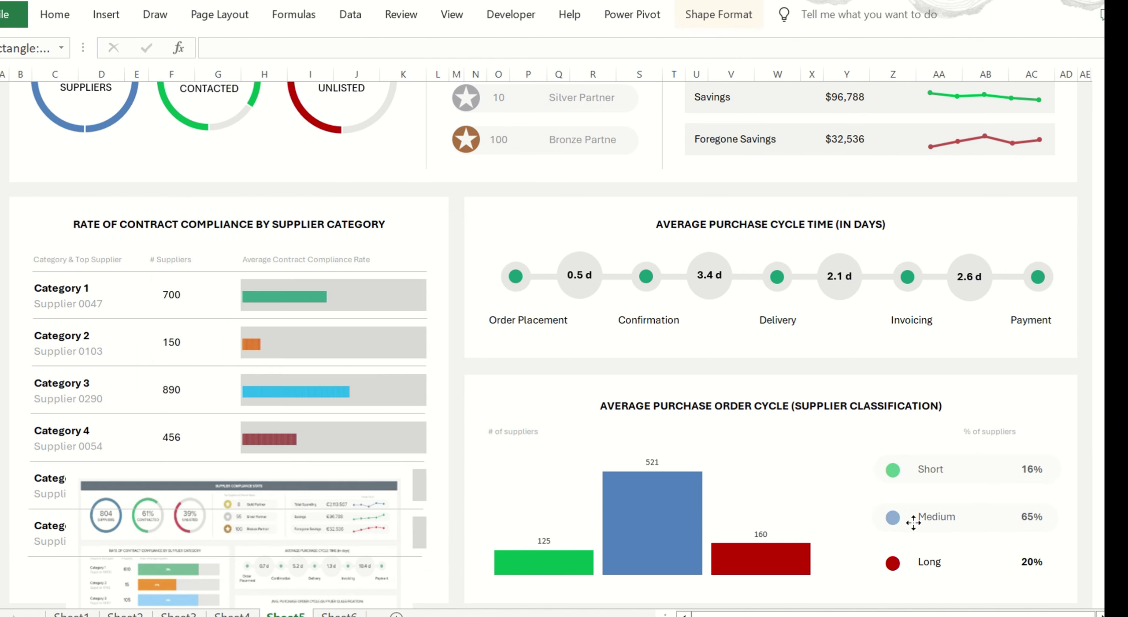
# Give the Long row a matching rounded background and check the '% of suppliers' heading.
pyautogui.click(943, 565)
pyautogui.click(1022, 431)
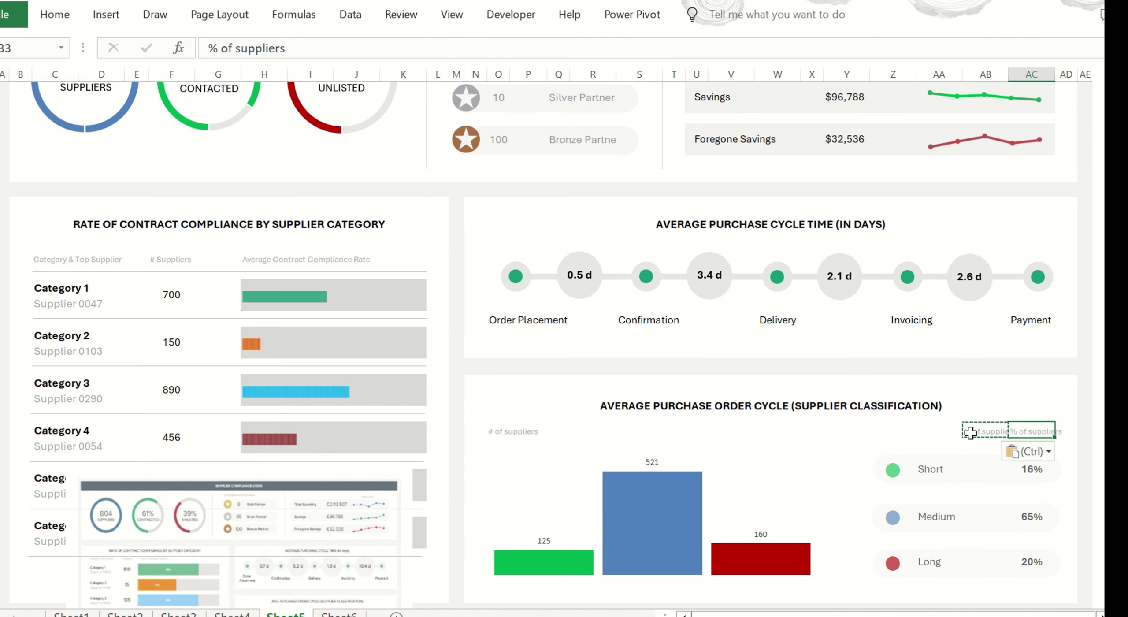
pyautogui.click(55, 15)
pyautogui.click(777, 430)
pyautogui.scroll(-3, 766, 436)
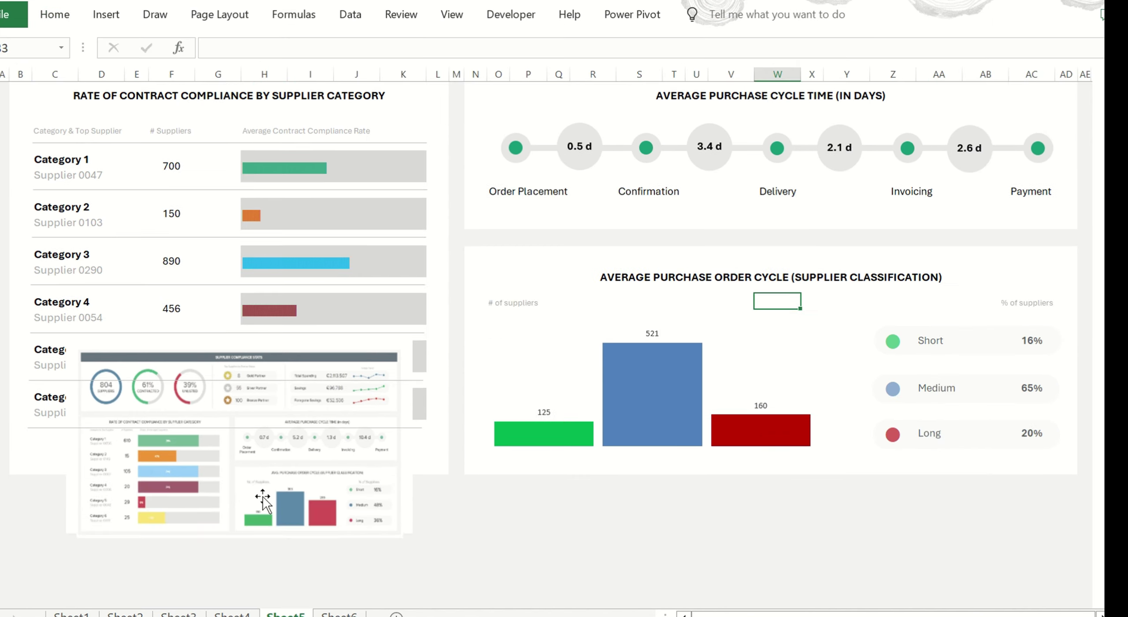
pyautogui.scroll(6, 263, 500)
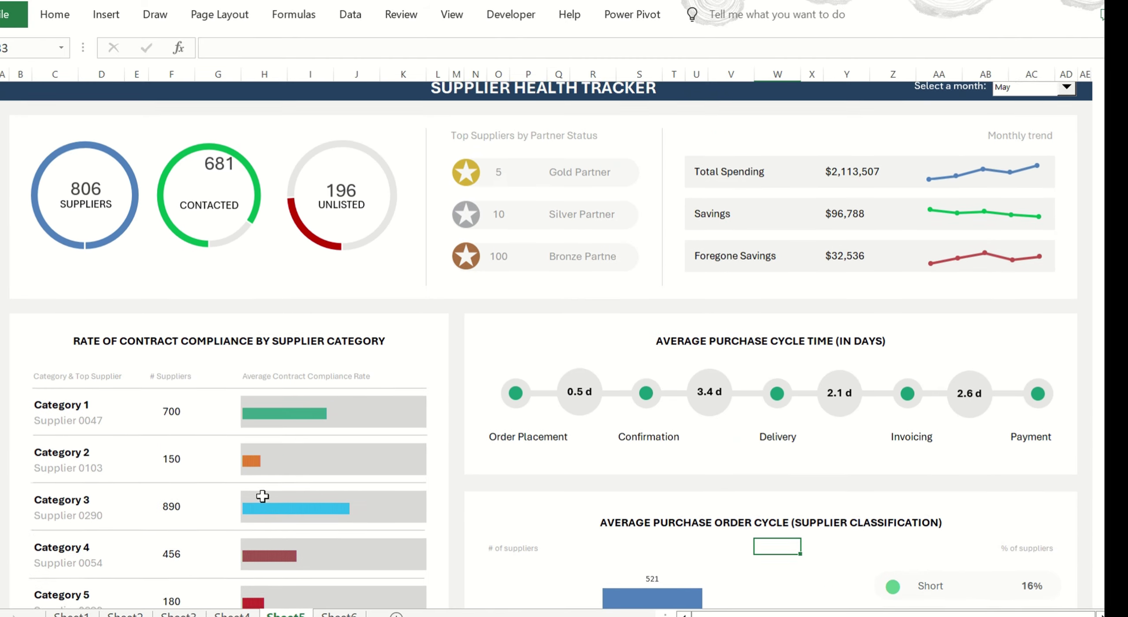
# Widen column R so the Gold, Silver and Bronze Partner labels fit.
pyautogui.click(606, 265)
pyautogui.click(592, 159)
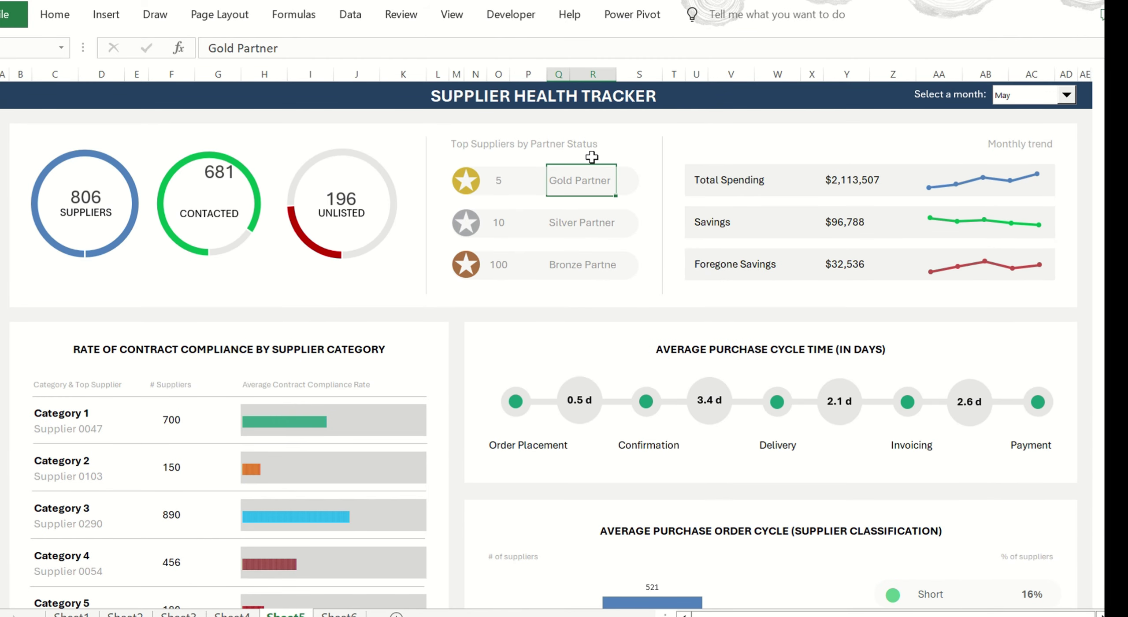
pyautogui.hotkey('shift', 'Left')
pyautogui.hotkey('shift', 'Down')
pyautogui.rightClick(612, 74)
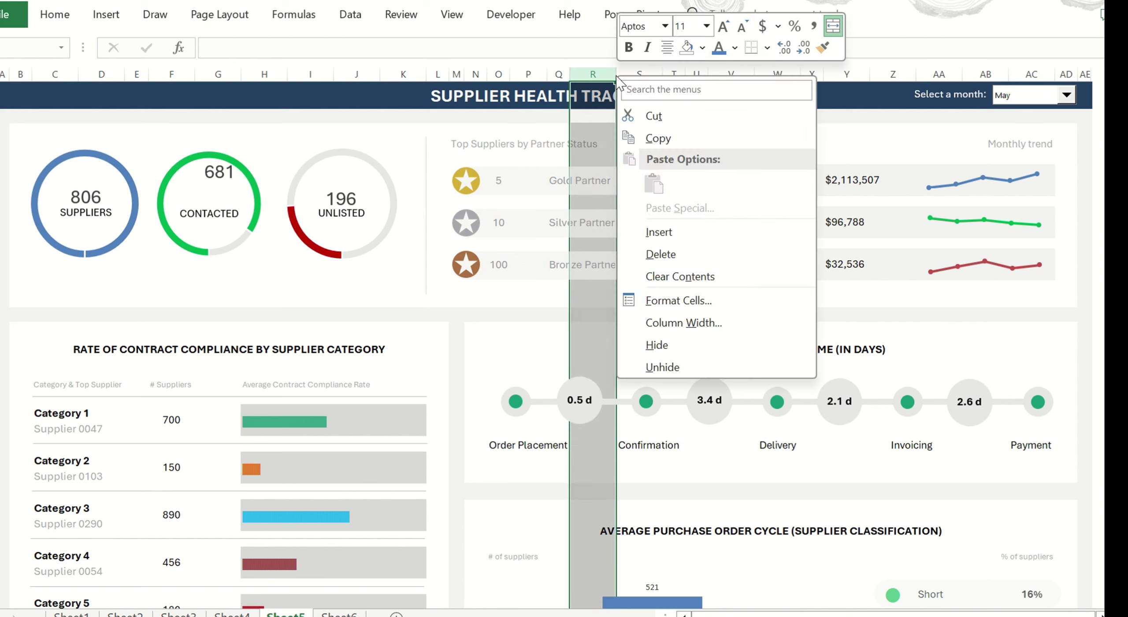
pyautogui.press('Escape')
pyautogui.moveTo(618, 72); pyautogui.dragTo(618, 72)
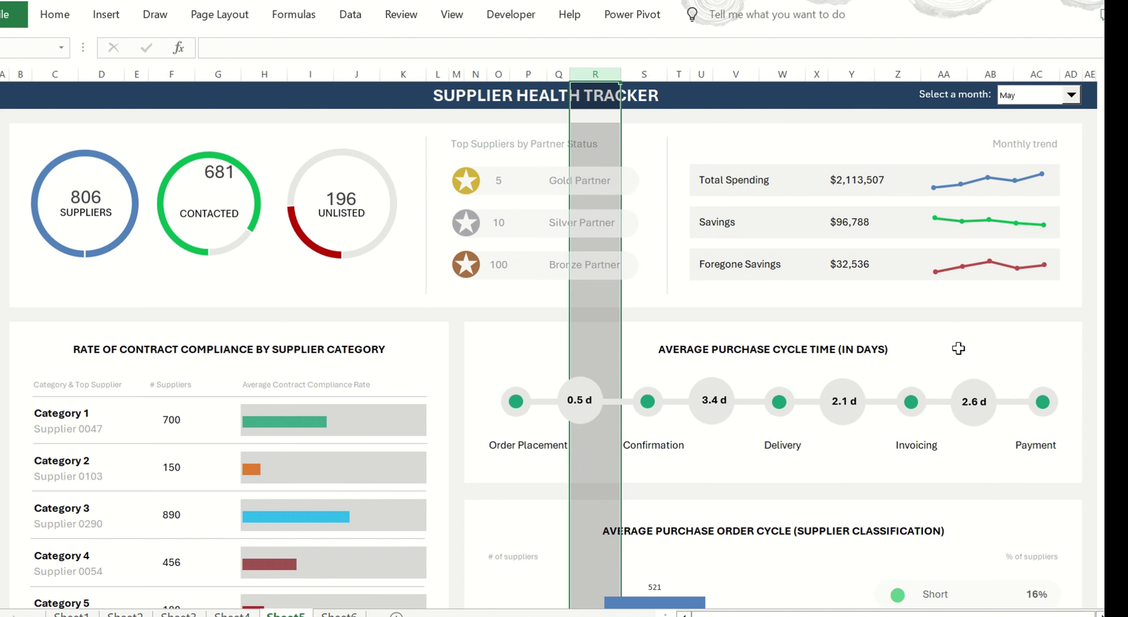
# Point the Total Spending trend chart's data at Sheet6 row 13.
pyautogui.click(850, 179)
pyautogui.click(964, 187)
pyautogui.click(698, 9)
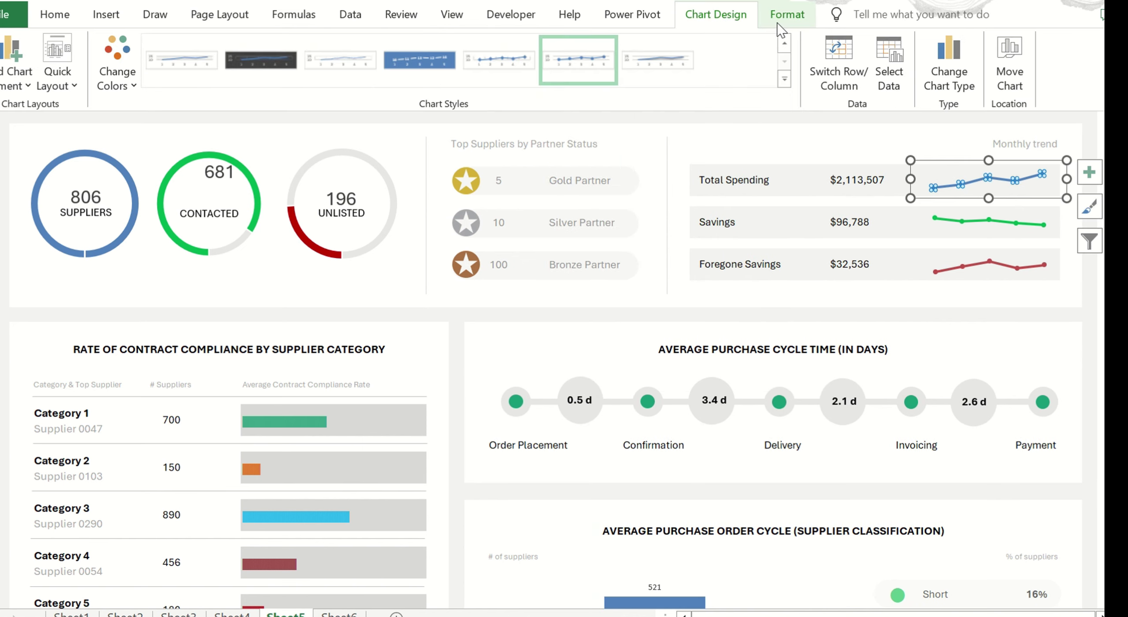
pyautogui.click(948, 64)
pyautogui.press('Escape')
pyautogui.click(889, 62)
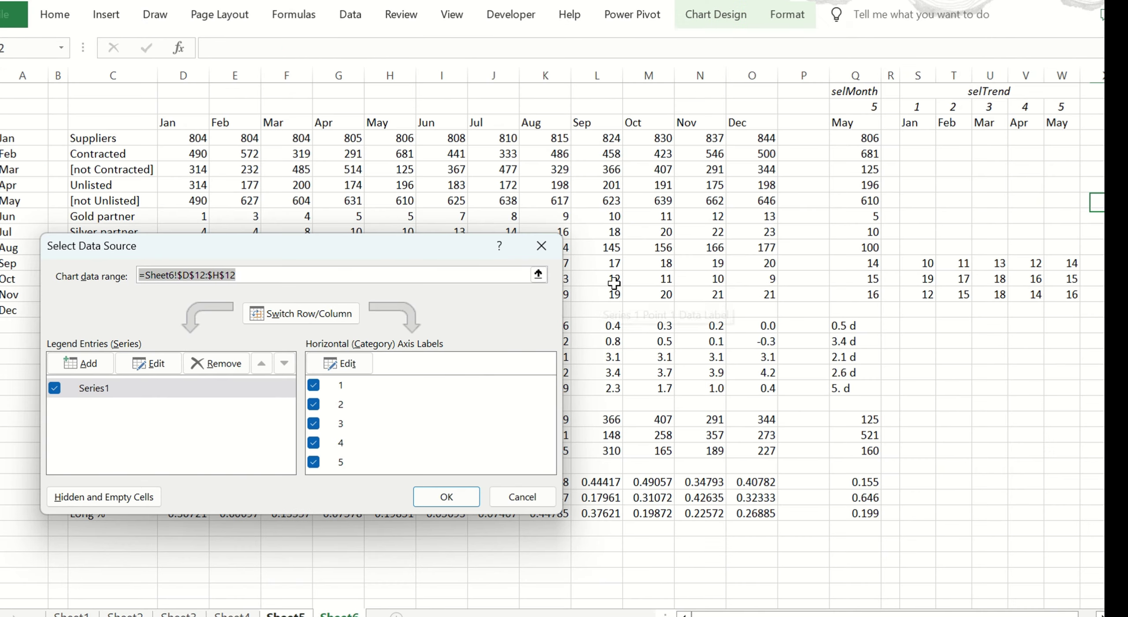
pyautogui.moveTo(923, 265); pyautogui.dragTo(1071, 263)
pyautogui.click(447, 497)
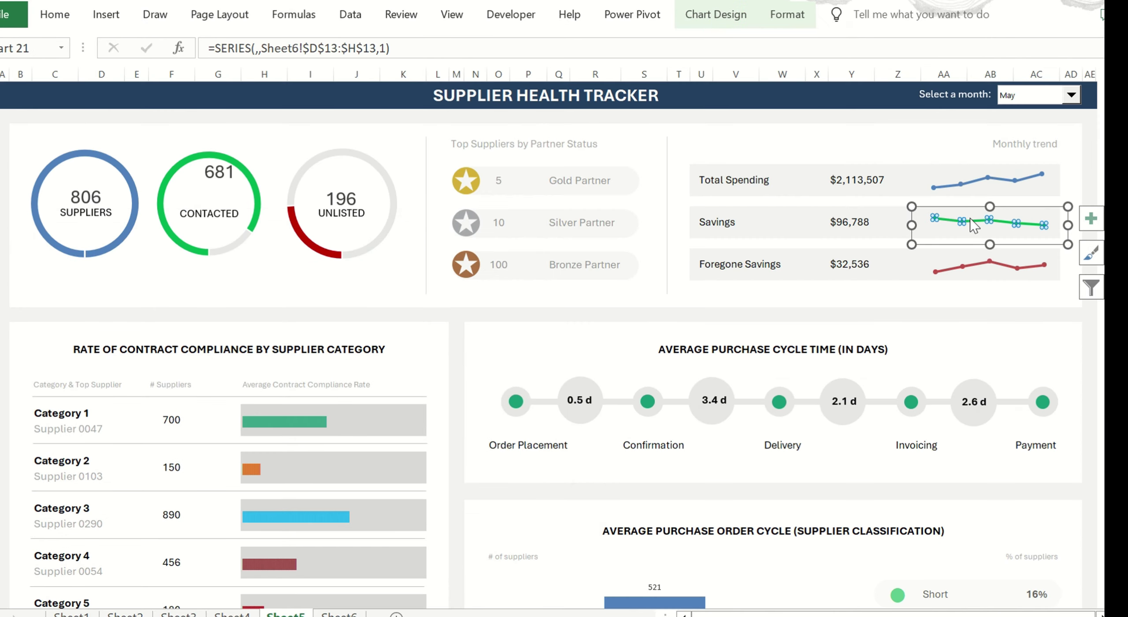
# Set the Savings trend chart's data range to Sheet6 S13:W13.
pyautogui.click(775, 24)
pyautogui.doubleClick(787, 20)
pyautogui.click(889, 62)
pyautogui.moveTo(177, 244); pyautogui.dragTo(176, 330)
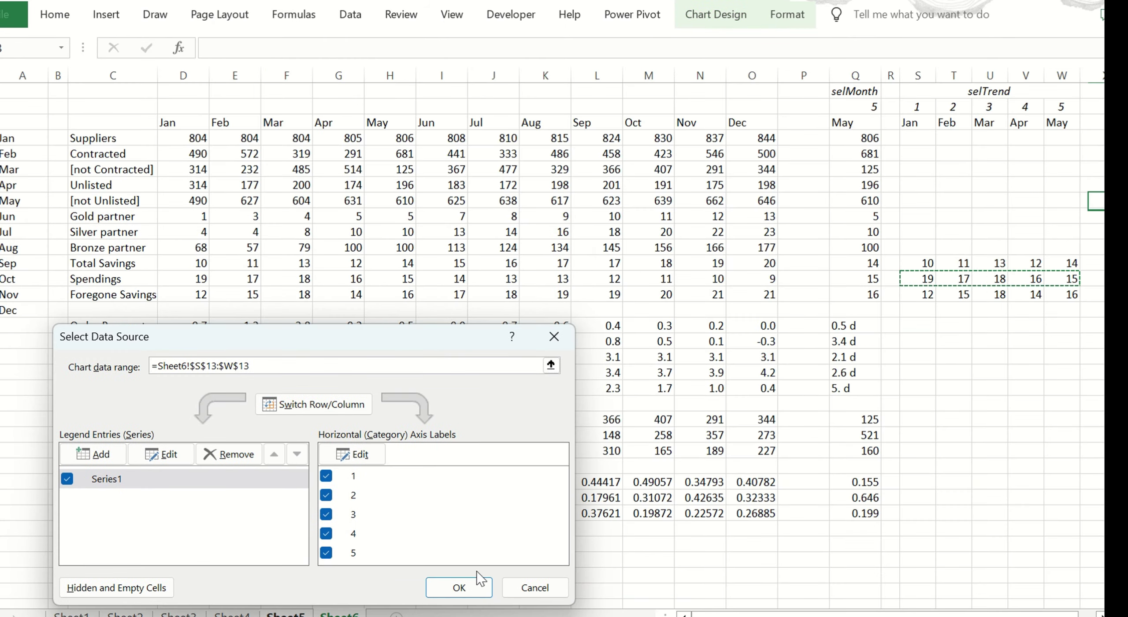
pyautogui.click(445, 580)
# Update the Foregone Savings trend line's data source to its Sheet6 row.
pyautogui.click(953, 278)
pyautogui.click(715, 14)
pyautogui.click(889, 61)
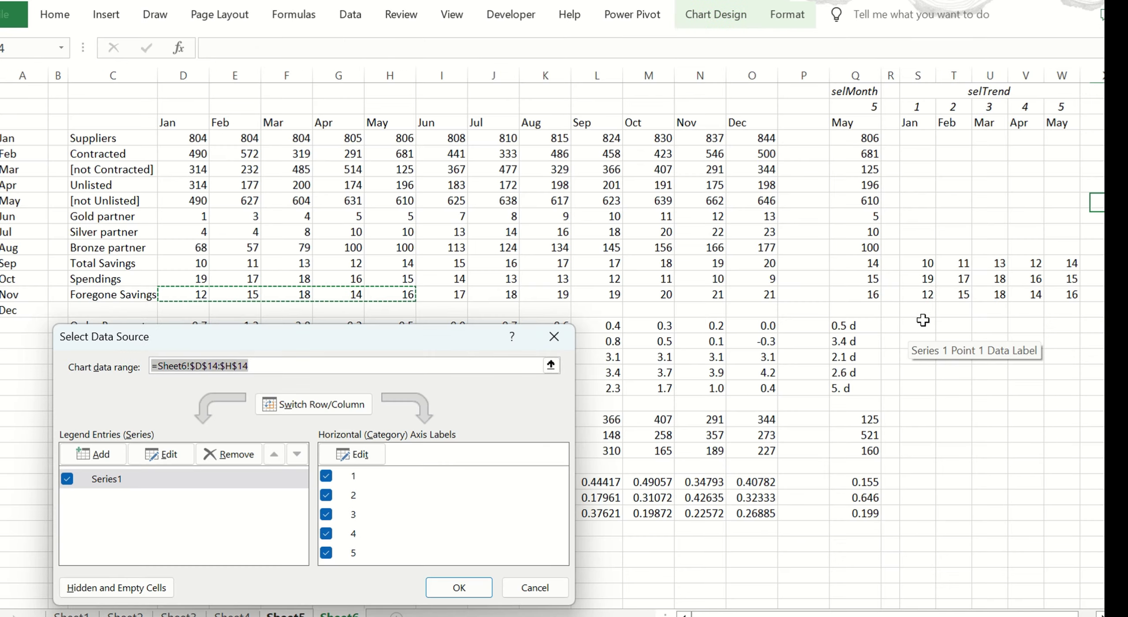
pyautogui.click(458, 587)
# On Sheet6, check the HLOOKUP formula in S12 without changing it, then select S7.
pyautogui.hotkey('ctrl', 'pagedown')
pyautogui.click(920, 266)
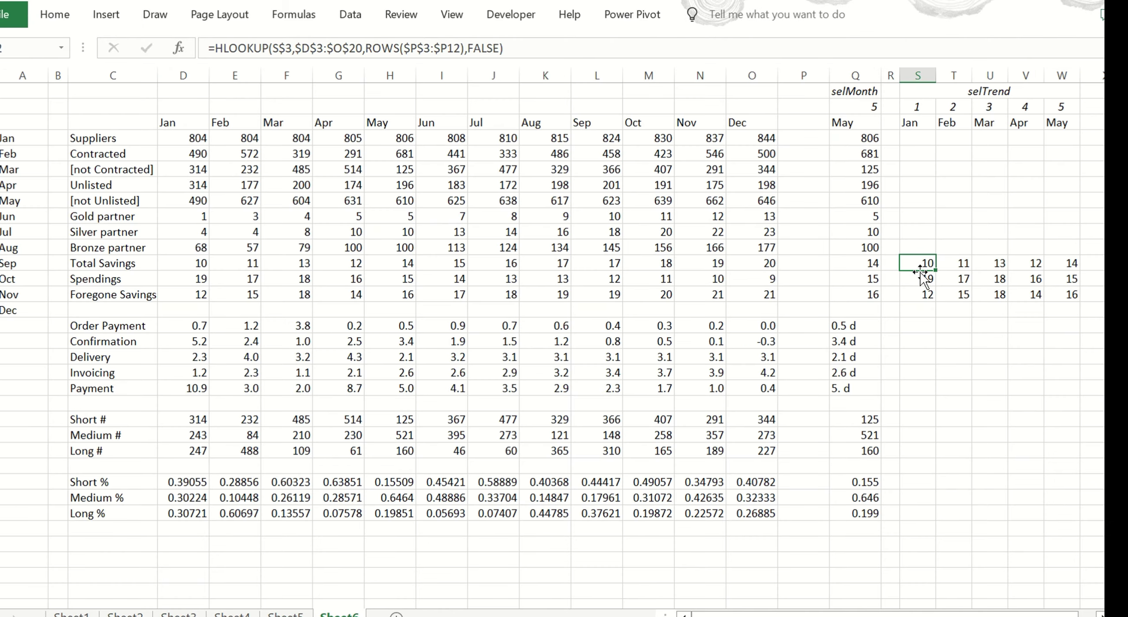
pyautogui.press('F2')
pyautogui.press('Escape')
pyautogui.click(917, 184)
# On the Sheet5 dashboard, switch the month selector through Apr, Mar and Jan, ending on Oct.
pyautogui.click(286, 614)
pyautogui.click(1071, 95)
pyautogui.click(1026, 139)
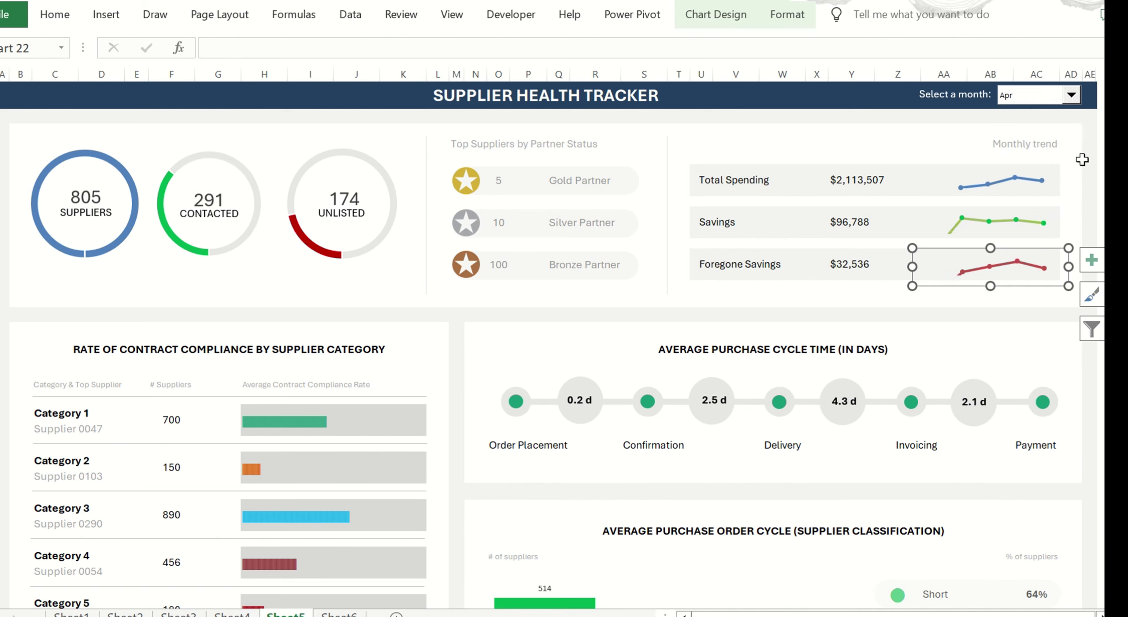
pyautogui.click(1071, 95)
pyautogui.click(1026, 128)
pyautogui.click(1071, 95)
pyautogui.click(1027, 117)
pyautogui.click(1071, 95)
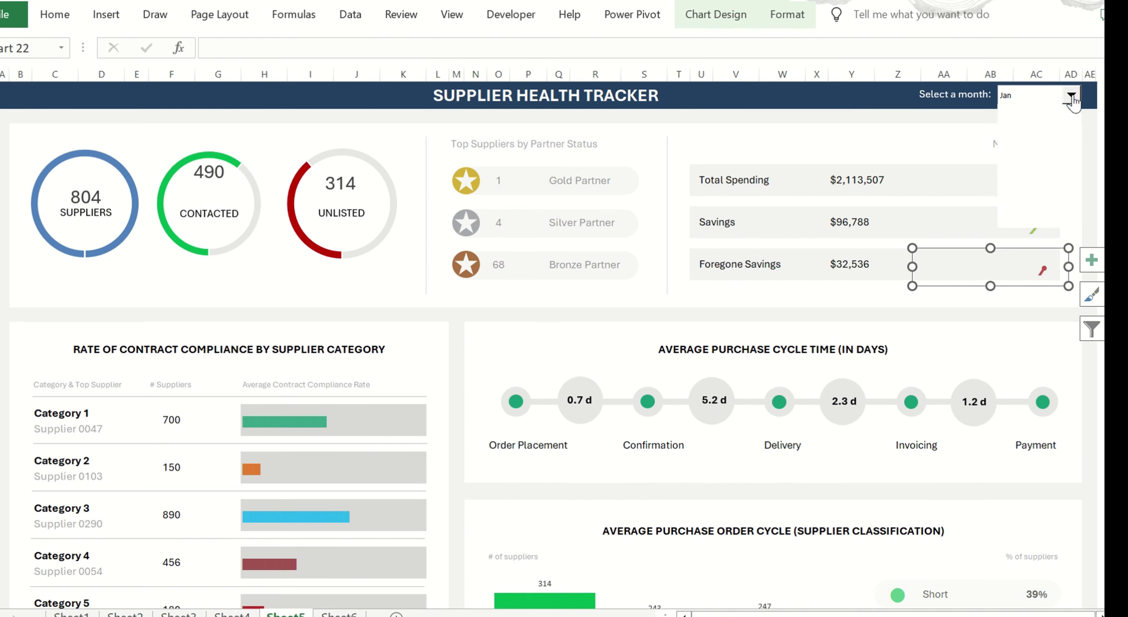
pyautogui.click(1031, 128)
pyautogui.click(1071, 94)
pyautogui.click(1027, 202)
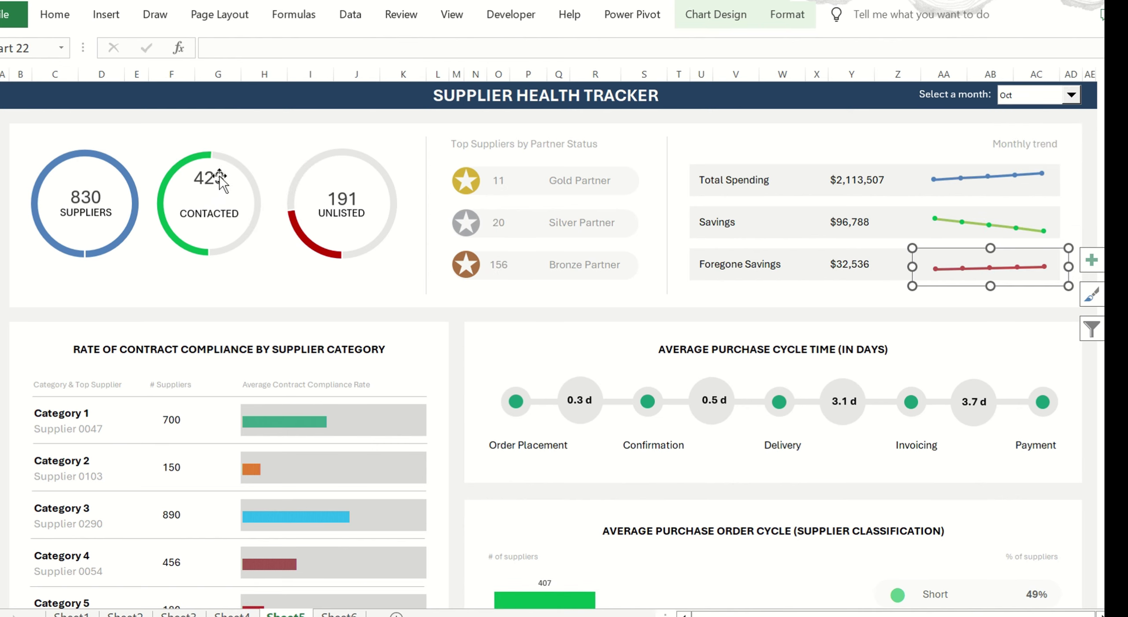
# Remove the CONTACTED donut's built-in number title and add an enlarged copy of its label above it.
pyautogui.click(222, 171)
pyautogui.click(294, 159)
pyautogui.click(330, 183)
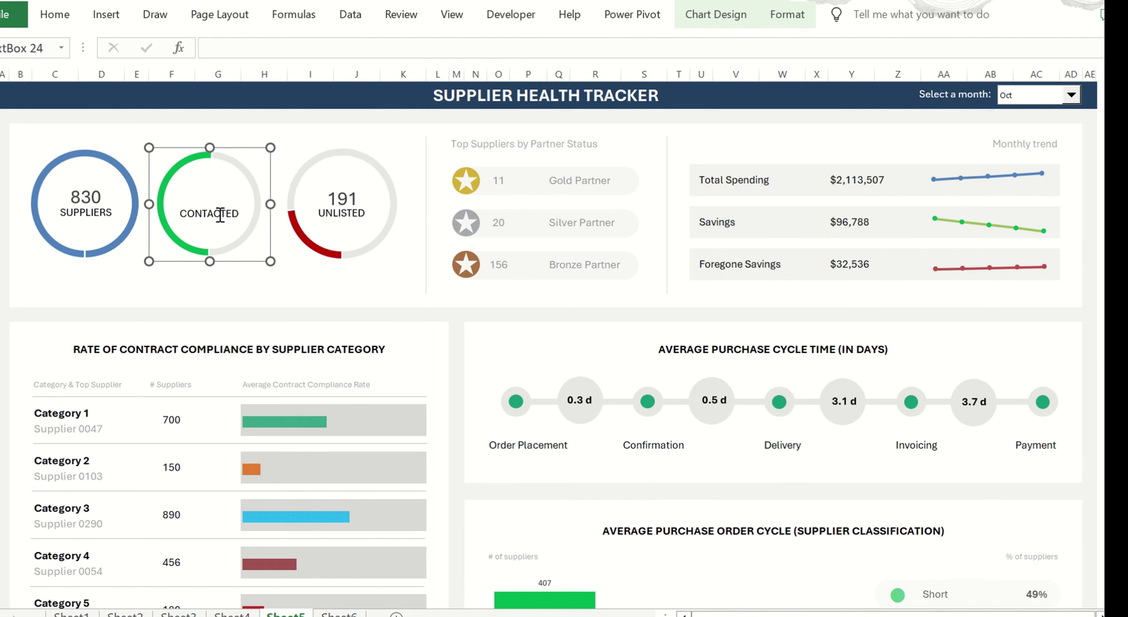
pyautogui.moveTo(220, 214)
pyautogui.mouseDown()
pyautogui.moveTo(234, 158)
pyautogui.moveTo(236, 187)
pyautogui.mouseUp()
pyautogui.click(55, 14)
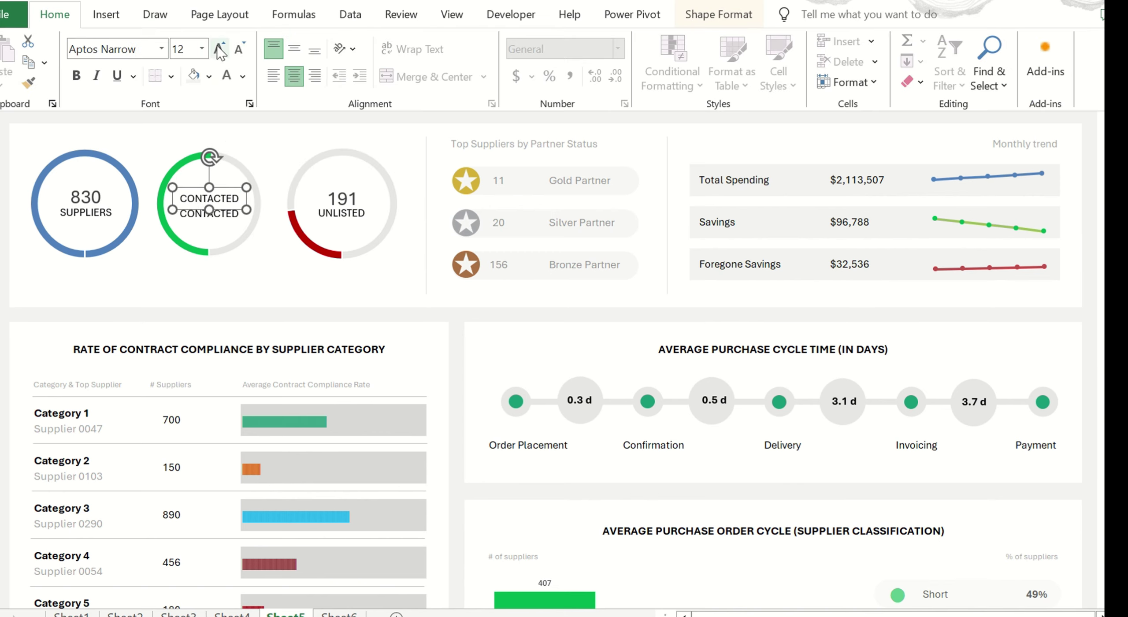
pyautogui.click(178, 49)
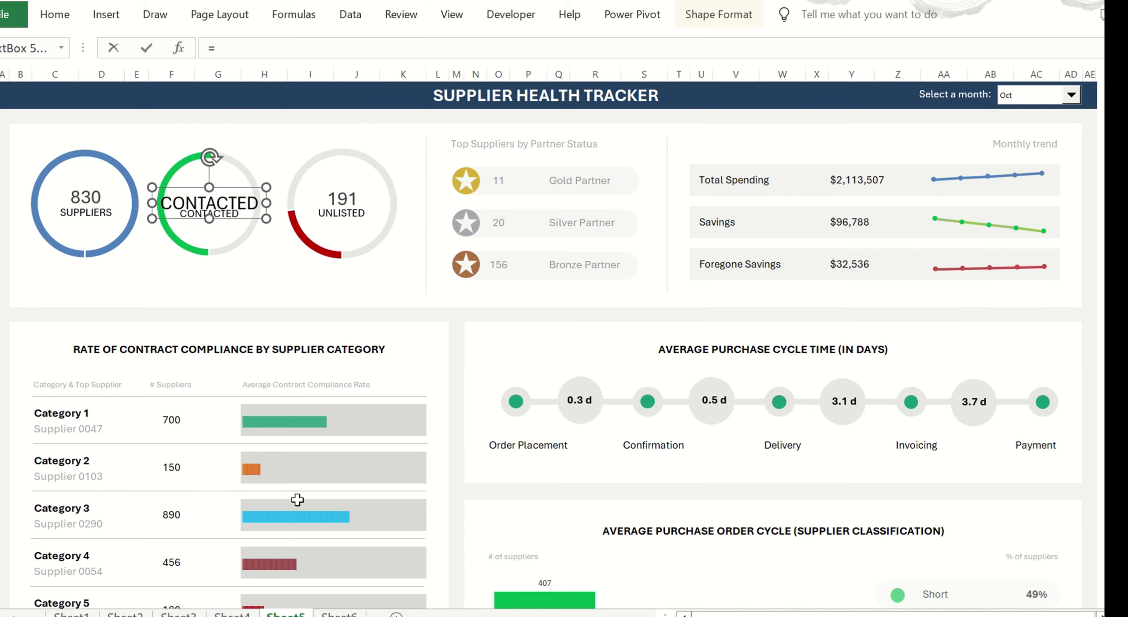
# Link the new text box to =Sheet6!Q5 and set its font to Aptos.
pyautogui.click(339, 614)
pyautogui.click(1007, 151)
pyautogui.press('Return')
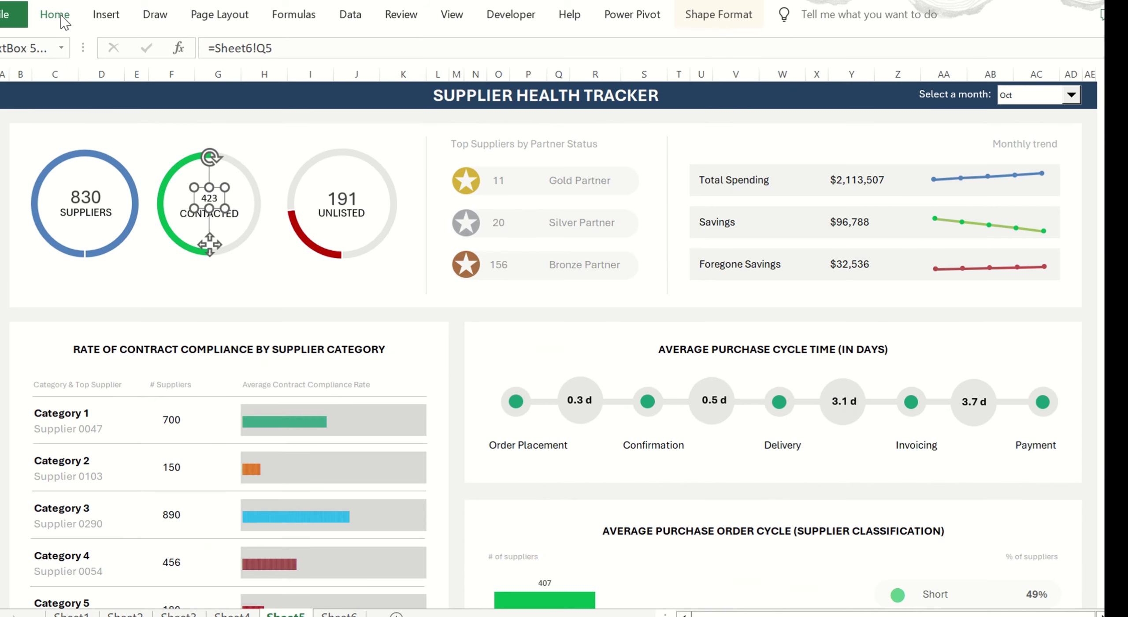
pyautogui.click(61, 18)
pyautogui.click(138, 49)
pyautogui.click(162, 49)
pyautogui.scroll(10, 101, 308)
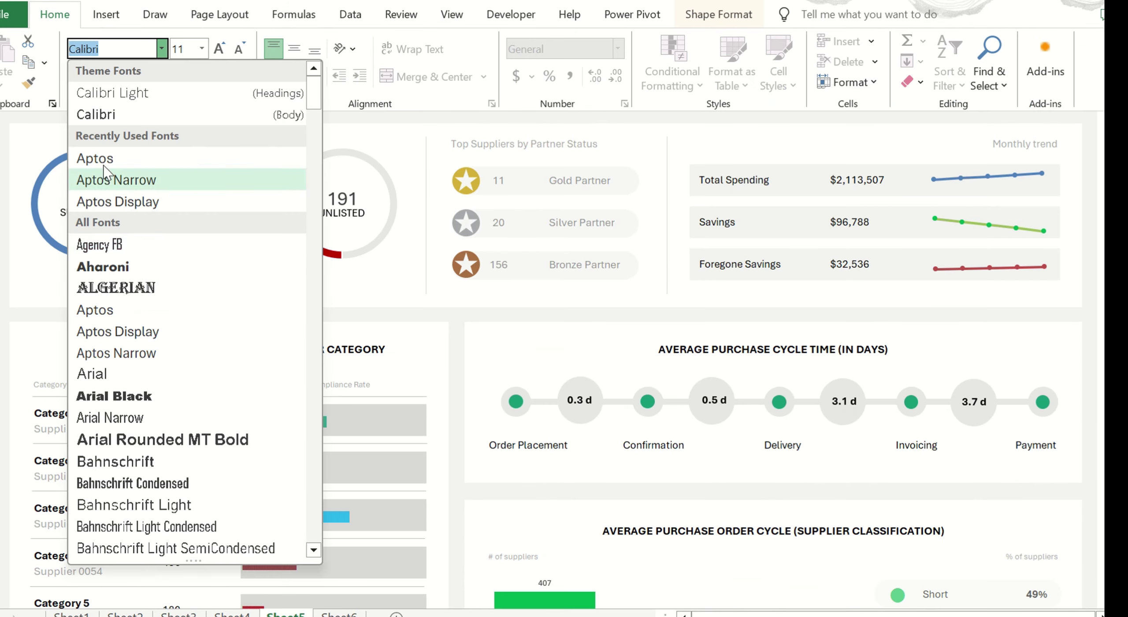
pyautogui.click(100, 153)
# Copy the 423 number label onto the other donuts and edit the copy's link formula.
pyautogui.click(209, 194)
pyautogui.click(263, 260)
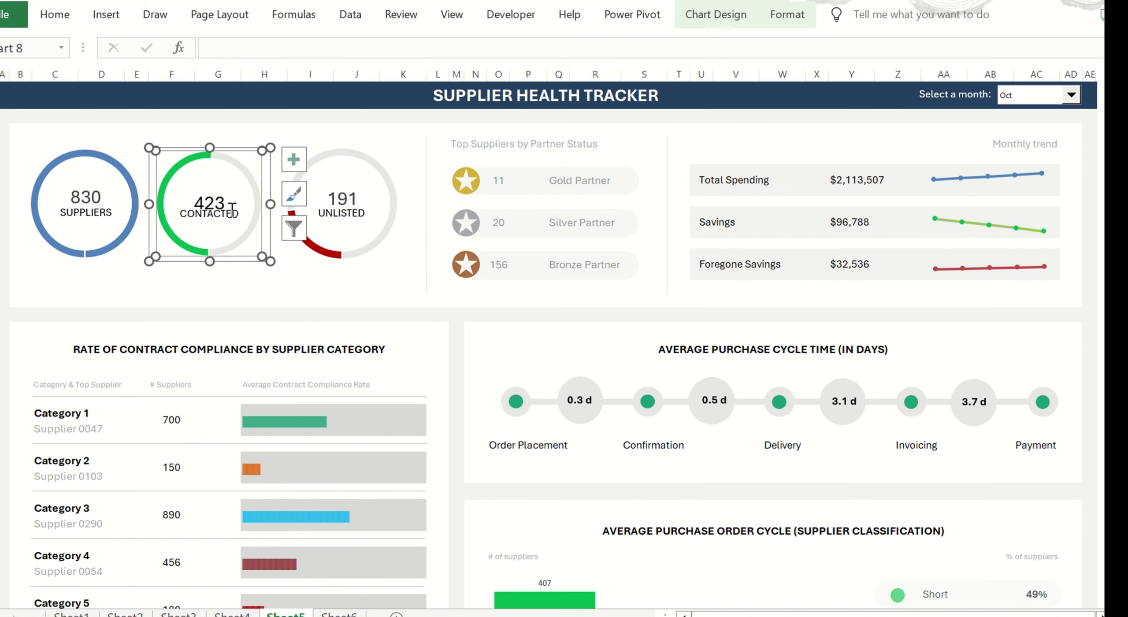
pyautogui.click(209, 202)
pyautogui.click(264, 264)
pyautogui.click(249, 295)
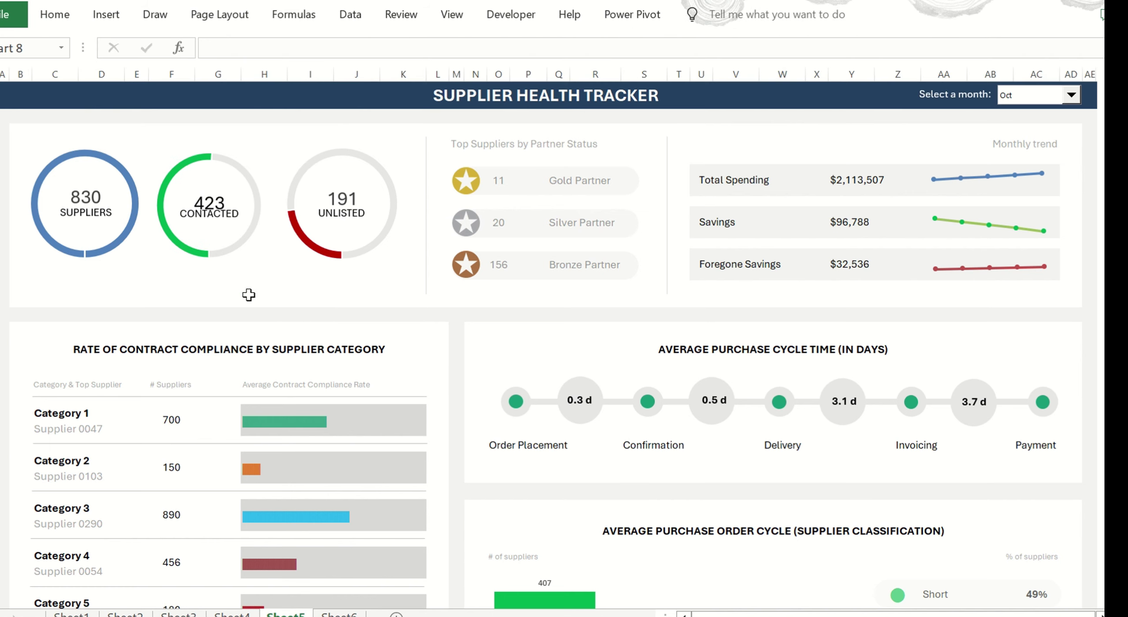
pyautogui.click(215, 188)
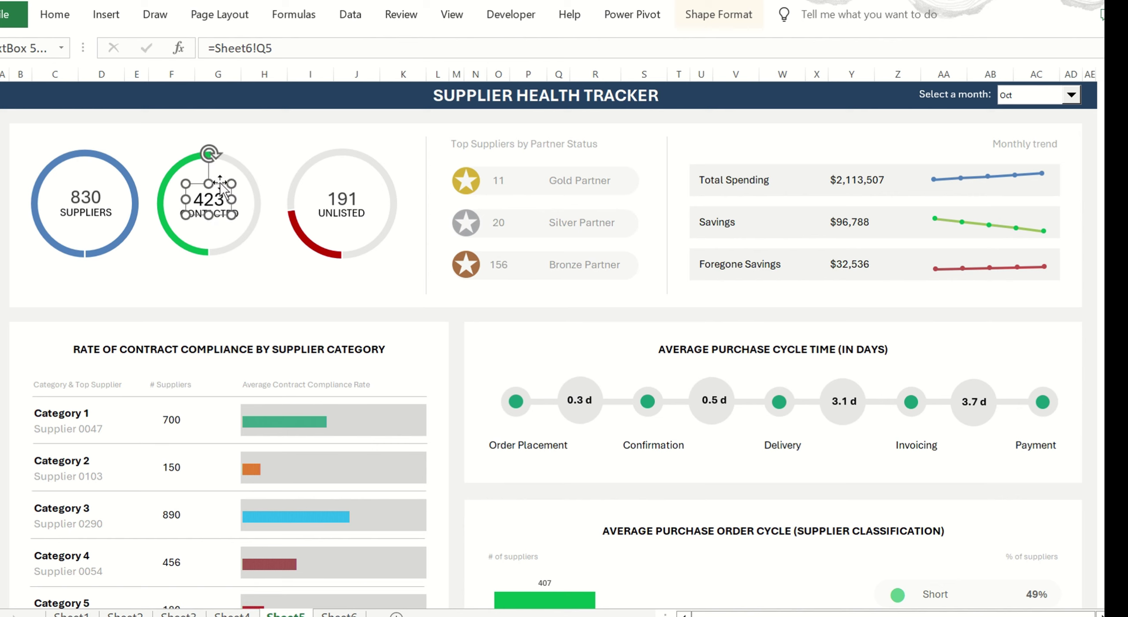
pyautogui.moveTo(220, 185); pyautogui.dragTo(488, 189)
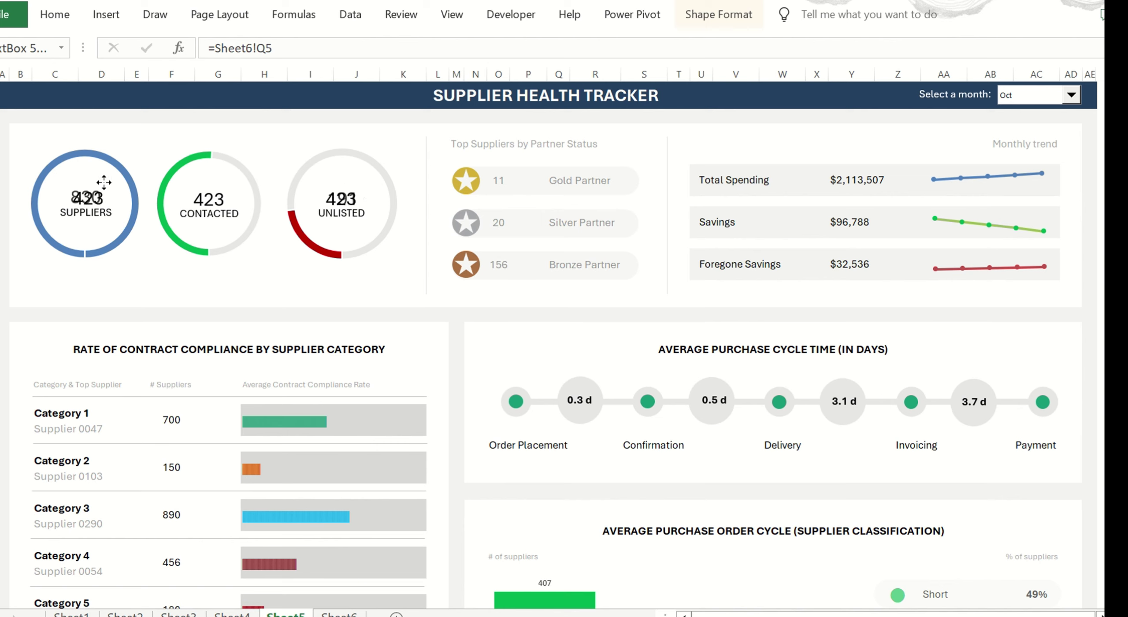
pyautogui.click(289, 45)
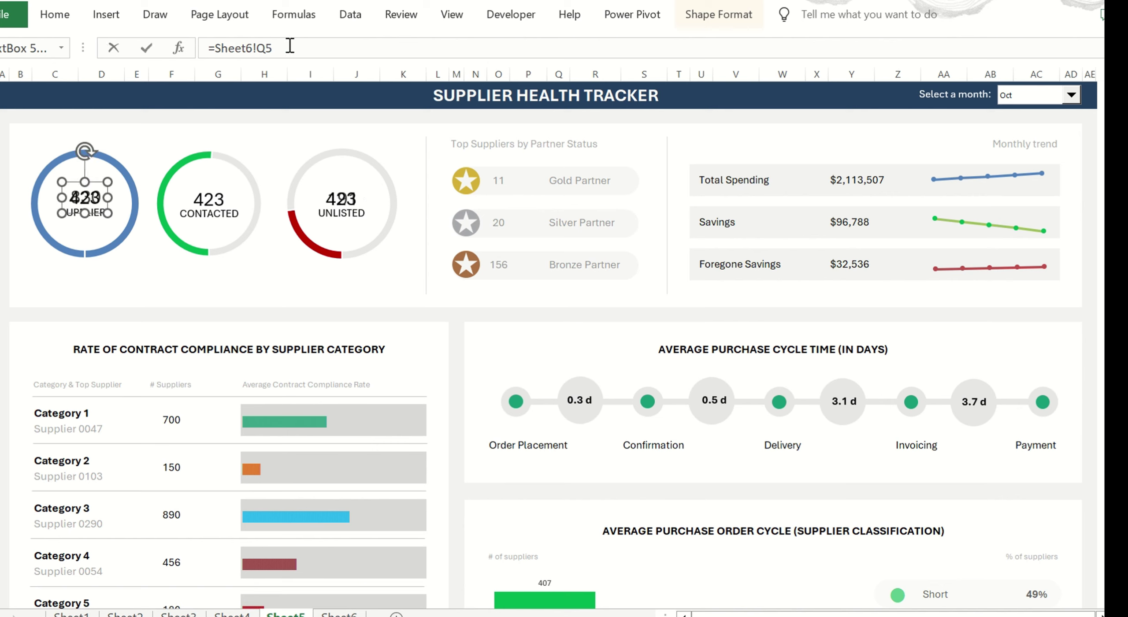
pyautogui.click(51, 14)
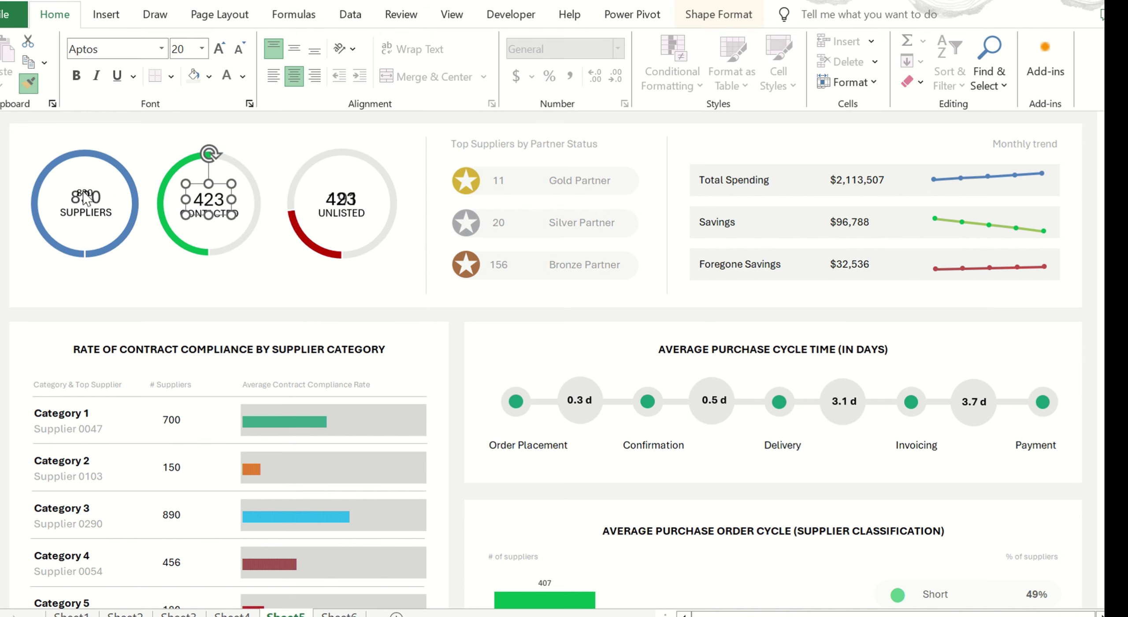
# Turn off the SUPPLIERS donut chart's data labels.
pyautogui.click(131, 185)
pyautogui.click(166, 159)
pyautogui.click(215, 207)
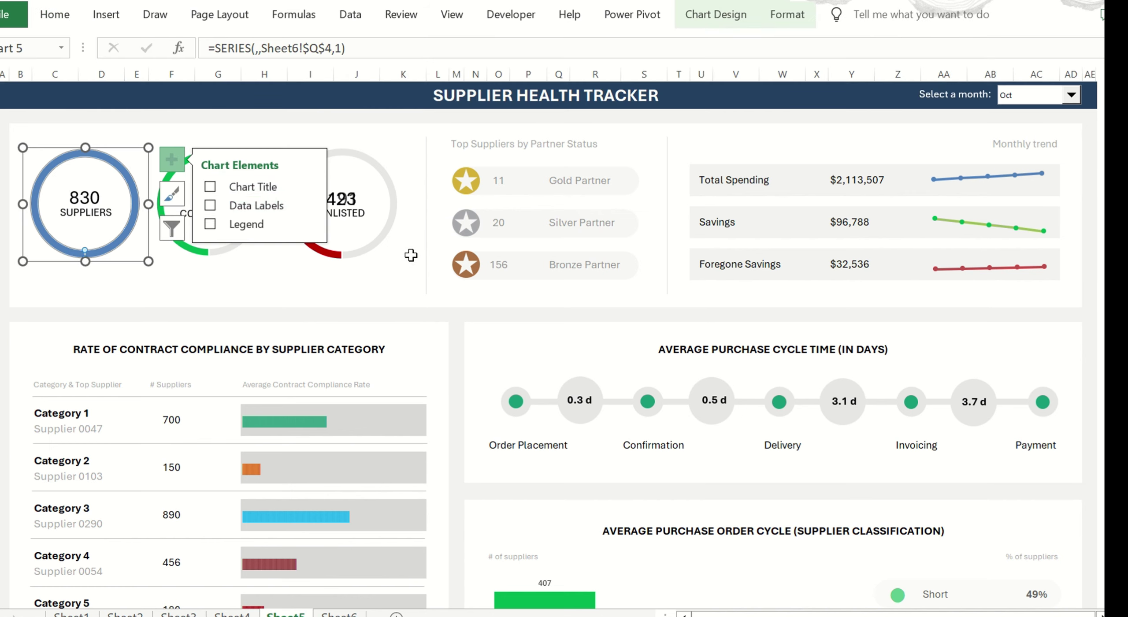
# Enlarge the UNLISTED number label's font and link it to =Sheet6!Q7, showing 191.
pyautogui.click(341, 202)
pyautogui.click(221, 157)
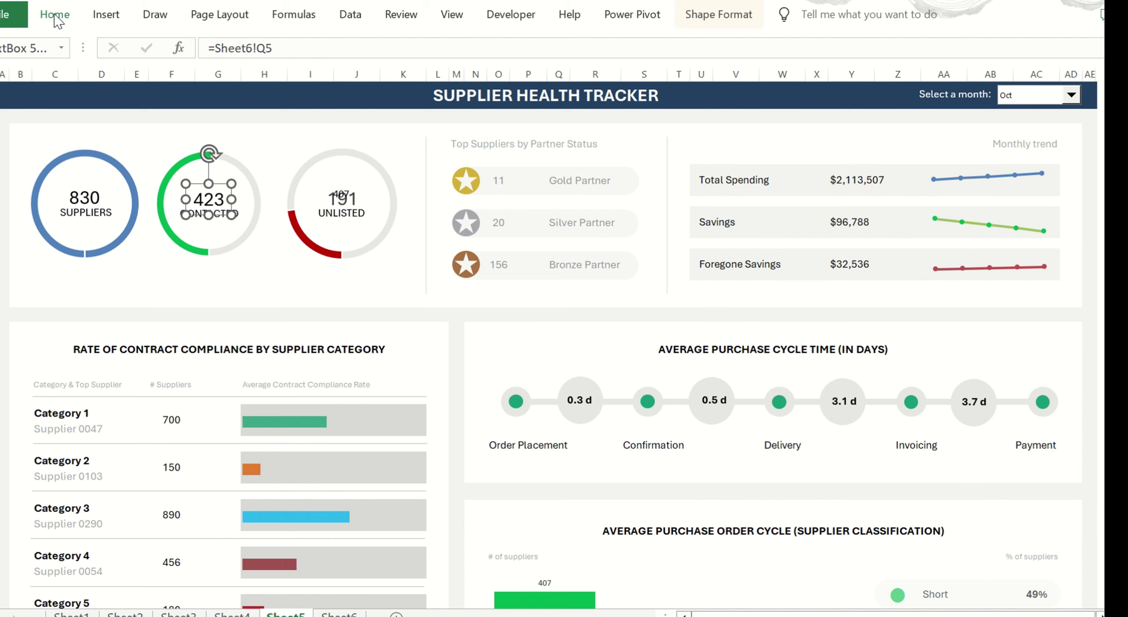
pyautogui.click(54, 14)
pyautogui.click(28, 87)
pyautogui.click(346, 198)
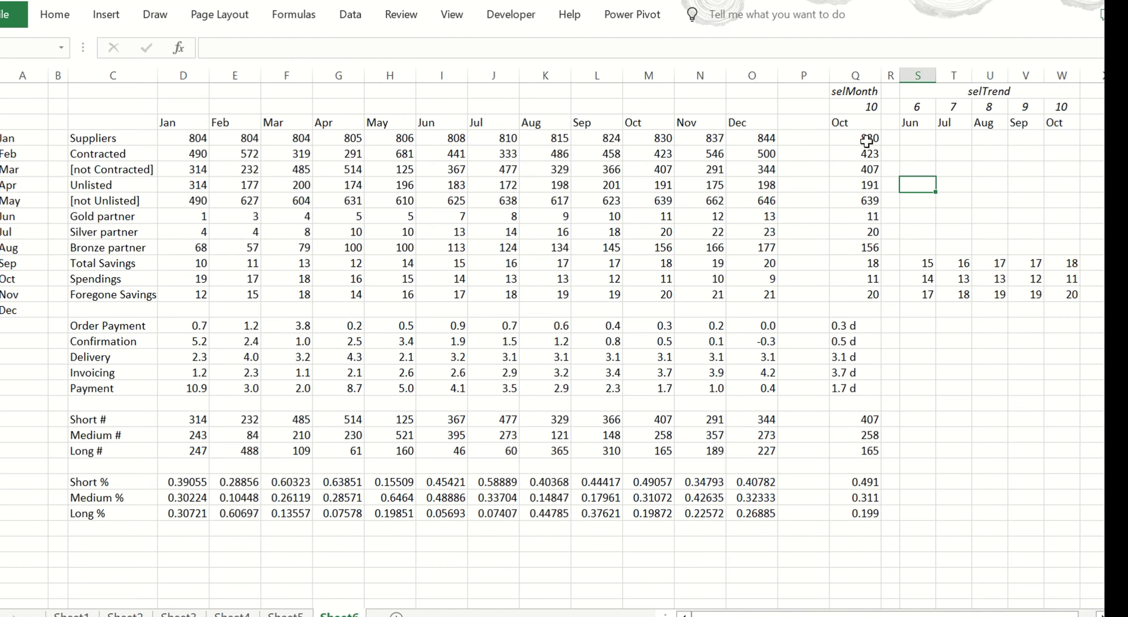
pyautogui.click(867, 154)
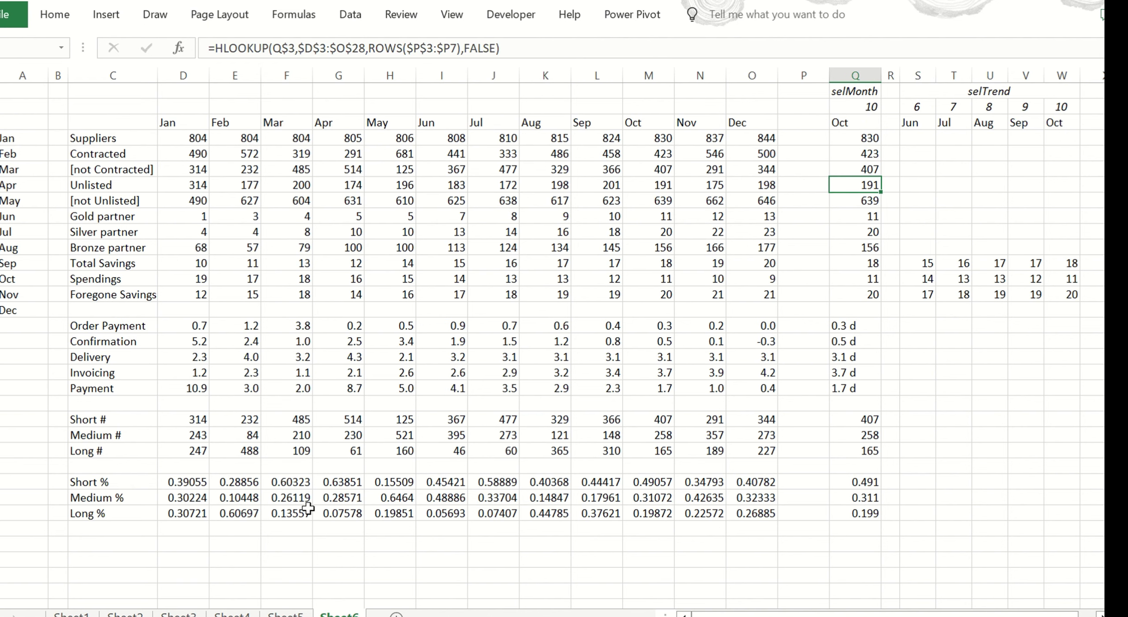
pyautogui.hotkey('ctrl', 'pageup')
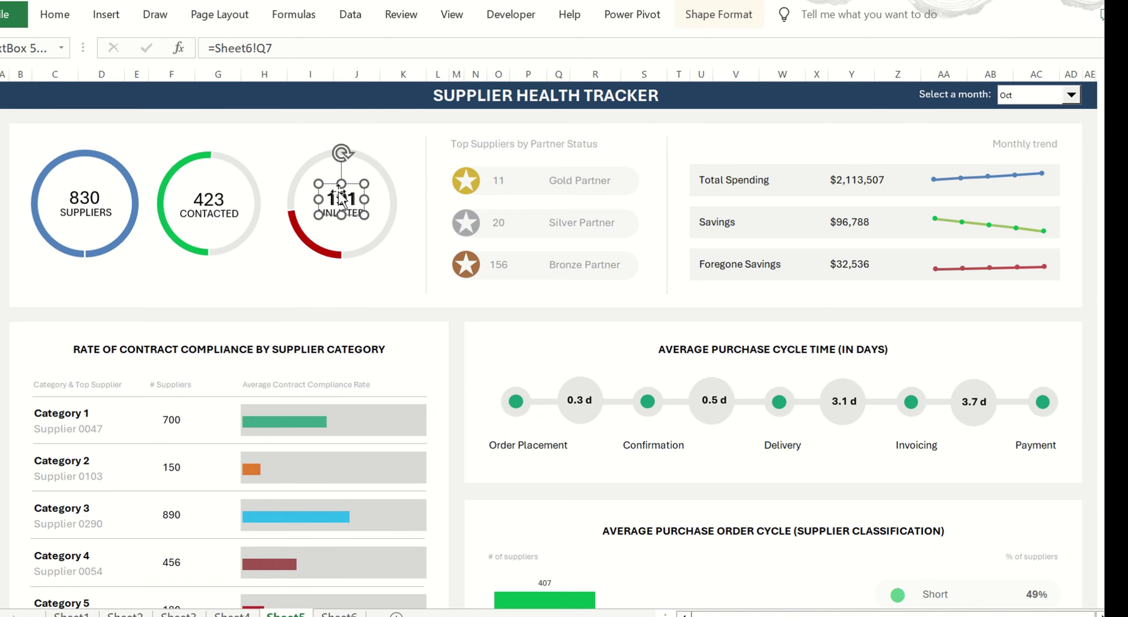
pyautogui.click(432, 159)
pyautogui.click(416, 328)
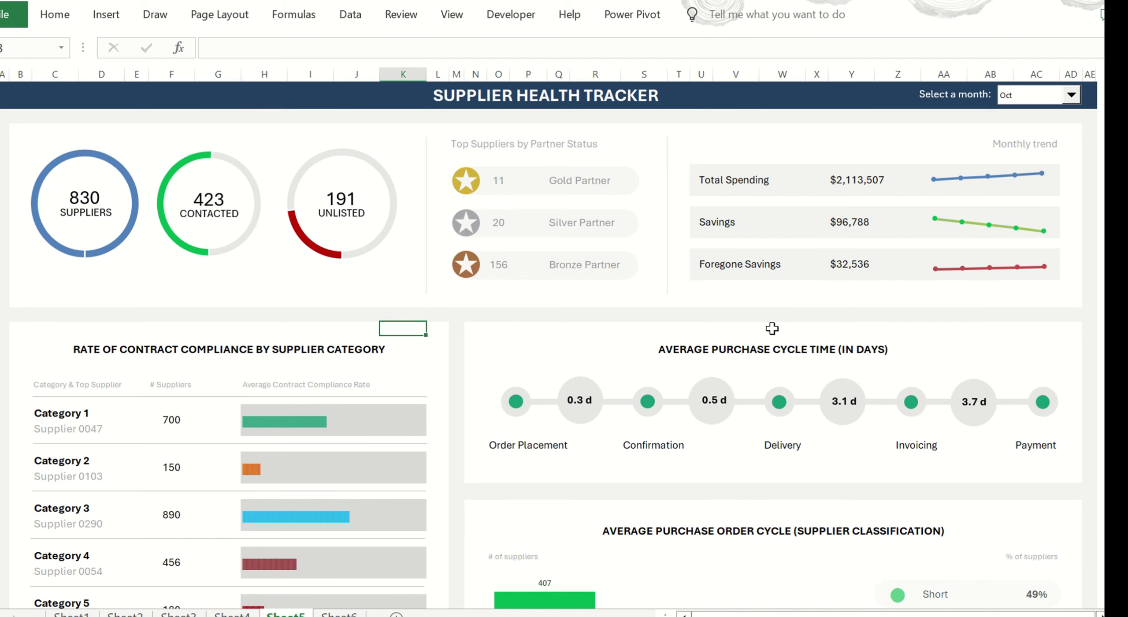